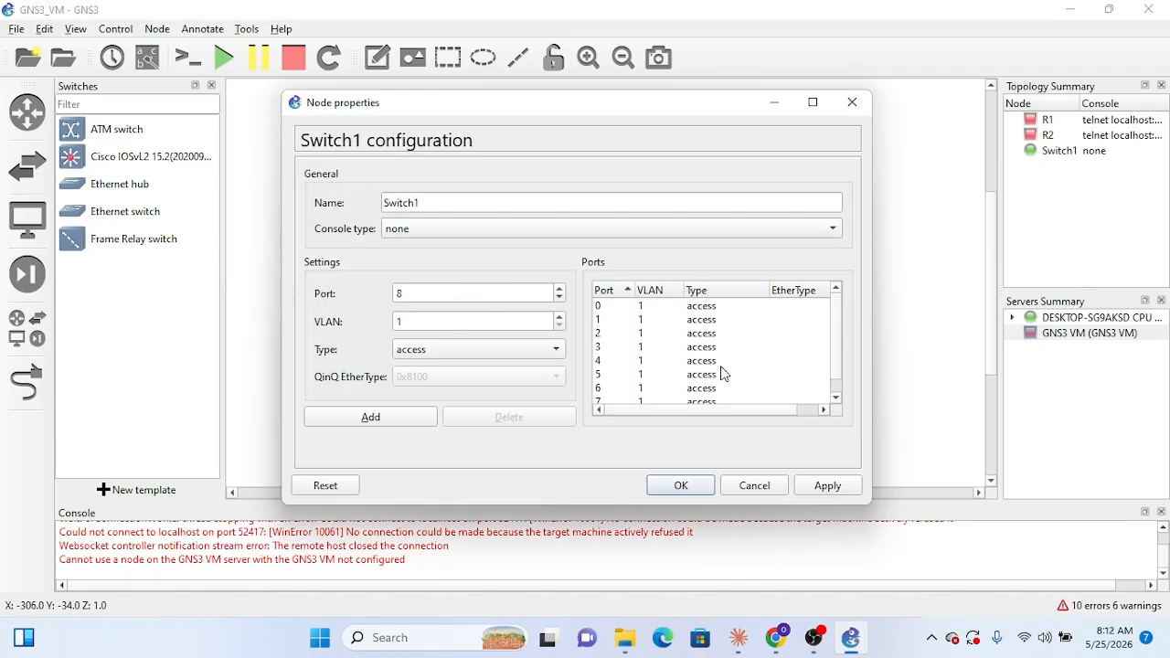
# Step: Examine Switch1's port list and the available port types, and close its configuration without changes
pyautogui.scroll(-1, 750, 364)
pyautogui.click(564, 351)
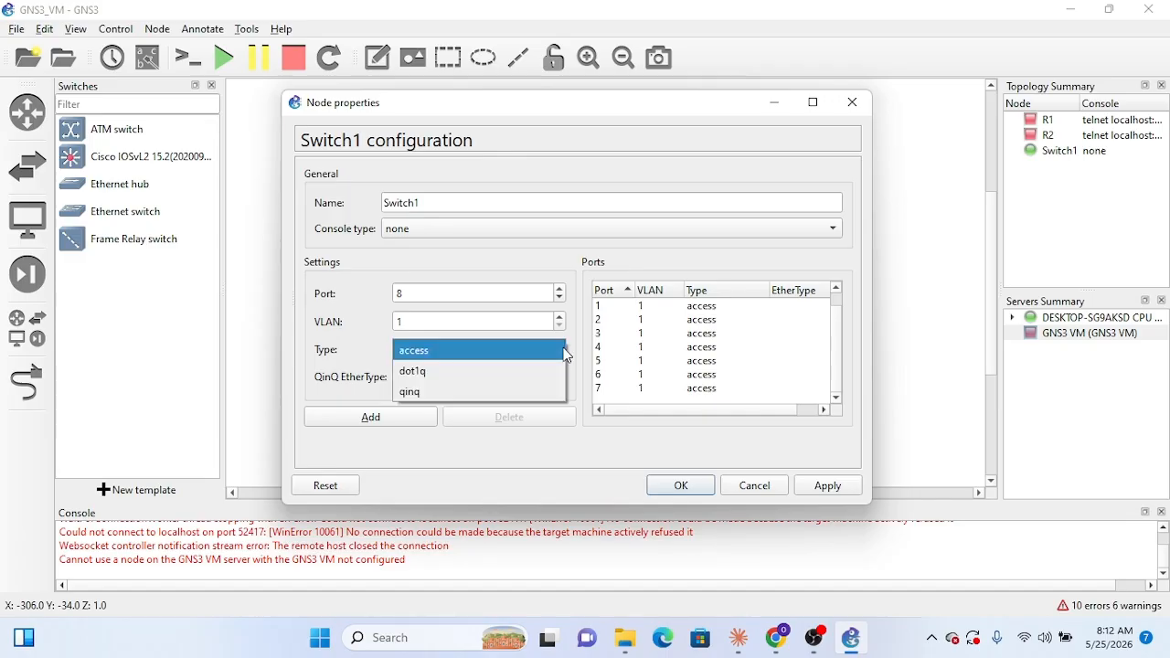
pyautogui.click(564, 350)
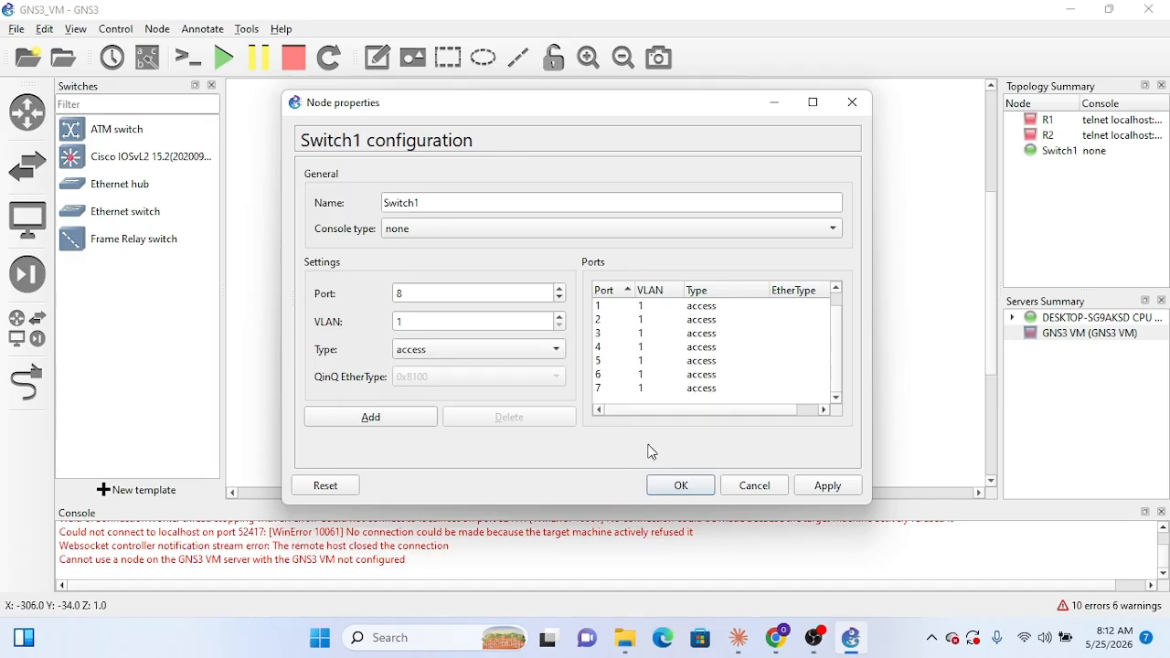
pyautogui.click(630, 362)
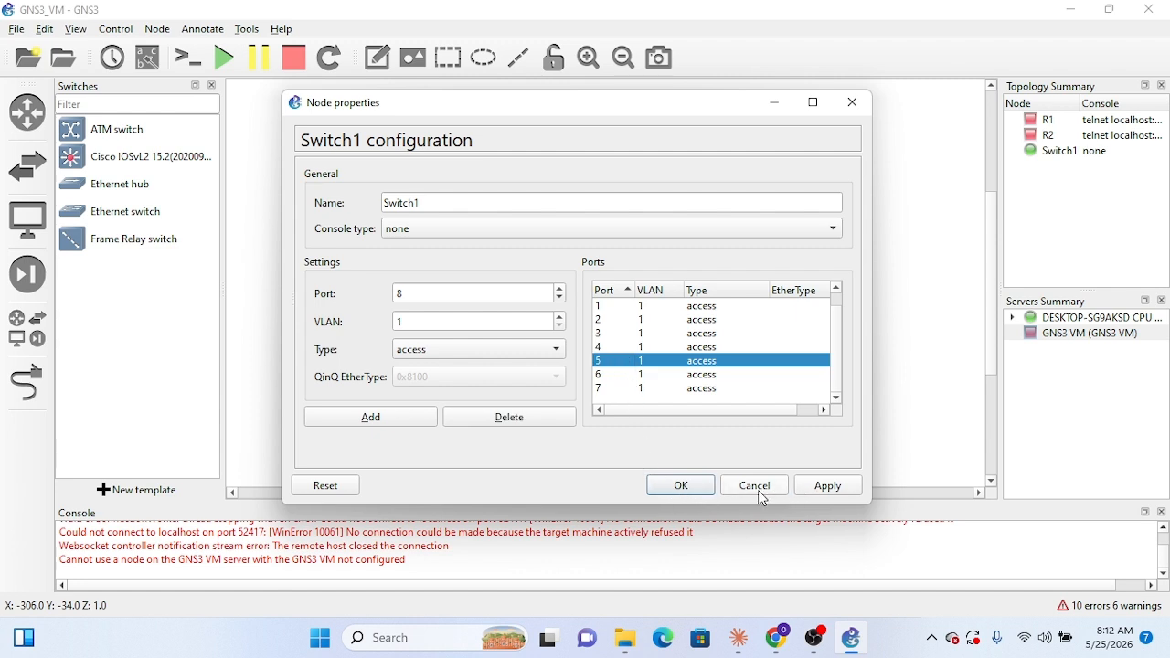
pyautogui.click(852, 106)
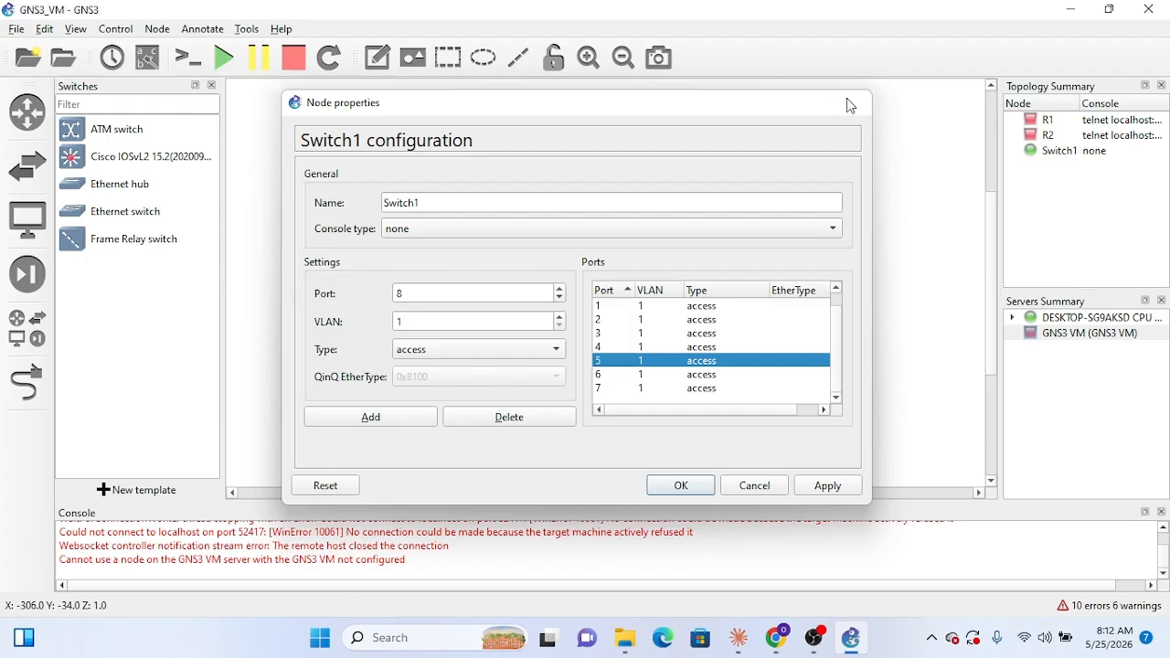
# Step: Nudge Switch1 slightly up and left, and try to add a Cisco IOSvL2 switch beside it
pyautogui.moveTo(380, 274); pyautogui.dragTo(363, 266)
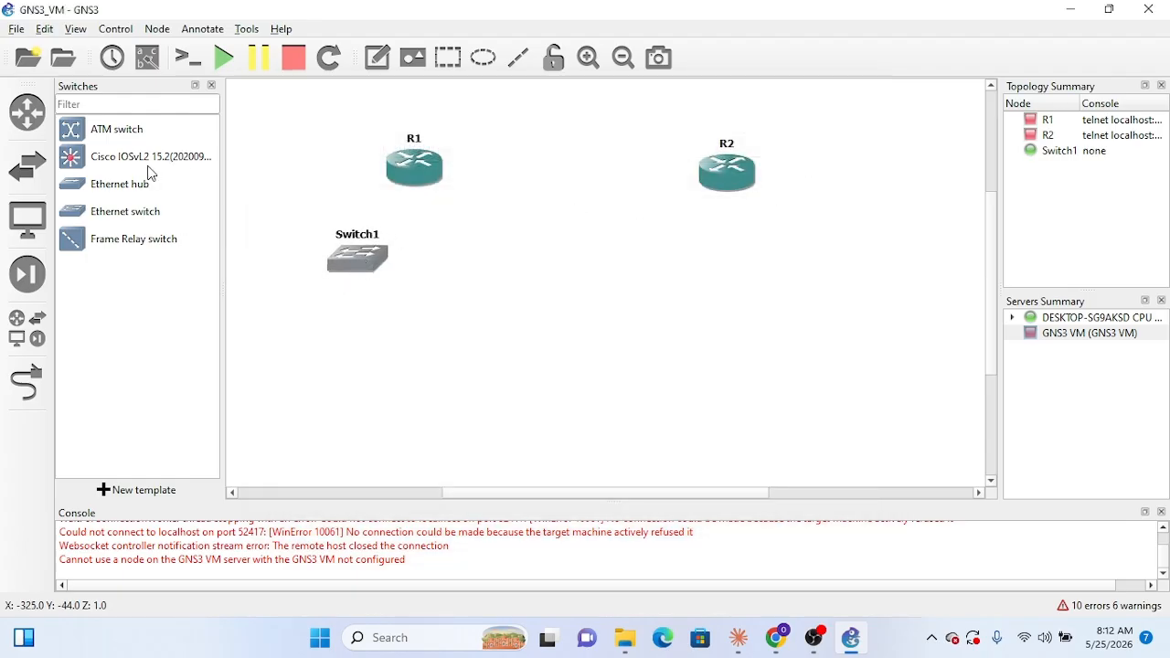
pyautogui.moveTo(154, 169); pyautogui.dragTo(452, 262)
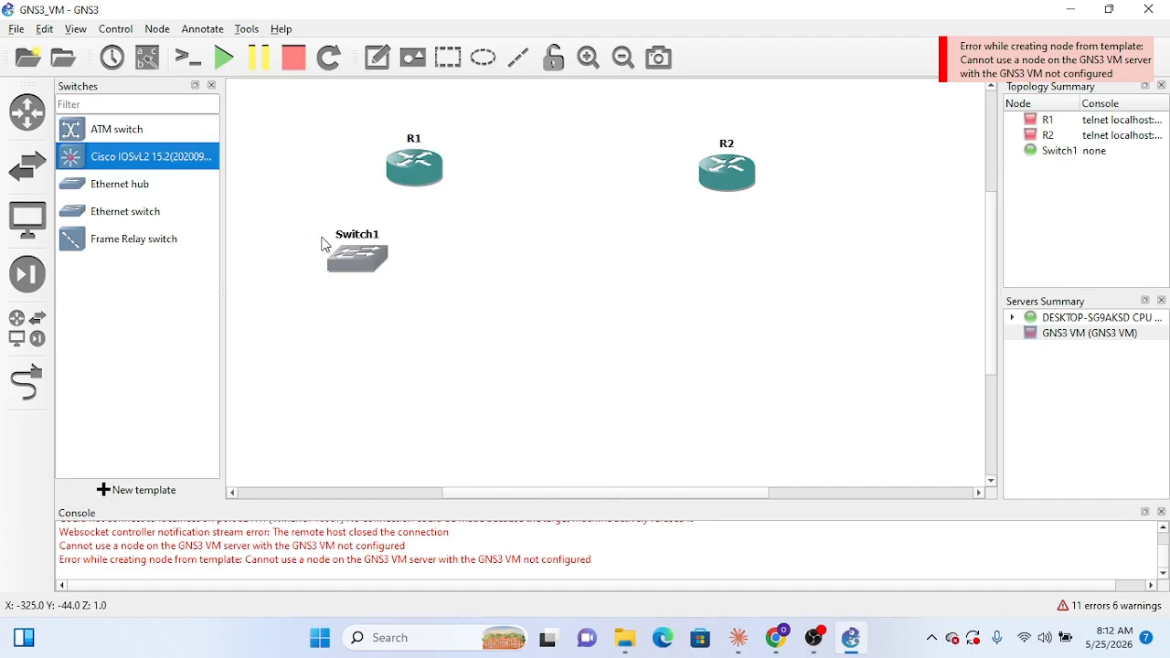
# Step: Duplicate Switch1 and space the two switches apart in a row below R1
pyautogui.rightClick(379, 262)
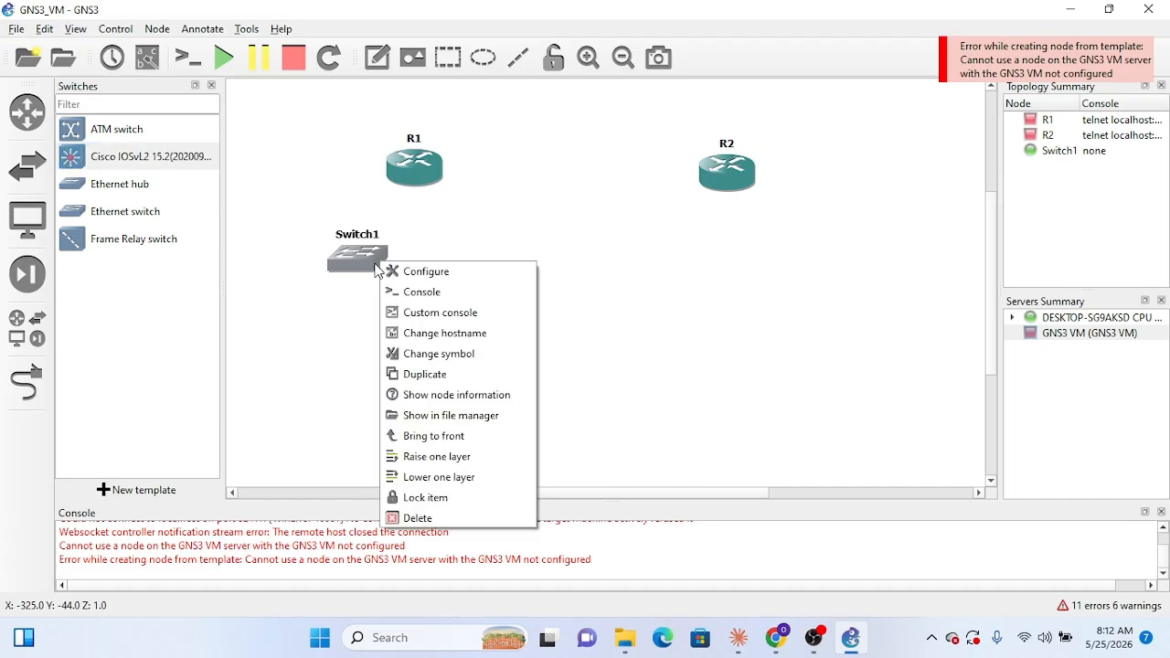
pyautogui.click(468, 381)
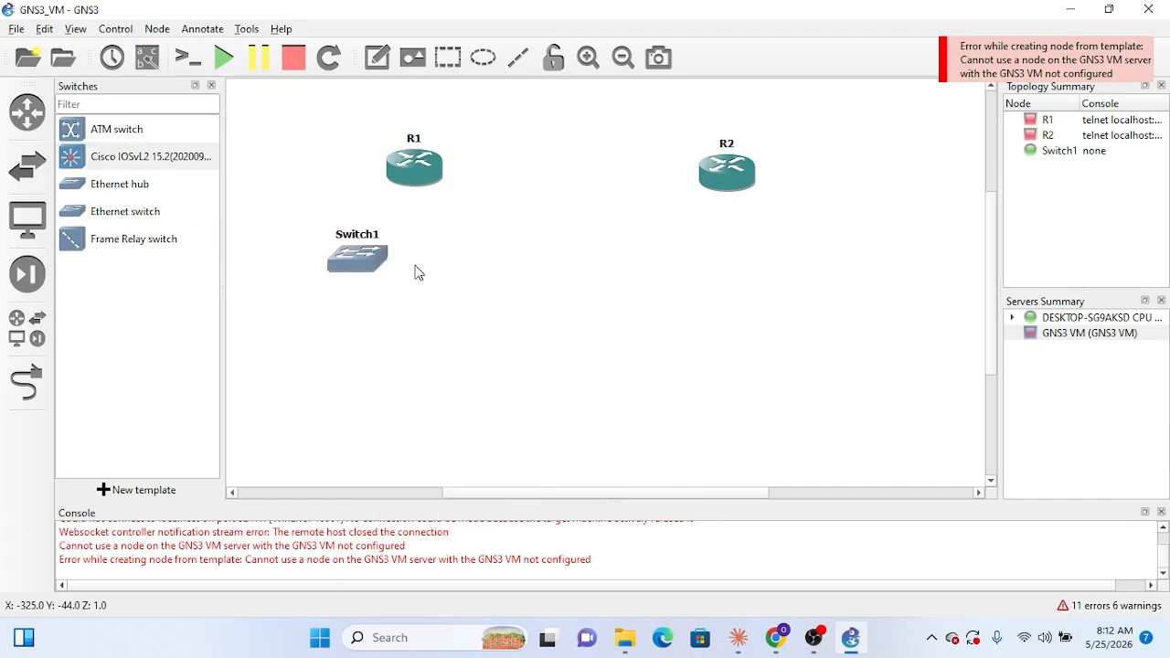
pyautogui.moveTo(393, 276); pyautogui.dragTo(468, 267)
pyautogui.moveTo(355, 262); pyautogui.dragTo(340, 271)
pyautogui.moveTo(457, 263); pyautogui.dragTo(480, 262)
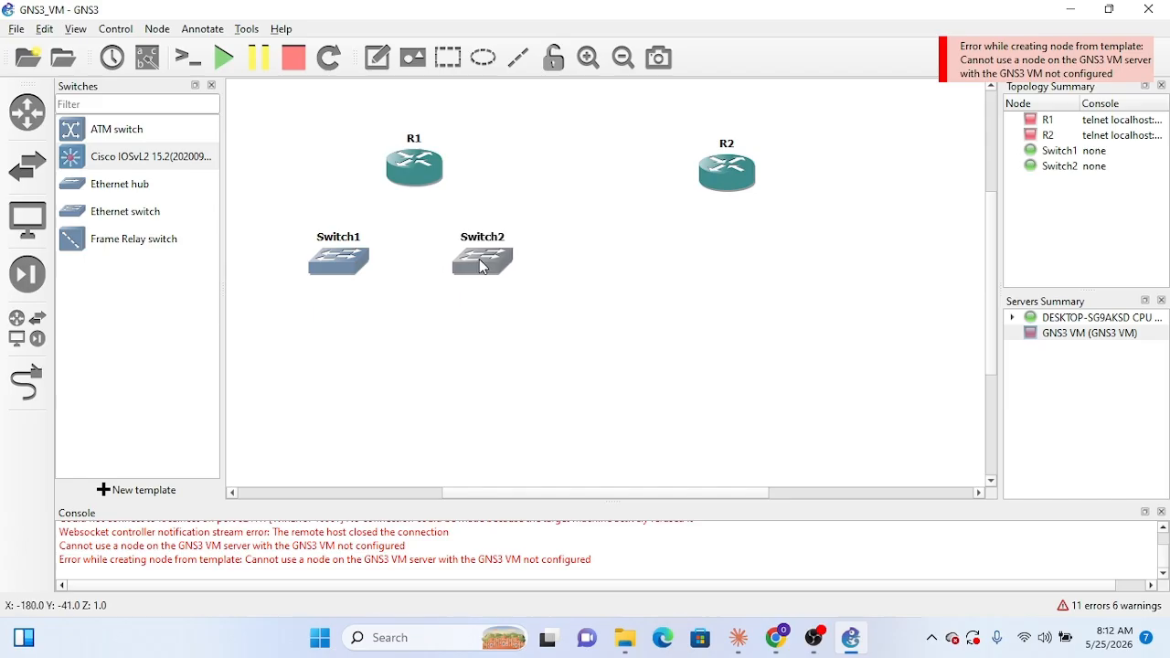
# Step: Duplicate Switch2 and place the copy to its right in the same row, below and left of R2
pyautogui.rightClick(494, 268)
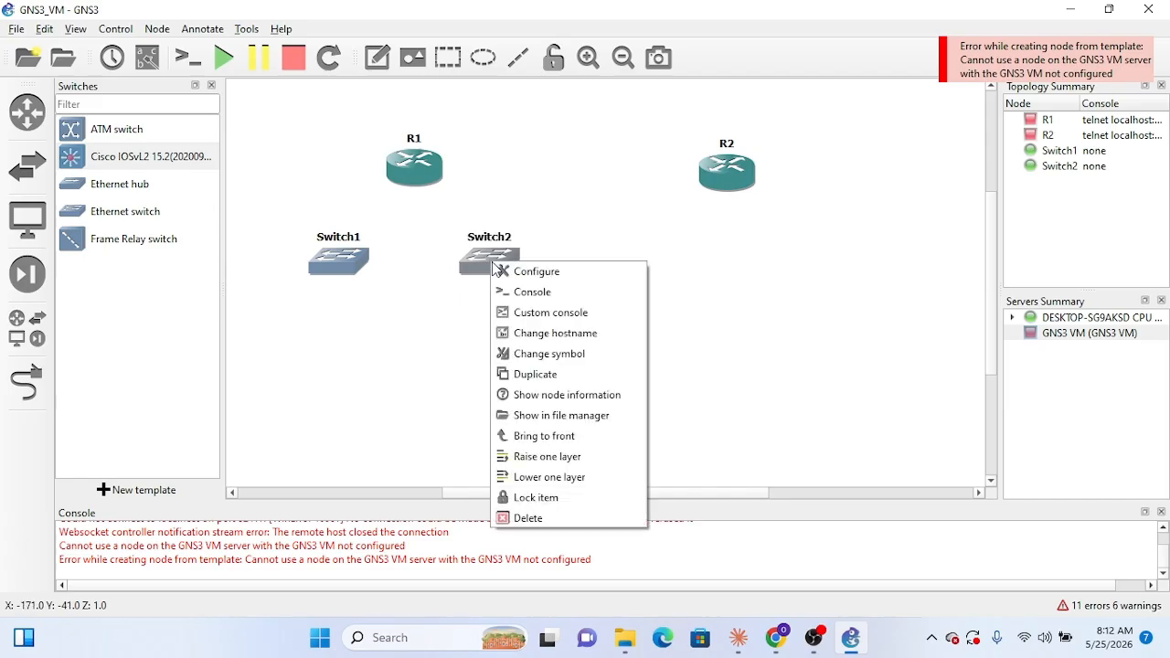
pyautogui.click(553, 375)
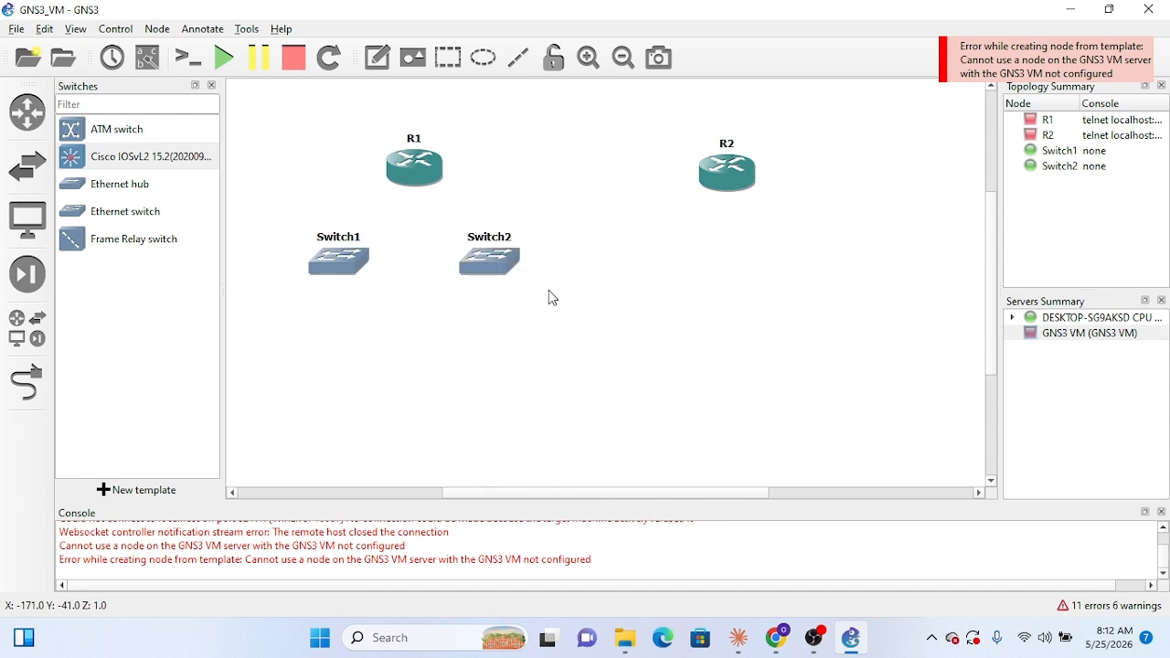
pyautogui.moveTo(533, 271); pyautogui.dragTo(648, 263)
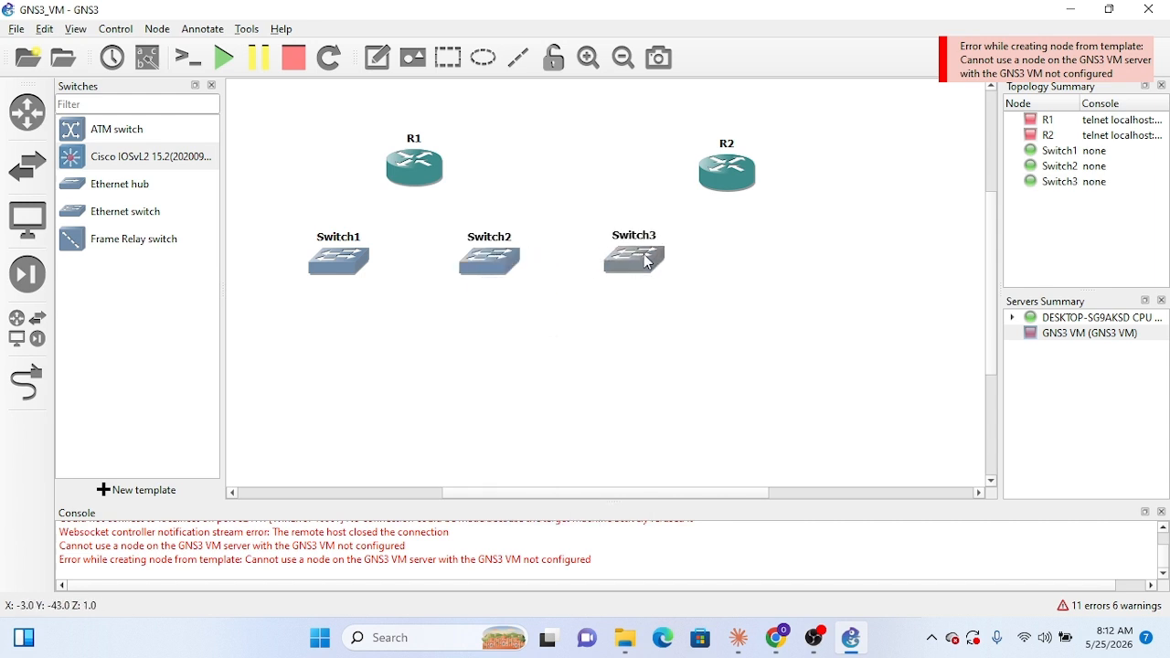
# Step: Duplicate Switch3 and place the copy at the right end of the switch row, below and right of R2
pyautogui.rightClick(648, 262)
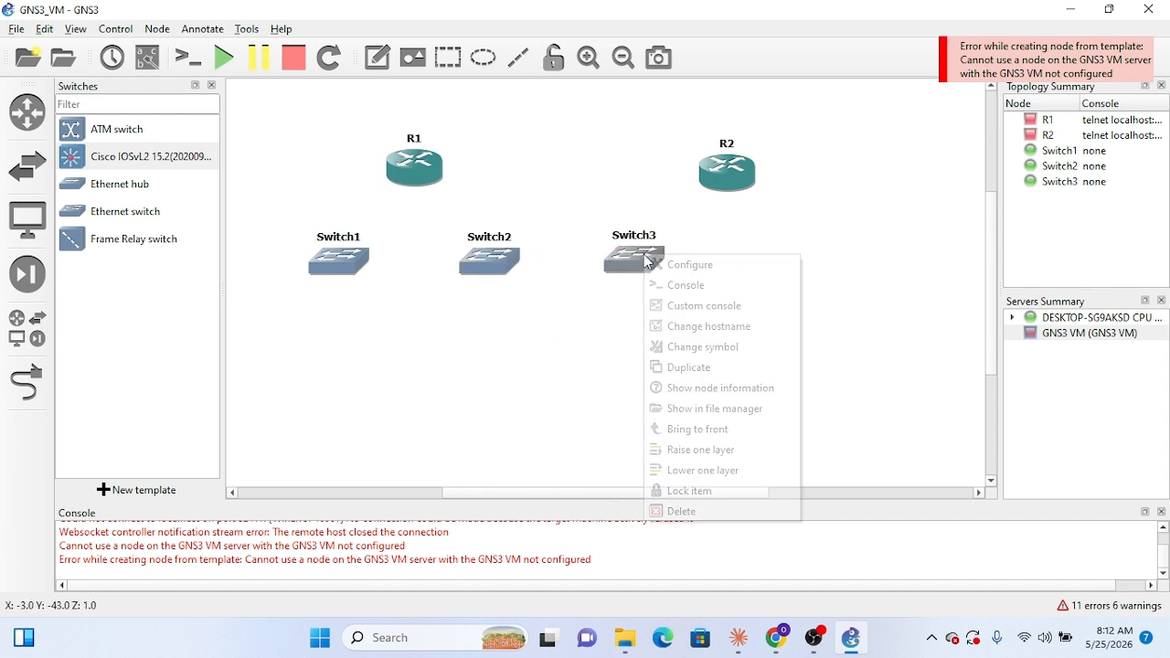
pyautogui.click(701, 370)
pyautogui.moveTo(669, 261); pyautogui.dragTo(827, 249)
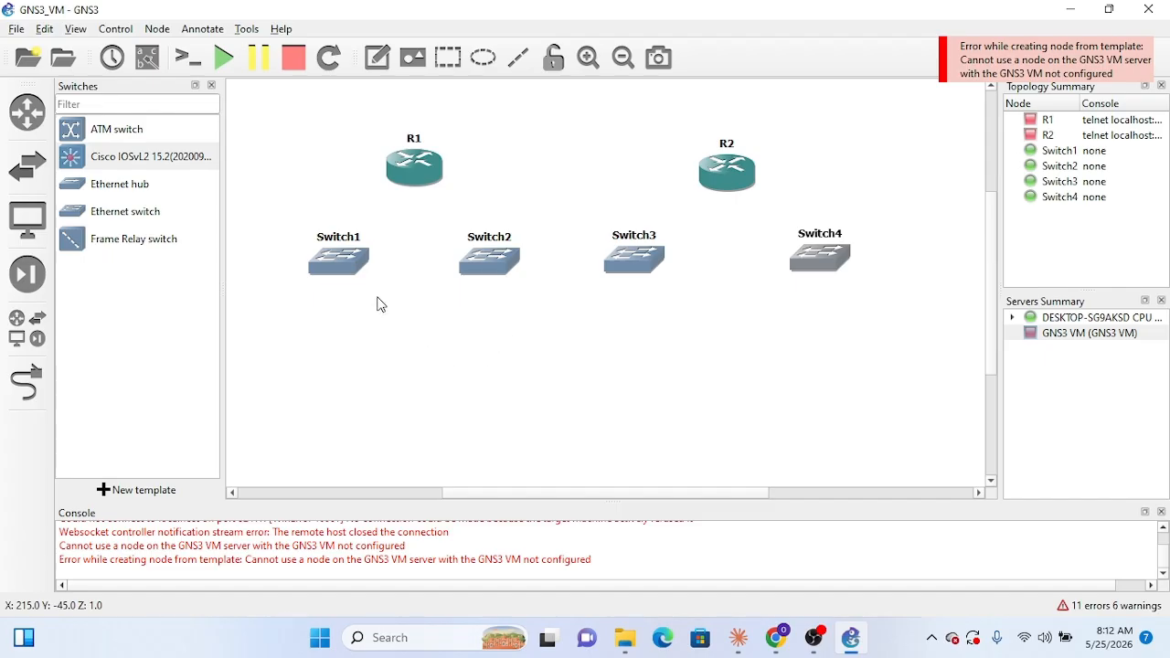
pyautogui.rightClick(335, 263)
pyautogui.click(352, 182)
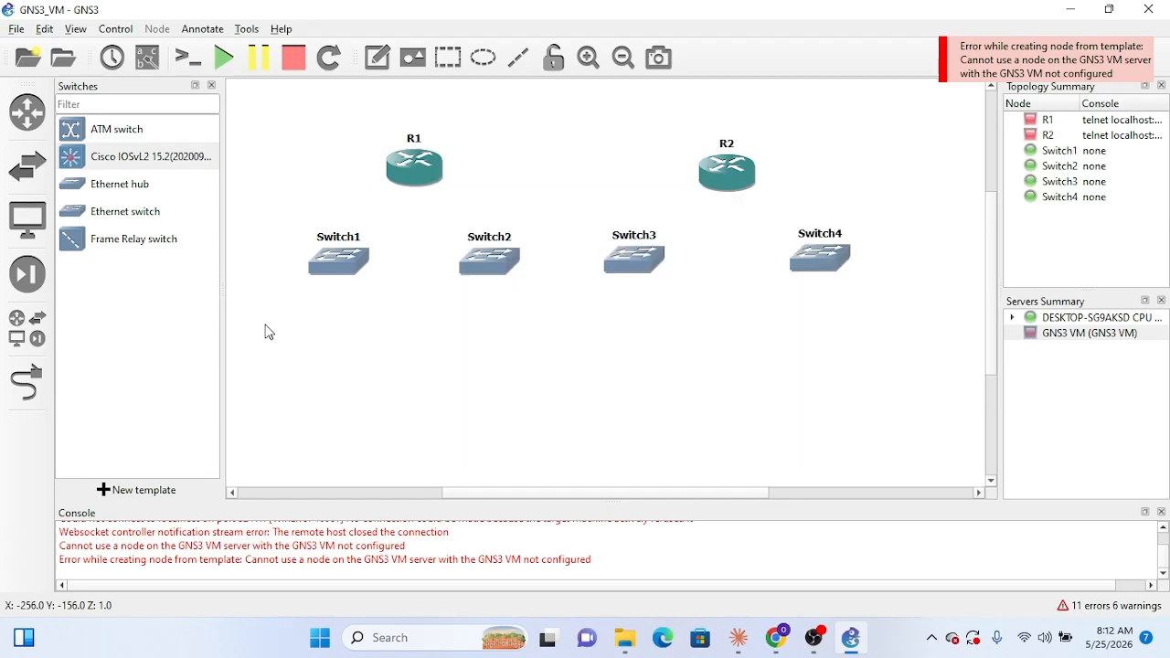
# Step: Add a VPCS end device below and left of Switch1, and shift Switch1 slightly right
pyautogui.click(27, 220)
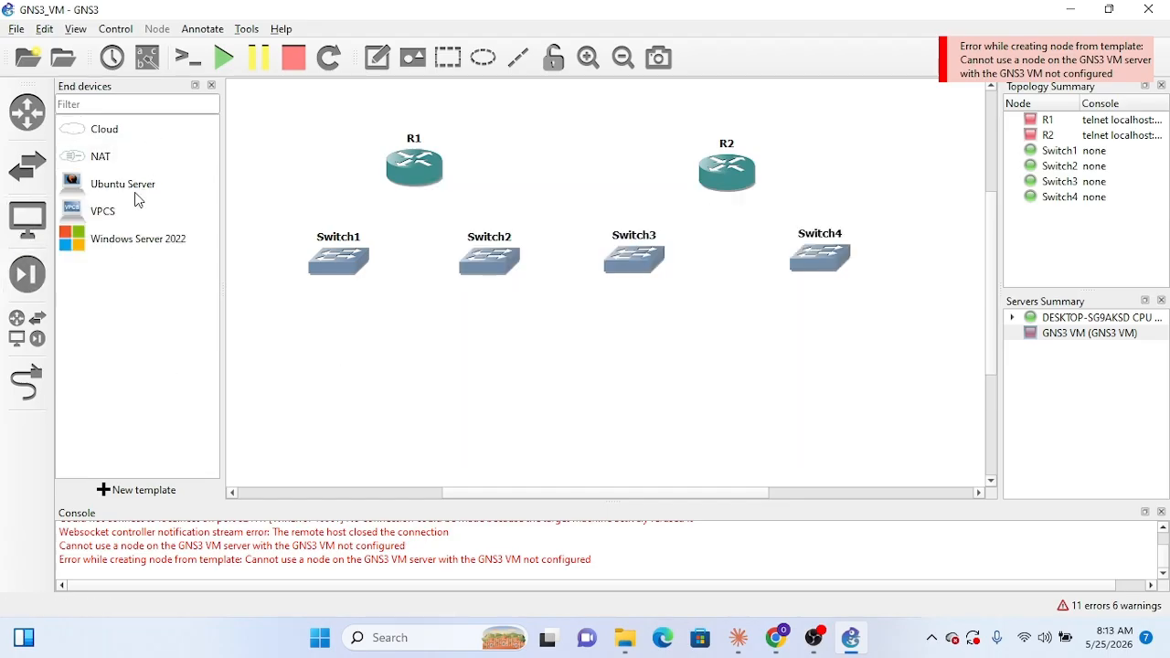
pyautogui.click(118, 218)
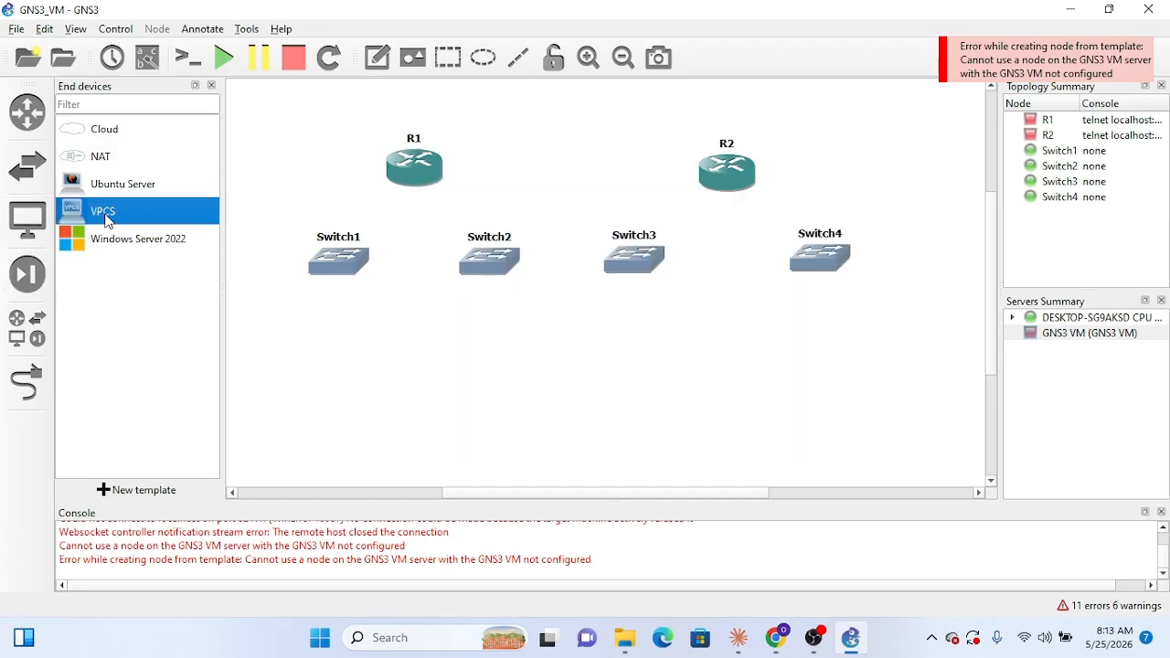
pyautogui.moveTo(108, 220); pyautogui.dragTo(288, 350)
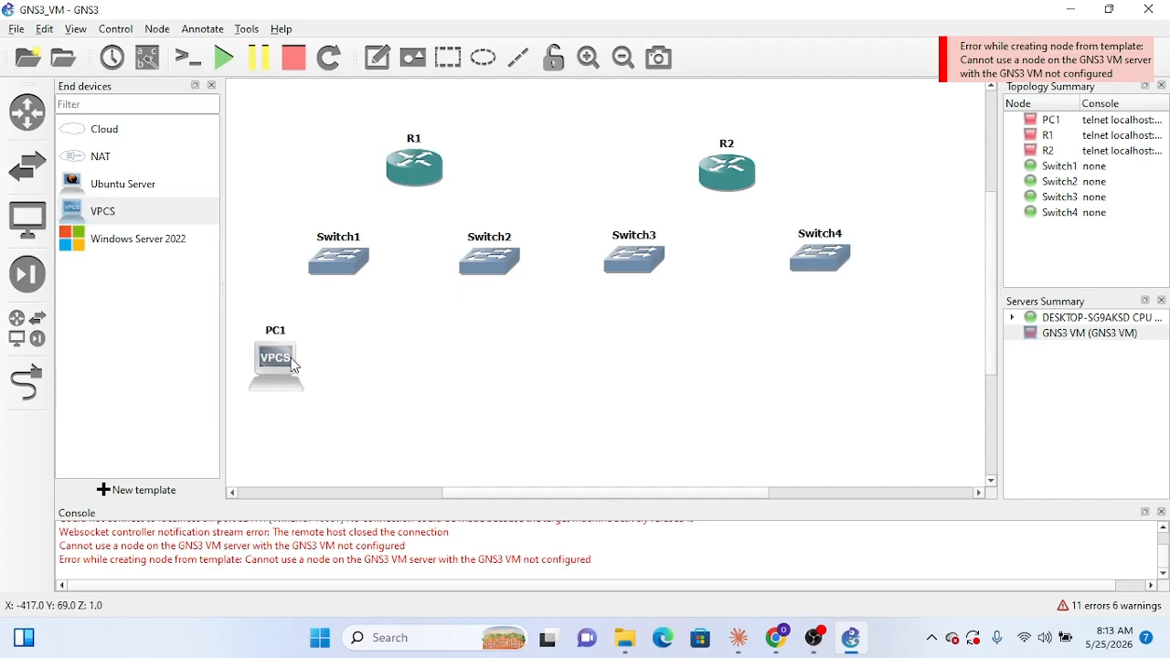
pyautogui.moveTo(353, 261); pyautogui.dragTo(365, 260)
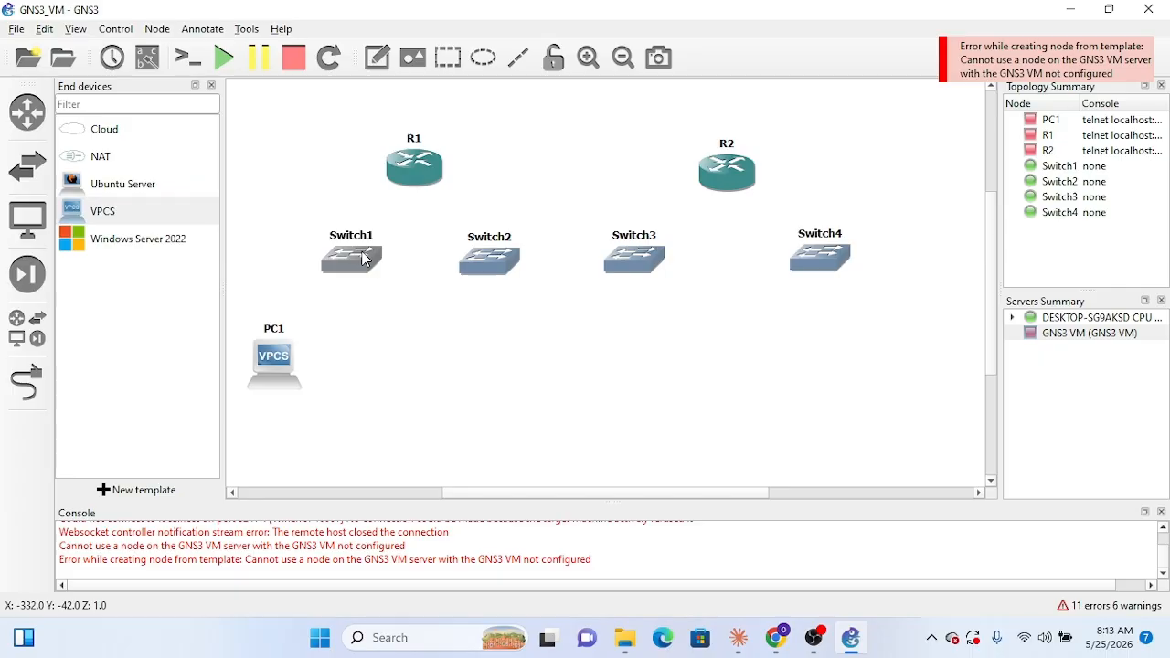
# Step: Duplicate PC1 and place the copy to its right, below Switch1
pyautogui.rightClick(294, 367)
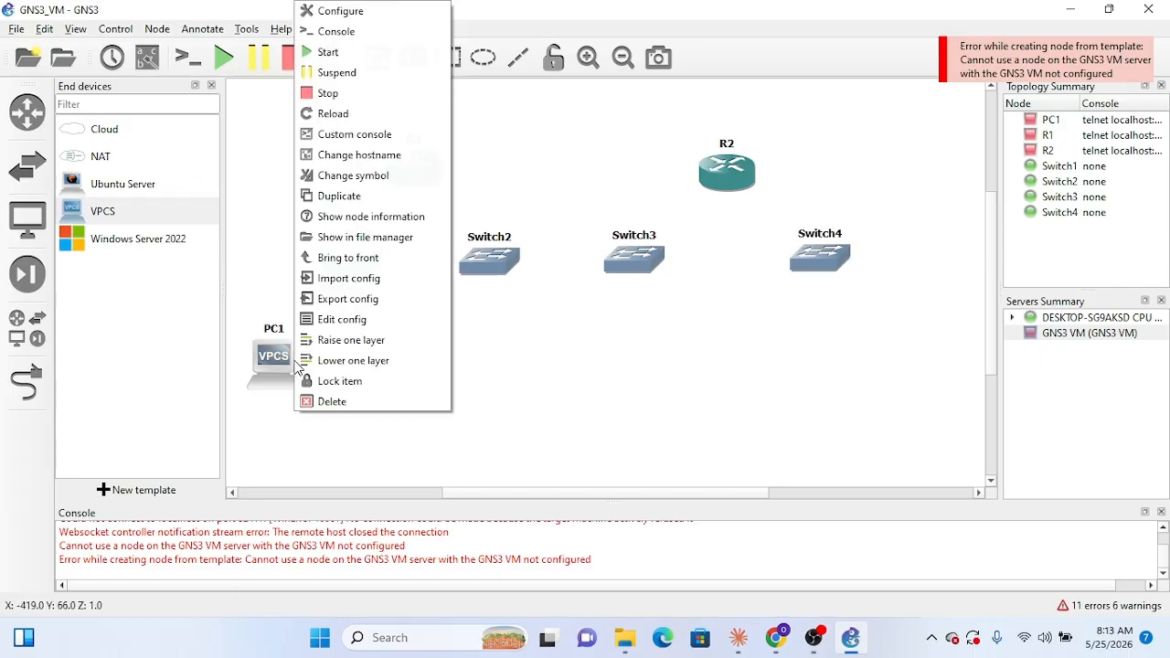
pyautogui.click(338, 195)
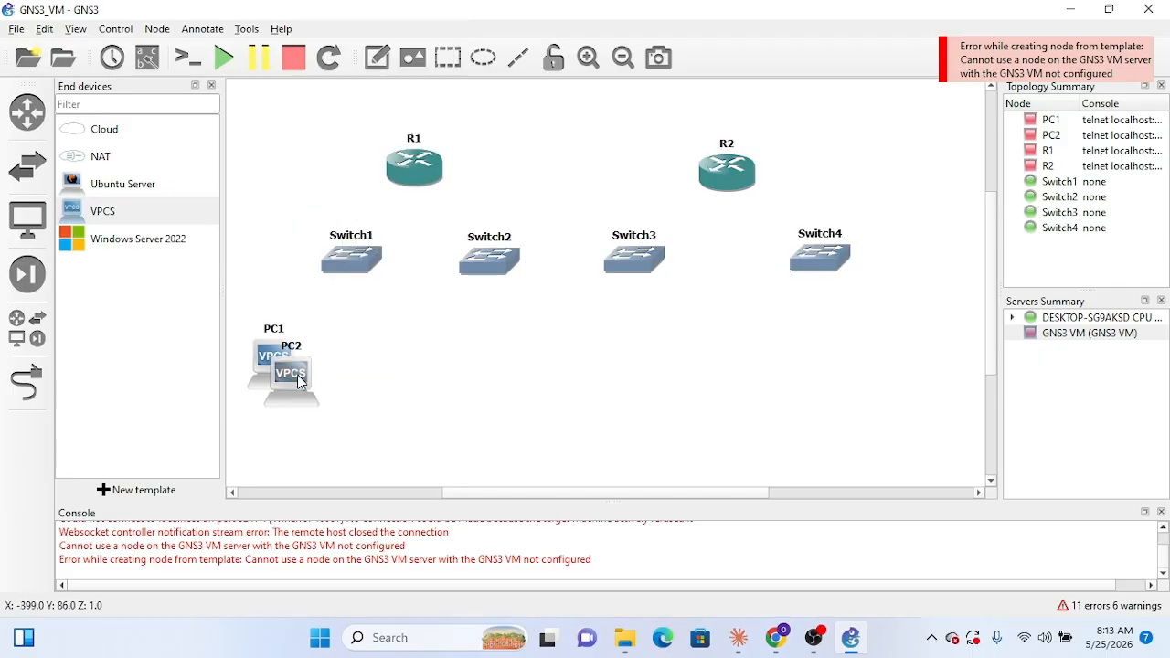
pyautogui.moveTo(298, 374); pyautogui.dragTo(386, 367)
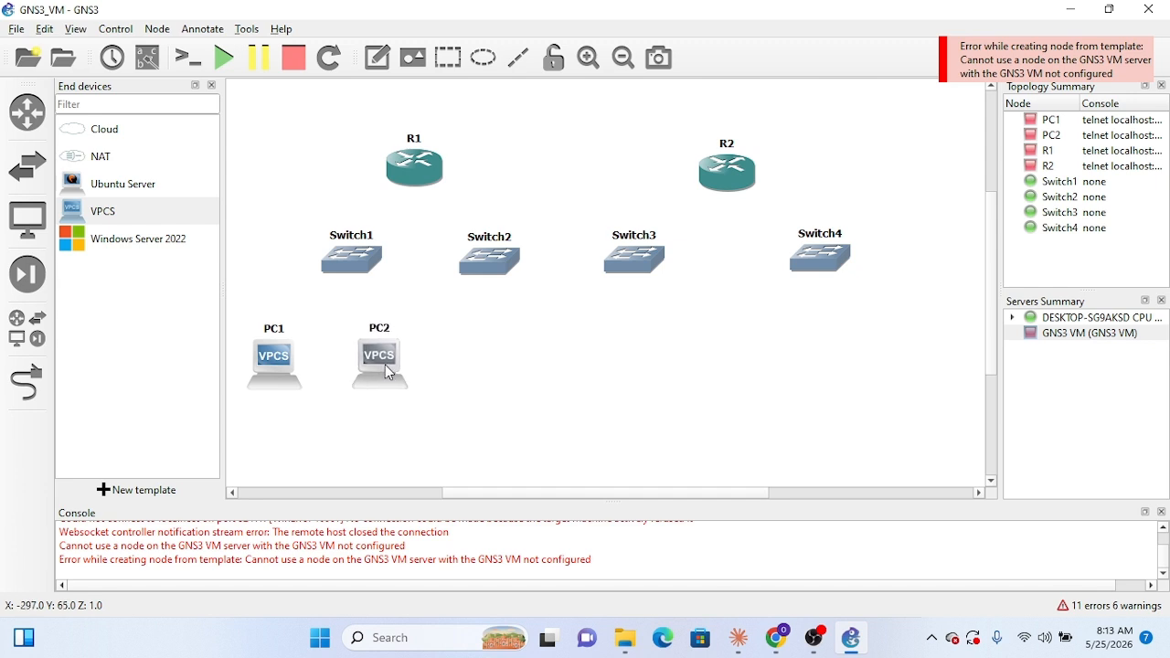
# Step: Duplicate PC2, place the copy to its right below Switch2, and adjust the spacing of the two PCs
pyautogui.rightClick(386, 365)
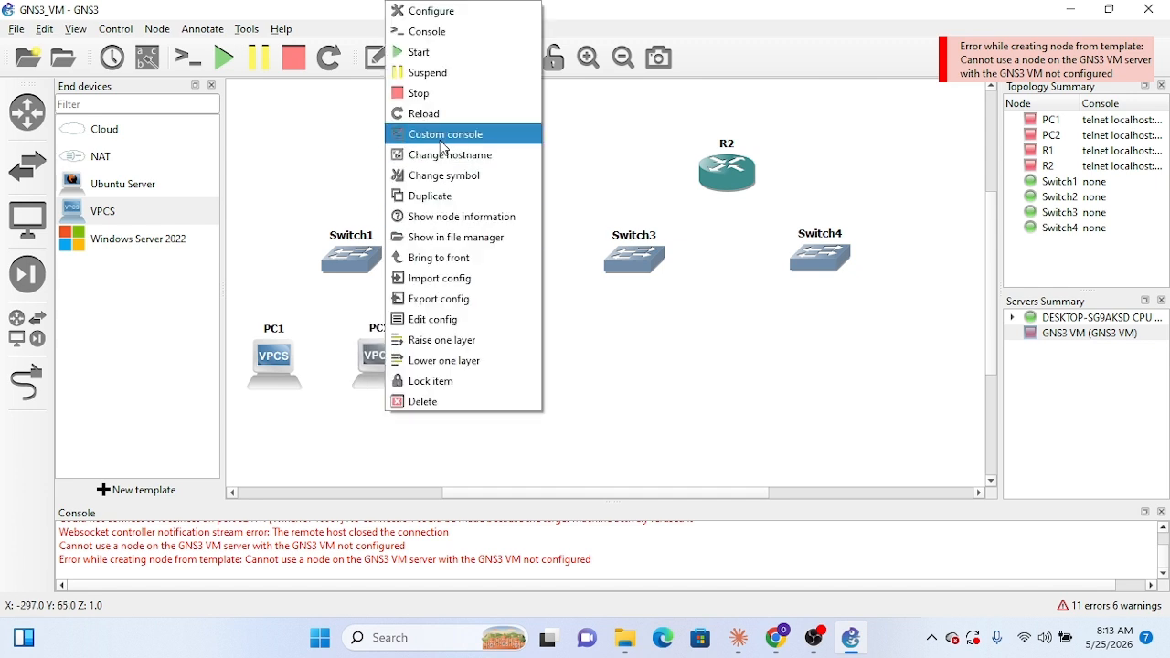
pyautogui.click(449, 194)
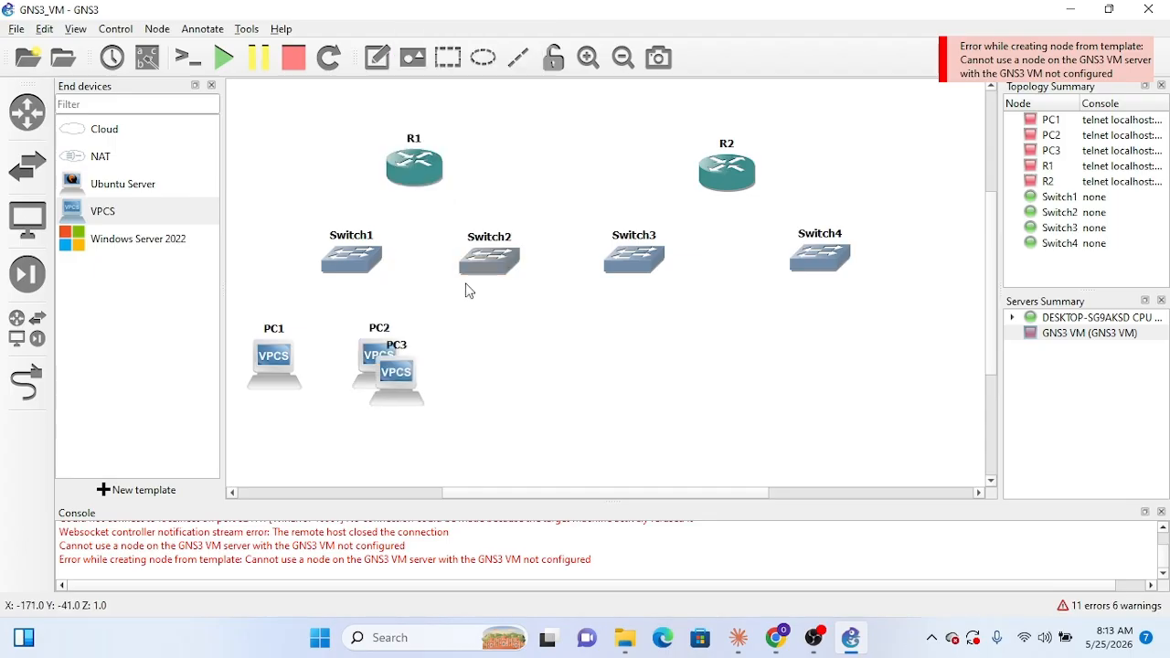
pyautogui.moveTo(411, 382); pyautogui.dragTo(464, 366)
pyautogui.moveTo(394, 365); pyautogui.dragTo(386, 363)
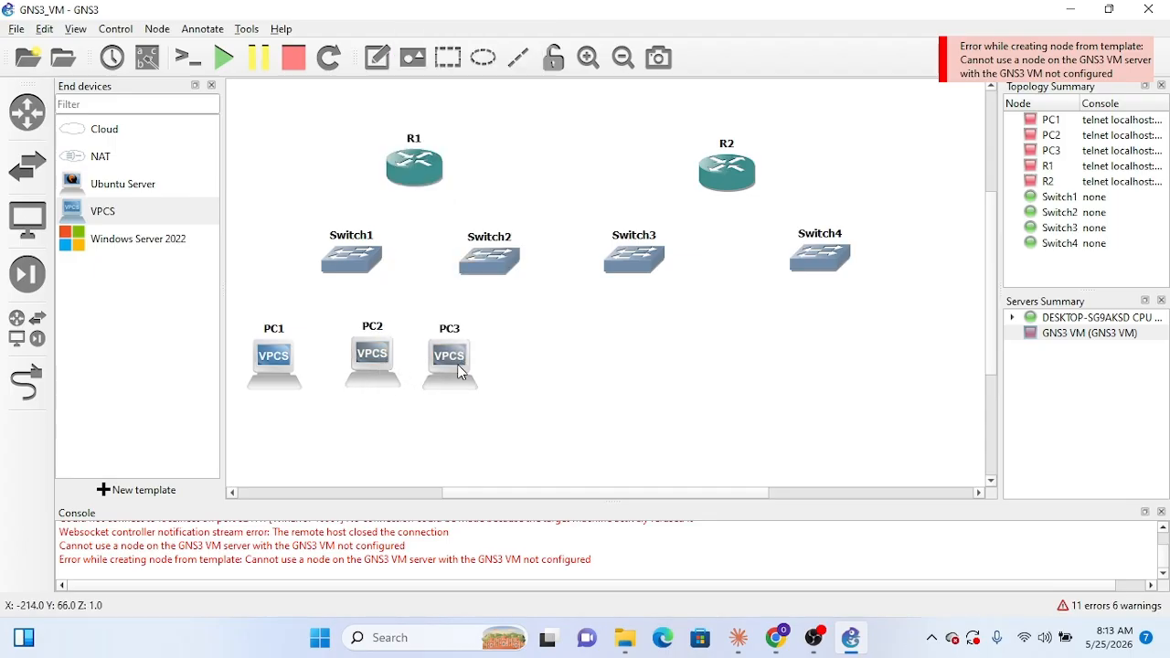
pyautogui.moveTo(460, 370); pyautogui.dragTo(459, 367)
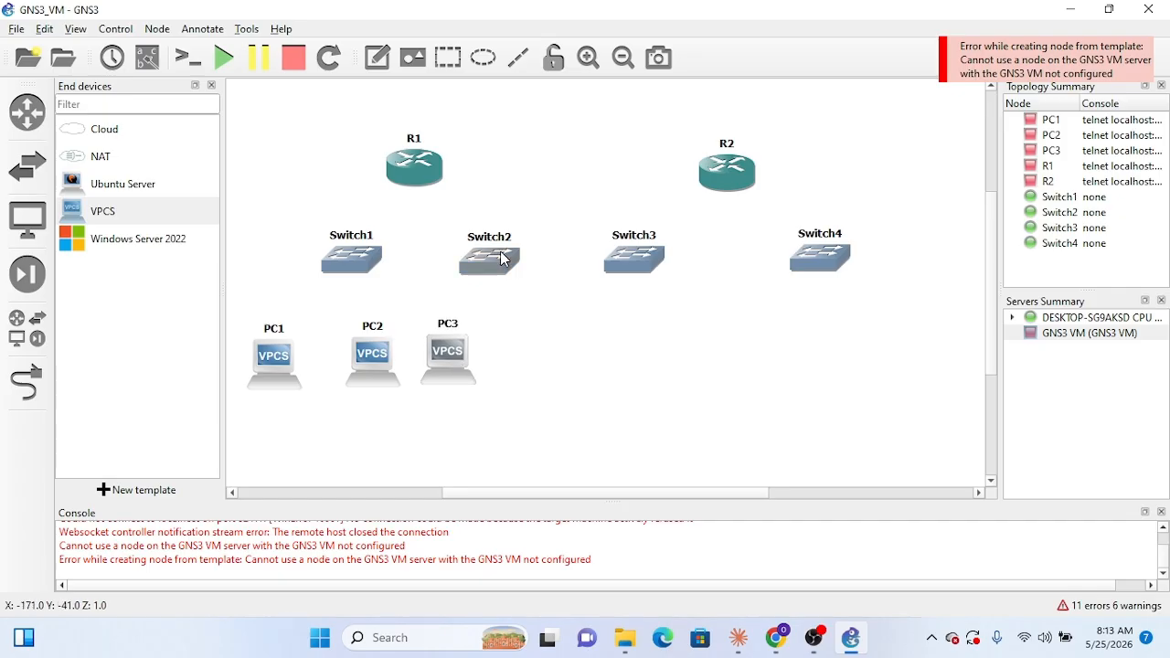
# Step: Shift Switch2 and Switch3 slightly right to even out the switch row
pyautogui.moveTo(503, 260); pyautogui.dragTo(517, 263)
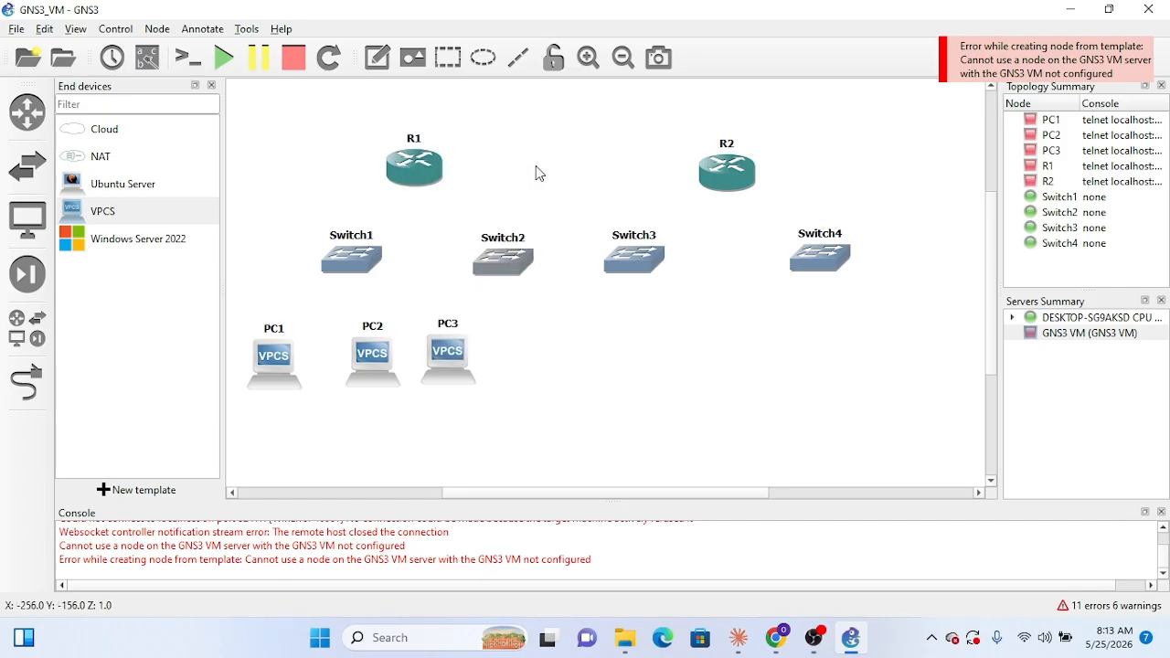
pyautogui.doubleClick(745, 182)
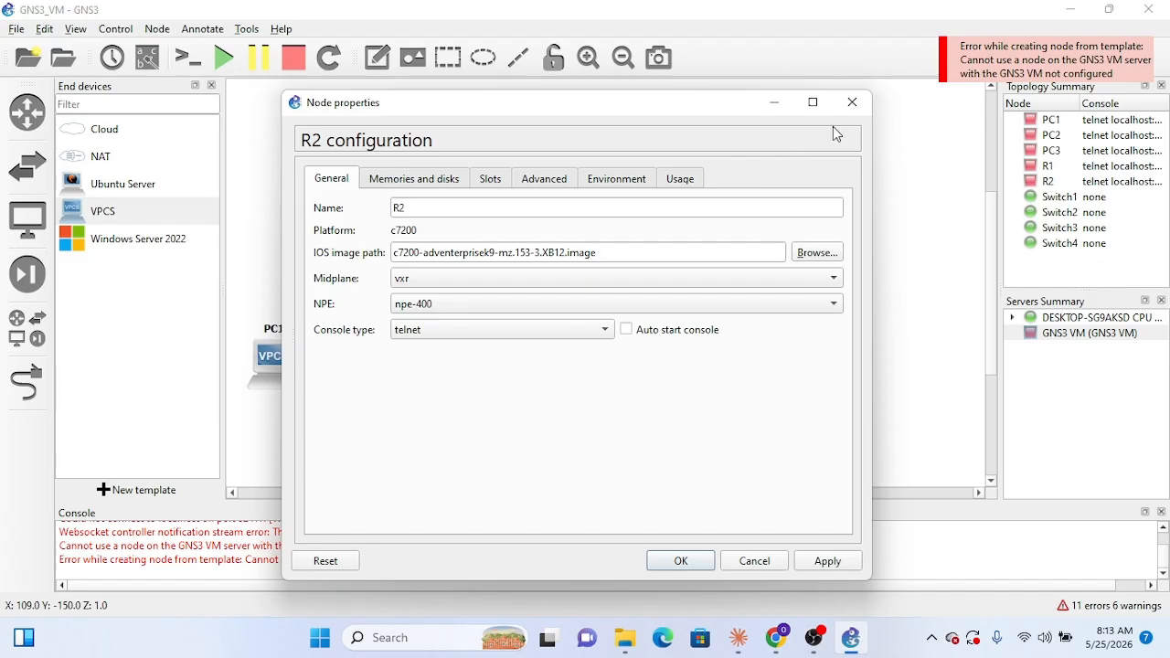
pyautogui.click(853, 104)
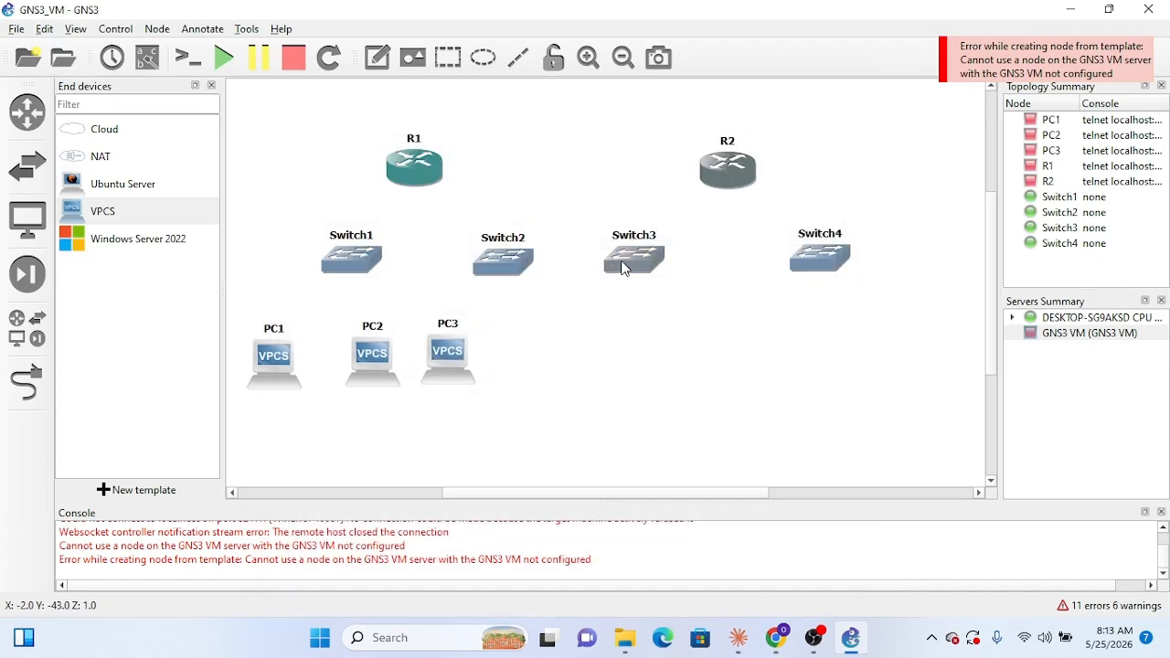
pyautogui.moveTo(627, 268); pyautogui.dragTo(639, 269)
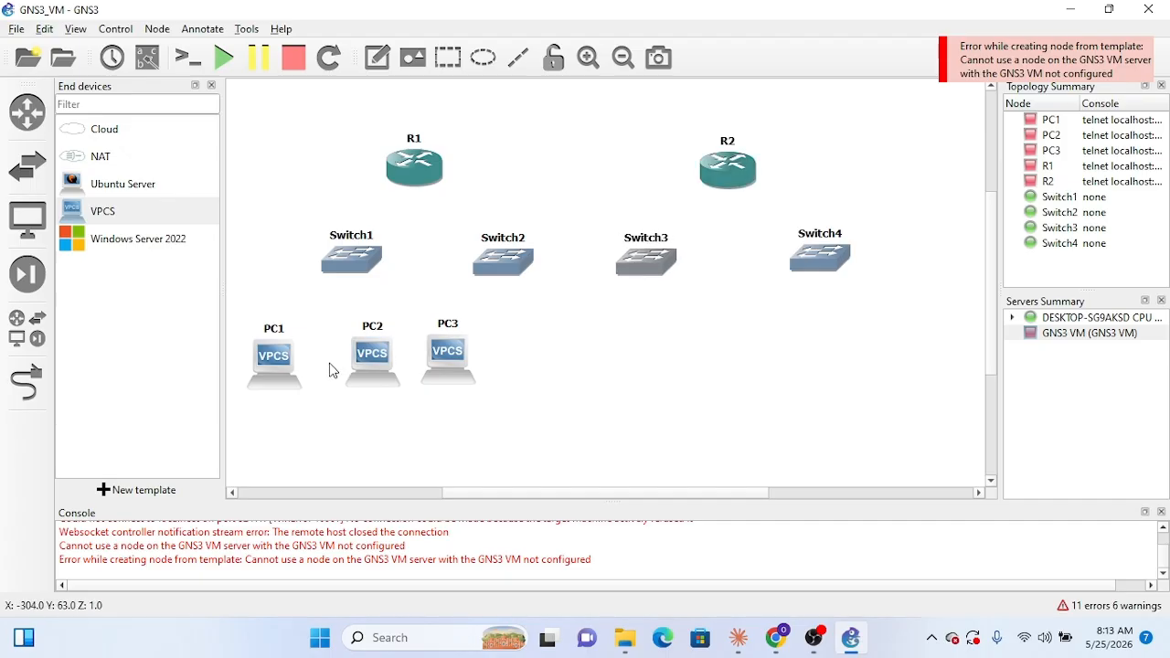
# Step: Duplicate PC3, place the copy to its right below Switch2, and delete the extra switch duplicated along with it
pyautogui.rightClick(463, 366)
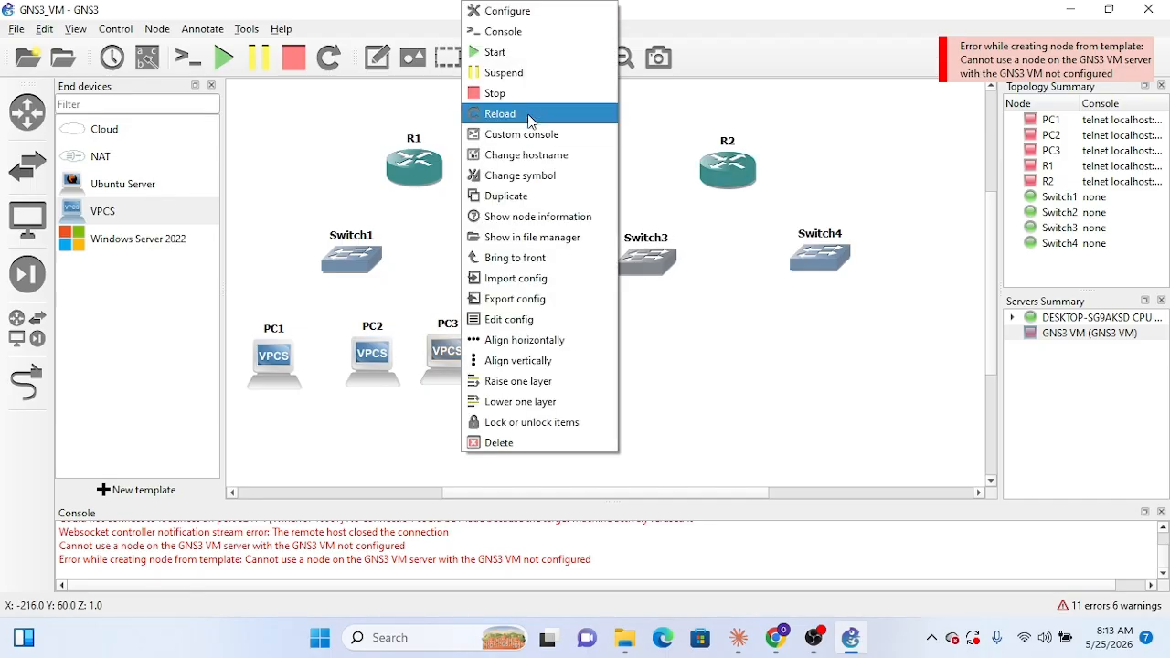
pyautogui.click(545, 196)
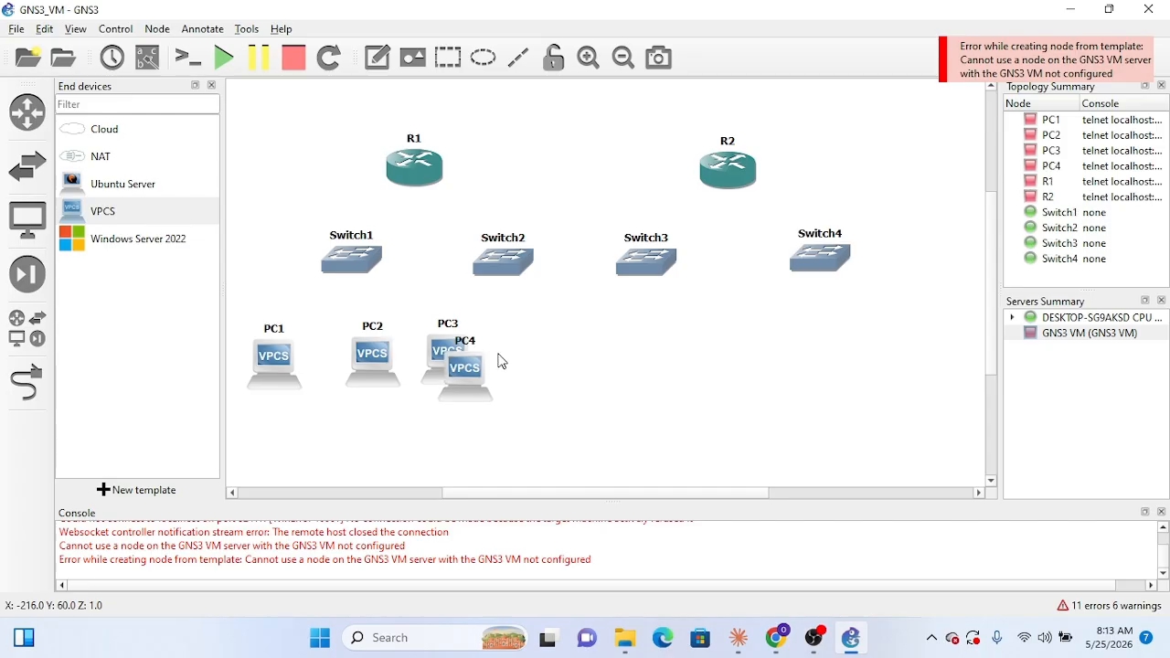
pyautogui.moveTo(481, 382); pyautogui.dragTo(560, 348)
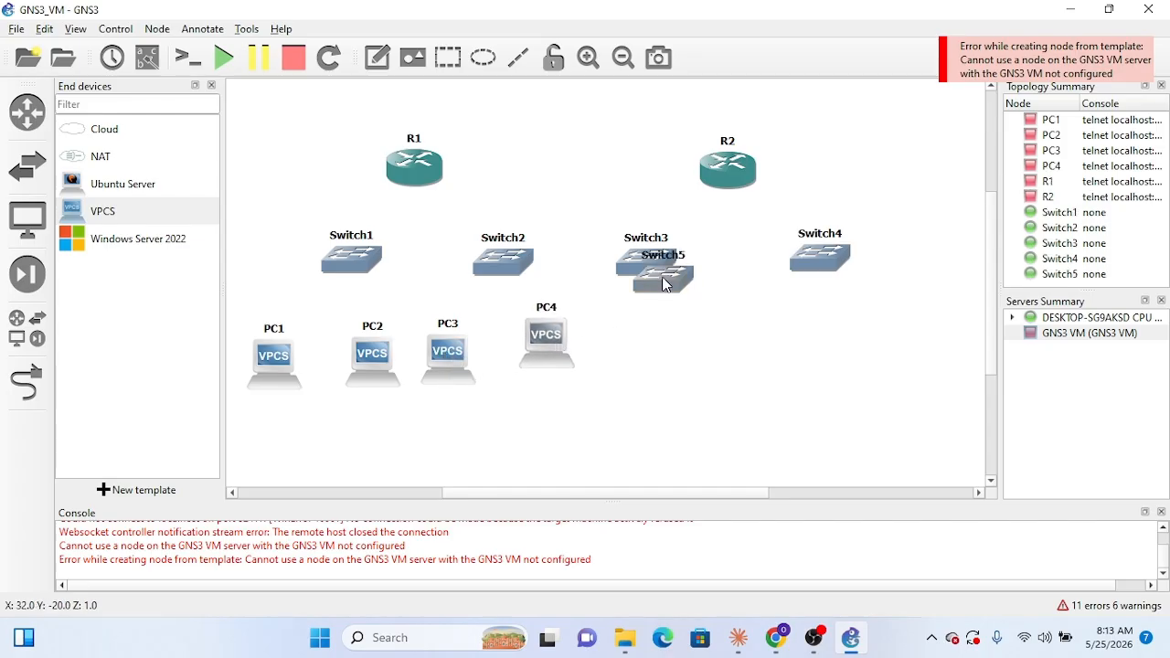
pyautogui.press('Delete')
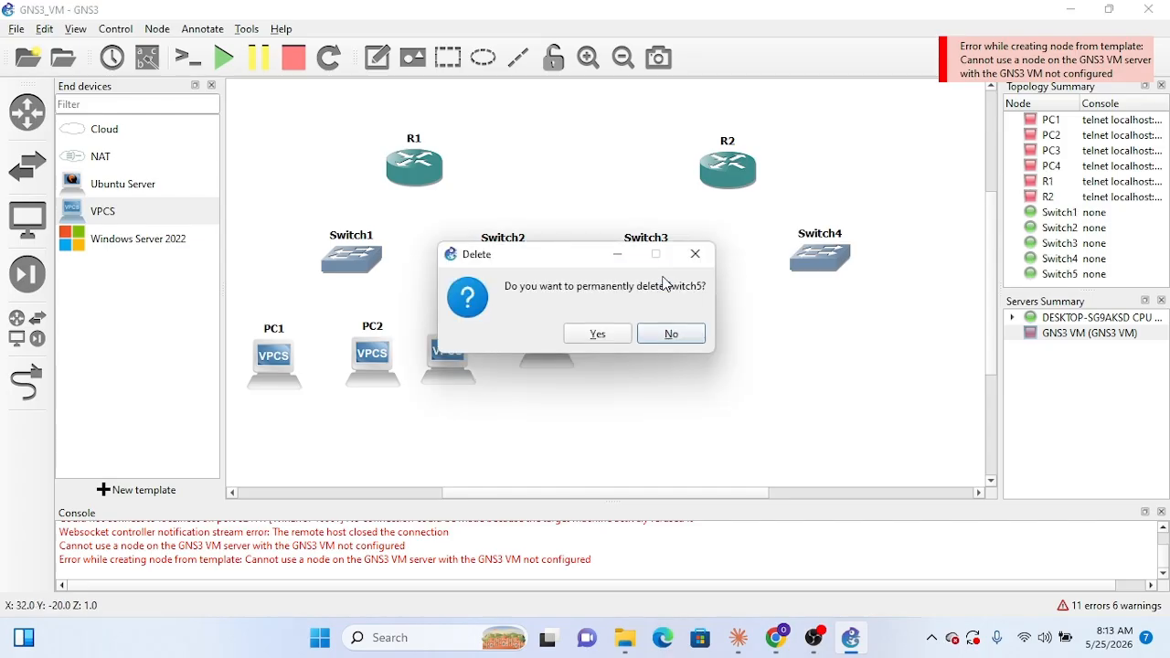
pyautogui.click(598, 334)
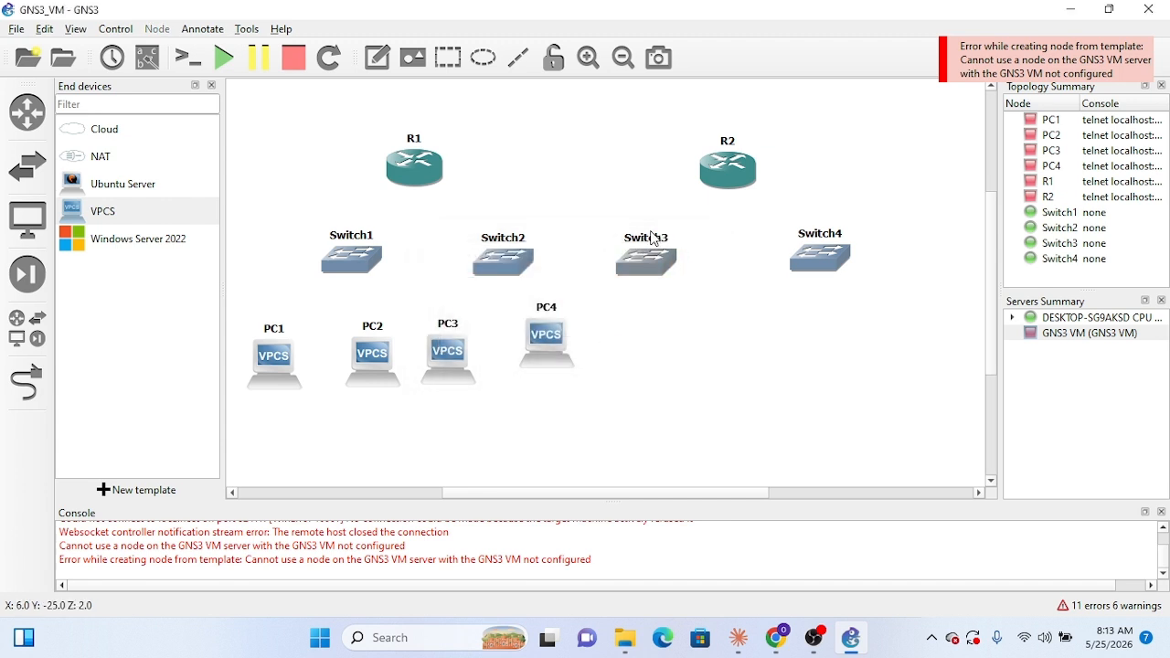
# Step: Lower PC4 slightly, then duplicate all four PCs and move the copies to the right of PC4
pyautogui.moveTo(558, 357); pyautogui.dragTo(559, 370)
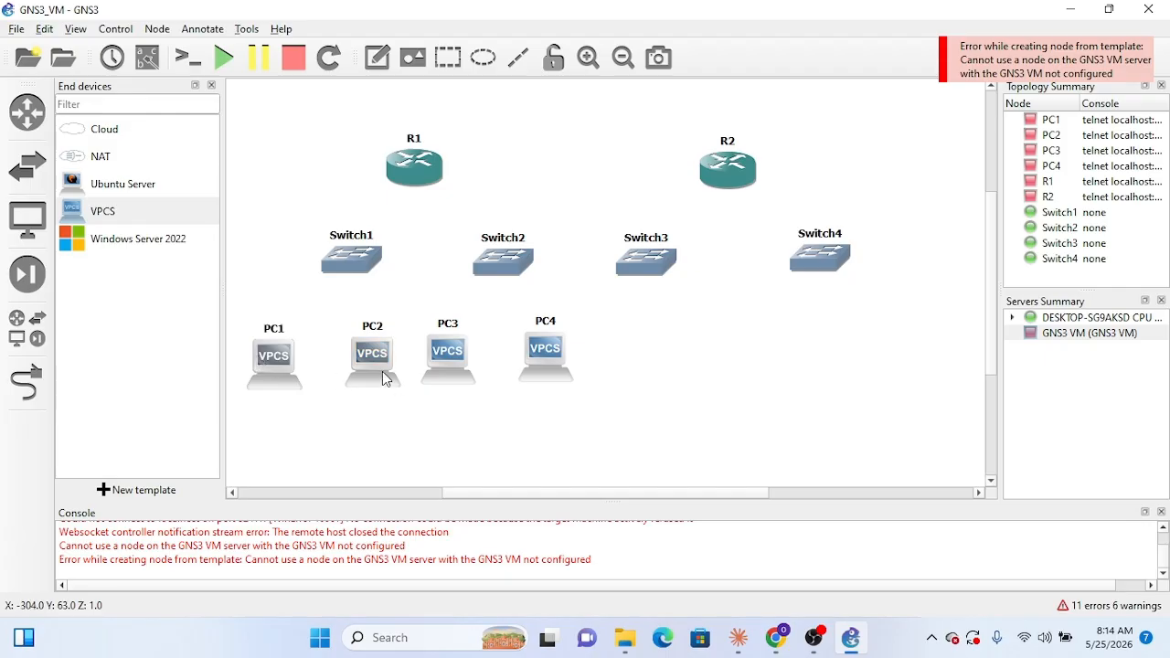
pyautogui.rightClick(555, 366)
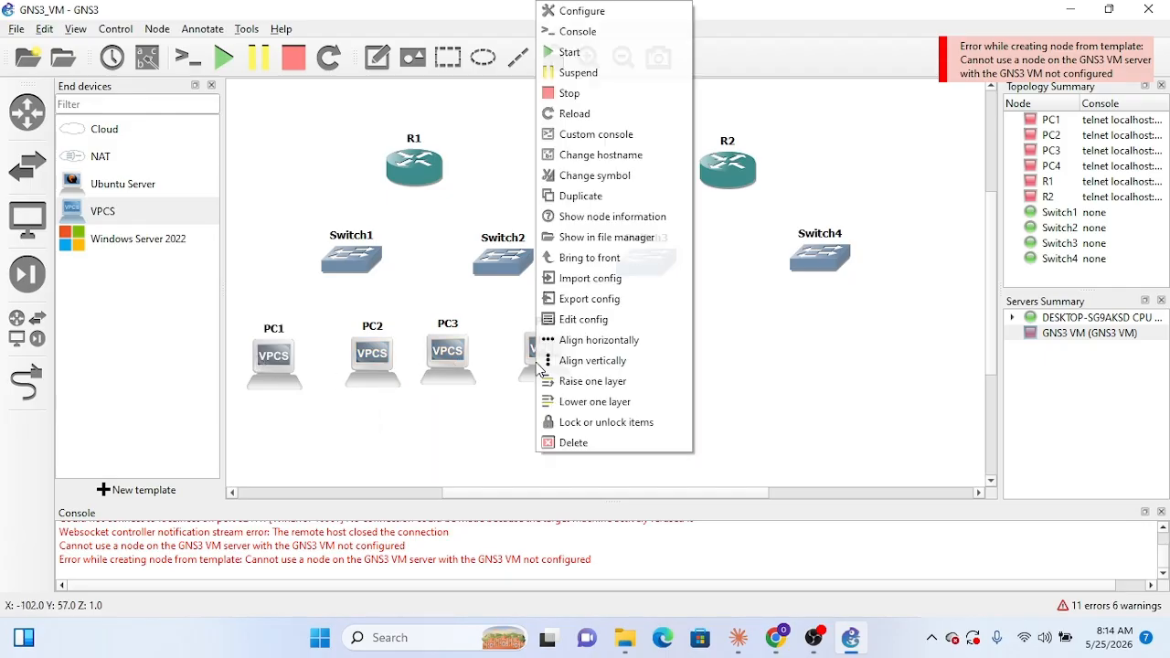
pyautogui.click(631, 194)
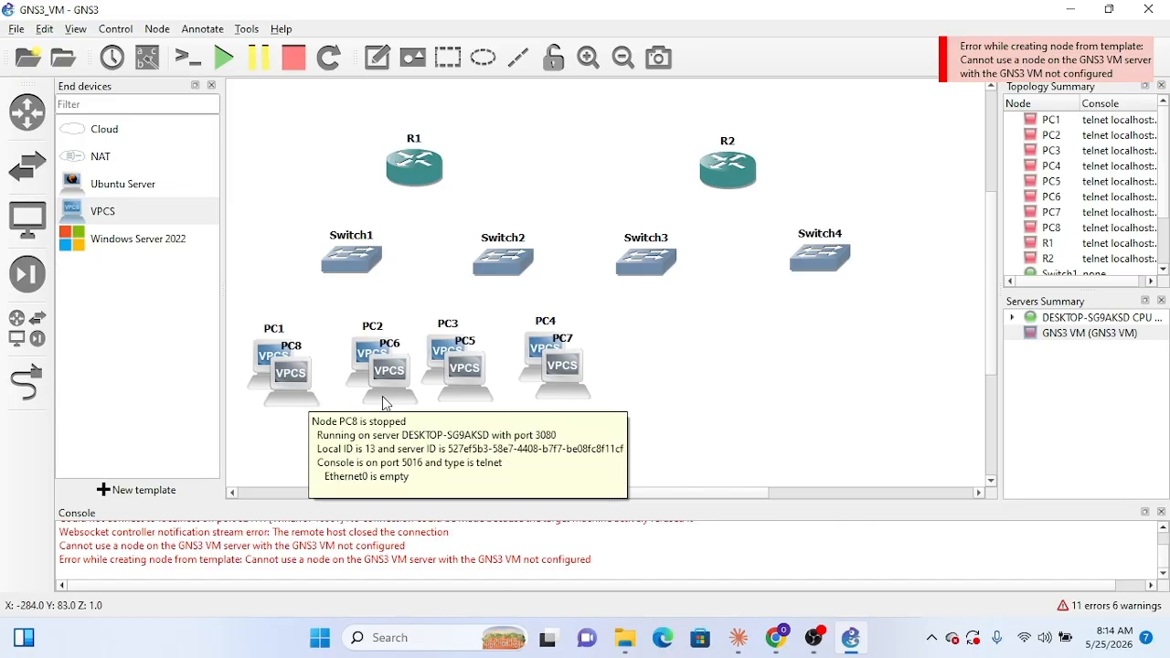
pyautogui.moveTo(385, 403); pyautogui.dragTo(744, 400)
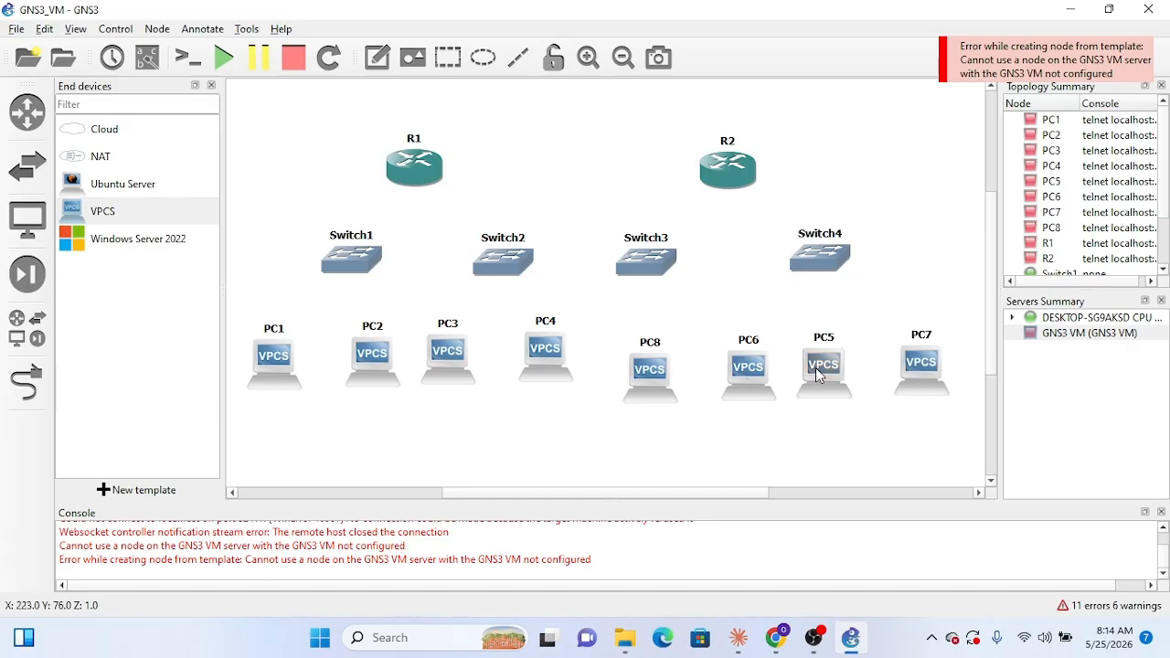
# Step: Reorder the copied PCs so PC5 sits beside PC4, PC6 below Switch3, PC7 below Switch4 and PC8 at the far right
pyautogui.moveTo(819, 375); pyautogui.dragTo(603, 355)
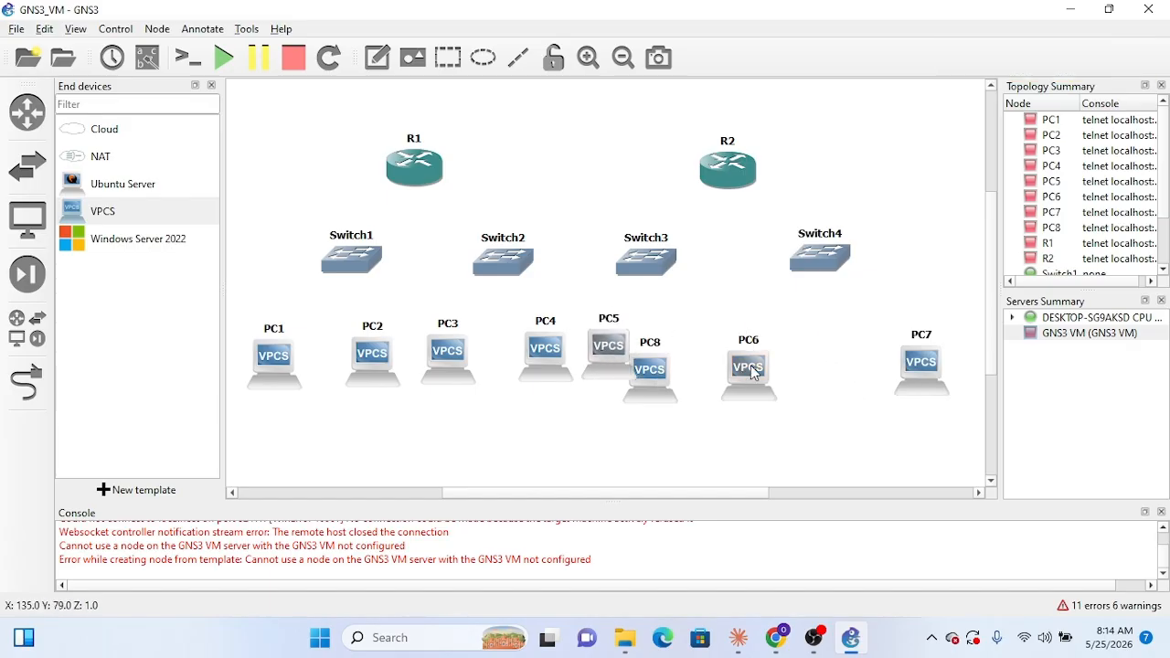
pyautogui.moveTo(754, 373); pyautogui.dragTo(706, 321)
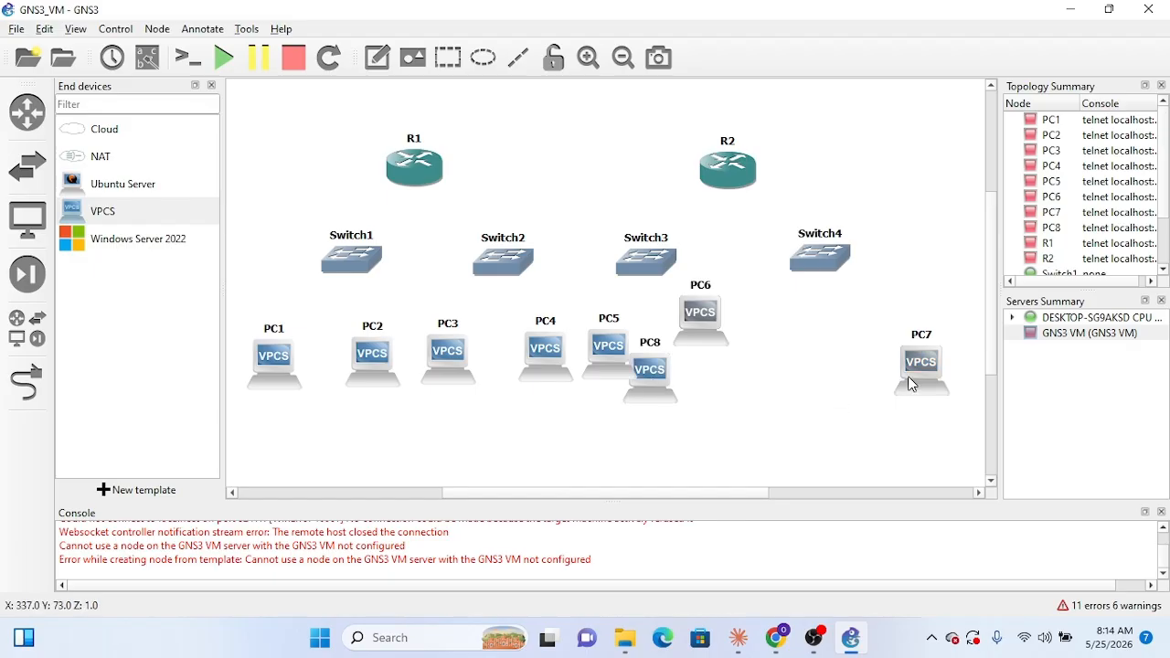
pyautogui.moveTo(912, 384); pyautogui.dragTo(823, 337)
pyautogui.moveTo(653, 393); pyautogui.dragTo(957, 402)
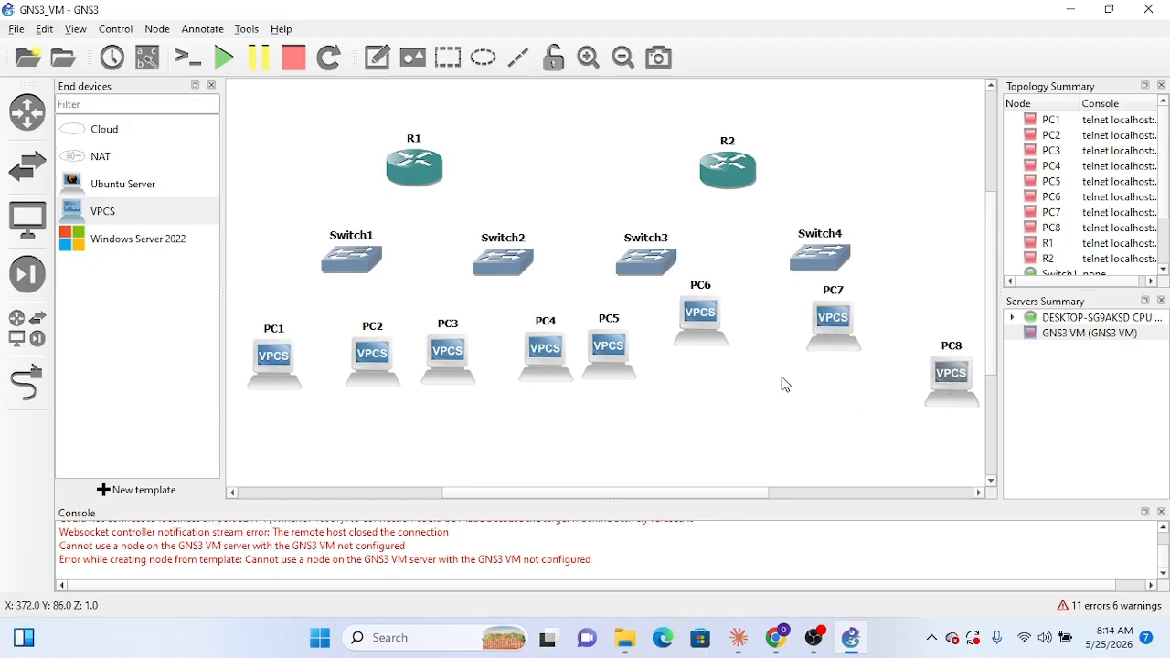
# Step: Line up PC5 through PC8 in an evenly spaced row and shift Switch4 slightly right above PC7 and PC8
pyautogui.moveTo(710, 332); pyautogui.dragTo(722, 377)
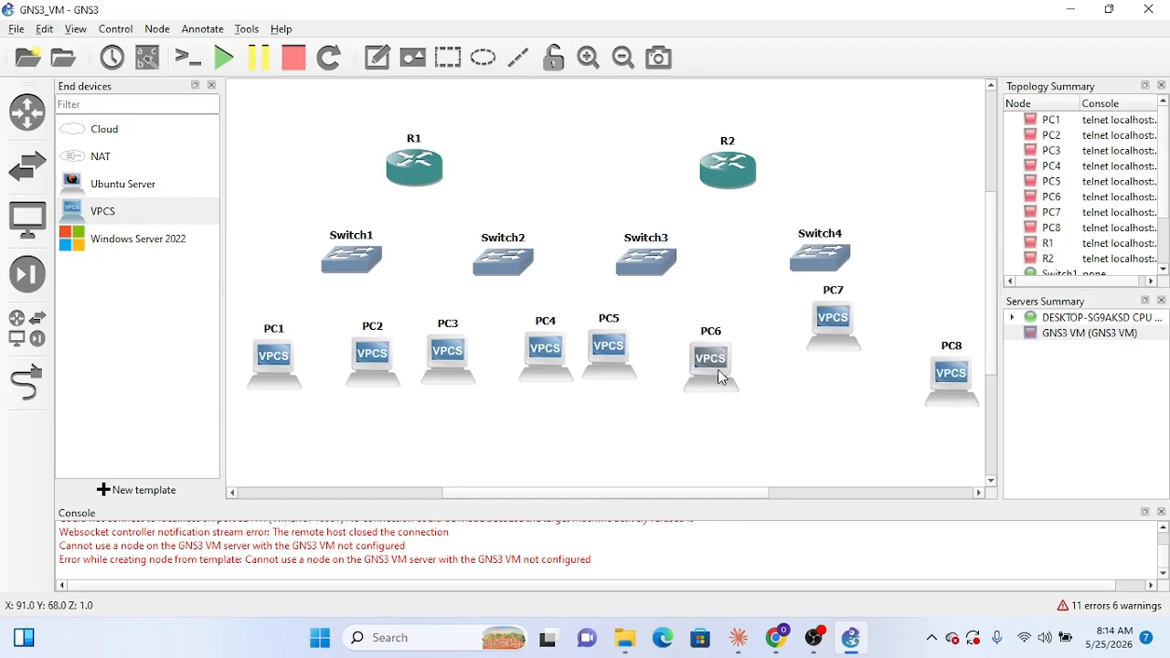
pyautogui.moveTo(602, 382); pyautogui.dragTo(612, 406)
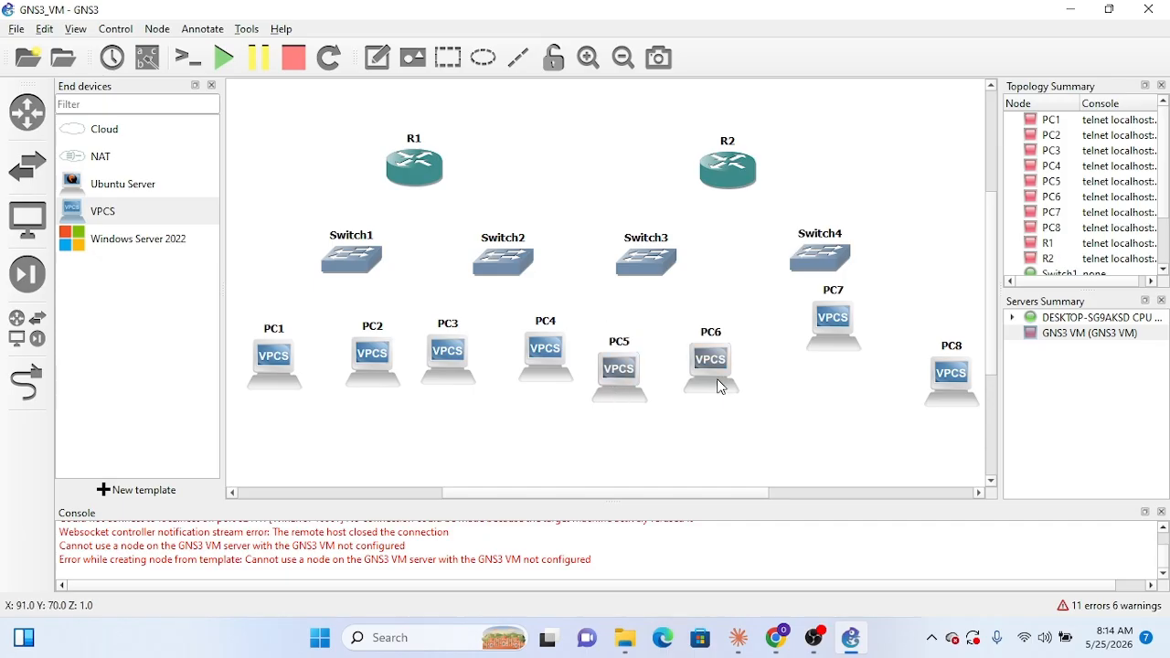
pyautogui.moveTo(721, 387); pyautogui.dragTo(725, 398)
pyautogui.moveTo(834, 331); pyautogui.dragTo(820, 374)
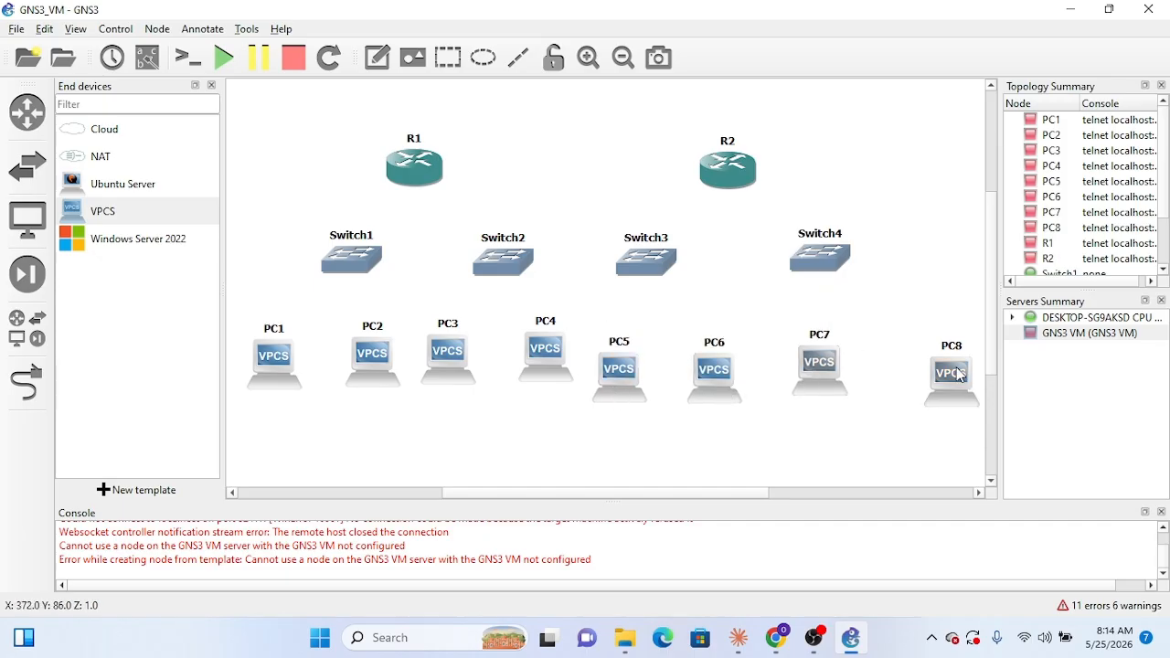
pyautogui.moveTo(960, 375); pyautogui.dragTo(929, 369)
pyautogui.moveTo(819, 385); pyautogui.dragTo(811, 384)
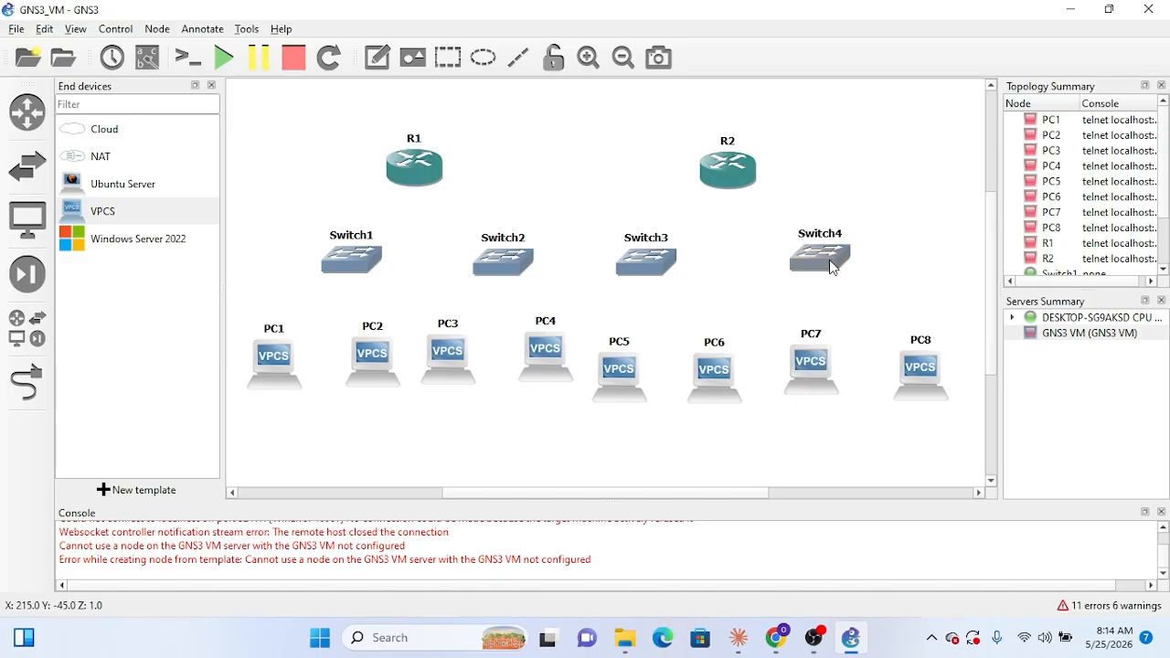
pyautogui.moveTo(834, 268); pyautogui.dragTo(864, 267)
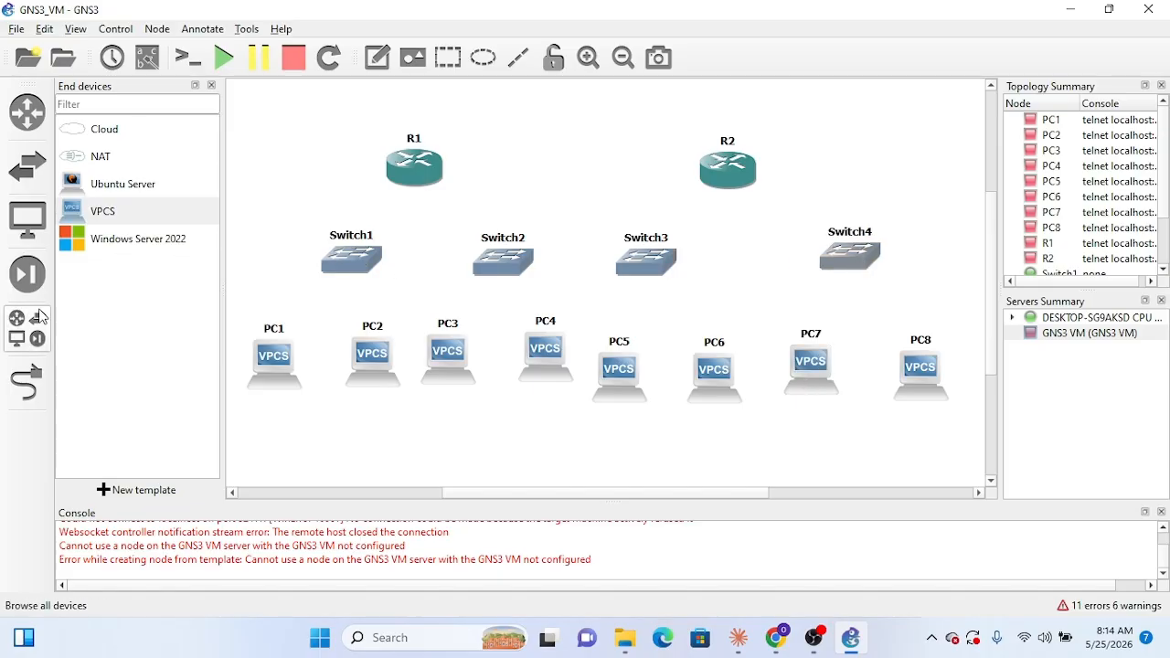
# Step: Link R1 to Switch1 and to Switch2's Ethernet0 port, then leave link mode
pyautogui.click(26, 384)
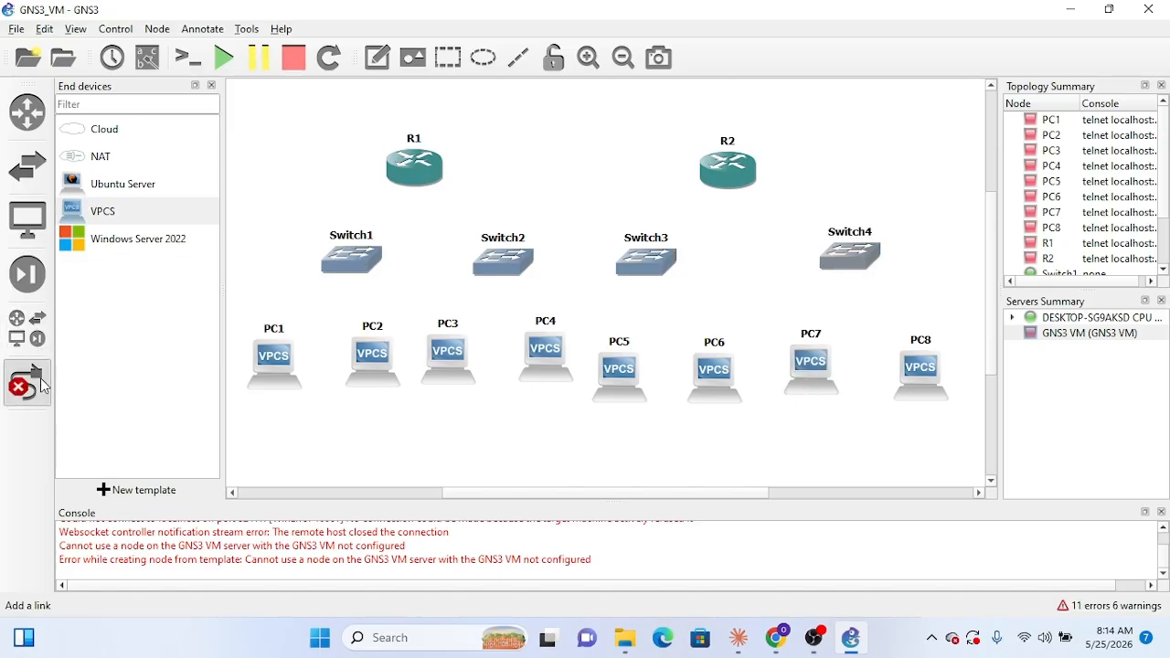
pyautogui.click(426, 180)
pyautogui.click(443, 179)
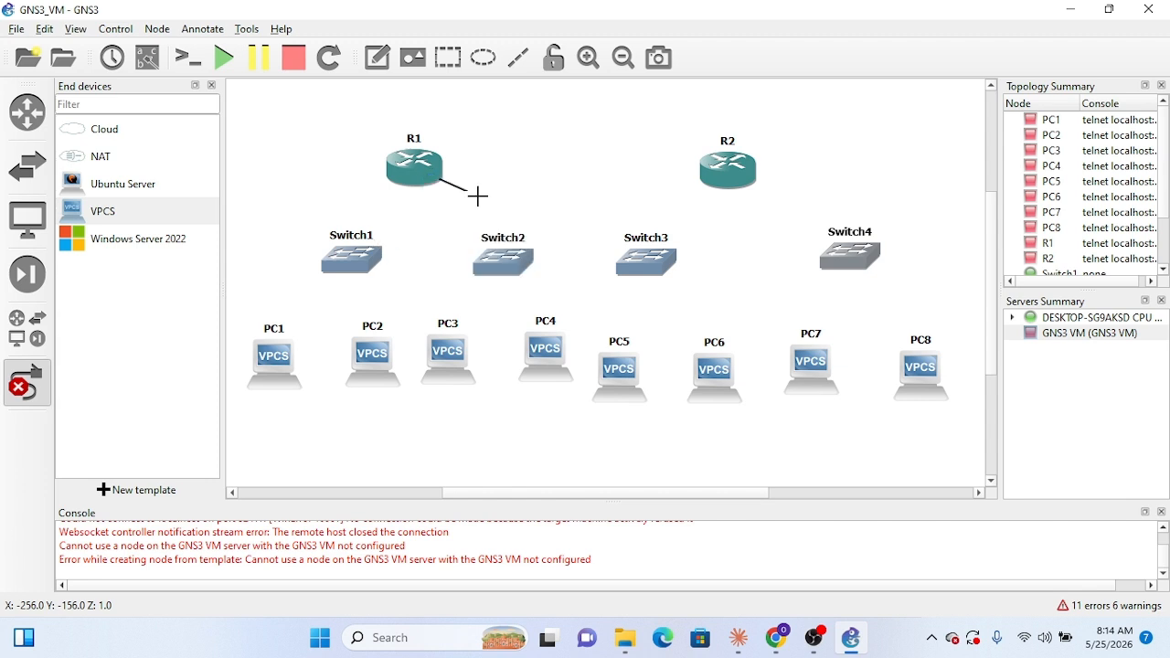
pyautogui.click(352, 263)
pyautogui.click(393, 272)
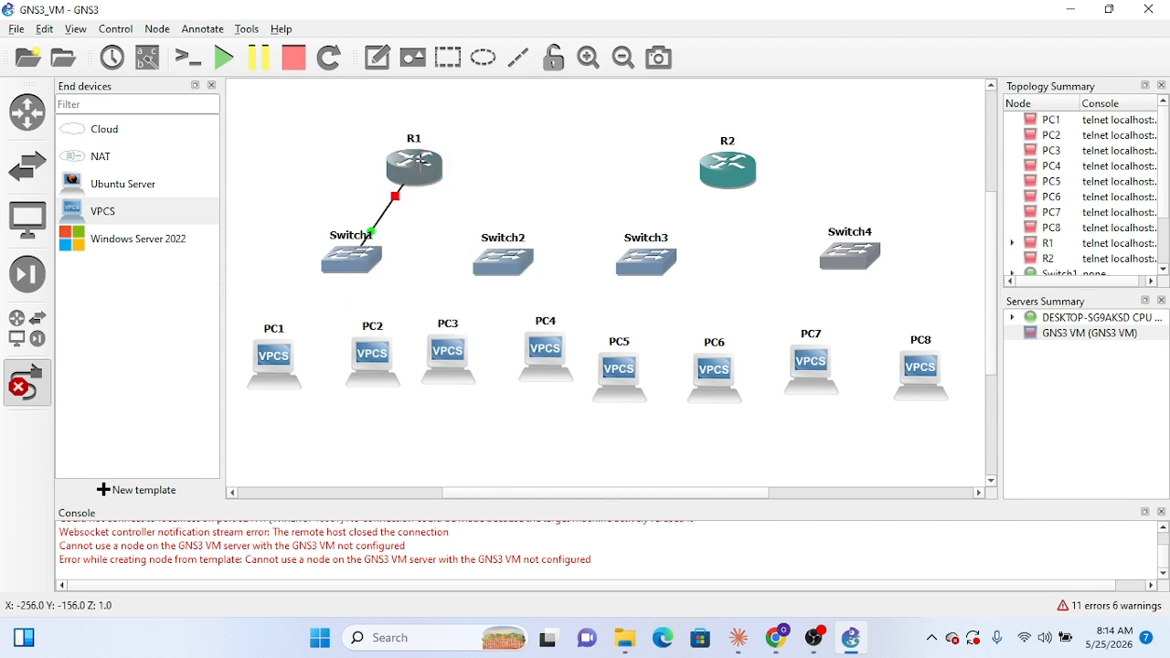
pyautogui.click(437, 180)
pyautogui.click(461, 194)
pyautogui.click(496, 260)
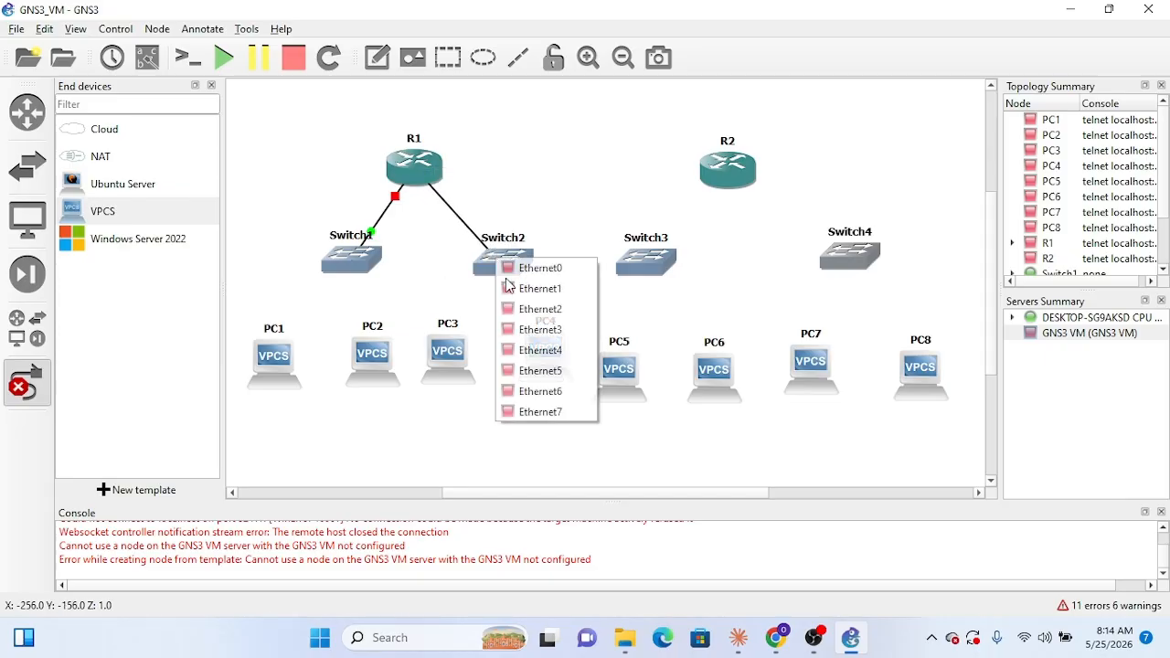
pyautogui.click(514, 268)
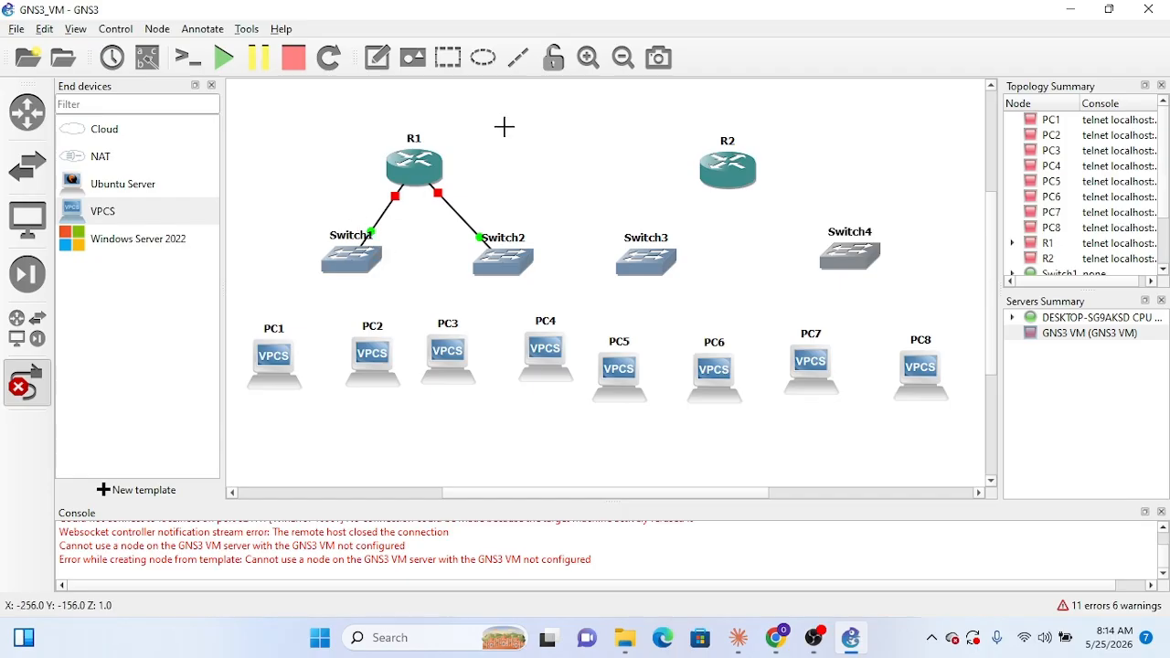
pyautogui.rightClick(424, 172)
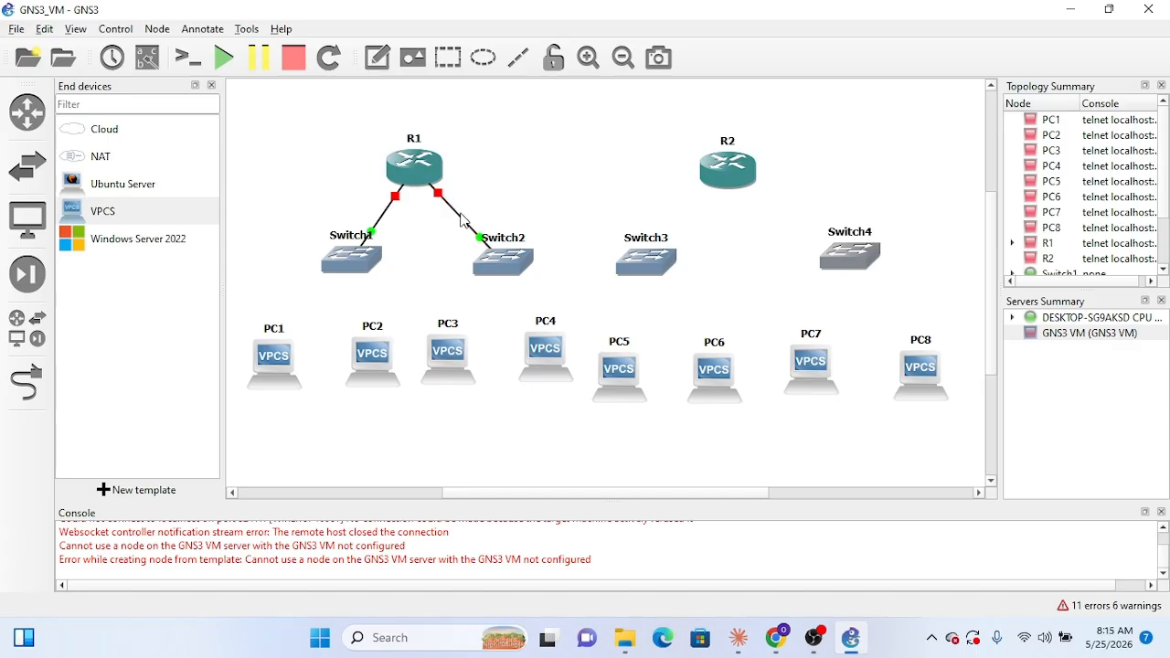
# Step: Keep Switch4 and delete the two links from R1 to Switch2 and Switch1
pyautogui.press('Delete')
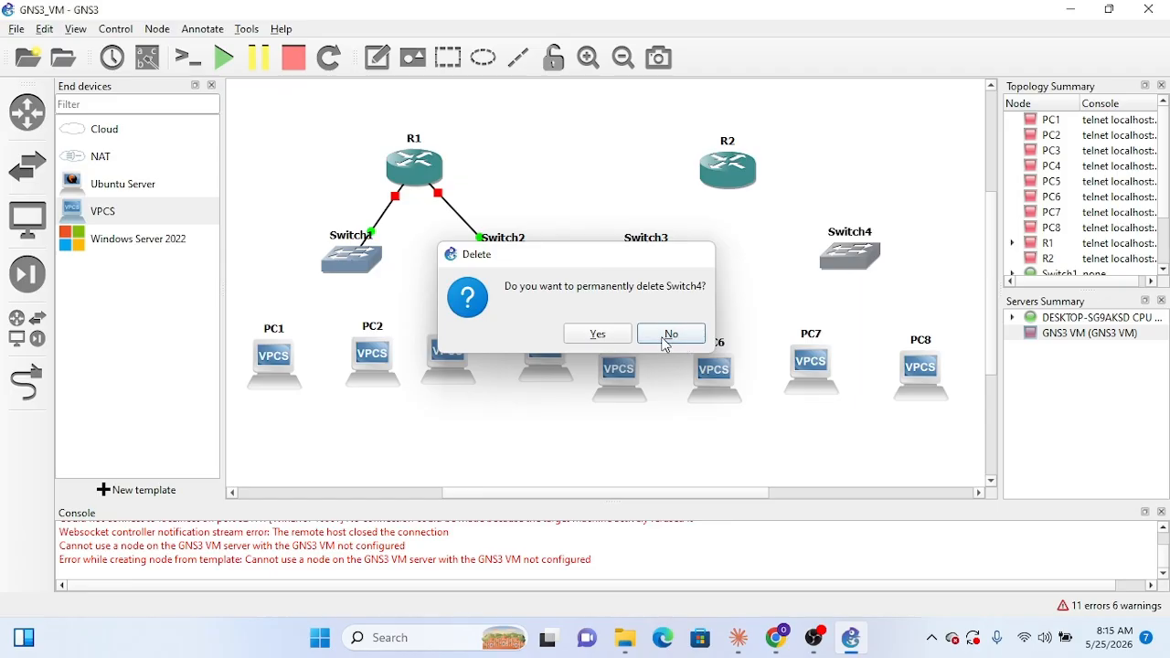
pyautogui.click(671, 334)
pyautogui.click(467, 225)
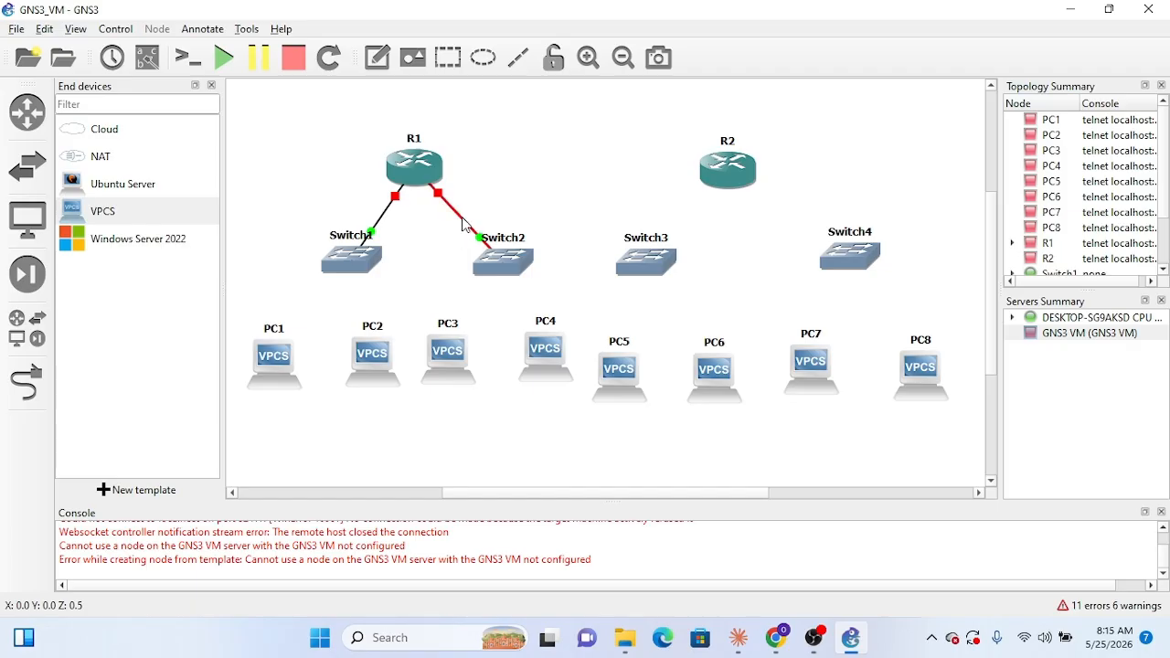
pyautogui.rightClick(463, 218)
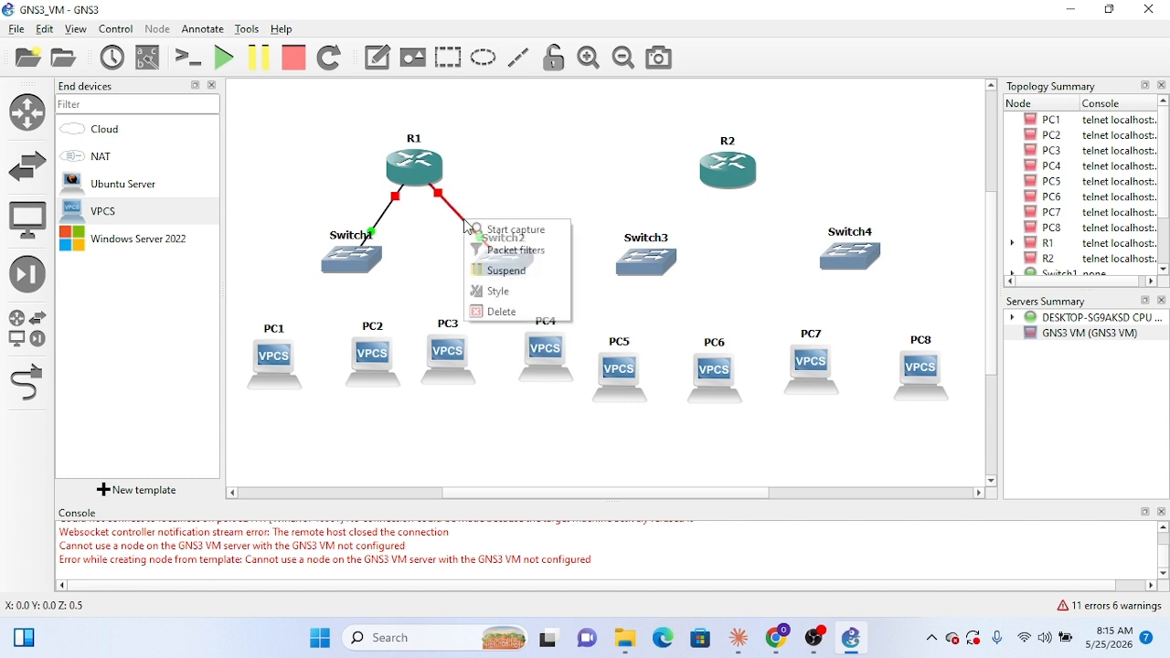
pyautogui.click(508, 312)
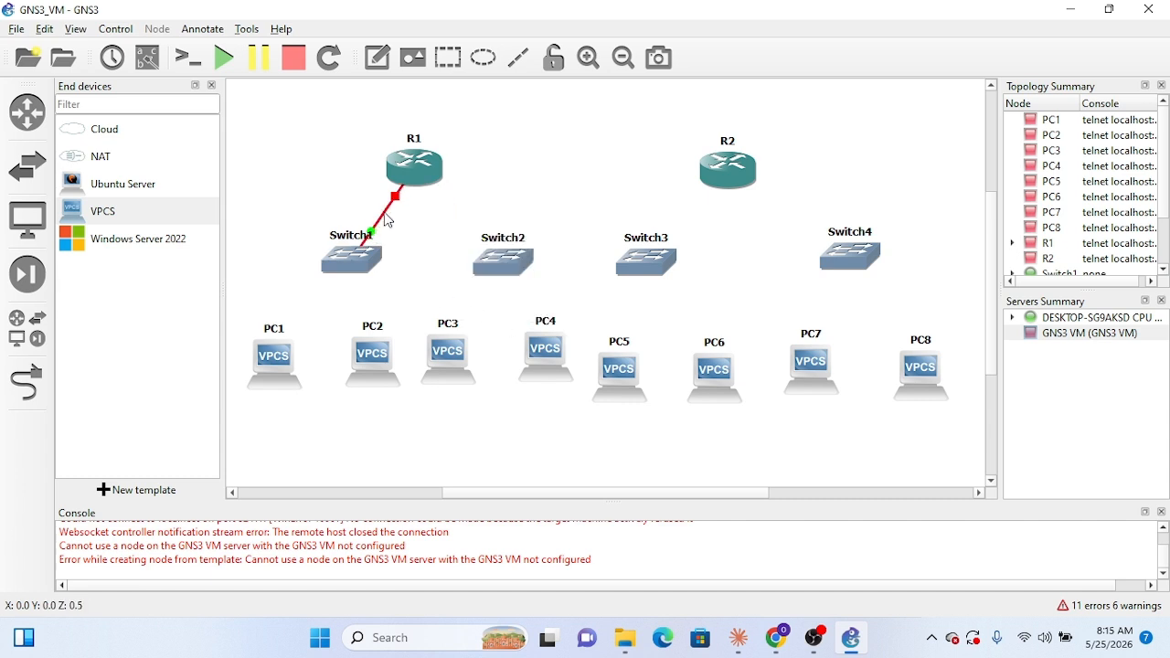
pyautogui.rightClick(384, 213)
# Step: Link R1's FastEthernet0/0 port to R2's FastEthernet0/0 port
pyautogui.click(27, 382)
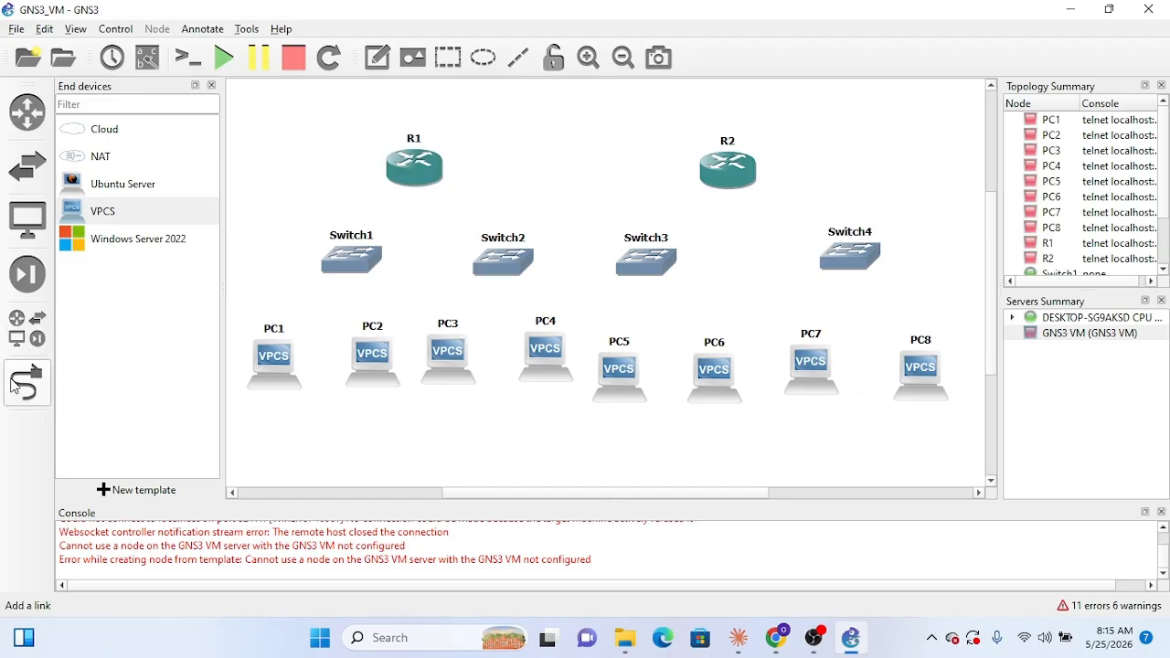
pyautogui.click(423, 173)
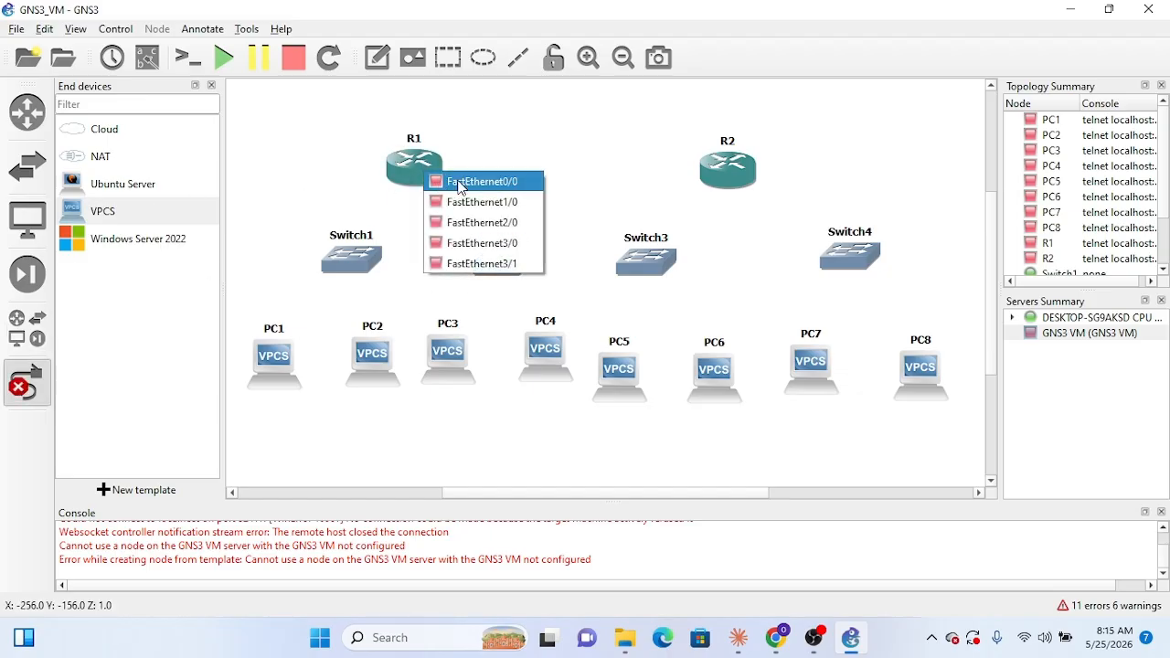
pyautogui.click(459, 182)
pyautogui.click(732, 170)
pyautogui.click(757, 184)
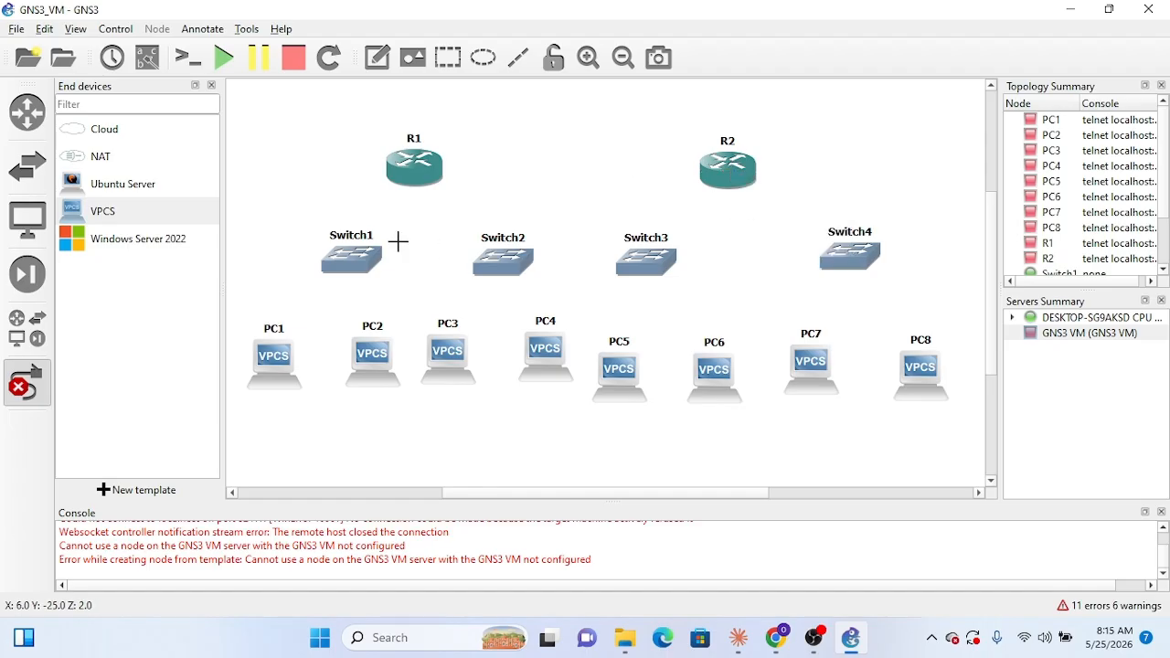
# Step: Link R1's FastEthernet1/0 port to Ethernet0 on Switch1
pyautogui.click(417, 165)
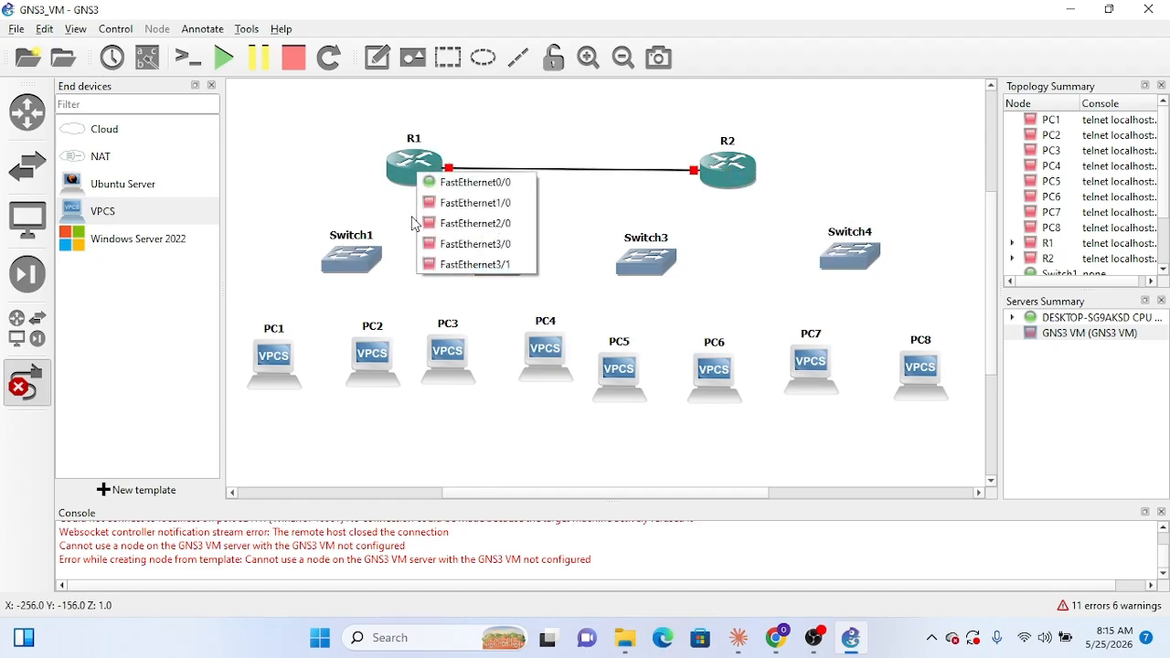
pyautogui.click(449, 199)
pyautogui.click(348, 269)
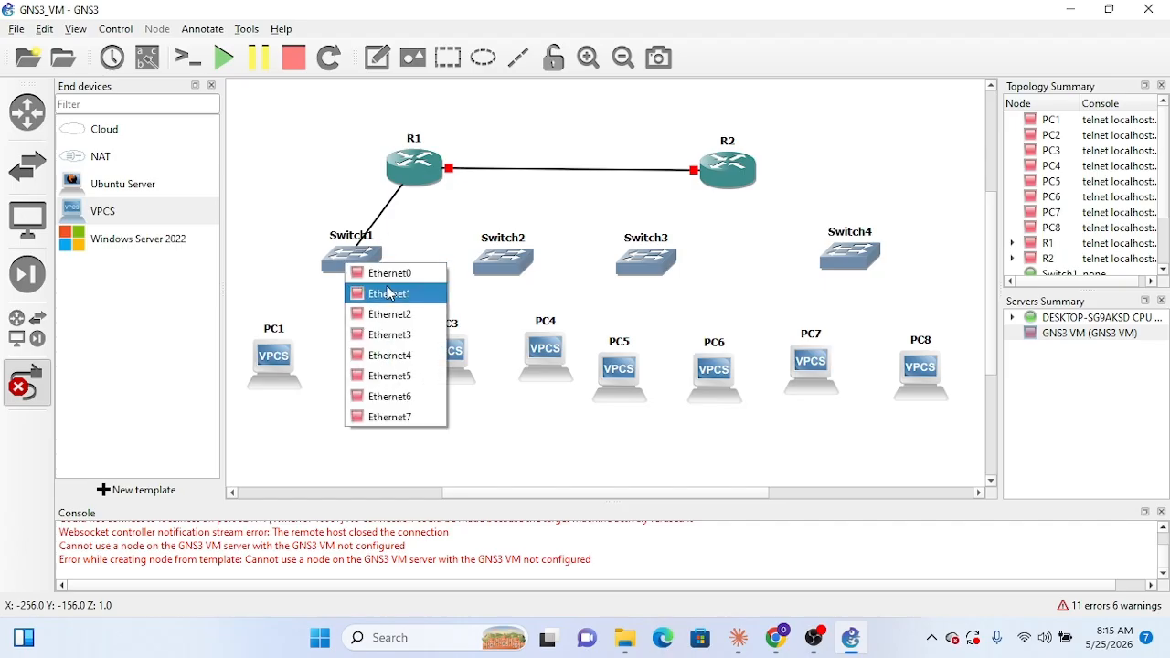
pyautogui.click(390, 294)
# Step: Link R1's FastEthernet2/0 port to Ethernet0 on Switch2 and leave link mode
pyautogui.click(428, 174)
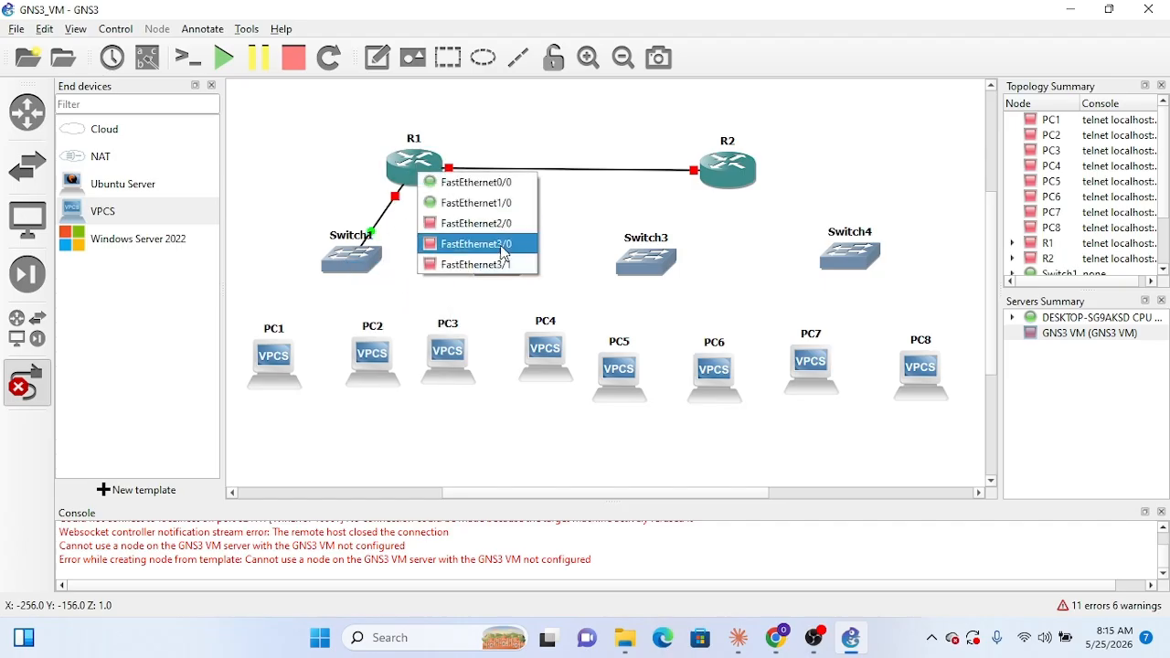
pyautogui.click(500, 225)
pyautogui.click(507, 257)
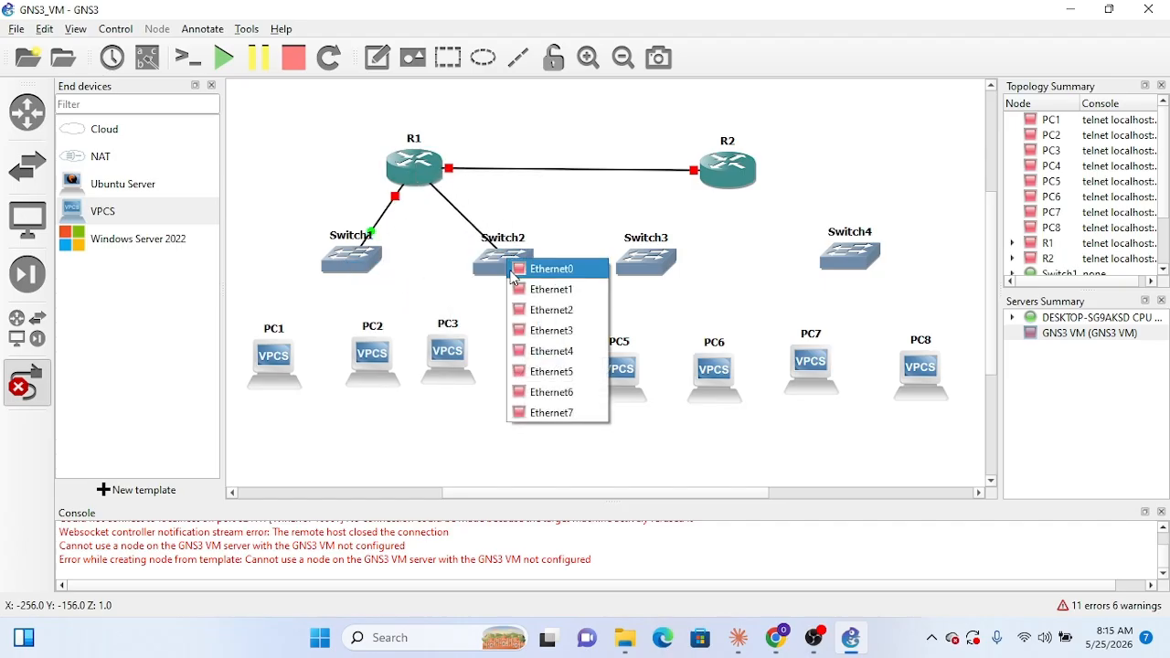
pyautogui.click(540, 267)
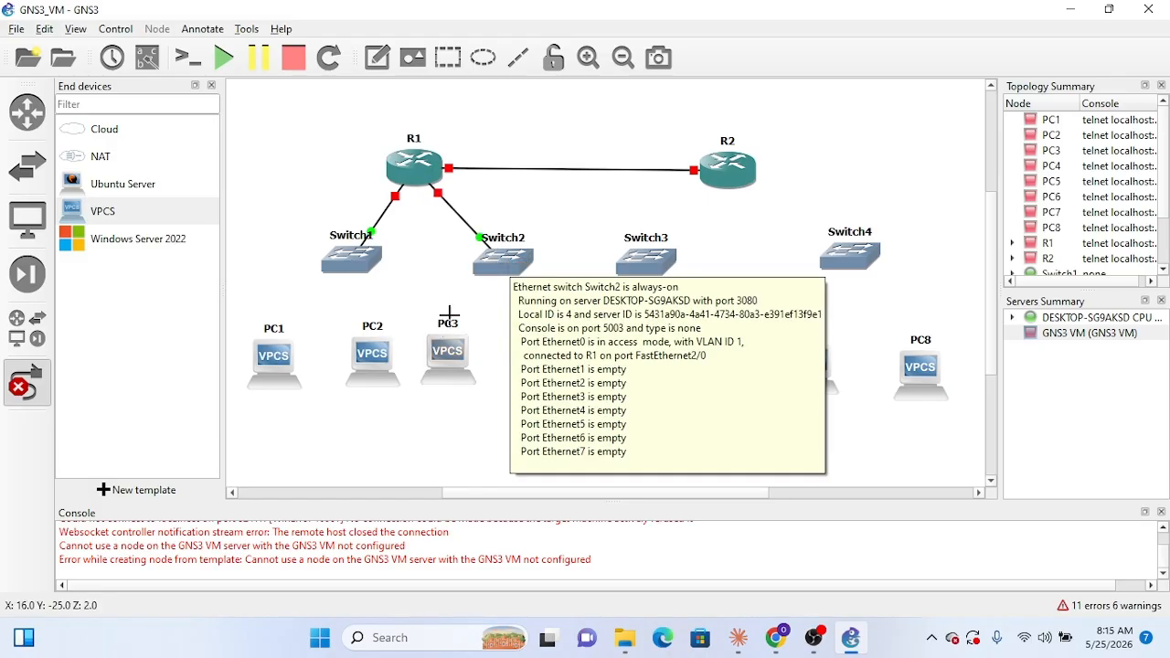
pyautogui.press('Escape')
# Step: Shift Switch2 and Switch4 slightly left and show the interface labels on the links
pyautogui.moveTo(498, 269); pyautogui.dragTo(485, 271)
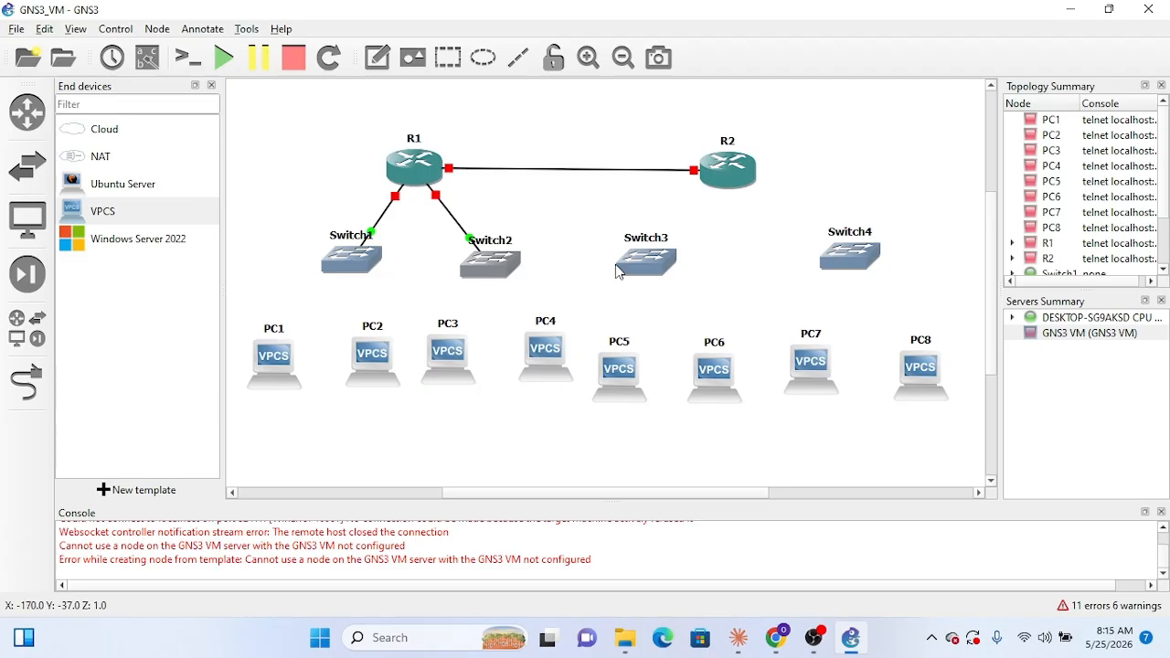
pyautogui.moveTo(851, 255); pyautogui.dragTo(839, 255)
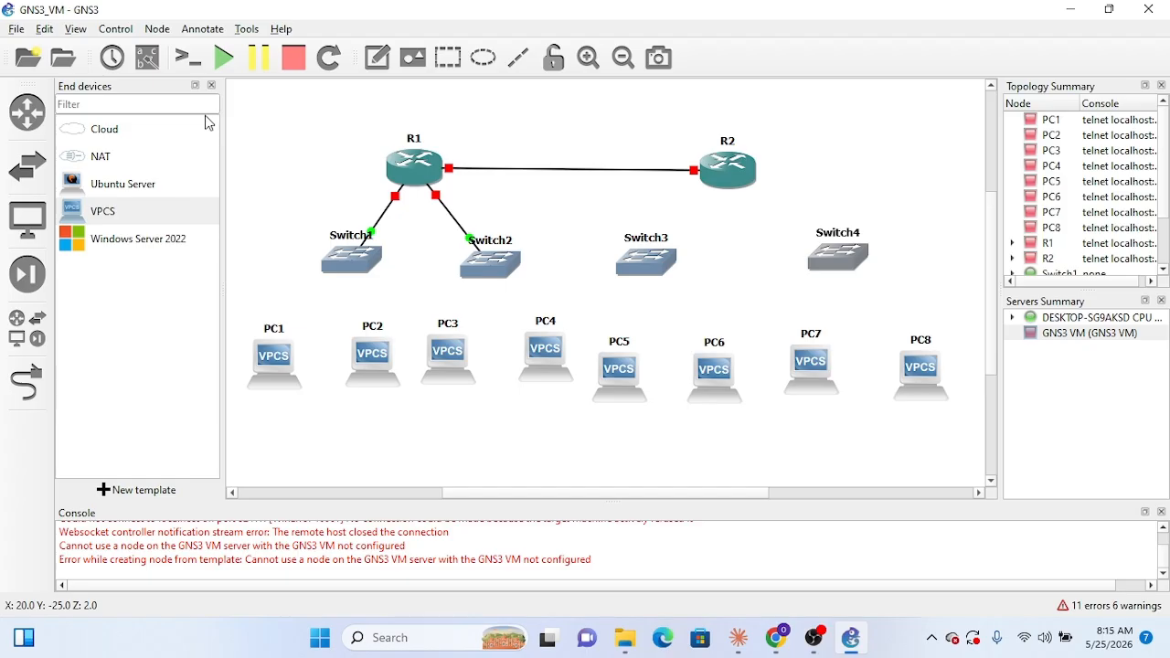
pyautogui.click(159, 70)
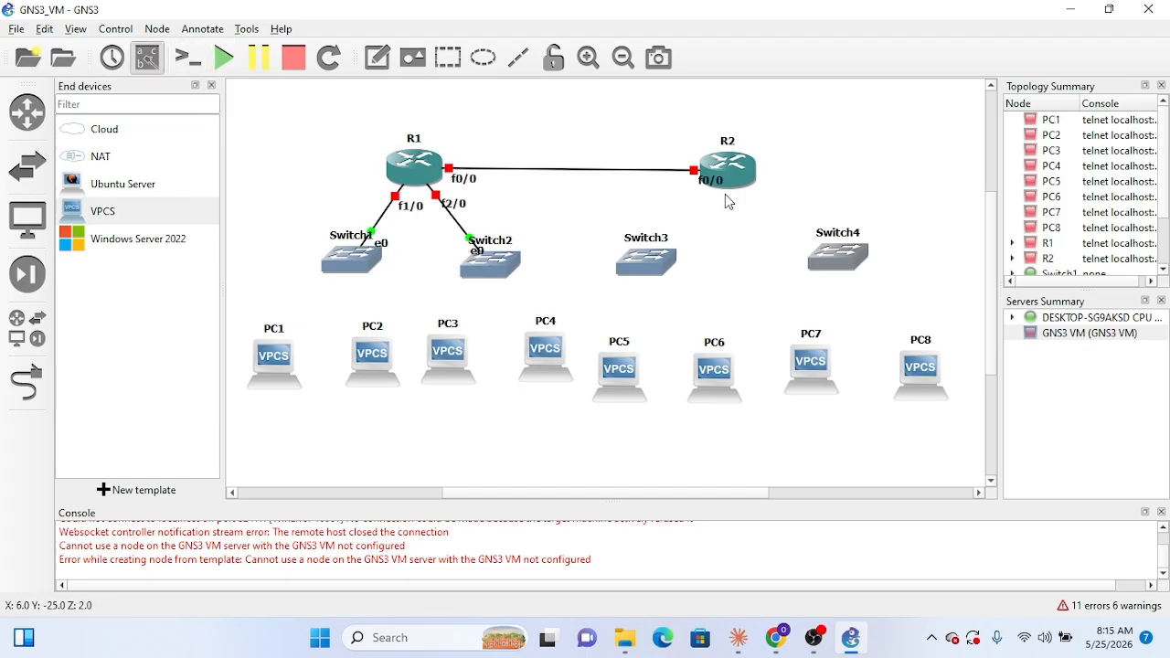
# Step: Link R2's FastEthernet1/0 port to Ethernet0 on Switch3
pyautogui.click(32, 389)
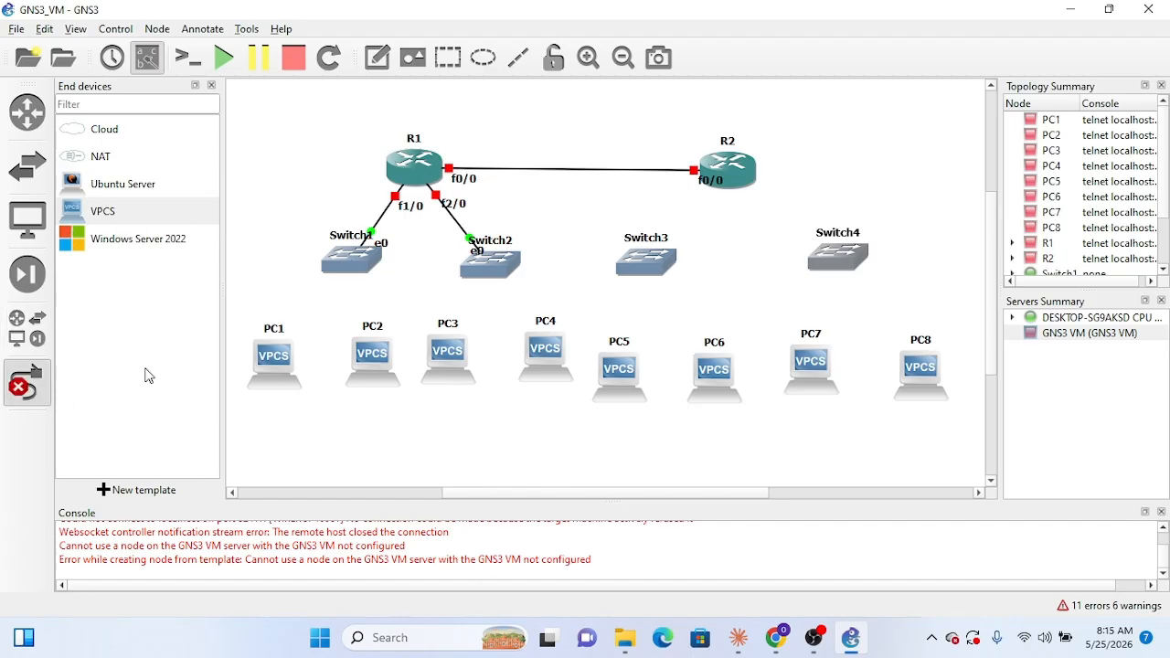
pyautogui.click(761, 163)
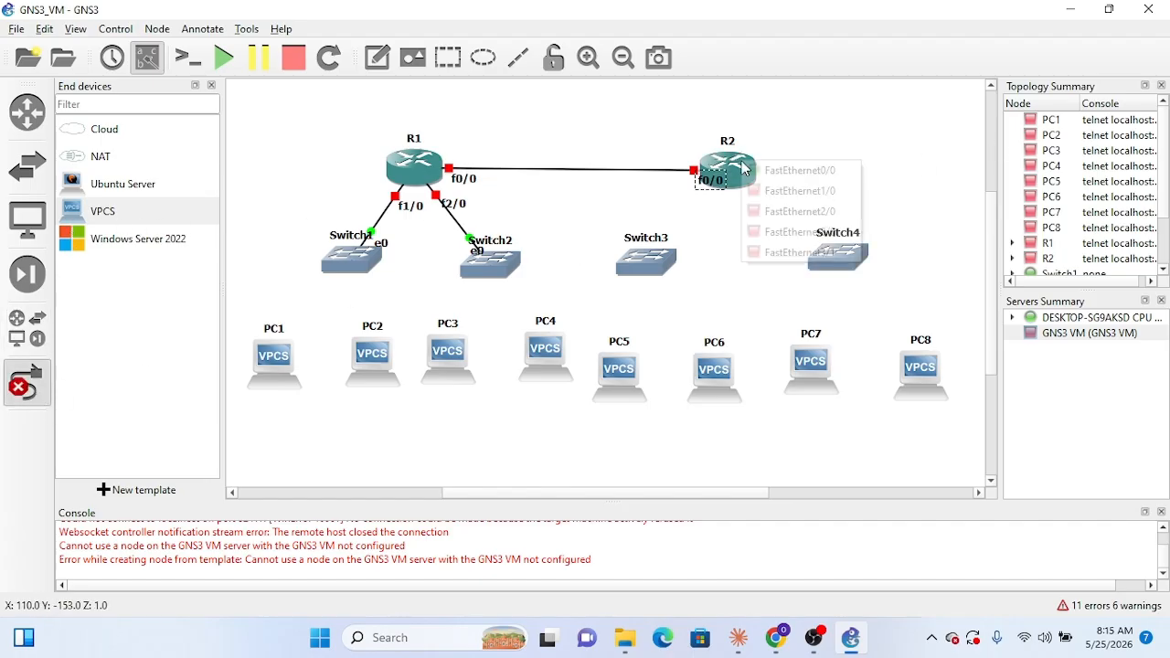
pyautogui.click(795, 193)
pyautogui.click(648, 258)
pyautogui.click(689, 265)
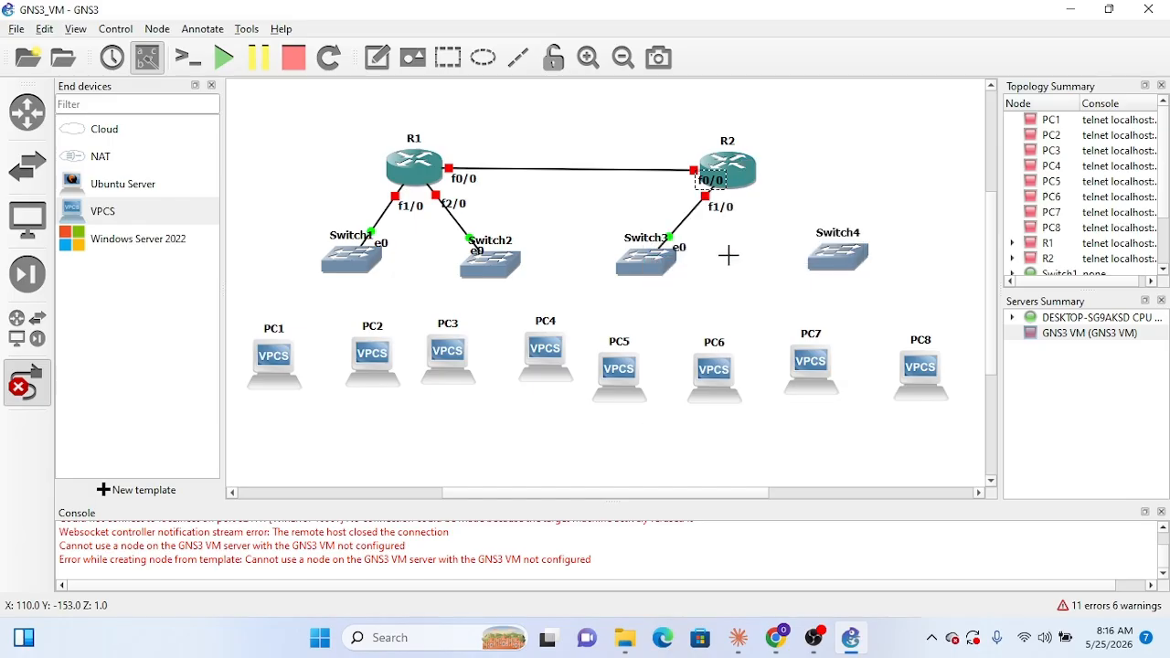
# Step: Link R2's FastEthernet2/0 port to Ethernet0 on Switch4
pyautogui.click(740, 172)
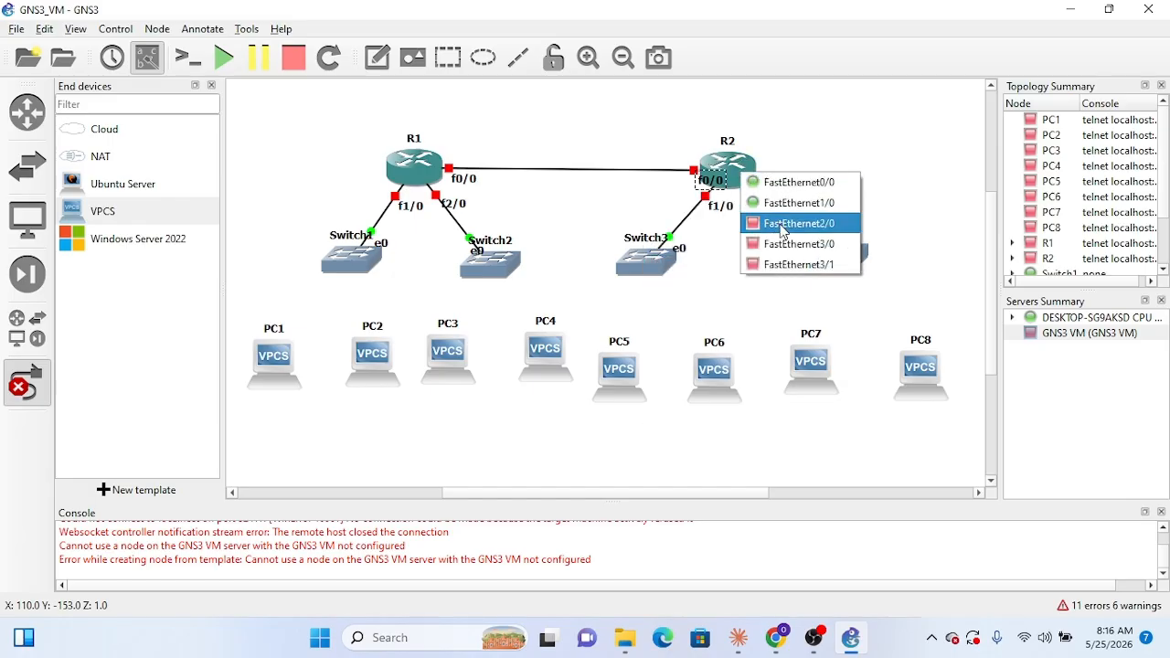
pyautogui.click(782, 224)
pyautogui.click(845, 262)
pyautogui.click(878, 261)
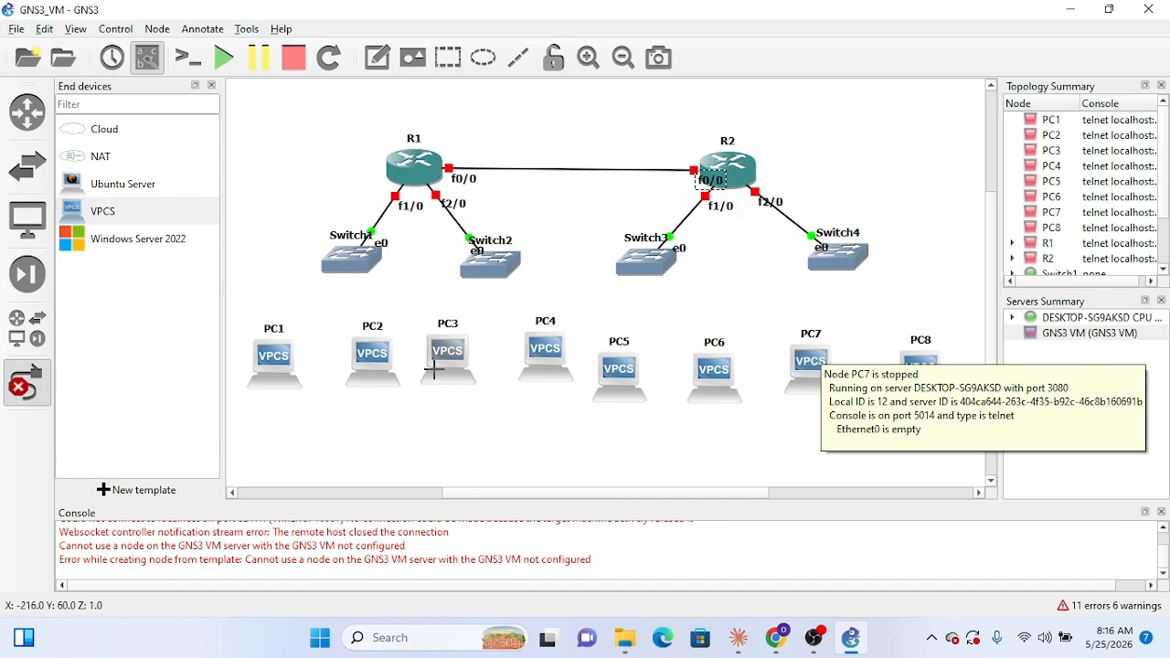
# Step: Link Switch1's Ethernet1 port to Ethernet0 on PC1 and its Ethernet2 port to Ethernet0 on PC2
pyautogui.click(354, 265)
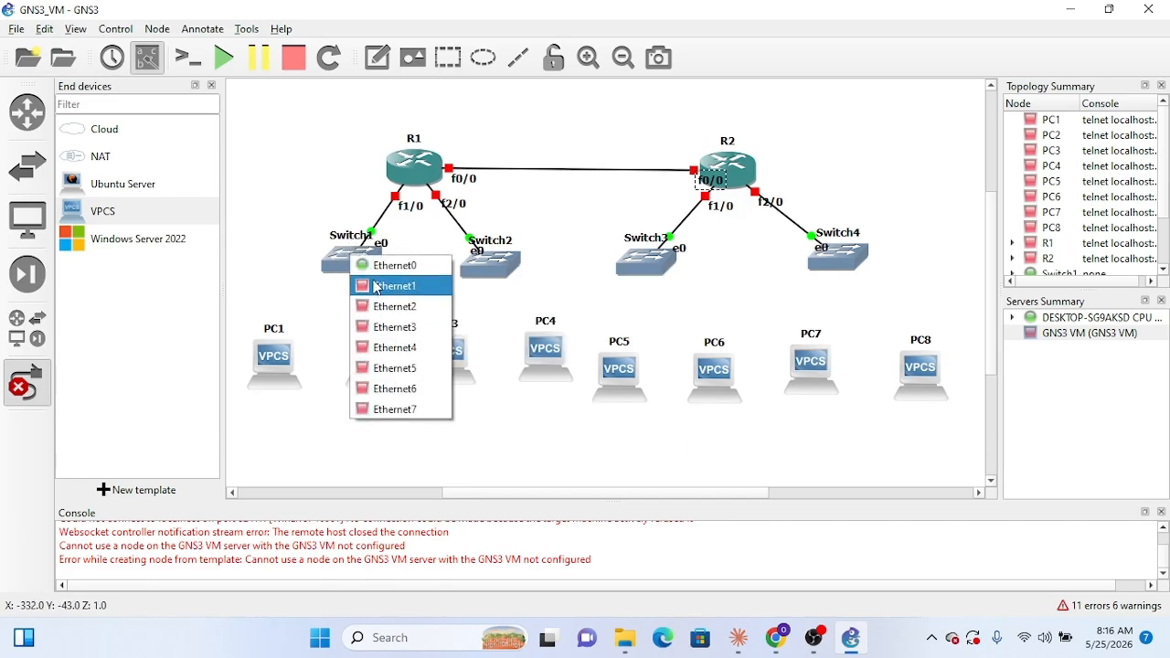
pyautogui.click(377, 286)
pyautogui.click(275, 355)
pyautogui.click(297, 364)
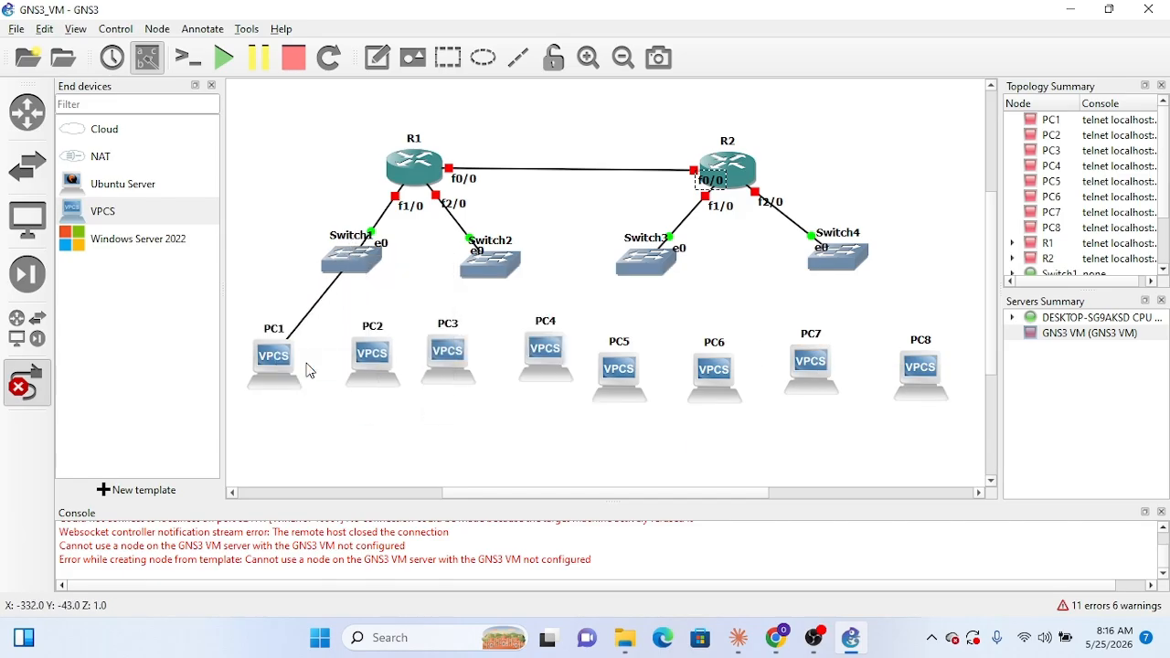
pyautogui.click(359, 257)
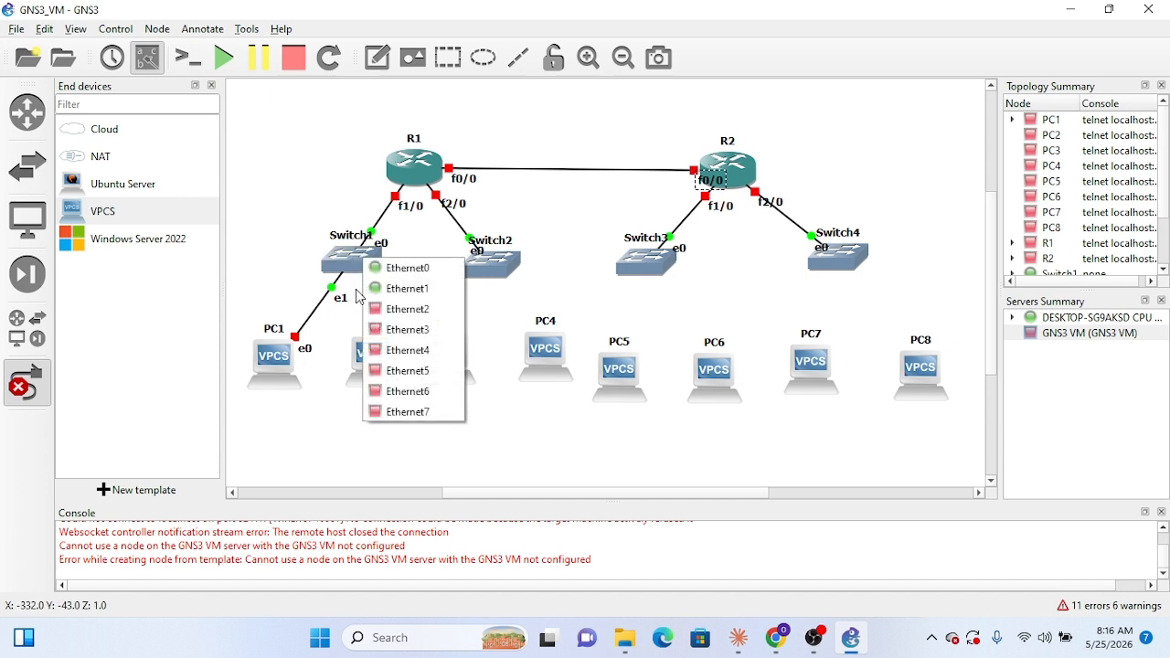
pyautogui.click(405, 305)
pyautogui.click(377, 356)
pyautogui.click(411, 370)
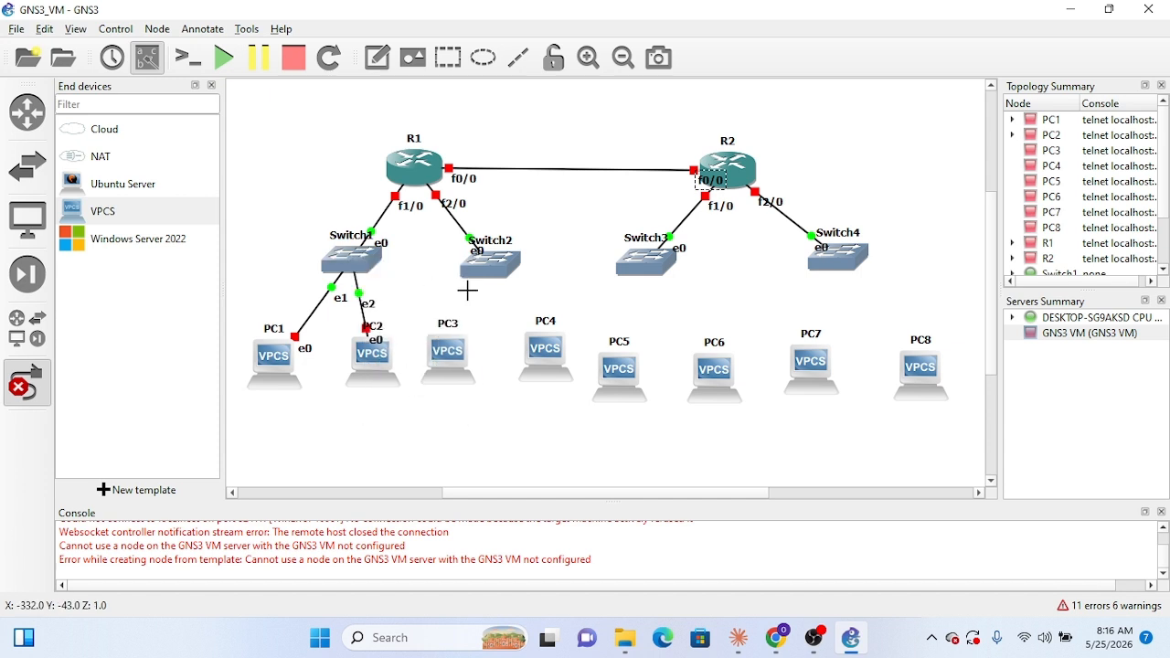
# Step: Link Switch2's Ethernet1 port to Ethernet0 on PC3 and its Ethernet2 port to Ethernet0 on PC4
pyautogui.click(476, 272)
pyautogui.click(513, 303)
pyautogui.click(448, 355)
pyautogui.click(457, 359)
pyautogui.click(496, 272)
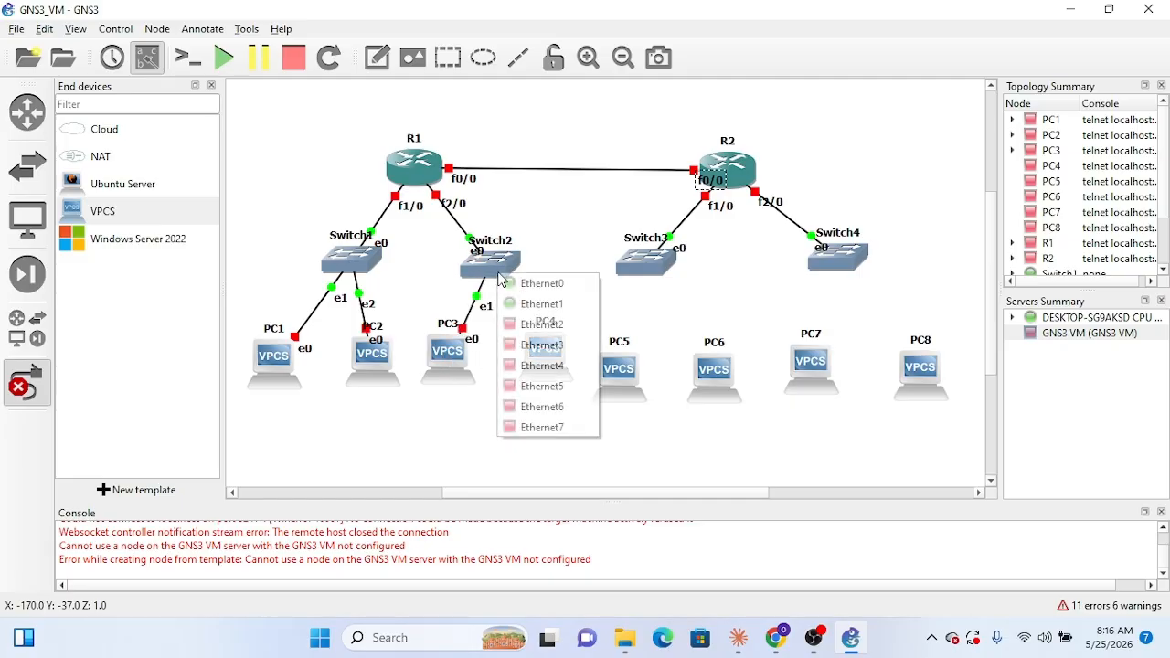
pyautogui.click(535, 325)
pyautogui.click(545, 346)
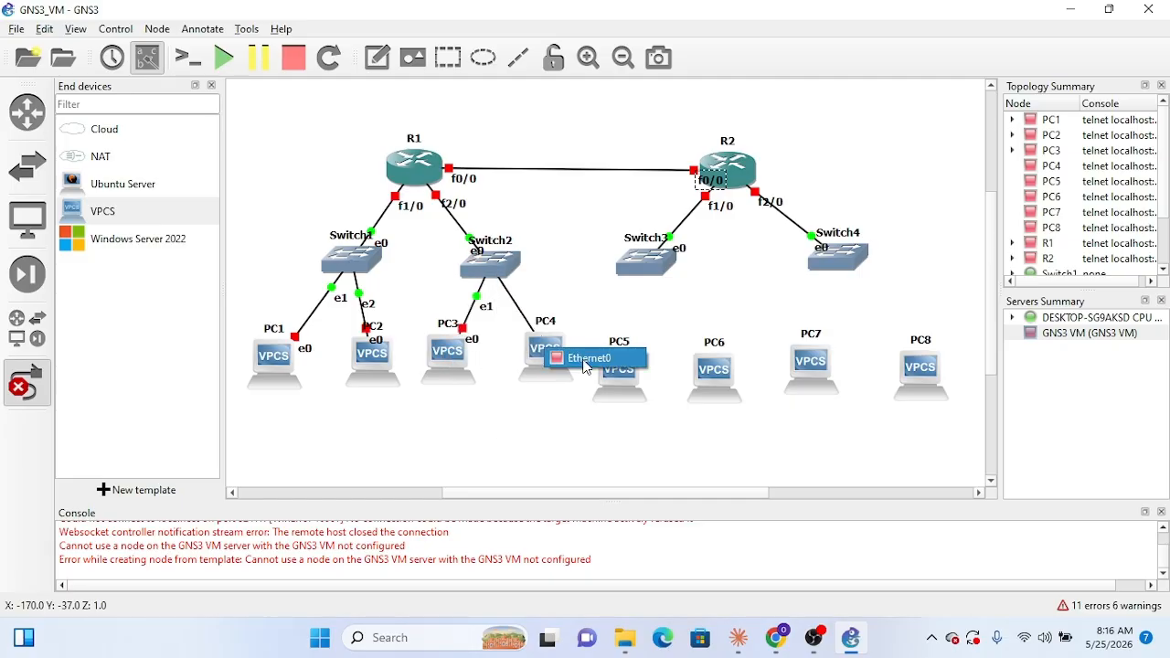
pyautogui.click(577, 357)
# Step: Link Switch3's Ethernet1 port to Ethernet0 on PC5 and its Ethernet2 port to Ethernet0 on PC6
pyautogui.click(642, 267)
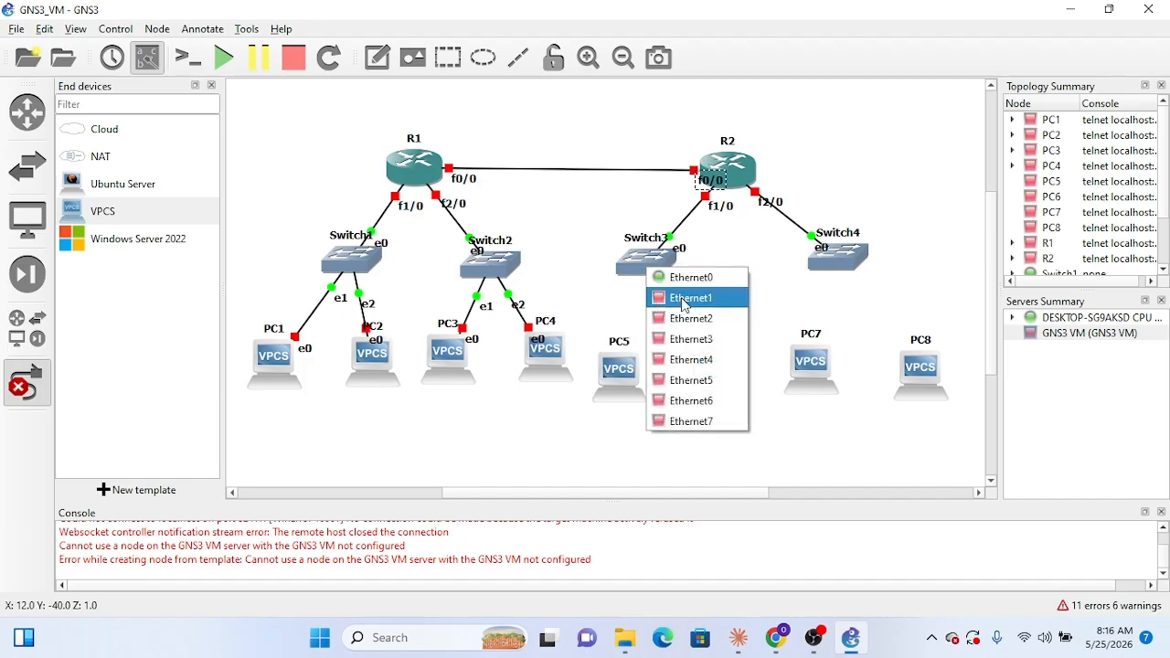
pyautogui.click(686, 295)
pyautogui.click(605, 369)
pyautogui.click(645, 386)
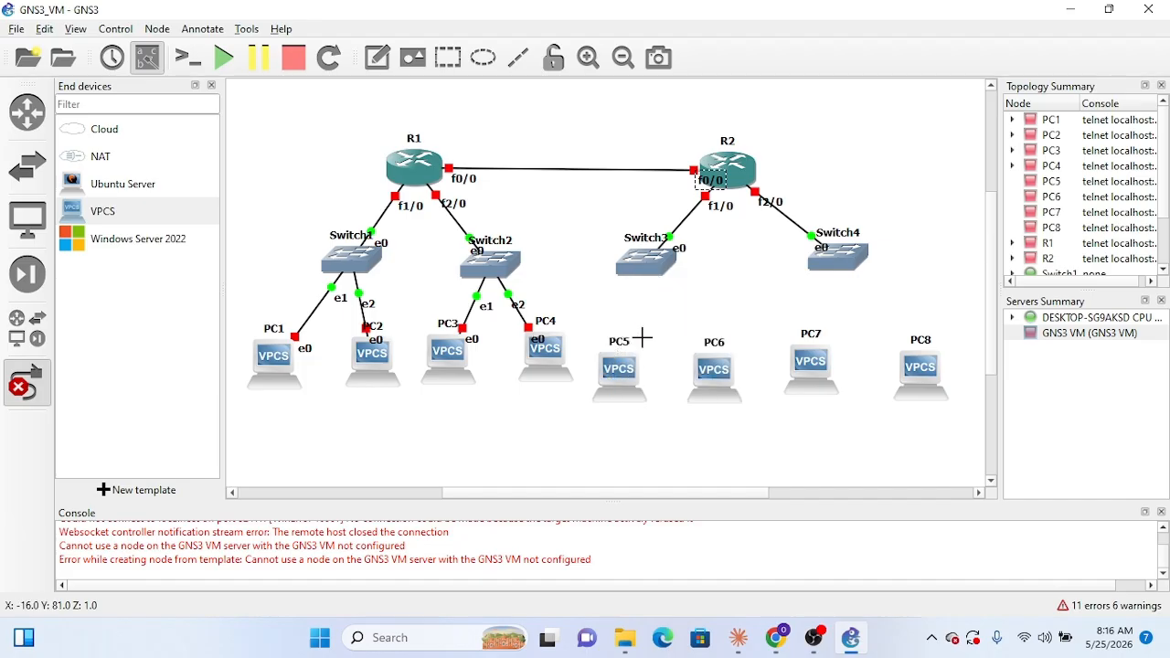
pyautogui.click(645, 263)
pyautogui.click(710, 319)
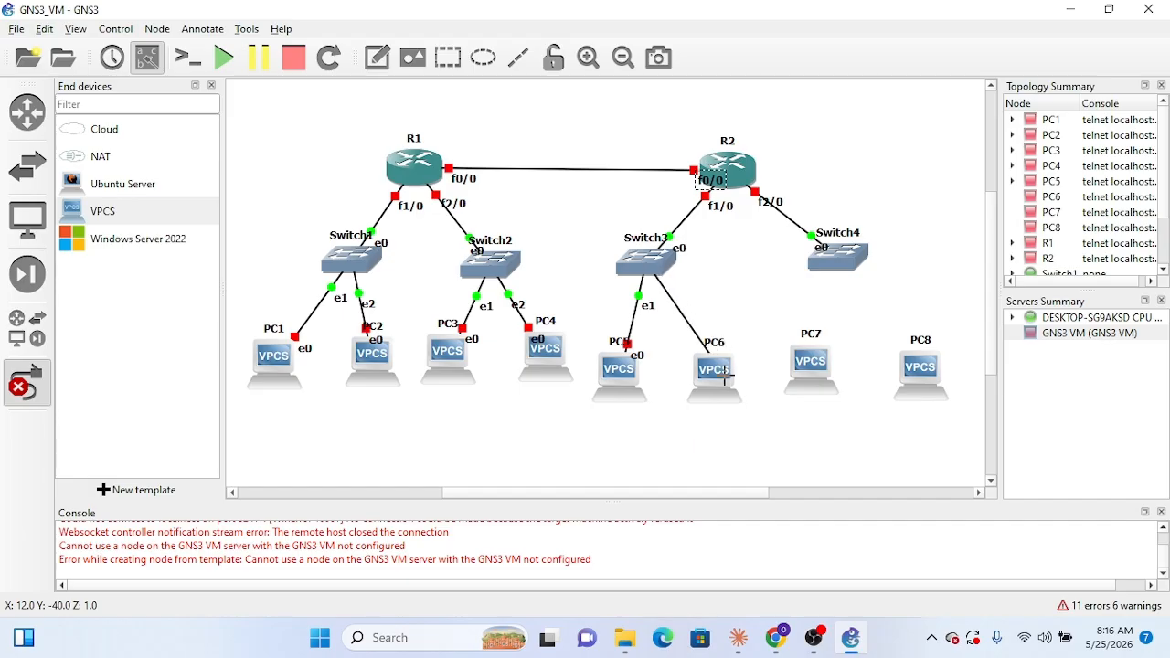
pyautogui.click(723, 389)
pyautogui.click(752, 400)
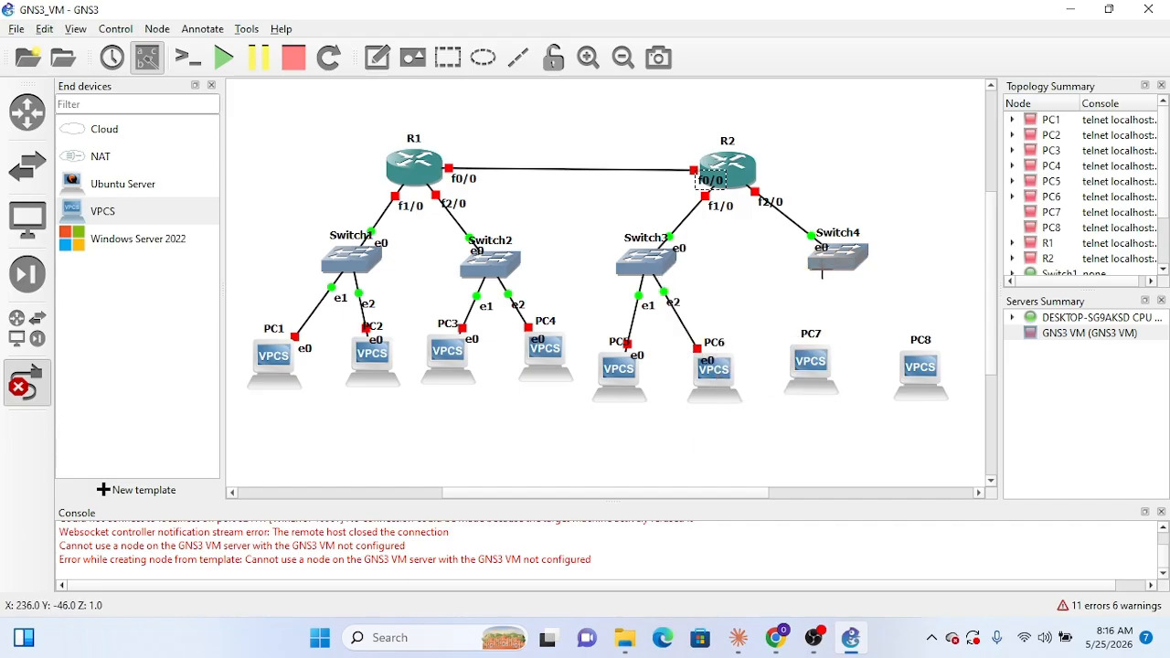
# Step: Link Switch4's Ethernet1 port to Ethernet0 on PC7 and Ethernet2 to Ethernet0 on PC8, and leave link mode
pyautogui.click(822, 269)
pyautogui.click(864, 300)
pyautogui.click(809, 377)
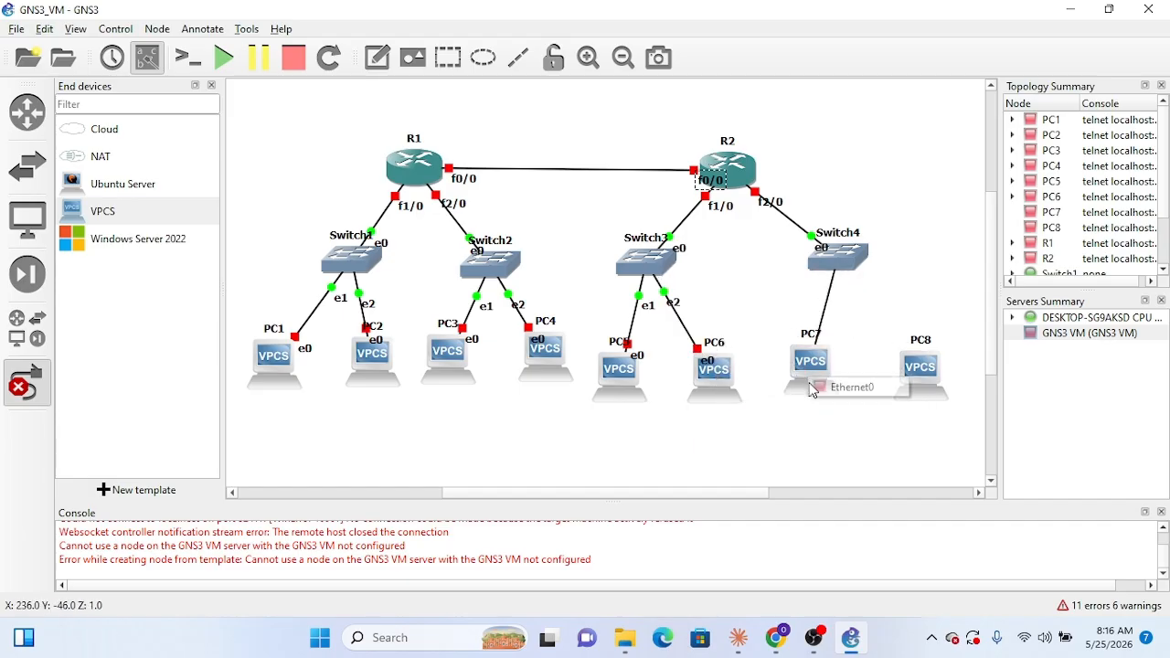
pyautogui.click(836, 389)
pyautogui.click(851, 264)
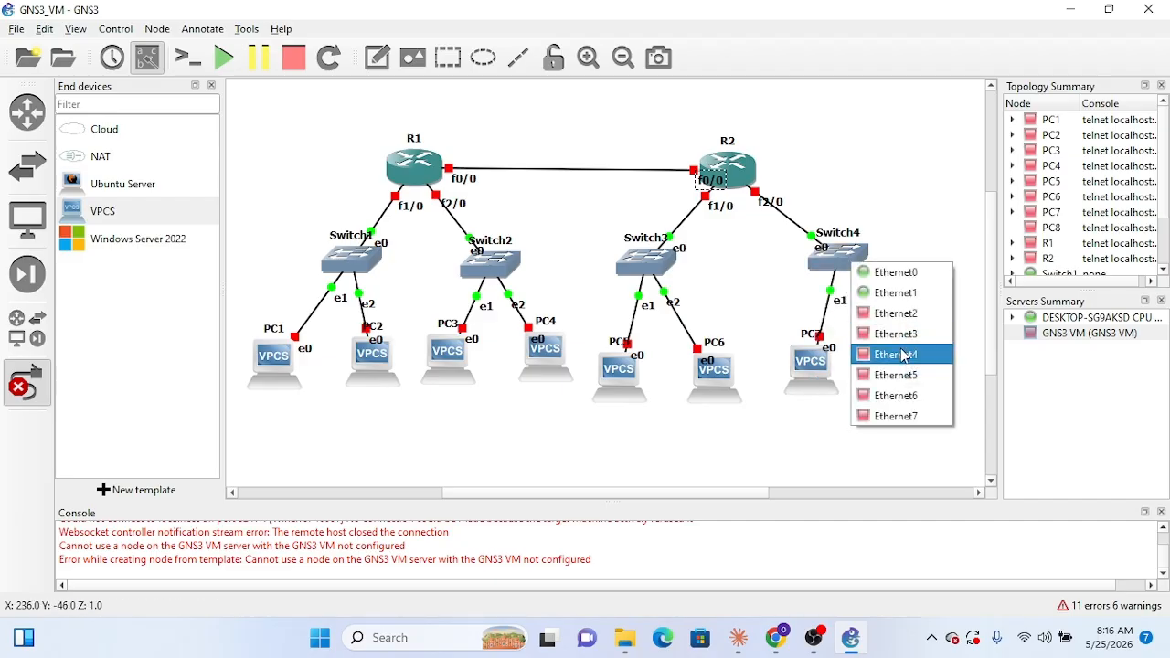
pyautogui.click(891, 320)
pyautogui.click(922, 363)
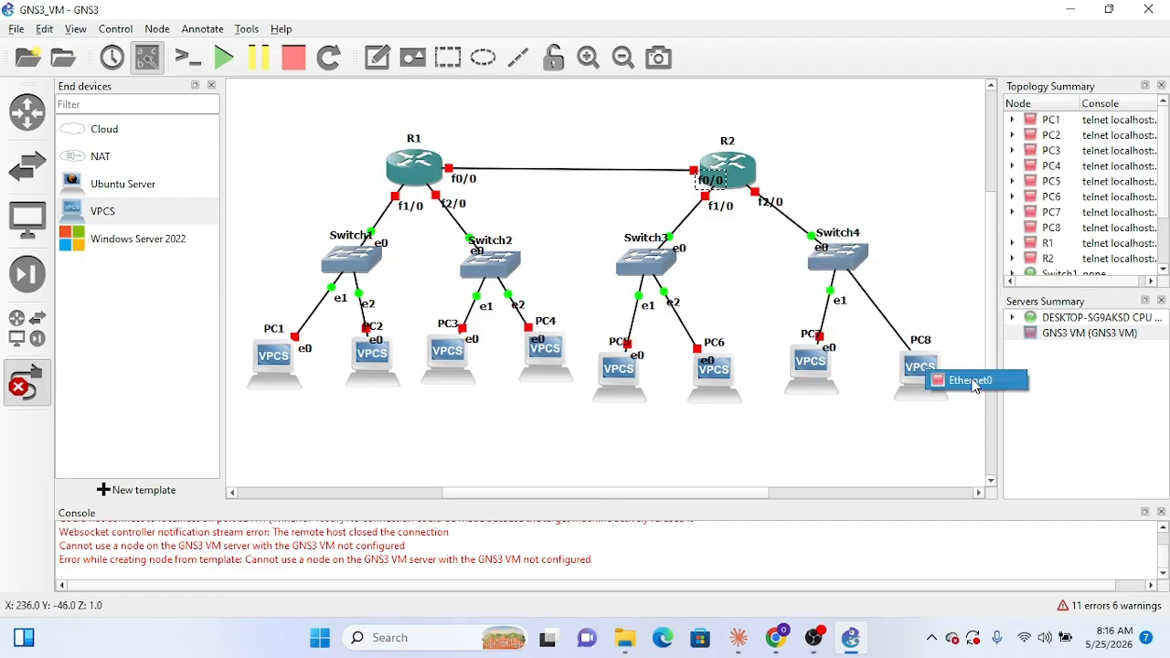
pyautogui.click(960, 379)
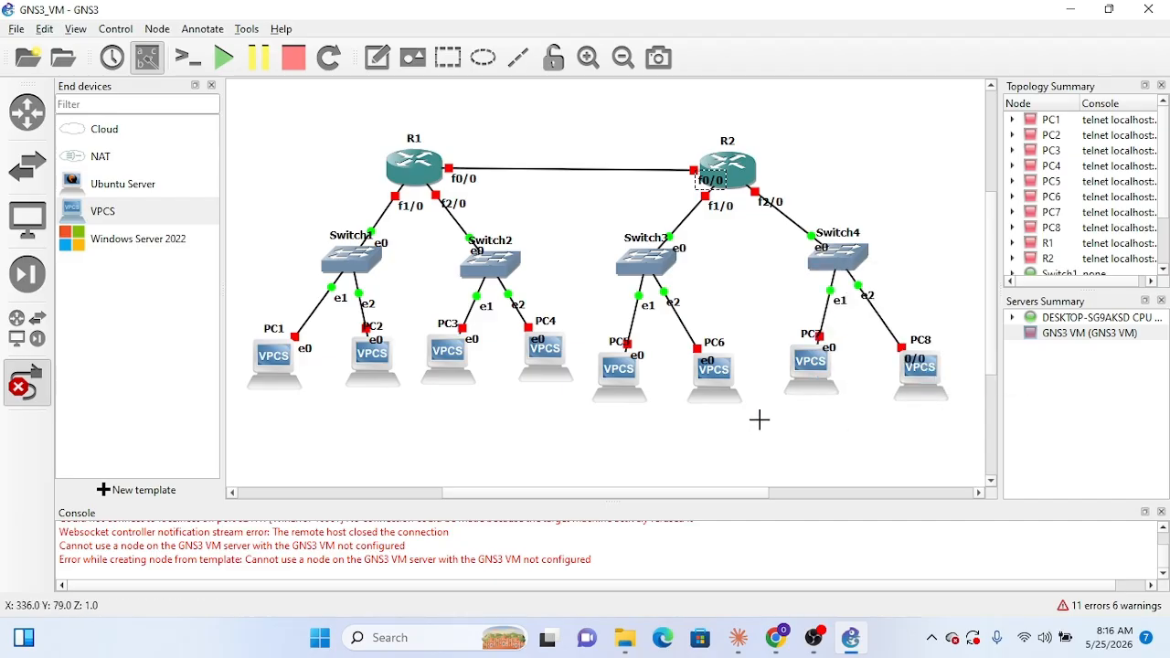
pyautogui.rightClick(704, 448)
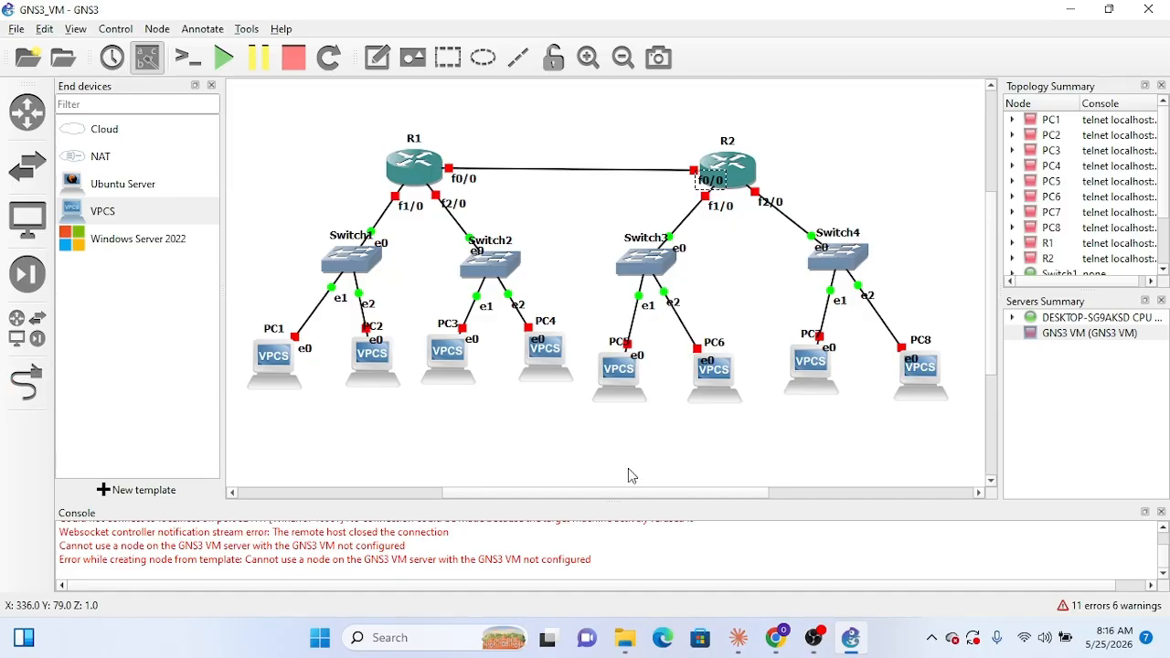
# Step: Add a text note reading "Lo0: 10.10.10.2/32" at router R1
pyautogui.click(382, 63)
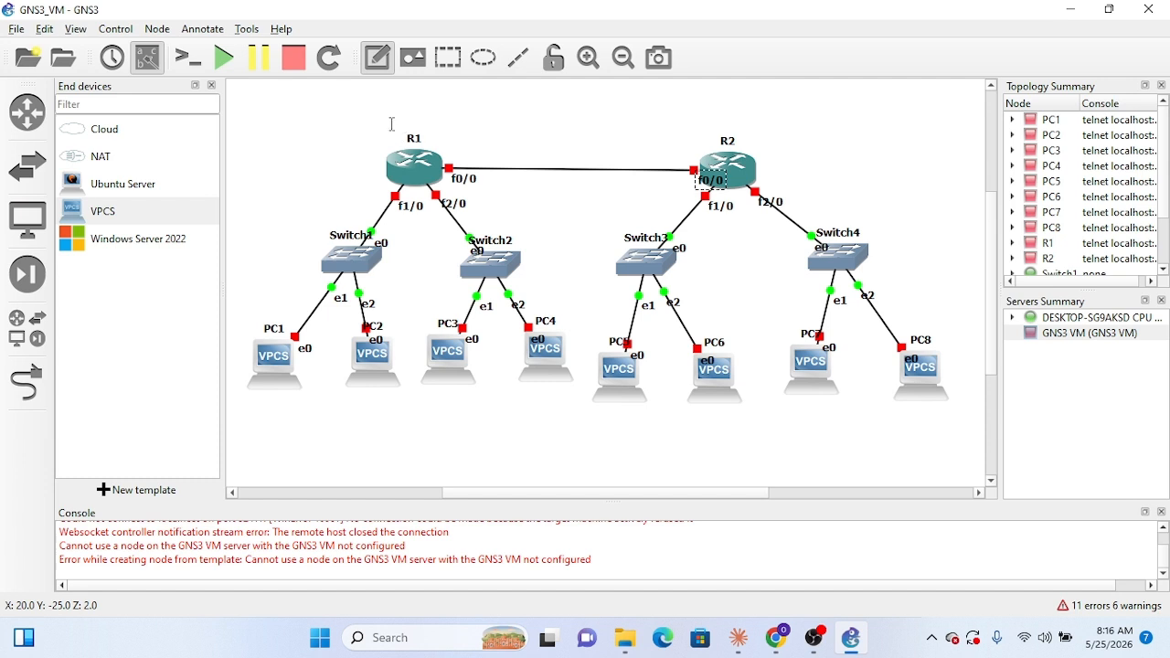
pyautogui.click(398, 124)
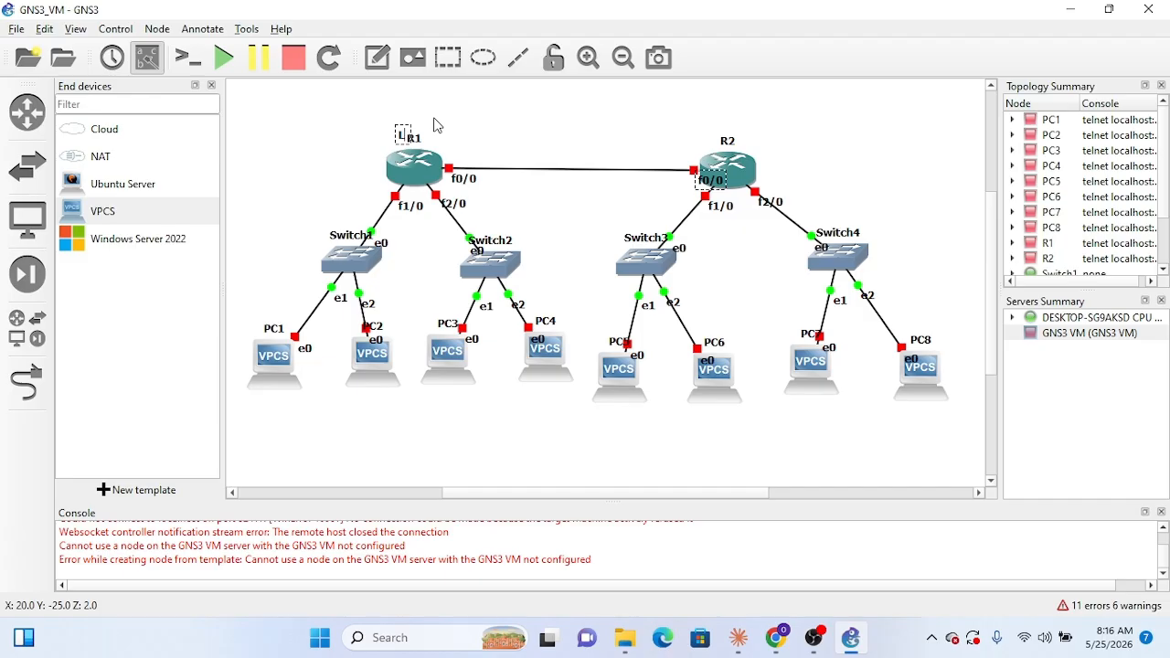
pyautogui.write('Lo0: 10.10.')
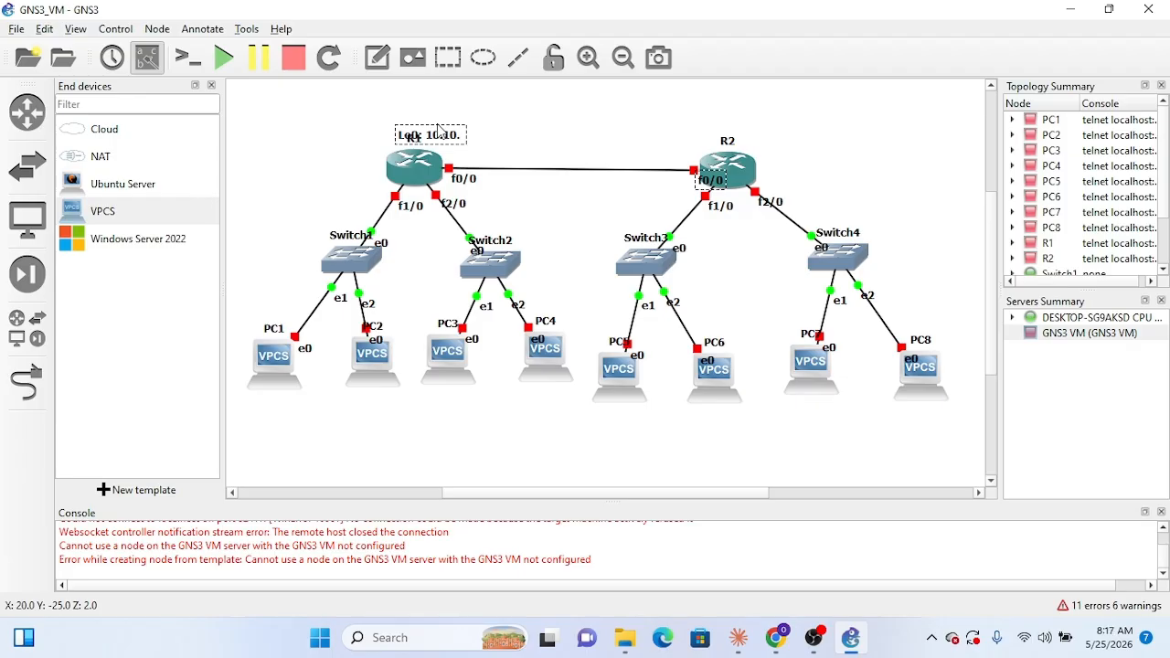
pyautogui.write('10.2/32')
pyautogui.click(551, 144)
# Step: Move the loopback note clear above R1's name and change its text to "Lo0: 10.10.10.1/32"
pyautogui.click(463, 141)
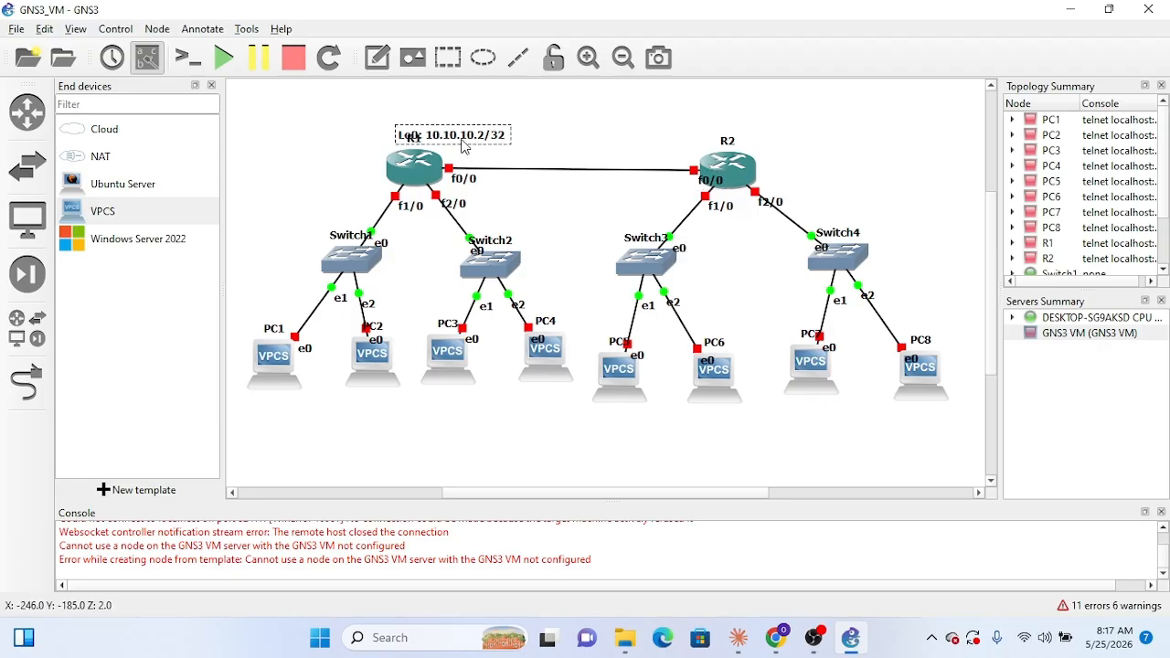
pyautogui.moveTo(461, 140); pyautogui.dragTo(437, 124)
pyautogui.doubleClick(458, 122)
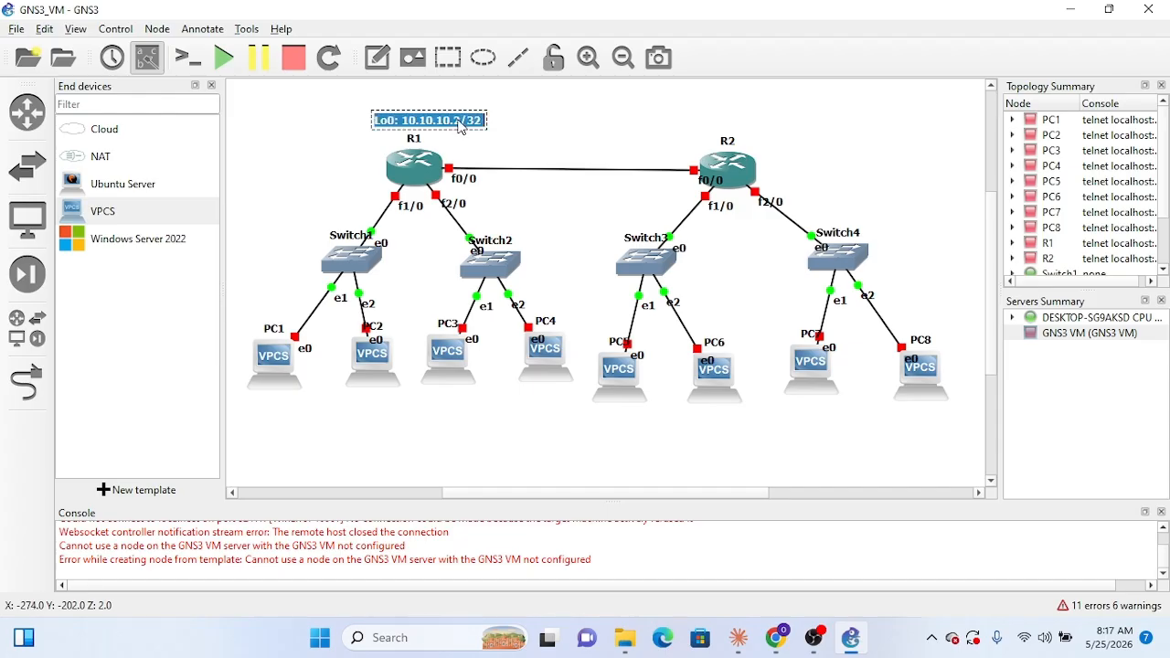
pyautogui.click(463, 126)
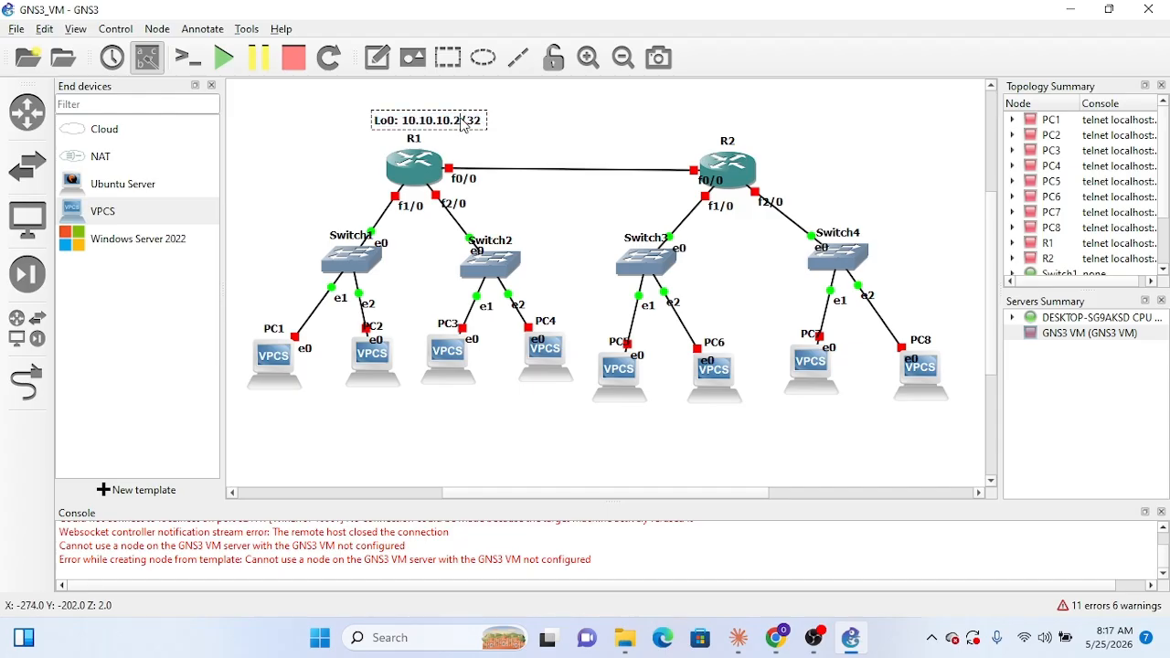
pyautogui.click(518, 138)
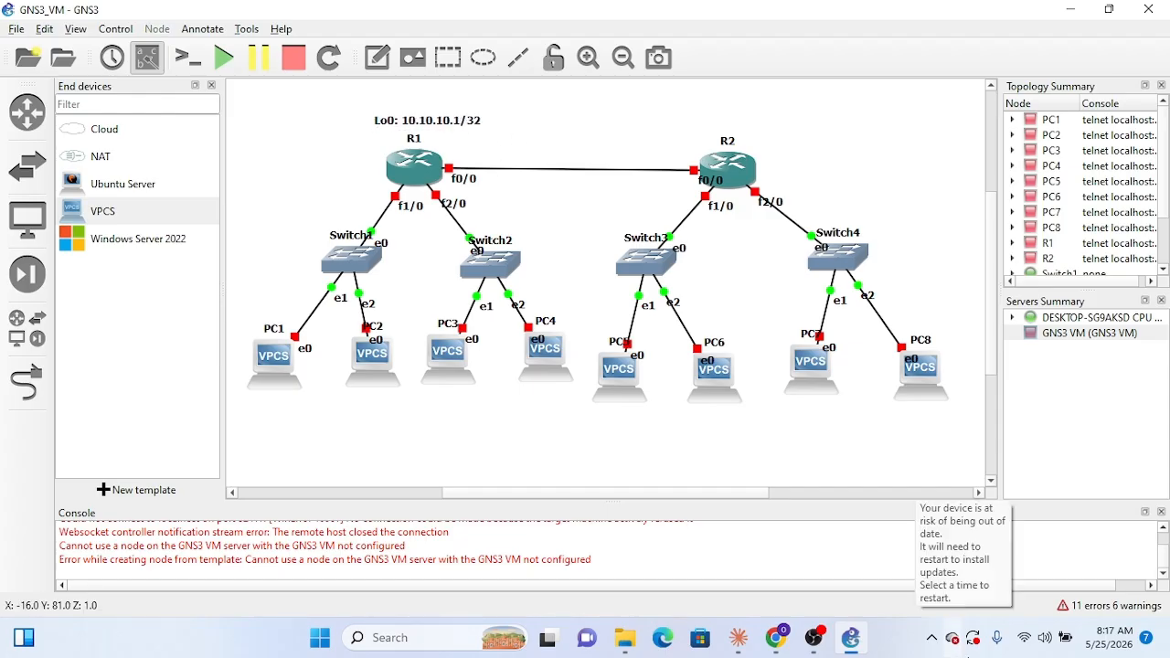
# Step: Switch to Claude, review the OSPF topology diagram for the routers' loopback addresses, and return to GNS3
pyautogui.click(740, 640)
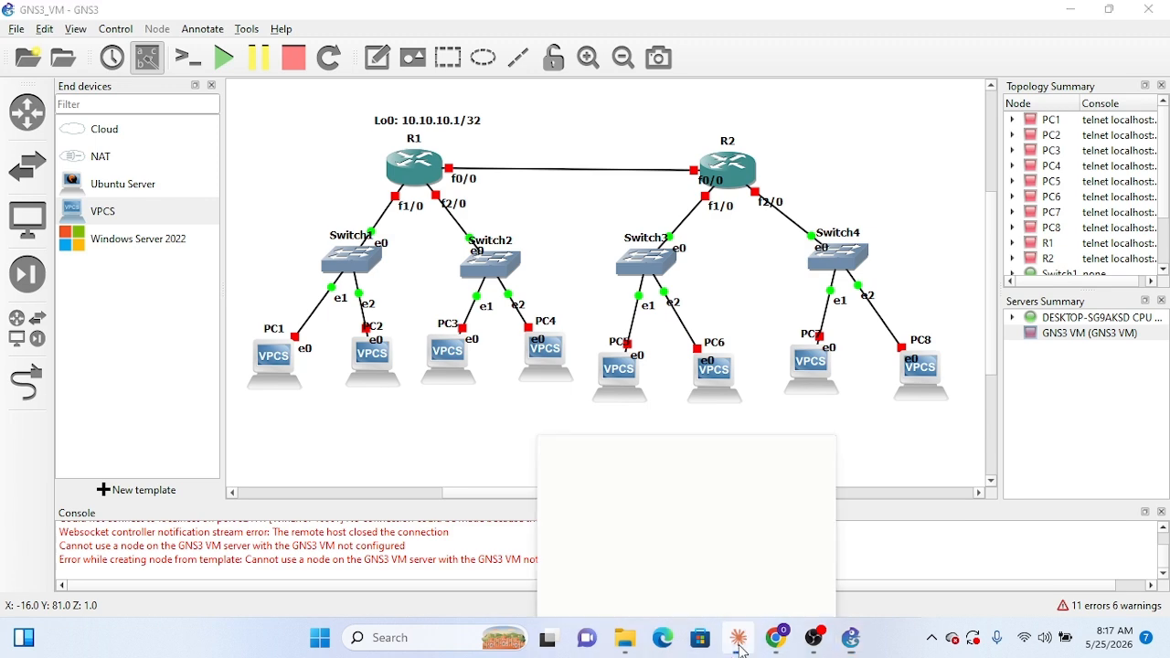
pyautogui.scroll(20, 679, 379)
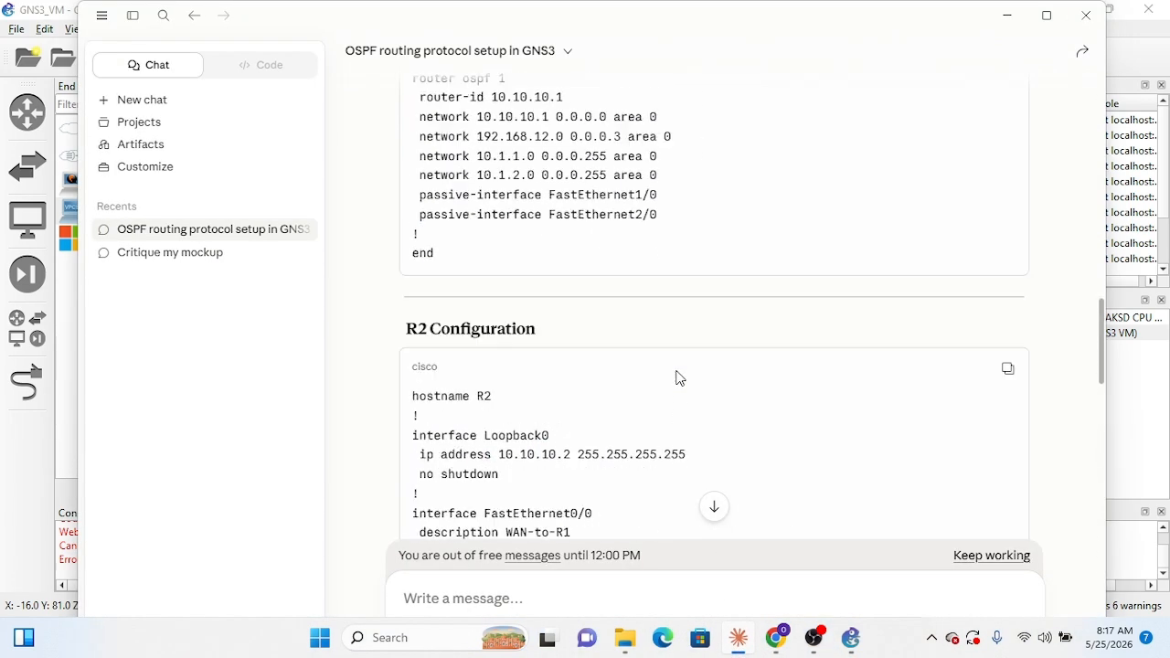
pyautogui.scroll(10, 678, 371)
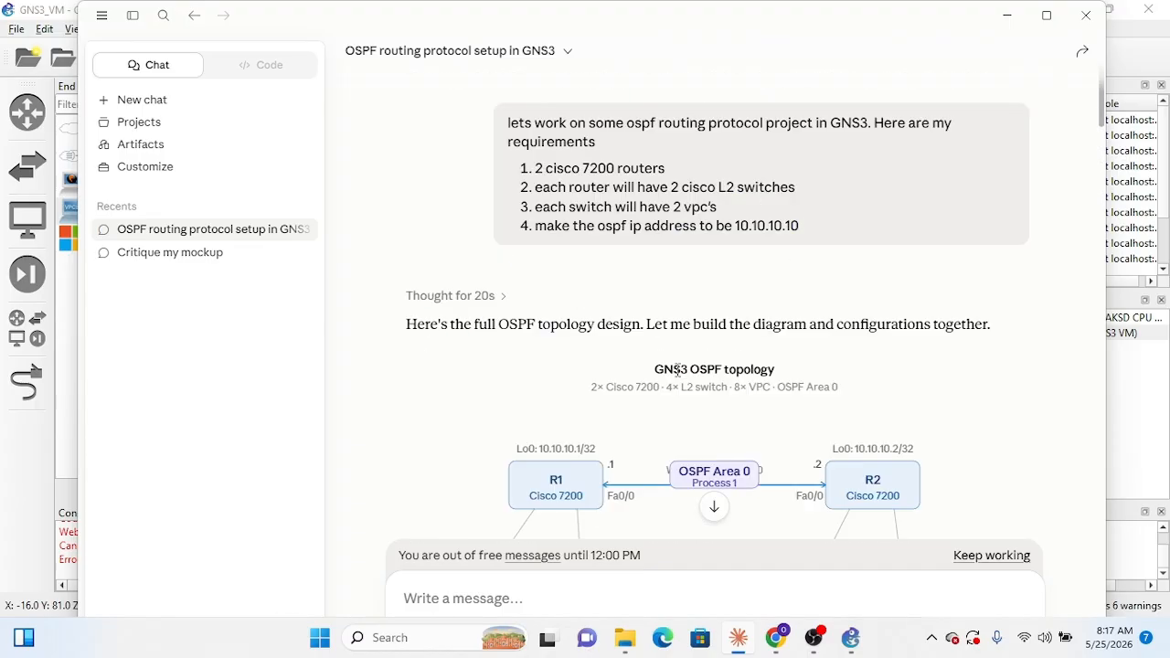
pyautogui.scroll(-6, 678, 368)
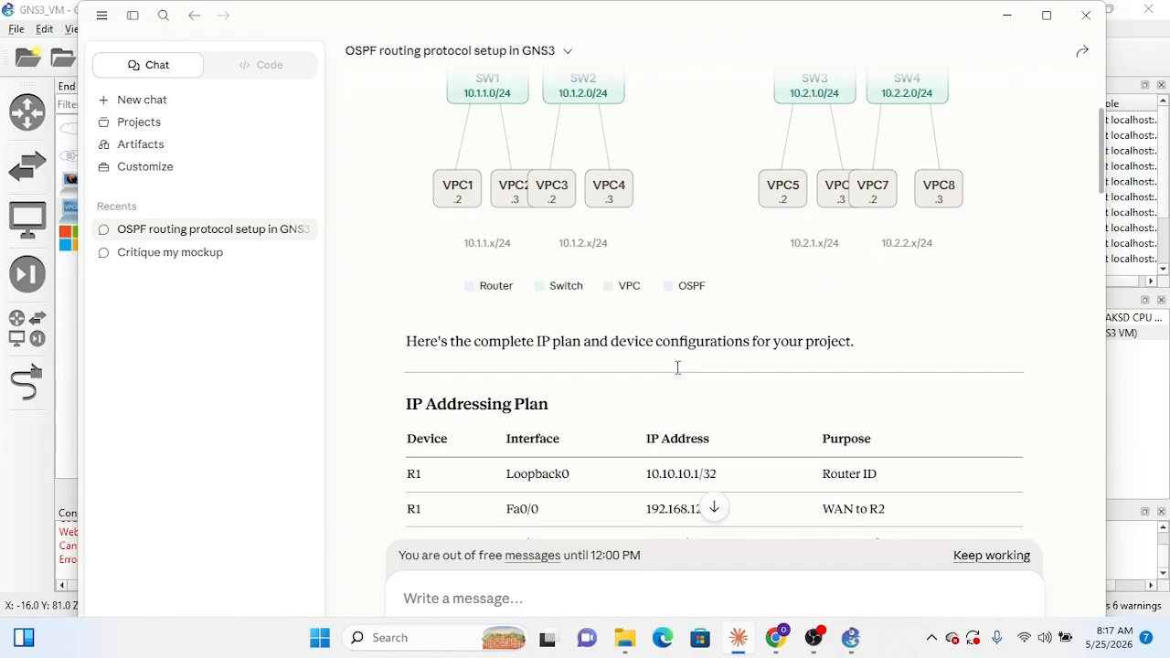
pyautogui.scroll(3, 697, 264)
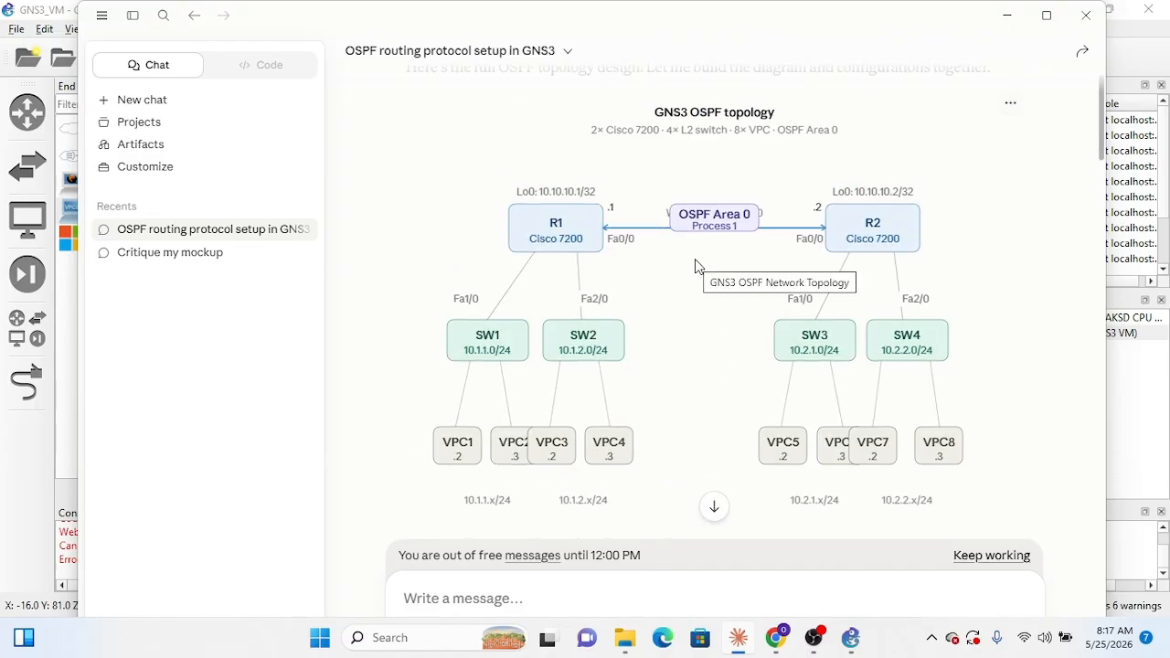
pyautogui.click(1007, 16)
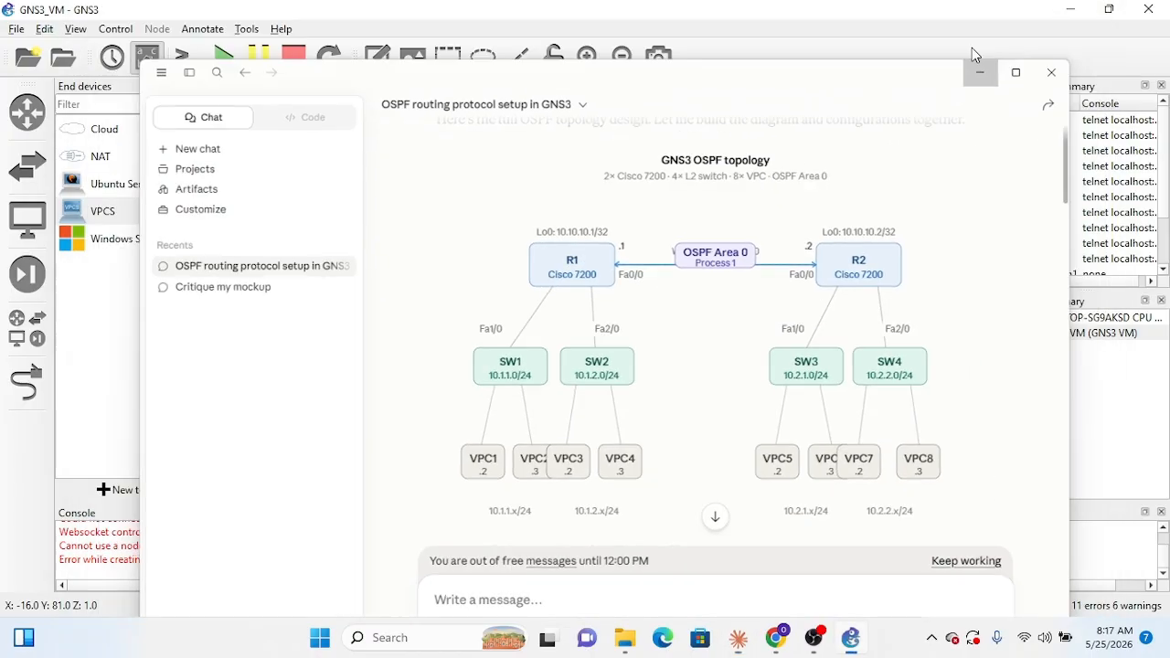
# Step: Duplicate R1's loopback note, place the copy above R2 and change its text to "Lo0: 10.10.10.2/32"
pyautogui.click(455, 125)
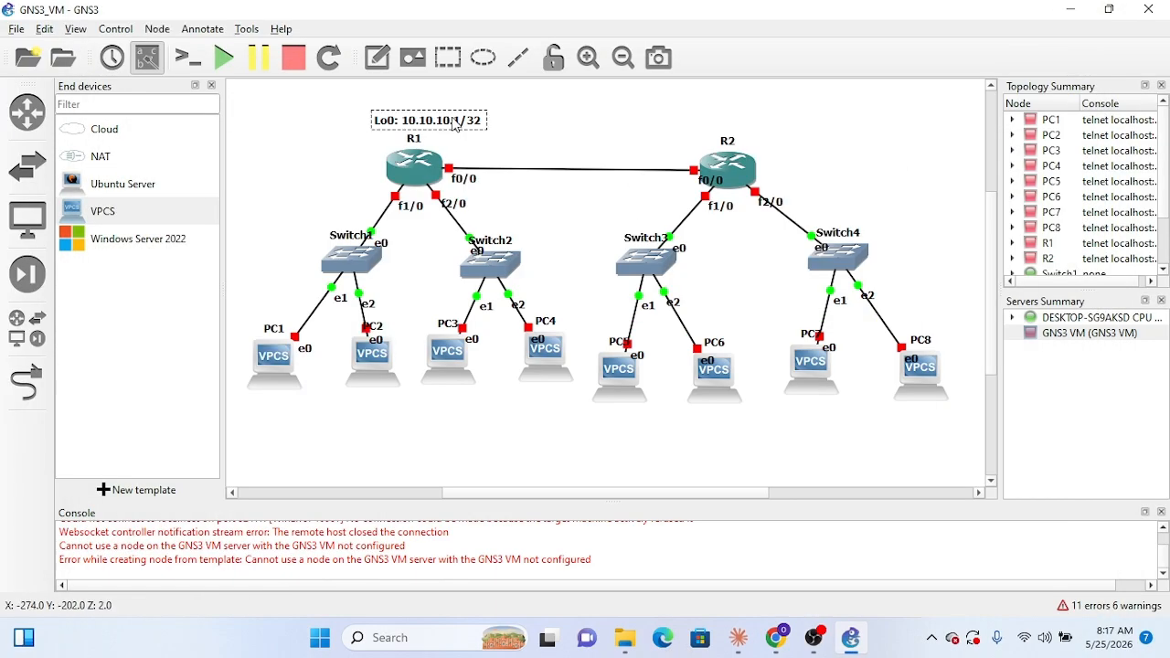
pyautogui.rightClick(455, 125)
pyautogui.click(514, 127)
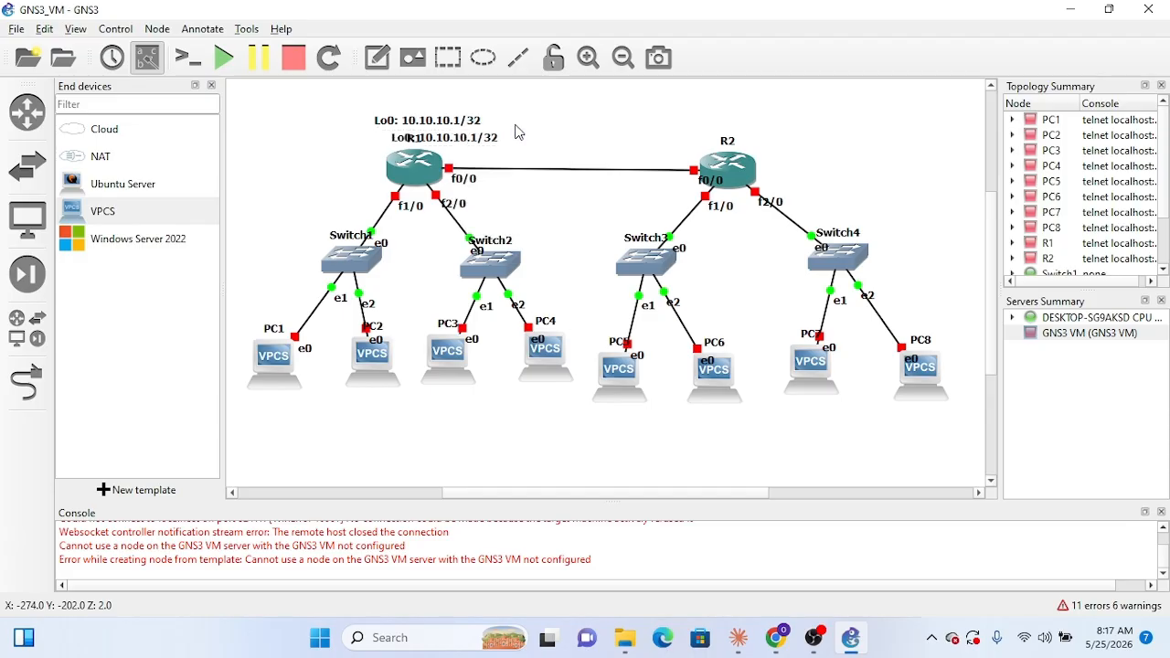
pyautogui.moveTo(480, 147); pyautogui.dragTo(764, 128)
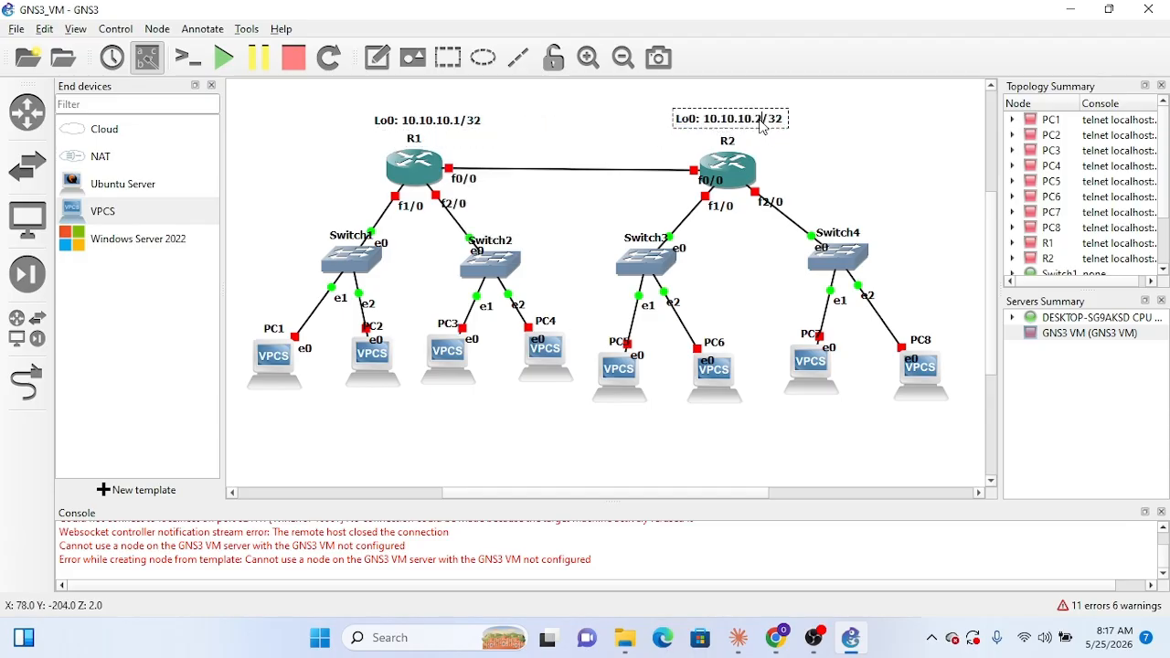
pyautogui.click(785, 158)
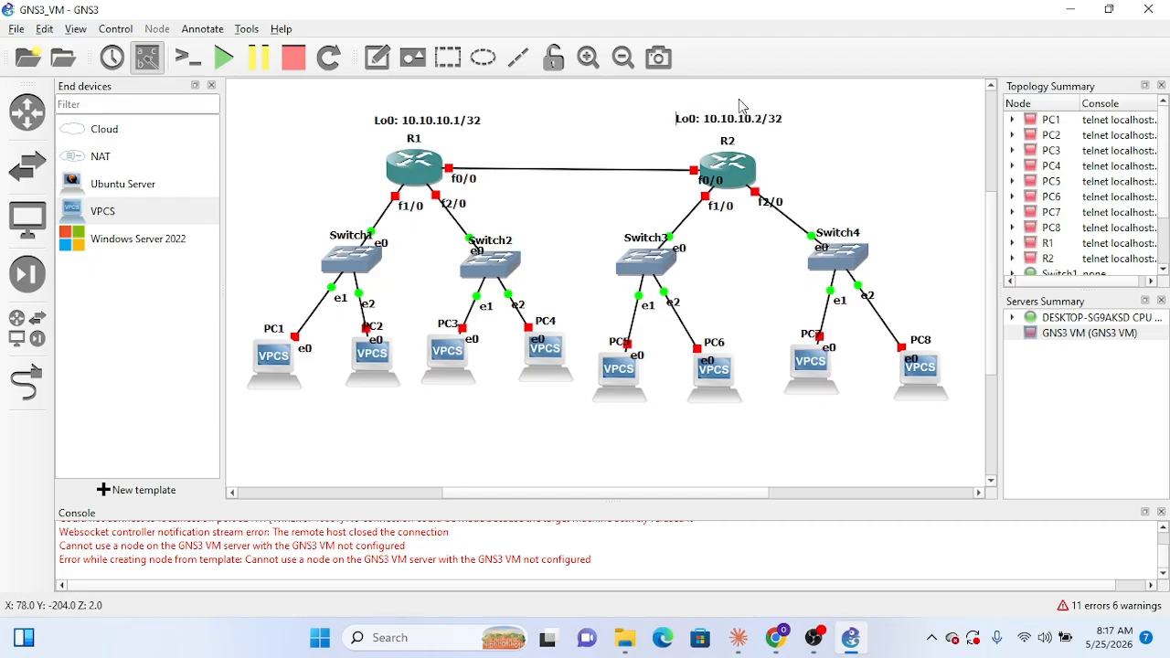
# Step: Check the switch subnets in Claude's OSPF diagram, return to GNS3 and add a note reading "10.1.1.0/24" above Switch1
pyautogui.click(747, 645)
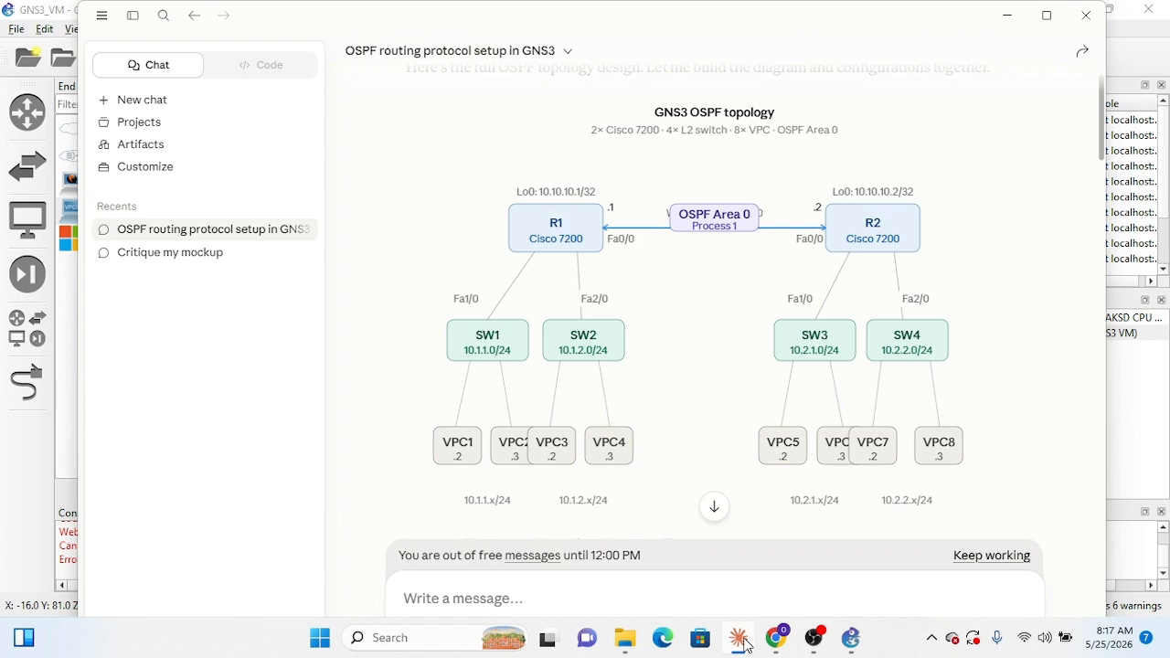
pyautogui.click(743, 643)
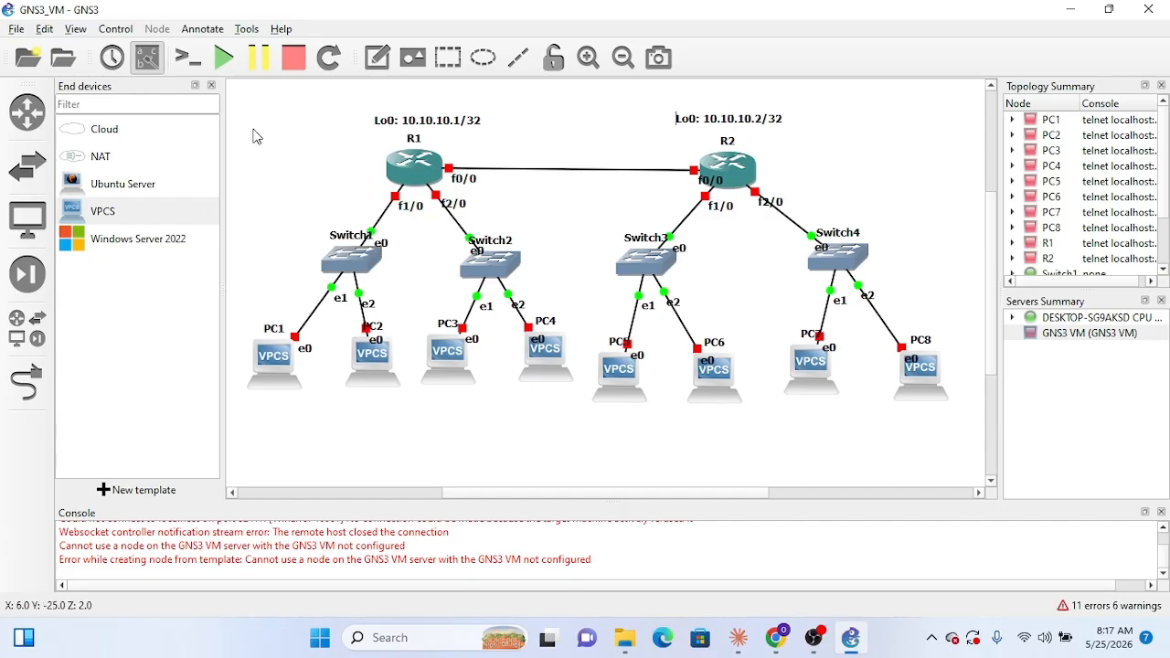
pyautogui.click(380, 66)
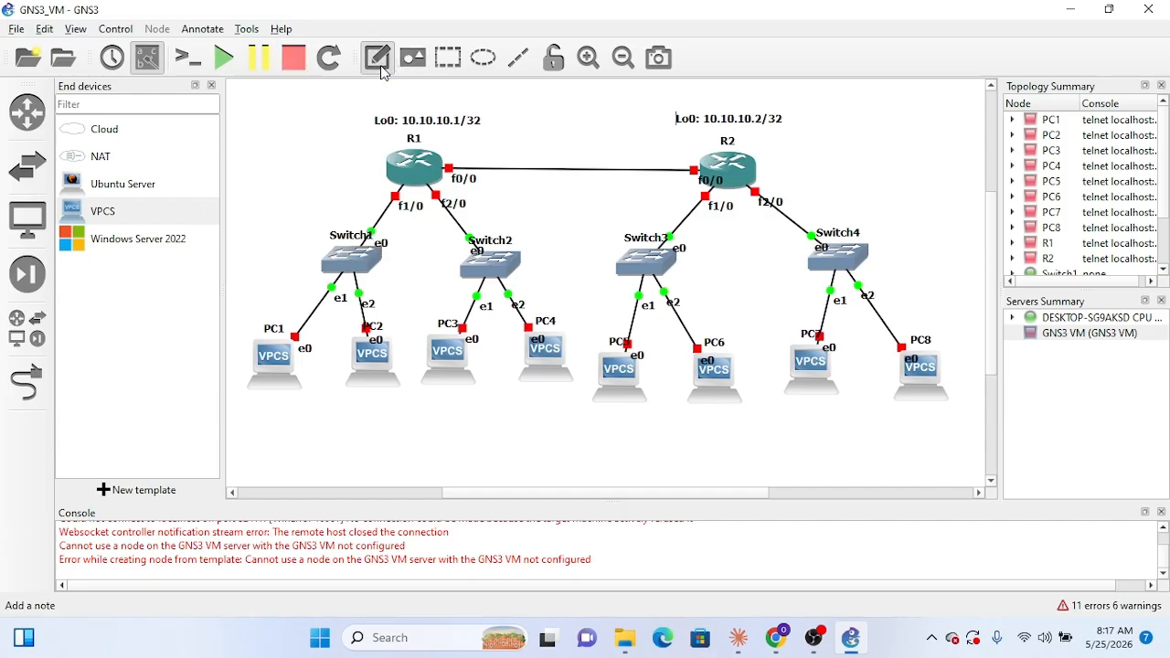
pyautogui.click(324, 222)
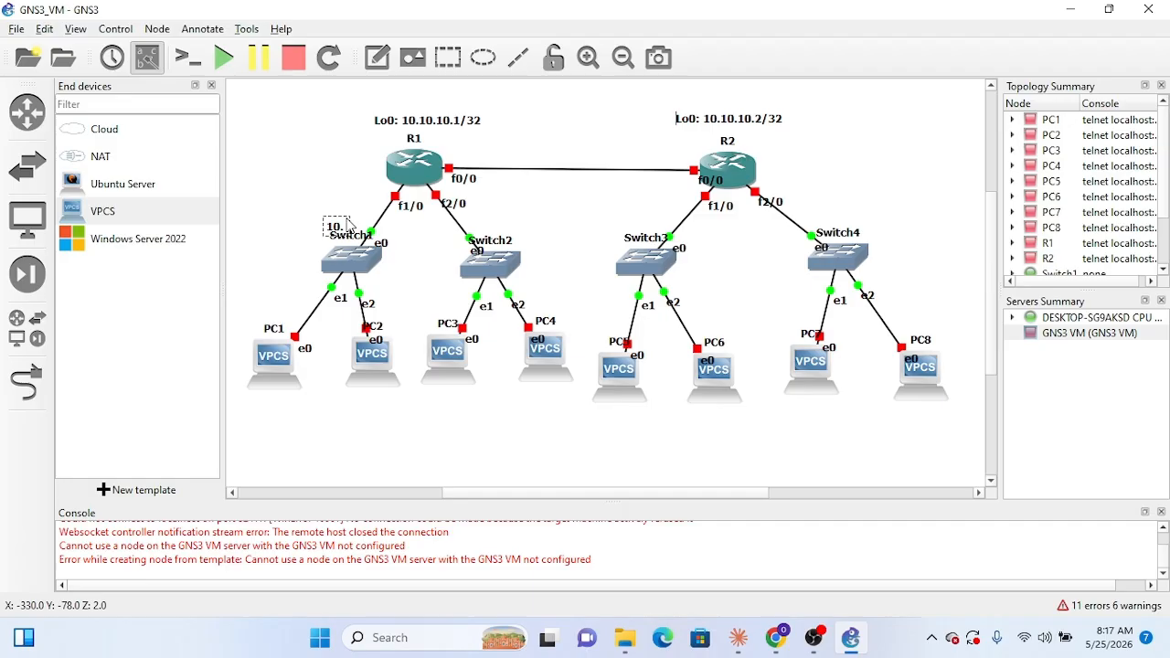
pyautogui.write('10.1.1')
pyautogui.press('BackSpace')
pyautogui.press('BackSpace')
pyautogui.write('.0/24')
pyautogui.moveTo(361, 225); pyautogui.dragTo(348, 224)
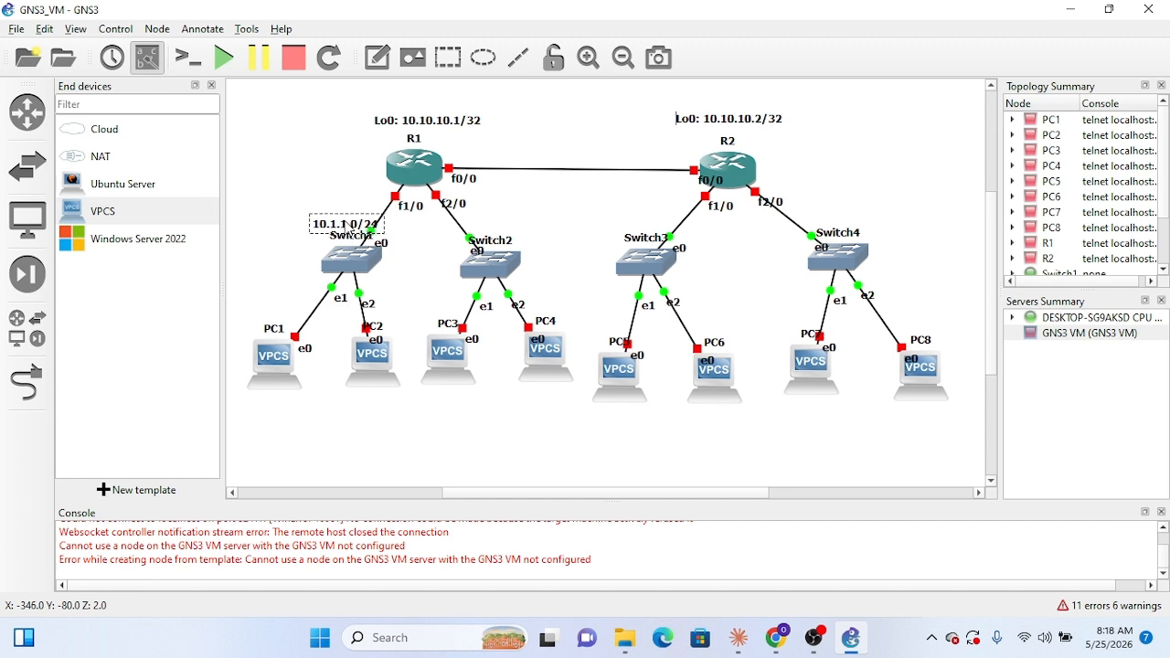
# Step: Duplicate Switch1's subnet note, place the copy above Switch2 and change its text to "10.1.2.0/24"
pyautogui.rightClick(346, 221)
pyautogui.click(374, 235)
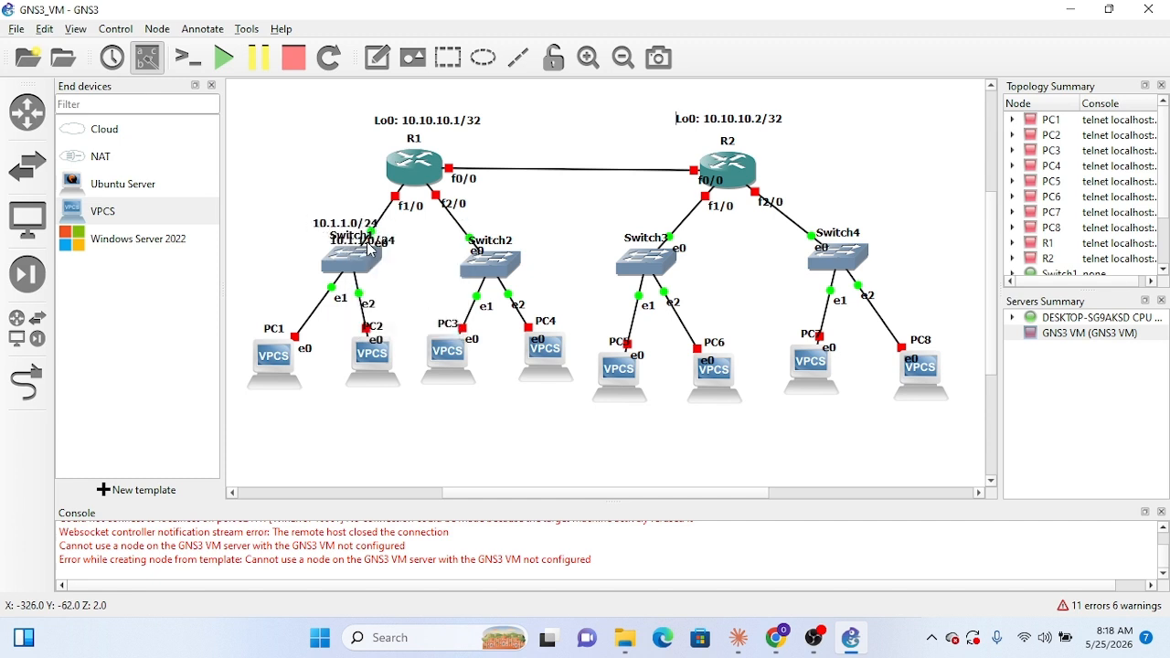
pyautogui.moveTo(348, 227); pyautogui.dragTo(499, 232)
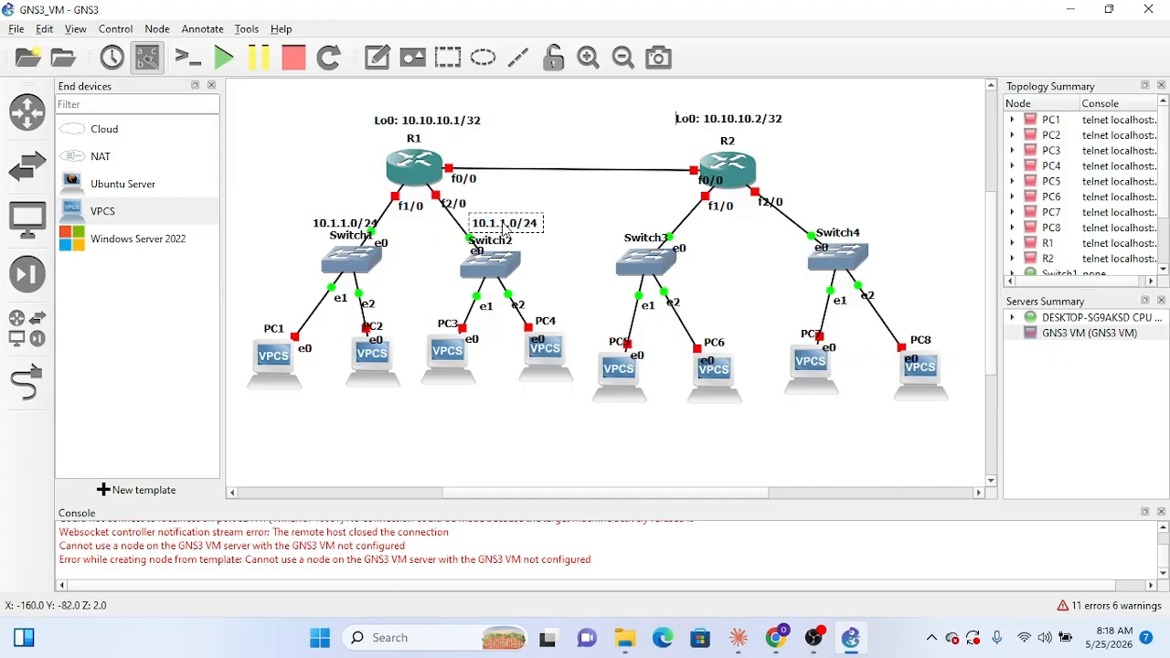
pyautogui.write('2')
# Step: Duplicate Switch2's subnet note, place the copy above Switch3 and change its text to "10.2.1.0/24"
pyautogui.rightClick(535, 233)
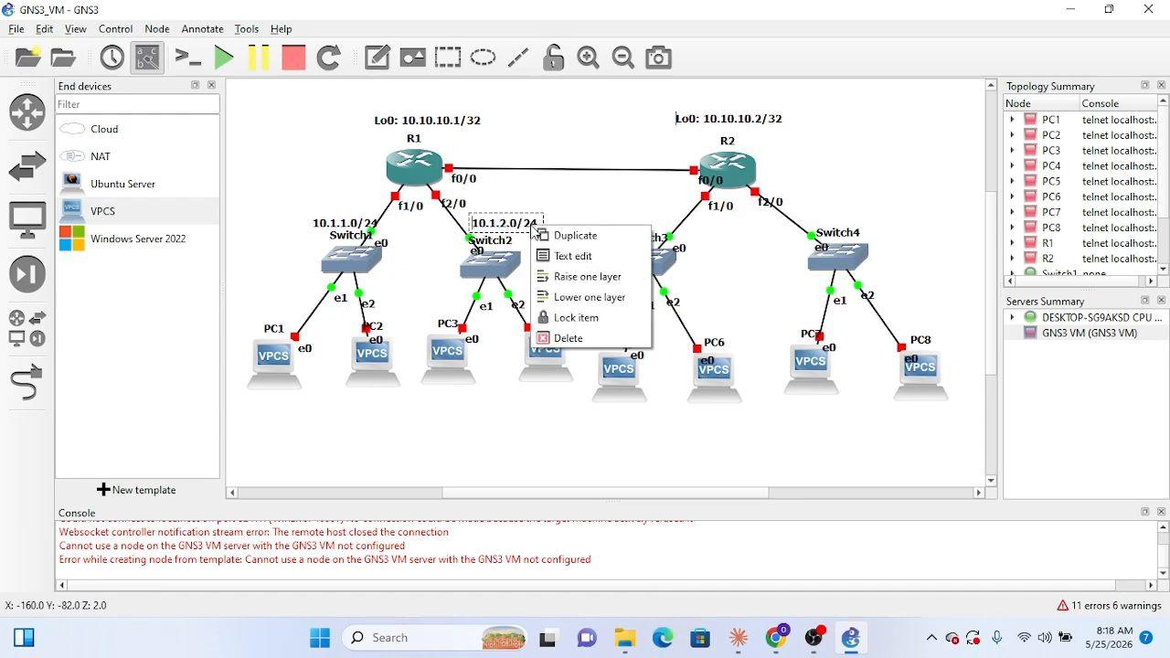
pyautogui.click(569, 235)
pyautogui.moveTo(576, 242); pyautogui.dragTo(662, 225)
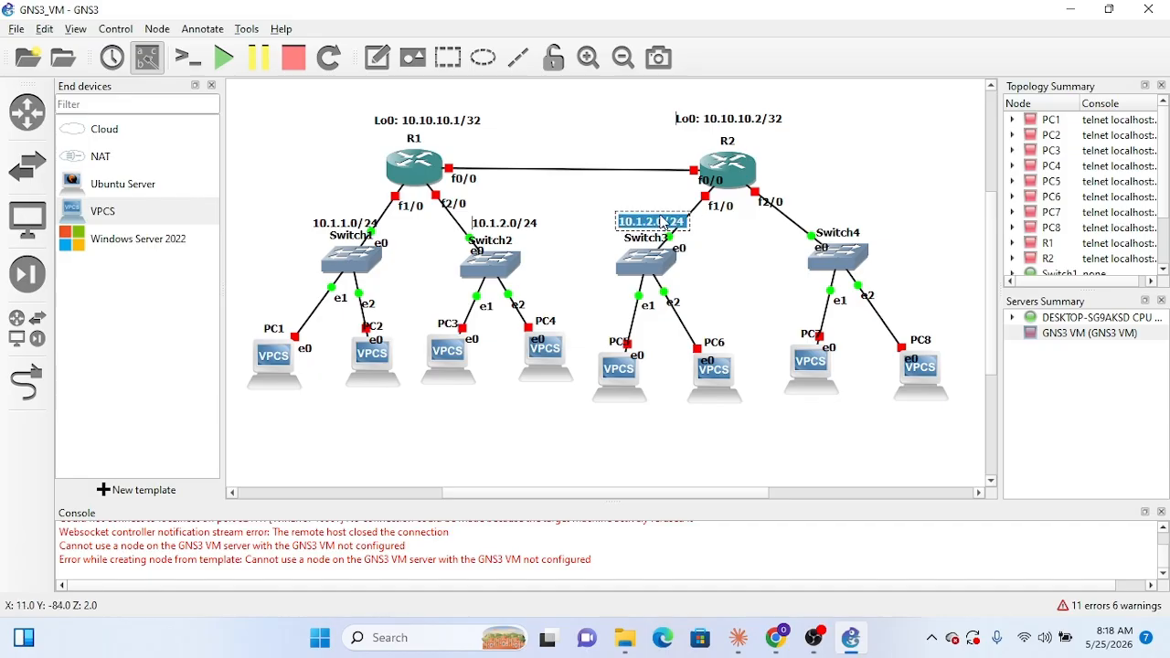
pyautogui.doubleClick(644, 228)
pyautogui.click(655, 226)
pyautogui.press('BackSpace')
pyautogui.press('BackSpace')
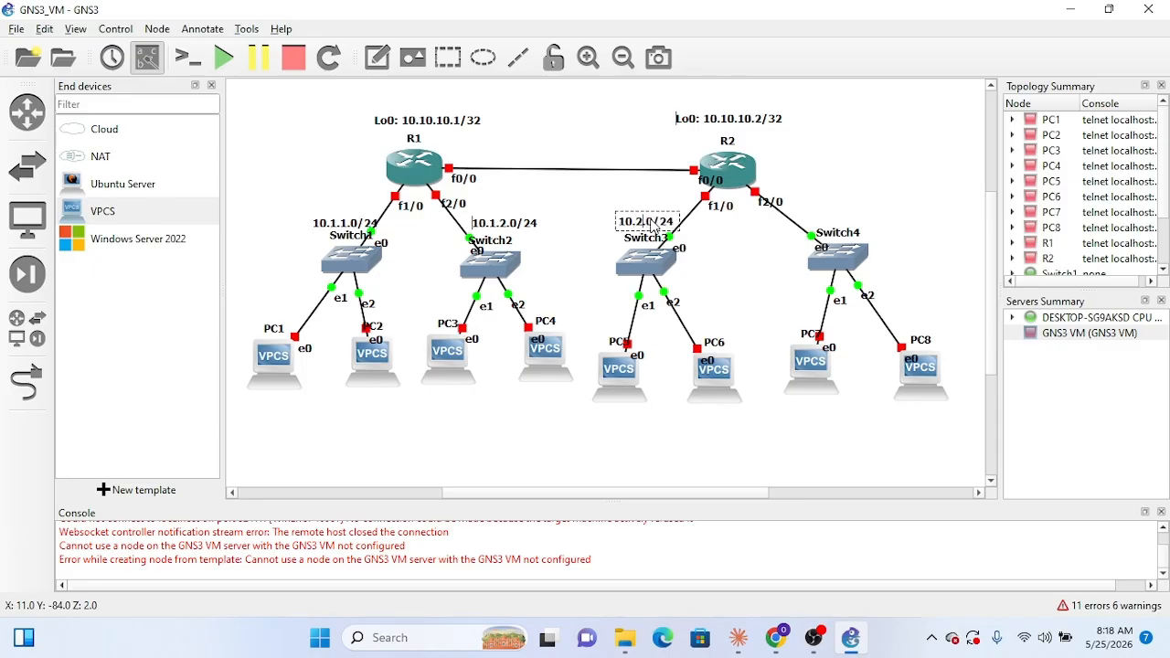
pyautogui.write('.')
pyautogui.press('BackSpace')
pyautogui.write('1')
pyautogui.press('BackSpace')
pyautogui.write('.1')
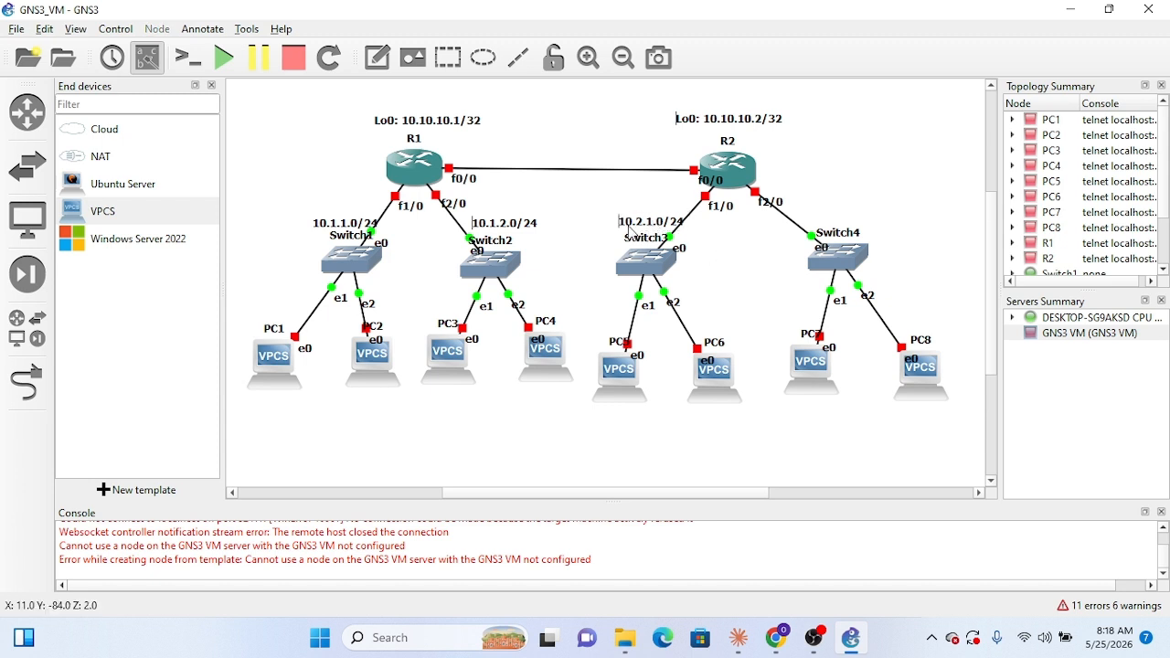
# Step: Duplicate Switch3's subnet note, place the copy above Switch4 and change its text to "10.2.2.0/24"
pyautogui.rightClick(667, 223)
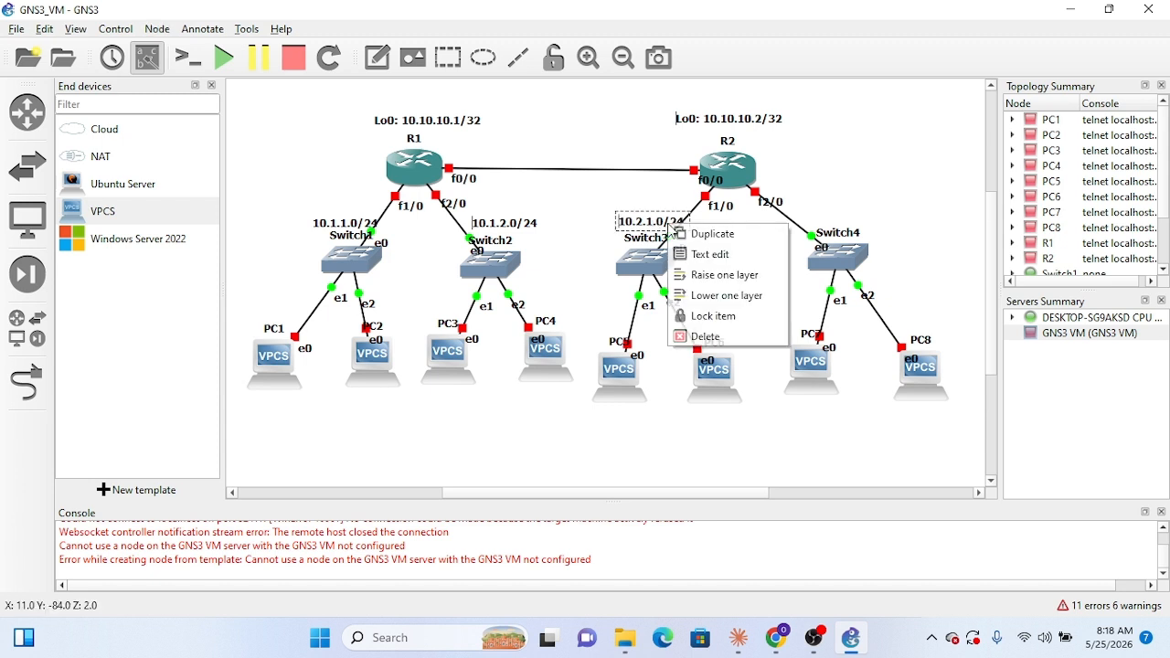
pyautogui.click(691, 240)
pyautogui.moveTo(681, 239); pyautogui.dragTo(733, 238)
pyautogui.moveTo(769, 230); pyautogui.dragTo(858, 210)
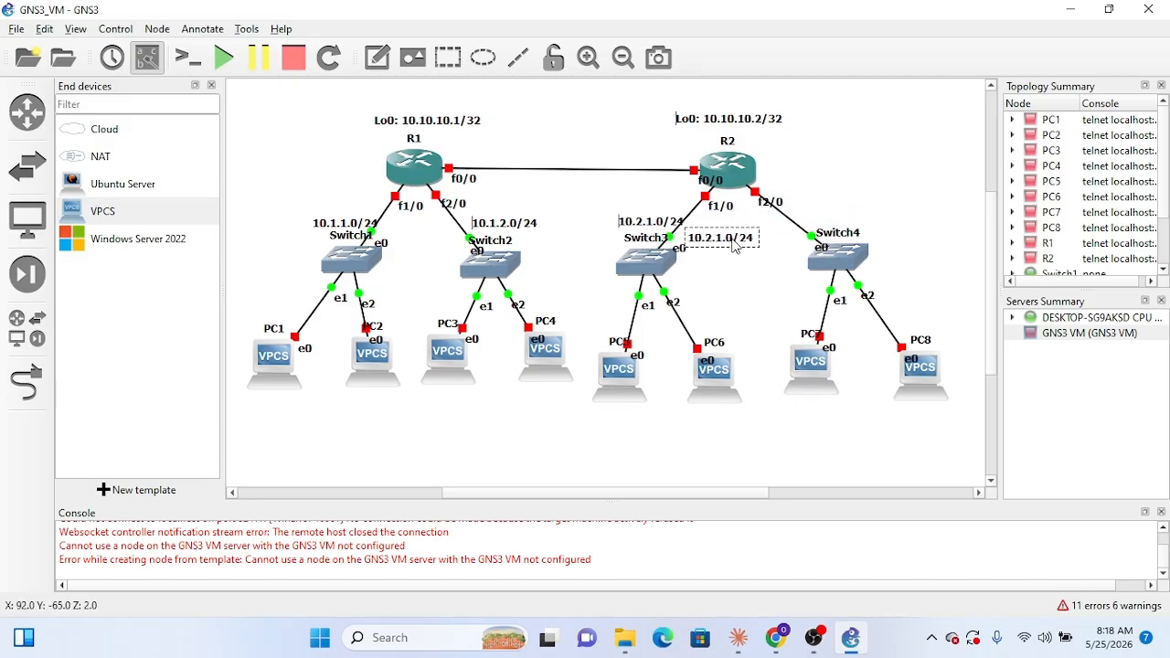
pyautogui.moveTo(738, 241); pyautogui.dragTo(844, 220)
pyautogui.doubleClick(839, 222)
pyautogui.click(842, 221)
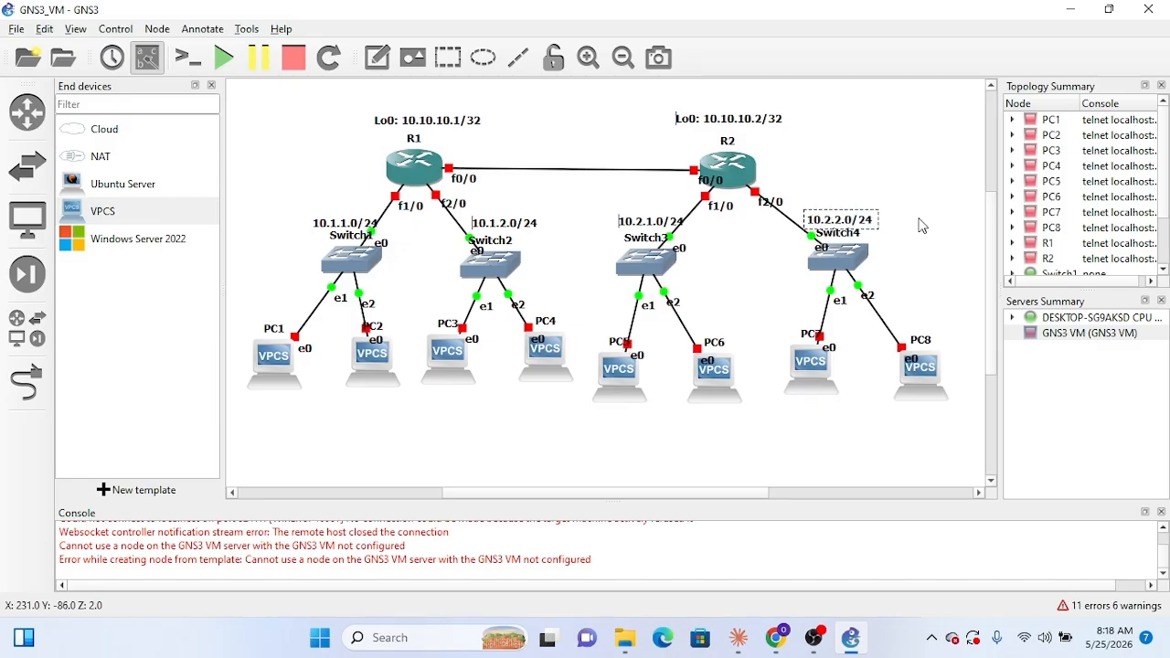
pyautogui.click(932, 270)
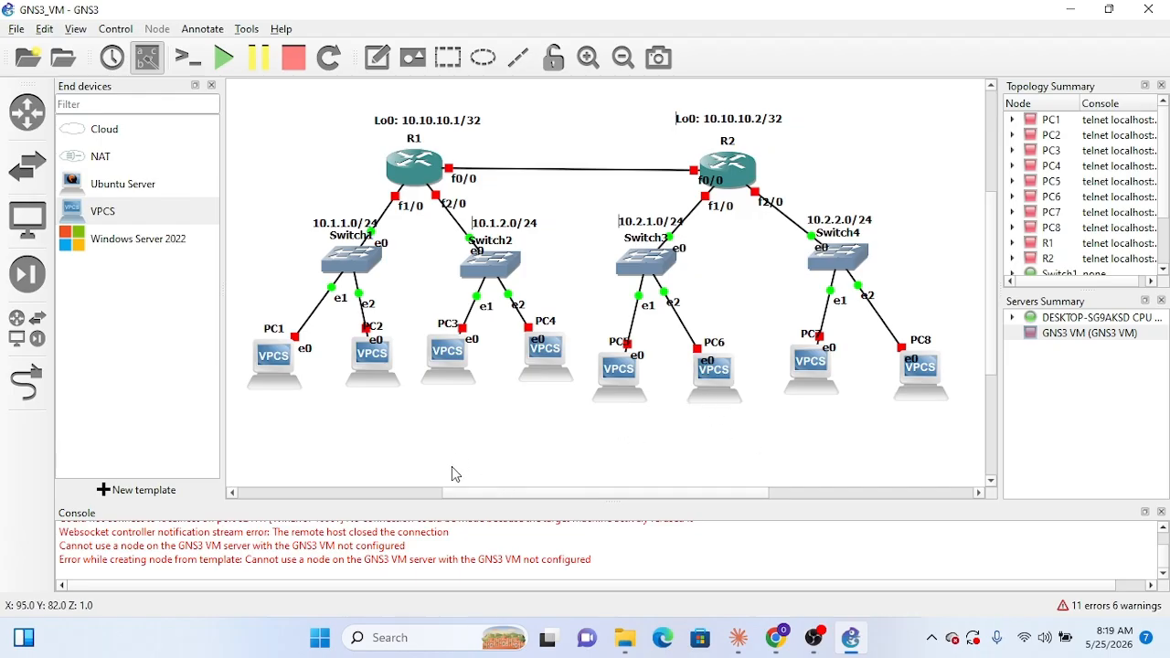
# Step: Check the VPC addresses in Claude's diagram, return to GNS3 and add a note reading ".1" below PC1
pyautogui.moveTo(748, 652)
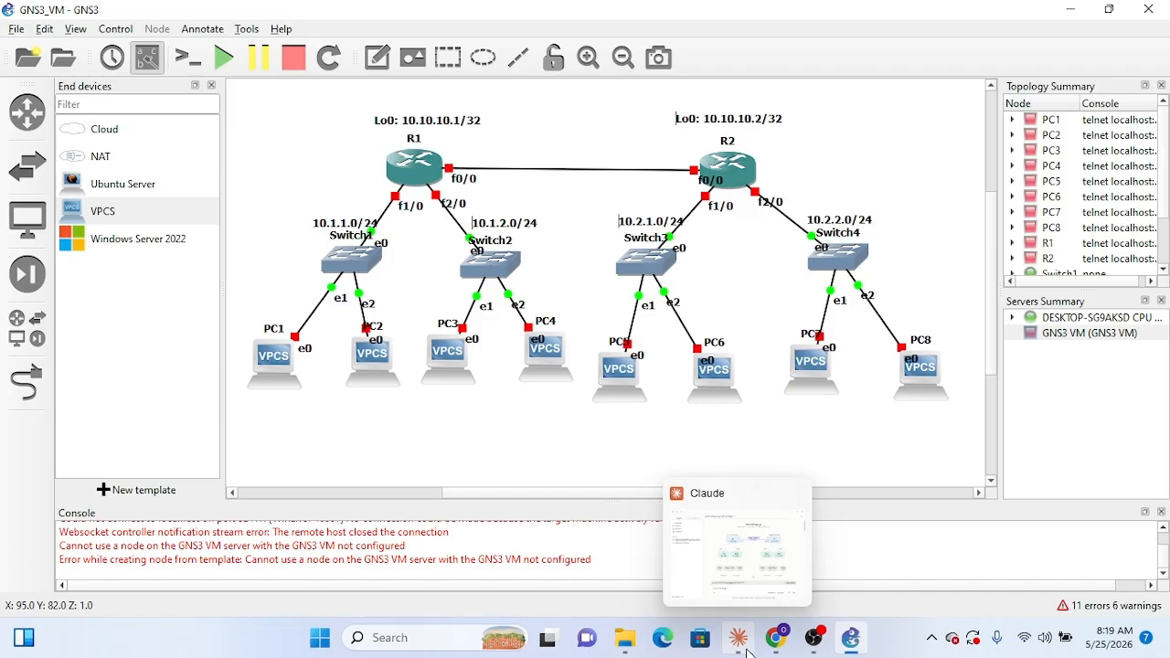
pyautogui.click(738, 640)
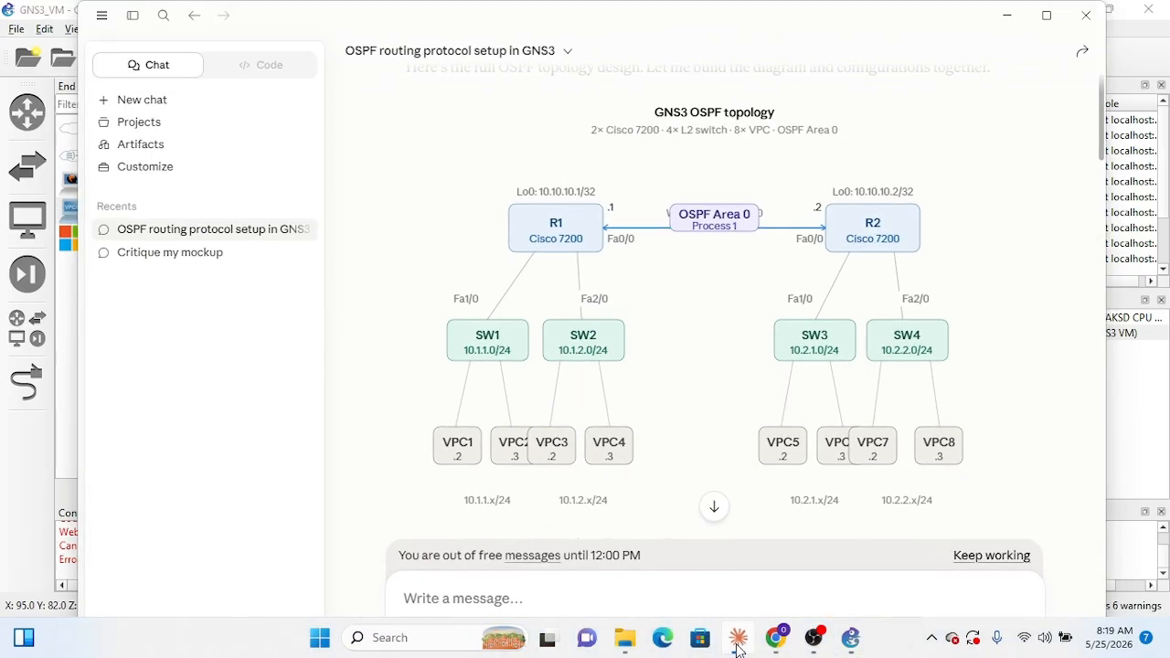
pyautogui.click(739, 640)
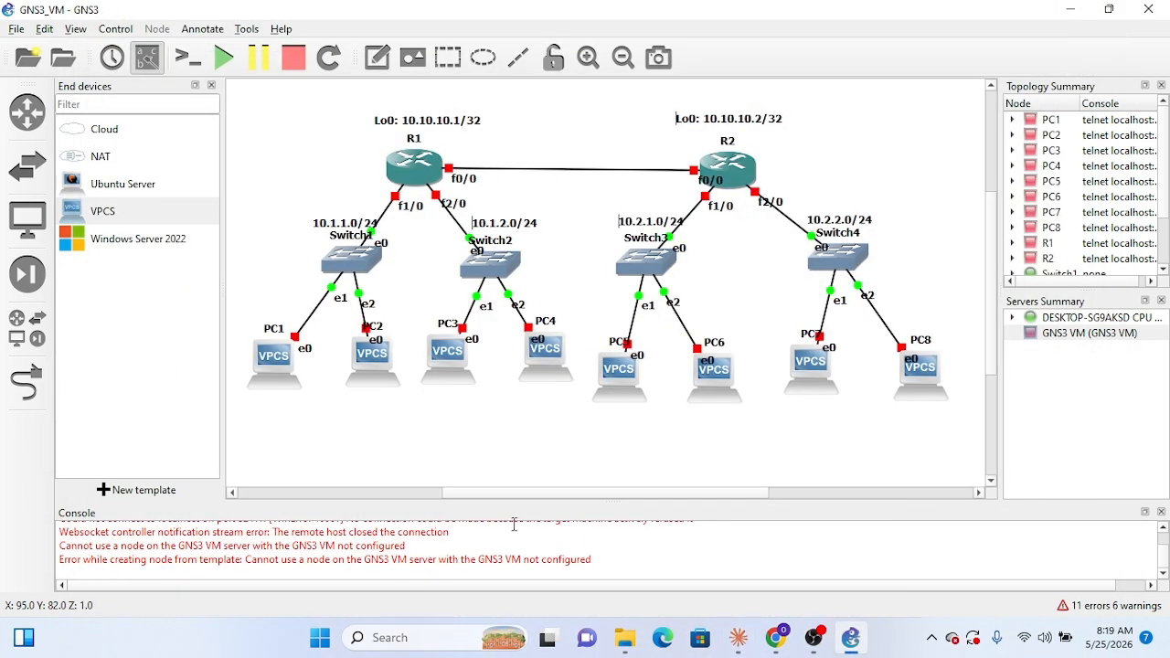
pyautogui.click(375, 58)
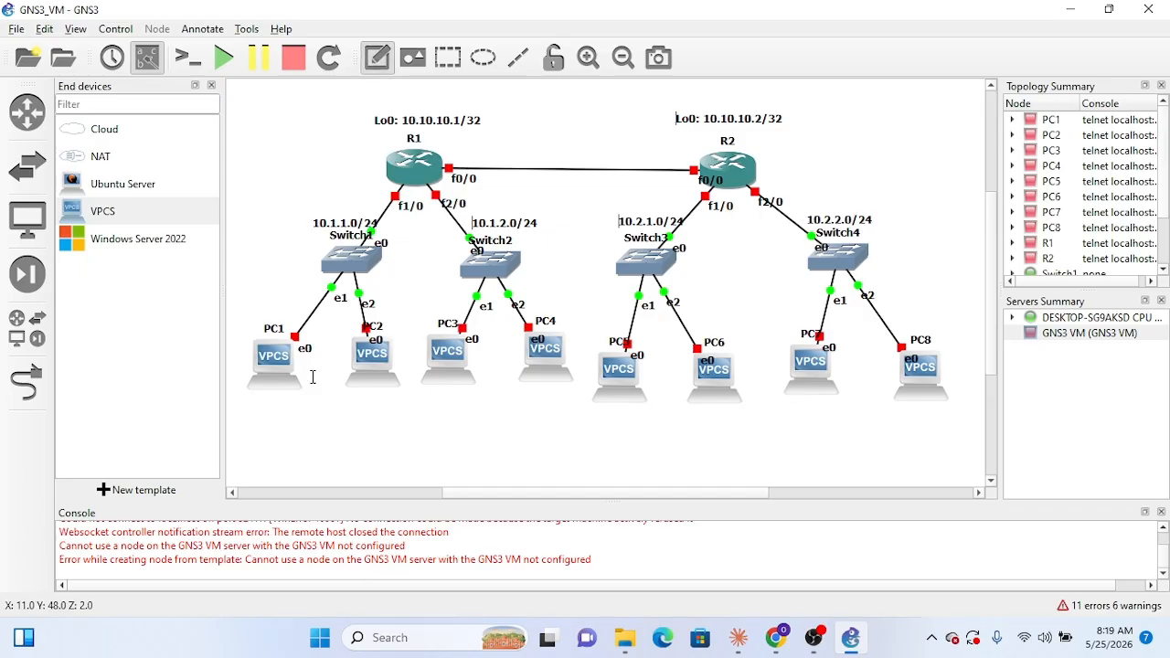
pyautogui.click(279, 402)
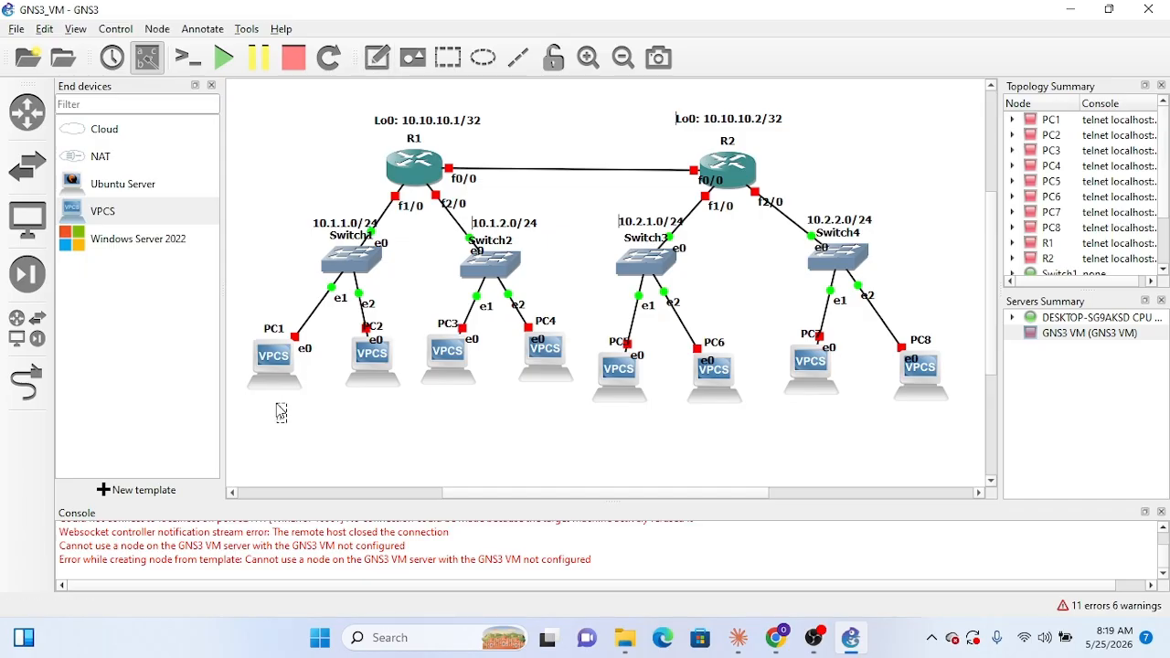
pyautogui.write('1')
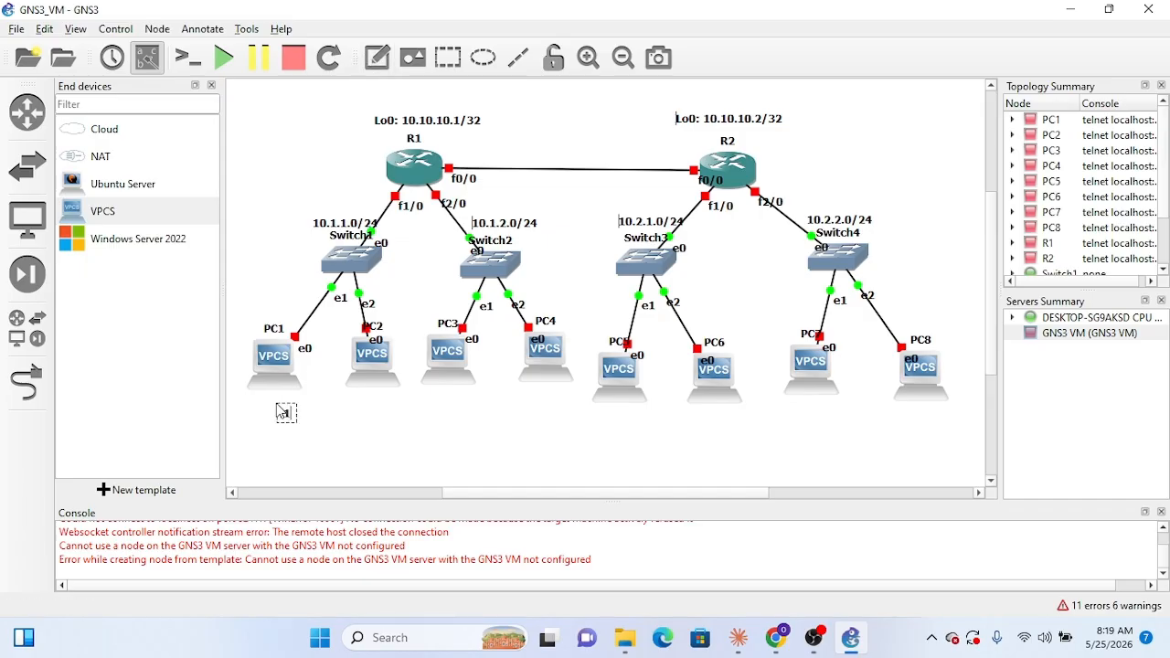
pyautogui.click(356, 405)
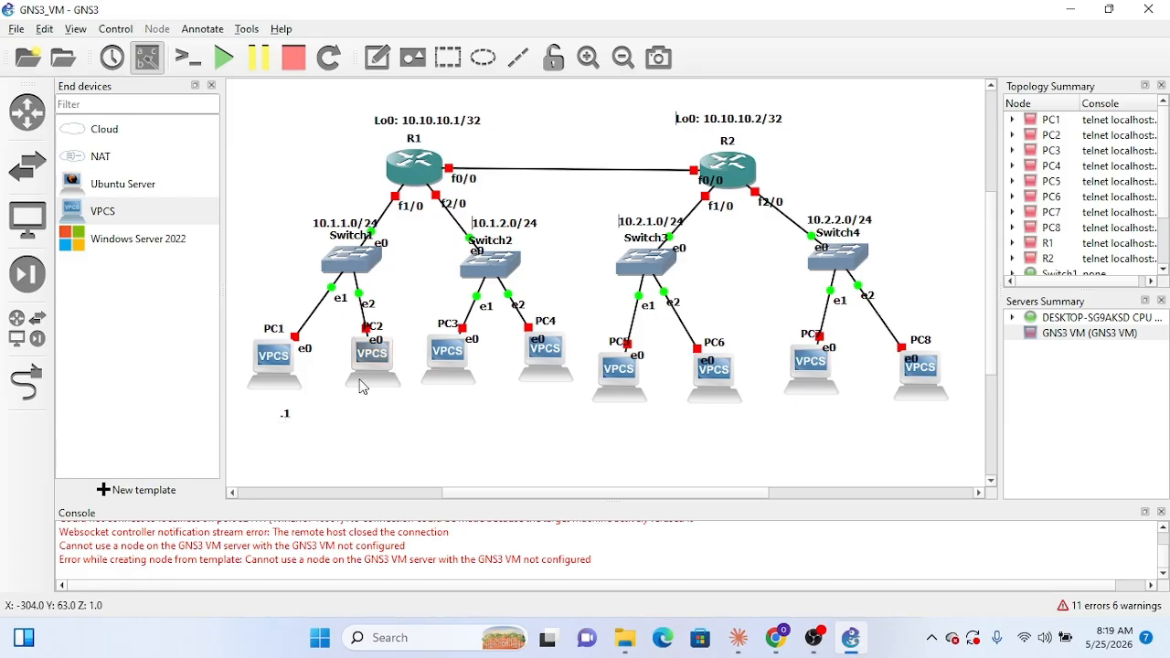
# Step: Duplicate PC1's address note, place the copy below PC2 and change its text to ".2"
pyautogui.rightClick(286, 413)
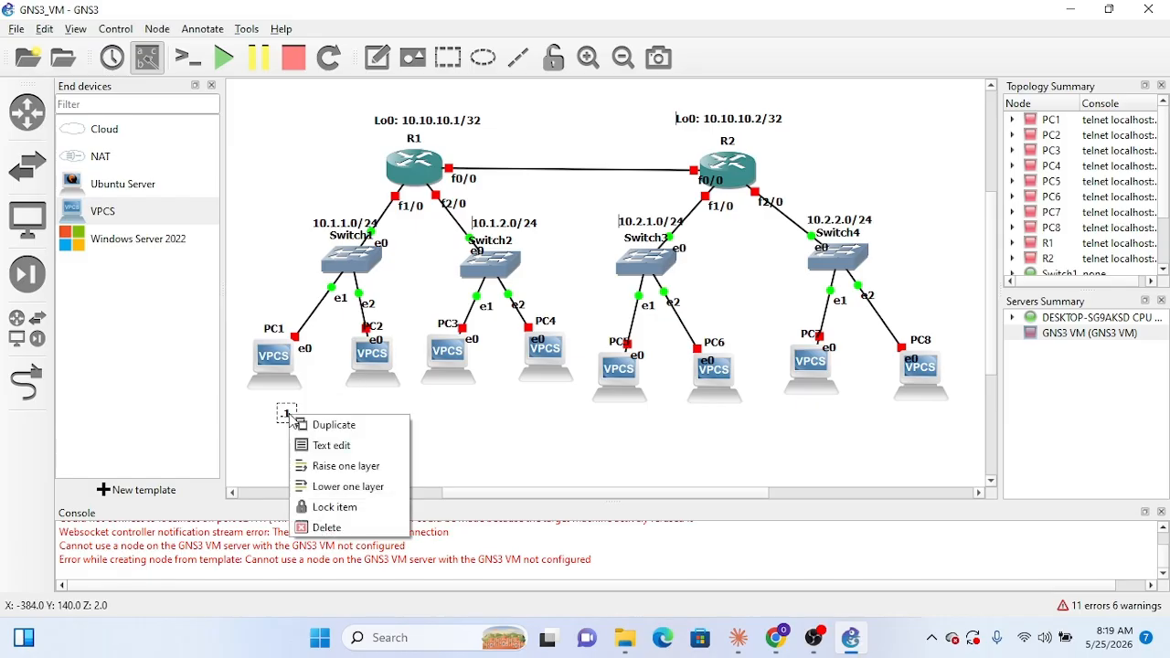
pyautogui.click(340, 424)
pyautogui.moveTo(308, 431); pyautogui.dragTo(378, 420)
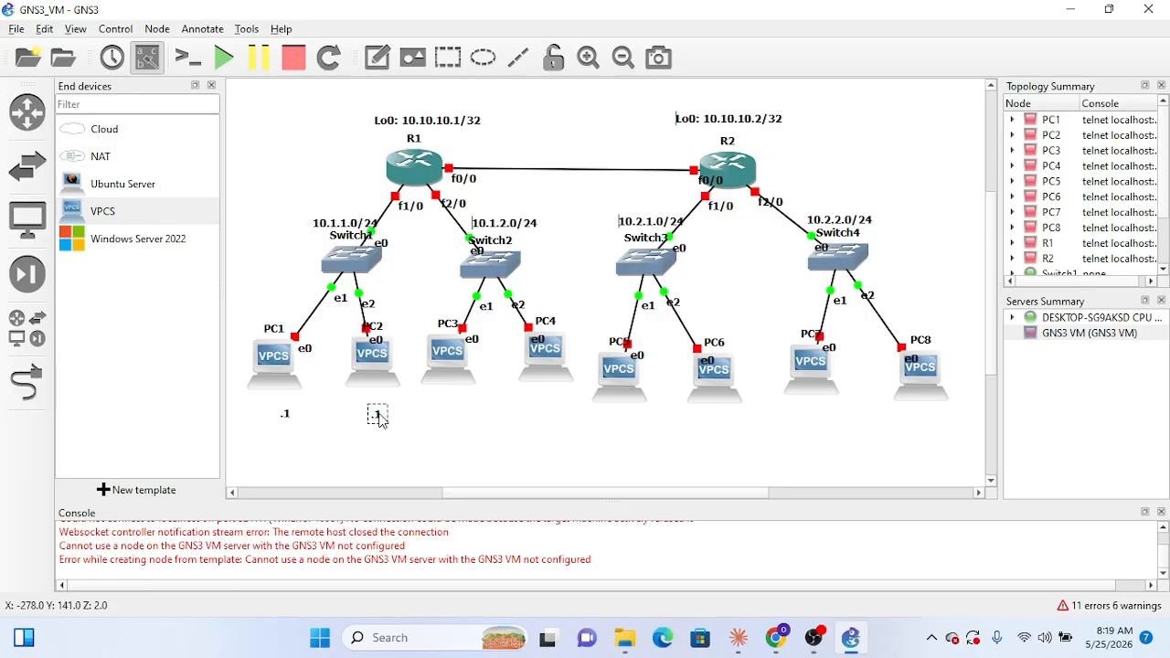
pyautogui.press('BackSpace')
pyautogui.write('2')
# Step: Recheck the host addresses in Claude's diagram, then change PC1's note to ".2" and PC2's note to ".3" in GNS3
pyautogui.click(745, 653)
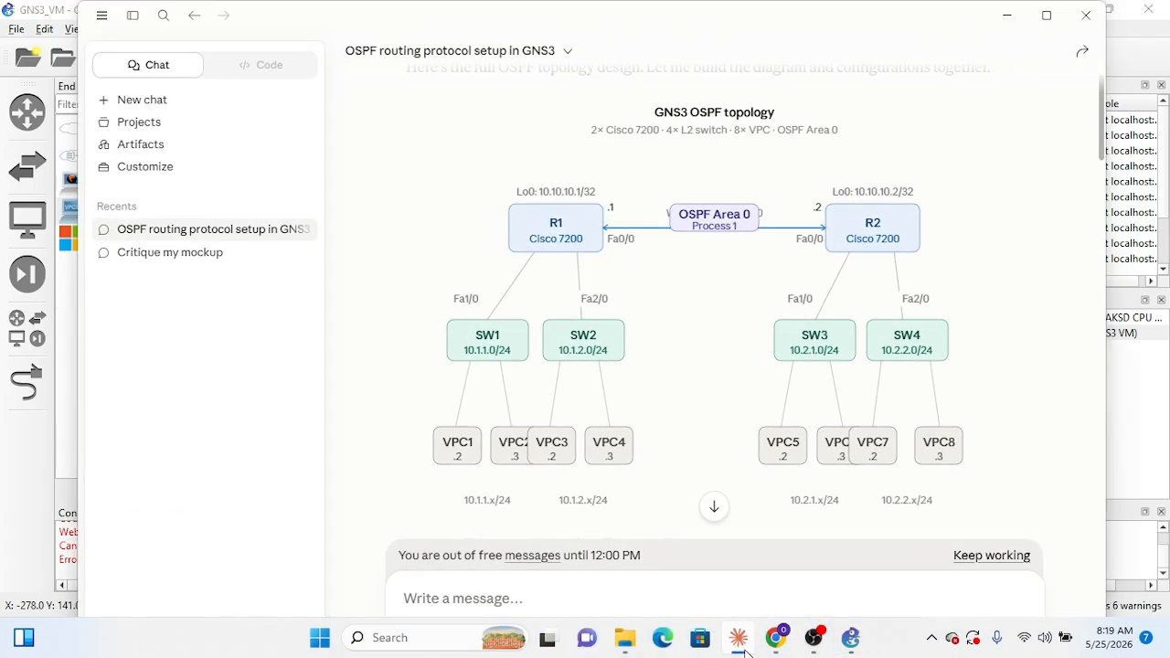
pyautogui.click(746, 654)
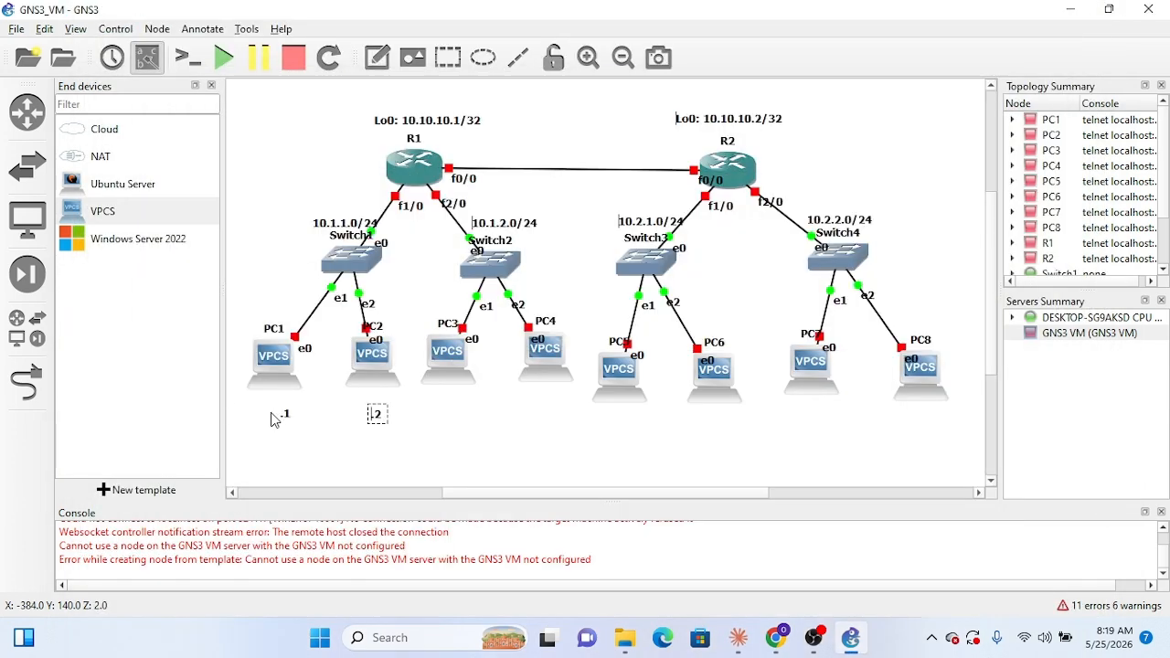
pyautogui.click(286, 417)
pyautogui.press('BackSpace')
pyautogui.write('2')
pyautogui.click(377, 416)
pyautogui.click(424, 440)
# Step: Duplicate the ".2" and ".3" notes of PC1 and PC2 together and place the copies below PC3 and PC4
pyautogui.click(376, 418)
pyautogui.keyDown('ctrl'); pyautogui.click(286, 419); pyautogui.keyUp('ctrl')
pyautogui.rightClick(379, 423)
pyautogui.click(402, 422)
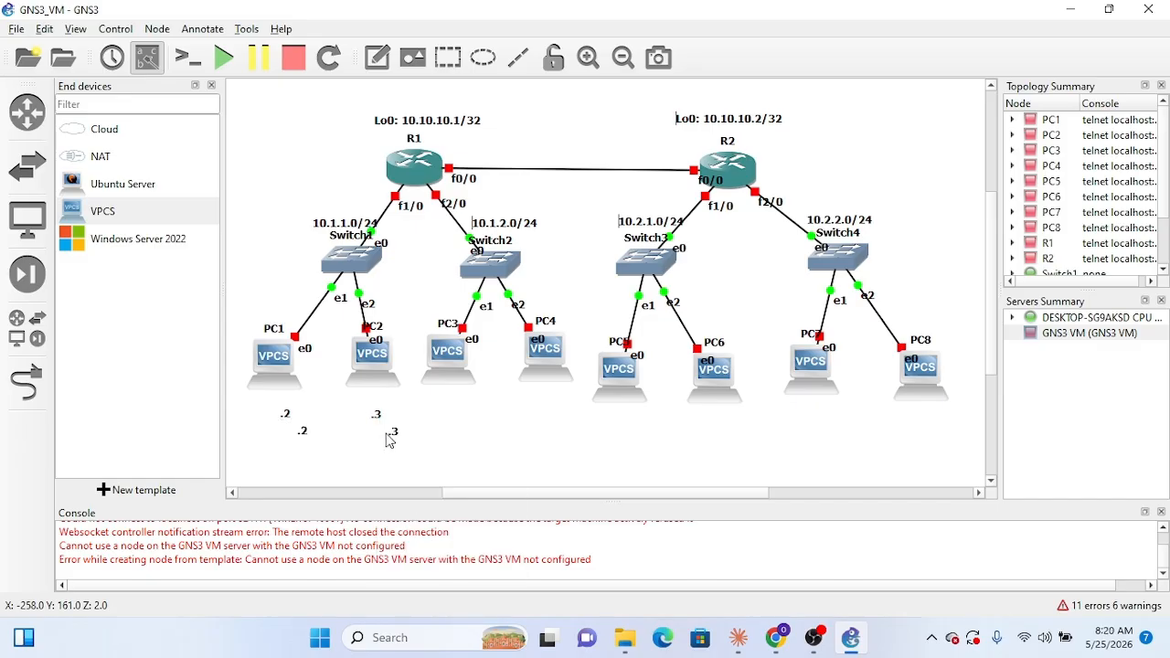
pyautogui.click(304, 432)
pyautogui.keyDown('ctrl'); pyautogui.click(395, 433); pyautogui.keyUp('ctrl')
pyautogui.moveTo(399, 447); pyautogui.dragTo(470, 426)
pyautogui.click(540, 431)
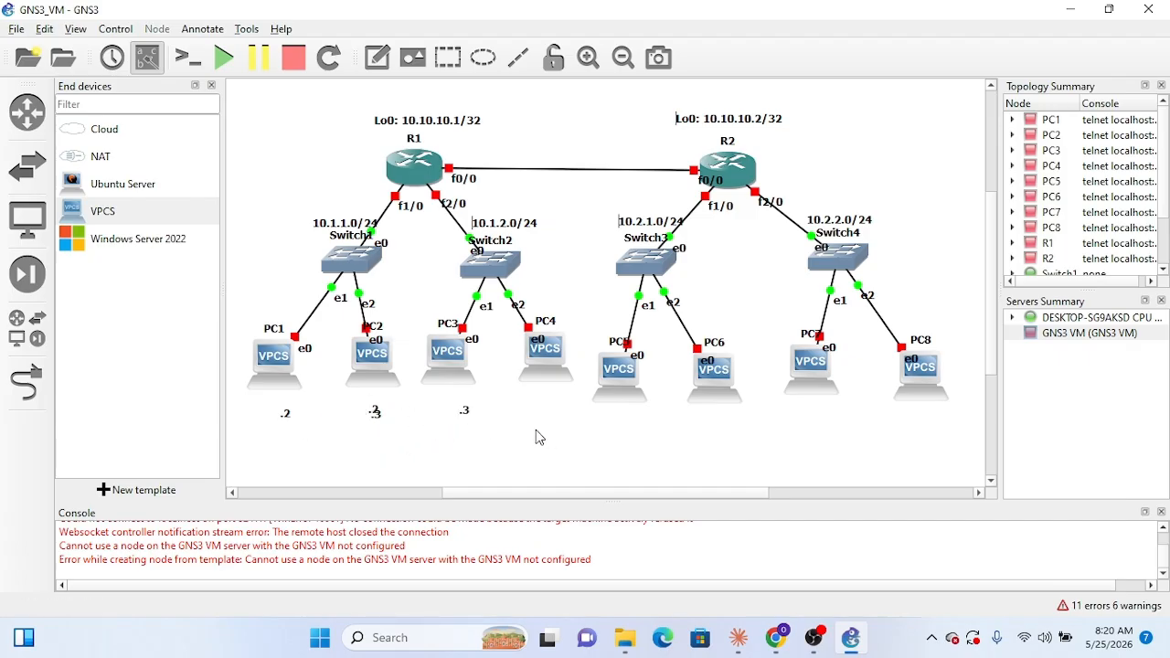
pyautogui.click(375, 413)
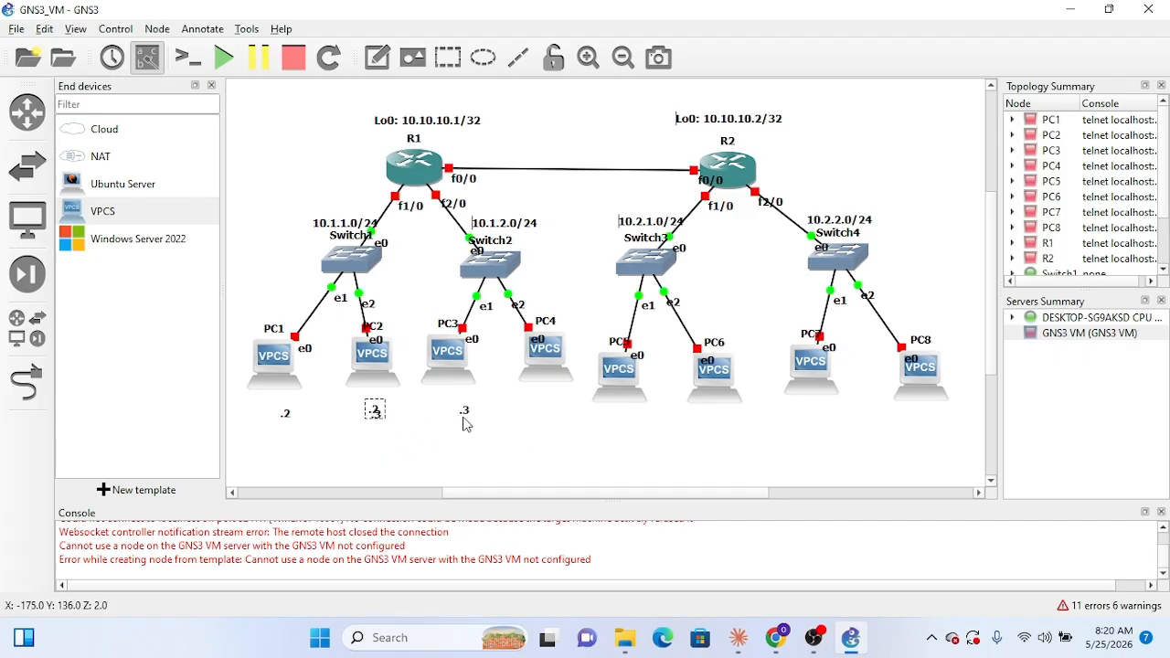
pyautogui.moveTo(468, 418); pyautogui.dragTo(544, 420)
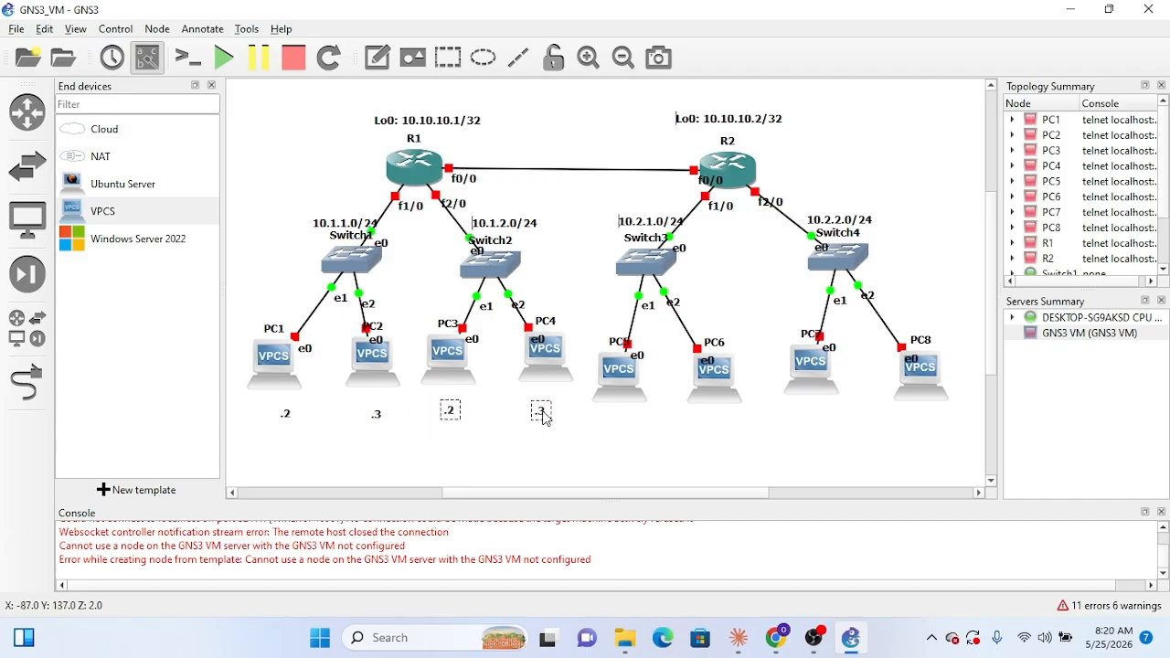
pyautogui.click(557, 439)
# Step: Duplicate the ".2" and ".3" notes of PC3 and PC4 together and place the copies below PC5 and PC6
pyautogui.click(543, 422)
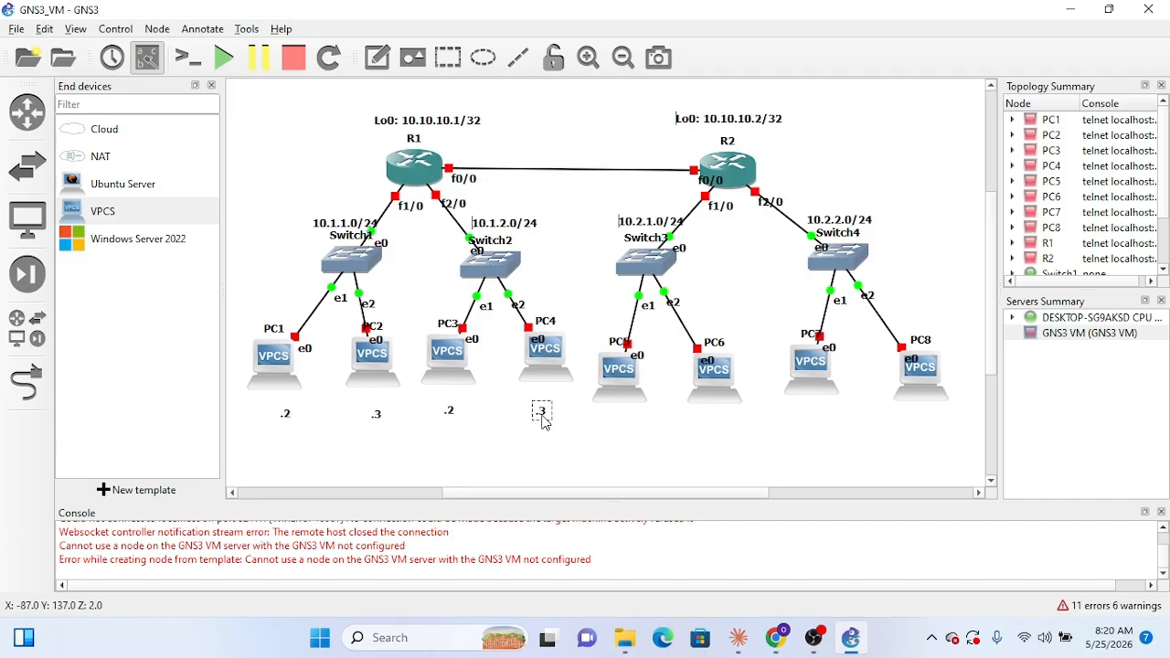
pyautogui.keyDown('ctrl'); pyautogui.click(452, 413); pyautogui.keyUp('ctrl')
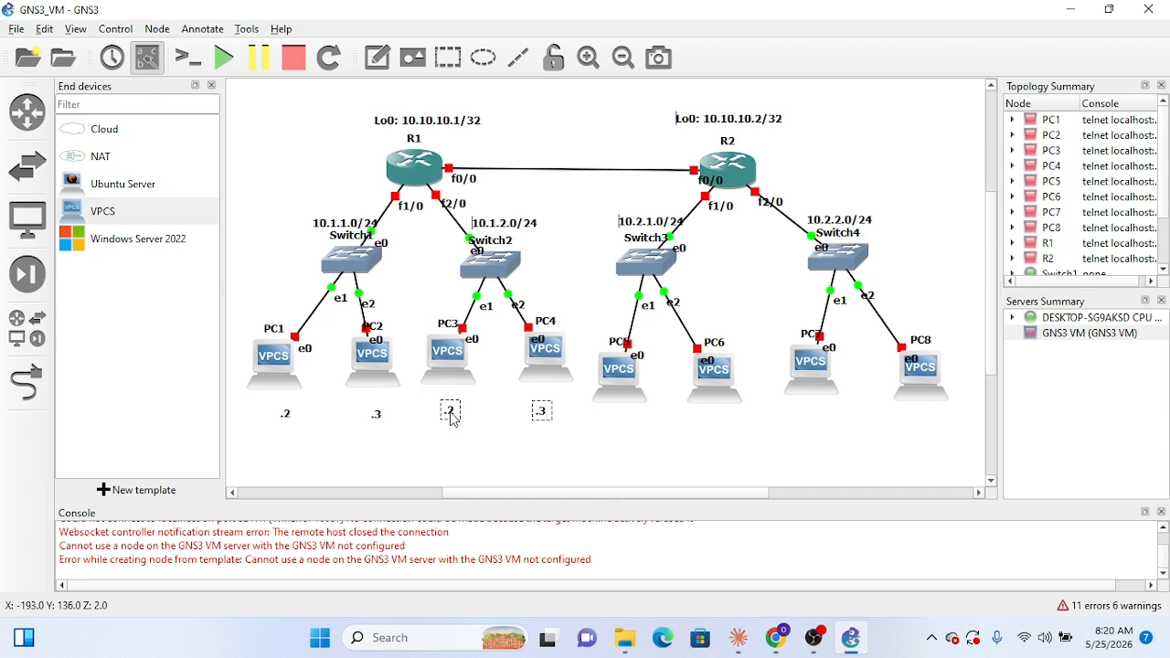
pyautogui.rightClick(542, 413)
pyautogui.click(569, 422)
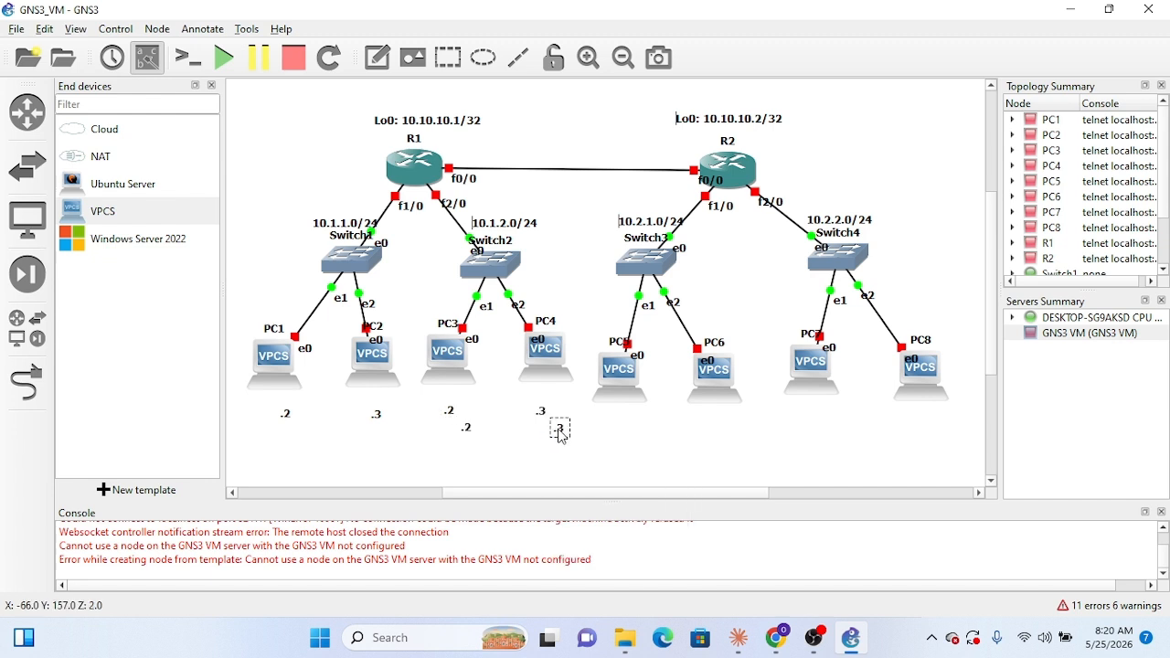
pyautogui.click(559, 430)
pyautogui.keyDown('ctrl'); pyautogui.click(470, 431); pyautogui.keyUp('ctrl')
pyautogui.moveTo(561, 431); pyautogui.dragTo(642, 419)
pyautogui.click(598, 424)
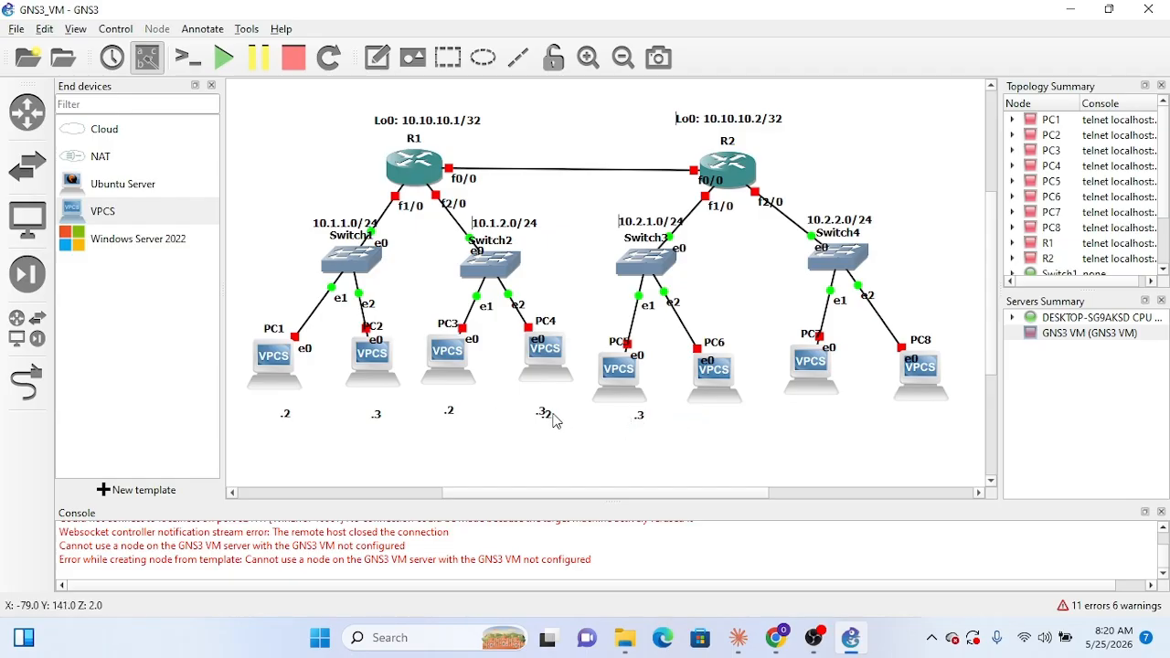
pyautogui.click(552, 414)
pyautogui.keyDown('ctrl'); pyautogui.click(642, 425); pyautogui.keyUp('ctrl')
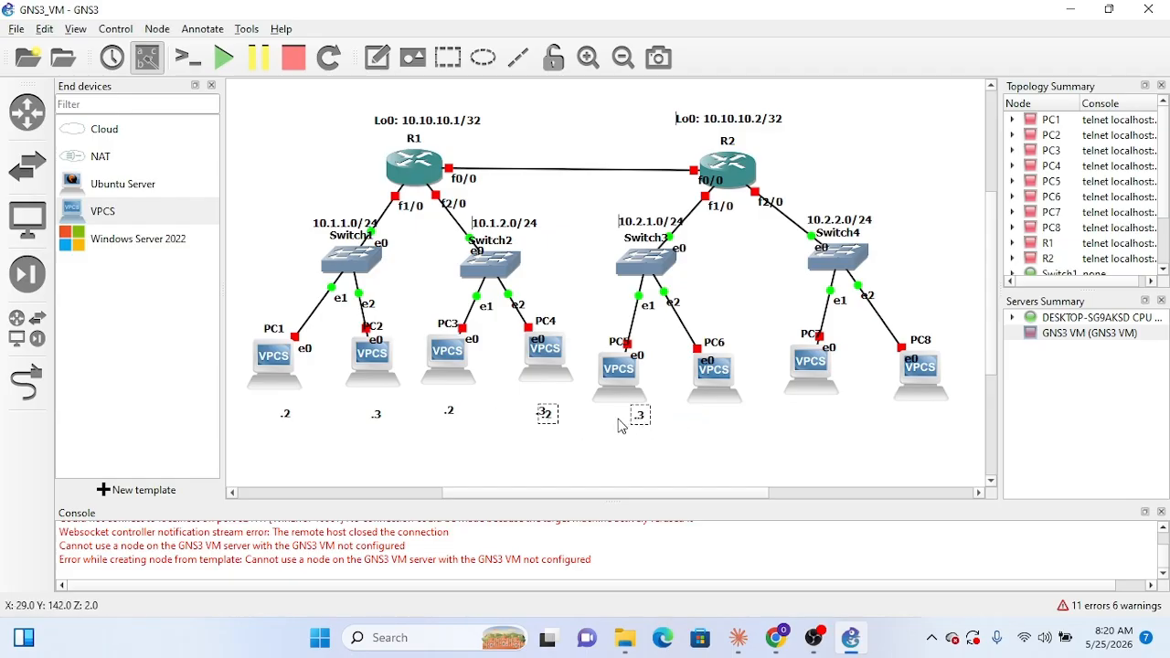
pyautogui.moveTo(643, 425); pyautogui.dragTo(719, 427)
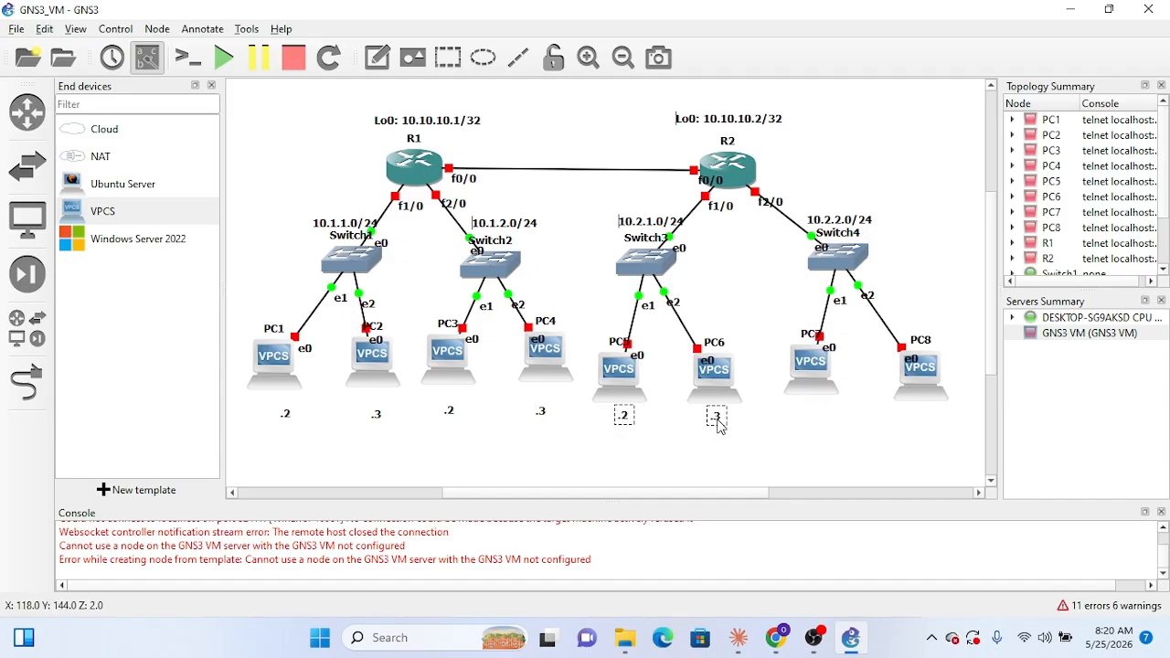
pyautogui.click(633, 438)
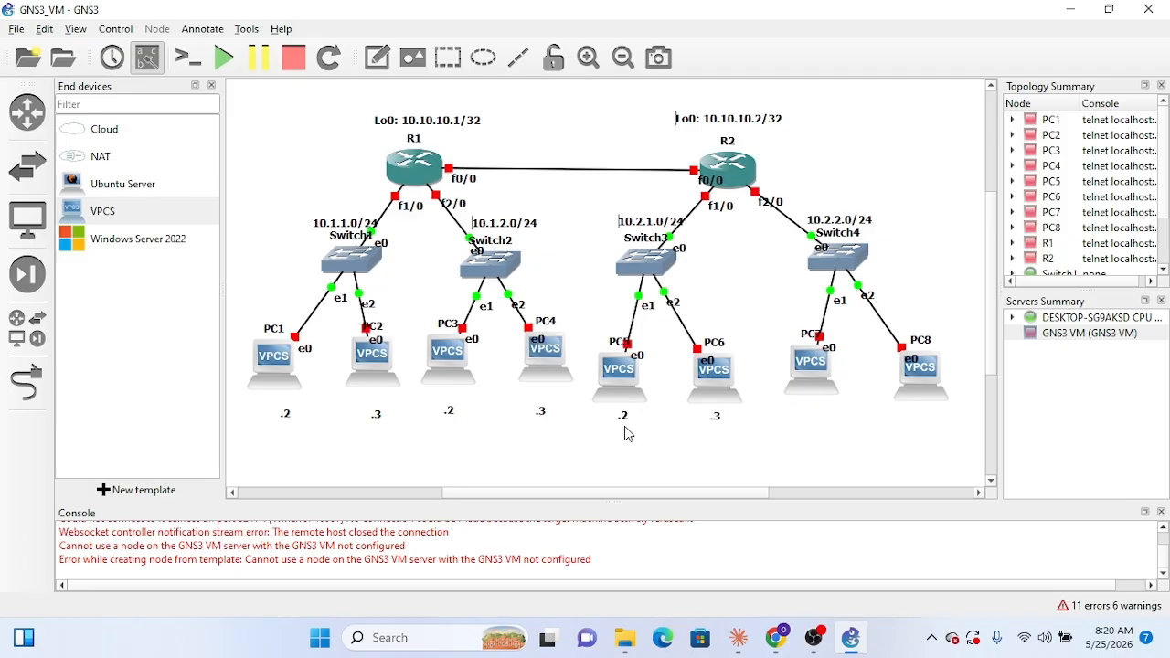
# Step: Duplicate the ".2" and ".3" notes of PC5 and PC6 together and place the copies below PC7 and PC8
pyautogui.click(625, 421)
pyautogui.rightClick(714, 417)
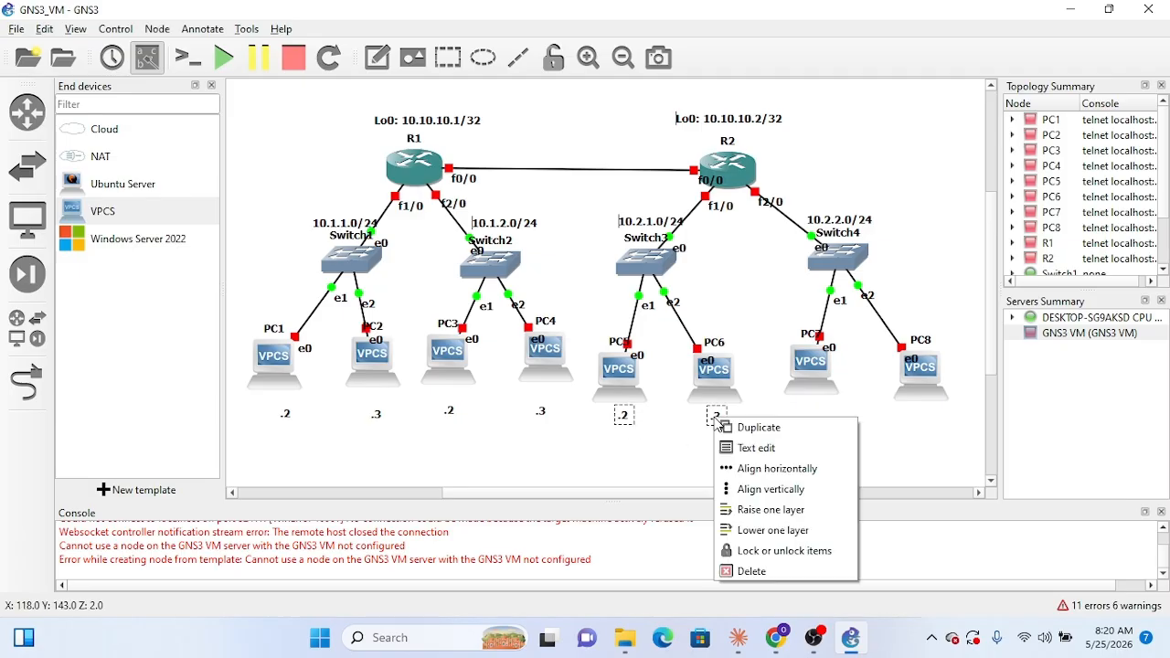
pyautogui.click(741, 429)
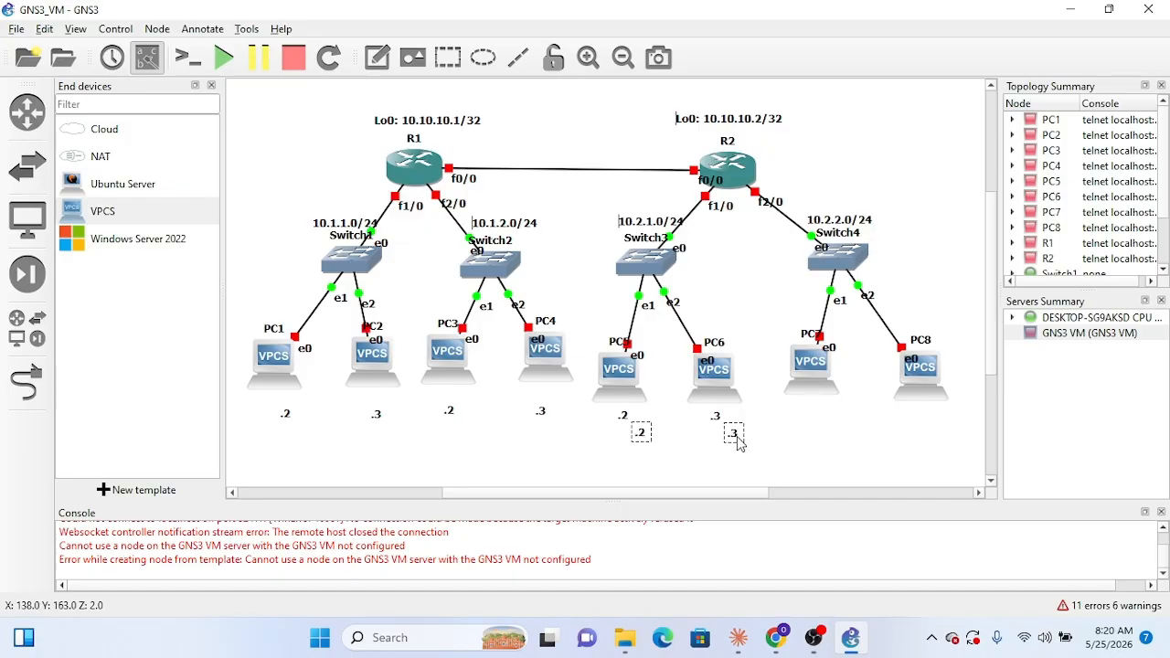
pyautogui.moveTo(741, 444); pyautogui.dragTo(919, 427)
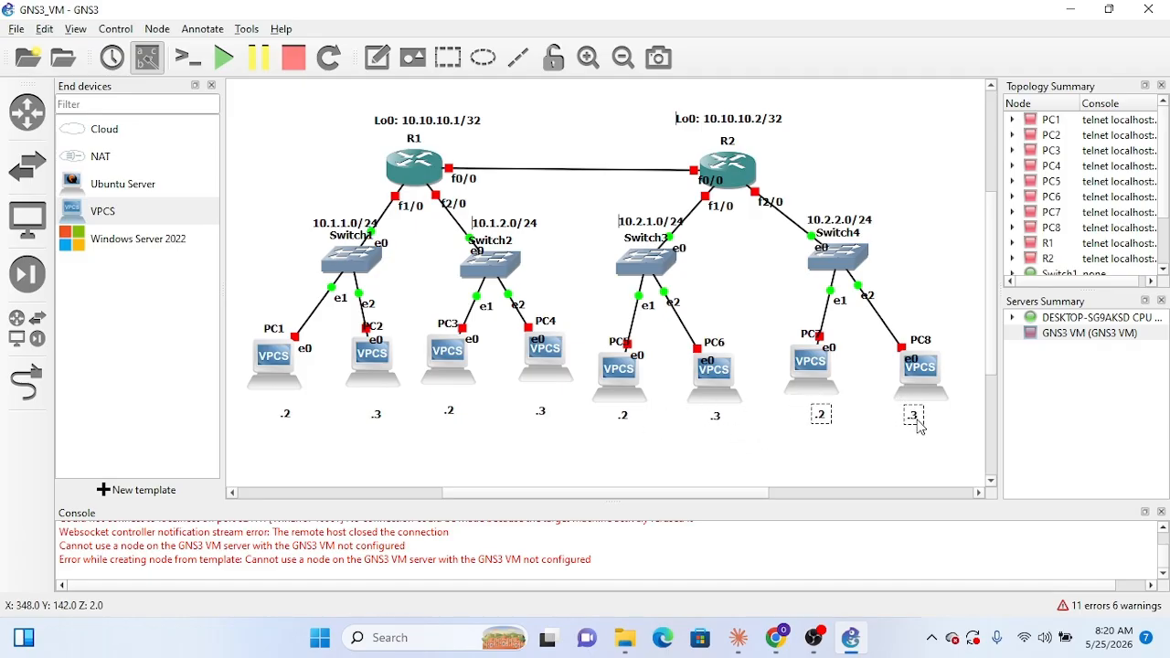
pyautogui.click(773, 471)
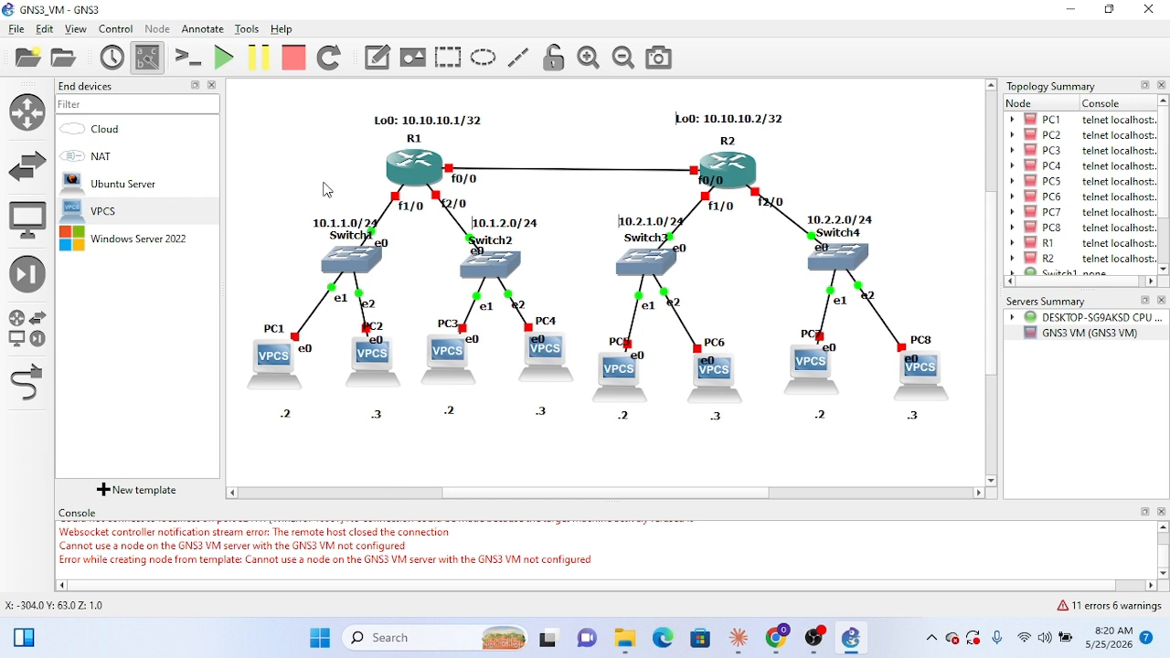
# Step: Start all devices in the topology and open the console of R1
pyautogui.click(224, 57)
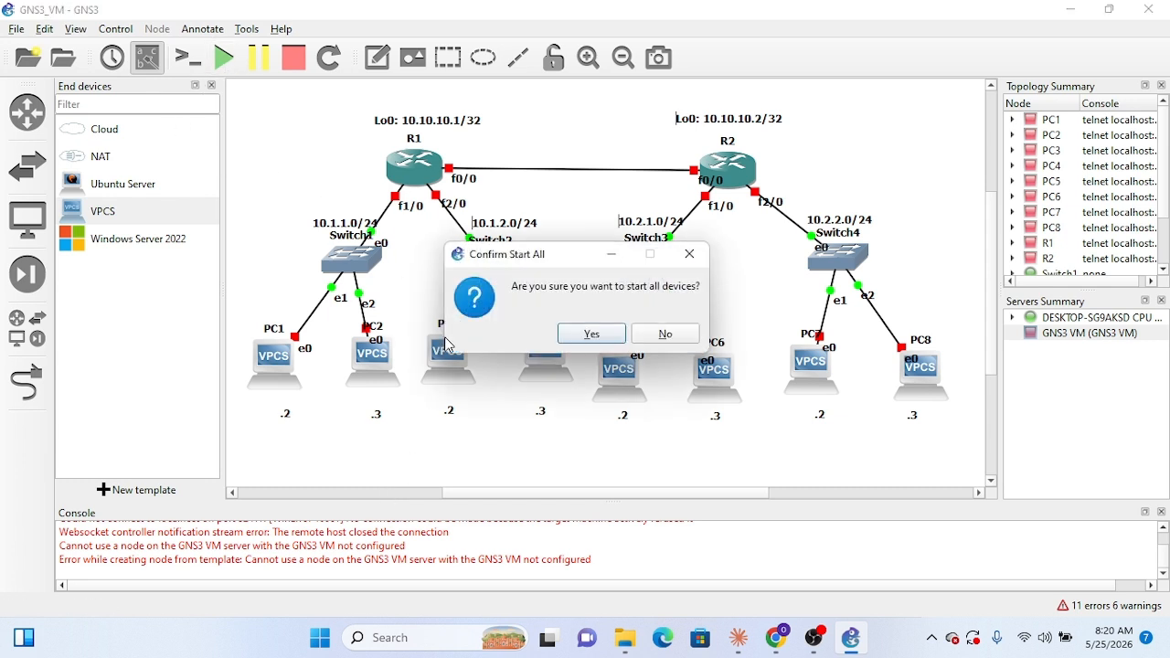
pyautogui.click(599, 335)
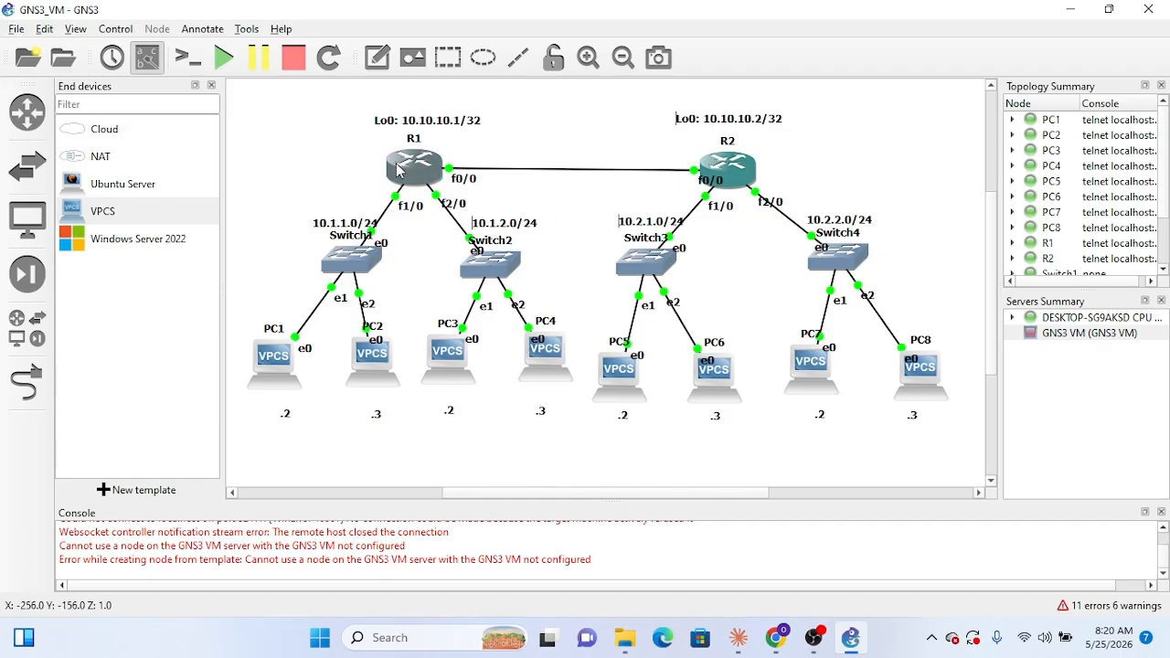
pyautogui.rightClick(427, 172)
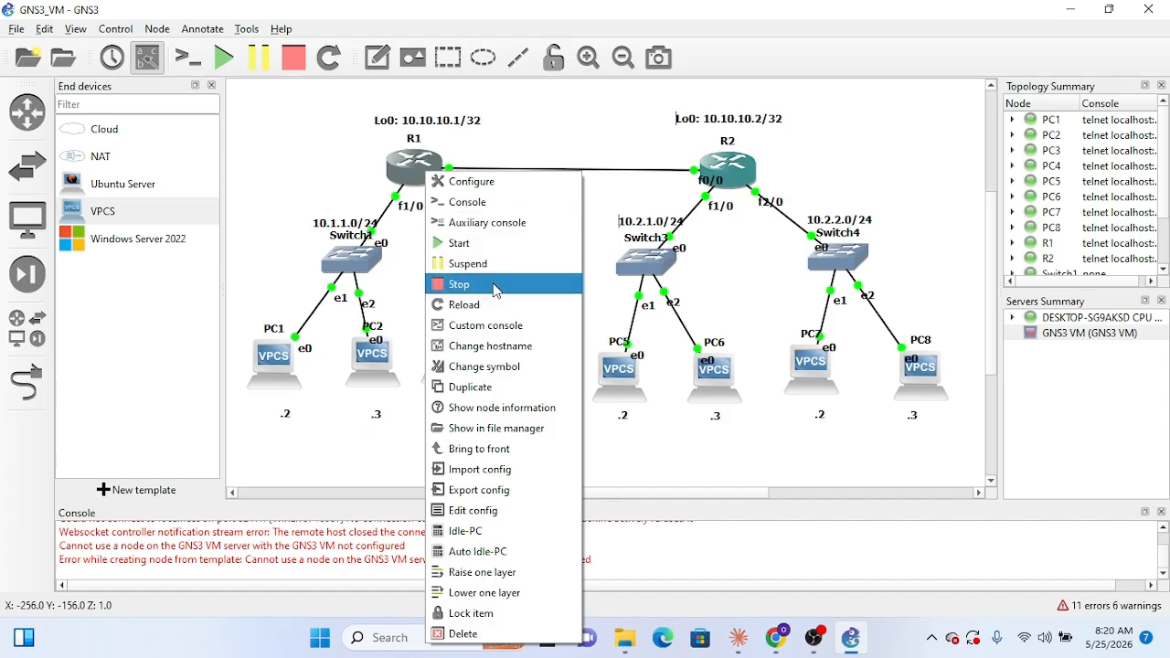
pyautogui.click(500, 202)
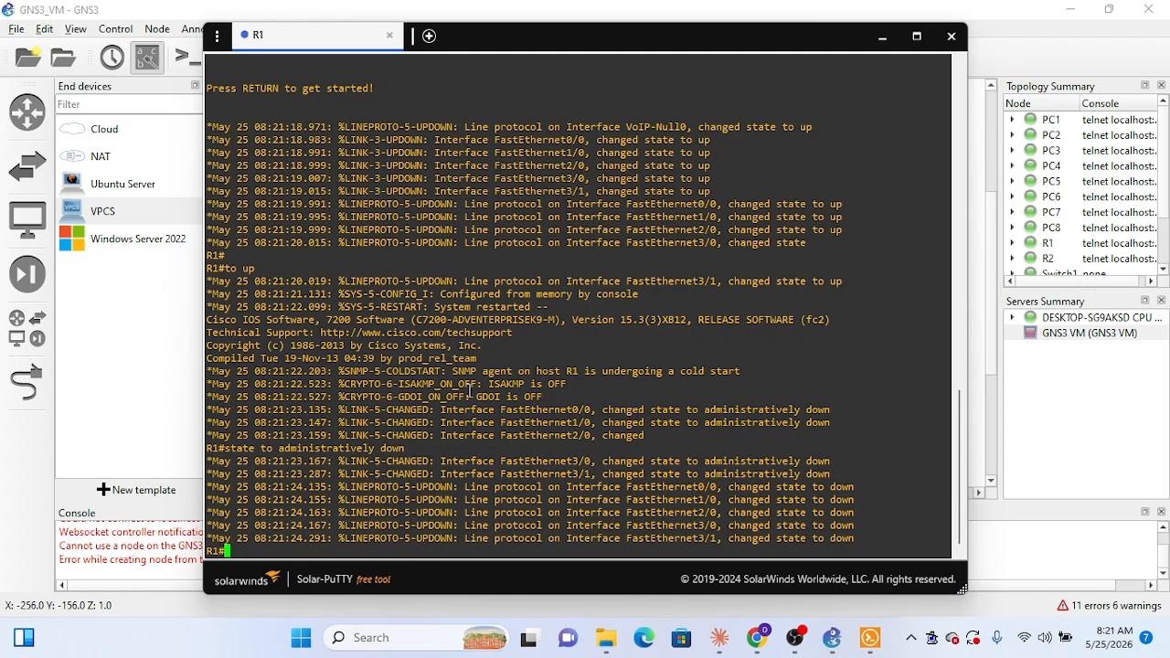
# Step: Enter global configuration mode on R1 with the commands en and conf t
pyautogui.write('en')
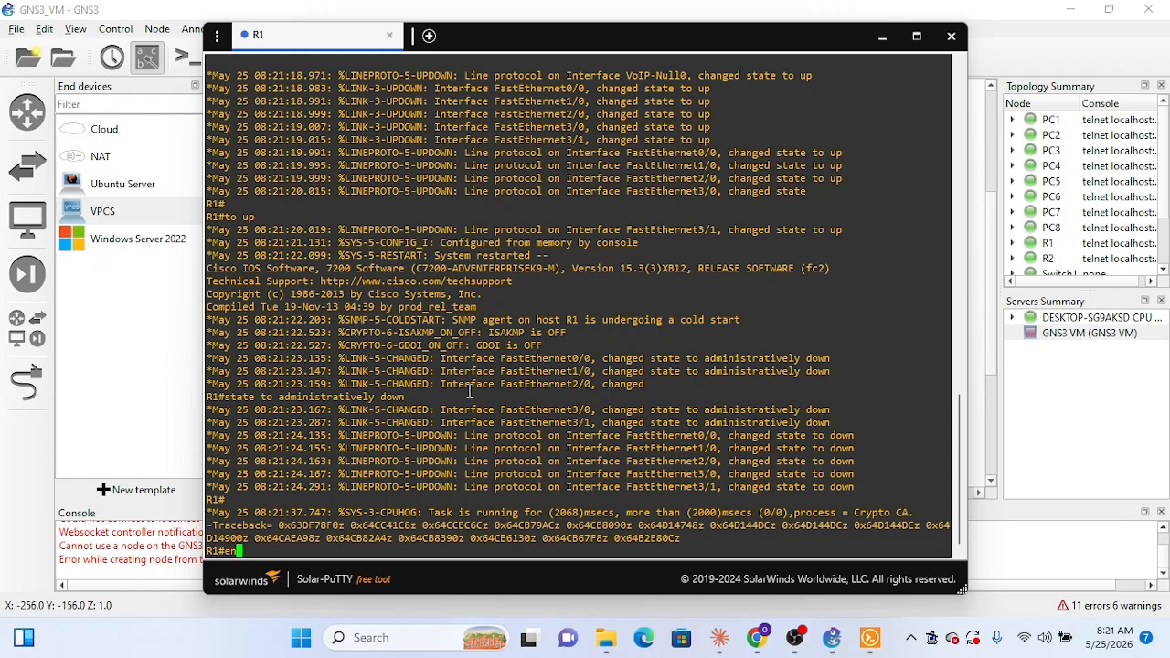
pyautogui.press('Return')
pyautogui.write('conf t')
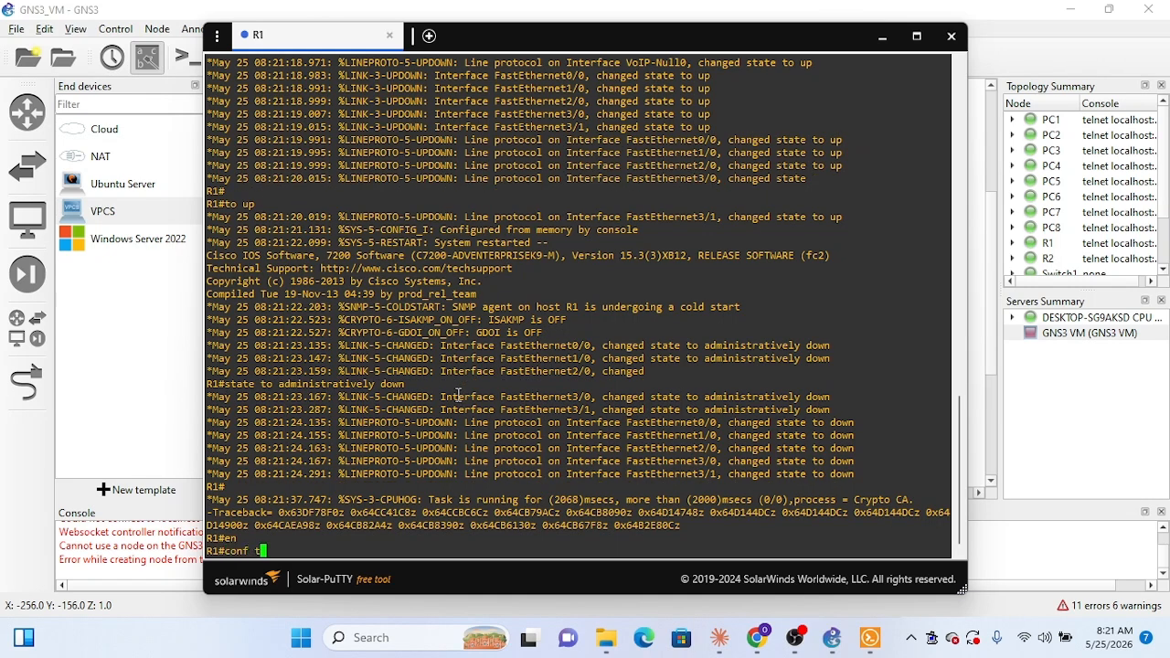
pyautogui.press('Return')
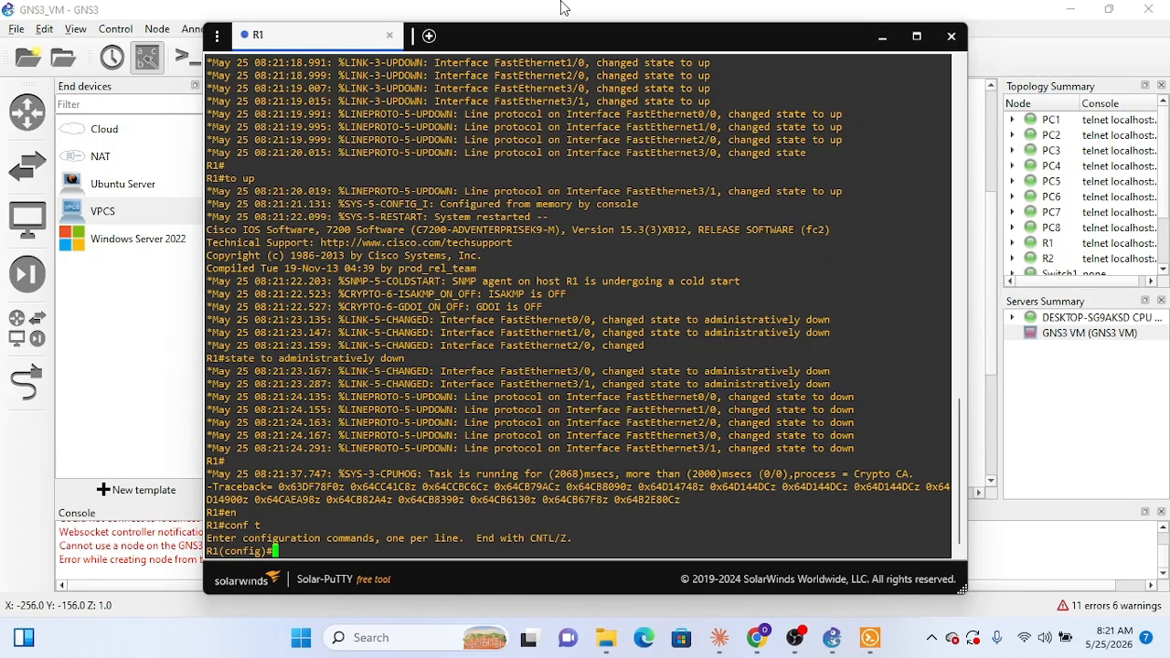
pyautogui.moveTo(600, 39); pyautogui.dragTo(637, 43)
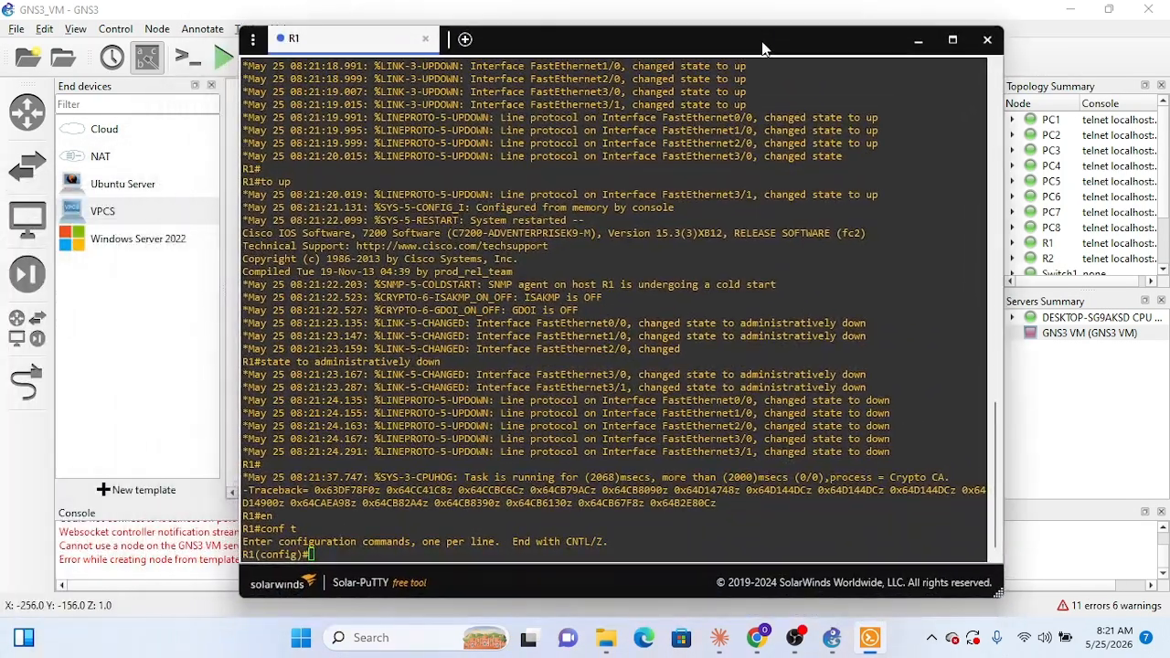
# Step: Review the IP addressing plan, topology diagram and R1 configuration in Claude, then return to R1's console
pyautogui.click(734, 646)
pyautogui.scroll(-5, 576, 434)
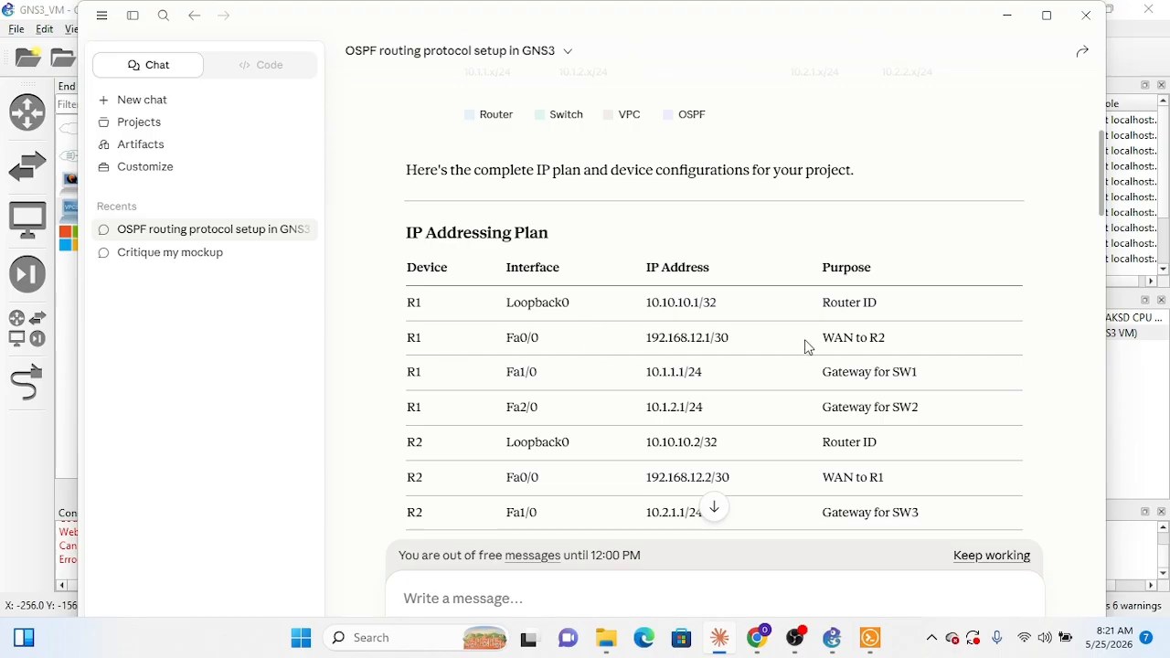
pyautogui.moveTo(406, 346); pyautogui.dragTo(619, 366)
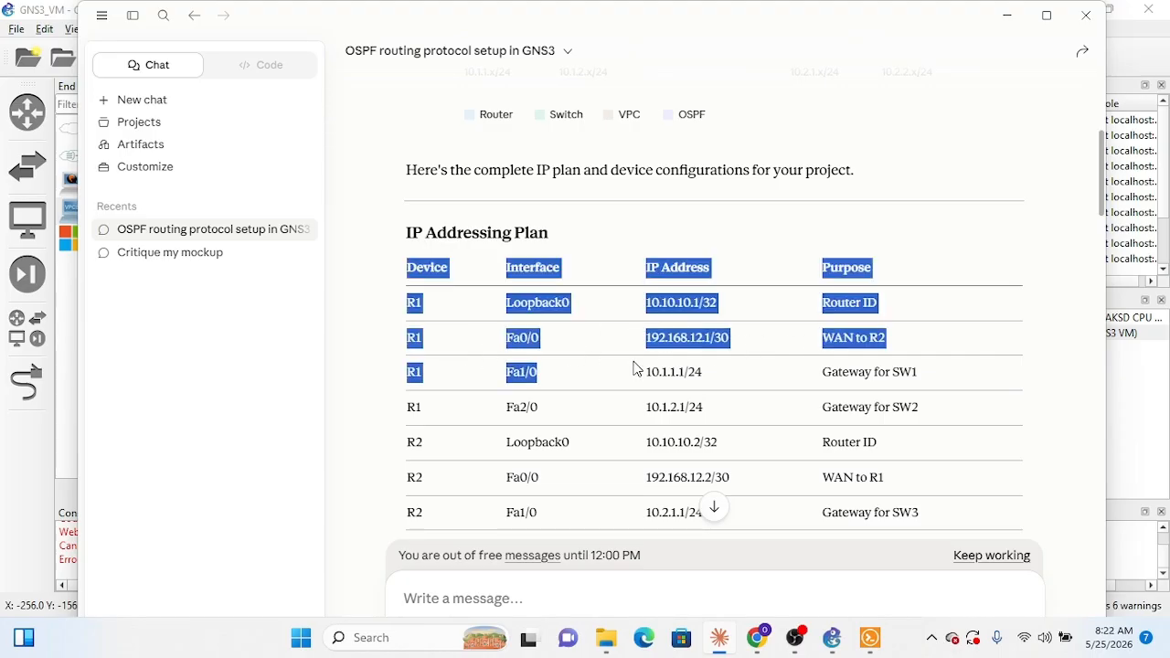
pyautogui.click(936, 348)
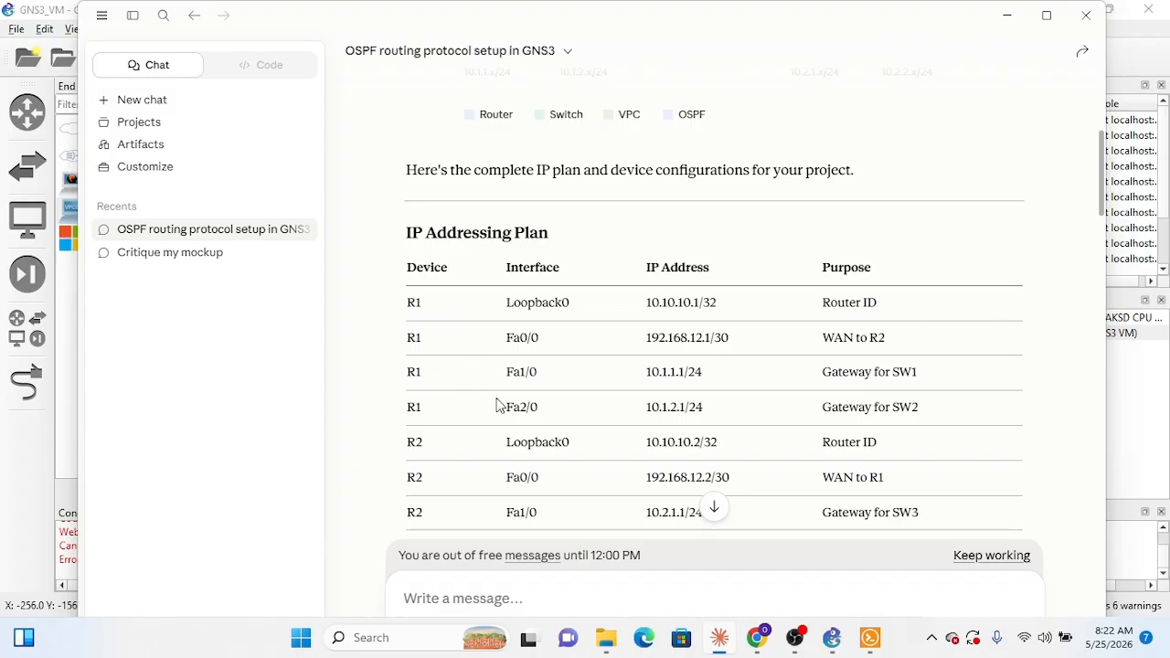
pyautogui.scroll(3, 524, 372)
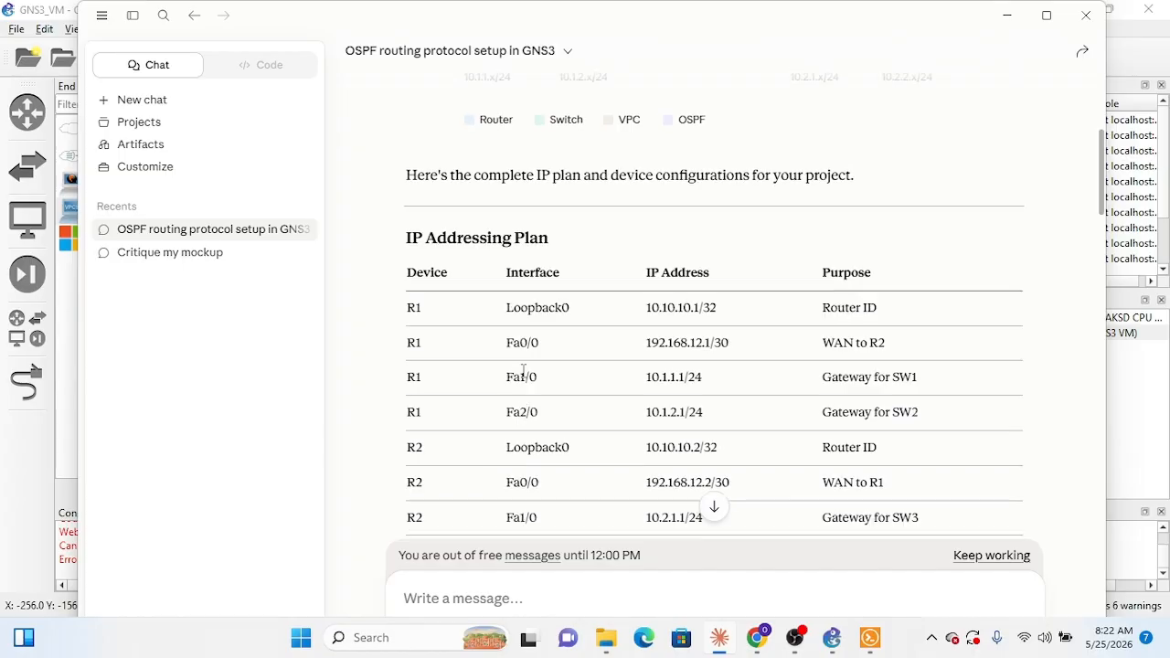
pyautogui.scroll(5, 524, 371)
pyautogui.scroll(-2, 525, 374)
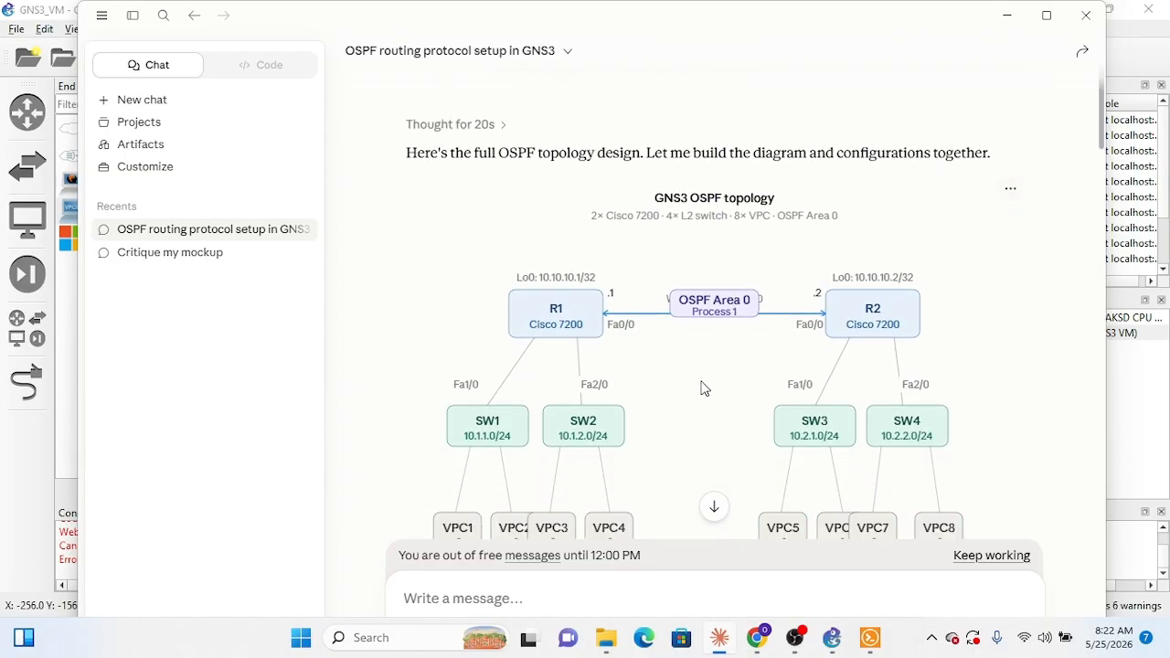
pyautogui.scroll(-5, 700, 384)
pyautogui.scroll(-10, 695, 403)
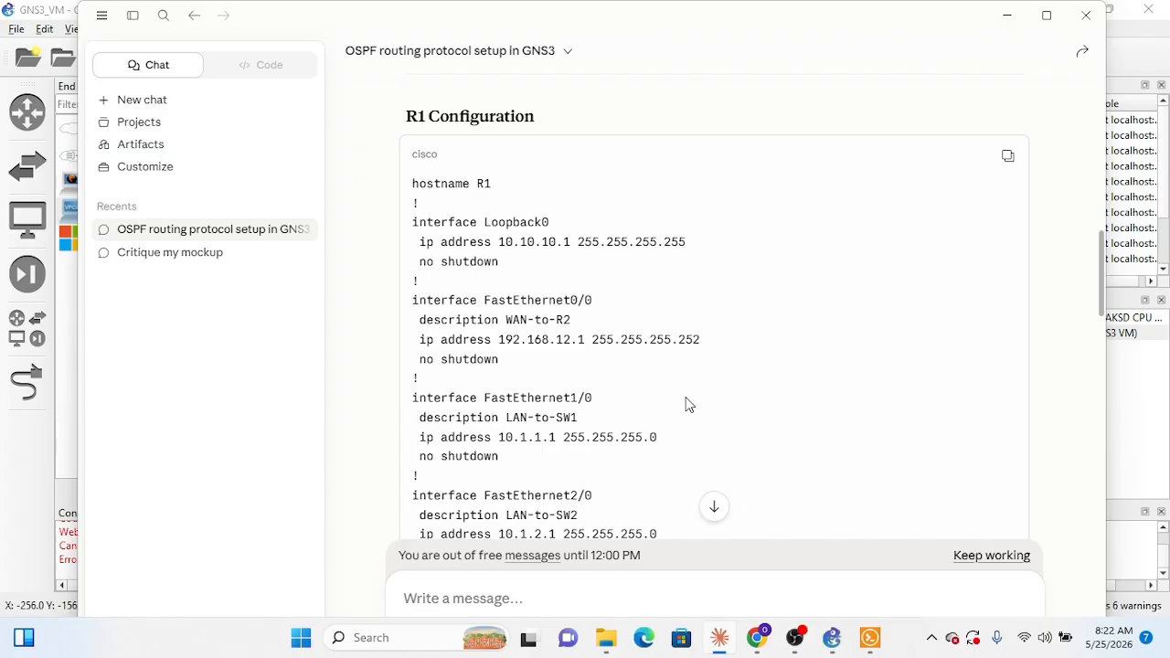
pyautogui.click(1007, 16)
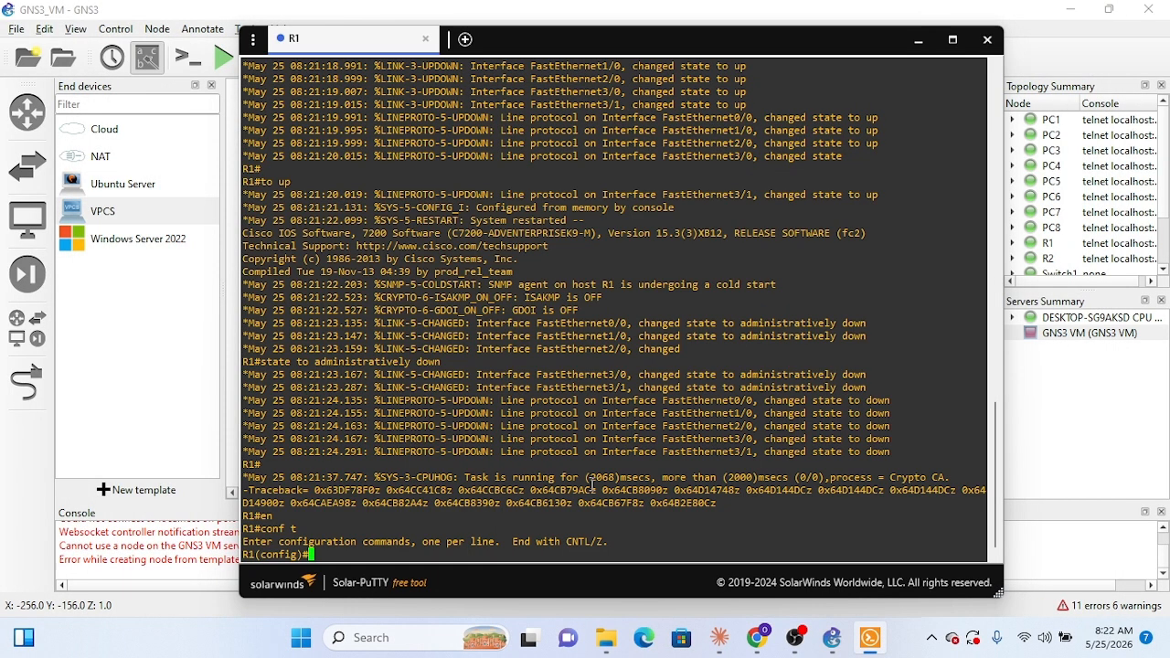
# Step: Enter interface Lo0 on R1 and begin its address command as "ip addr 10.10.10.1 255.255"
pyautogui.write('int Lo0')
pyautogui.press('Return')
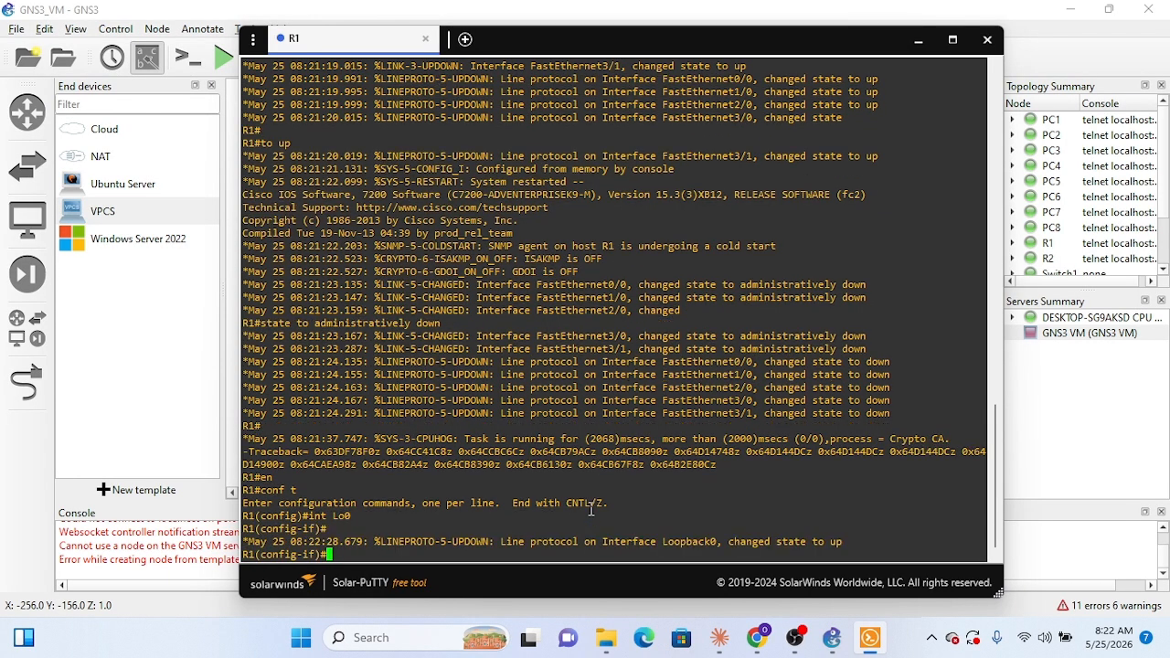
pyautogui.write('ip addr 10.10.10.1')
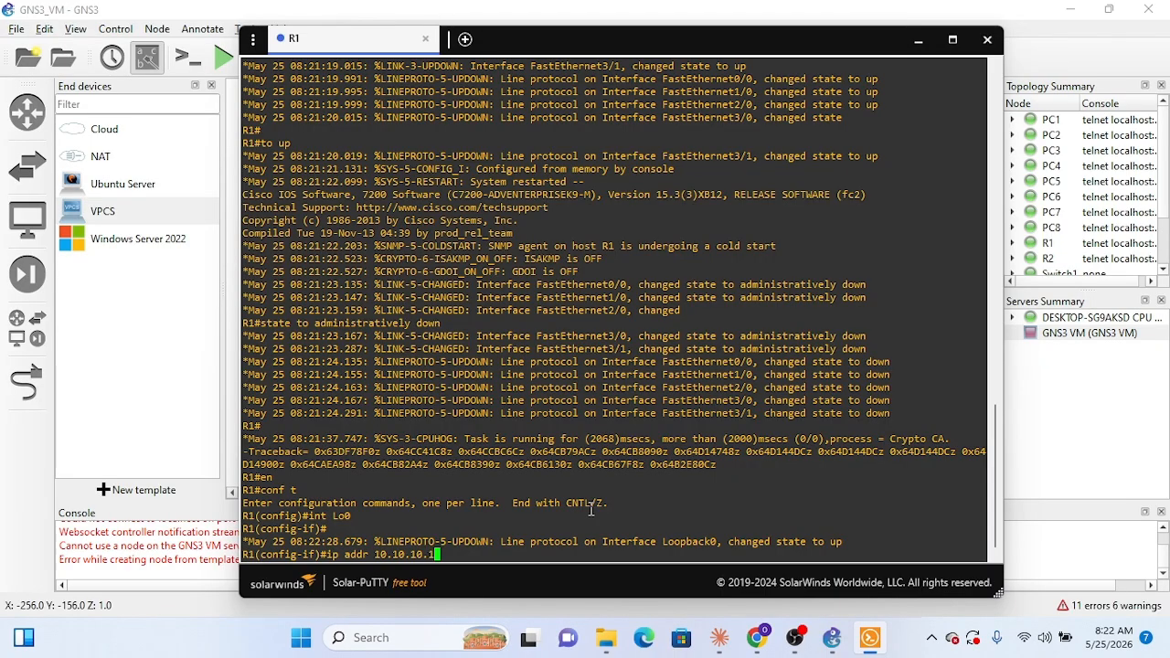
pyautogui.write(' 255.255')
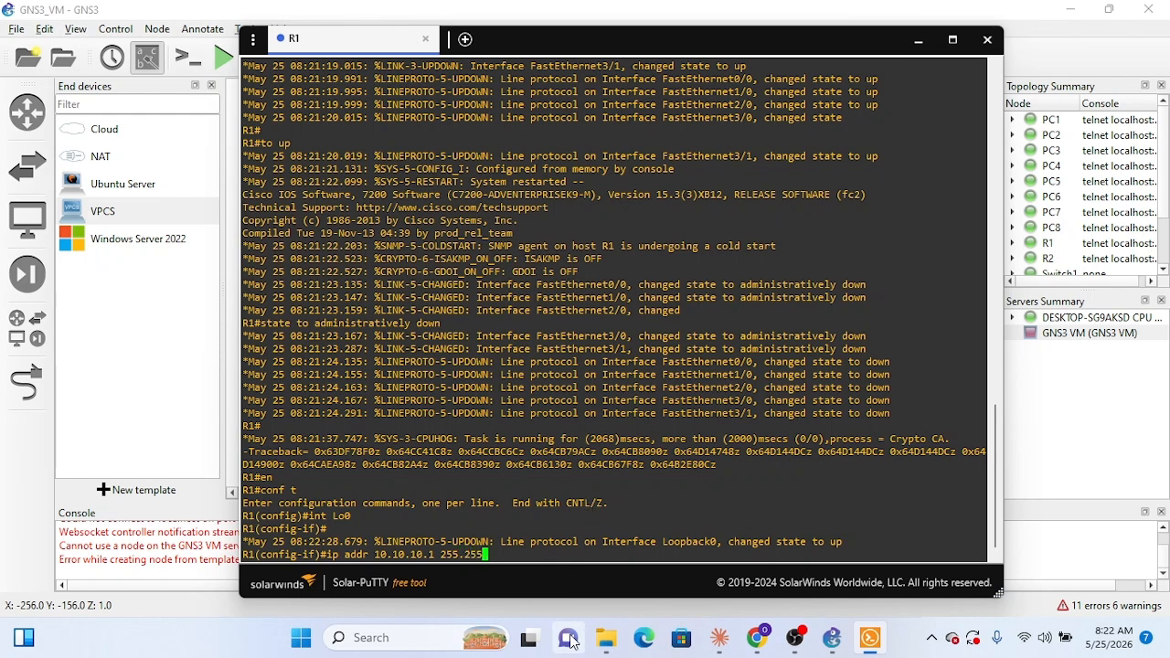
pyautogui.moveTo(608, 645)
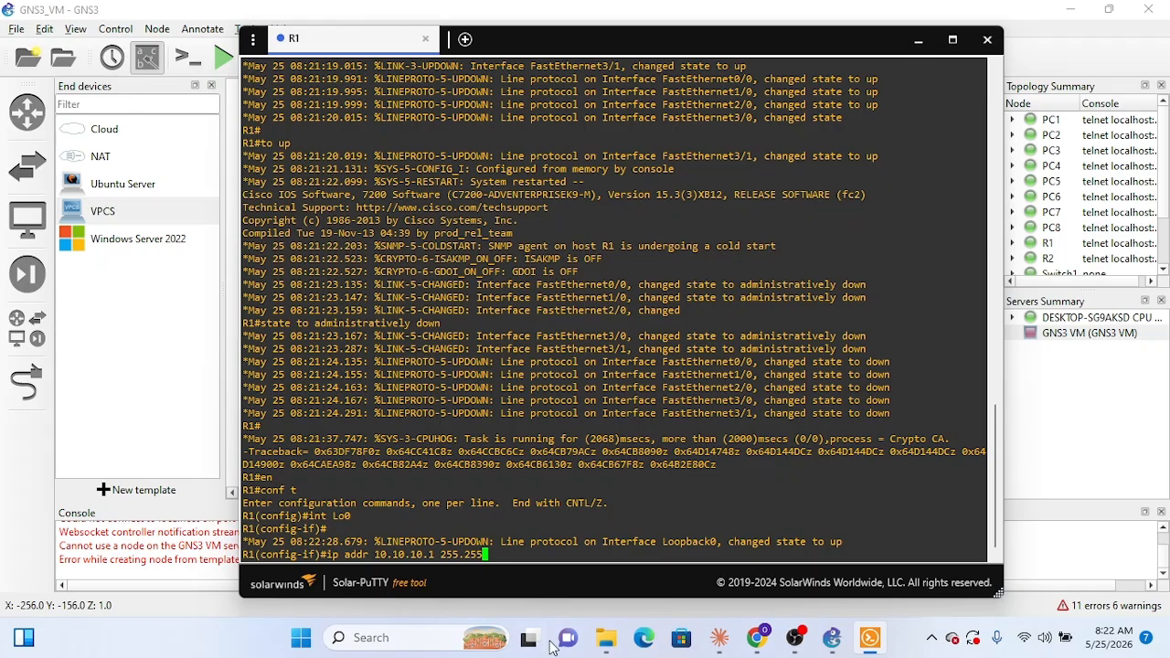
pyautogui.click(766, 646)
pyautogui.click(457, 18)
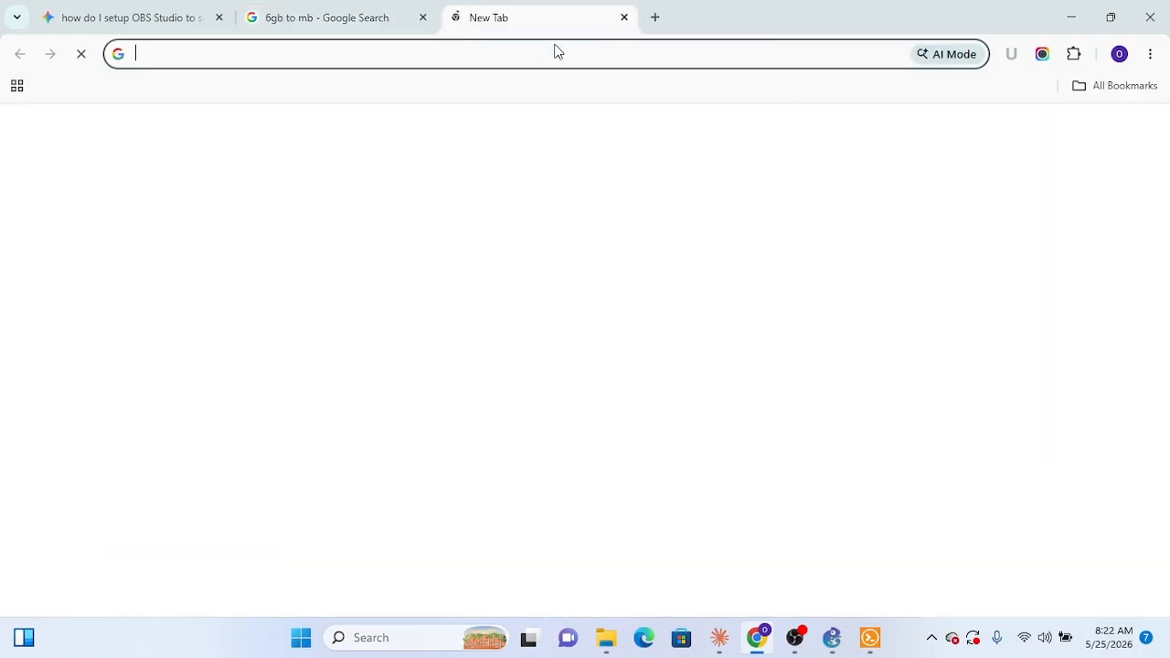
pyautogui.click(577, 54)
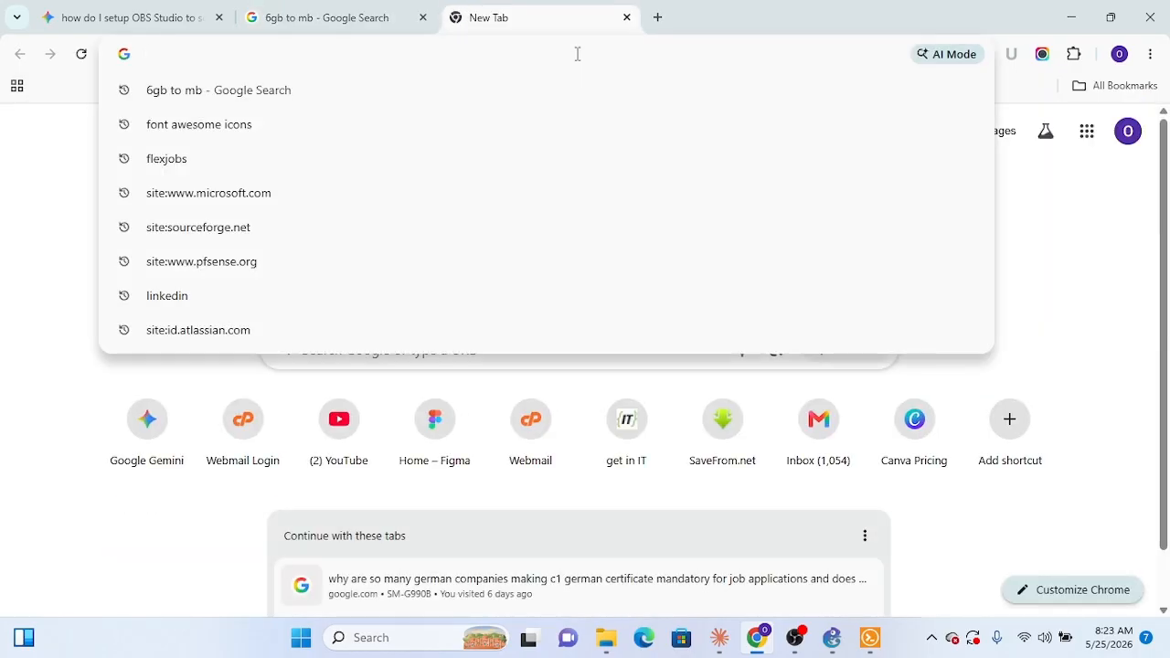
pyautogui.write('dr')
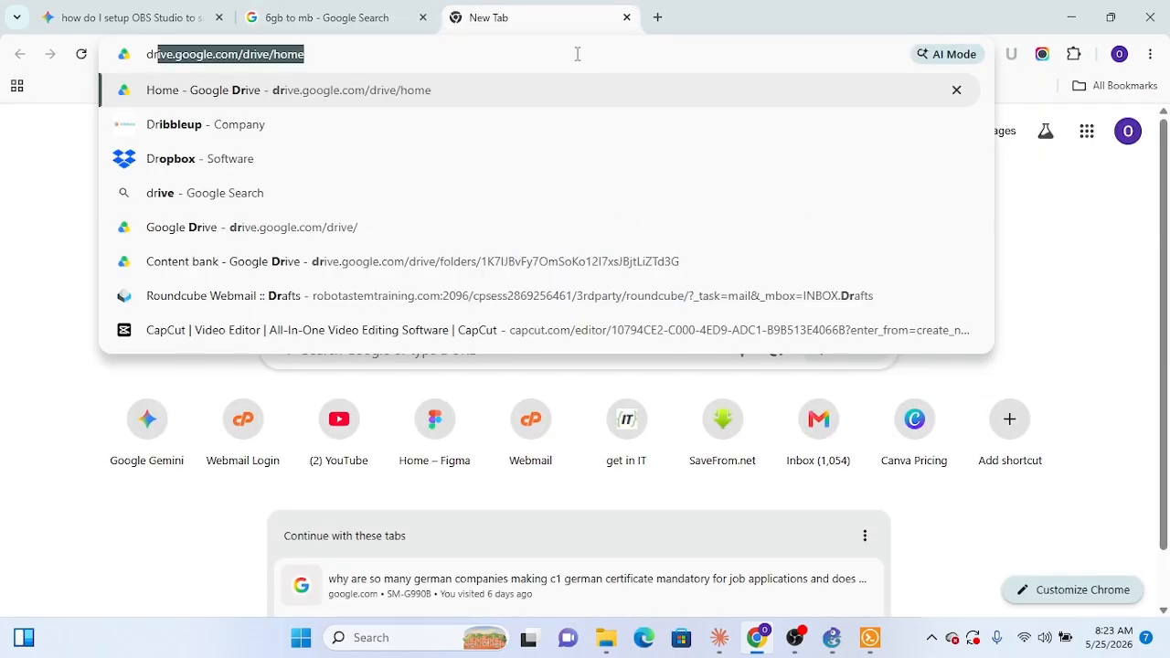
pyautogui.press('Escape')
pyautogui.press('Escape')
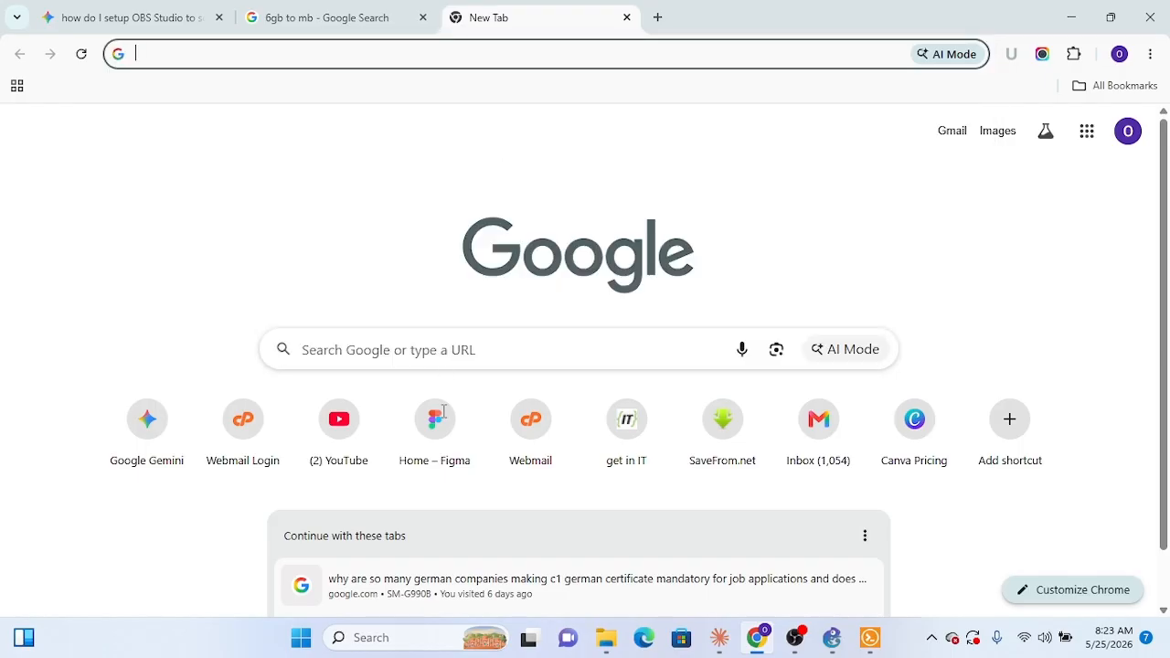
# Step: Minimize the browser window, then find and open Paint
pyautogui.click(387, 638)
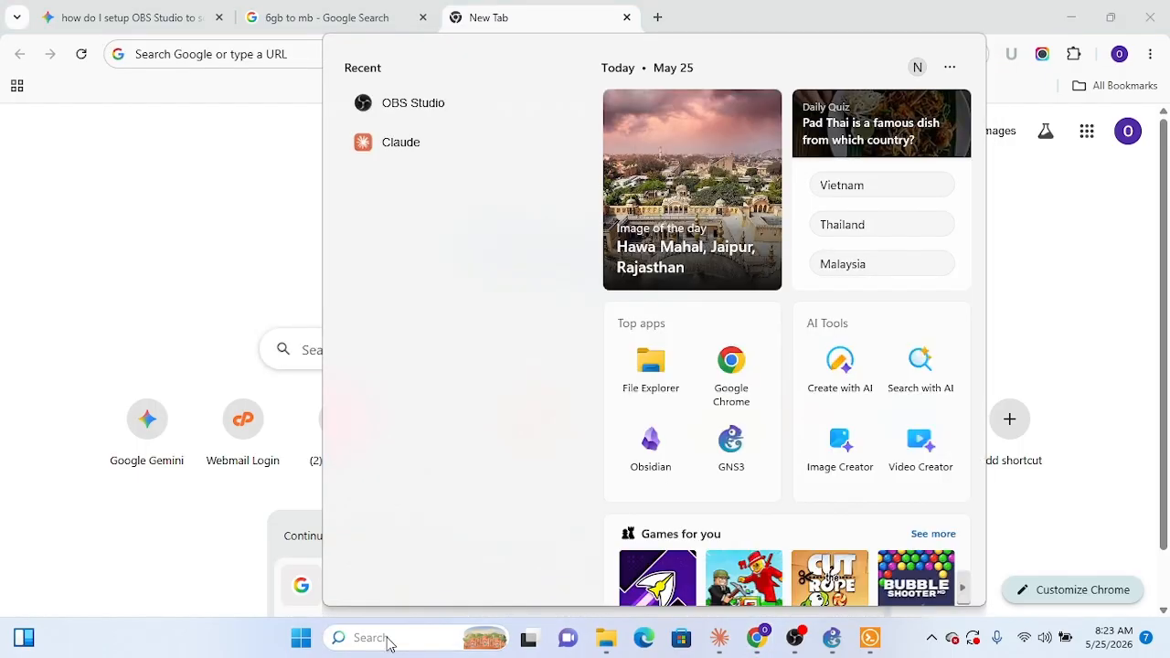
pyautogui.click(36, 348)
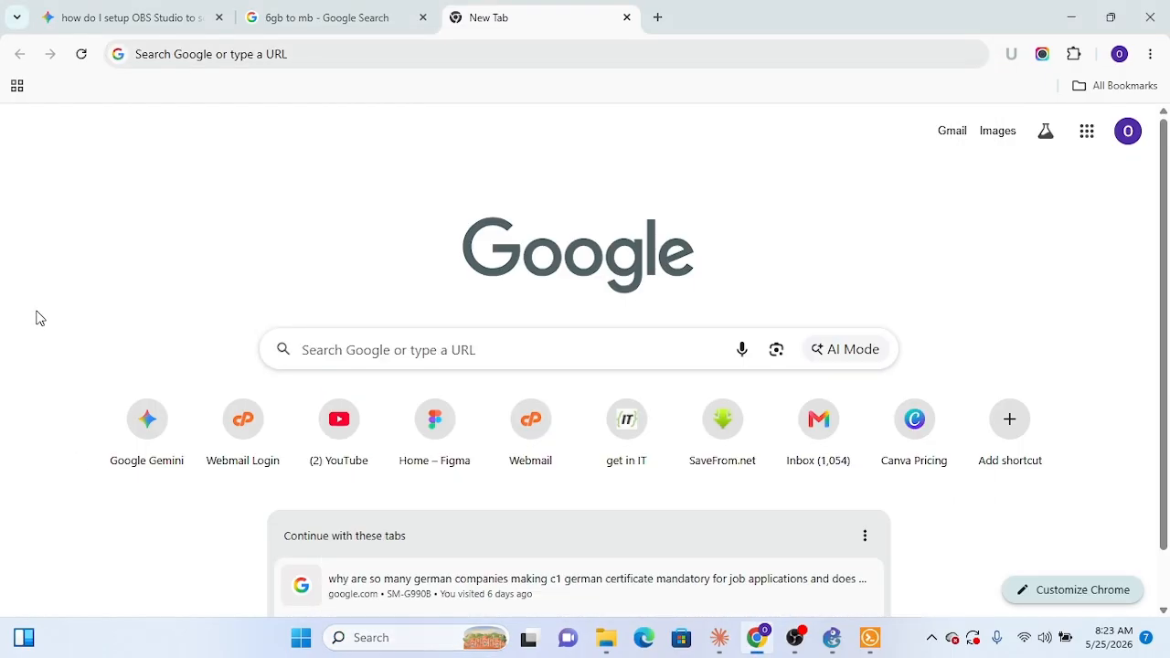
pyautogui.click(1068, 20)
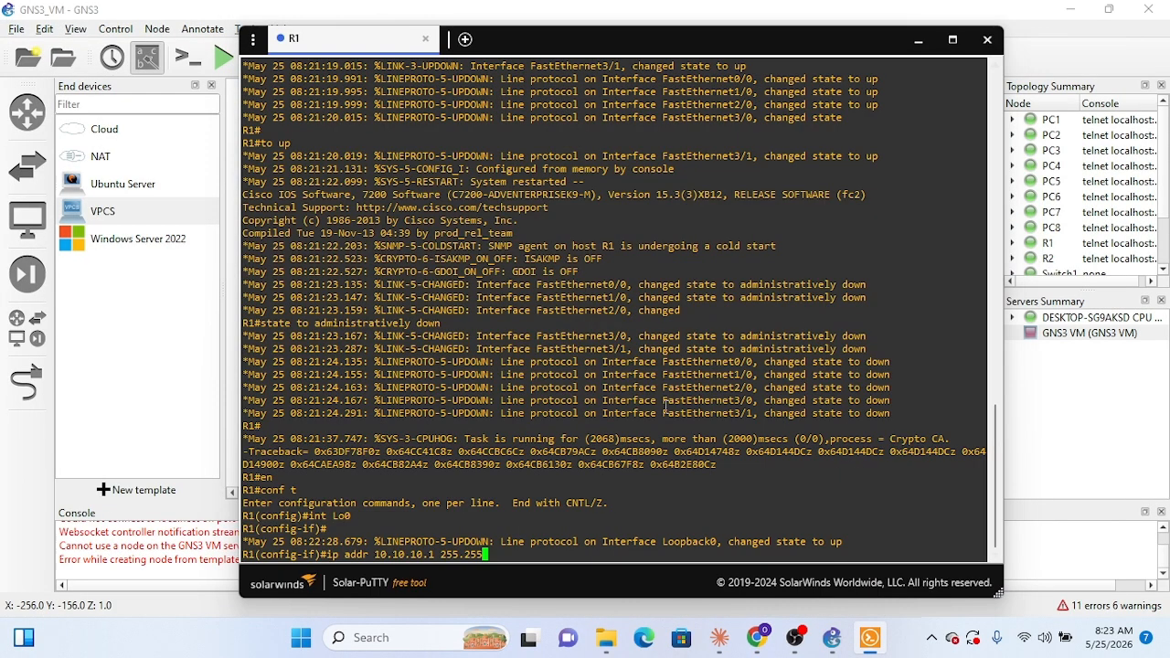
pyautogui.click(421, 647)
pyautogui.write('paint')
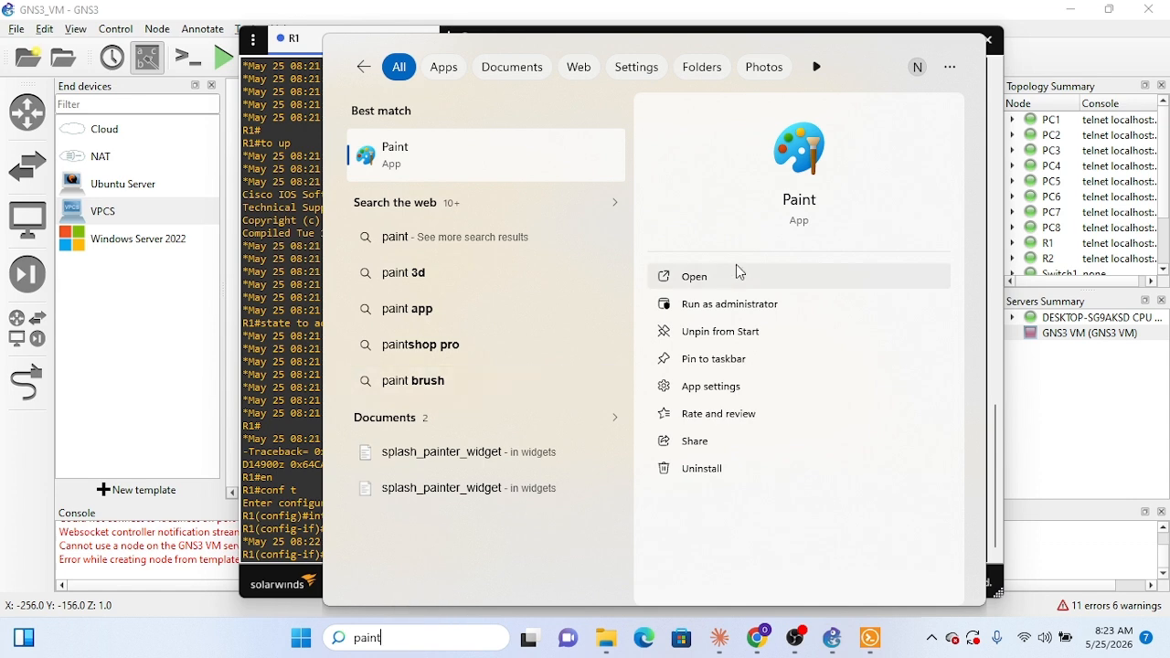
pyautogui.click(739, 275)
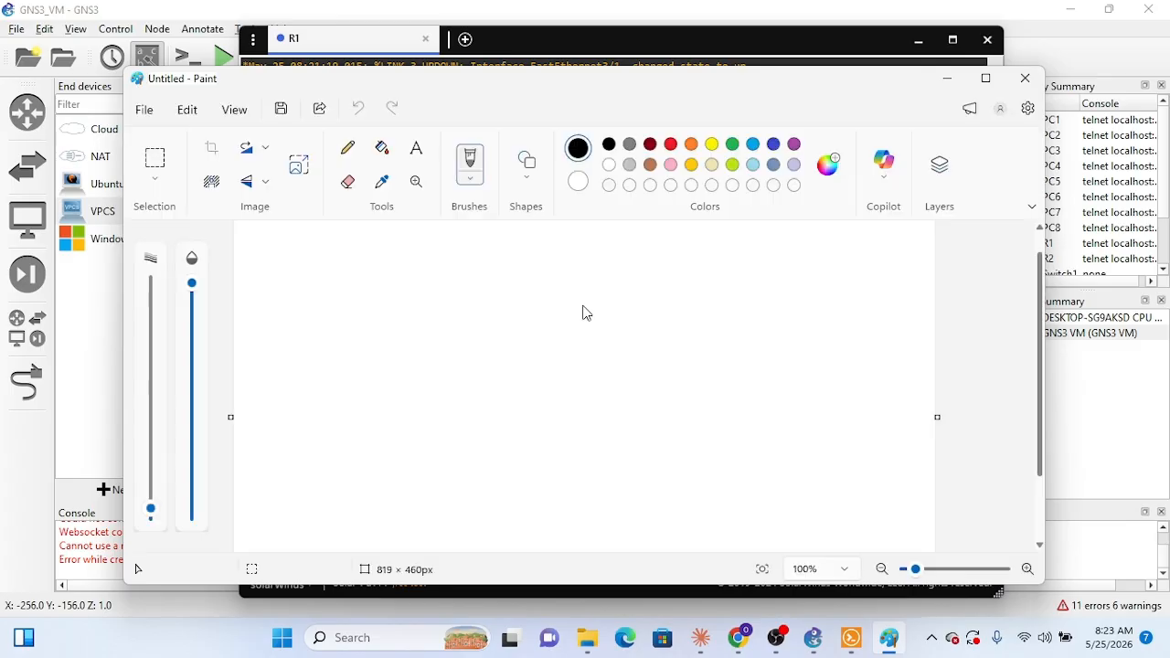
# Step: Draw a freehand table outline with the Pencil: one vertical edge and three long horizontal lines
pyautogui.click(348, 155)
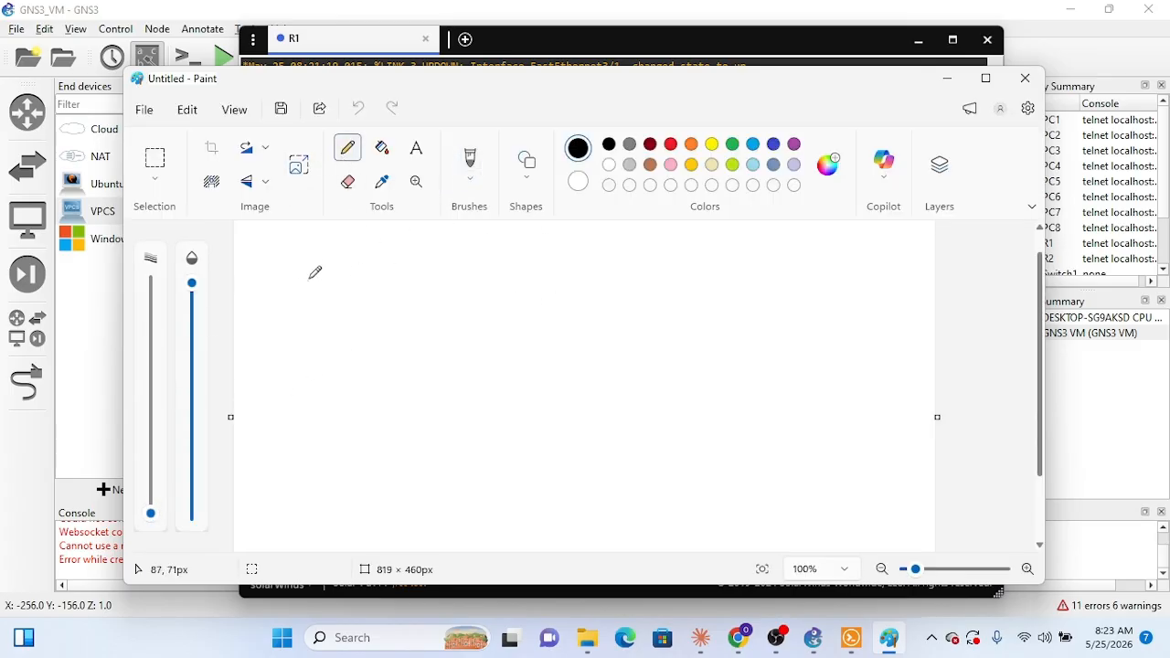
pyautogui.moveTo(311, 274); pyautogui.dragTo(289, 359)
pyautogui.hotkey('ctrl', 'z')
pyautogui.moveTo(348, 275); pyautogui.dragTo(330, 422)
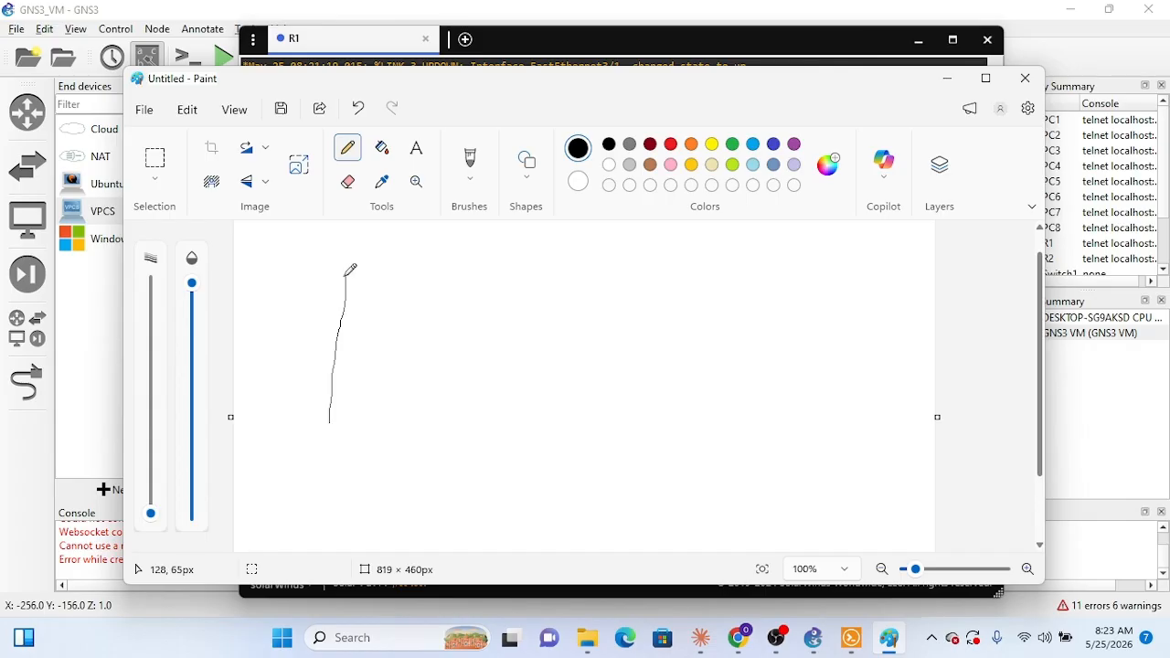
pyautogui.moveTo(345, 274); pyautogui.dragTo(945, 218)
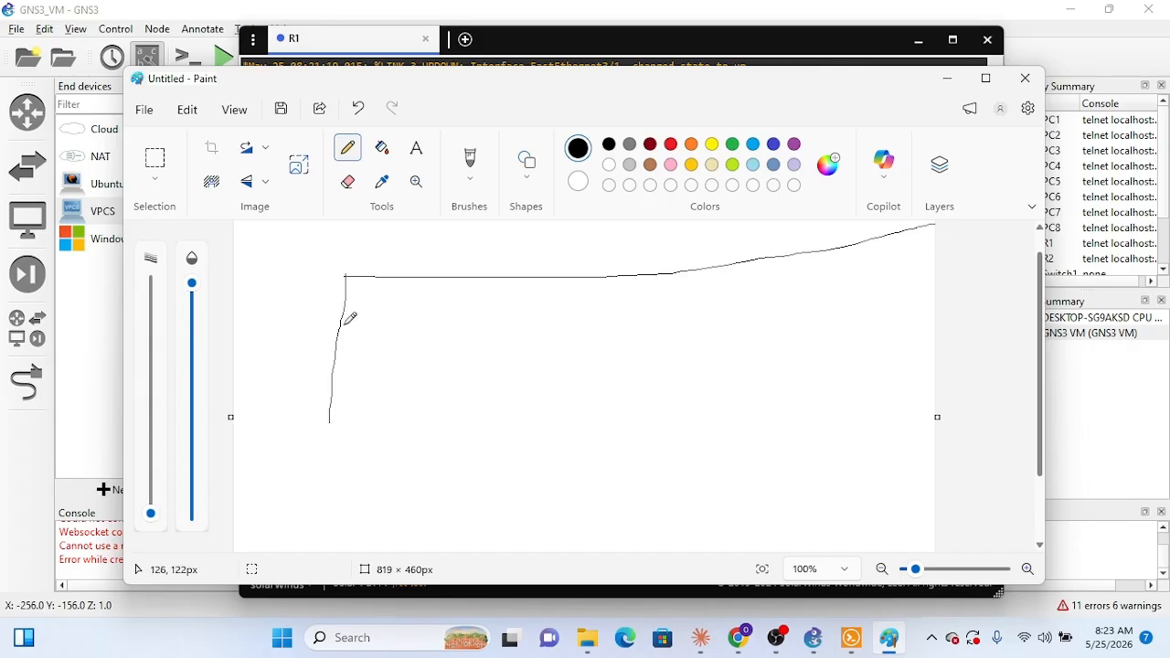
pyautogui.moveTo(348, 331); pyautogui.dragTo(942, 316)
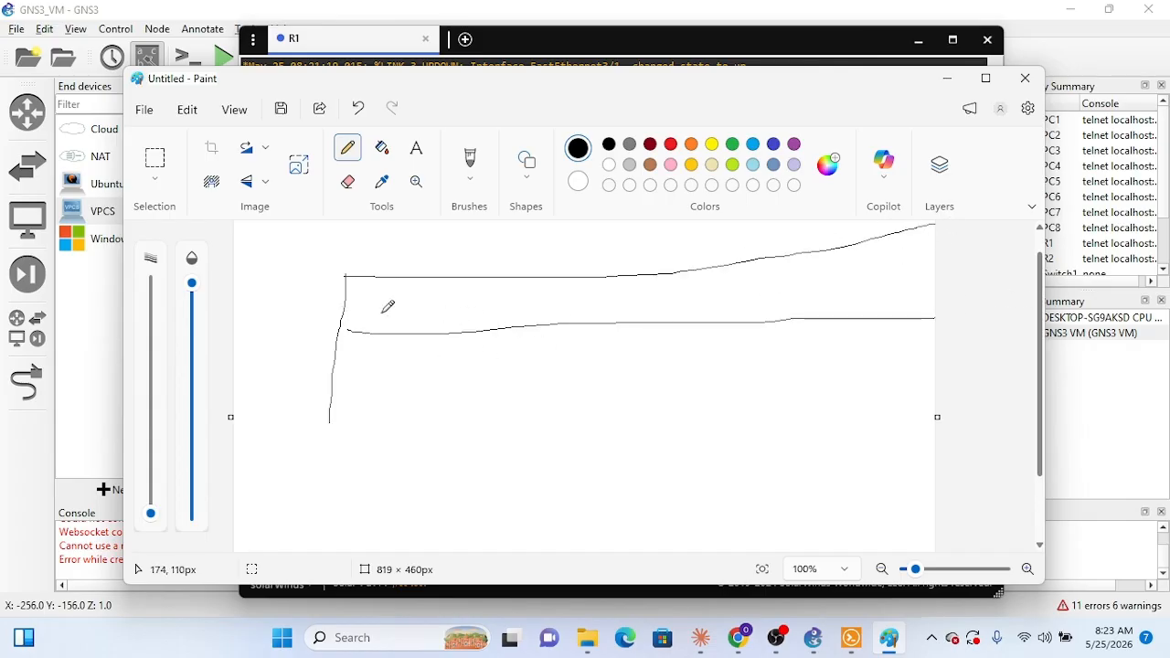
pyautogui.moveTo(332, 407); pyautogui.dragTo(1035, 367)
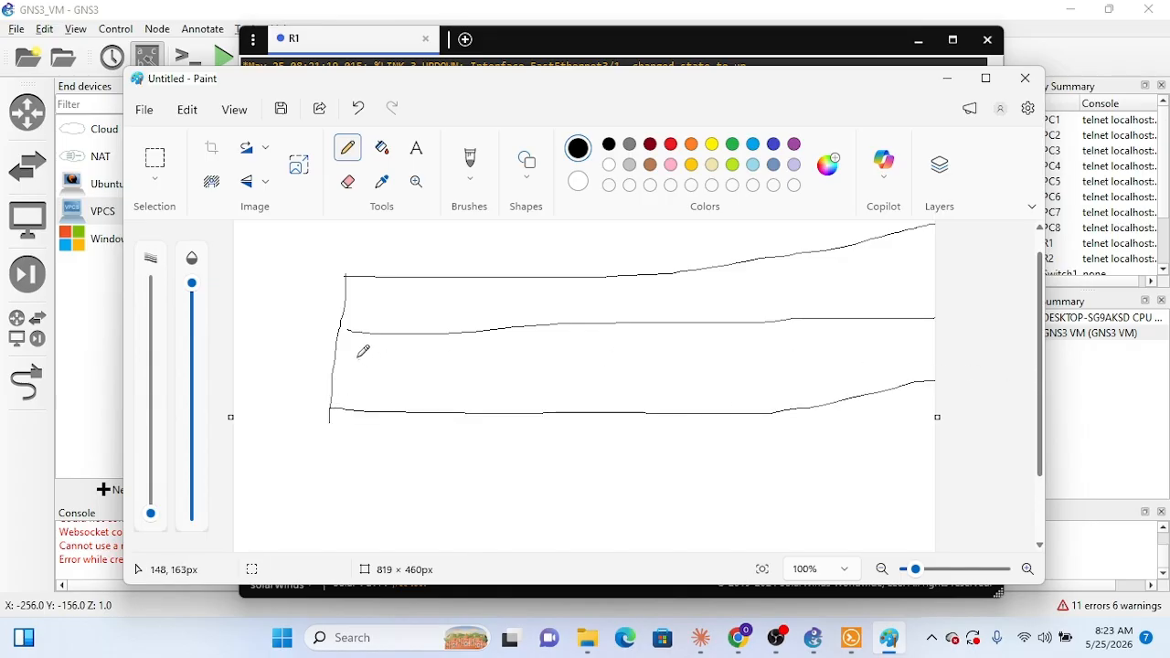
# Step: Label the two table rows h and Sn and draw a vertical divider after the labels
pyautogui.moveTo(362, 291); pyautogui.dragTo(385, 327)
pyautogui.moveTo(369, 367)
pyautogui.mouseDown()
pyautogui.moveTo(354, 402)
pyautogui.moveTo(384, 377)
pyautogui.moveTo(395, 403)
pyautogui.mouseUp()
pyautogui.moveTo(429, 278); pyautogui.dragTo(421, 418)
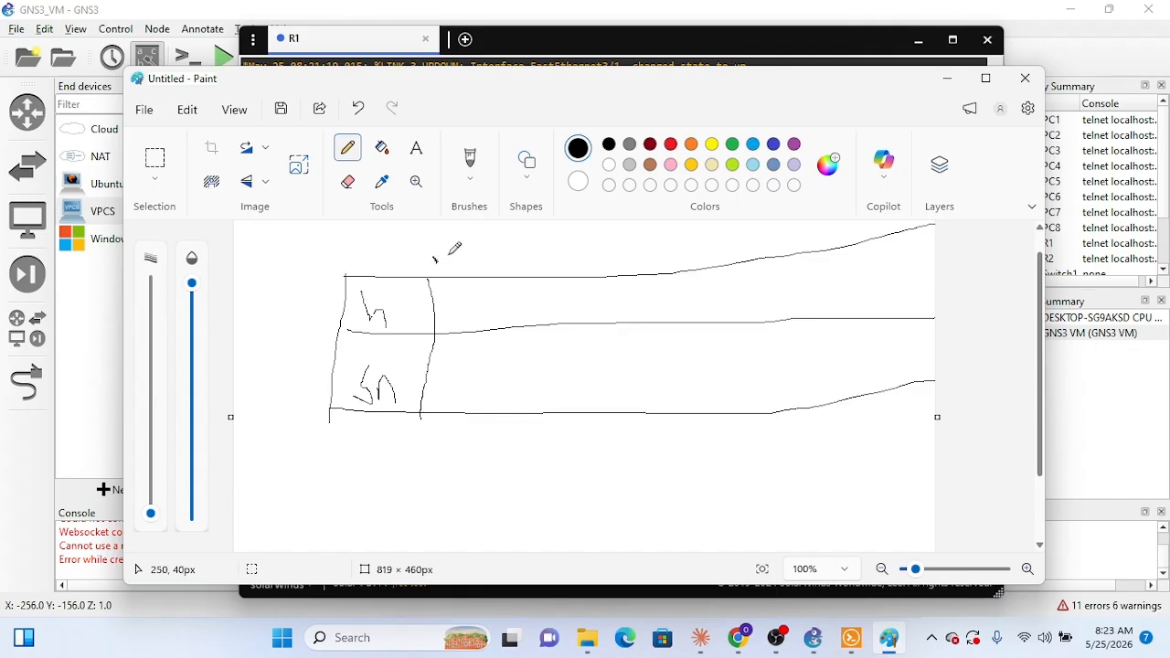
# Step: Number the columns 0 to 8 above the table and draw vertical dividers between them
pyautogui.moveTo(434, 261)
pyautogui.mouseDown()
pyautogui.moveTo(450, 249)
pyautogui.moveTo(437, 259)
pyautogui.moveTo(476, 366)
pyautogui.moveTo(467, 452)
pyautogui.mouseUp()
pyautogui.moveTo(499, 256); pyautogui.dragTo(501, 272)
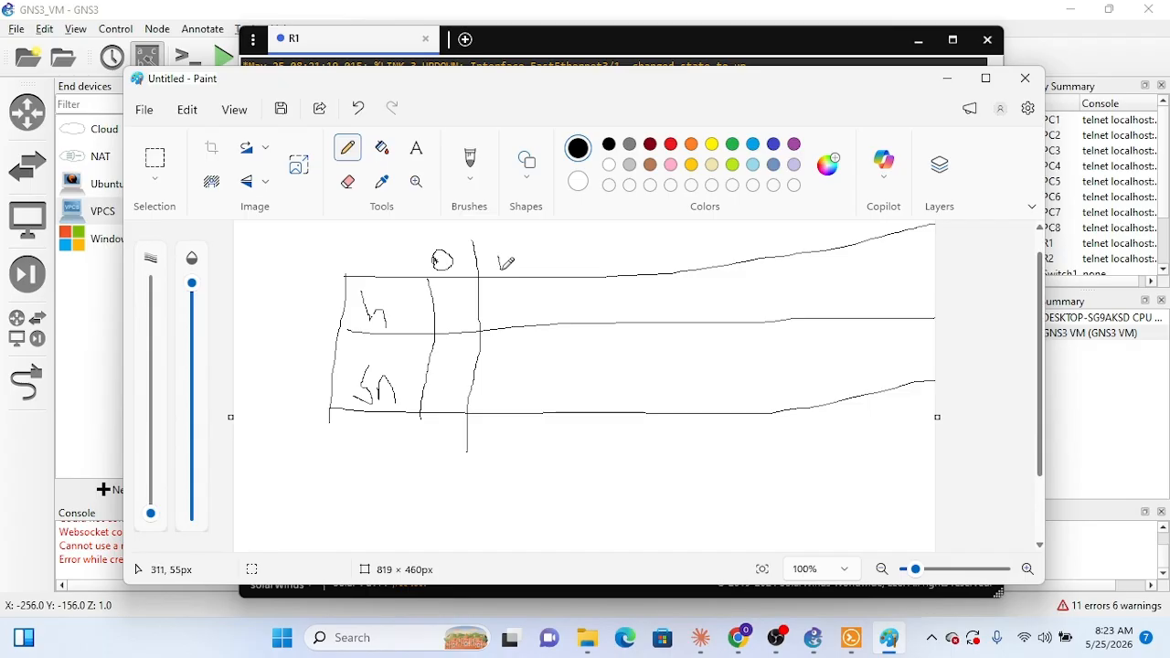
pyautogui.moveTo(524, 234); pyautogui.dragTo(533, 471)
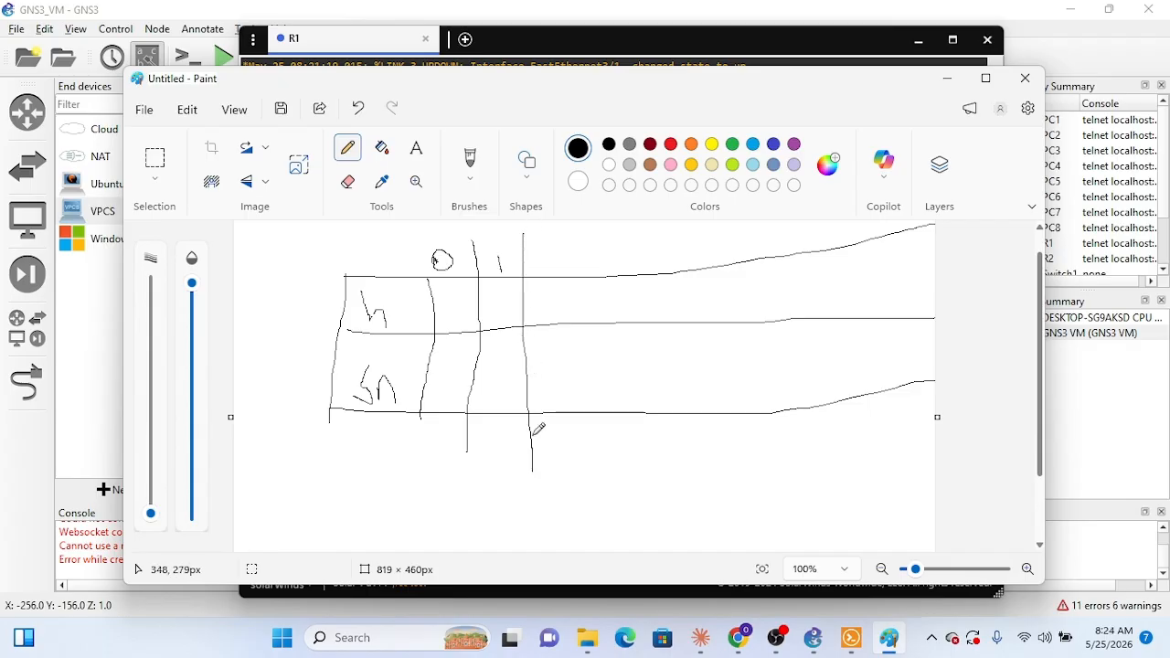
pyautogui.moveTo(543, 262); pyautogui.dragTo(567, 276)
pyautogui.moveTo(578, 236); pyautogui.dragTo(585, 499)
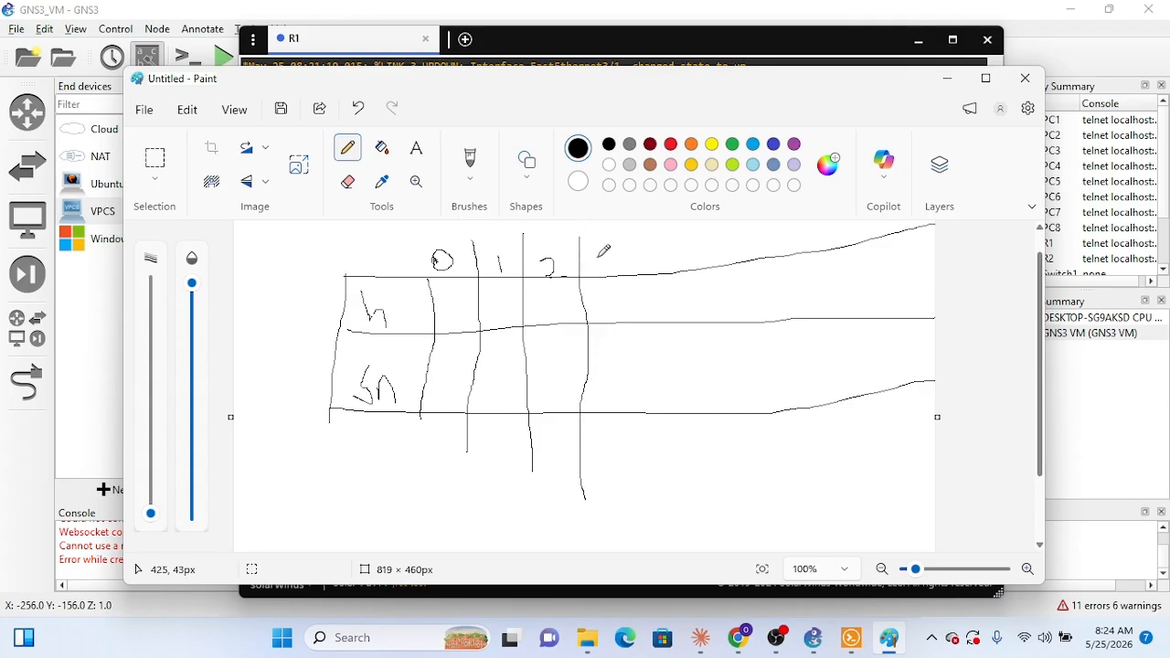
pyautogui.moveTo(592, 243)
pyautogui.mouseDown()
pyautogui.moveTo(606, 256)
pyautogui.moveTo(593, 272)
pyautogui.mouseUp()
pyautogui.moveTo(624, 236); pyautogui.dragTo(635, 463)
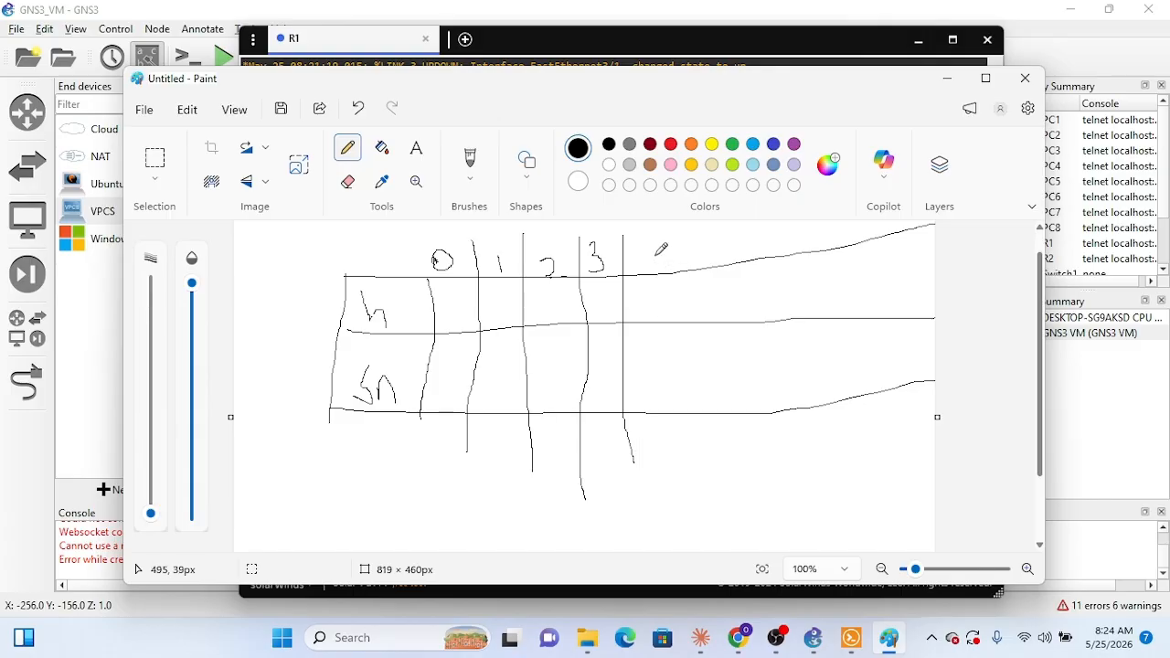
pyautogui.moveTo(642, 249)
pyautogui.mouseDown()
pyautogui.moveTo(671, 259)
pyautogui.moveTo(642, 280)
pyautogui.moveTo(666, 307)
pyautogui.moveTo(674, 508)
pyautogui.mouseUp()
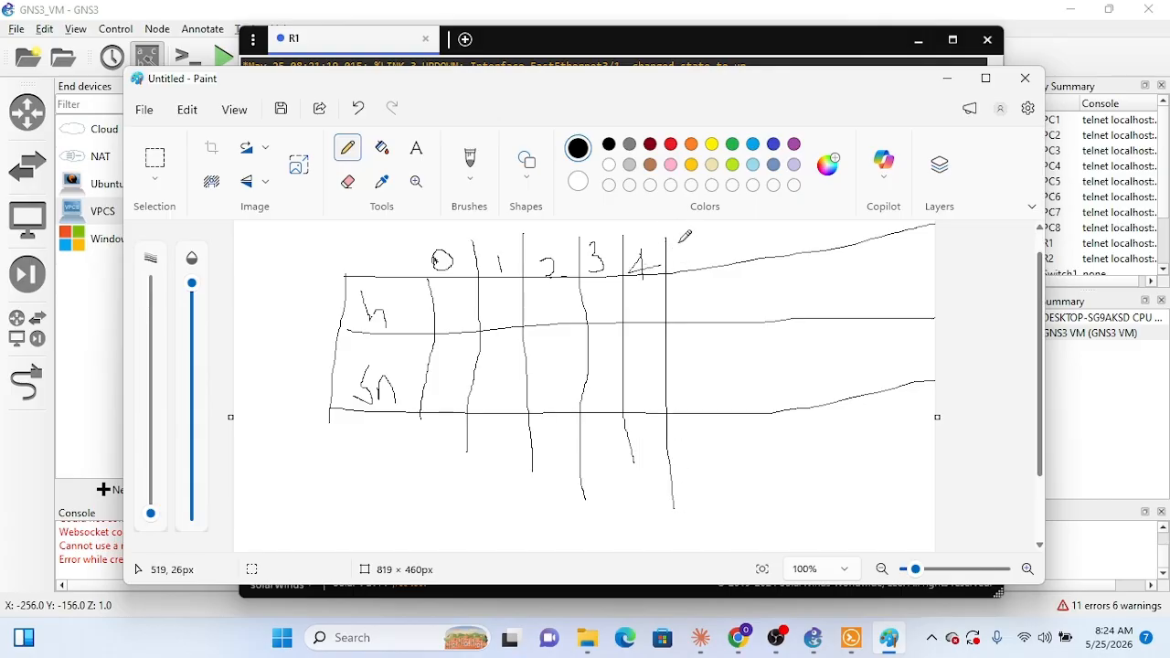
pyautogui.moveTo(678, 242)
pyautogui.mouseDown()
pyautogui.moveTo(682, 269)
pyautogui.moveTo(700, 237)
pyautogui.moveTo(741, 492)
pyautogui.mouseUp()
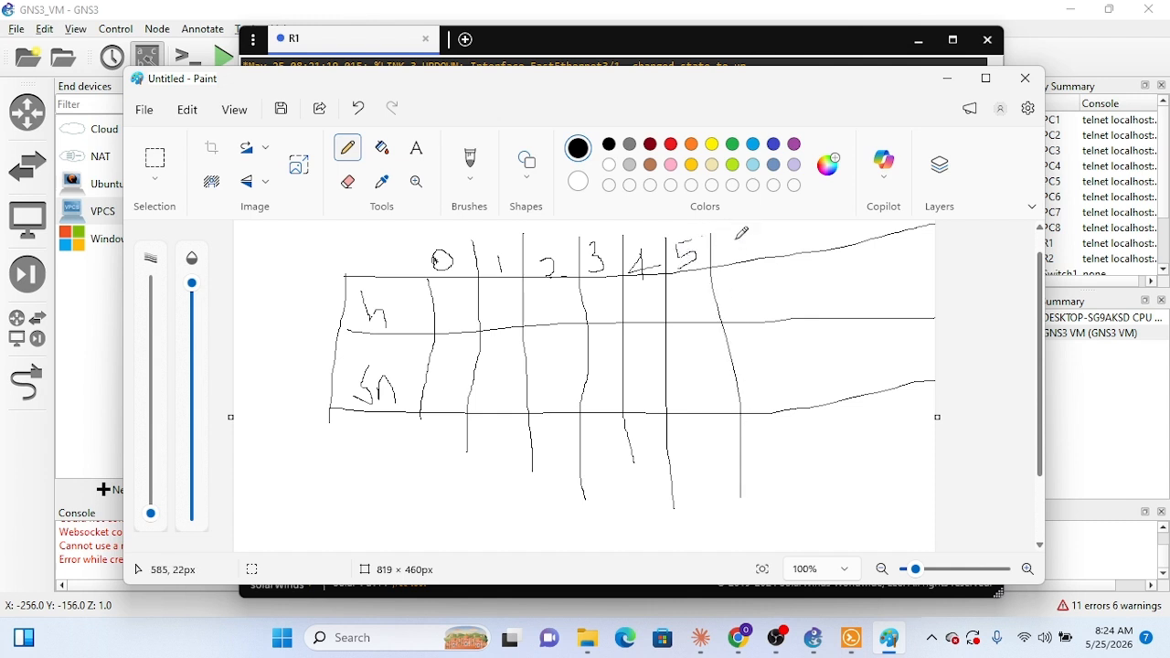
pyautogui.moveTo(739, 237)
pyautogui.mouseDown()
pyautogui.moveTo(732, 261)
pyautogui.moveTo(727, 253)
pyautogui.moveTo(751, 340)
pyautogui.moveTo(748, 468)
pyautogui.mouseUp()
pyautogui.hotkey('ctrl', 'z')
pyautogui.moveTo(761, 230); pyautogui.dragTo(778, 476)
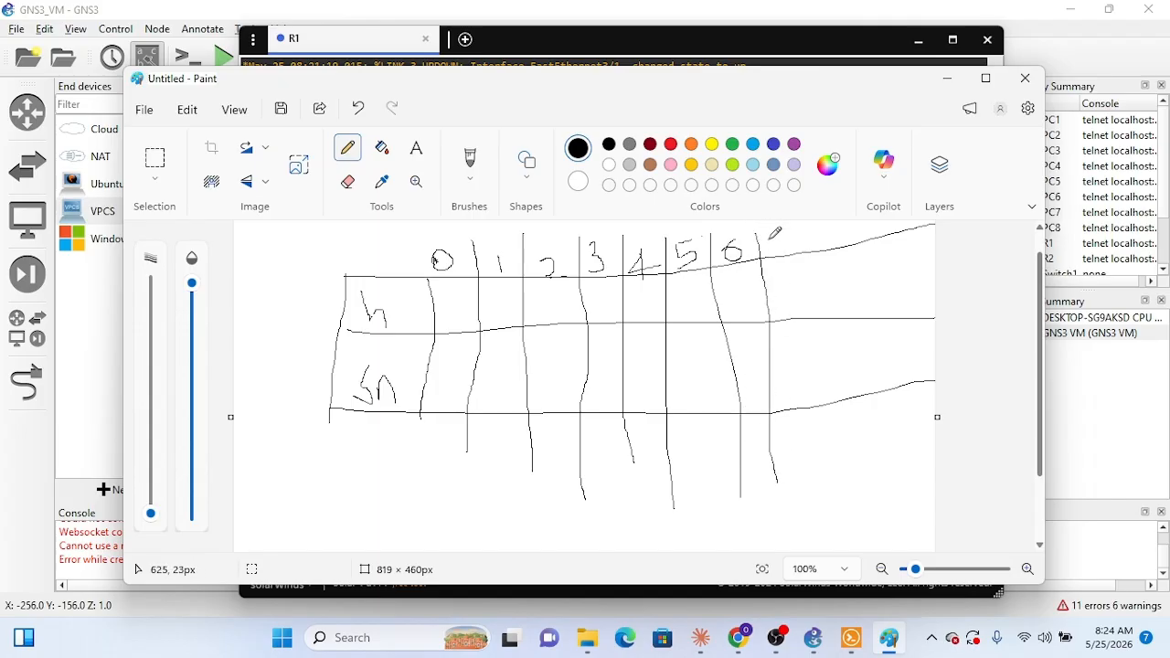
pyautogui.moveTo(769, 240)
pyautogui.mouseDown()
pyautogui.moveTo(788, 235)
pyautogui.moveTo(780, 253)
pyautogui.moveTo(807, 466)
pyautogui.mouseUp()
pyautogui.moveTo(833, 227)
pyautogui.mouseDown()
pyautogui.moveTo(828, 252)
pyautogui.moveTo(829, 234)
pyautogui.mouseUp()
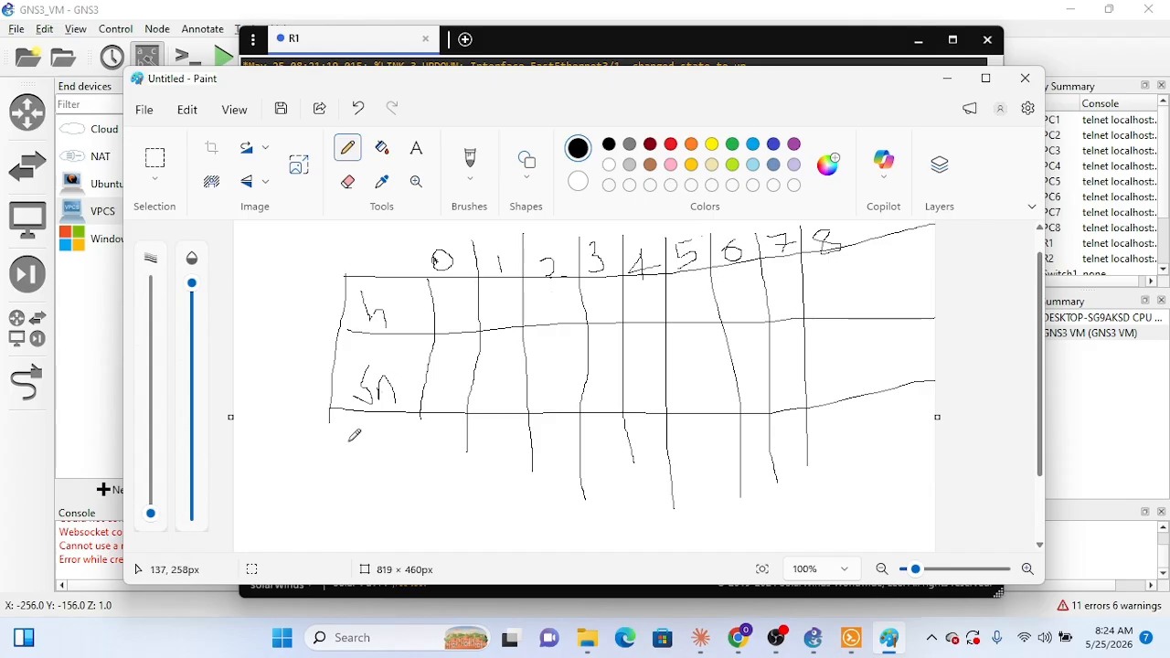
# Step: Add a row labelled nt below the table, fill column 0 with 256, 1 and /24, and write 128 in column 1's h row
pyautogui.moveTo(342, 456)
pyautogui.mouseDown()
pyautogui.moveTo(383, 442)
pyautogui.moveTo(356, 459)
pyautogui.moveTo(378, 459)
pyautogui.moveTo(380, 438)
pyautogui.mouseUp()
pyautogui.hotkey('ctrl', 'z')
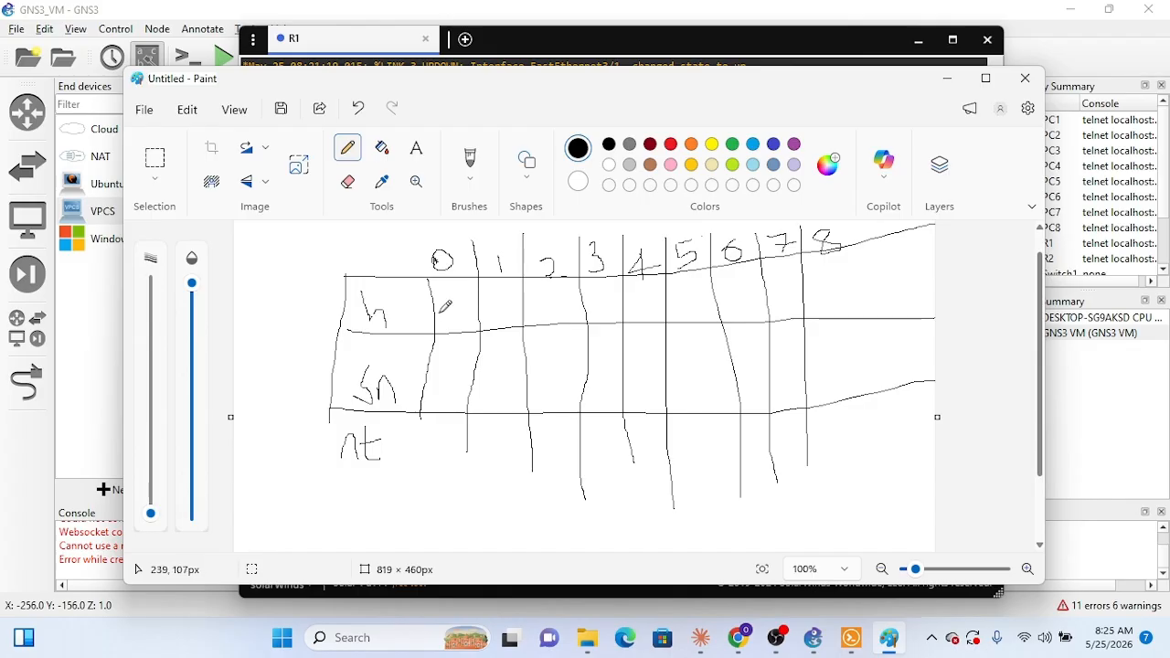
pyautogui.moveTo(442, 313)
pyautogui.mouseDown()
pyautogui.moveTo(463, 323)
pyautogui.moveTo(458, 307)
pyautogui.moveTo(474, 305)
pyautogui.moveTo(463, 306)
pyautogui.mouseUp()
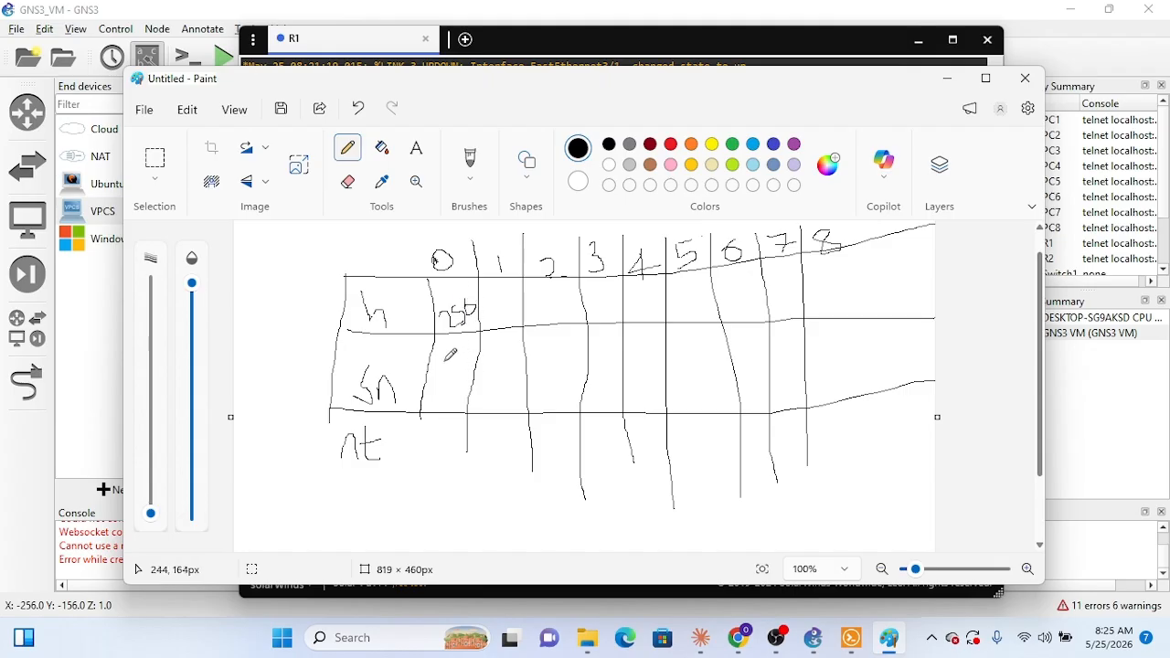
pyautogui.moveTo(445, 362); pyautogui.dragTo(448, 400)
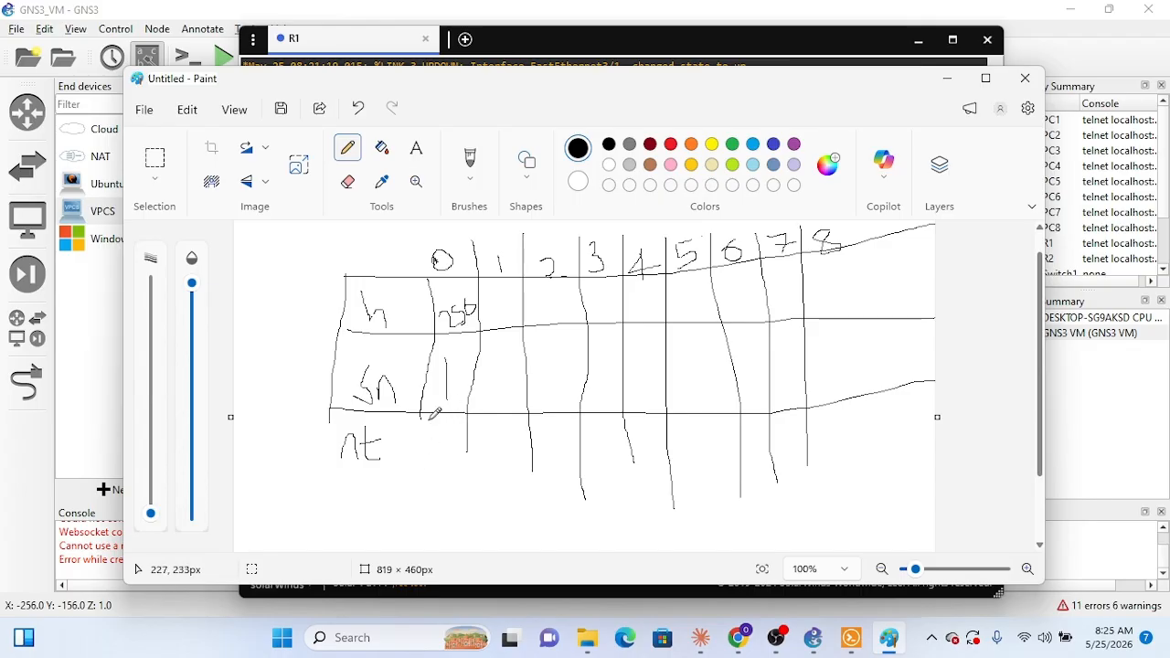
pyautogui.moveTo(426, 422)
pyautogui.mouseDown()
pyautogui.moveTo(408, 457)
pyautogui.moveTo(450, 459)
pyautogui.moveTo(442, 487)
pyautogui.mouseUp()
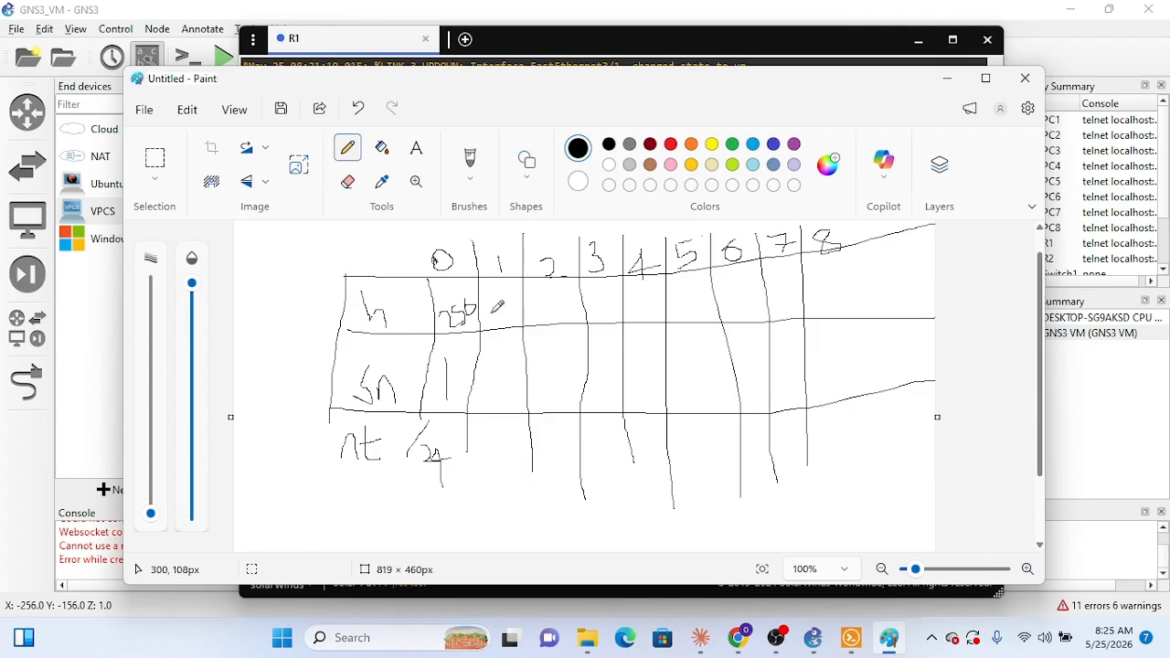
pyautogui.moveTo(490, 310)
pyautogui.mouseDown()
pyautogui.moveTo(514, 311)
pyautogui.moveTo(523, 281)
pyautogui.mouseUp()
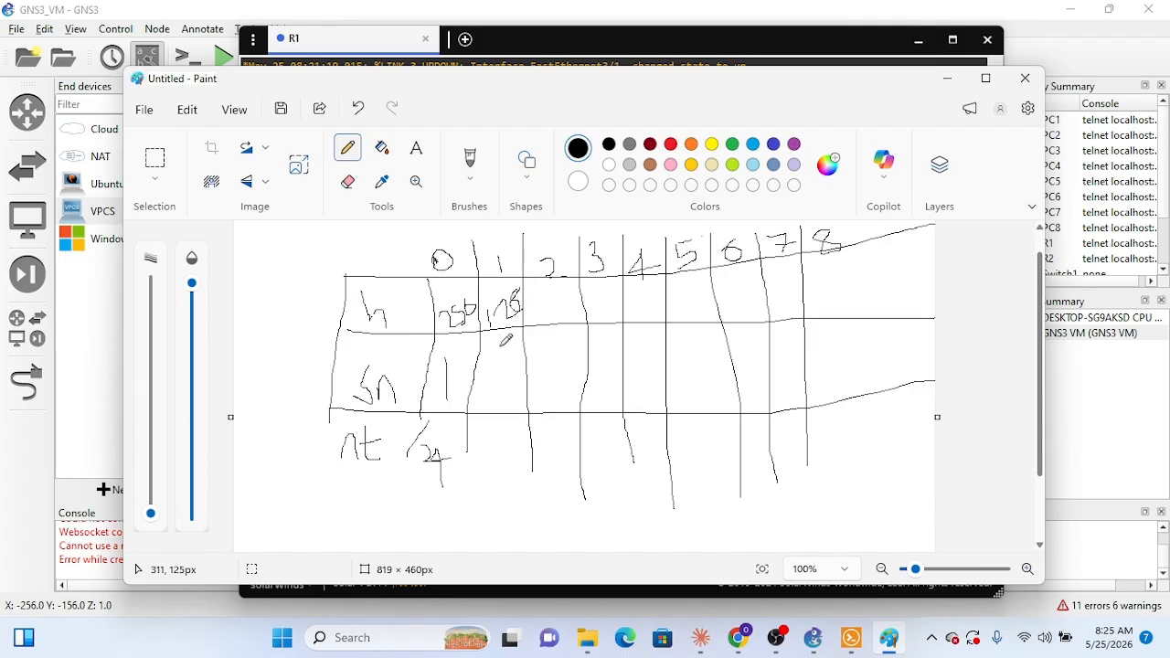
# Step: Write the formula 2^(n-1) = Sn below the table
pyautogui.moveTo(482, 537); pyautogui.dragTo(515, 538)
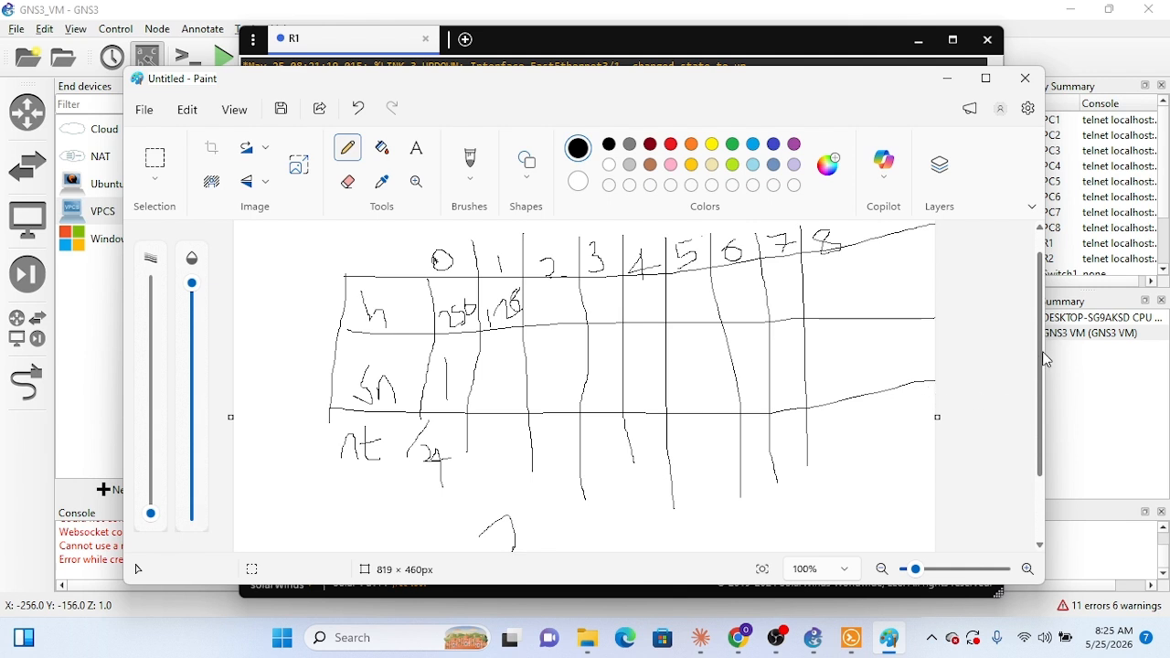
pyautogui.scroll(-1, 1043, 360)
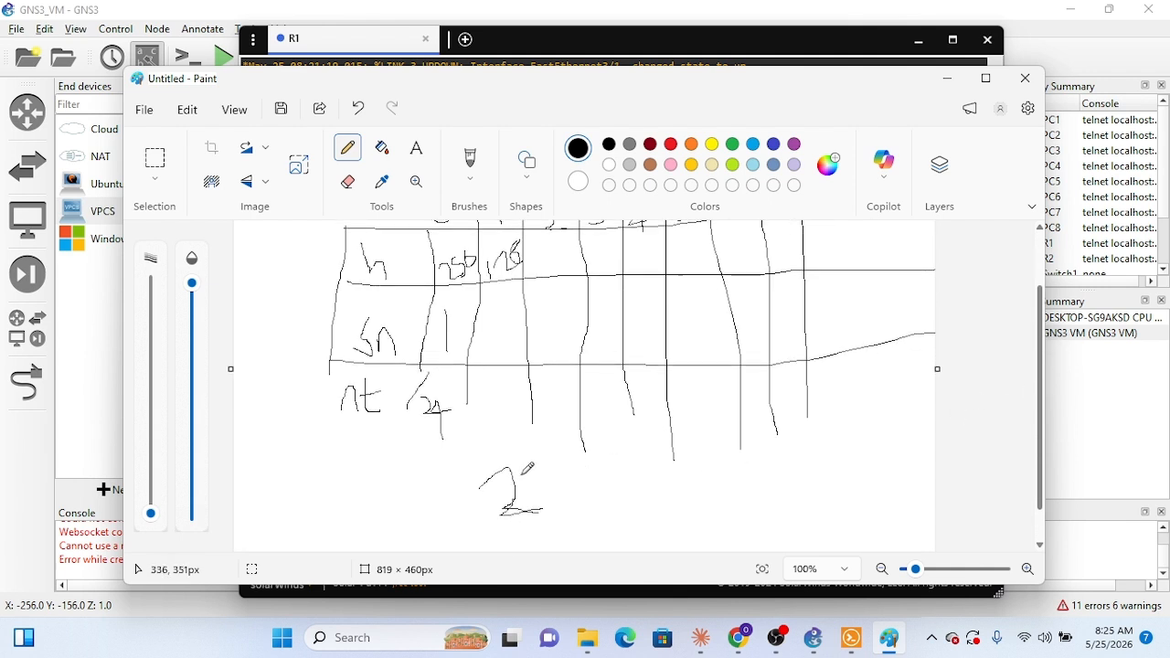
pyautogui.moveTo(525, 475)
pyautogui.mouseDown()
pyautogui.moveTo(557, 470)
pyautogui.moveTo(651, 498)
pyautogui.moveTo(616, 510)
pyautogui.moveTo(671, 488)
pyautogui.moveTo(673, 505)
pyautogui.mouseUp()
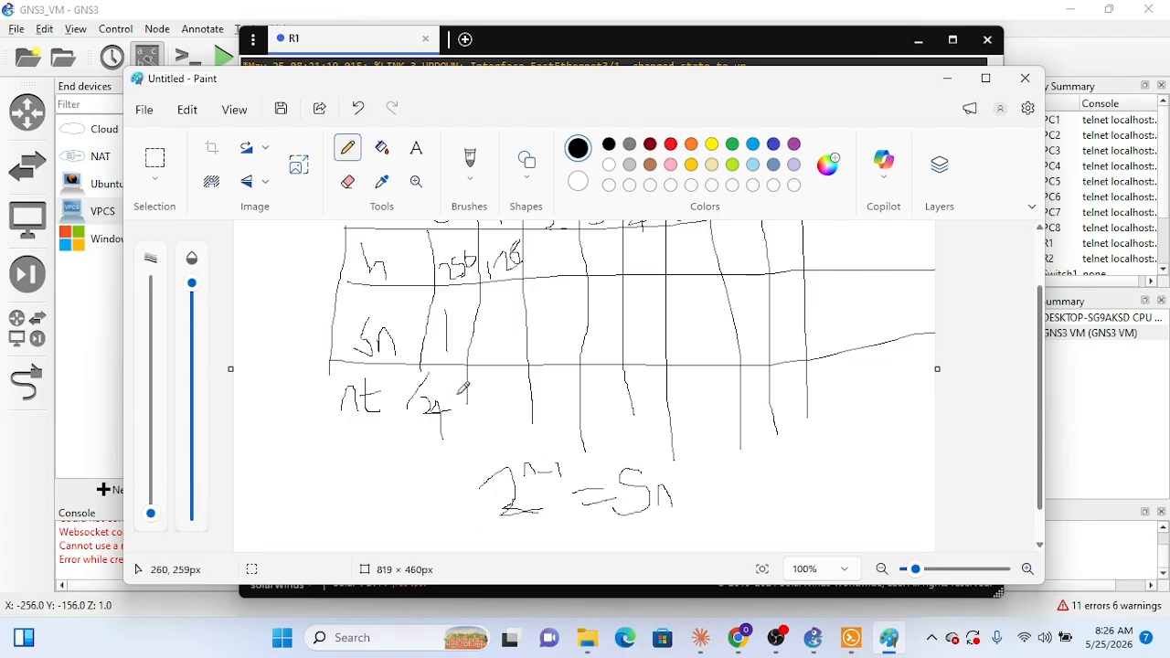
pyautogui.scroll(2, 463, 388)
pyautogui.scroll(-3, 474, 388)
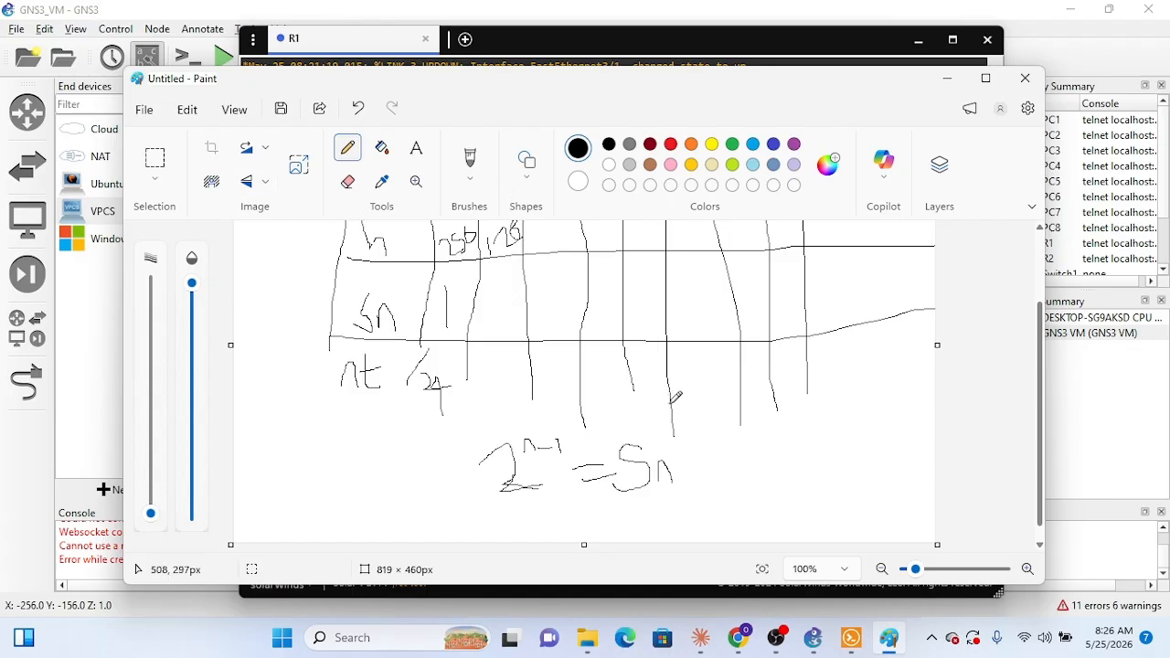
# Step: Replace Sn in the formula below the table with hosts and write a second formula, 2^n = Sn, beside it
pyautogui.hotkey('ctrl', 'z')
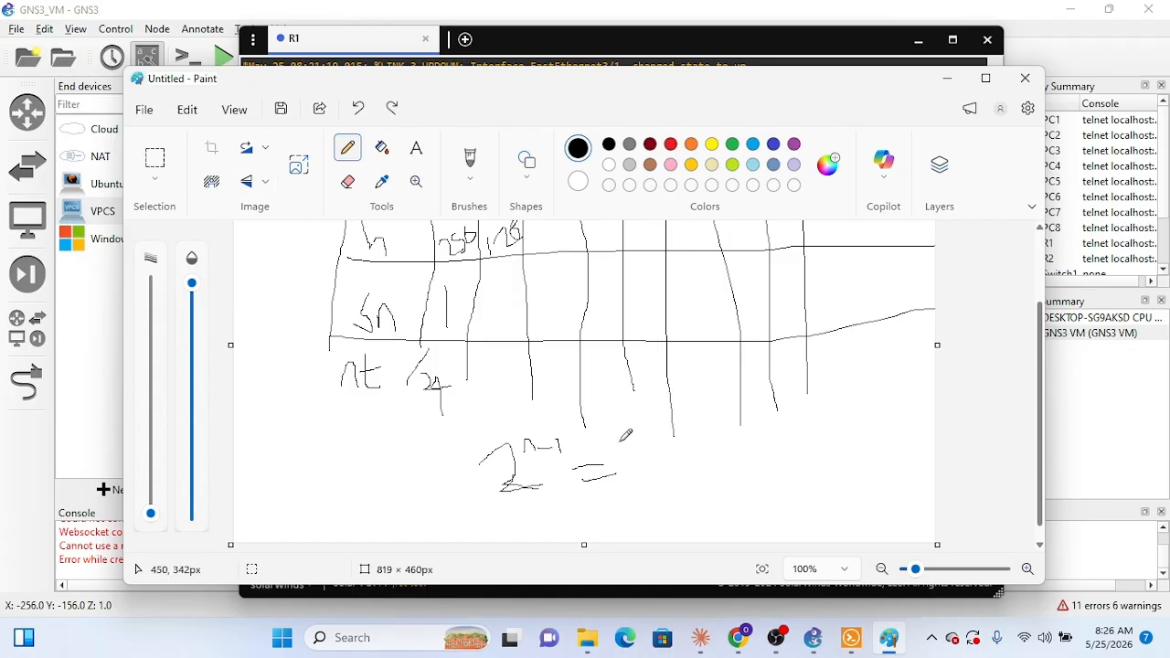
pyautogui.moveTo(626, 439)
pyautogui.mouseDown()
pyautogui.moveTo(643, 491)
pyautogui.moveTo(668, 494)
pyautogui.moveTo(665, 478)
pyautogui.moveTo(685, 498)
pyautogui.mouseUp()
pyautogui.moveTo(710, 456)
pyautogui.mouseDown()
pyautogui.moveTo(736, 490)
pyautogui.moveTo(744, 459)
pyautogui.moveTo(732, 495)
pyautogui.mouseUp()
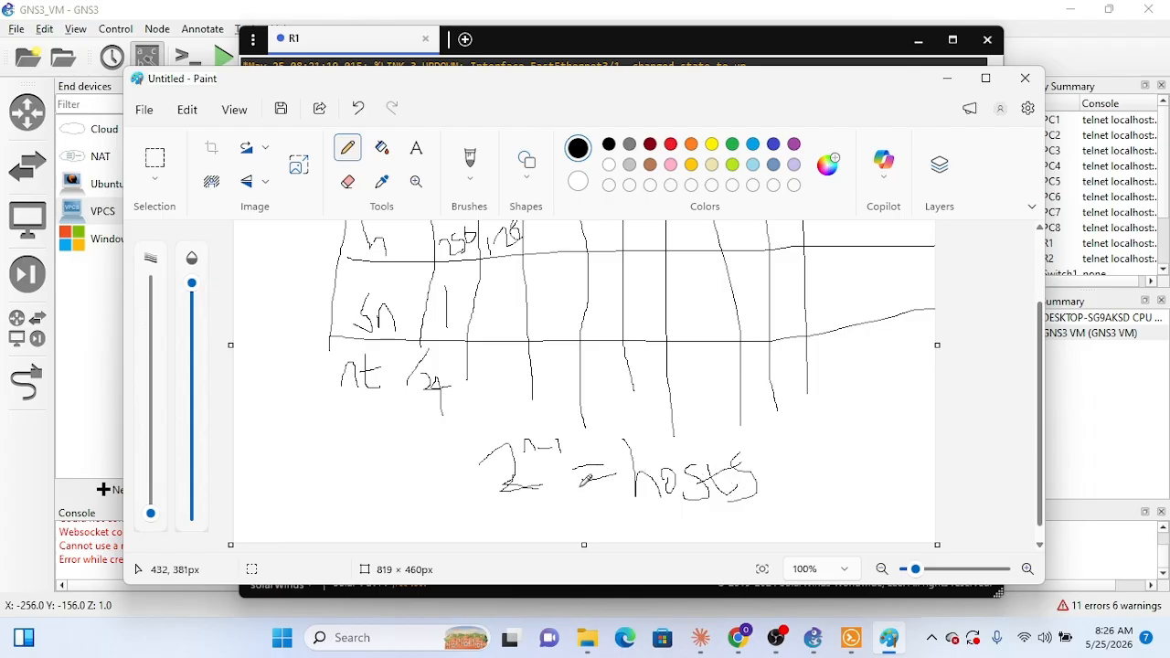
pyautogui.moveTo(574, 468); pyautogui.dragTo(604, 463)
pyautogui.moveTo(814, 457)
pyautogui.mouseDown()
pyautogui.moveTo(817, 473)
pyautogui.moveTo(861, 473)
pyautogui.mouseUp()
pyautogui.moveTo(839, 425)
pyautogui.mouseDown()
pyautogui.moveTo(864, 472)
pyautogui.moveTo(917, 481)
pyautogui.mouseUp()
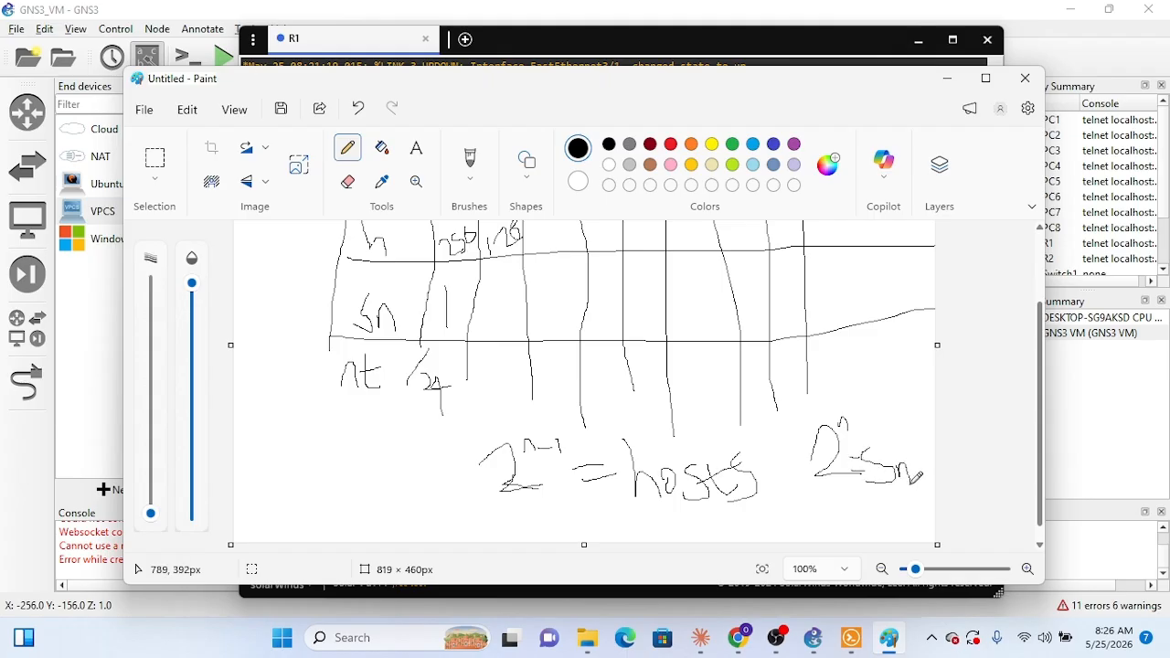
# Step: Fill the table's Sn row with 2, 4, 8, 16 and 32 in columns 1 to 5
pyautogui.scroll(4, 656, 487)
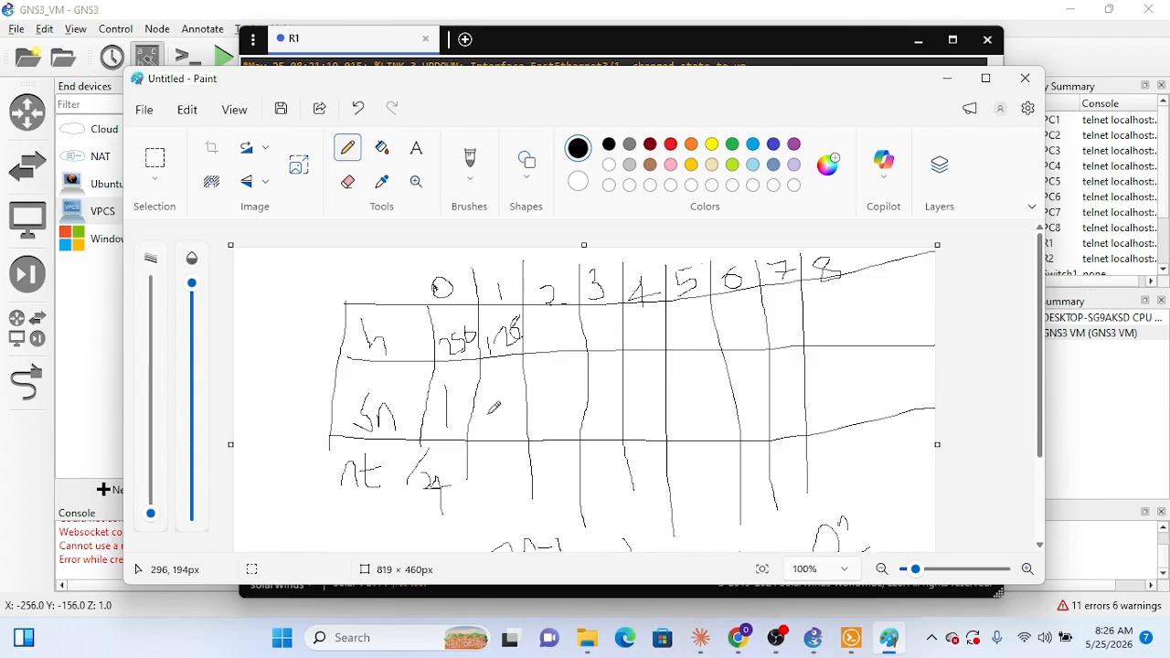
pyautogui.scroll(-5, 496, 407)
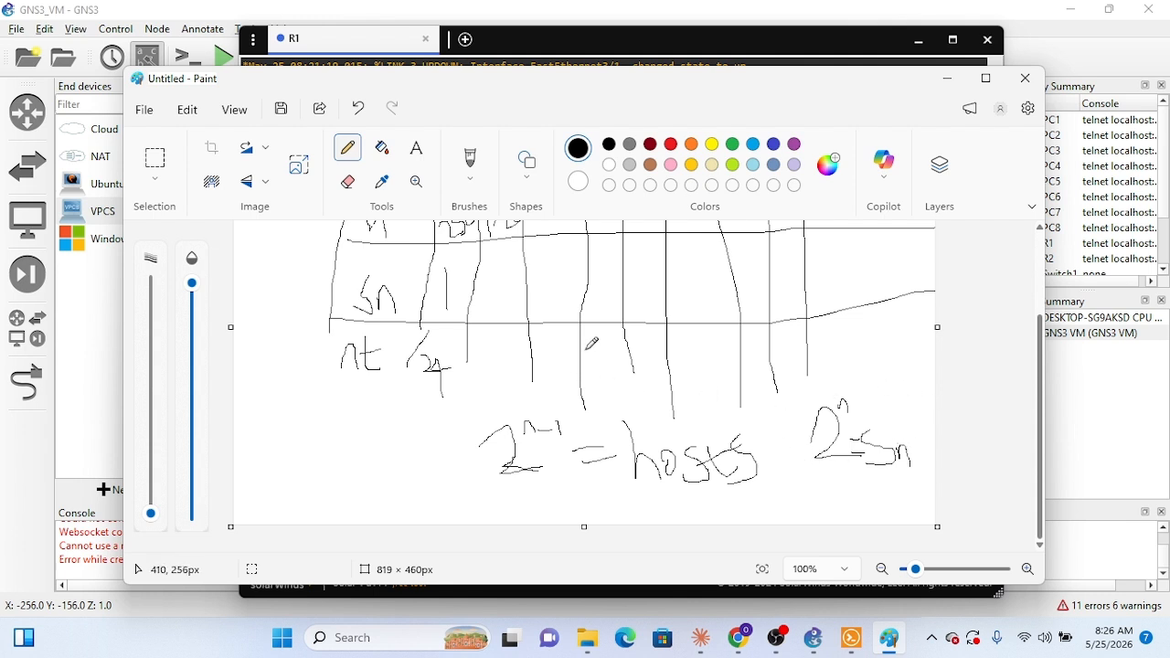
pyautogui.scroll(4, 592, 343)
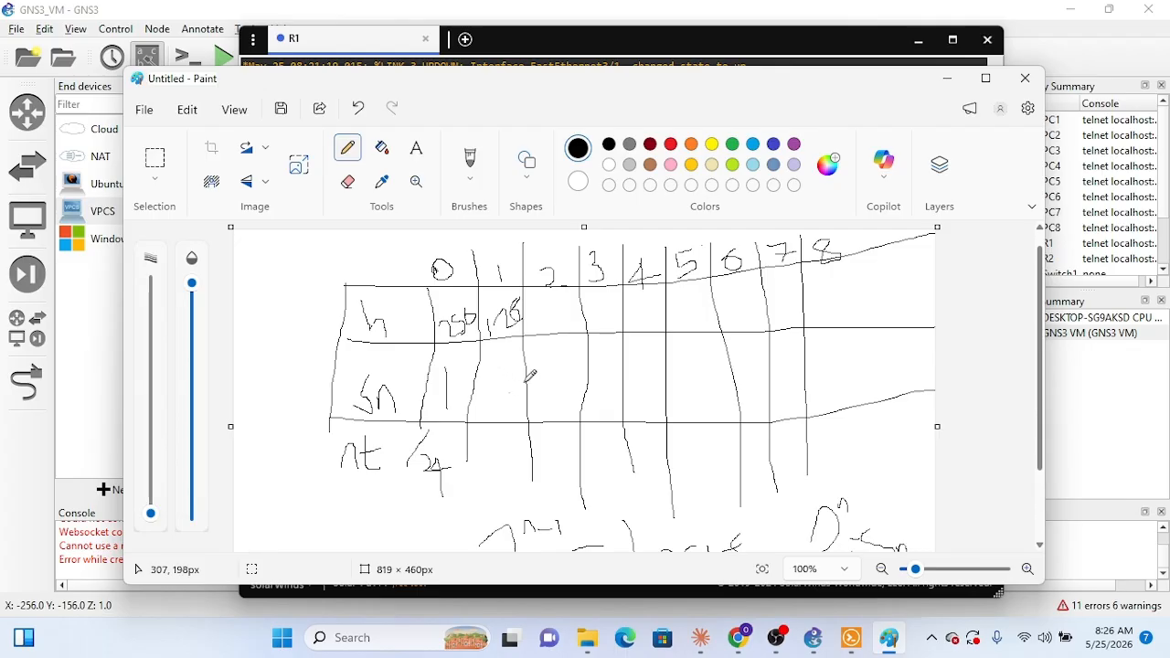
pyautogui.moveTo(495, 373)
pyautogui.mouseDown()
pyautogui.moveTo(499, 400)
pyautogui.moveTo(567, 386)
pyautogui.moveTo(560, 430)
pyautogui.mouseUp()
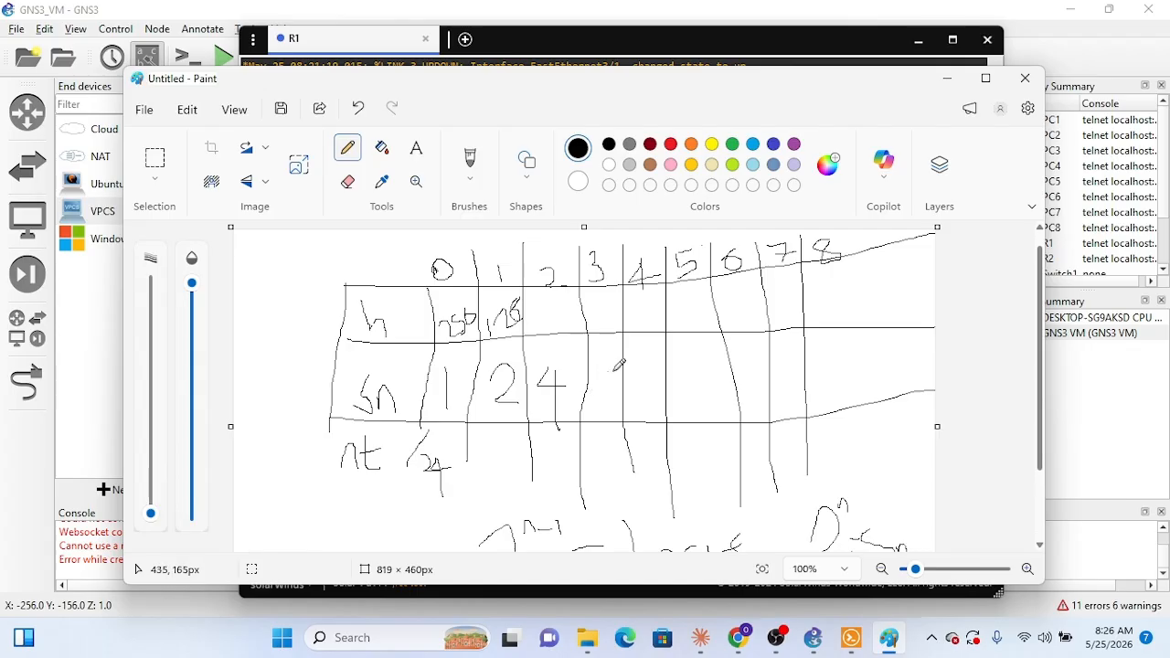
pyautogui.moveTo(615, 369)
pyautogui.mouseDown()
pyautogui.moveTo(604, 375)
pyautogui.moveTo(615, 395)
pyautogui.moveTo(606, 366)
pyautogui.mouseUp()
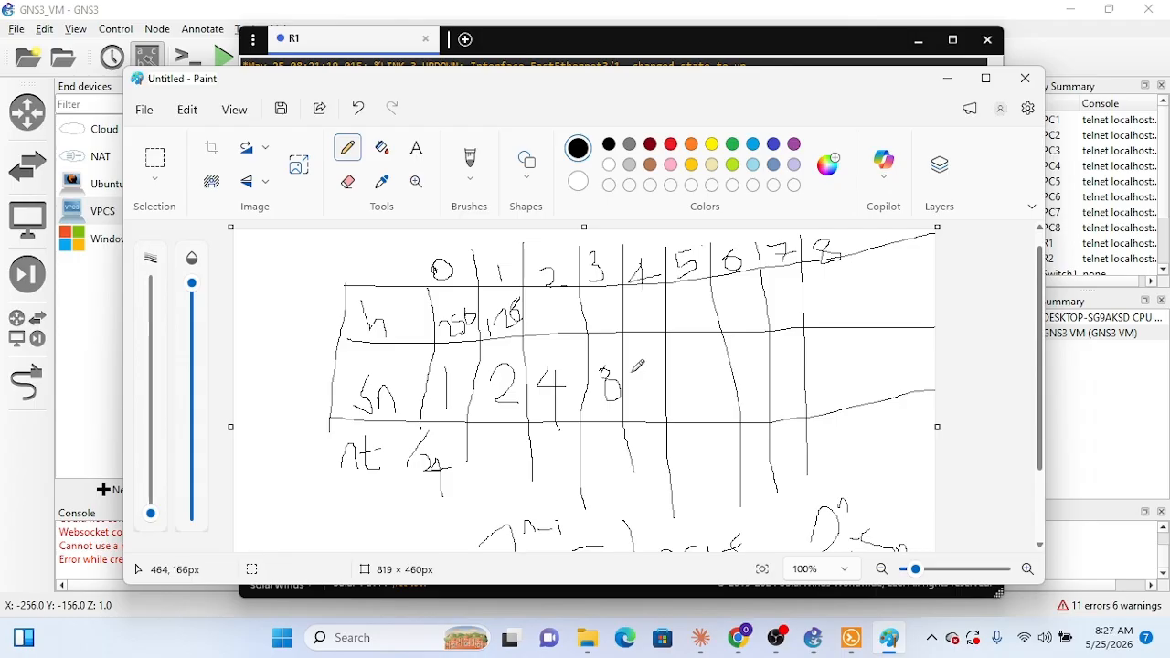
pyautogui.moveTo(638, 374); pyautogui.dragTo(639, 413)
pyautogui.moveTo(655, 367)
pyautogui.mouseDown()
pyautogui.moveTo(651, 400)
pyautogui.moveTo(644, 387)
pyautogui.moveTo(685, 367)
pyautogui.moveTo(694, 387)
pyautogui.moveTo(675, 417)
pyautogui.mouseUp()
pyautogui.moveTo(702, 370)
pyautogui.mouseDown()
pyautogui.moveTo(703, 413)
pyautogui.moveTo(739, 407)
pyautogui.mouseUp()
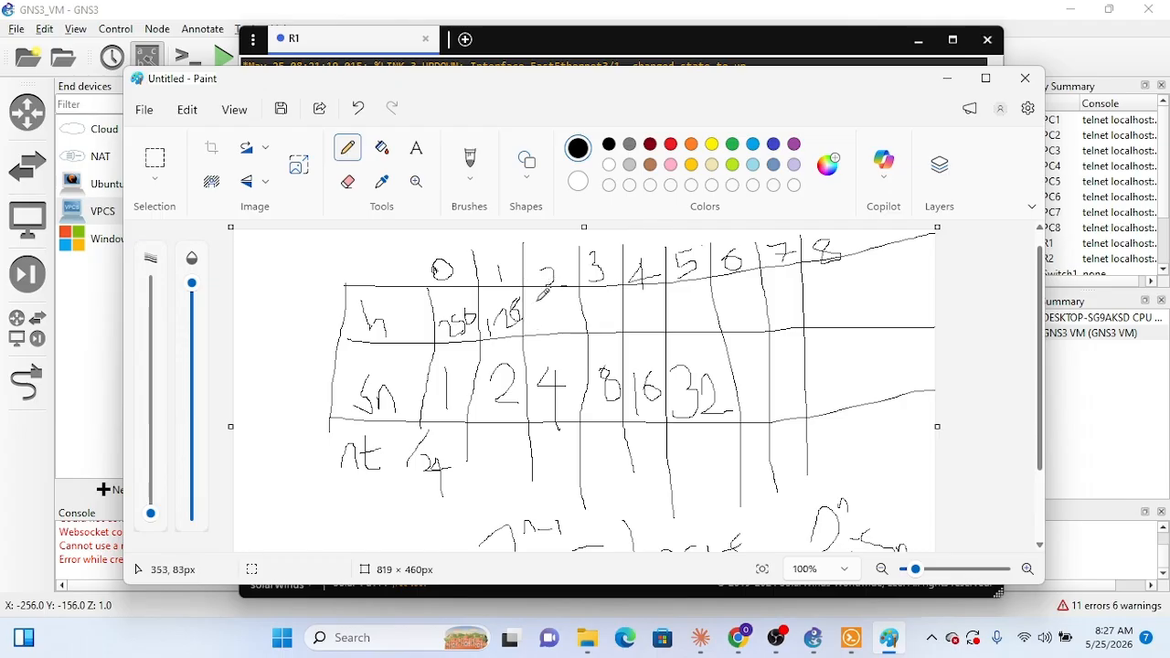
# Step: Write 64, 32 and 16 in the h row for columns 2 to 4, and /25 to /29 in the nt row for columns 1 to 5
pyautogui.moveTo(536, 298)
pyautogui.mouseDown()
pyautogui.moveTo(545, 313)
pyautogui.moveTo(574, 315)
pyautogui.moveTo(561, 322)
pyautogui.moveTo(605, 311)
pyautogui.moveTo(590, 334)
pyautogui.moveTo(617, 310)
pyautogui.moveTo(649, 322)
pyautogui.moveTo(646, 311)
pyautogui.mouseUp()
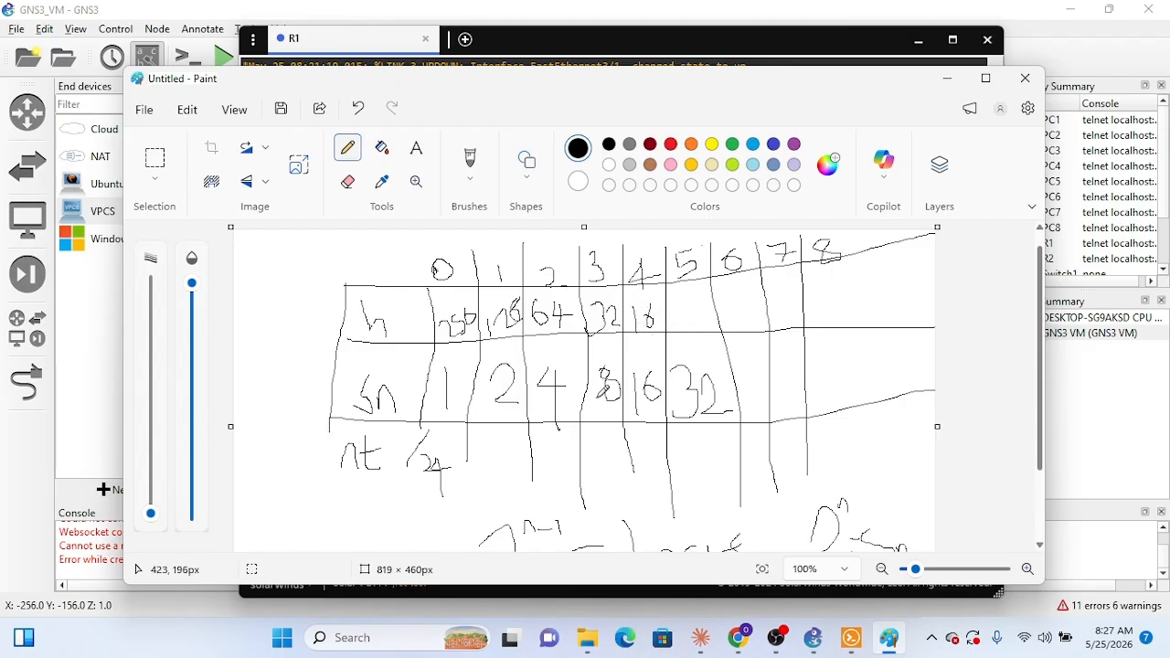
pyautogui.moveTo(479, 448)
pyautogui.mouseDown()
pyautogui.moveTo(491, 443)
pyautogui.moveTo(484, 473)
pyautogui.moveTo(520, 467)
pyautogui.mouseUp()
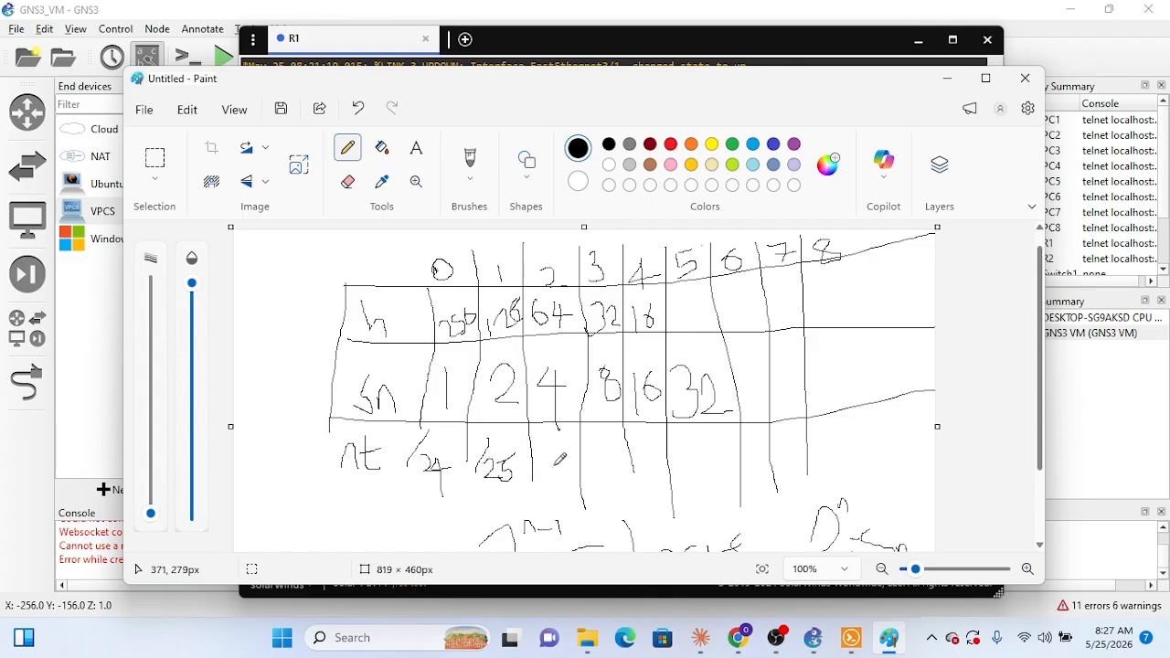
pyautogui.moveTo(543, 444)
pyautogui.mouseDown()
pyautogui.moveTo(537, 466)
pyautogui.moveTo(561, 465)
pyautogui.moveTo(552, 450)
pyautogui.moveTo(582, 482)
pyautogui.moveTo(623, 472)
pyautogui.moveTo(645, 447)
pyautogui.moveTo(659, 479)
pyautogui.moveTo(660, 446)
pyautogui.moveTo(716, 480)
pyautogui.moveTo(715, 462)
pyautogui.moveTo(713, 480)
pyautogui.mouseUp()
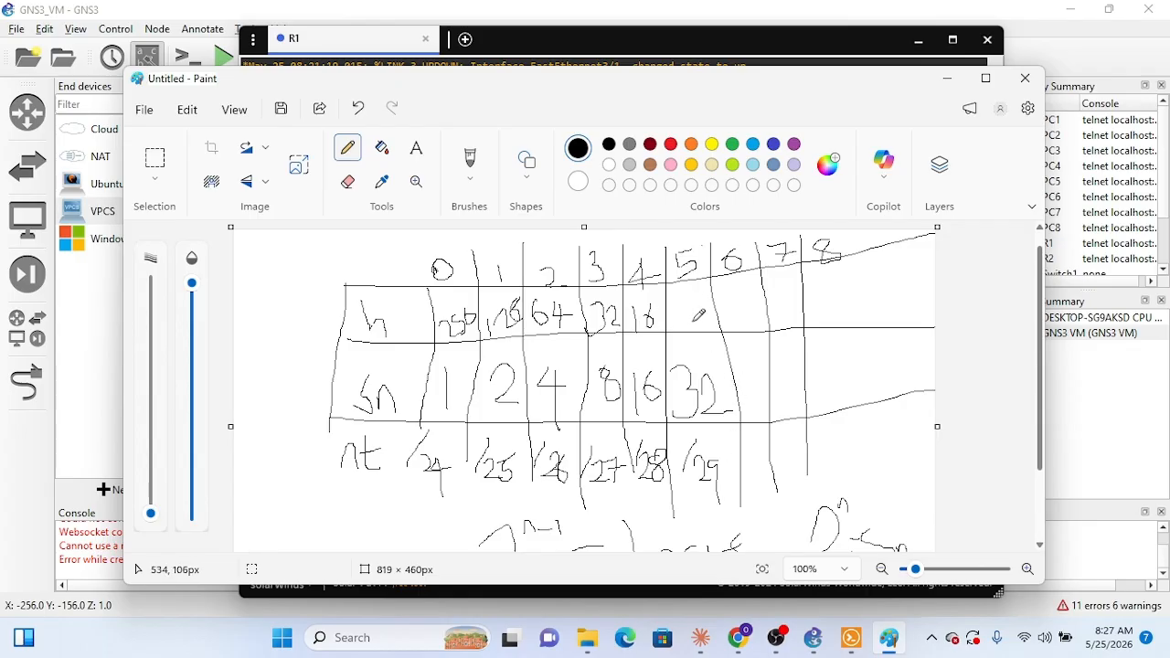
# Step: Complete the table up to column 8 with h values 8, 4, 2, 1, Sn values 64, 128, 256 and nt values /30, /31, /32
pyautogui.moveTo(693, 302); pyautogui.dragTo(682, 322)
pyautogui.moveTo(738, 294)
pyautogui.mouseDown()
pyautogui.moveTo(726, 306)
pyautogui.moveTo(749, 311)
pyautogui.moveTo(742, 323)
pyautogui.moveTo(804, 322)
pyautogui.mouseUp()
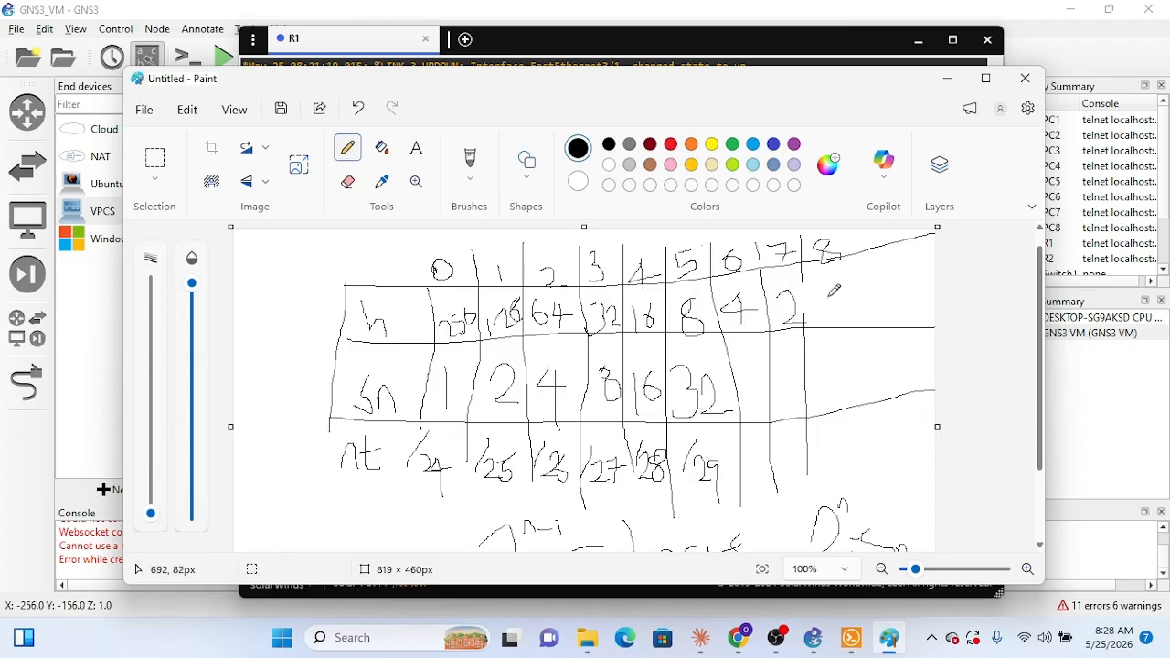
pyautogui.moveTo(842, 283); pyautogui.dragTo(854, 327)
pyautogui.moveTo(737, 341)
pyautogui.mouseDown()
pyautogui.moveTo(738, 364)
pyautogui.moveTo(757, 350)
pyautogui.moveTo(774, 362)
pyautogui.moveTo(759, 383)
pyautogui.moveTo(789, 392)
pyautogui.moveTo(798, 375)
pyautogui.moveTo(806, 386)
pyautogui.moveTo(804, 370)
pyautogui.moveTo(843, 366)
pyautogui.moveTo(861, 393)
pyautogui.moveTo(846, 377)
pyautogui.moveTo(864, 368)
pyautogui.moveTo(869, 389)
pyautogui.moveTo(854, 378)
pyautogui.mouseUp()
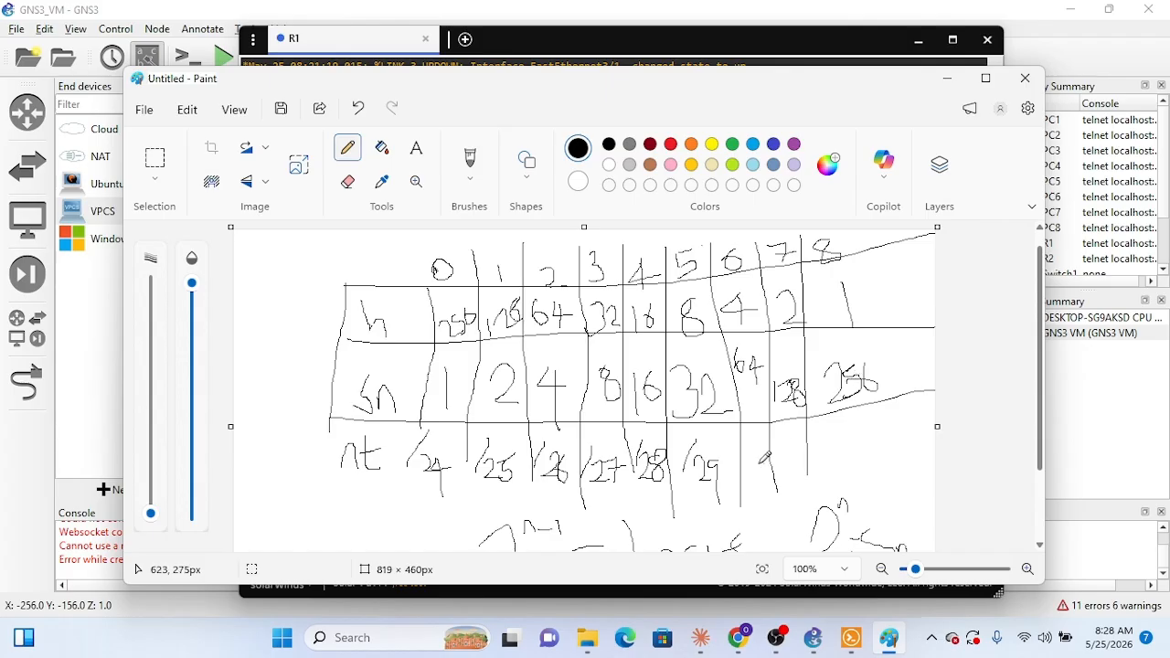
pyautogui.moveTo(753, 465)
pyautogui.mouseDown()
pyautogui.moveTo(750, 486)
pyautogui.moveTo(778, 454)
pyautogui.moveTo(776, 488)
pyautogui.mouseUp()
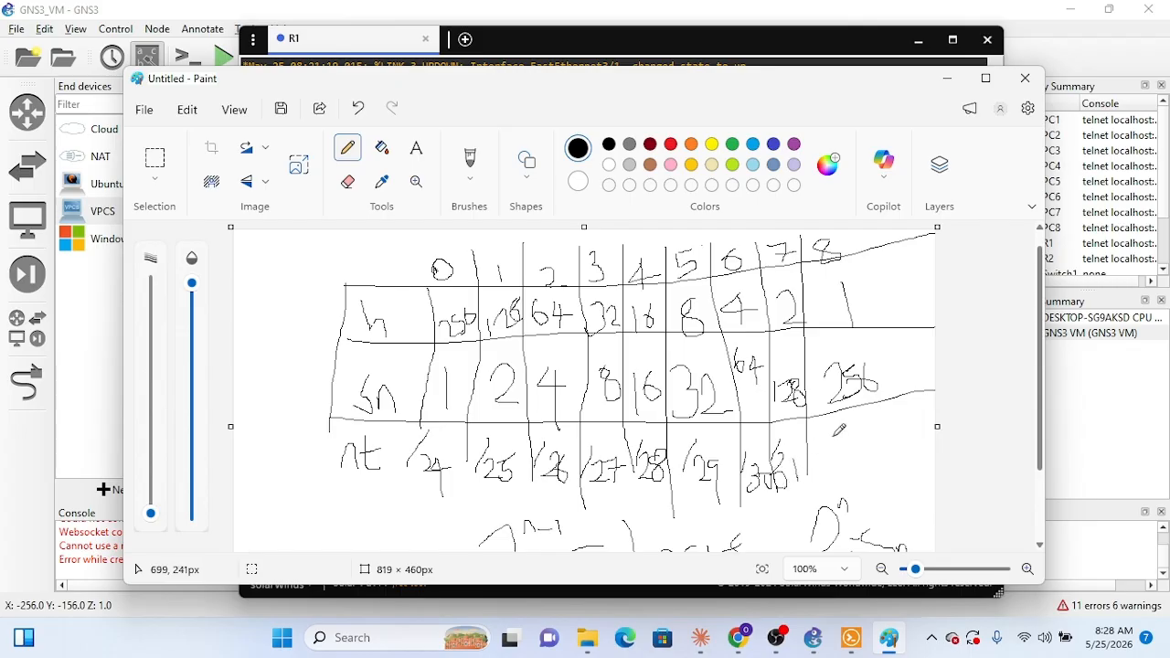
pyautogui.moveTo(833, 436)
pyautogui.mouseDown()
pyautogui.moveTo(830, 454)
pyautogui.moveTo(860, 452)
pyautogui.moveTo(843, 468)
pyautogui.moveTo(885, 467)
pyautogui.mouseUp()
# Step: Circle the column 8 values and write OSPF Lo beside them
pyautogui.moveTo(828, 274)
pyautogui.mouseDown()
pyautogui.moveTo(821, 447)
pyautogui.moveTo(893, 405)
pyautogui.moveTo(851, 270)
pyautogui.moveTo(906, 365)
pyautogui.moveTo(896, 477)
pyautogui.moveTo(849, 477)
pyautogui.mouseUp()
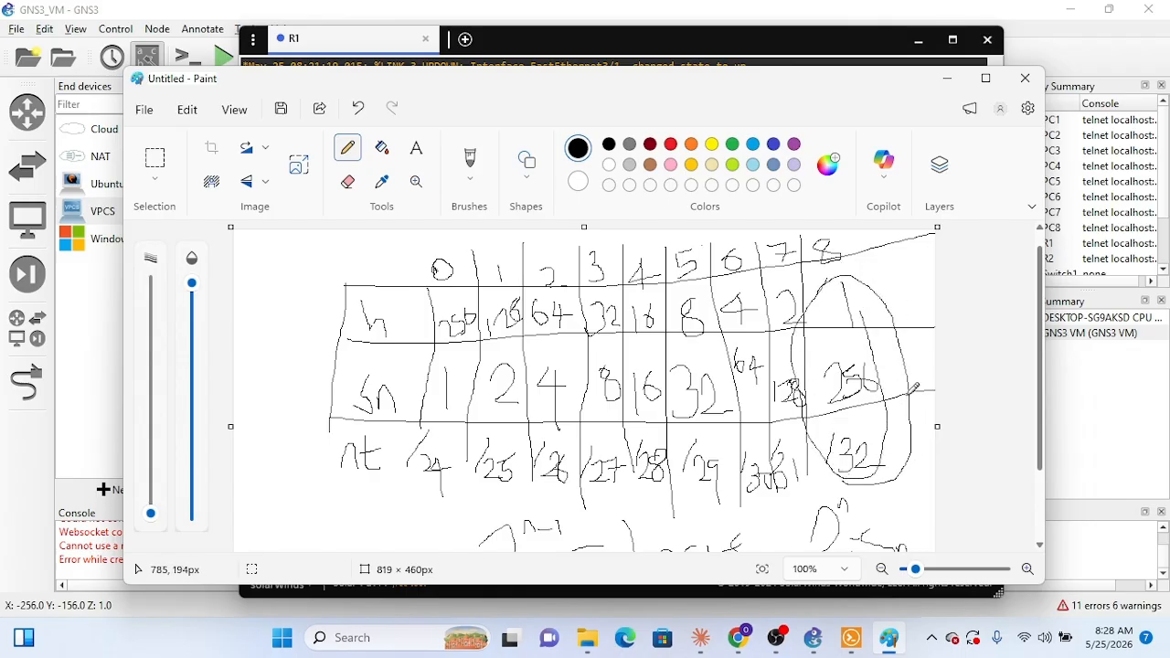
pyautogui.moveTo(864, 270)
pyautogui.mouseDown()
pyautogui.moveTo(875, 272)
pyautogui.moveTo(859, 280)
pyautogui.moveTo(871, 271)
pyautogui.mouseUp()
pyautogui.moveTo(881, 276)
pyautogui.mouseDown()
pyautogui.moveTo(901, 258)
pyautogui.moveTo(904, 278)
pyautogui.moveTo(917, 269)
pyautogui.mouseUp()
pyautogui.moveTo(896, 309)
pyautogui.mouseDown()
pyautogui.moveTo(905, 330)
pyautogui.moveTo(930, 311)
pyautogui.moveTo(918, 305)
pyautogui.moveTo(928, 285)
pyautogui.moveTo(927, 304)
pyautogui.mouseUp()
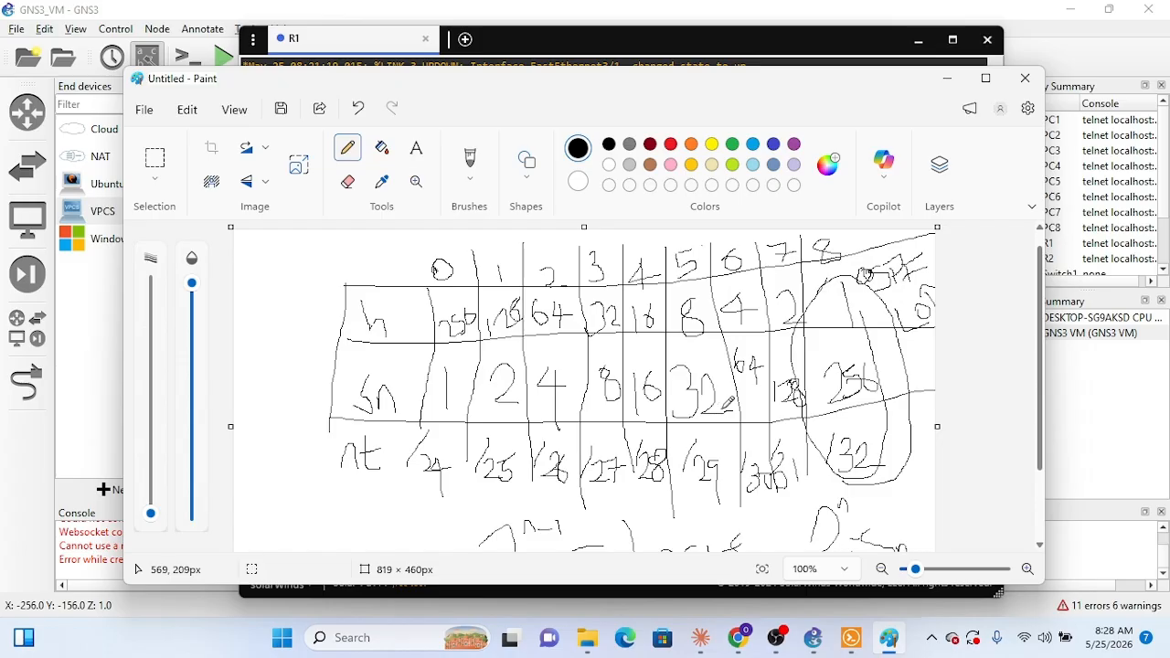
pyautogui.scroll(-2, 722, 405)
pyautogui.scroll(2, 727, 403)
pyautogui.scroll(-2, 729, 399)
pyautogui.scroll(-3, 731, 400)
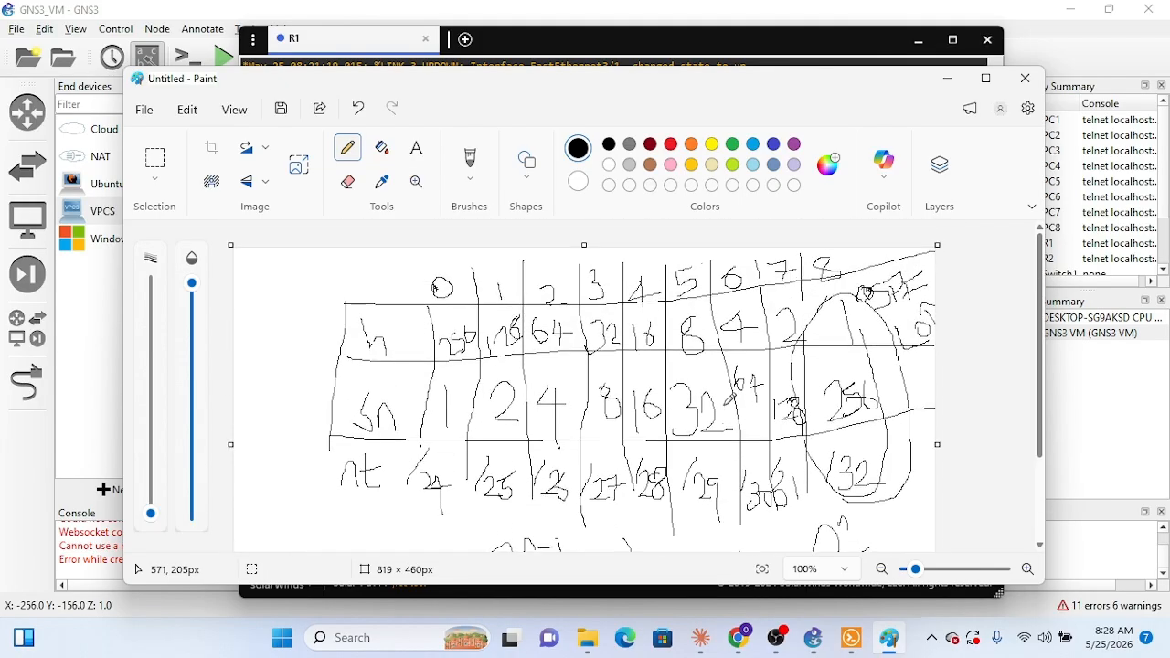
pyautogui.scroll(4, 731, 400)
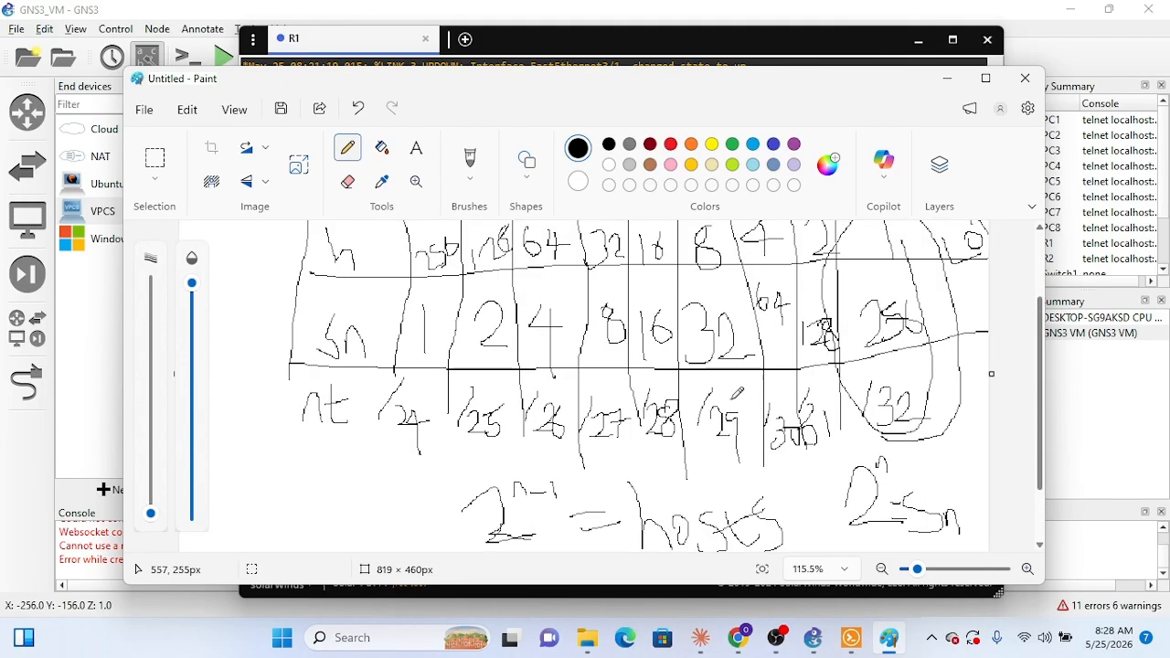
pyautogui.scroll(-2, 736, 384)
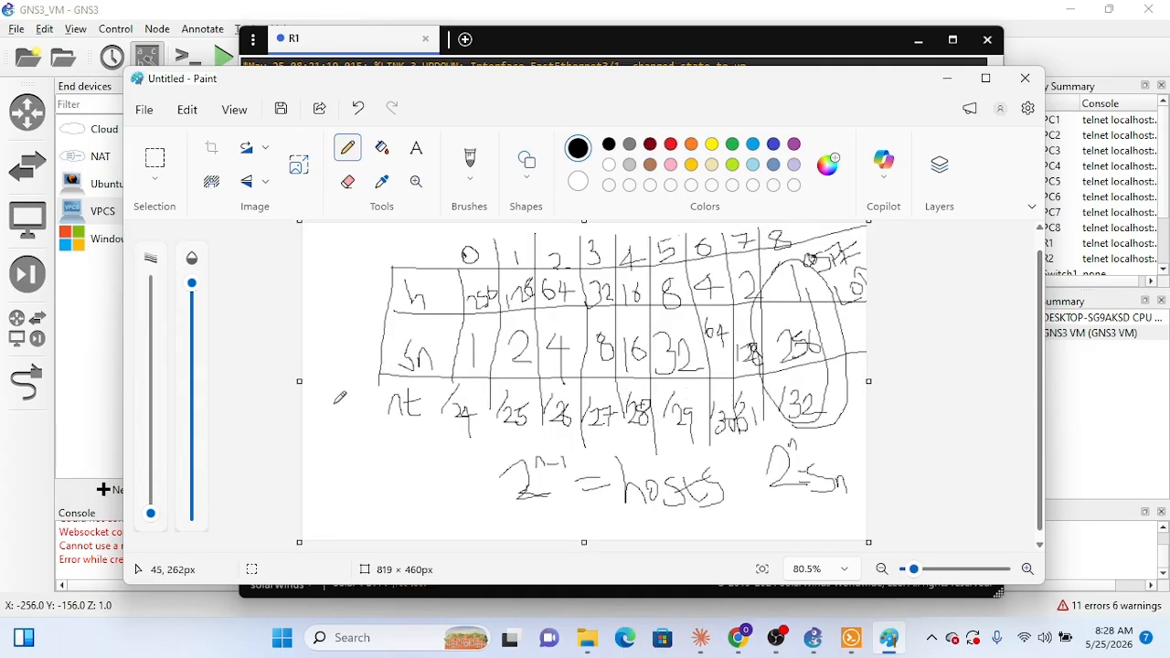
# Step: Save the drawing as the PNG file notations table in the Pictures folder and close Paint
pyautogui.hotkey('ctrl', 's')
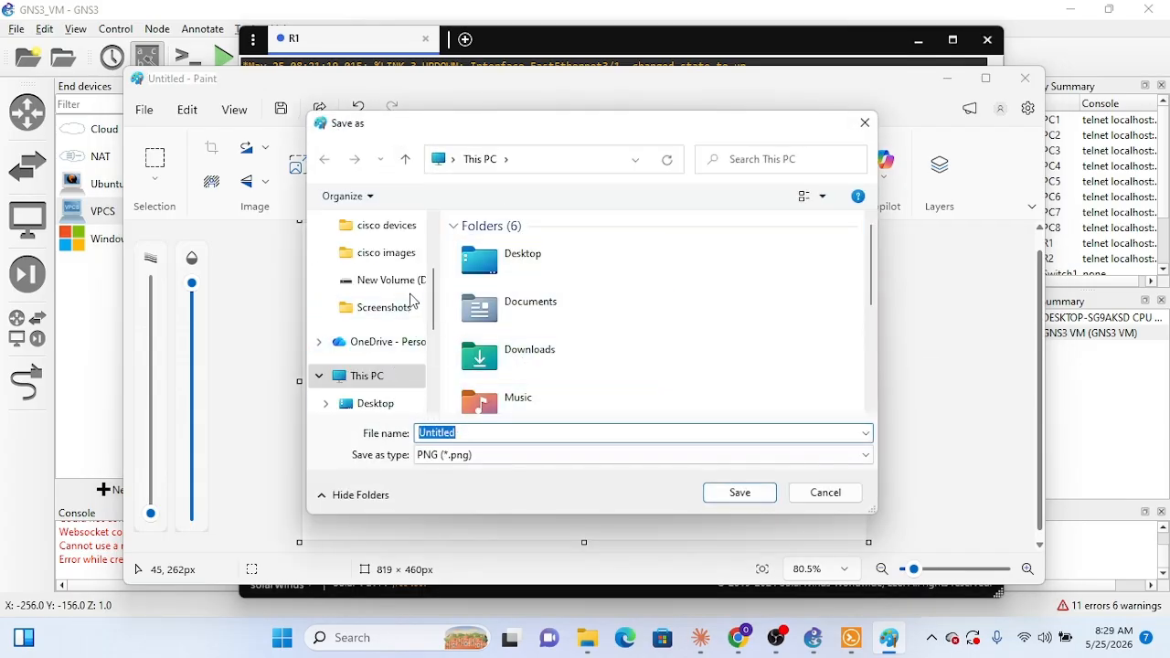
pyautogui.scroll(-3, 406, 315)
pyautogui.click(375, 307)
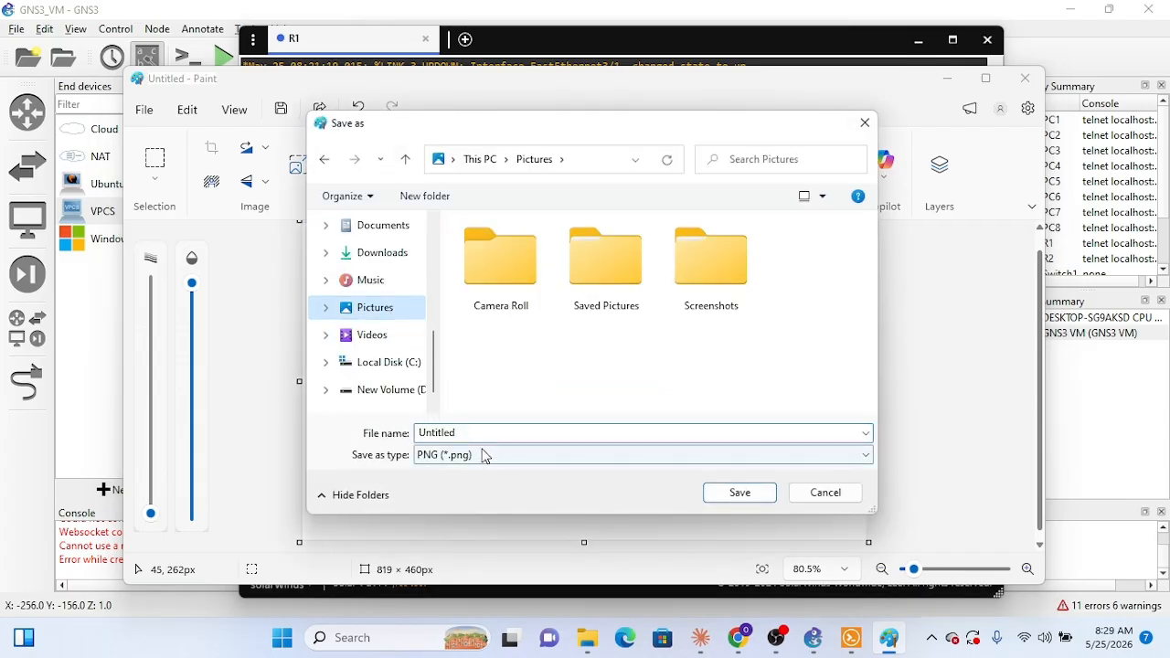
pyautogui.click(483, 429)
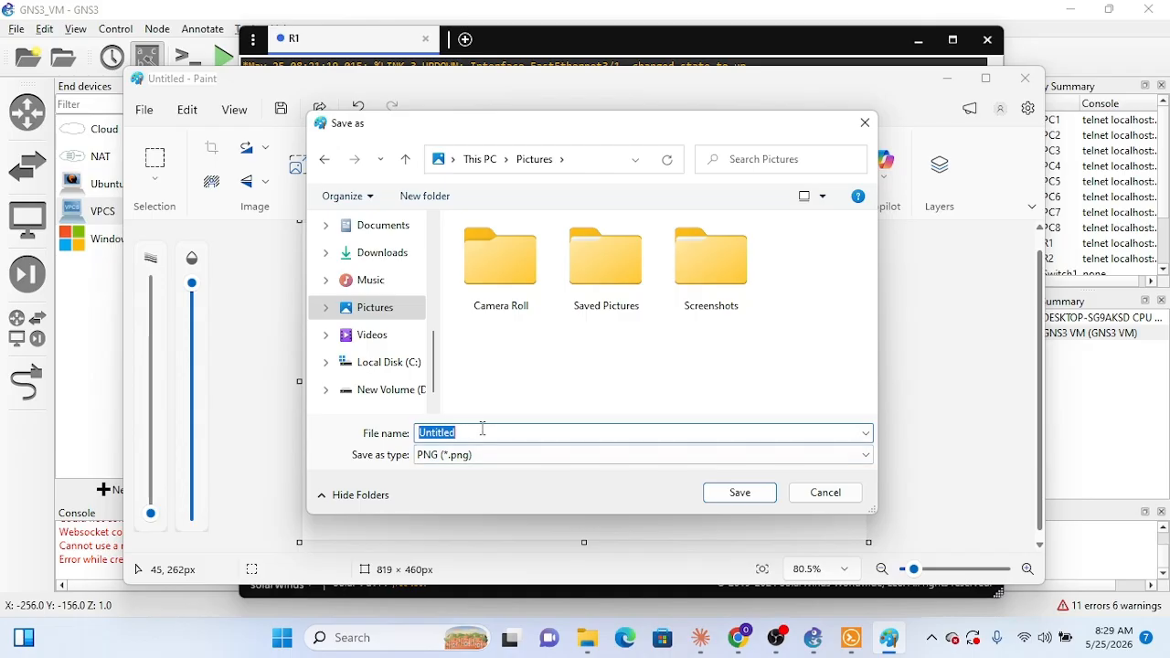
pyautogui.write('ne')
pyautogui.write('le')
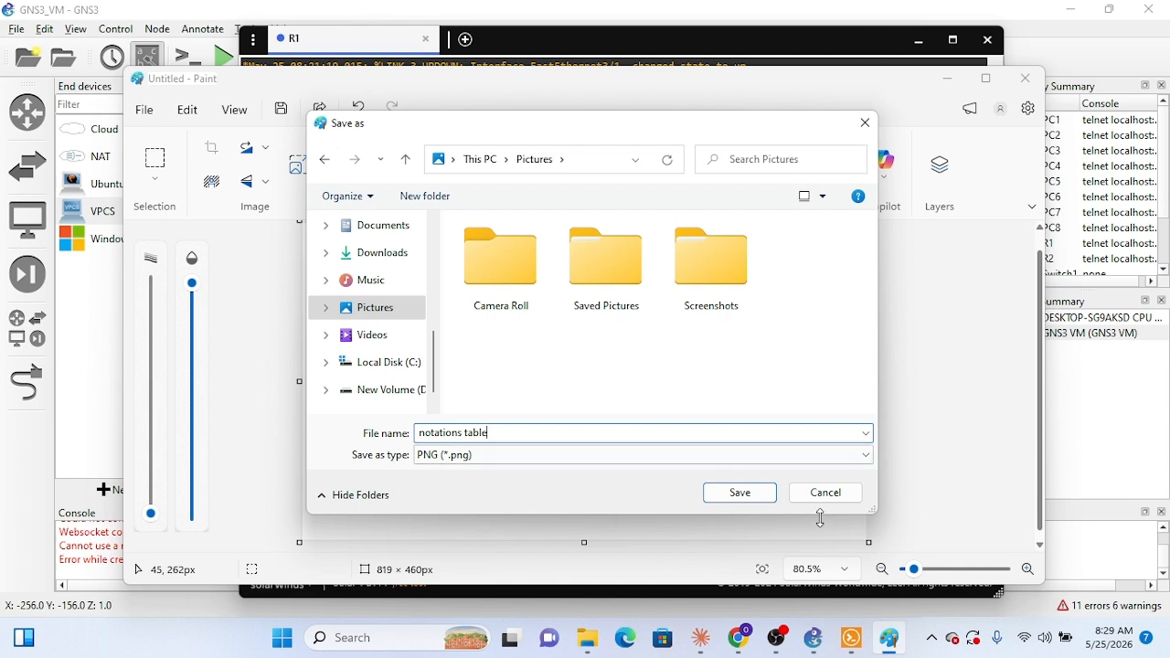
pyautogui.click(753, 491)
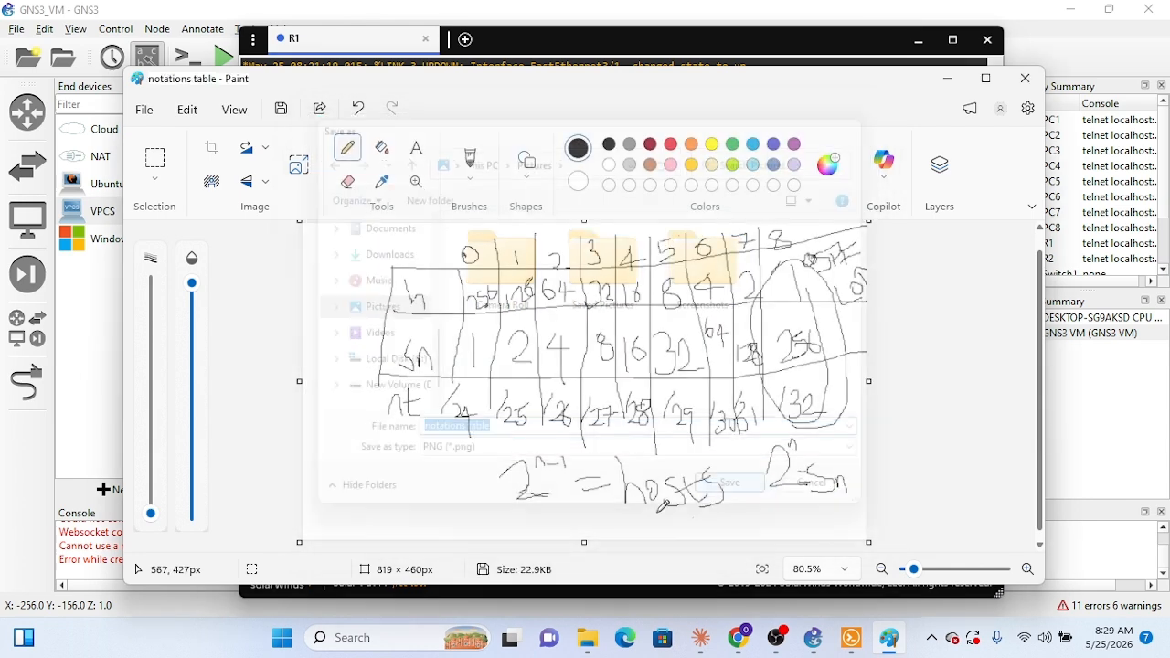
pyautogui.click(1034, 90)
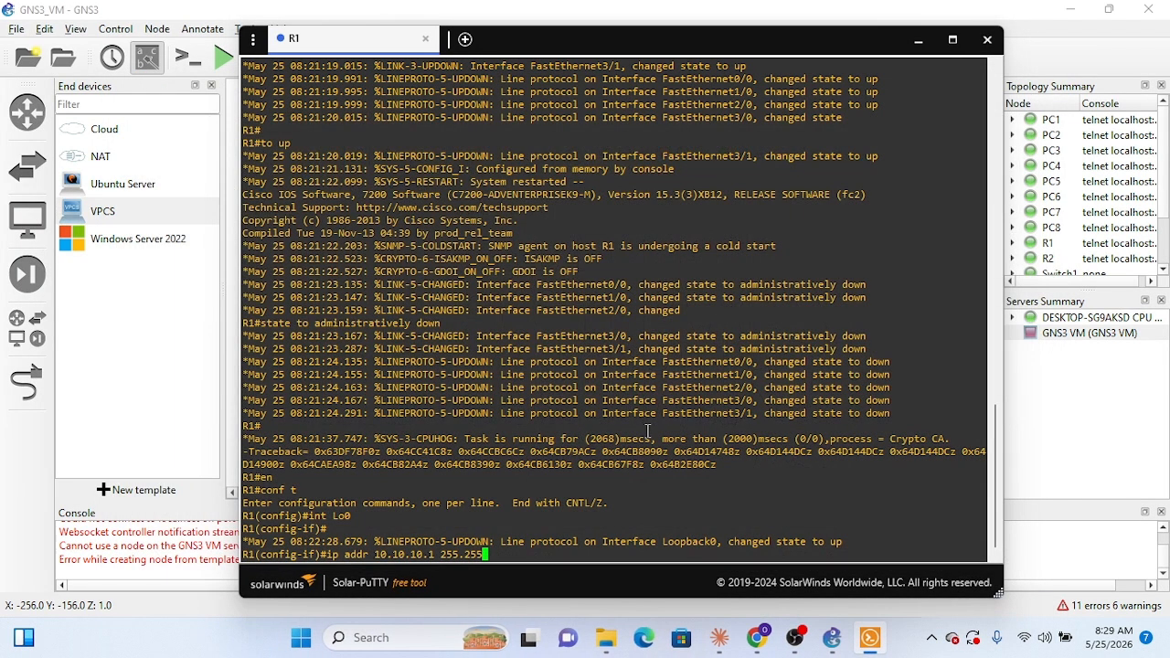
# Step: Check Claude's R1 configuration and complete R1's Loopback0 address command, ip addr 10.10.10.1, with the mask 255.255.255.255
pyautogui.write('.255.0')
pyautogui.click(719, 637)
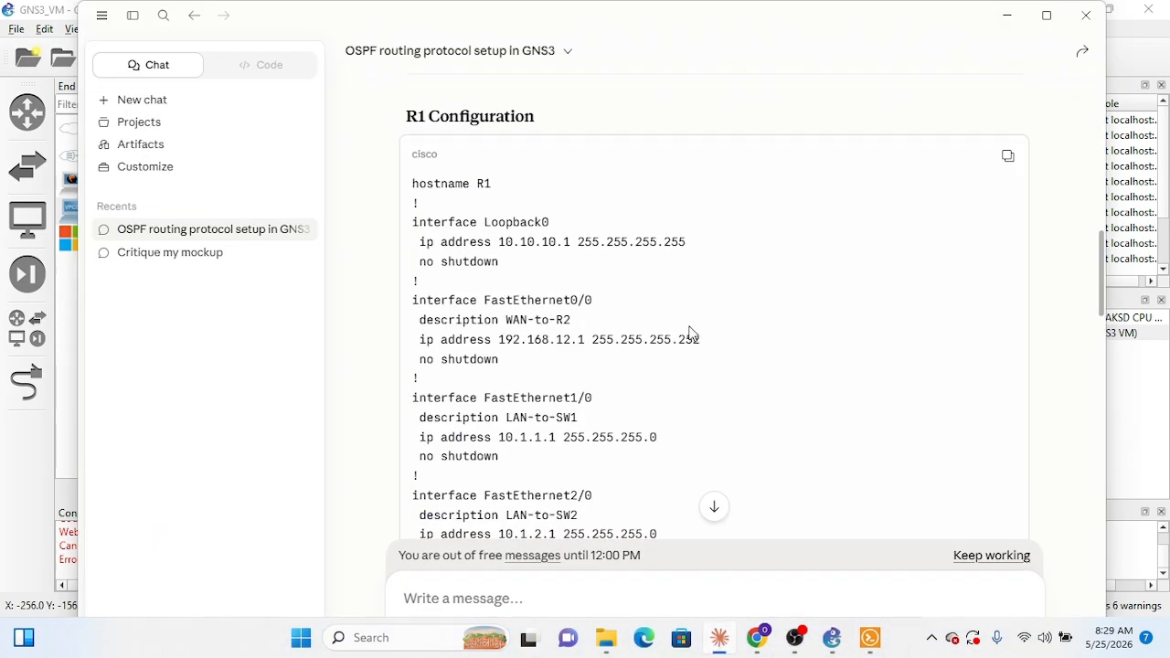
pyautogui.click(1007, 16)
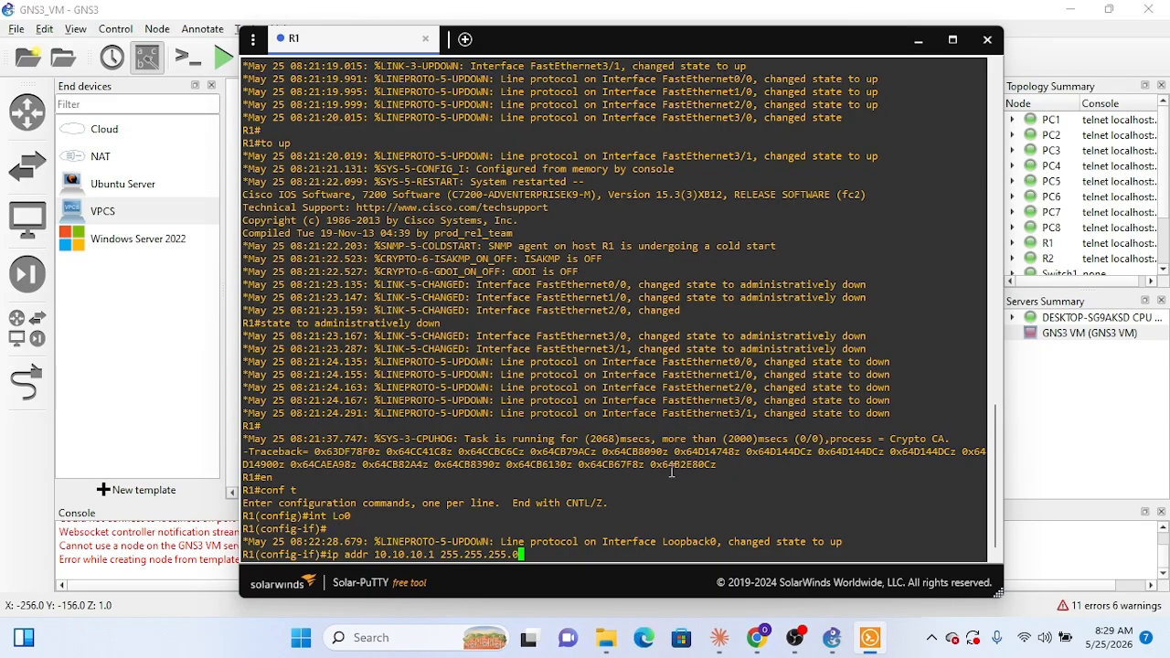
pyautogui.press('BackSpace')
pyautogui.write('255')
pyautogui.press('Return')
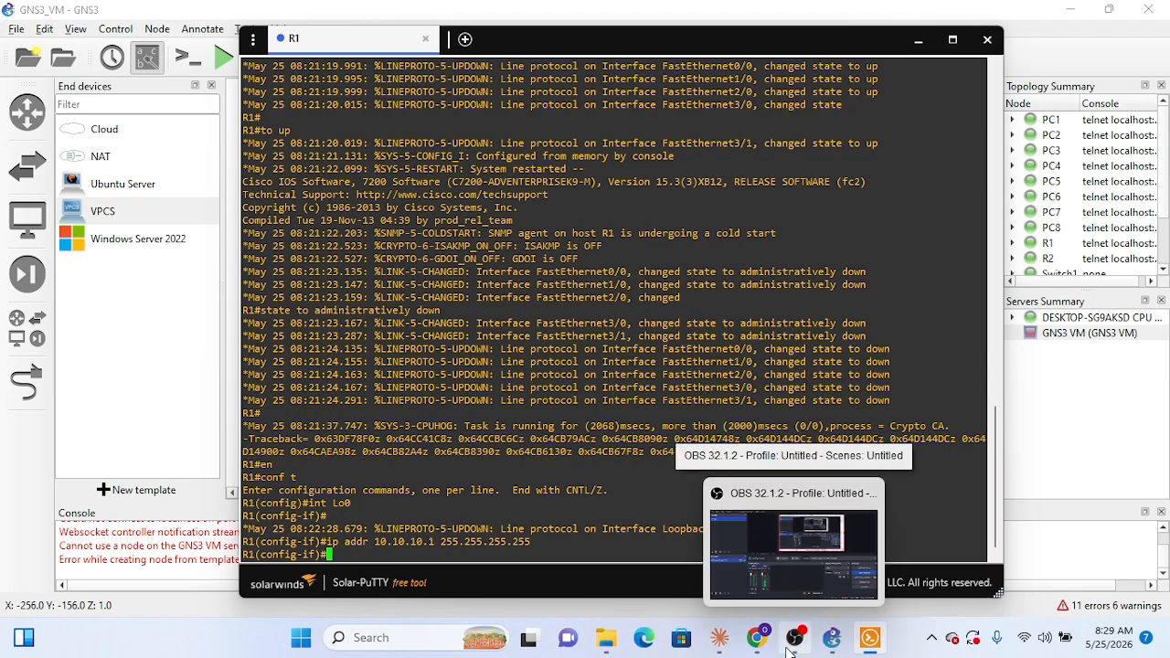
# Step: Enable Loopback0 on R1 with no sh and exit its interface configuration
pyautogui.click(755, 649)
pyautogui.click(755, 649)
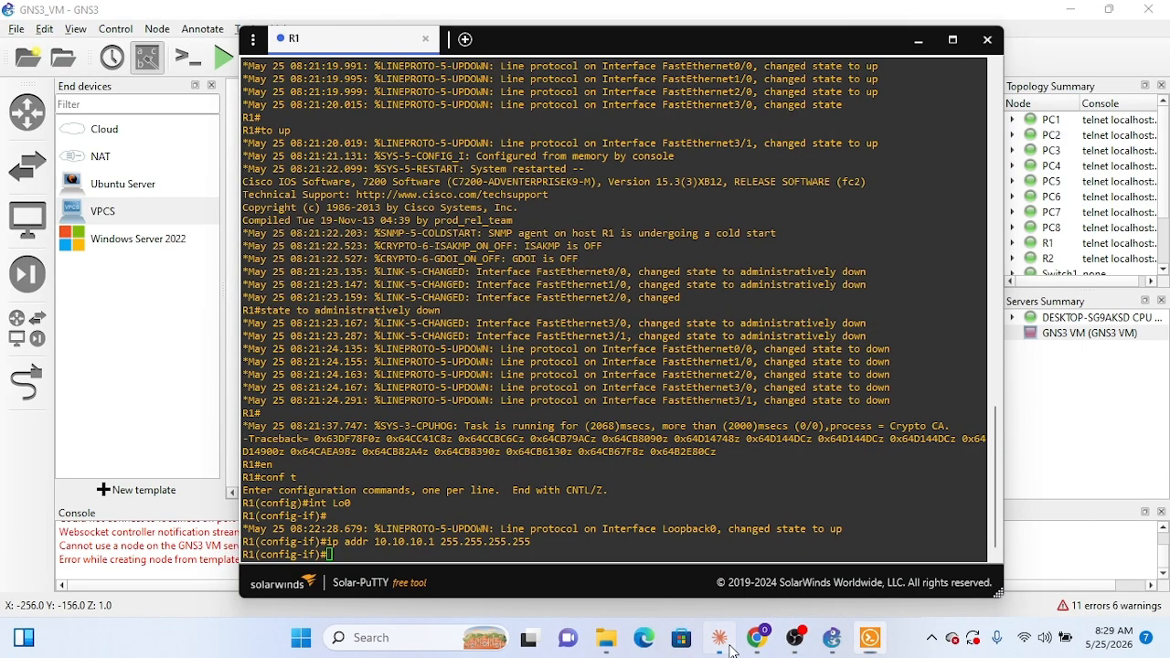
pyautogui.click(725, 646)
pyautogui.click(722, 645)
pyautogui.write('no sh')
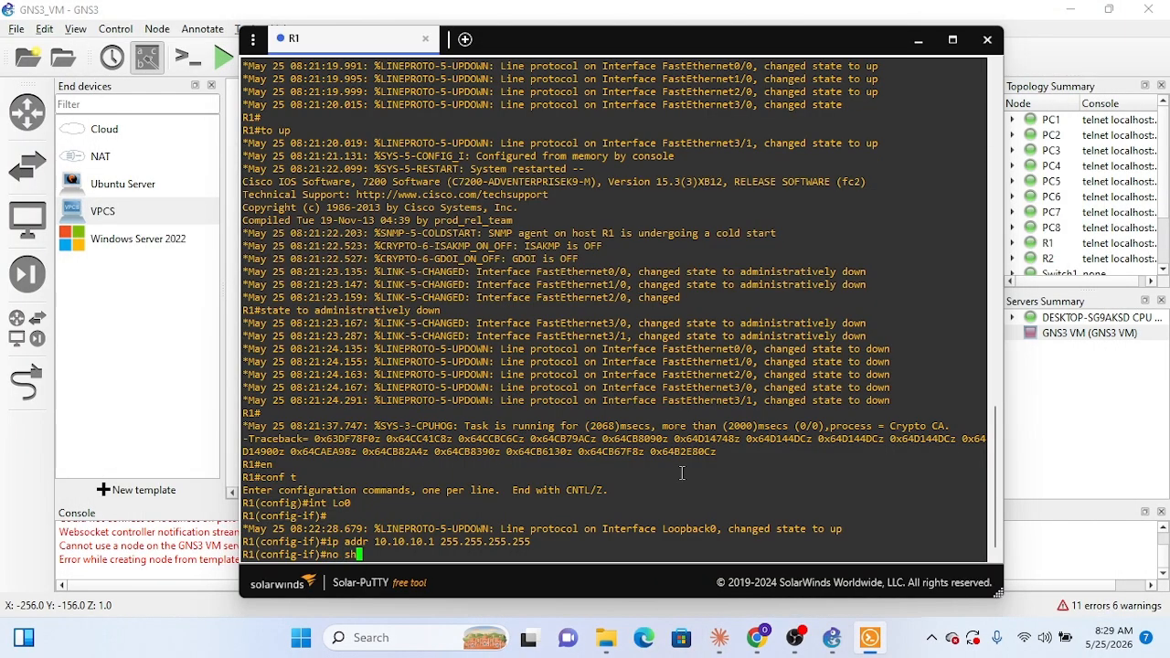
pyautogui.press('Return')
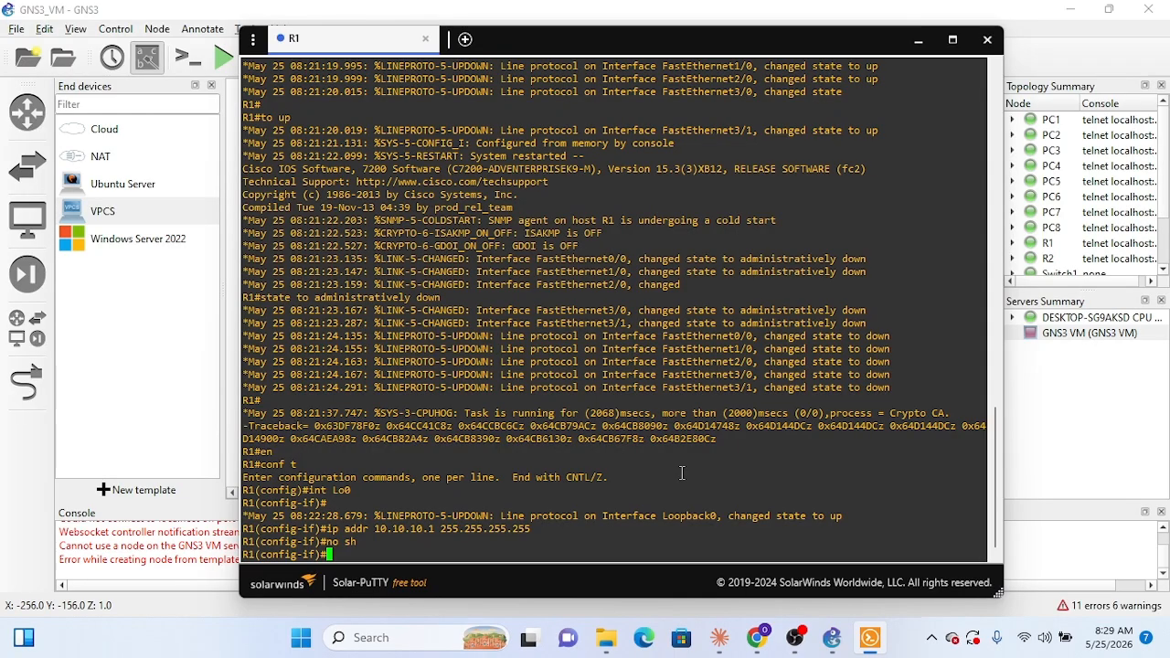
pyautogui.write('exit')
pyautogui.press('Return')
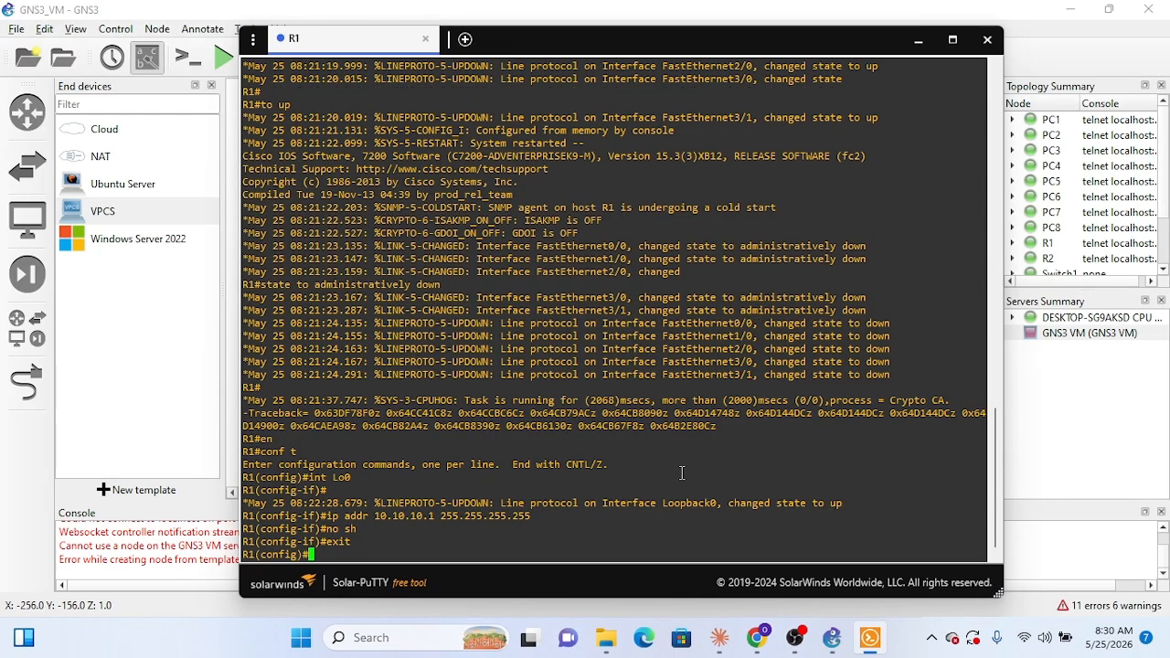
# Step: Enter interface configuration for f0/0 on R1, moving the console window aside to uncover part of the topology
pyautogui.write('int')
pyautogui.moveTo(685, 50); pyautogui.dragTo(833, 81)
pyautogui.write('f0/0')
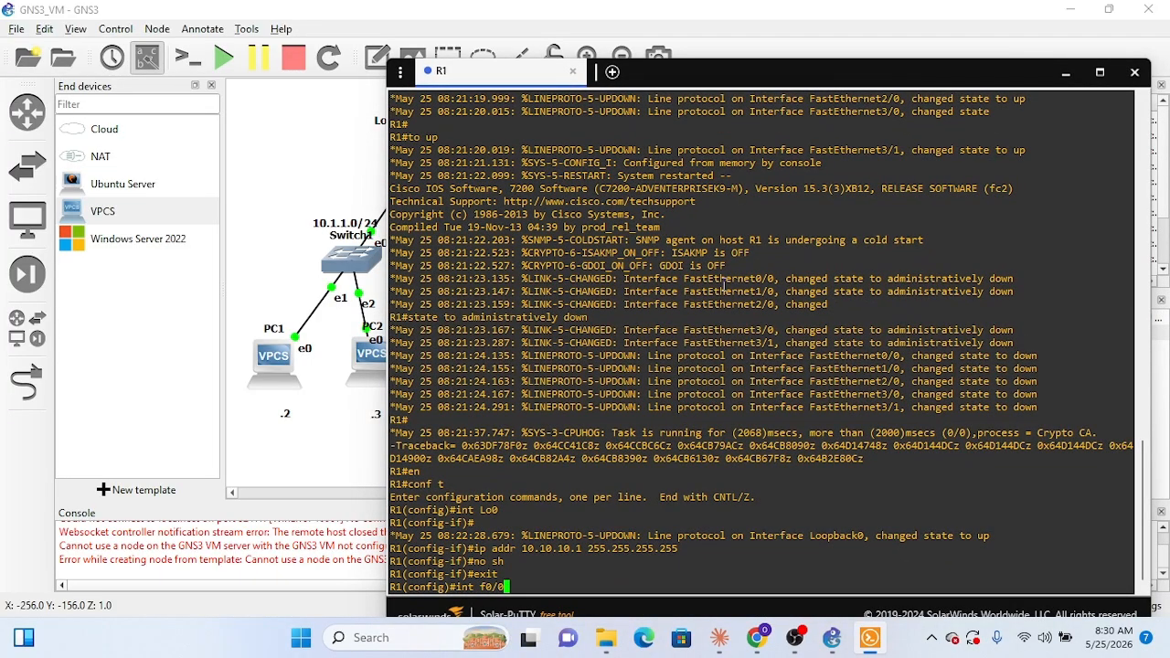
pyautogui.press('Return')
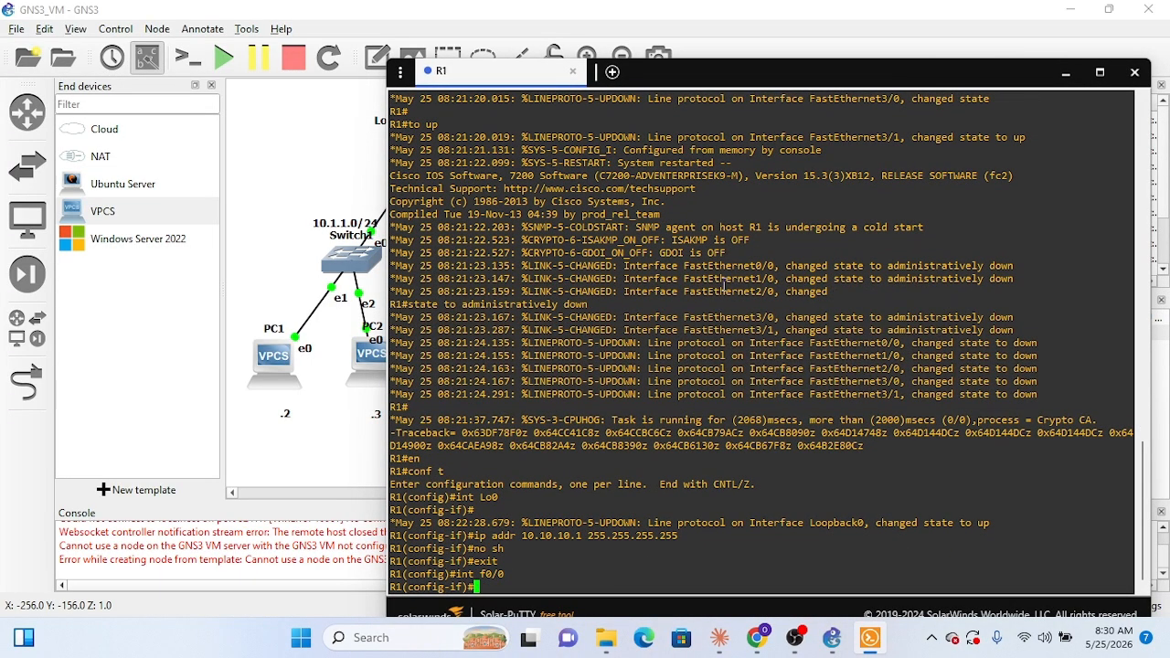
# Step: Start the f0/0 address command on R1 with ip addr 192.168. and check the FastEthernet0/0 address in Claude's R1 configuration
pyautogui.write('ip addr 192.168.')
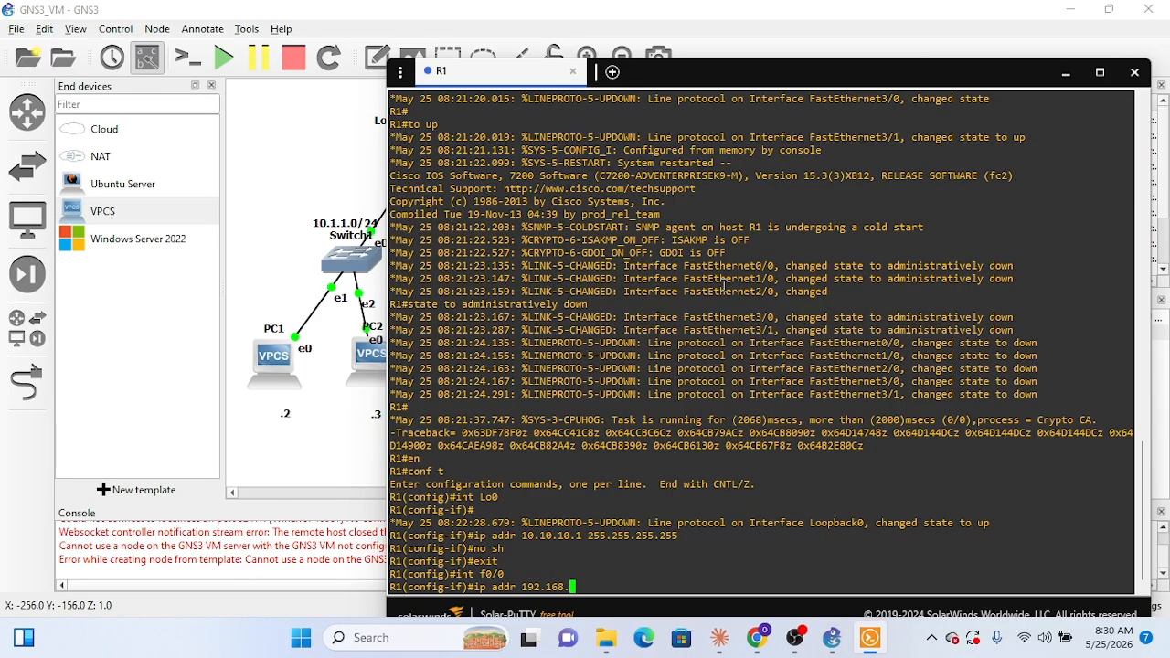
pyautogui.moveTo(846, 73); pyautogui.dragTo(786, 56)
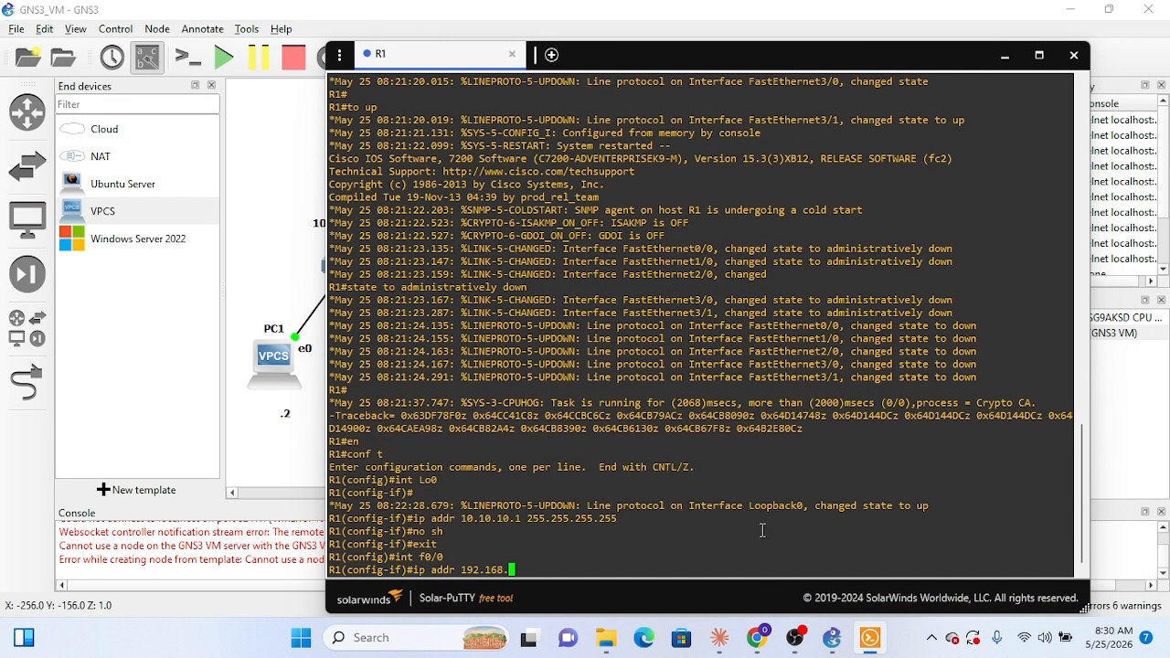
pyautogui.click(718, 644)
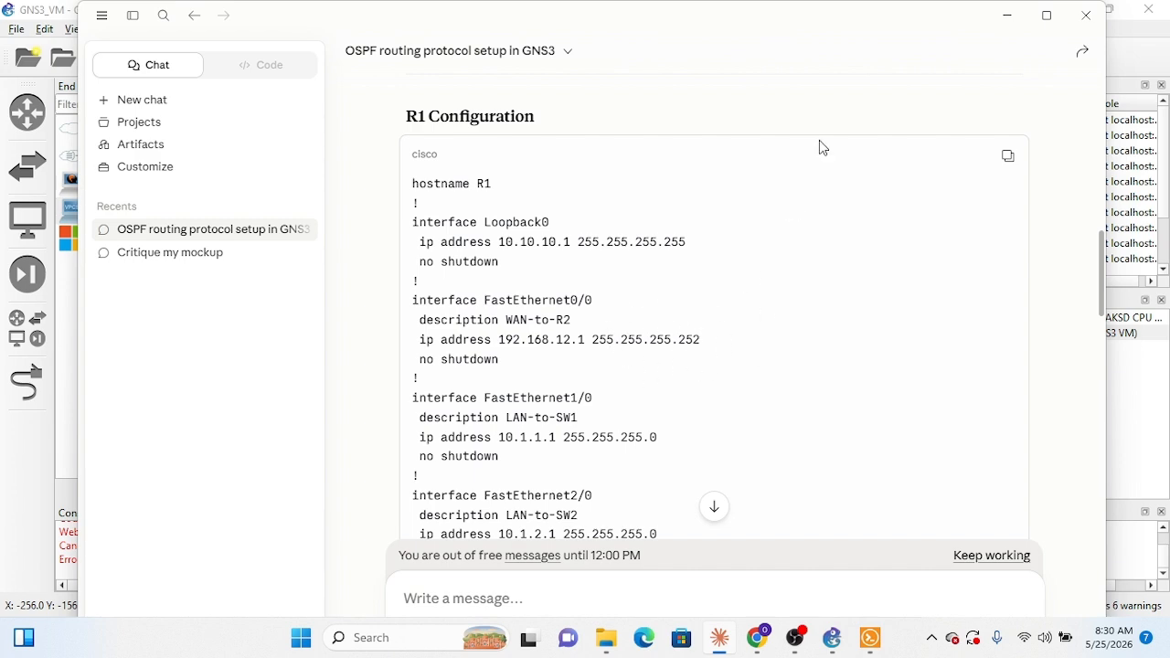
pyautogui.click(1007, 16)
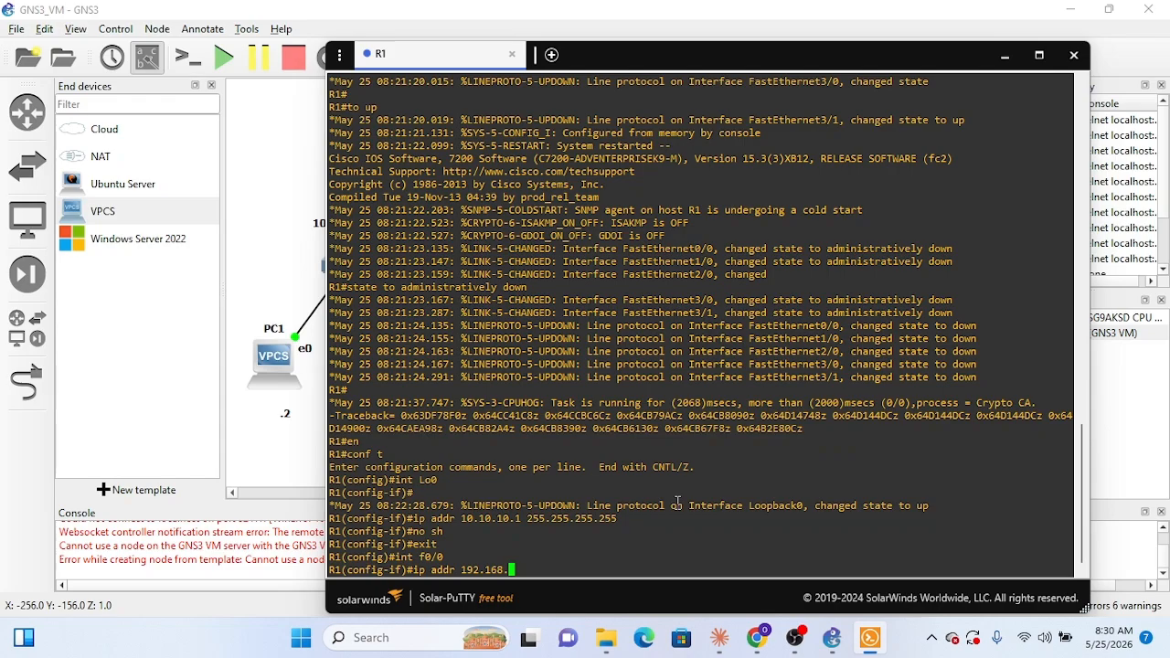
# Step: Complete R1's f0/0 address as 192.168.10.1 with the mask 255.255.255.252 and enable the interface with no sh
pyautogui.write('10.1 255.255.255.252')
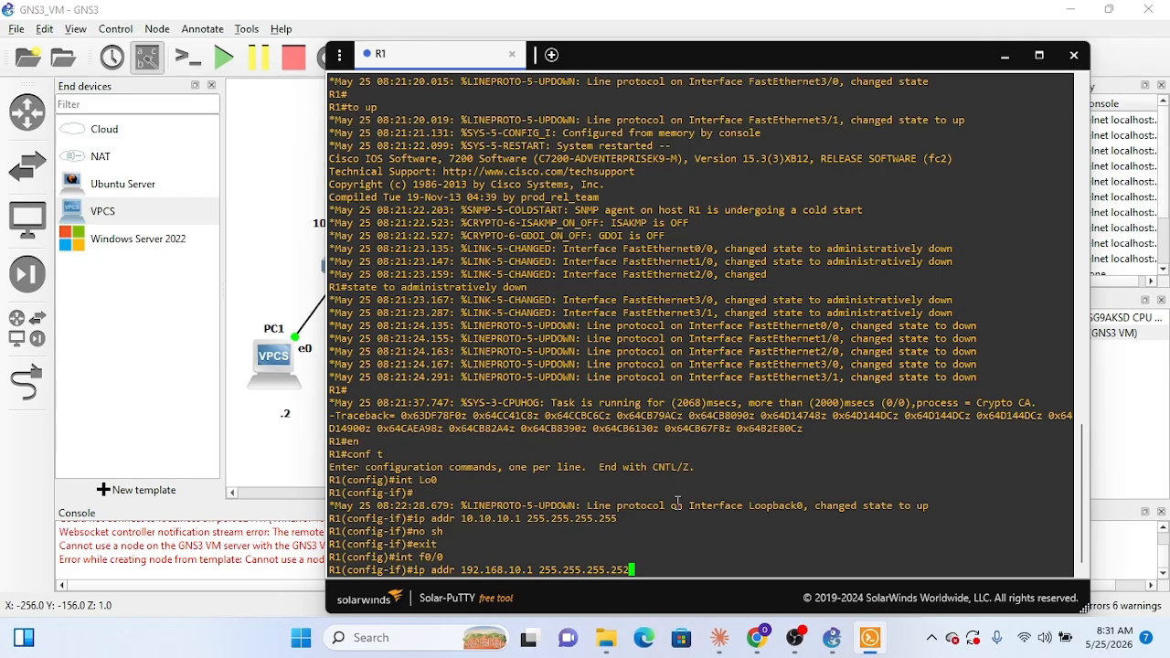
pyautogui.press('Return')
pyautogui.write('no sh')
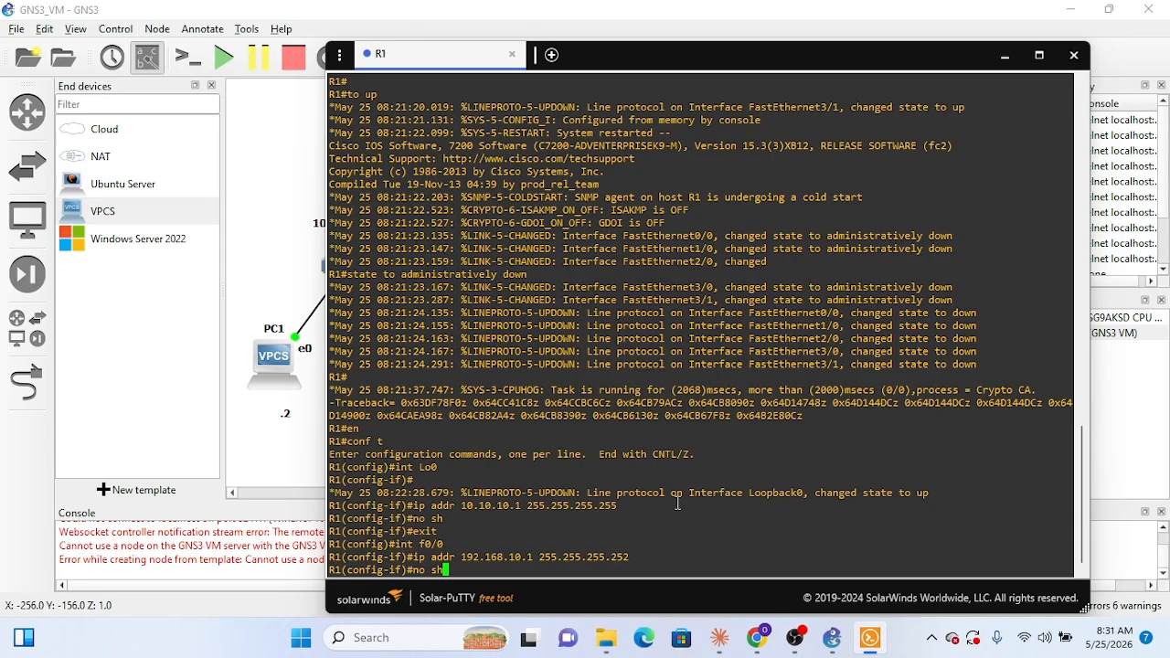
pyautogui.press('Return')
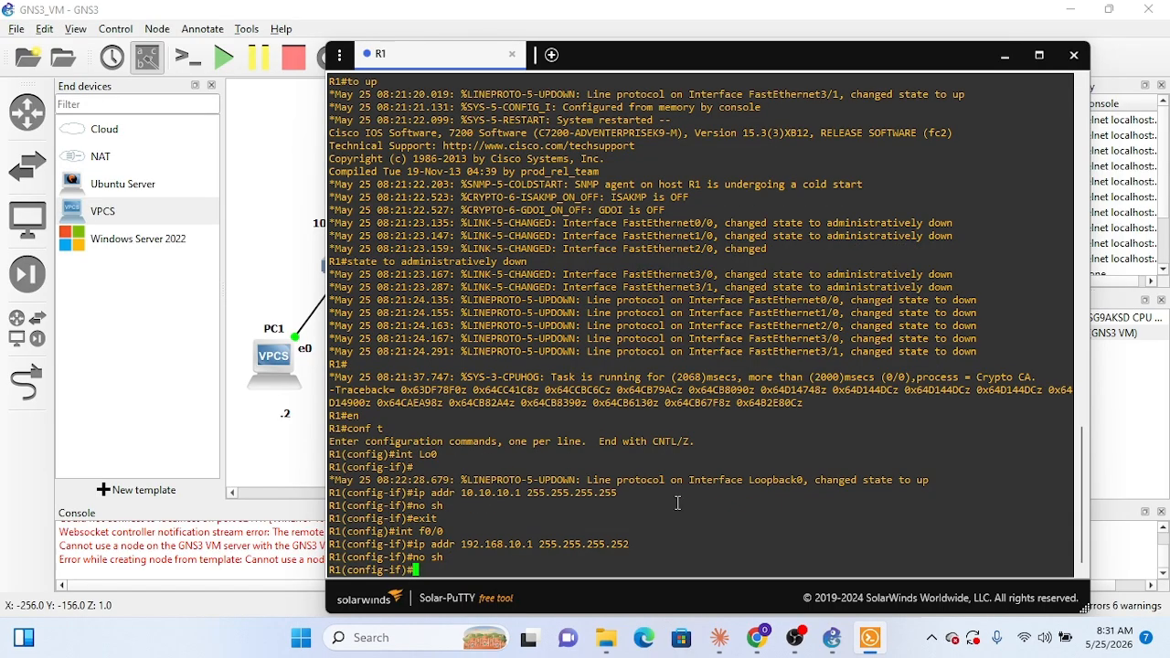
# Step: Switch back to Claude and review the interface addresses in the R1 configuration
pyautogui.click(759, 646)
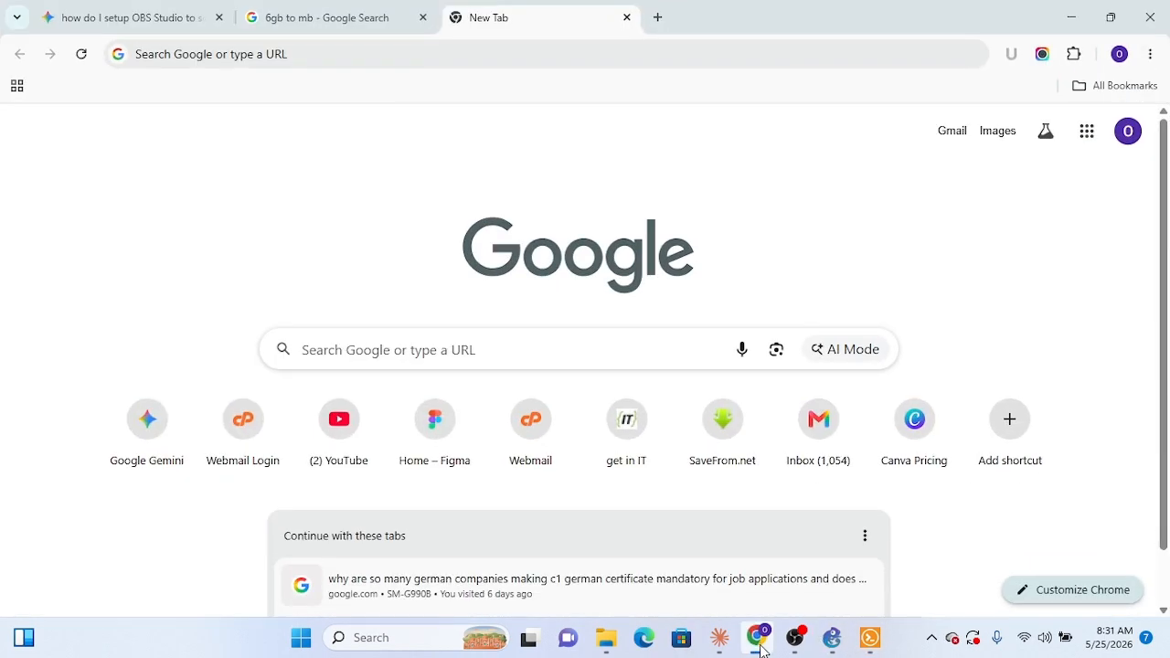
pyautogui.click(759, 646)
pyautogui.click(728, 644)
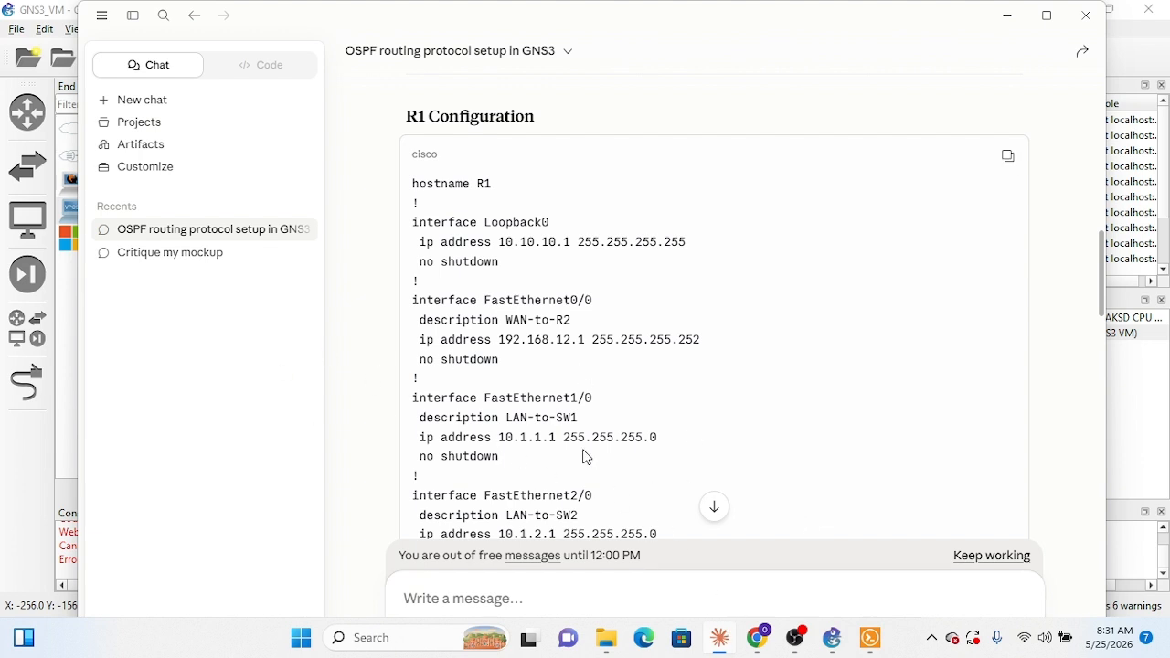
# Step: Return to R1's console and shift its window aside to check R1's interface and subnet labels in the topology
pyautogui.click(1007, 18)
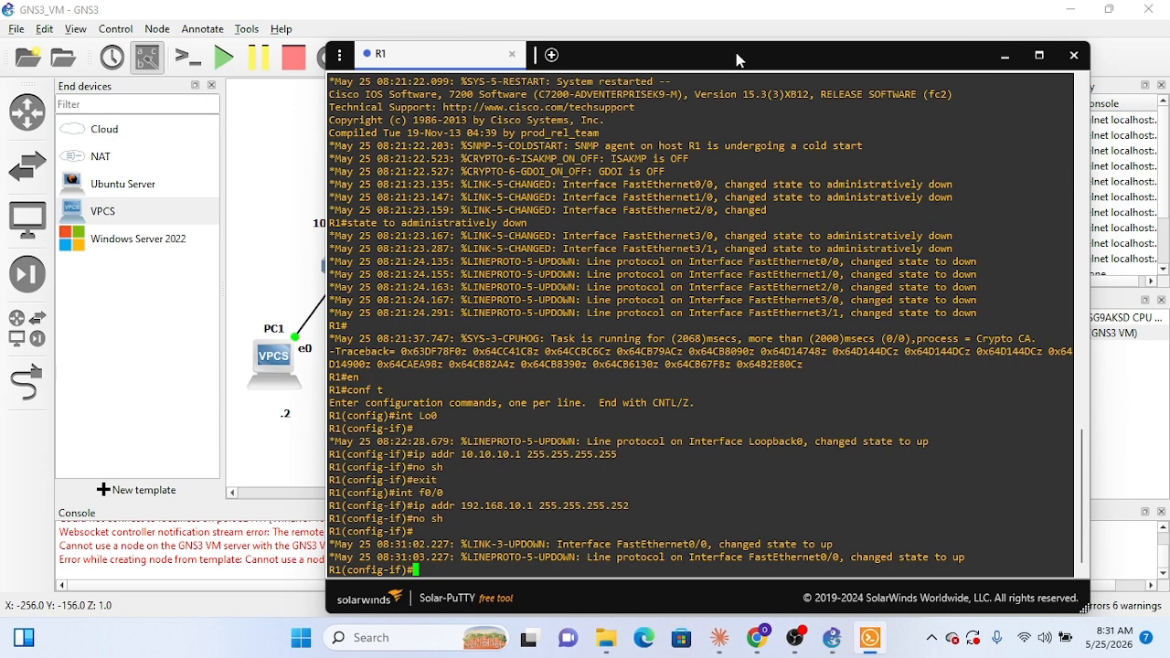
pyautogui.moveTo(739, 59); pyautogui.dragTo(870, 135)
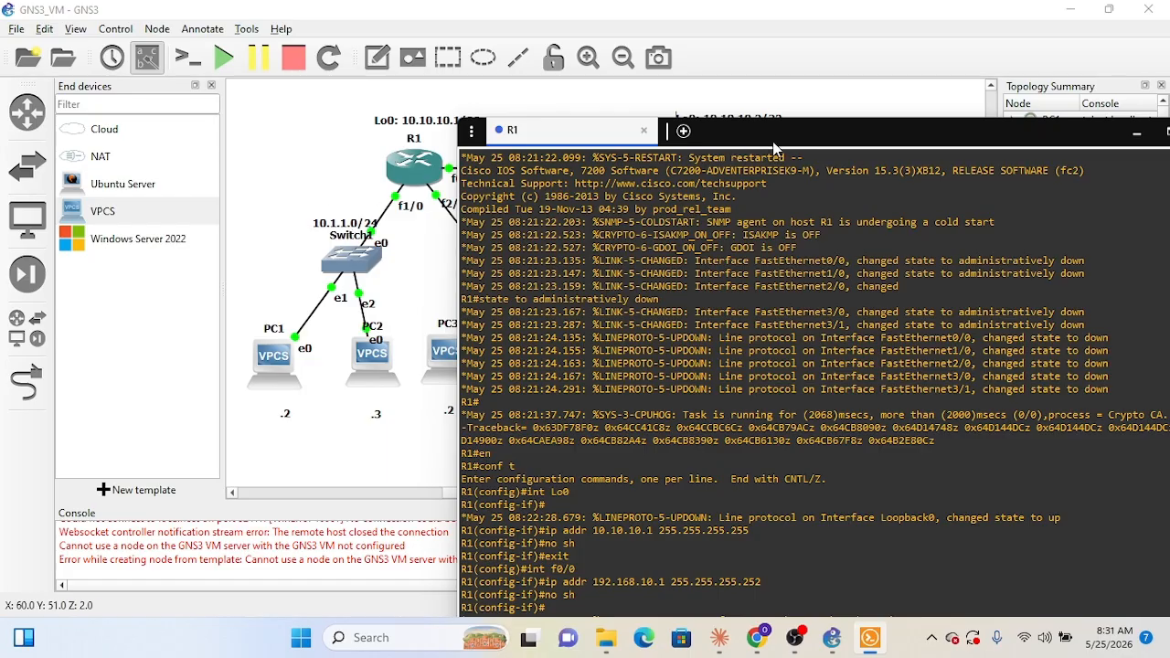
pyautogui.moveTo(774, 148); pyautogui.dragTo(820, 104)
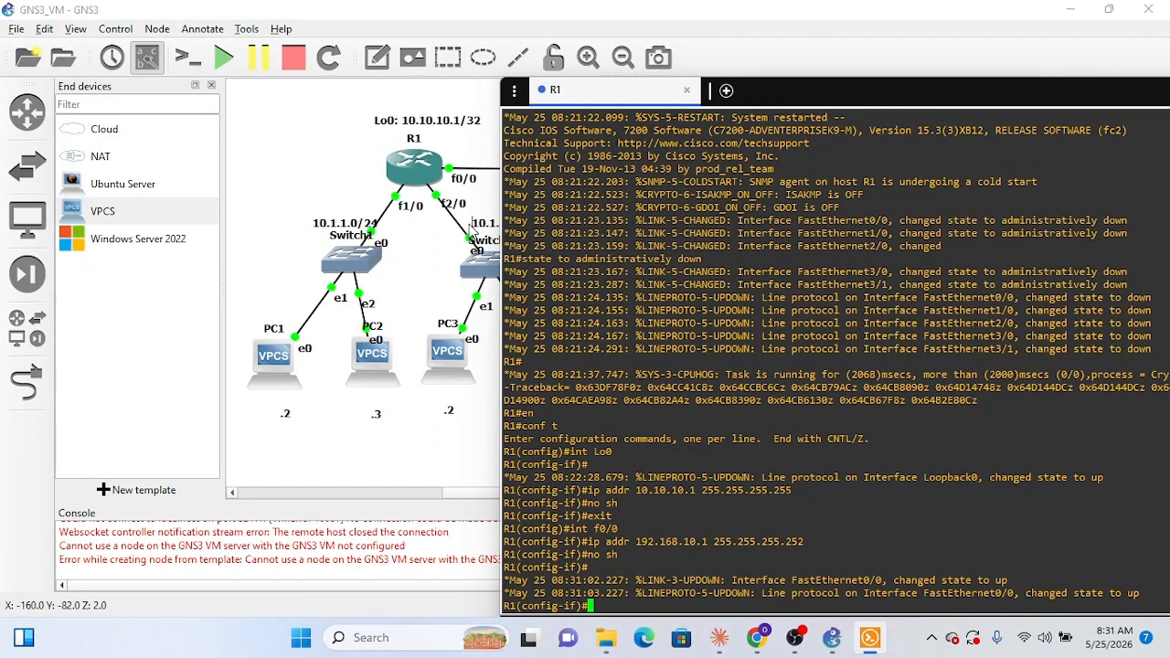
pyautogui.moveTo(868, 98); pyautogui.dragTo(608, 61)
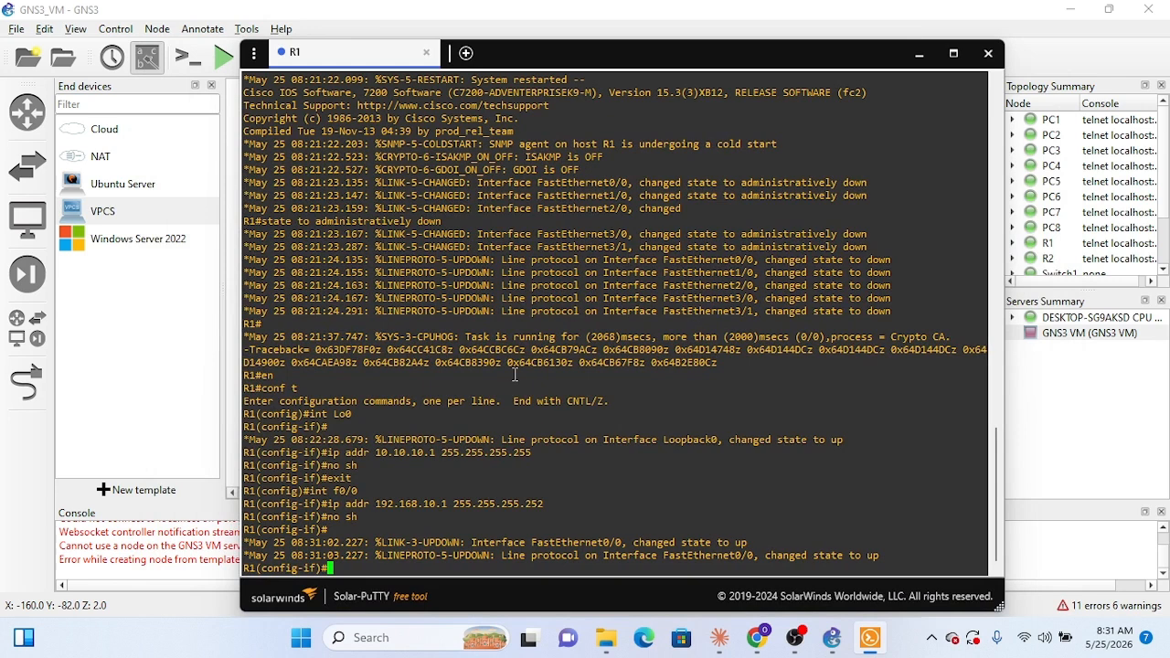
# Step: Exit the f0/0 interface configuration on R1 and enter interface configuration for f1/0
pyautogui.write('exit')
pyautogui.press('Return')
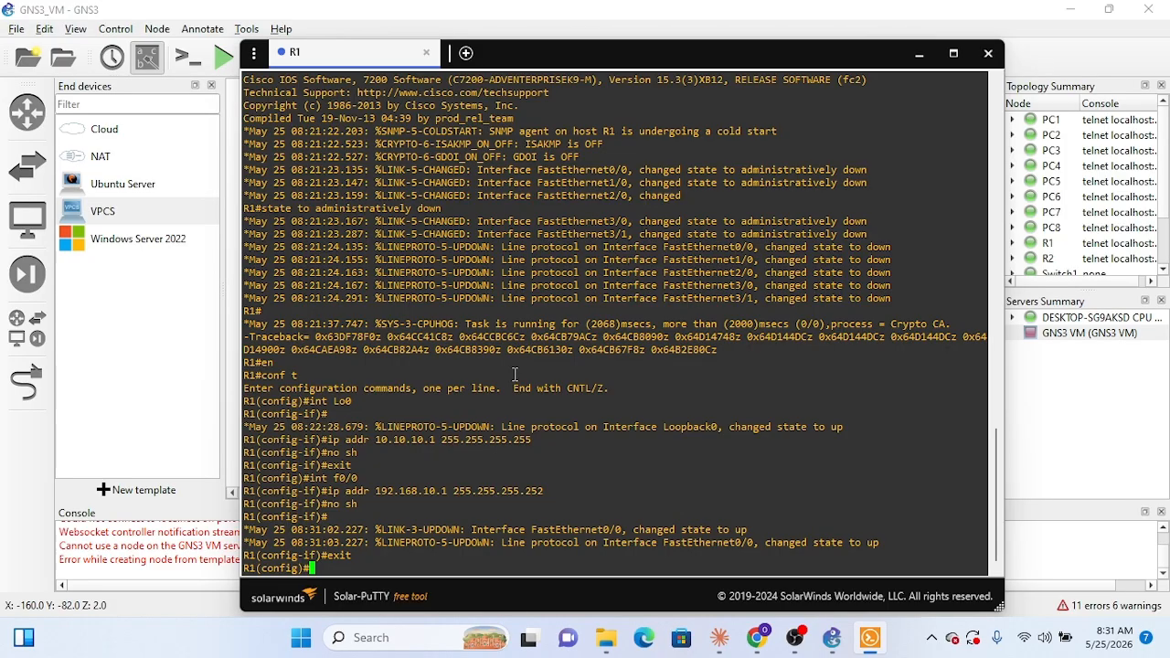
pyautogui.write('int f1/0')
pyautogui.press('Return')
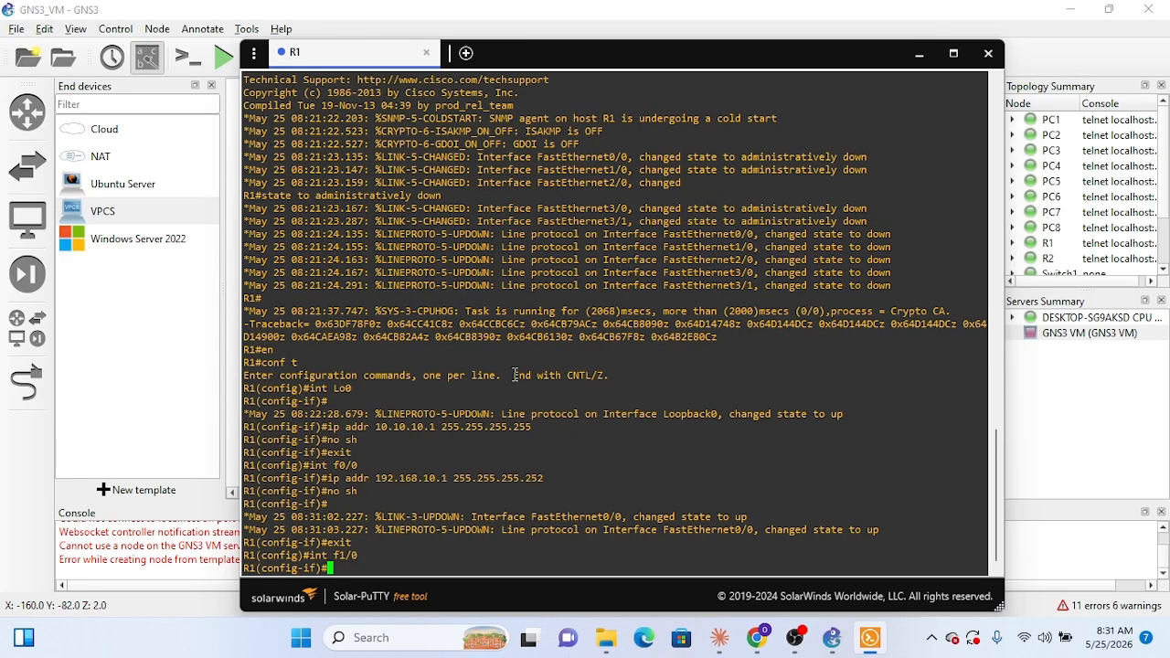
# Step: Write the f1/0 address command as ip addr 10.1.1.0 255.255.255.0 without submitting it
pyautogui.write('ip addr')
pyautogui.write('10.1')
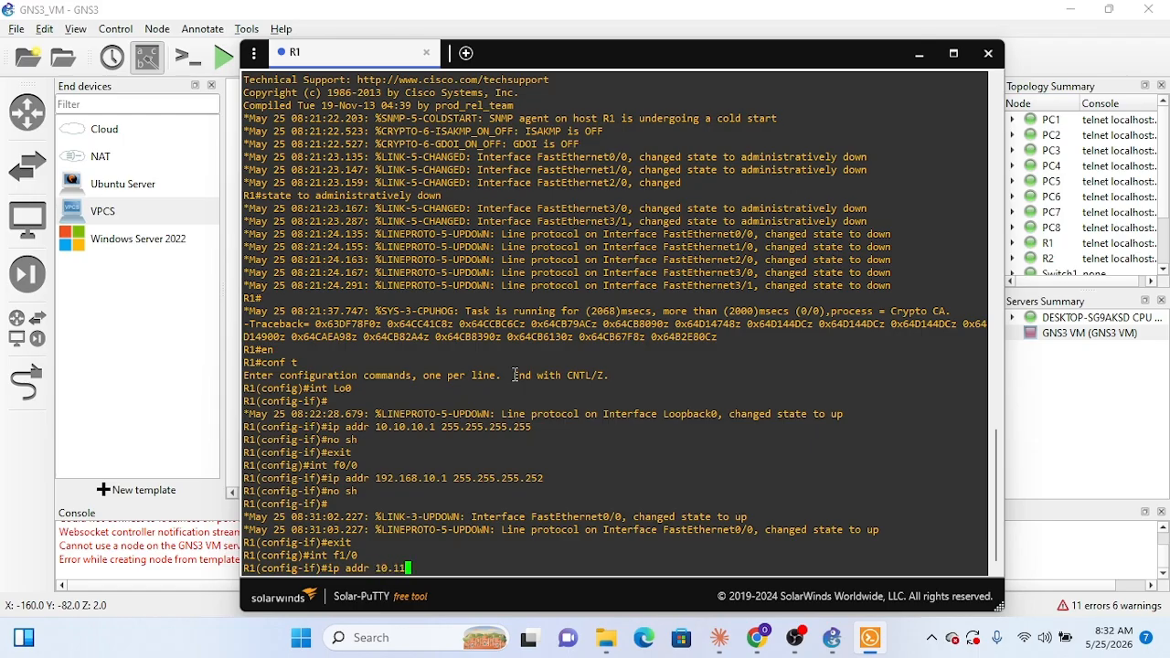
pyautogui.write('.1.0 255.255.255.')
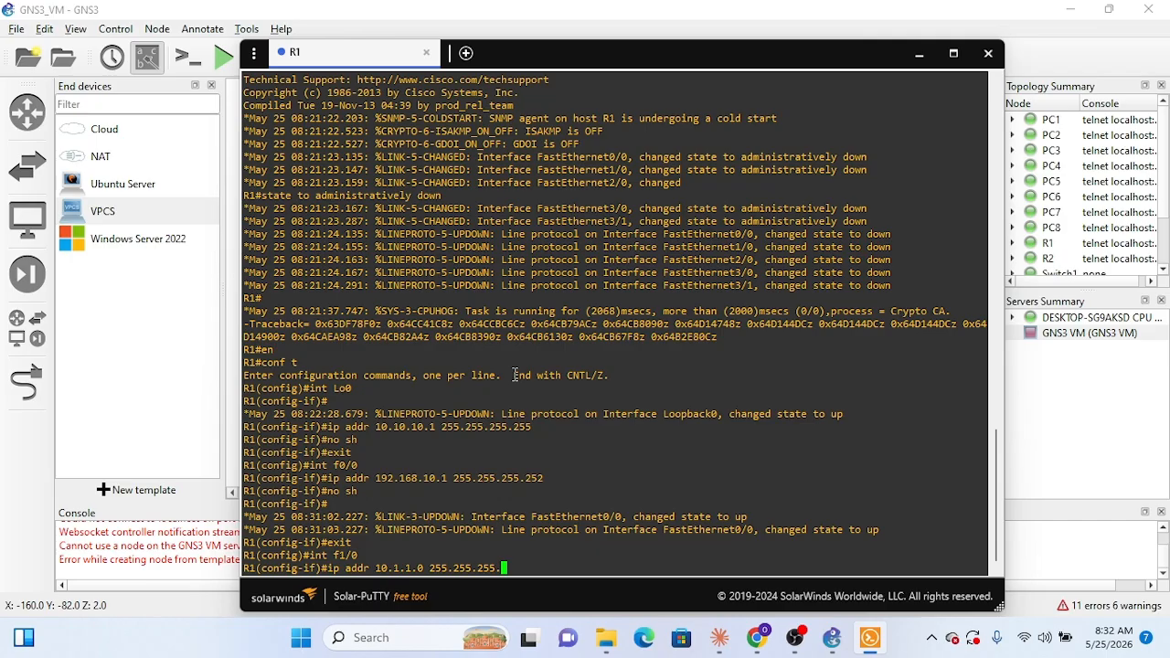
pyautogui.write('0')
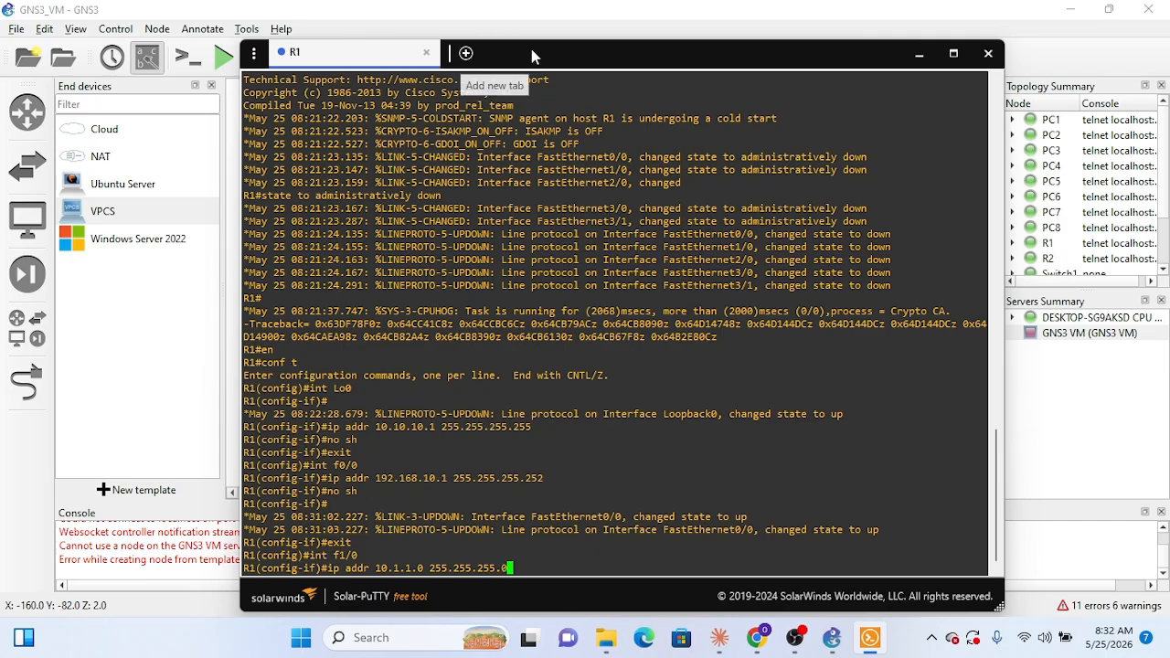
# Step: Check the FastEthernet1/0 address in Claude's R1 configuration and return to the R1 console
pyautogui.moveTo(543, 61)
pyautogui.mouseDown()
pyautogui.moveTo(660, 60)
pyautogui.moveTo(851, 100)
pyautogui.moveTo(736, 73)
pyautogui.moveTo(512, 56)
pyautogui.moveTo(525, 46)
pyautogui.moveTo(540, 57)
pyautogui.mouseUp()
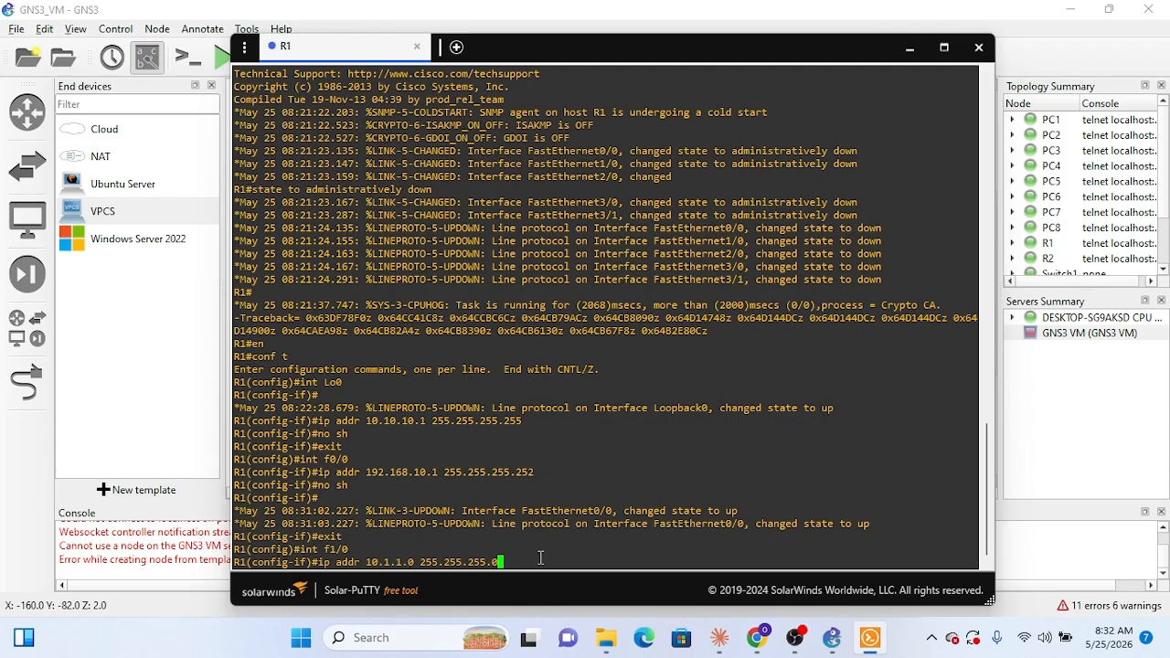
pyautogui.moveTo(809, 648)
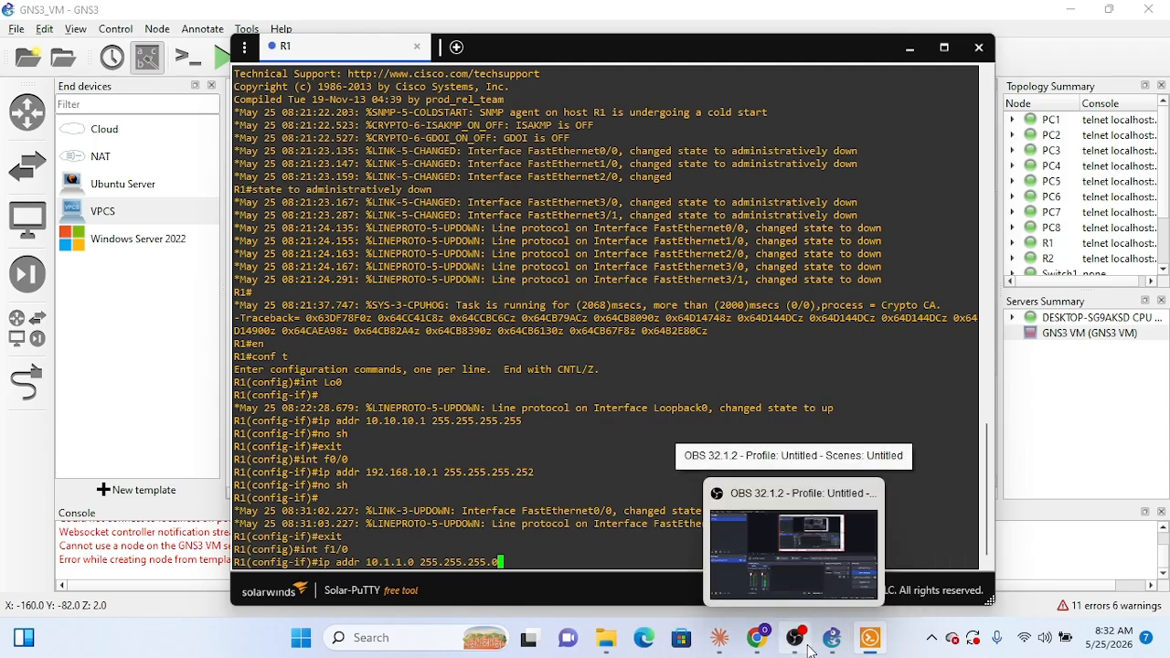
pyautogui.moveTo(757, 651)
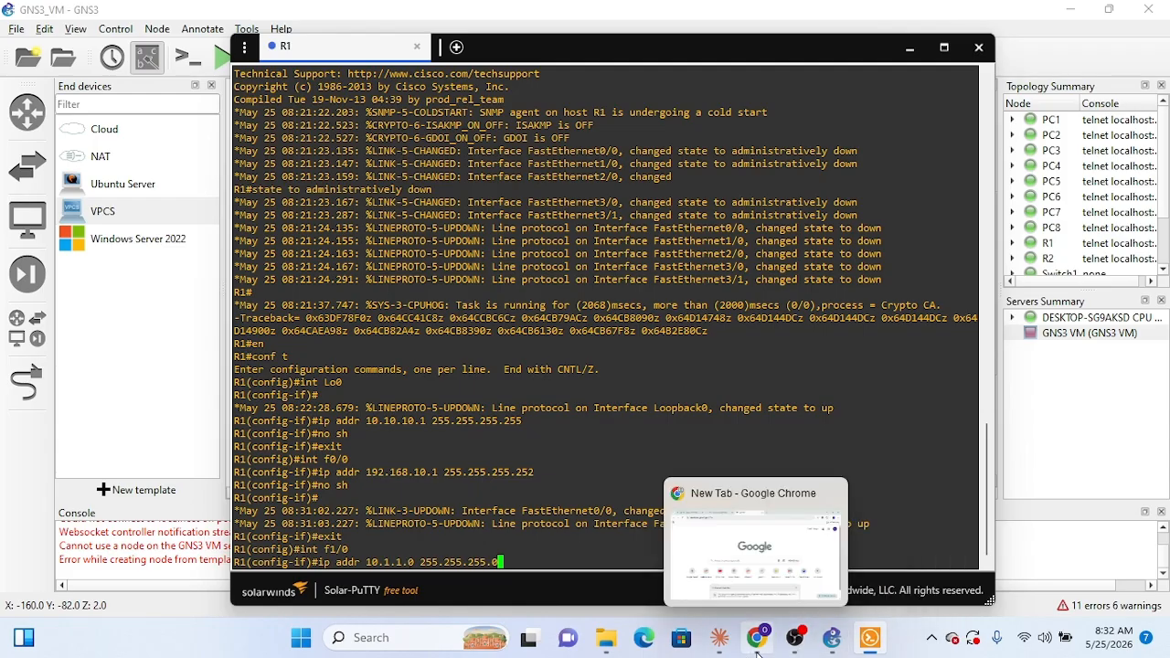
pyautogui.click(719, 651)
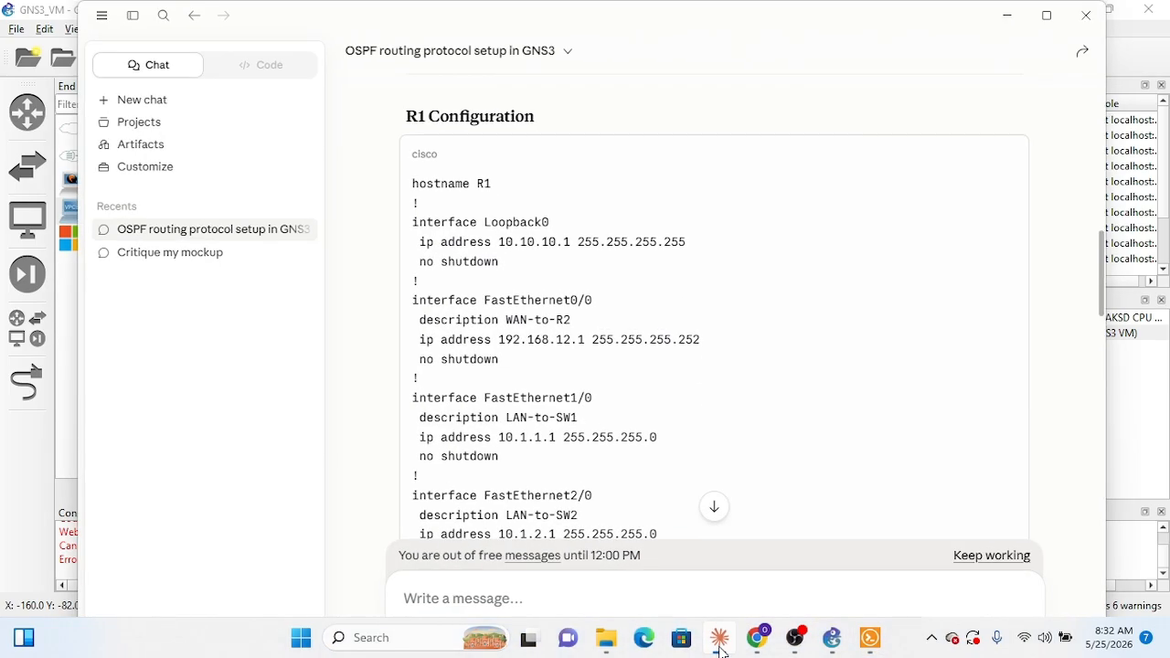
pyautogui.click(719, 651)
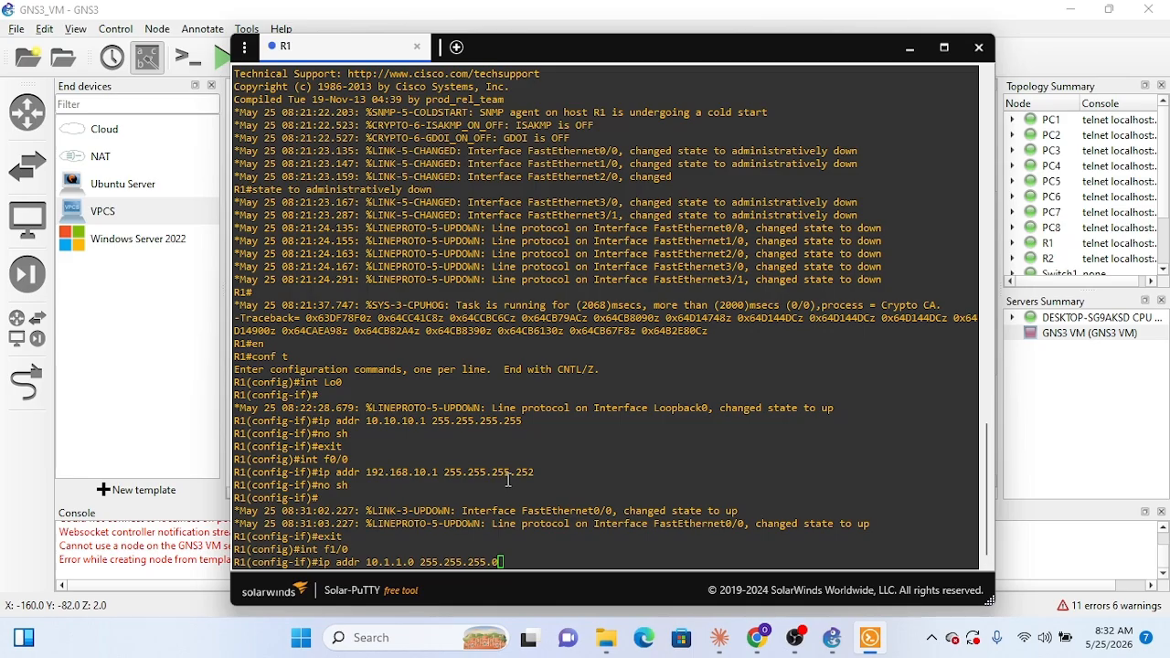
# Step: Correct the pending f1/0 address to 10.1.1.1, submit the command, and enable the interface with no sh
pyautogui.click(539, 530)
pyautogui.press('Left')
pyautogui.press('Left')
pyautogui.press('Left')
pyautogui.press('Left')
pyautogui.press('Left')
pyautogui.press('Left')
pyautogui.press('Left')
pyautogui.press('Left')
pyautogui.press('Left')
pyautogui.press('Left')
pyautogui.press('Left')
pyautogui.press('Left')
pyautogui.press('Left')
pyautogui.press('Left')
pyautogui.press('Left')
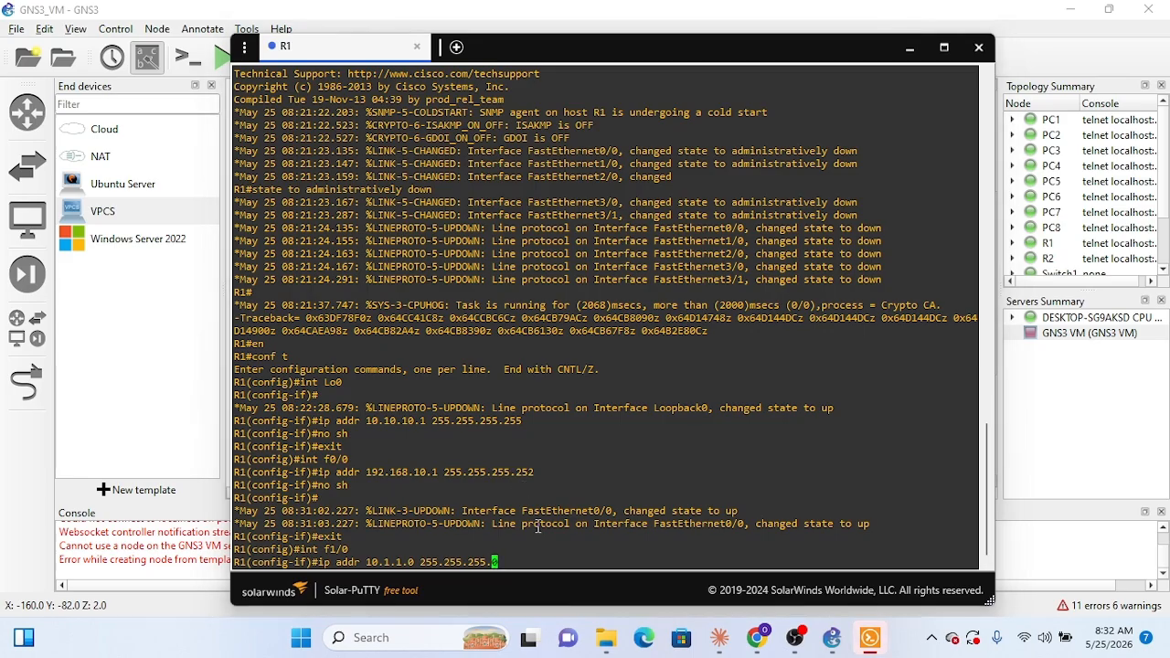
pyautogui.press('Right')
pyautogui.press('Return')
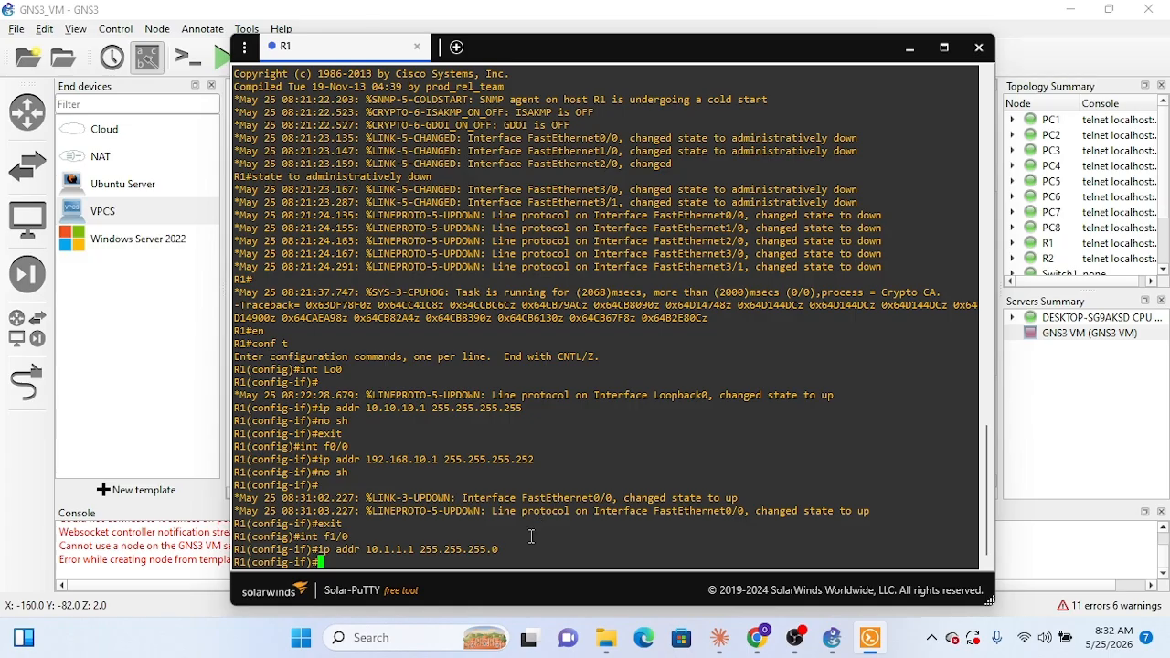
pyautogui.write('no sh')
pyautogui.press('Return')
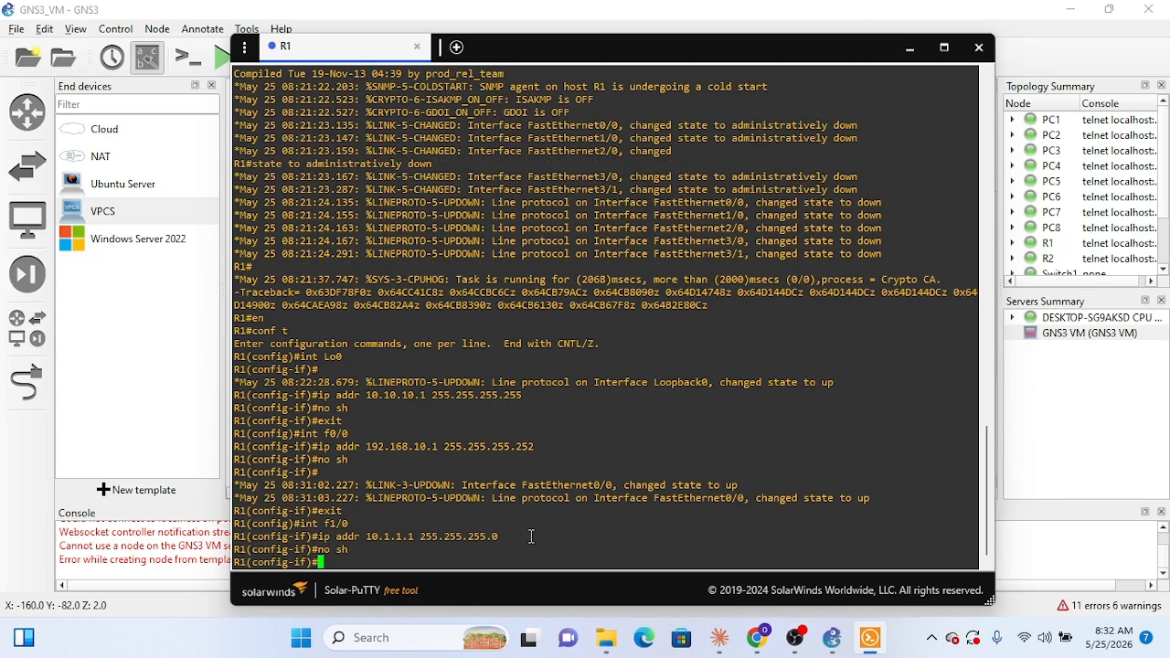
# Step: Exit the f1/0 interface configuration on R1 and enter interface configuration for f2/0
pyautogui.write('exit')
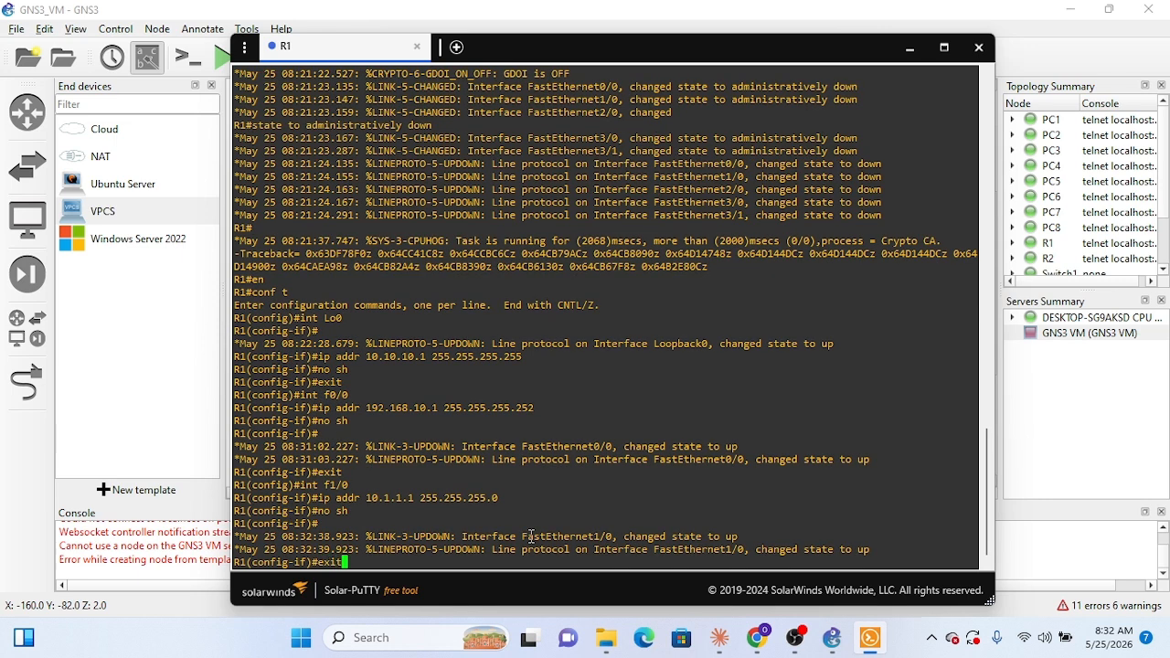
pyautogui.press('Return')
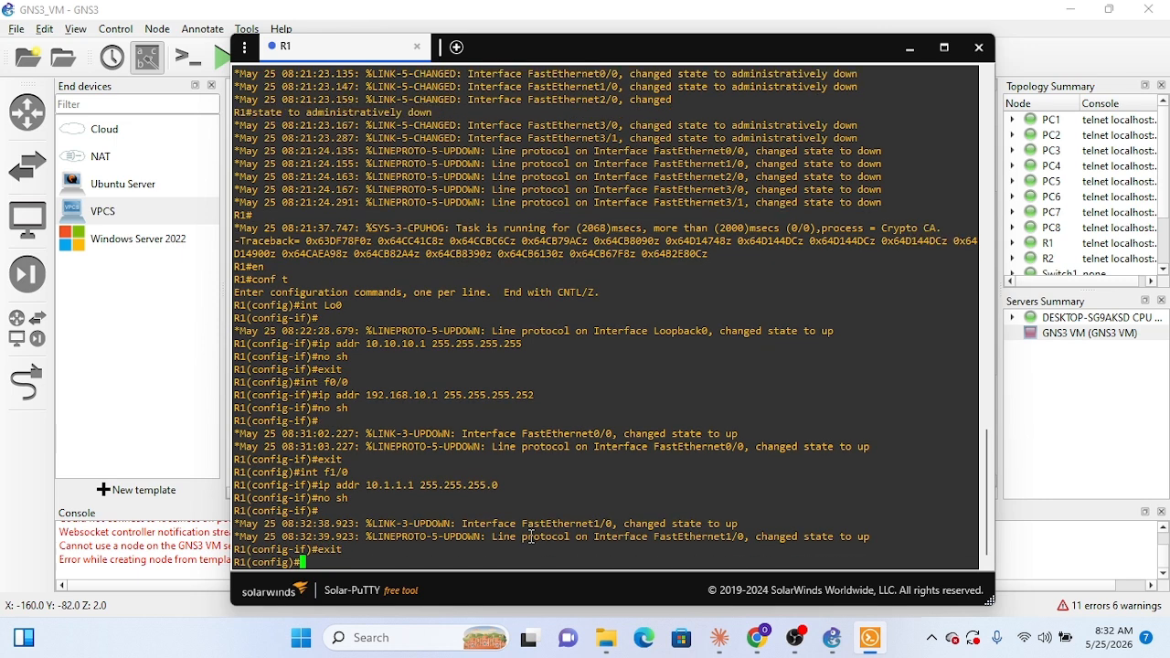
pyautogui.write('int f2/0')
pyautogui.press('Return')
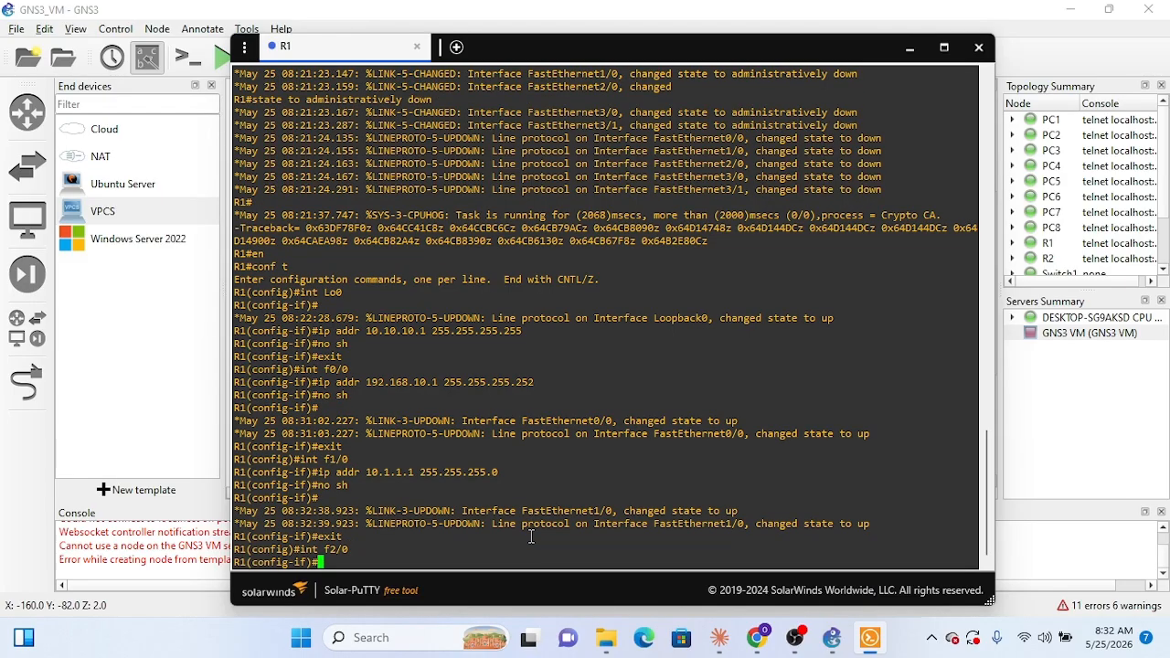
# Step: Write the f2/0 address command as ip addr 10.1.2.1 255.255.255.0 without submitting it
pyautogui.write('ip addr 10.1.2.1 2552')
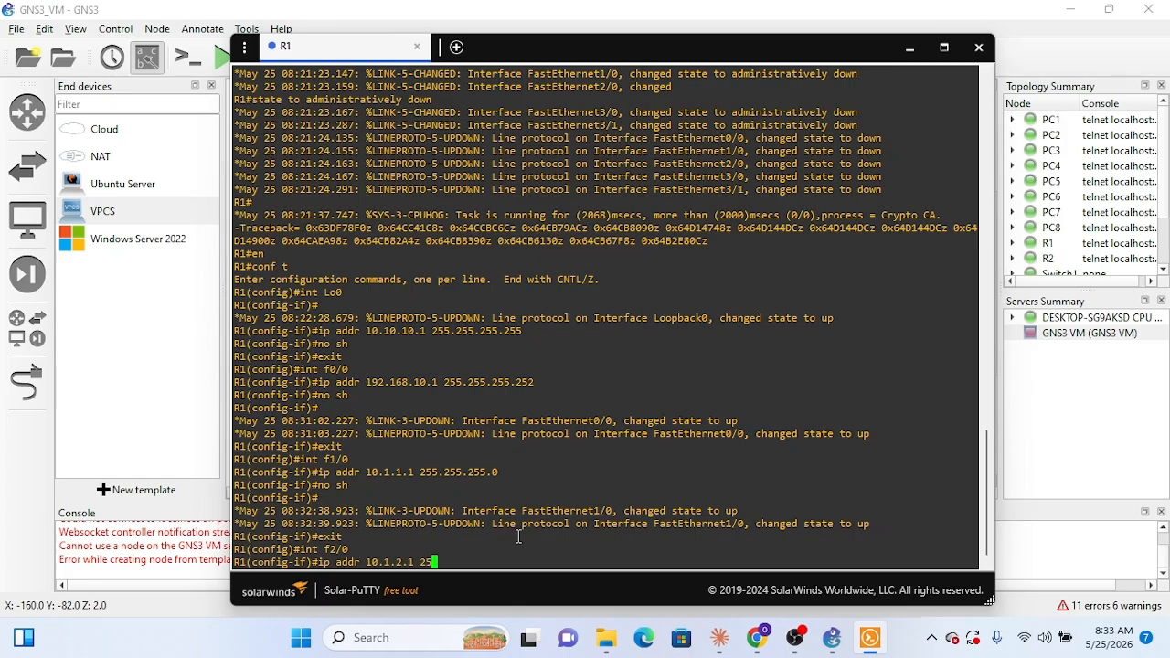
pyautogui.press('BackSpace')
pyautogui.write('.255.255.0')
# Step: Compare the pending f2/0 address with Claude's R1 configuration, submit it, and enable the interface with no sh
pyautogui.click(727, 647)
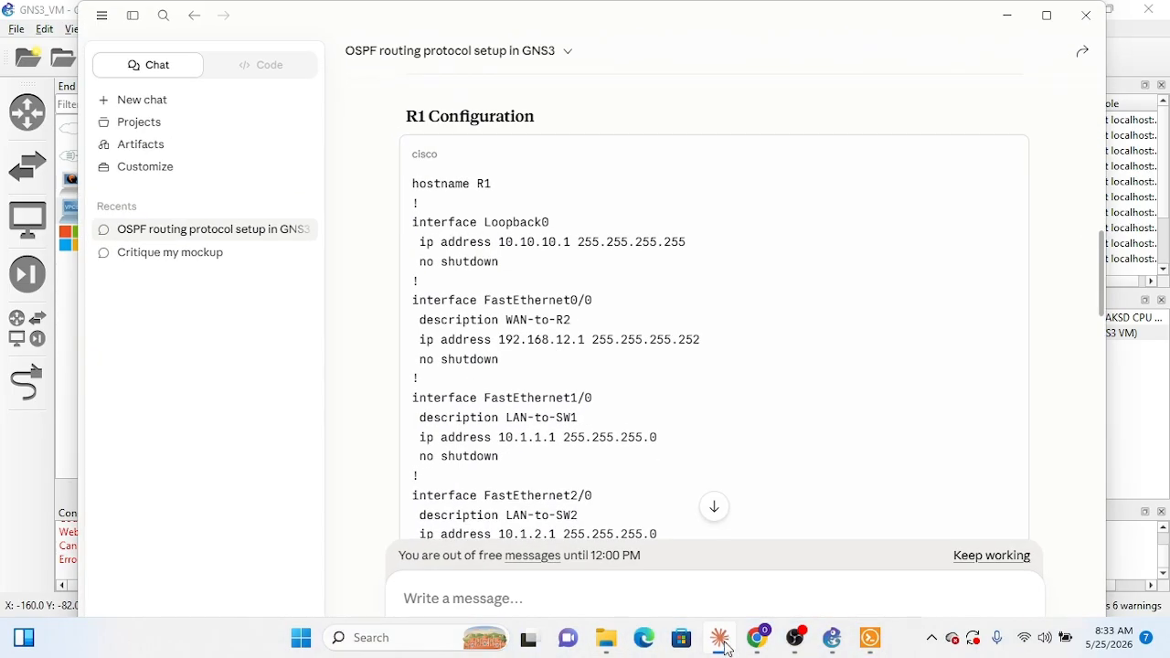
pyautogui.click(1007, 15)
pyautogui.click(671, 544)
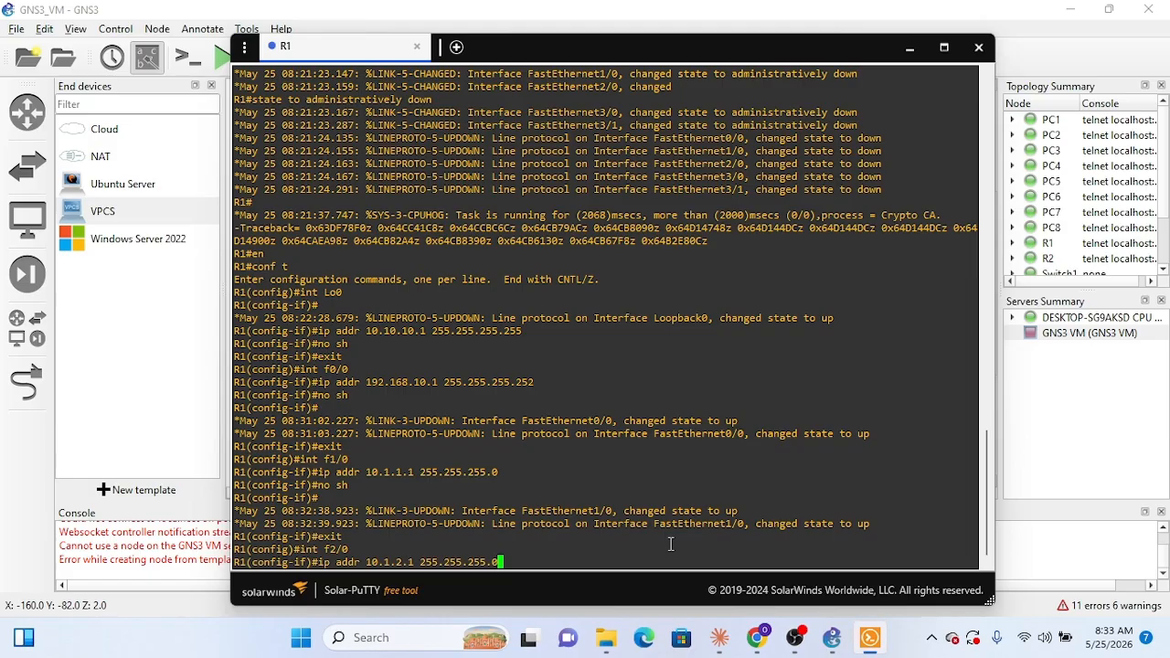
pyautogui.press('Return')
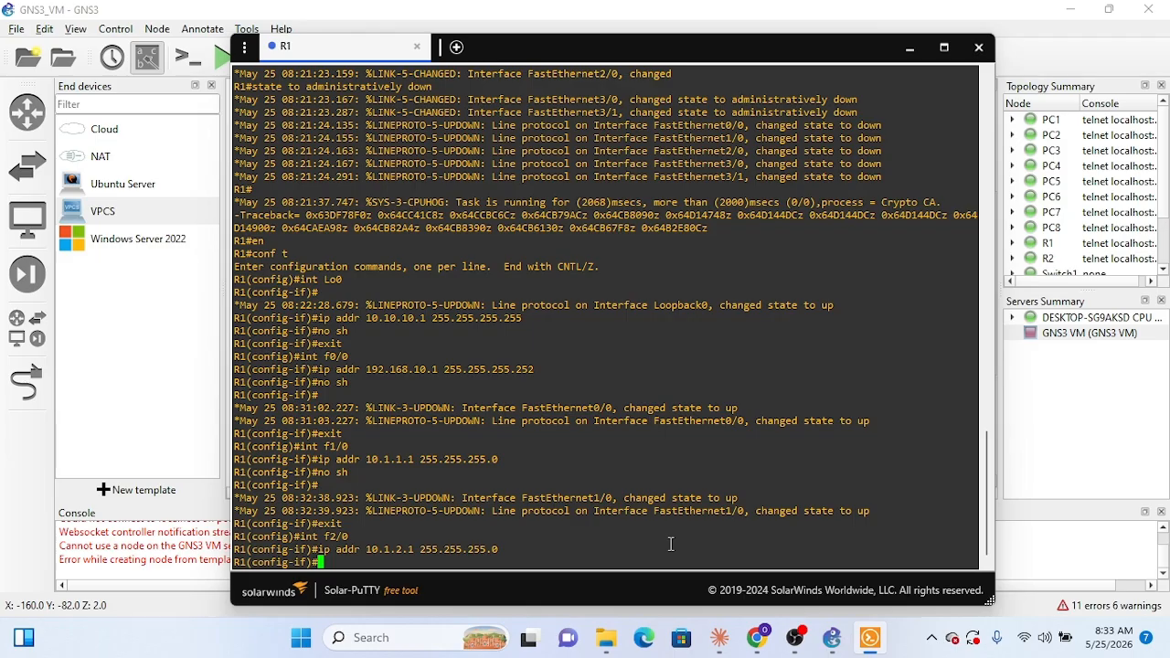
pyautogui.write('no sh')
pyautogui.press('Return')
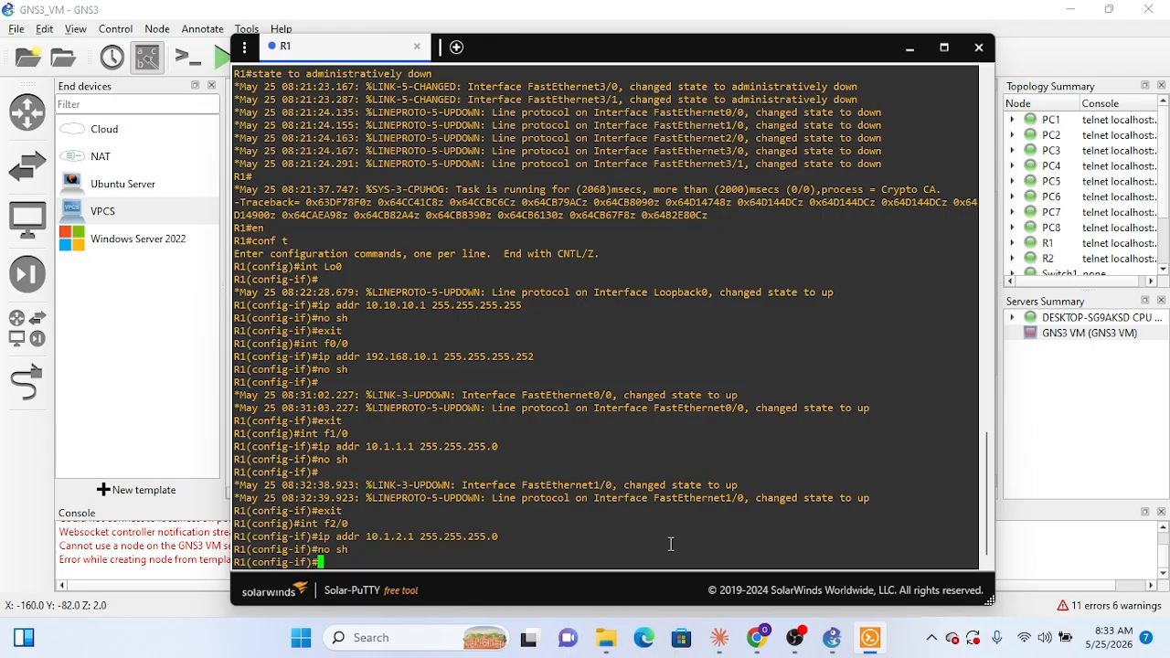
# Step: Switch to Claude and review the router ospf 1 section of the R1 configuration, including router ID, networks and passive interfaces
pyautogui.click(720, 638)
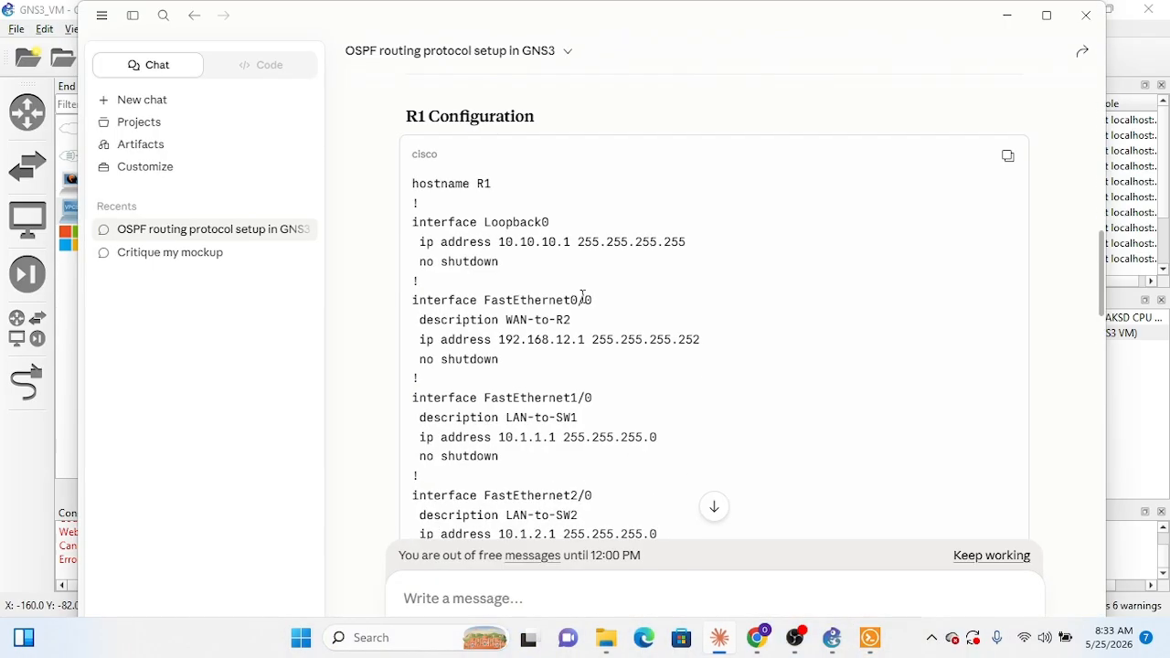
pyautogui.scroll(-2, 774, 400)
pyautogui.scroll(-1, 752, 413)
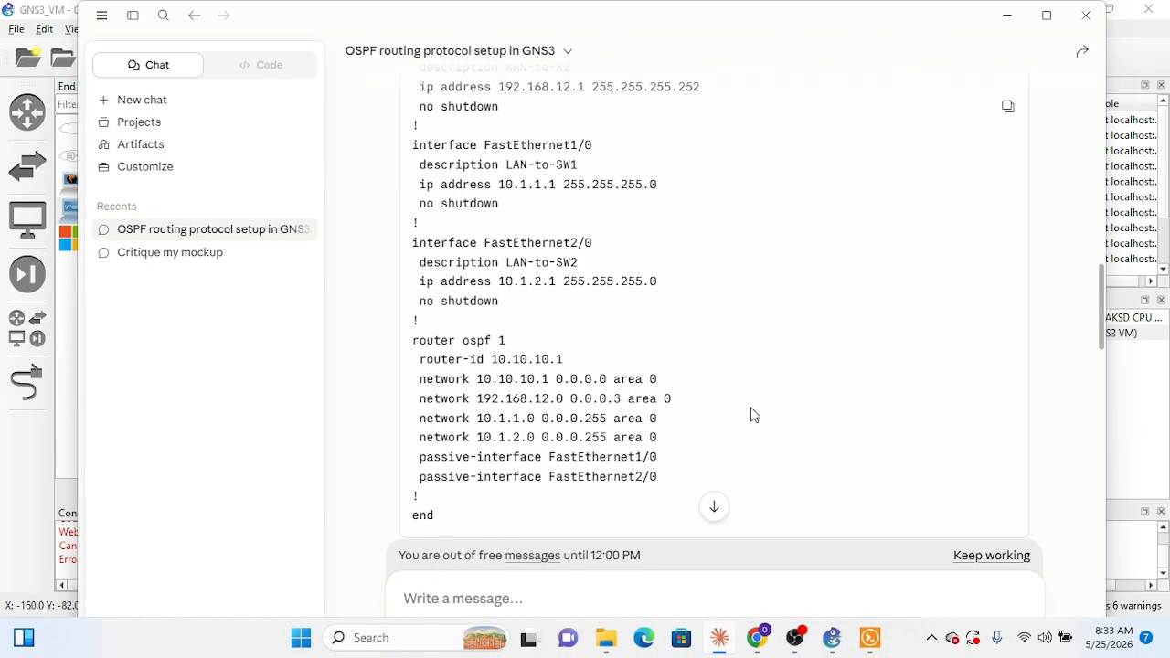
pyautogui.scroll(-3, 753, 412)
pyautogui.scroll(3, 752, 412)
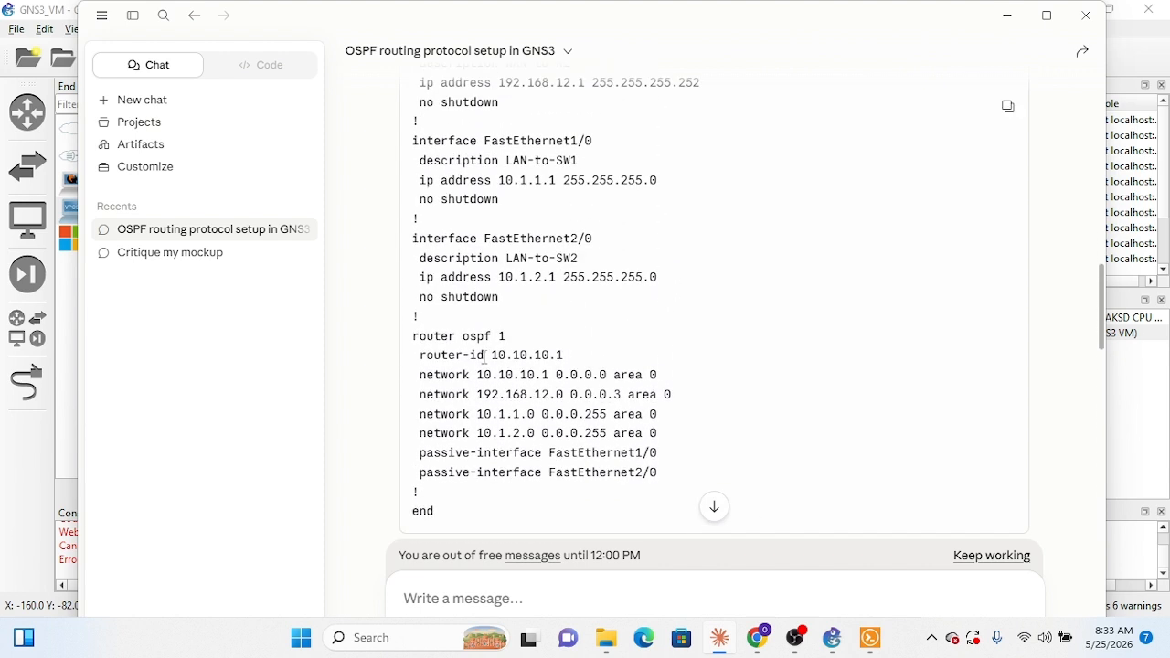
pyautogui.scroll(1, 570, 375)
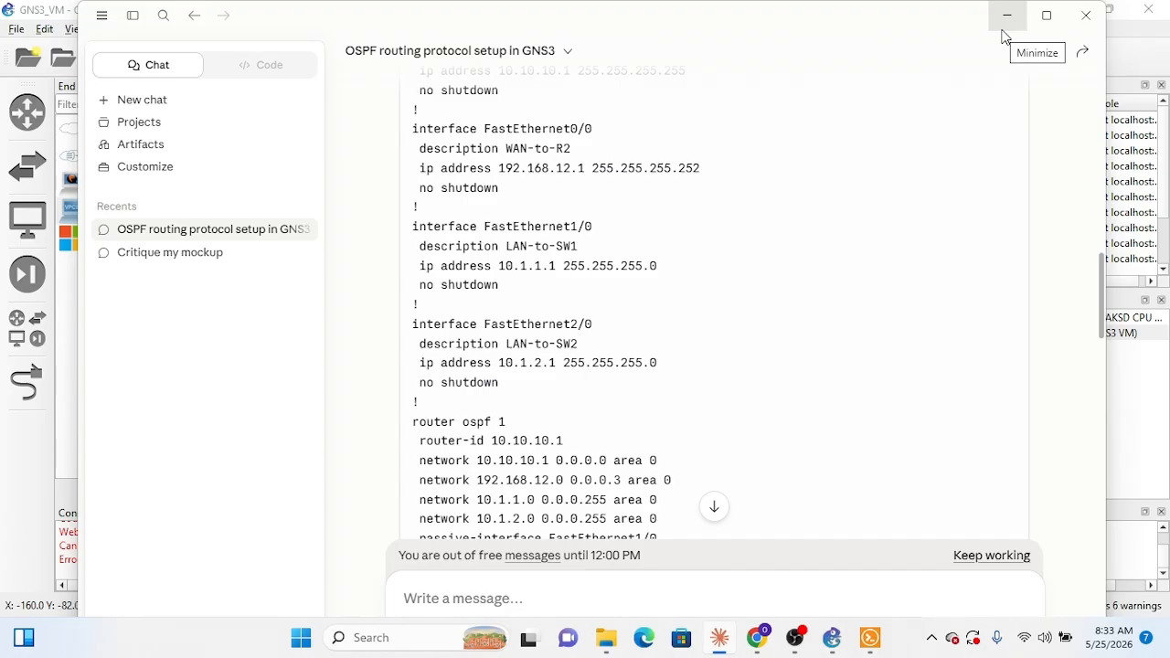
pyautogui.scroll(-2, 746, 365)
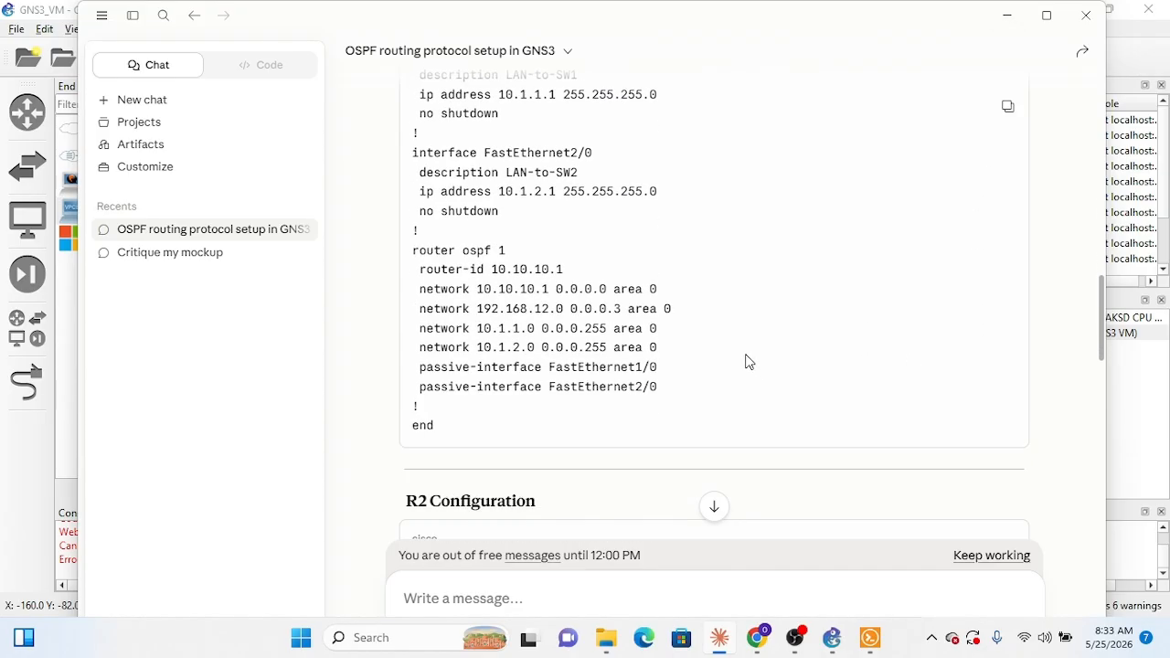
pyautogui.scroll(4, 746, 362)
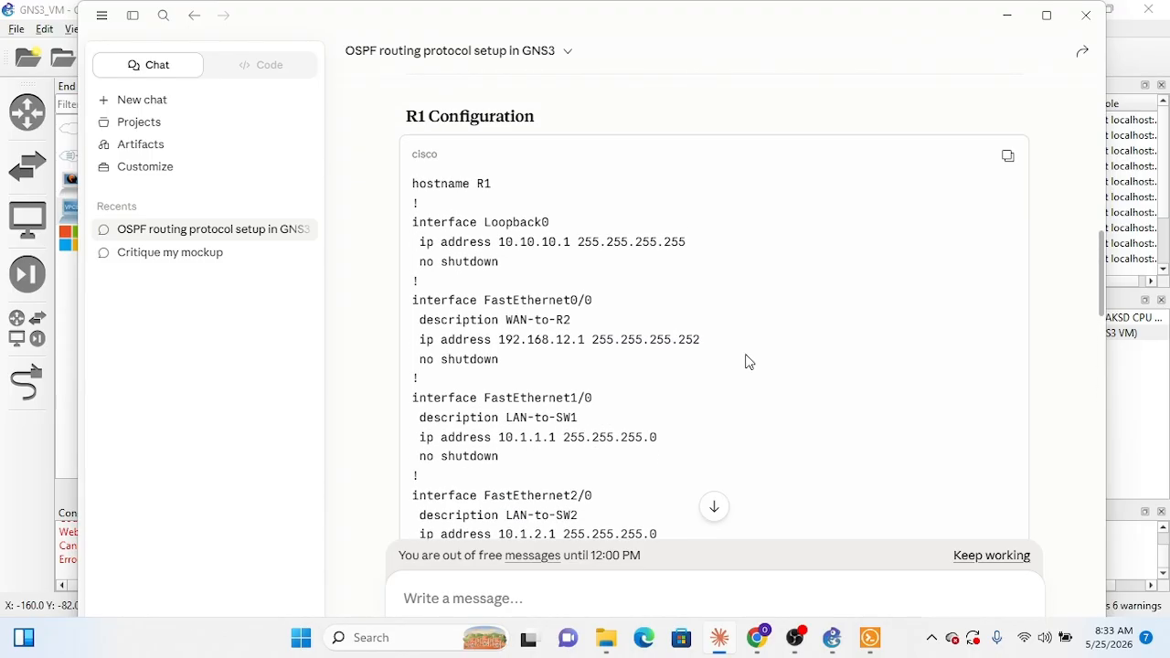
pyautogui.scroll(-4, 746, 362)
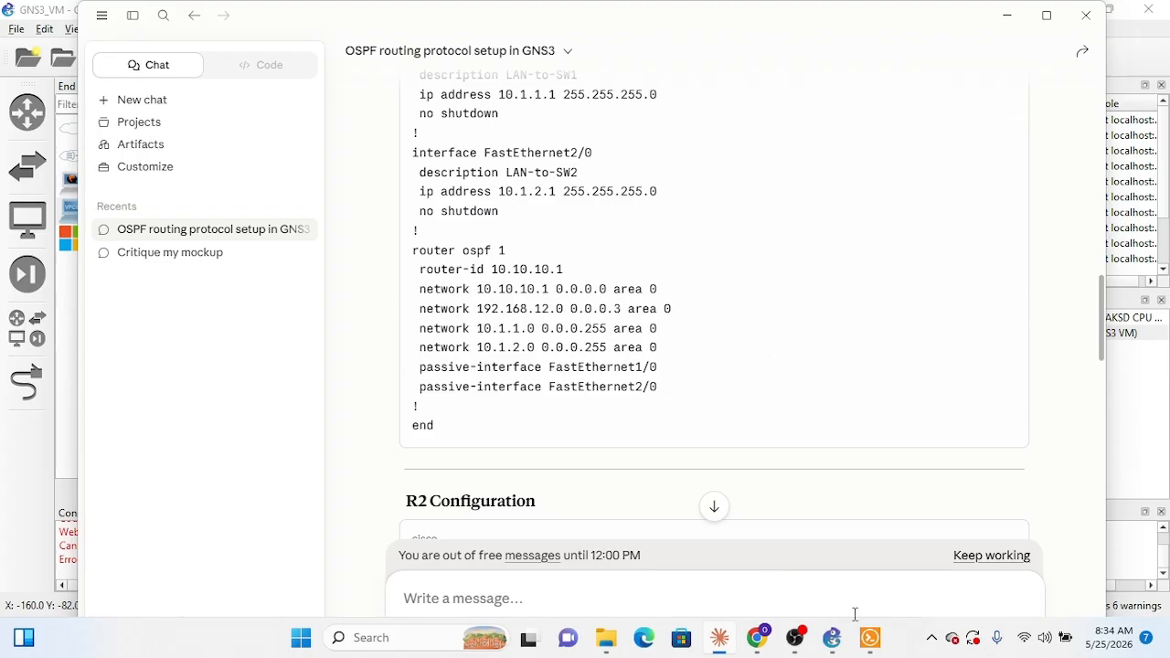
# Step: Switch back to the R1 console, exit the f2/0 interface configuration, and start OSPF with router ospf 1
pyautogui.click(876, 639)
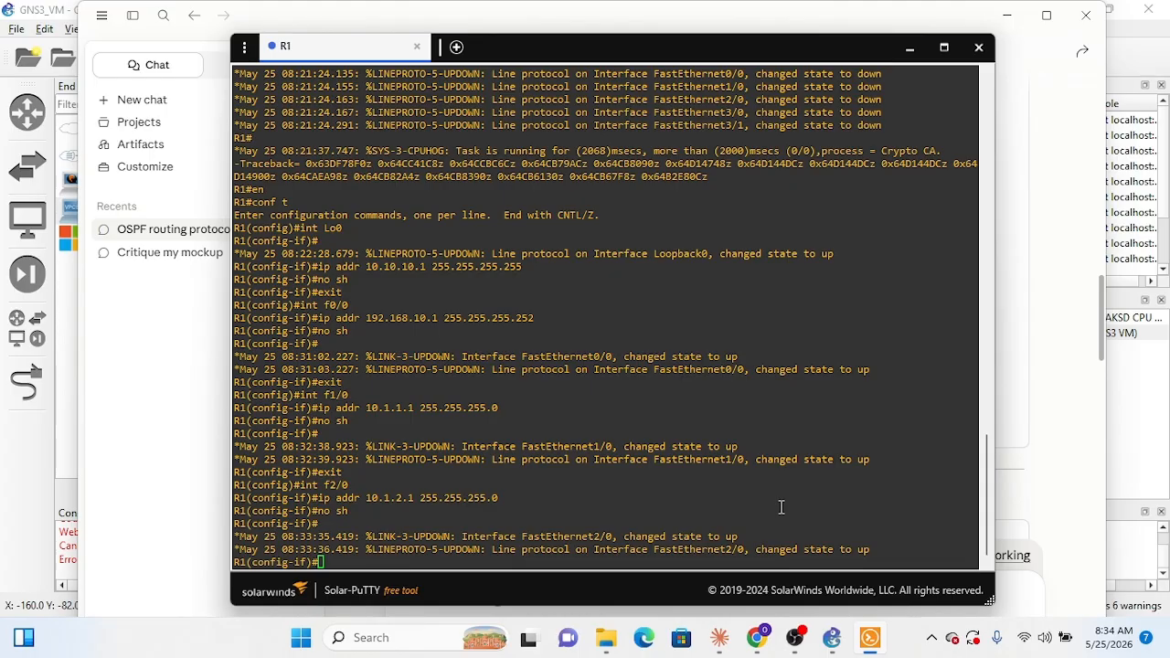
pyautogui.write('exit')
pyautogui.press('Return')
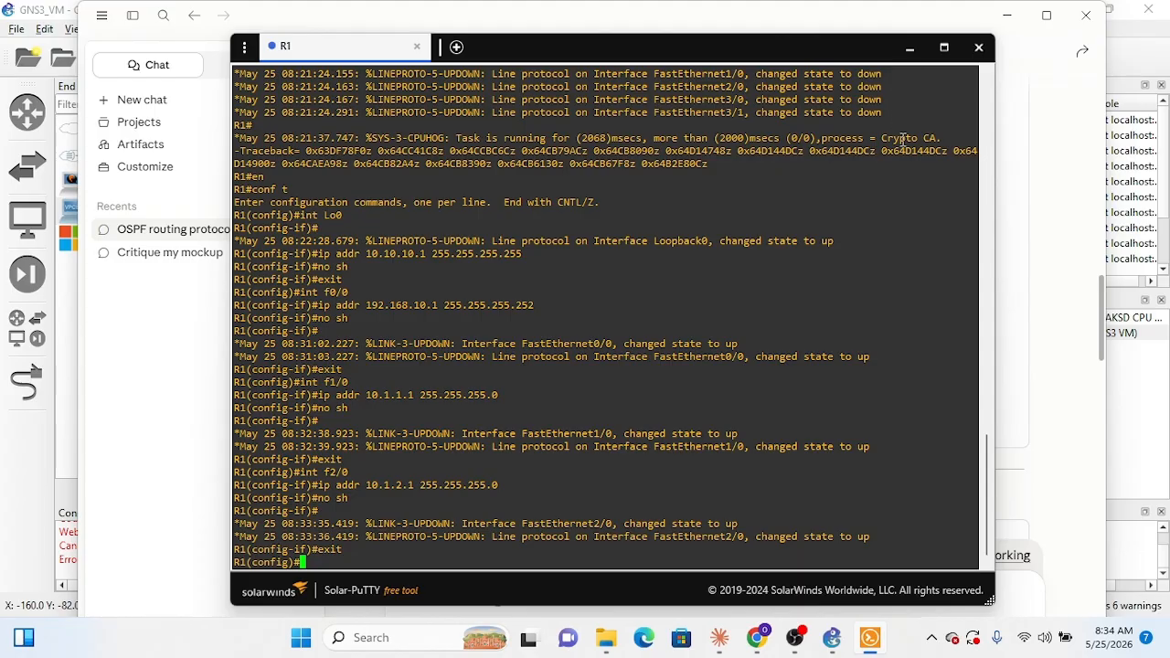
pyautogui.write('router os')
pyautogui.write('pf ')
pyautogui.write('1')
pyautogui.press('Return')
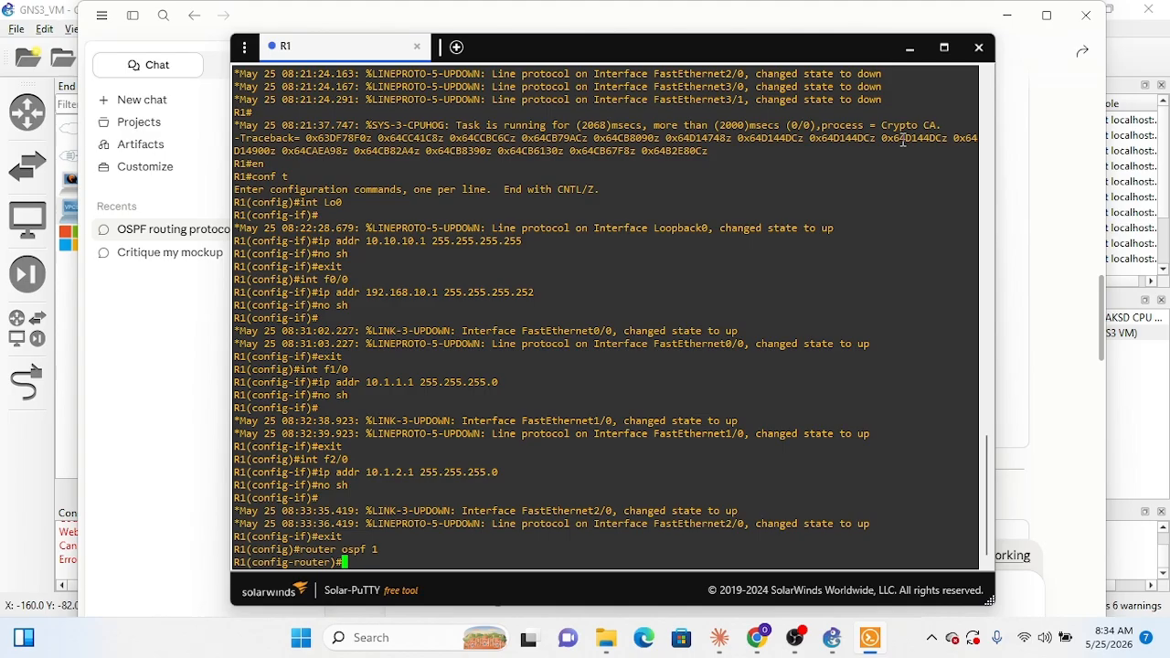
# Step: Set the OSPF router ID with router-id 10.10.10.1, checking it against Claude's R1 configuration before submitting it in the R1 console
pyautogui.write('router-id 10.10.10.')
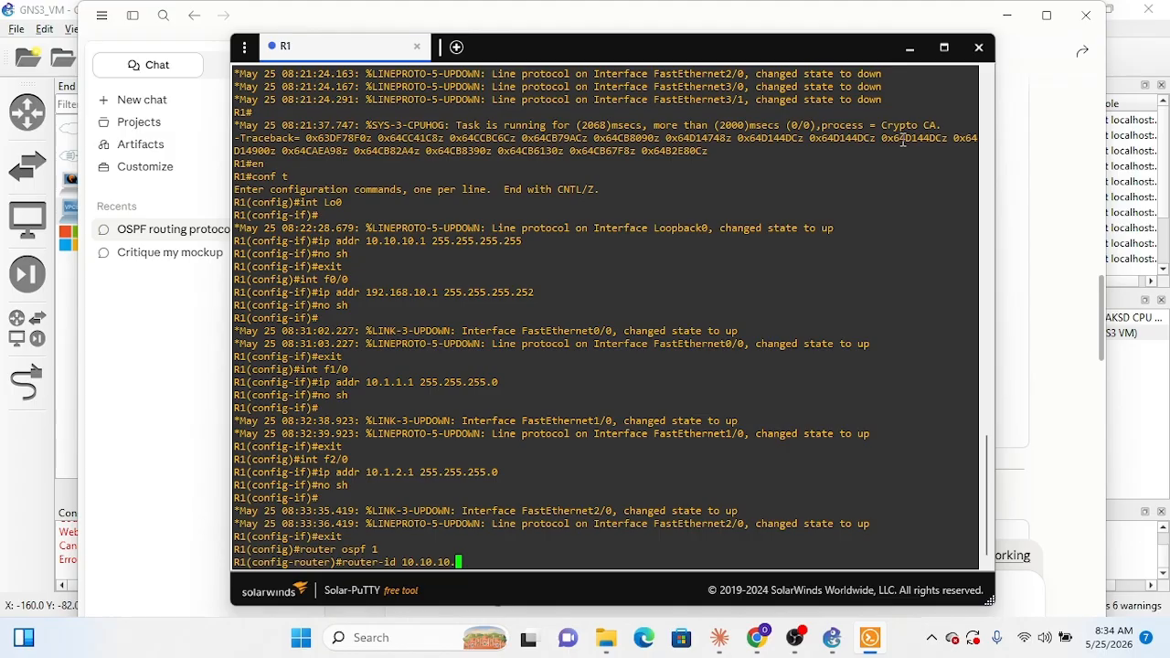
pyautogui.write('1')
pyautogui.click(1049, 136)
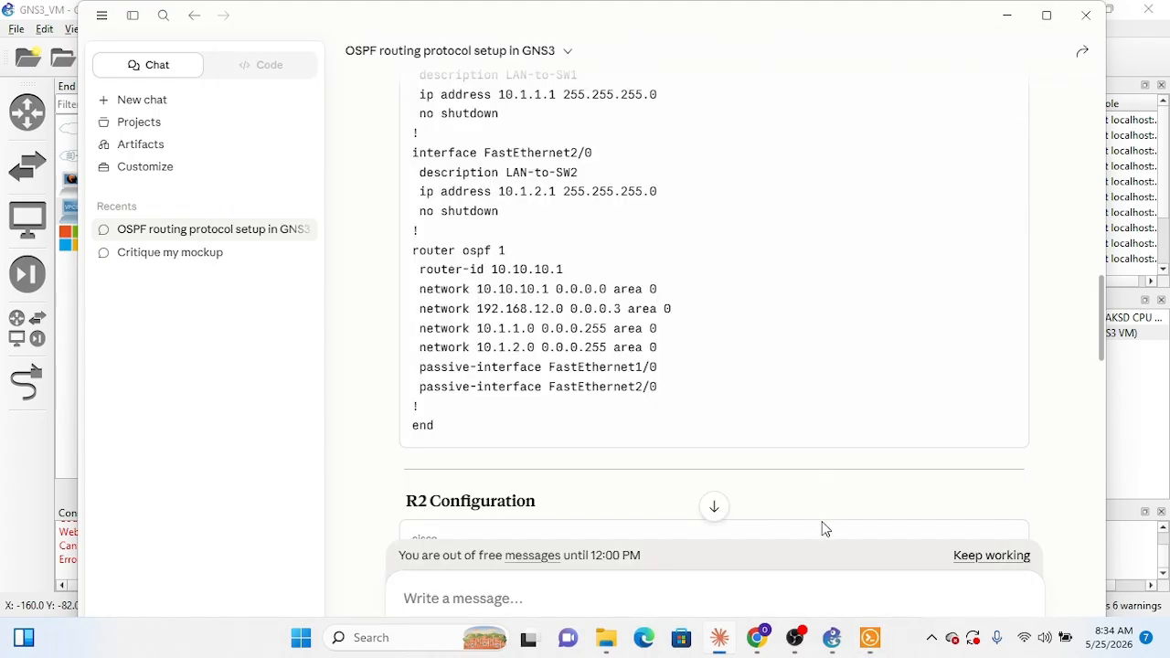
pyautogui.click(870, 637)
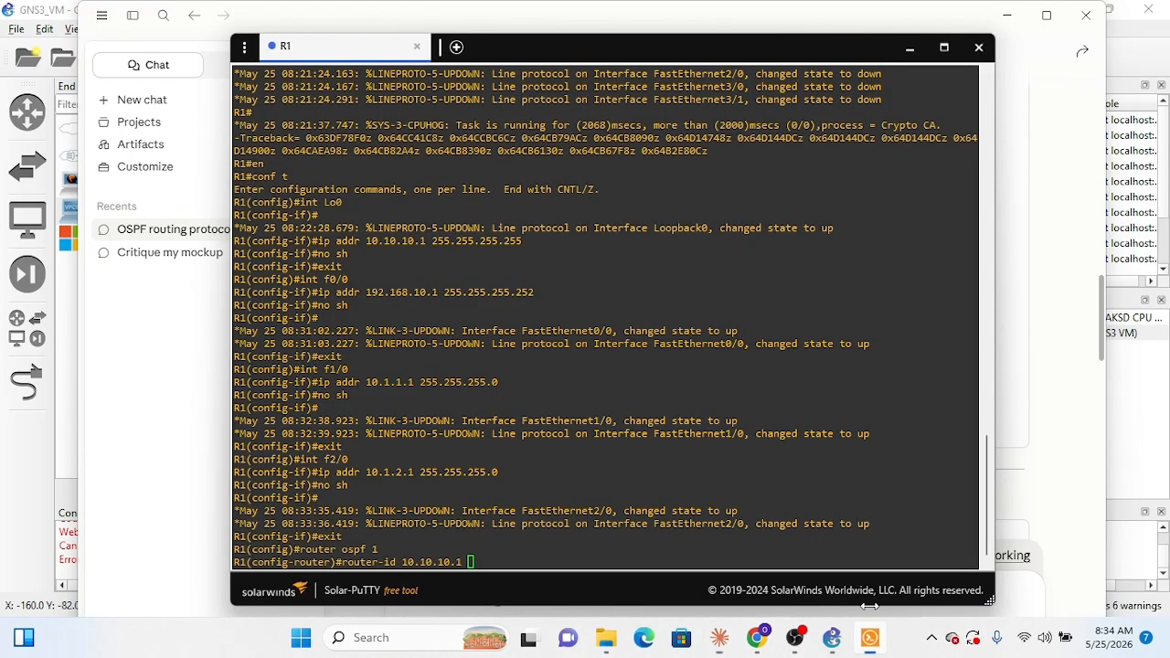
pyautogui.click(684, 312)
pyautogui.press('Return')
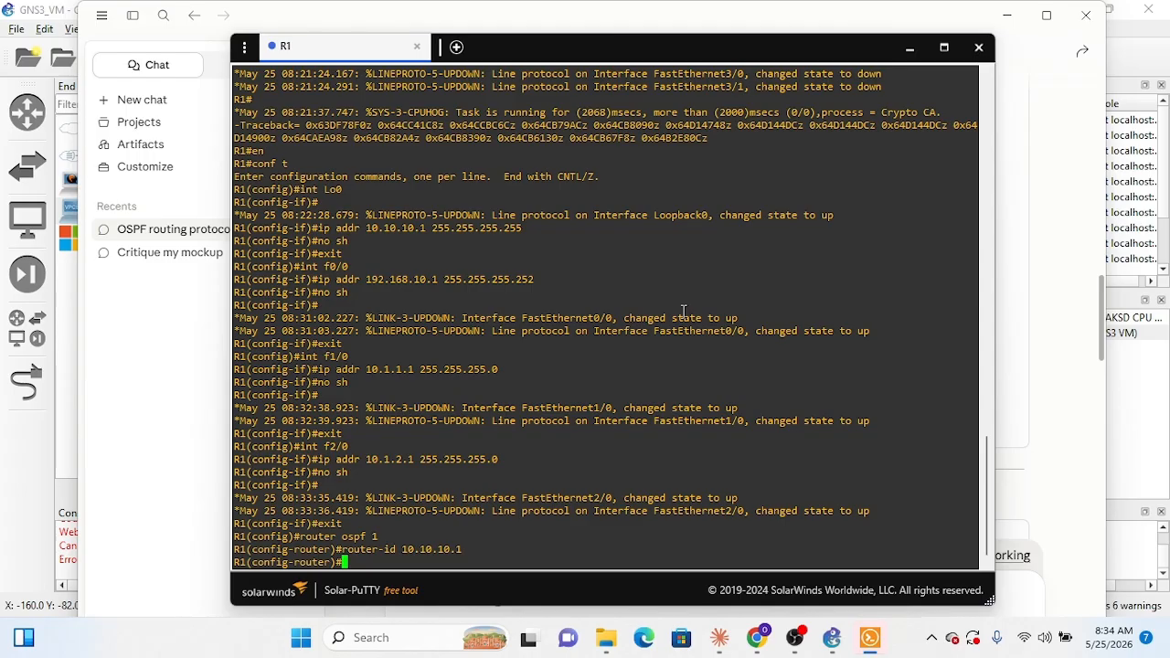
pyautogui.write('router')
pyautogui.press('BackSpace')
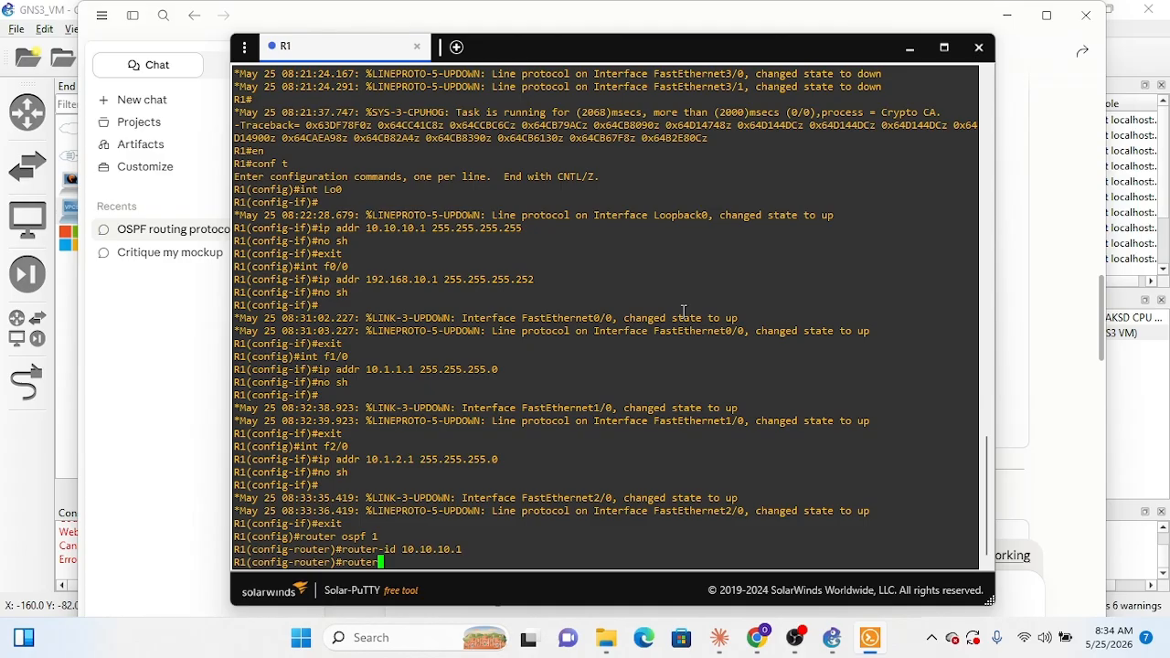
pyautogui.click(795, 638)
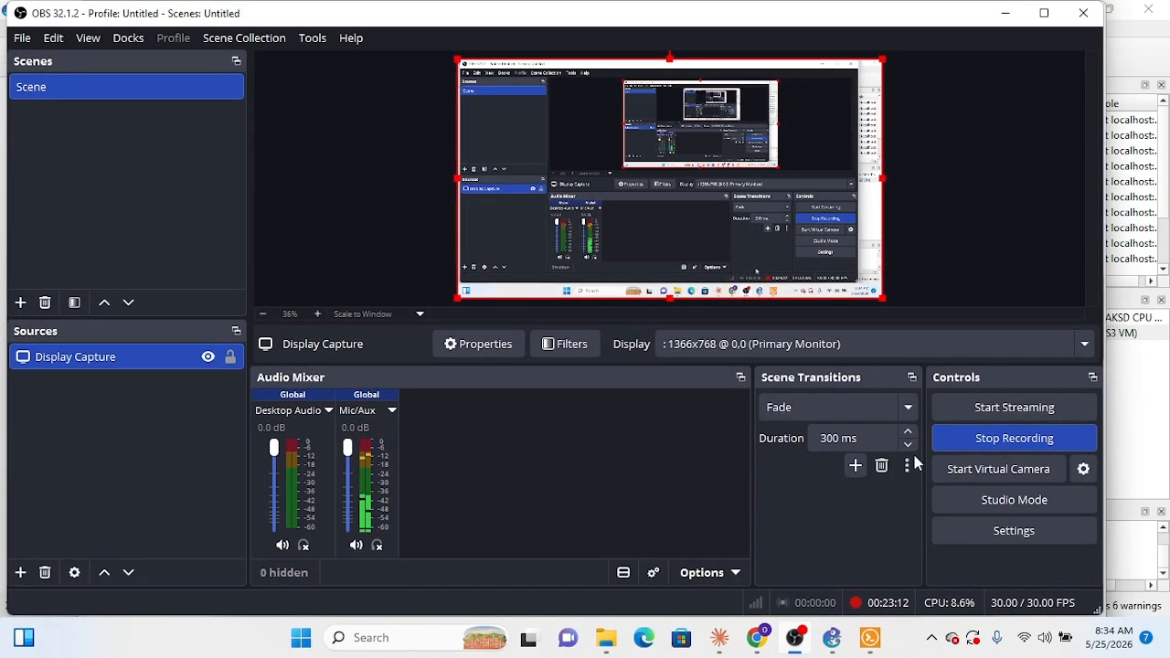
pyautogui.click(1014, 438)
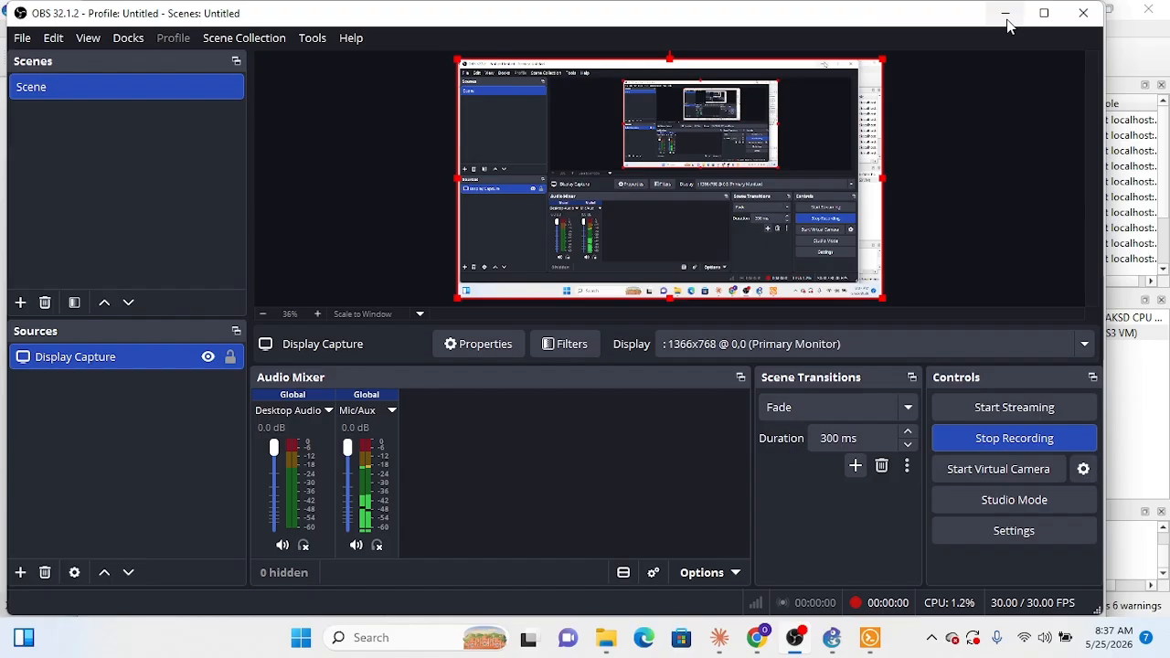
pyautogui.click(1007, 15)
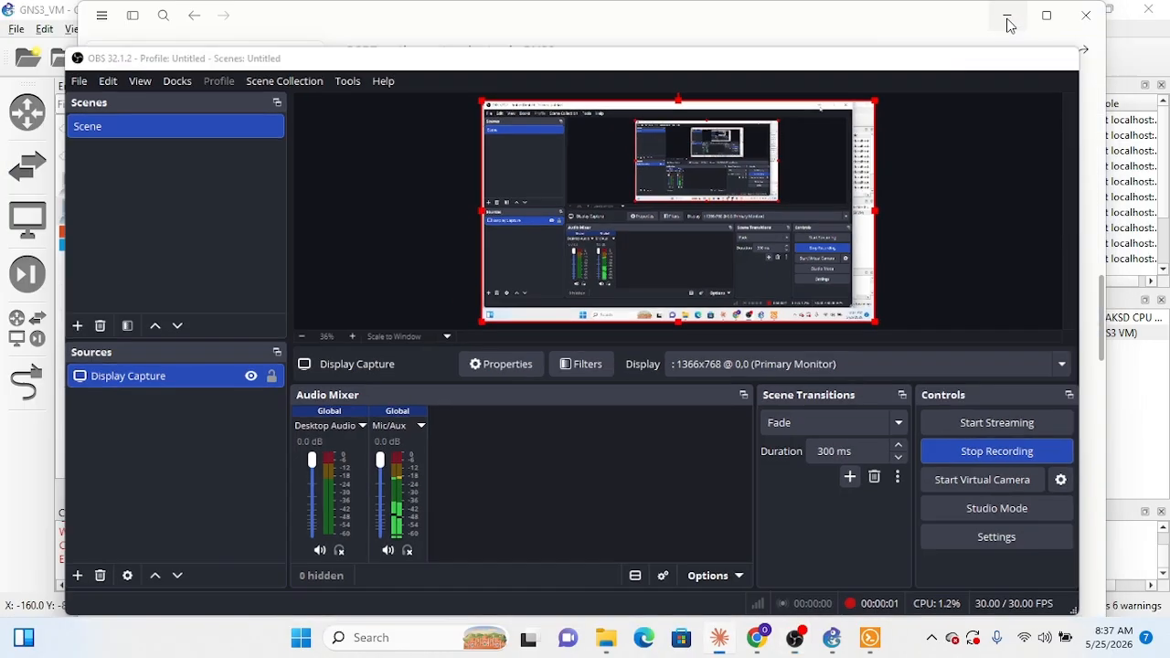
pyautogui.click(871, 637)
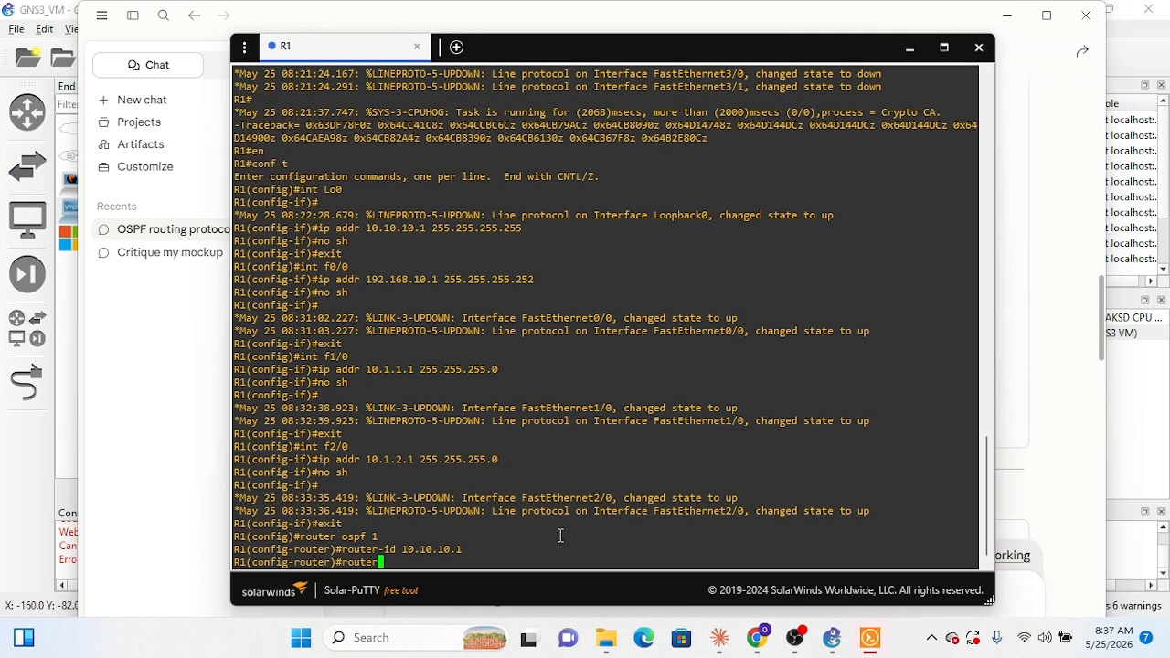
pyautogui.press('BackSpace')
pyautogui.press('BackSpace')
pyautogui.press('BackSpace')
pyautogui.press('BackSpace')
pyautogui.press('BackSpace')
pyautogui.press('BackSpace')
# Step: Advertise R1's loopback in OSPF with network 10.10.10.1 0.0.0.0 area 0
pyautogui.write('network ')
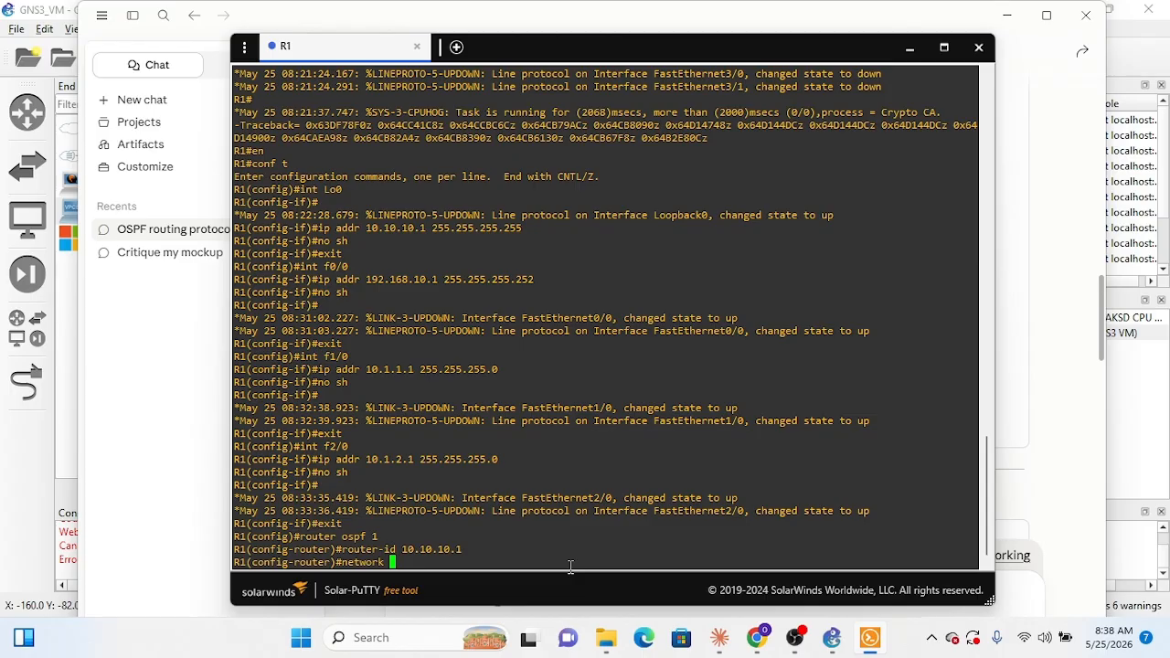
pyautogui.write('10.10.10.1 0.0.0.0')
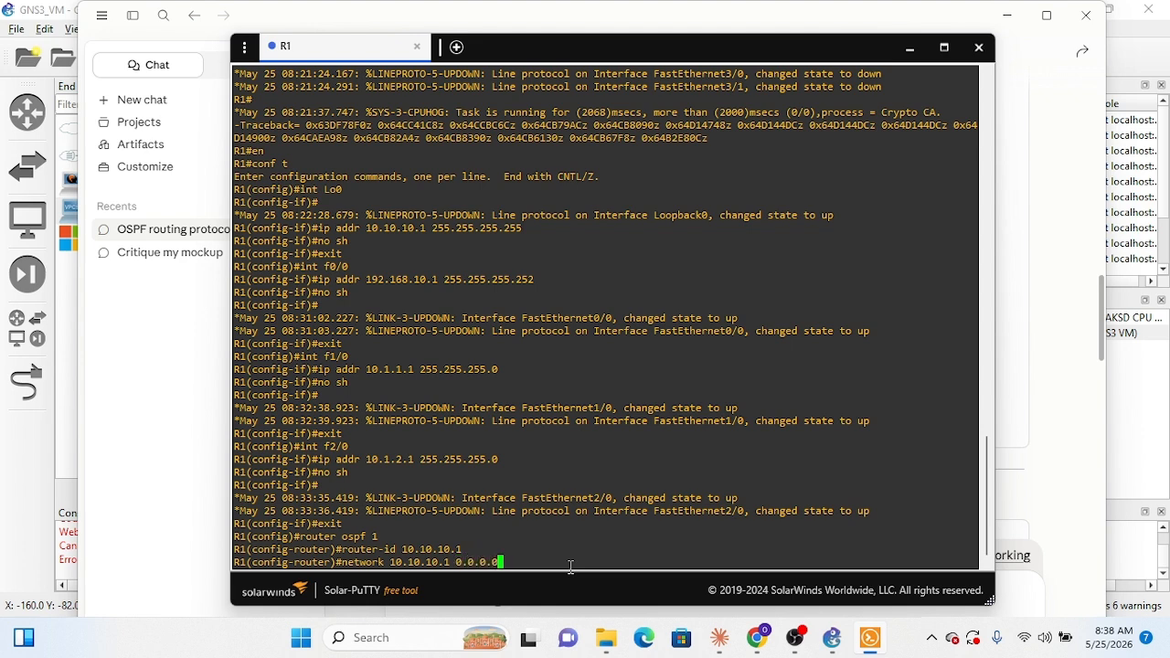
pyautogui.write('ea 0')
pyautogui.press('Return')
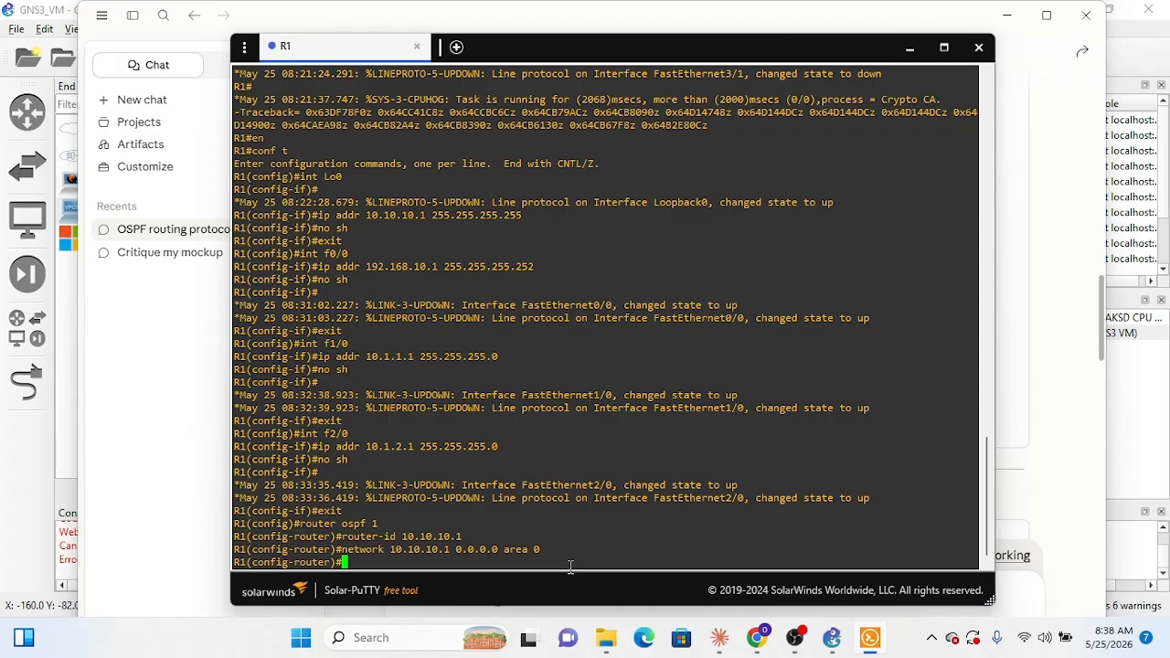
# Step: Add the f0/0 link network to OSPF with network 192.168.10.0 0.0.0.0 area 0
pyautogui.write('network')
pyautogui.write('10')
pyautogui.press('BackSpace')
pyautogui.write('92.168.10.')
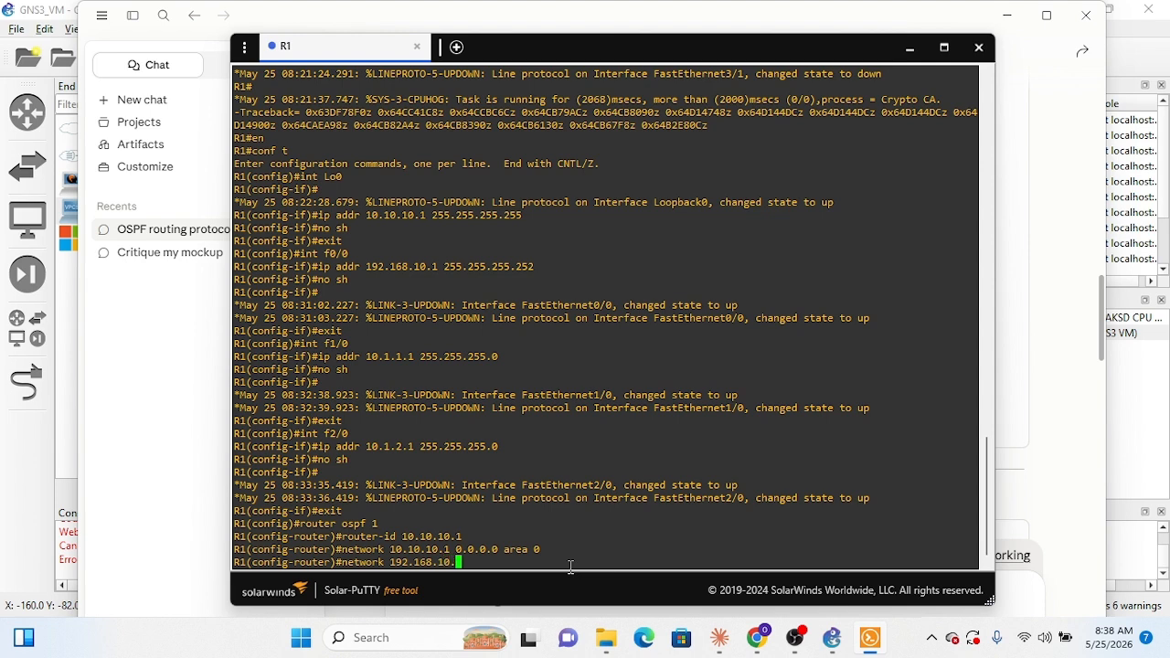
pyautogui.write('0 0.0.0.0 area 0')
pyautogui.press('Return')
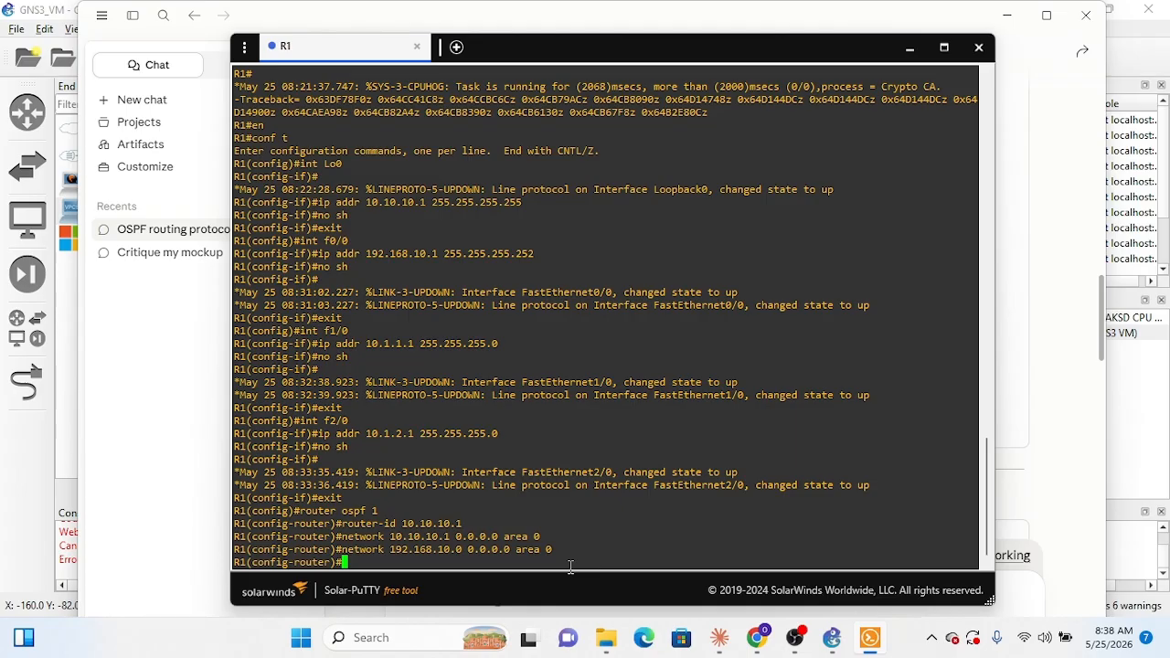
# Step: Add the f1/0 LAN to OSPF with network 10.1.1.0 0.0.0.255 area 0
pyautogui.write('network 10.')
pyautogui.write('1.1.0 0.0.0.')
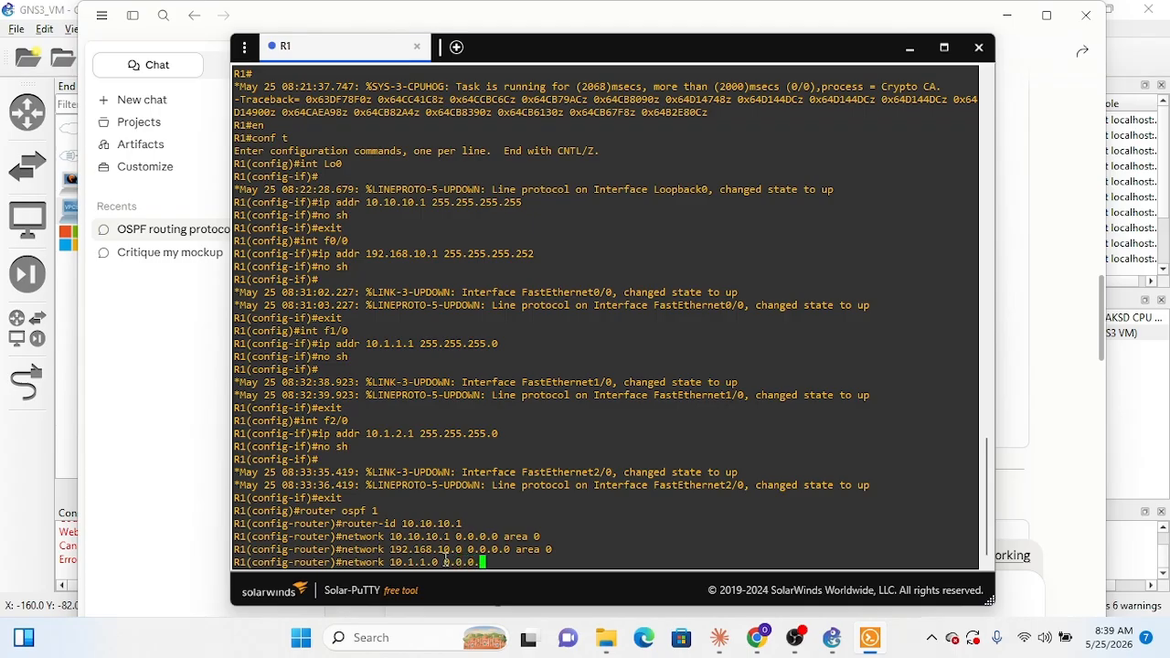
pyautogui.write('255 area 0')
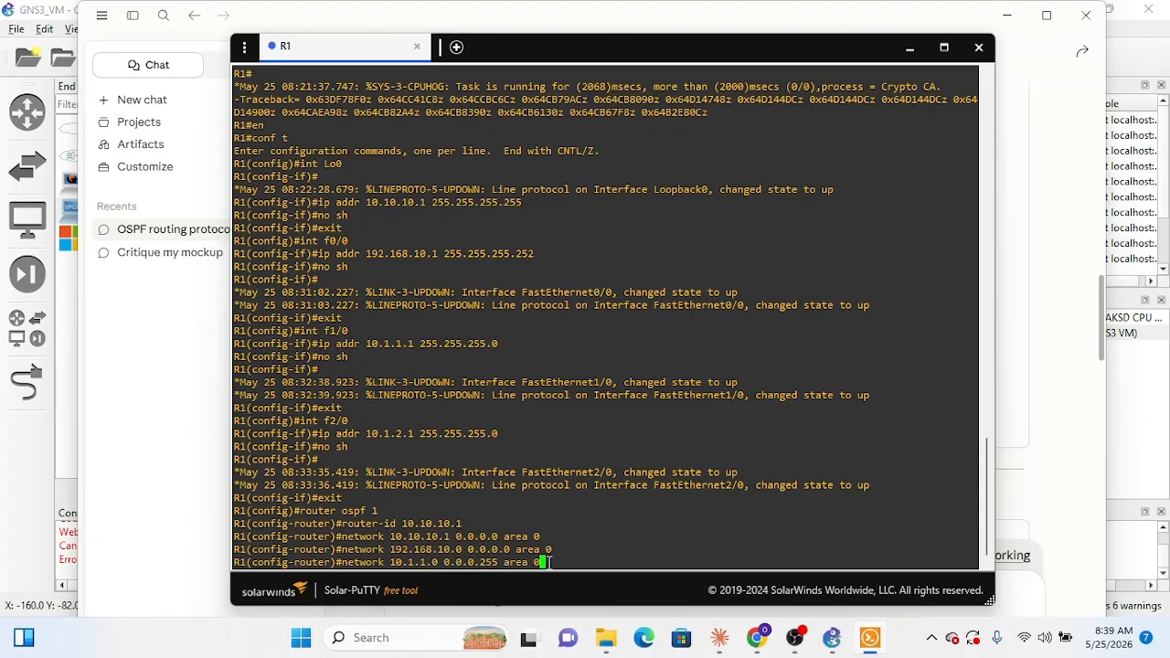
pyautogui.press('Return')
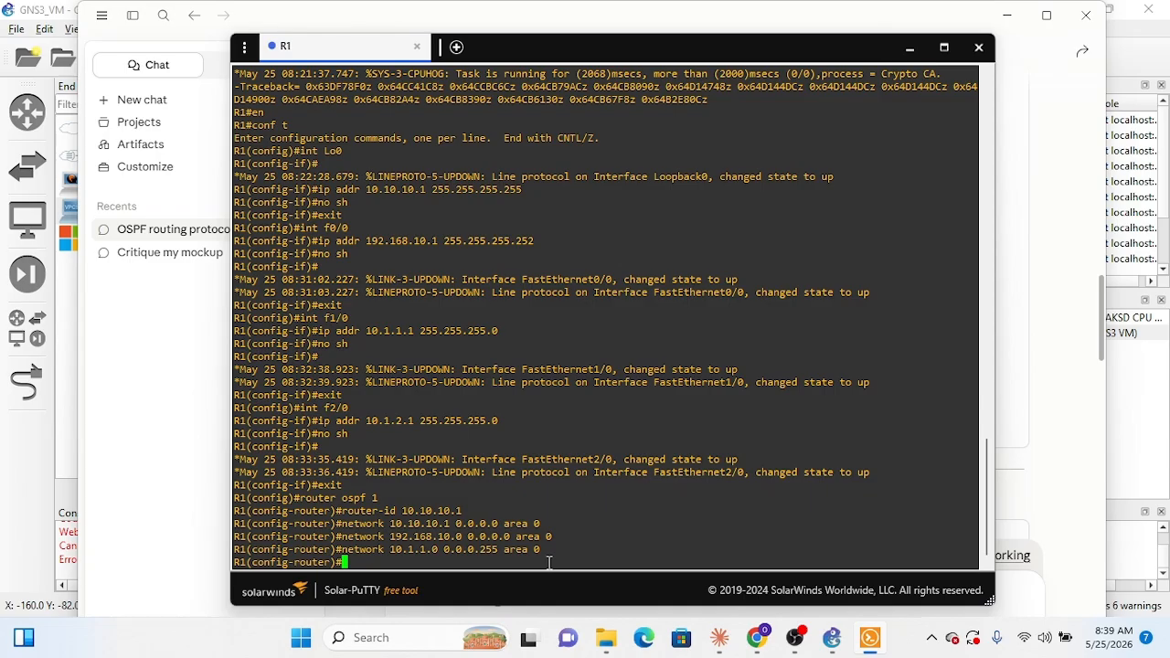
# Step: Add the f2/0 LAN to OSPF with network 10.1.2.0 0.0.0.255 area 0
pyautogui.write('network 10.1.2.0 0.0.0.')
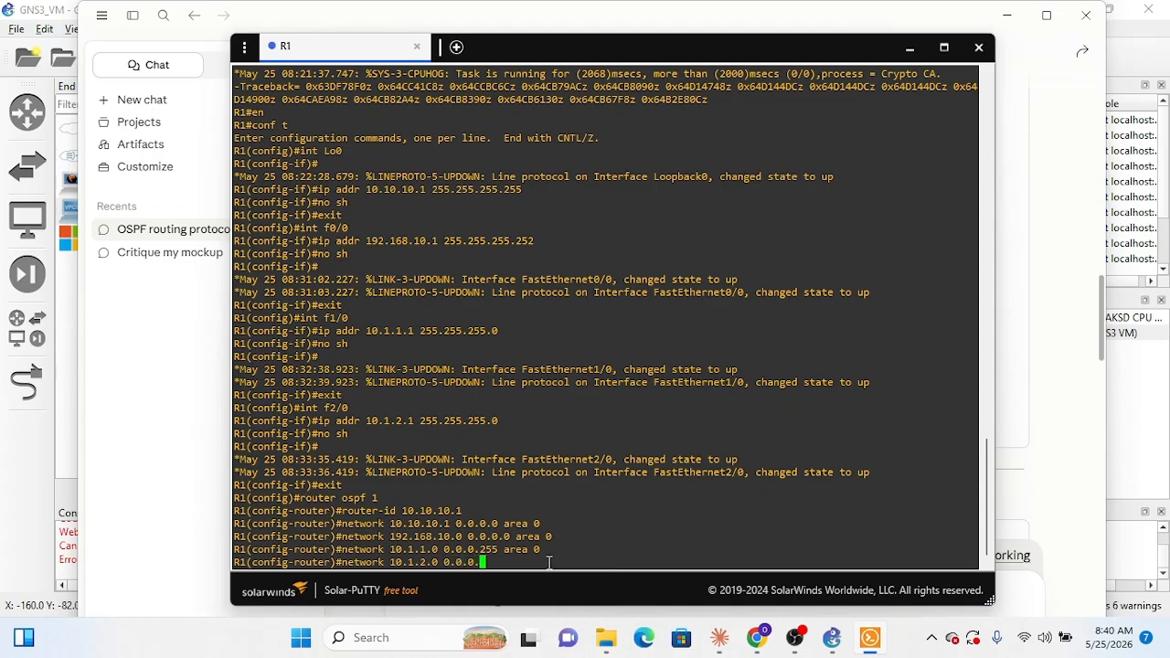
pyautogui.write('255 area 0')
pyautogui.press('Return')
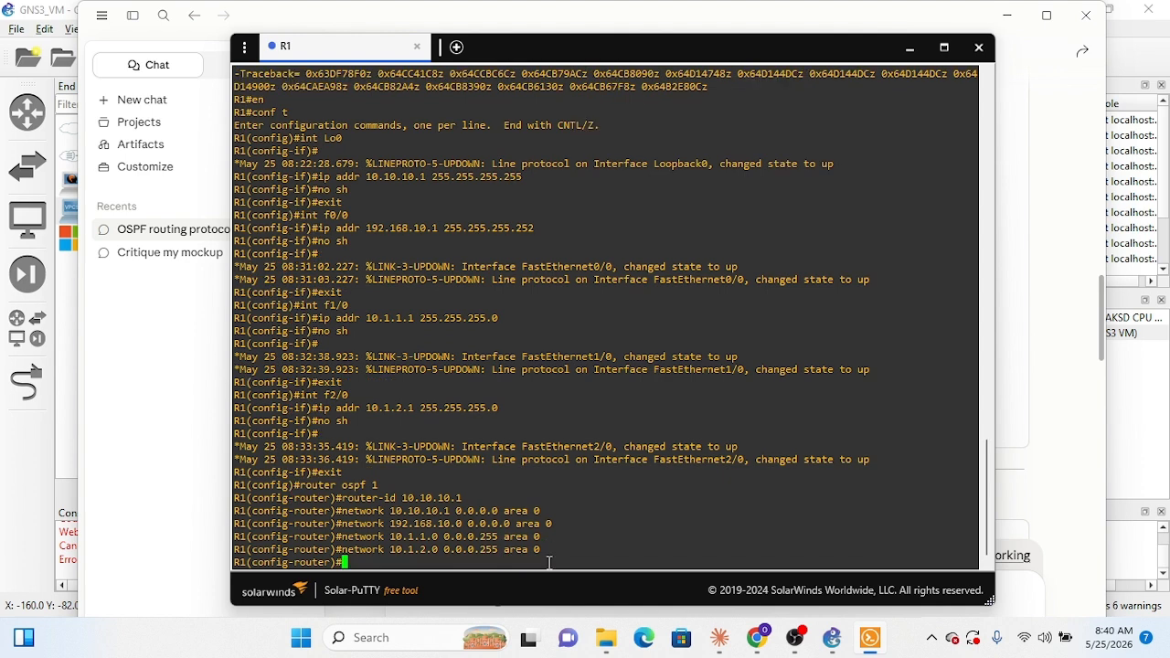
# Step: Make the first LAN interface passive in OSPF with passive-interface FastEthernet1/0
pyautogui.write('passive-interface ')
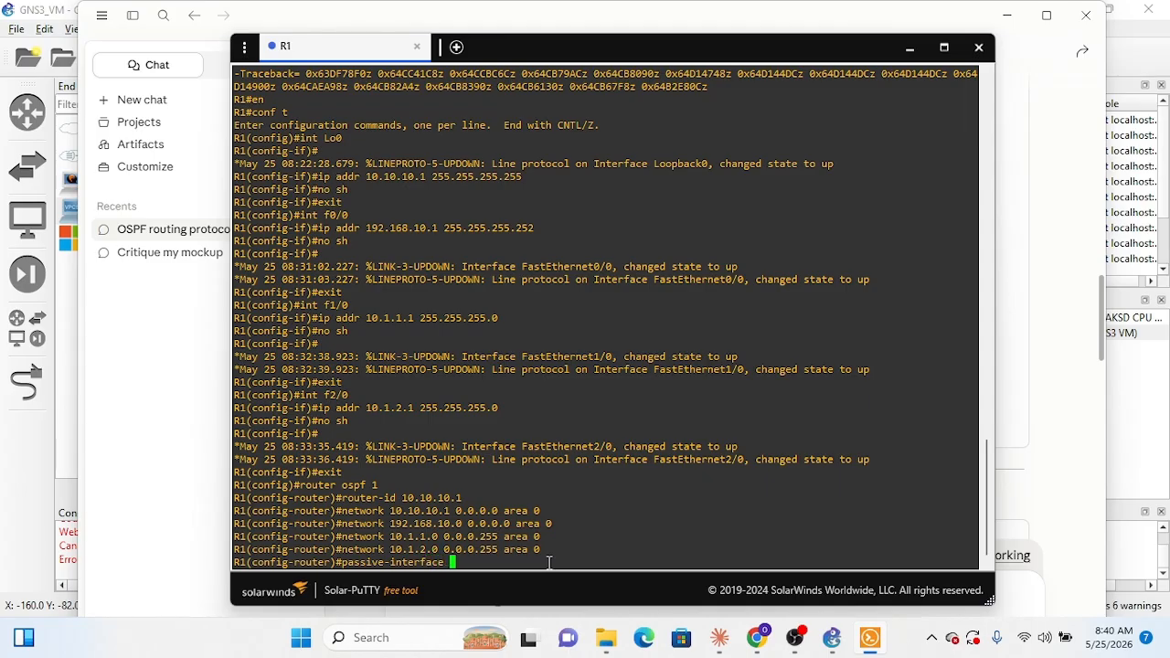
pyautogui.write('FastEthernet1/0')
pyautogui.press('Return')
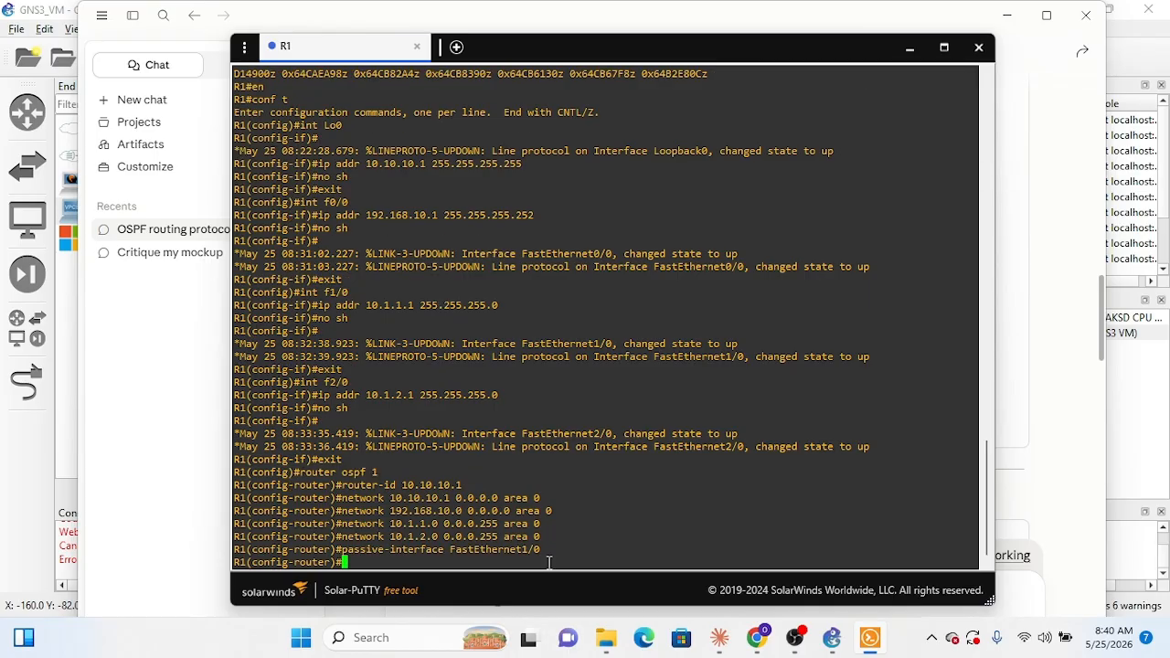
# Step: Reuse the previous passive-interface command with FastEthernet2/0 to make the second LAN interface passive in OSPF
pyautogui.press('Up')
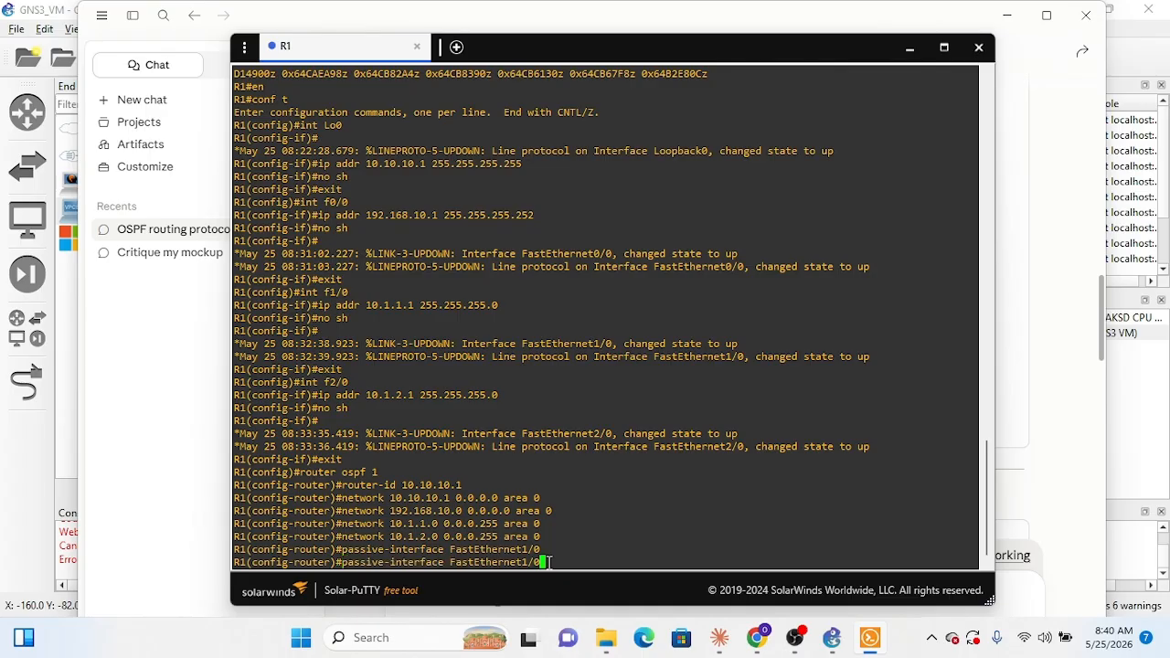
pyautogui.press('Left')
pyautogui.press('Left')
pyautogui.press('BackSpace')
pyautogui.write('2')
pyautogui.press('Return')
# Step: Save R1's configuration with do wr and confirm overwriting the previous NVRAM configuration
pyautogui.write('do wr')
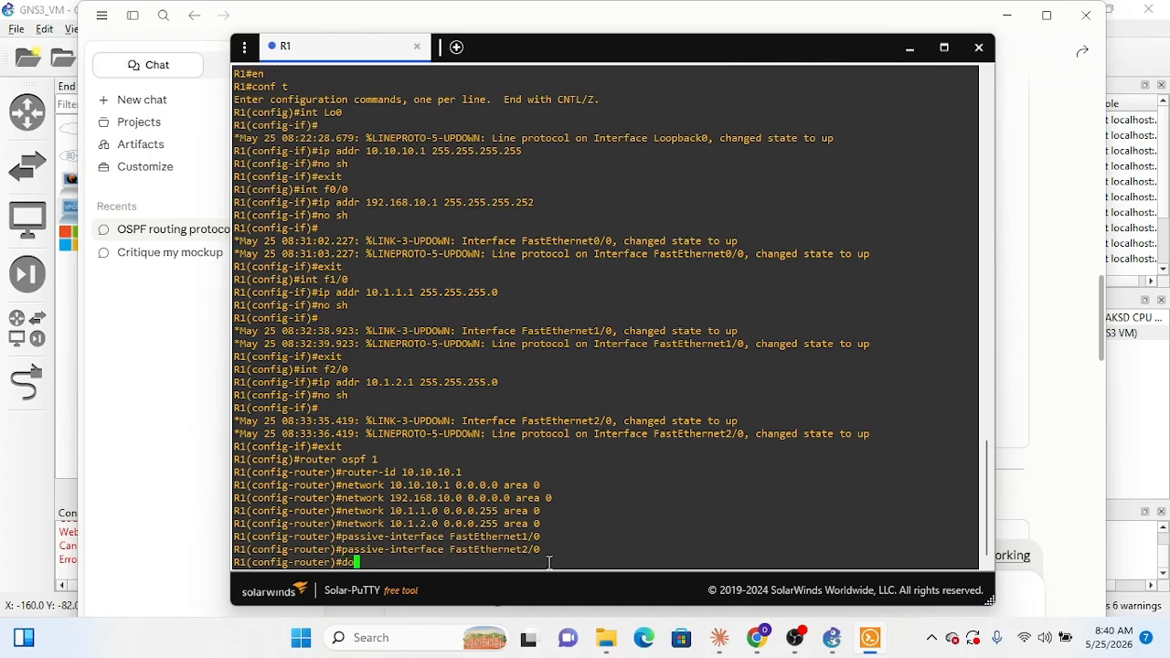
pyautogui.press('Return')
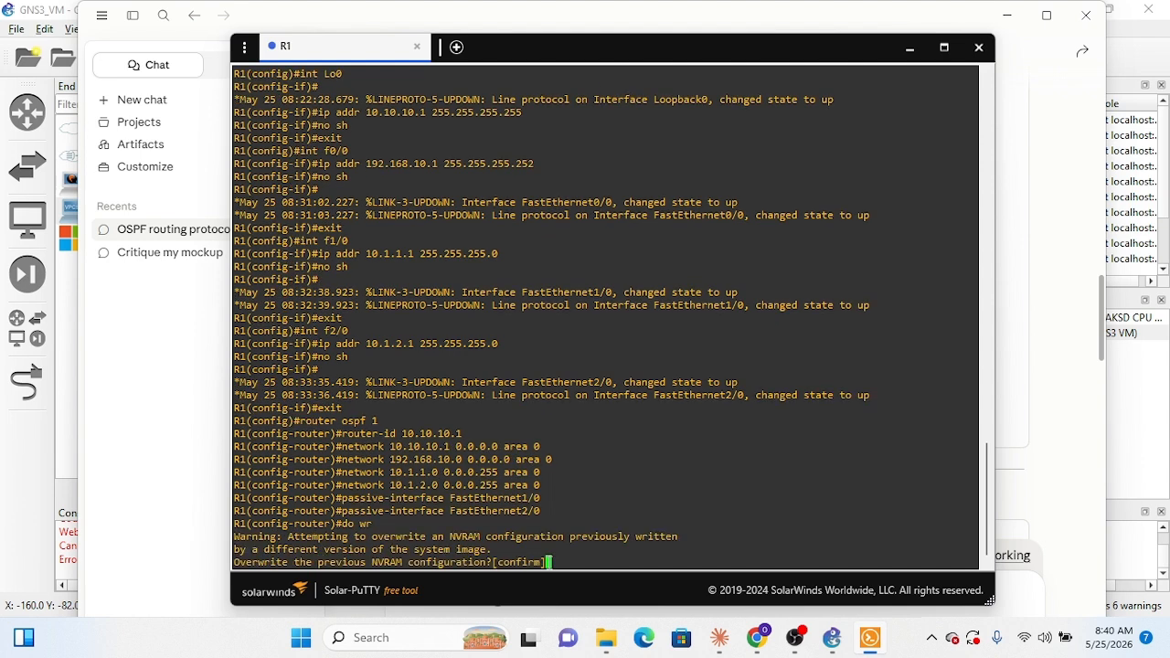
pyautogui.press('Return')
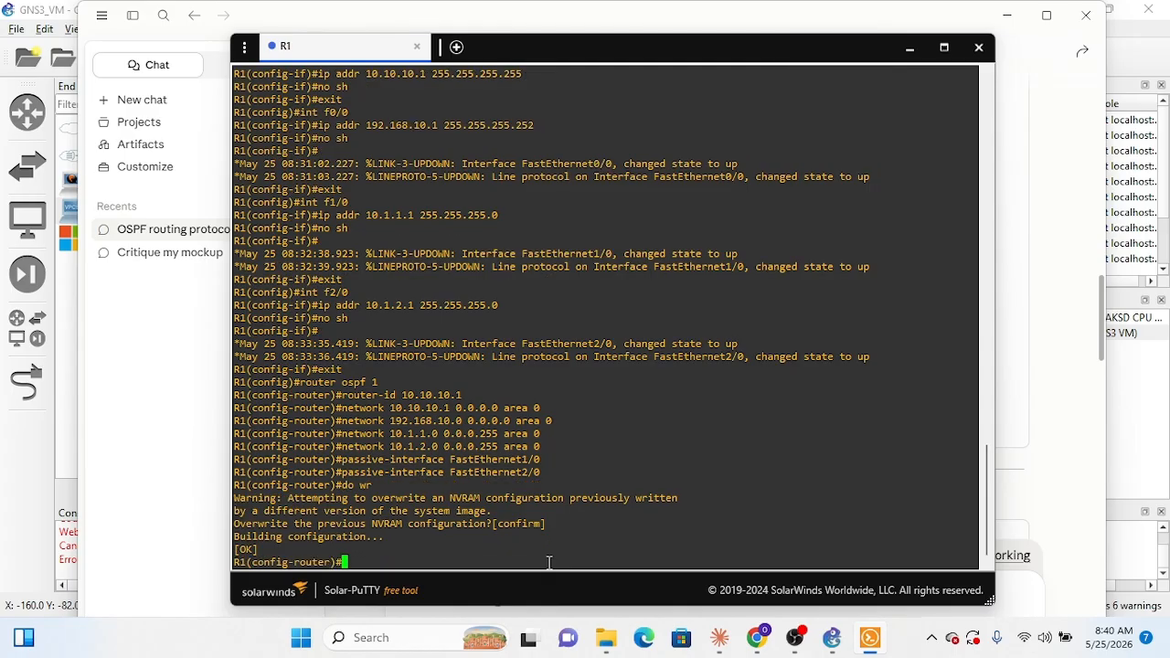
# Step: Exit OSPF router configuration and save again with do wr from global configuration mode
pyautogui.write('exit')
pyautogui.press('Return')
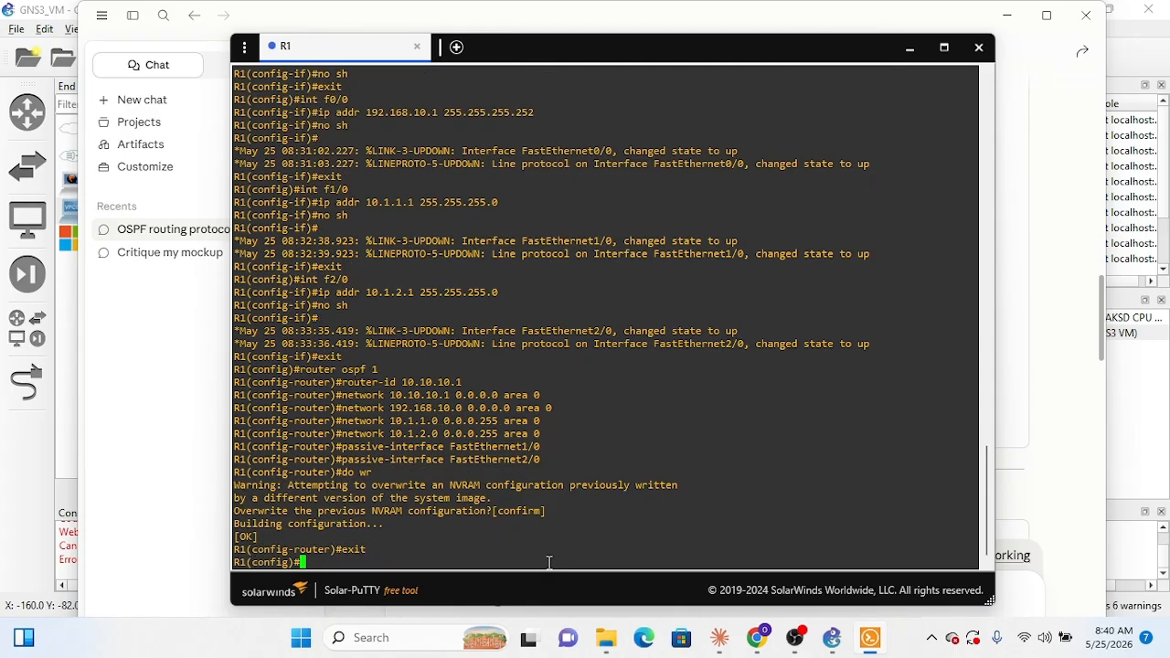
pyautogui.write('do wr')
pyautogui.press('Return')
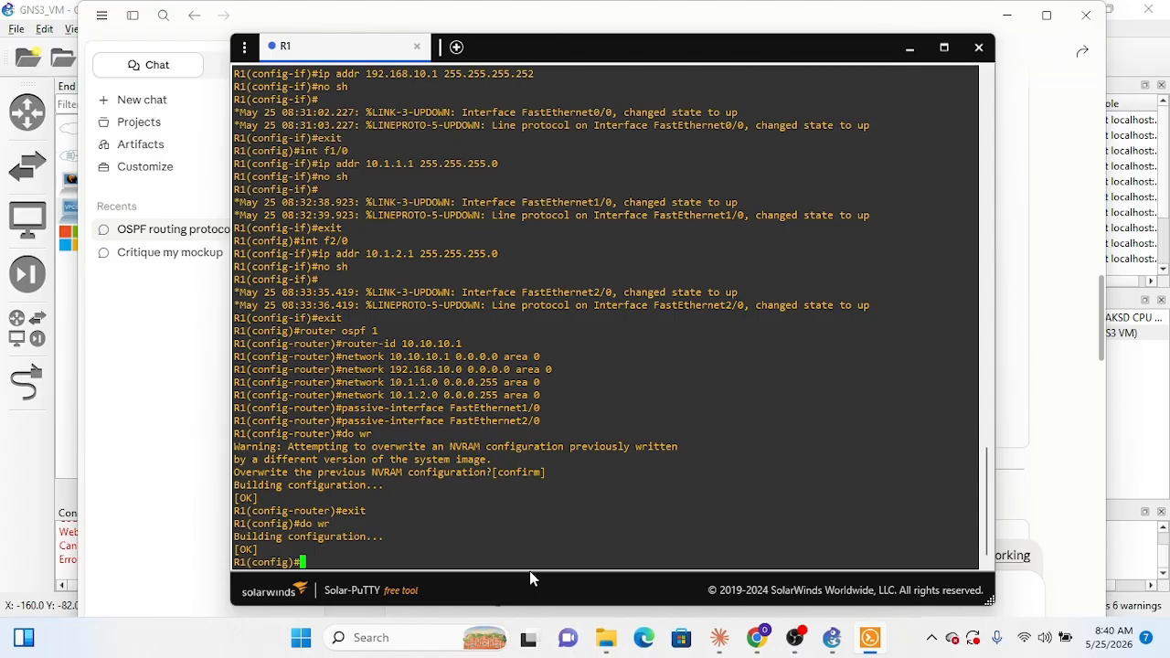
# Step: Try to list R1's interfaces with sh int br from global configuration mode
pyautogui.write('sh int ')
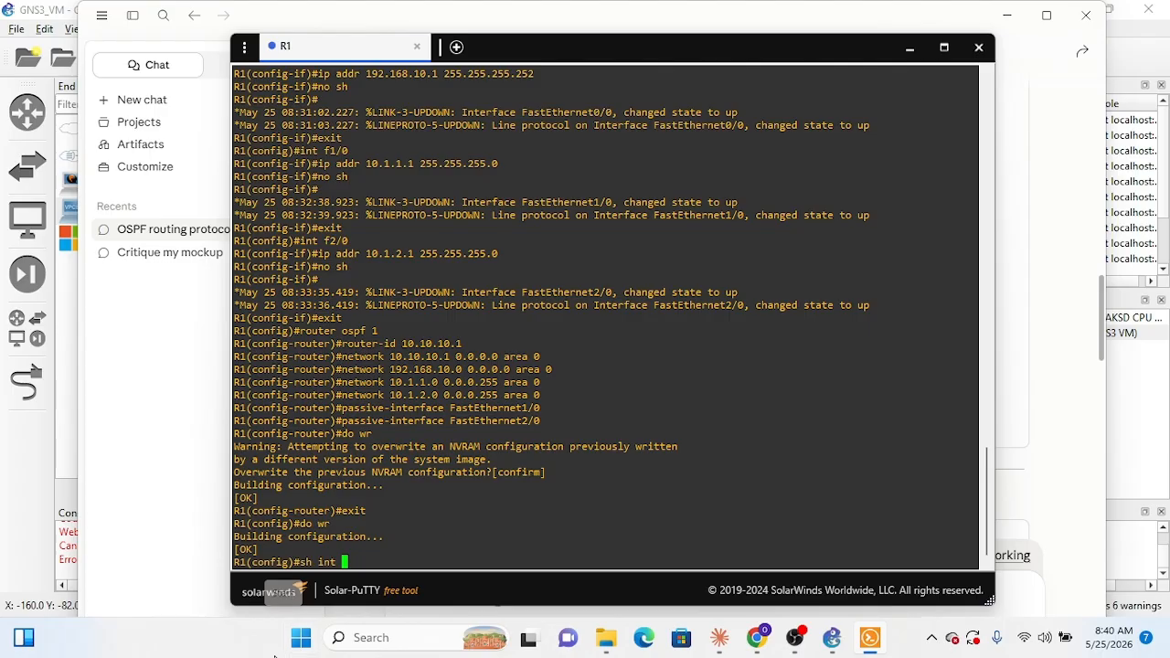
pyautogui.write('br')
pyautogui.press('Return')
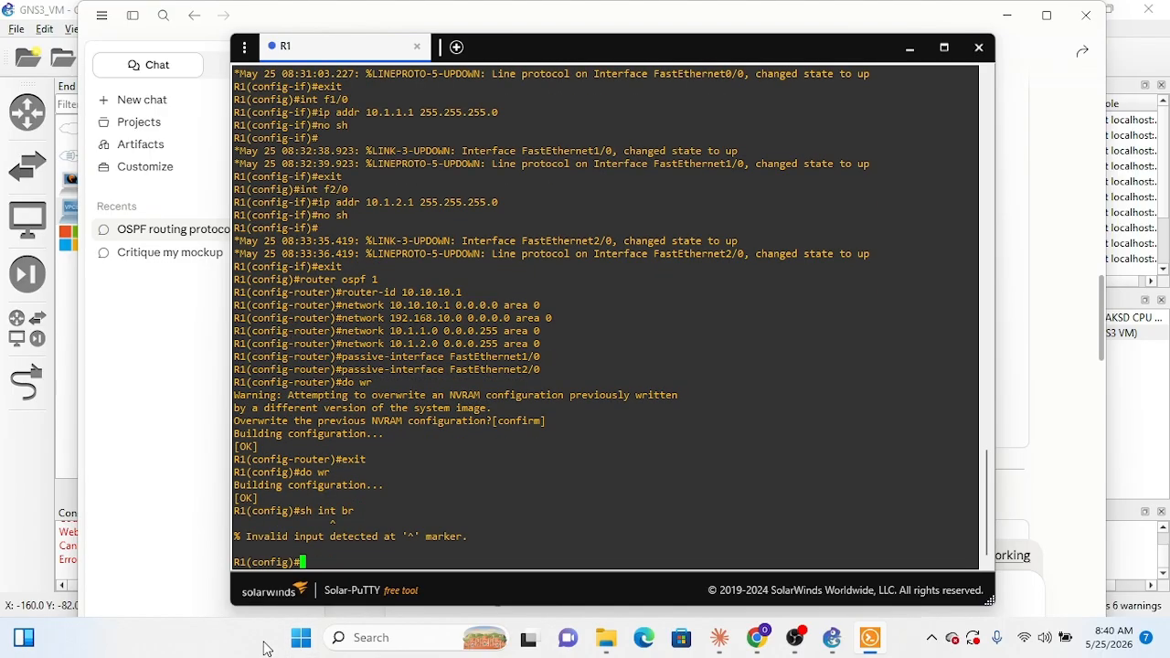
# Step: Exit global configuration mode and try sh int br from R1's privileged EXEC prompt
pyautogui.write('exit')
pyautogui.press('Return')
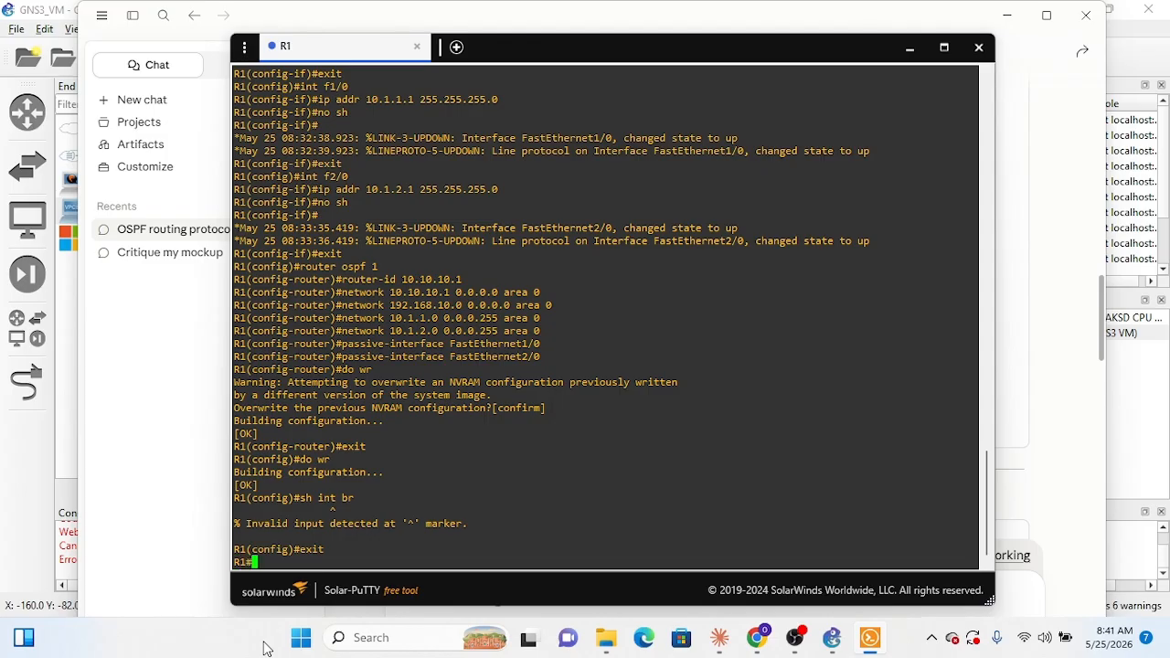
pyautogui.write('sh ')
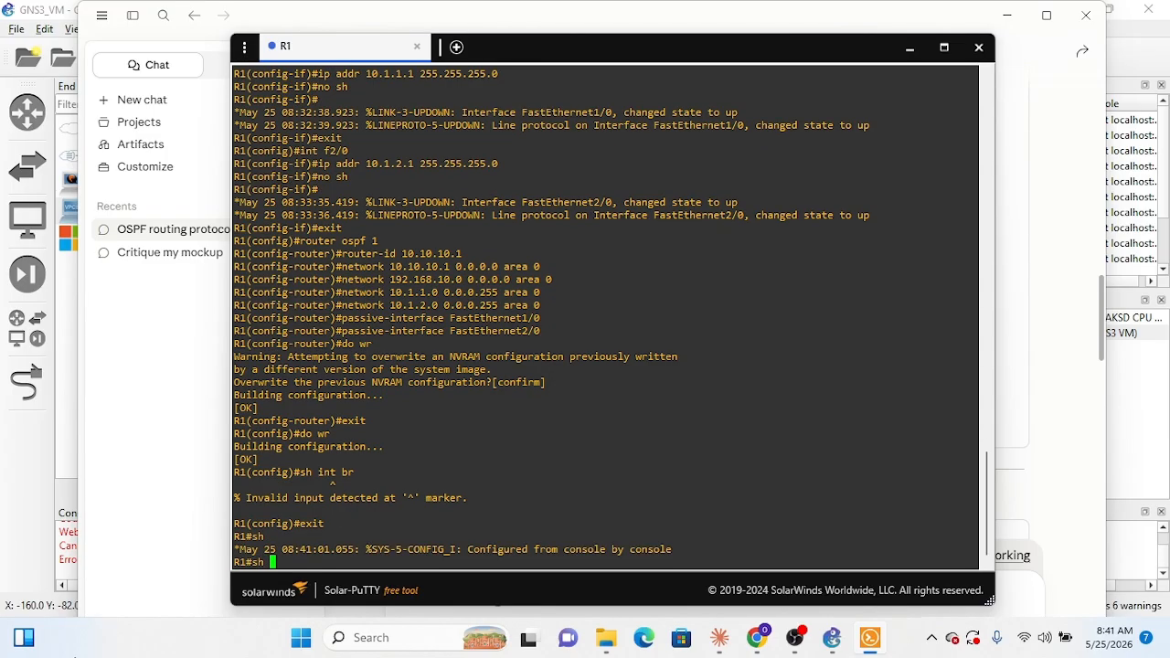
pyautogui.write('int br')
pyautogui.press('Return')
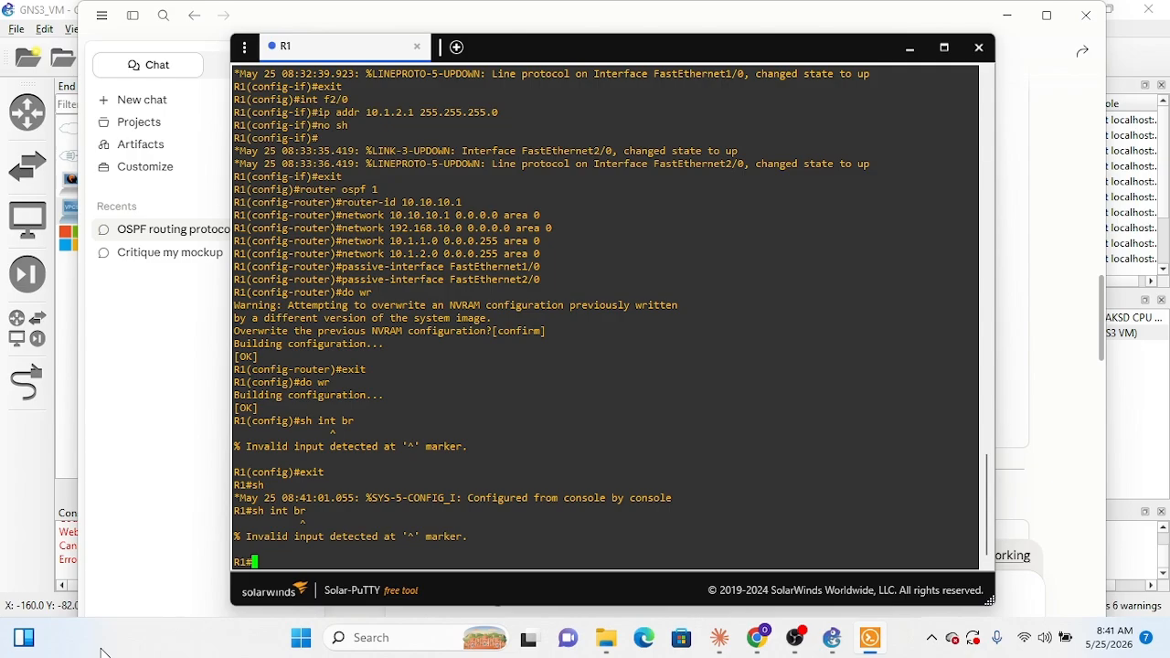
# Step: Run sh int at R1's privileged EXEC prompt to display its detailed interface information
pyautogui.press('Up')
pyautogui.press('BackSpace')
pyautogui.press('BackSpace')
pyautogui.press('BackSpace')
pyautogui.press('Return')
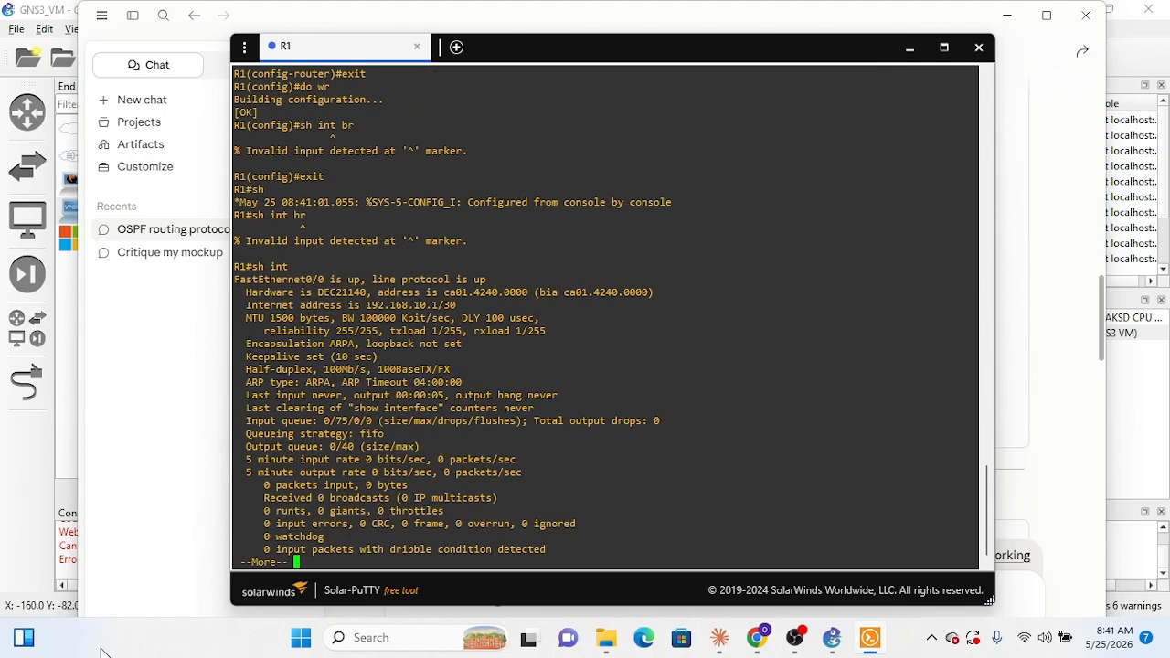
# Step: Page through R1's complete sh int output, examining the status and IP address of every interface including the loopback
pyautogui.press('Return')
pyautogui.press('Return')
pyautogui.press('Return')
pyautogui.press('Return')
pyautogui.press('Return')
pyautogui.press('Return')
pyautogui.press('Return')
pyautogui.press('Return')
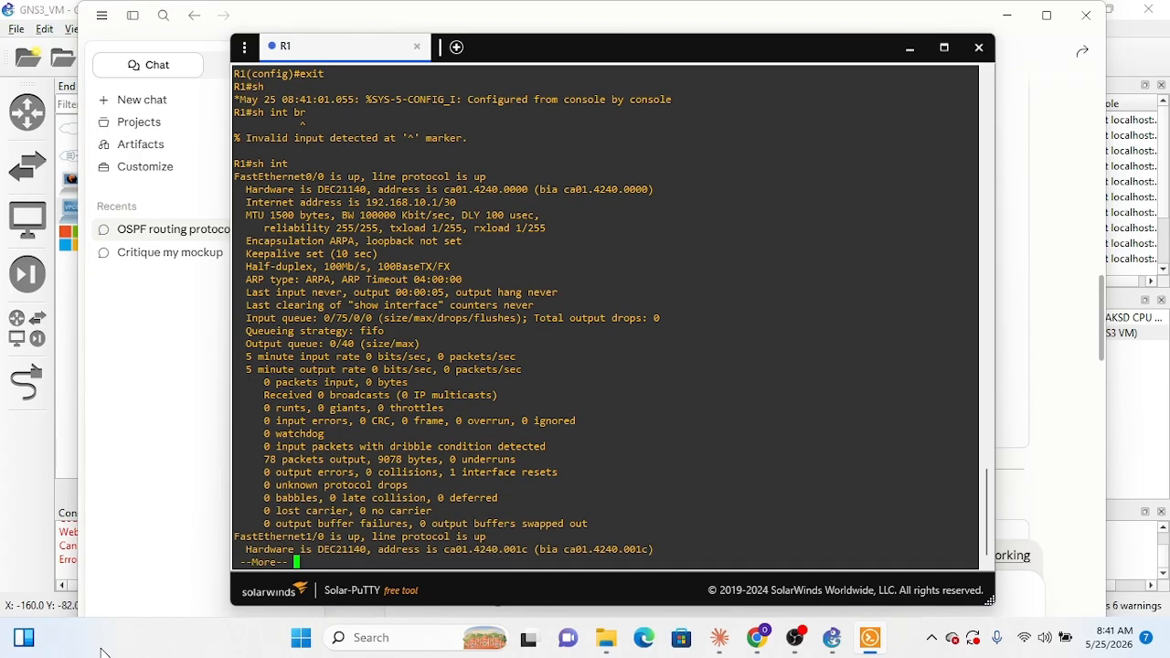
pyautogui.press('Return')
pyautogui.press('Return')
pyautogui.press('Return')
pyautogui.press('Return')
pyautogui.press('Return')
pyautogui.press('Return')
pyautogui.press('Return')
pyautogui.press('Return')
pyautogui.press('Return')
pyautogui.press('Return')
pyautogui.press('Return')
pyautogui.press('Return')
pyautogui.press('Return')
pyautogui.press('Return')
pyautogui.press('Return')
pyautogui.press('Return')
pyautogui.press('Return')
pyautogui.press('Return')
pyautogui.press('Return')
pyautogui.press('Return')
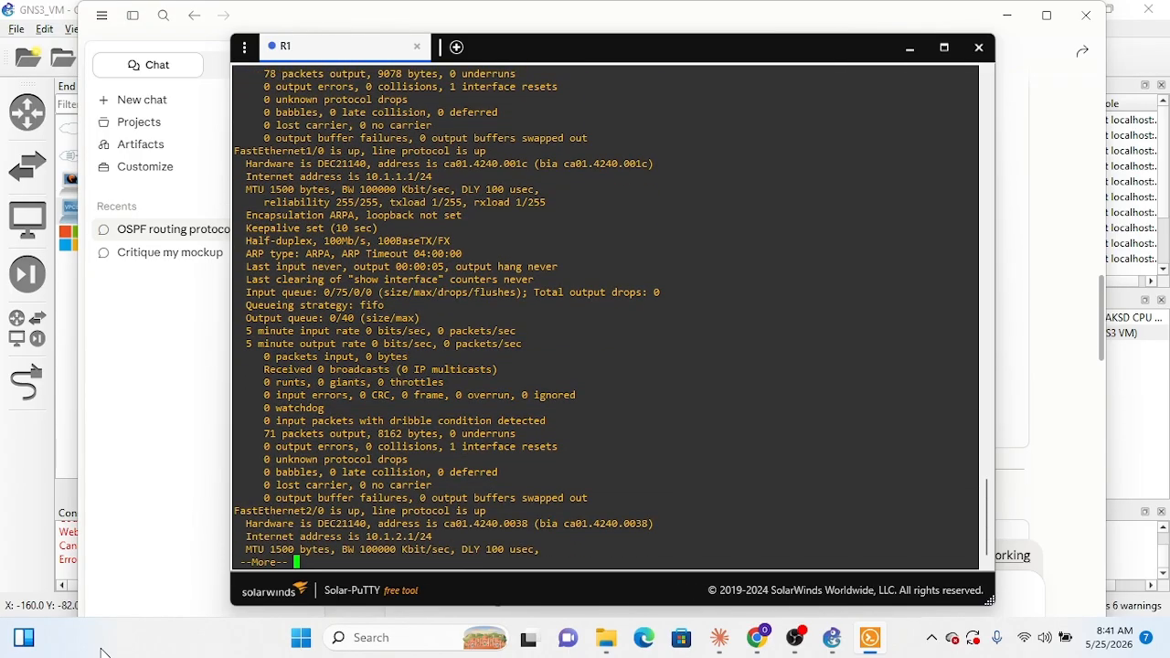
pyautogui.press('Return')
pyautogui.press('Return')
pyautogui.press('Return')
pyautogui.press('Return')
pyautogui.press('Return')
pyautogui.press('Return')
pyautogui.press('Return')
pyautogui.press('Return')
pyautogui.press('Return')
pyautogui.press('Return')
pyautogui.press('Return')
pyautogui.press('Return')
pyautogui.press('Return')
pyautogui.press('Return')
pyautogui.press('Return')
pyautogui.press('Return')
pyautogui.press('Return')
pyautogui.press('Return')
pyautogui.press('Return')
pyautogui.press('Return')
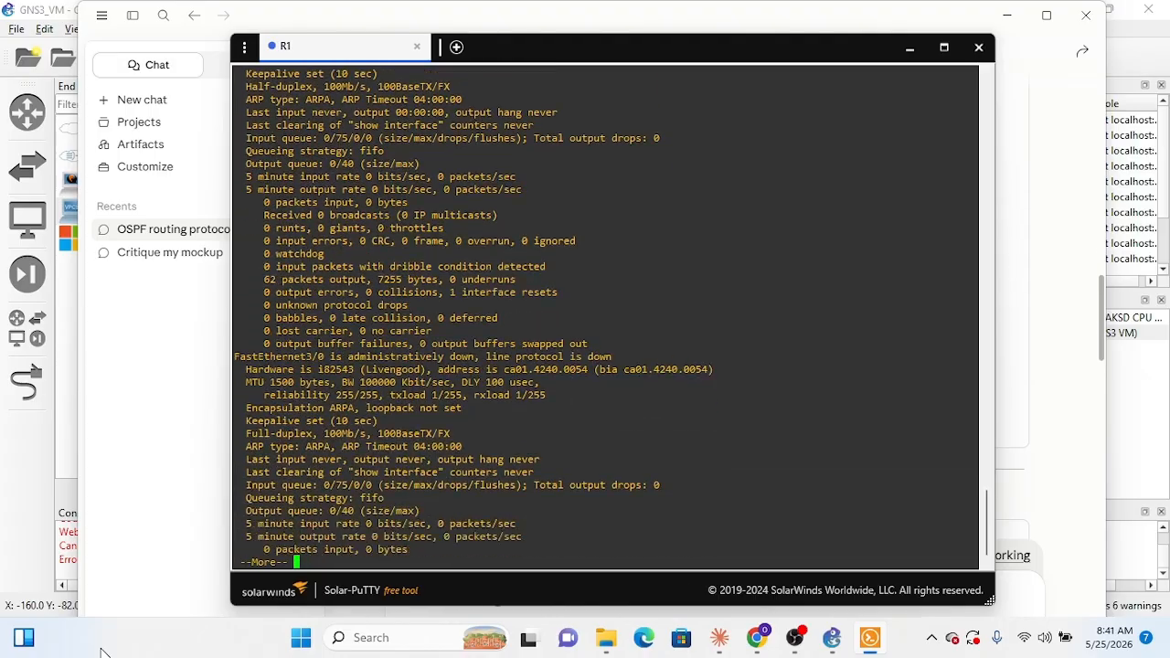
pyautogui.press('Return')
pyautogui.press('Return')
pyautogui.press('Return')
pyautogui.press('Return')
pyautogui.press('Return')
pyautogui.press('Return')
pyautogui.press('Return')
pyautogui.press('Return')
pyautogui.press('Return')
pyautogui.press('Return')
pyautogui.press('Return')
pyautogui.press('Return')
pyautogui.press('Return')
pyautogui.press('Return')
pyautogui.press('Return')
pyautogui.press('Return')
pyautogui.press('Return')
pyautogui.press('Return')
pyautogui.press('Return')
pyautogui.press('Return')
pyautogui.press('Return')
pyautogui.press('Return')
pyautogui.press('Return')
pyautogui.press('Return')
pyautogui.press('Return')
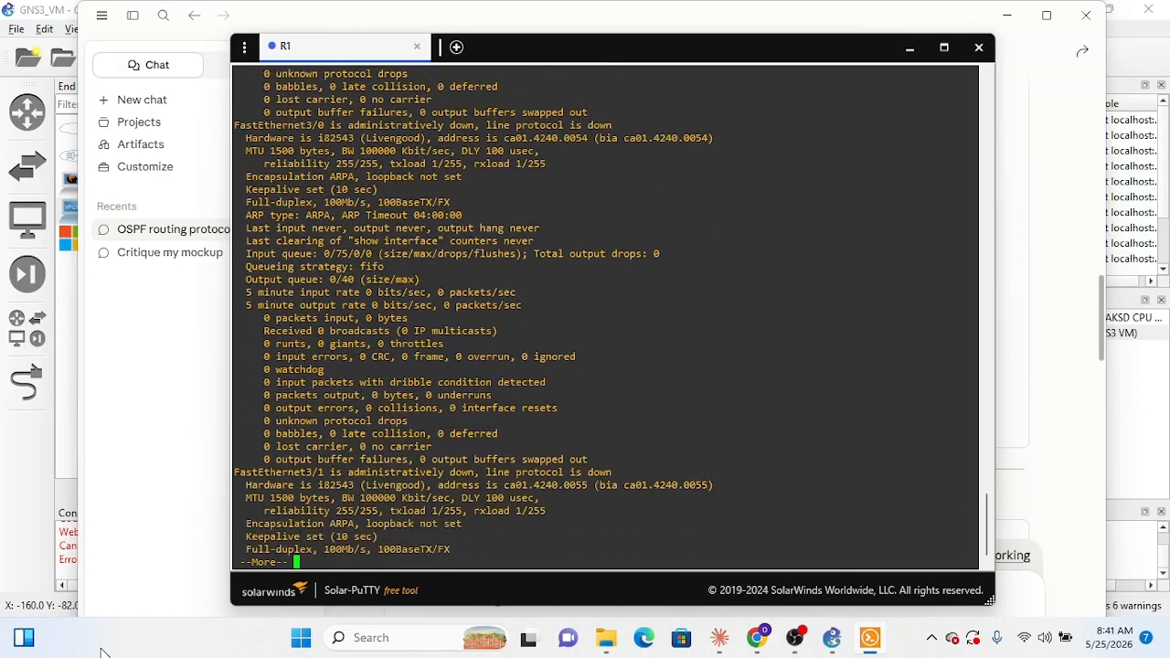
pyautogui.press('Return')
pyautogui.press('Return')
pyautogui.press('Return')
pyautogui.press('Return')
pyautogui.press('Return')
pyautogui.press('Return')
pyautogui.press('Return')
pyautogui.press('Return')
pyautogui.press('Return')
pyautogui.press('Return')
pyautogui.press('Return')
pyautogui.press('Return')
pyautogui.press('Return')
pyautogui.press('Return')
pyautogui.press('Return')
pyautogui.press('Return')
pyautogui.press('Return')
pyautogui.press('Return')
pyautogui.press('Return')
pyautogui.press('Return')
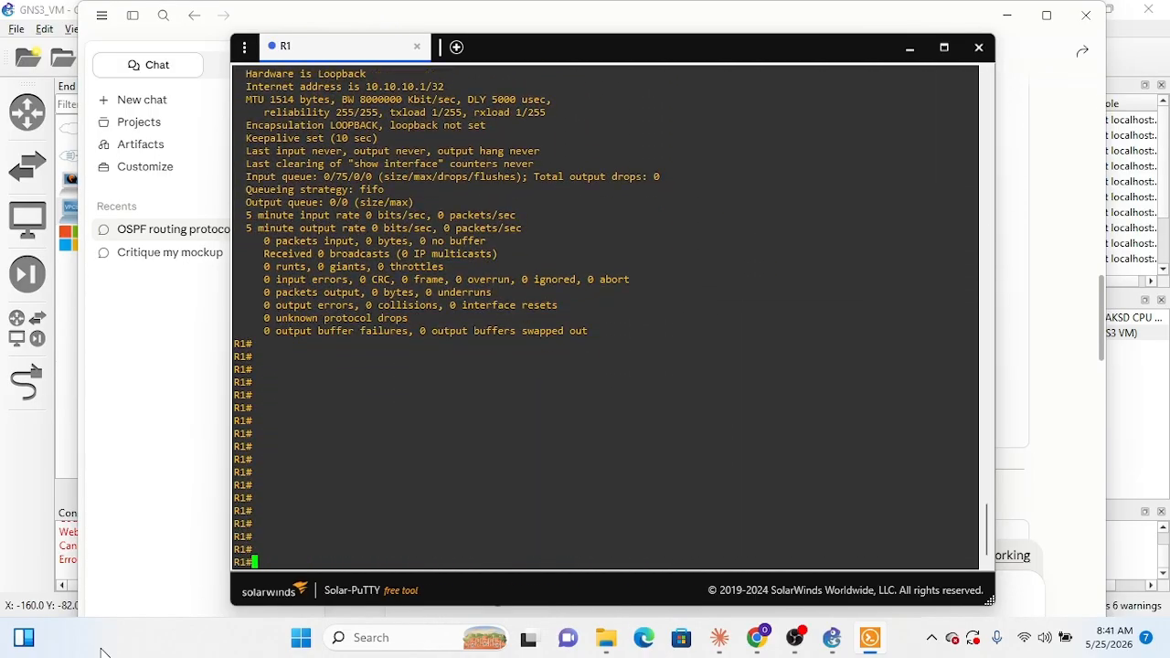
# Step: Try to autocomplete a brief option for sh int at R1's prompt, starting from b and br
pyautogui.write('sh int')
pyautogui.press('Tab')
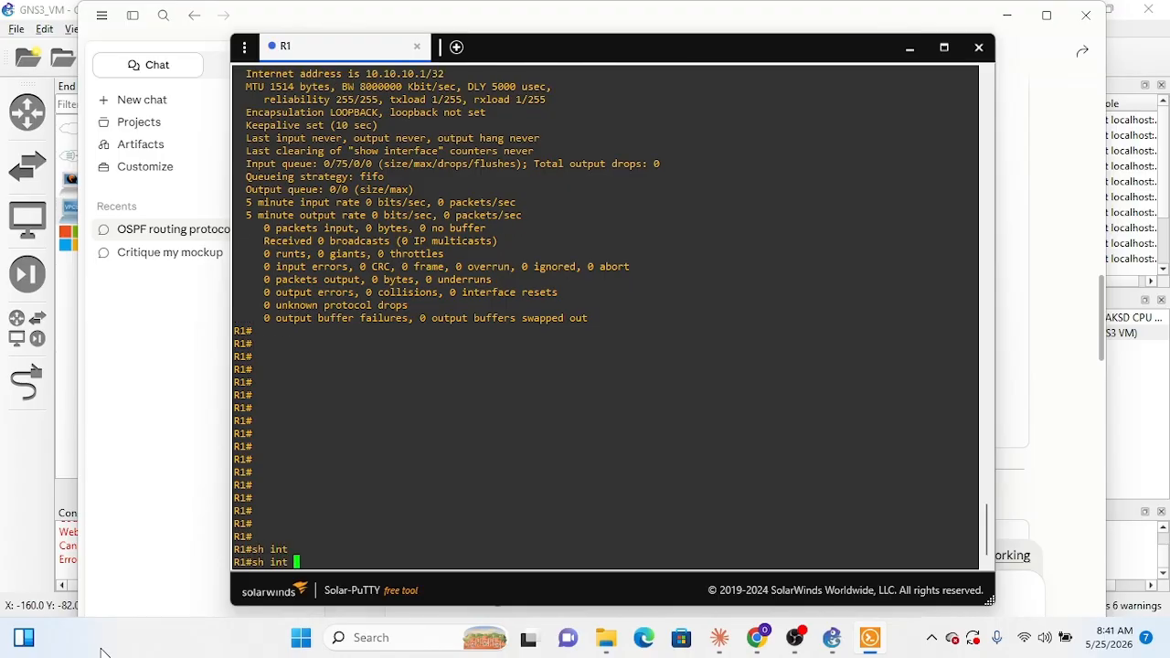
pyautogui.write('br')
pyautogui.press('Tab')
pyautogui.press('BackSpace')
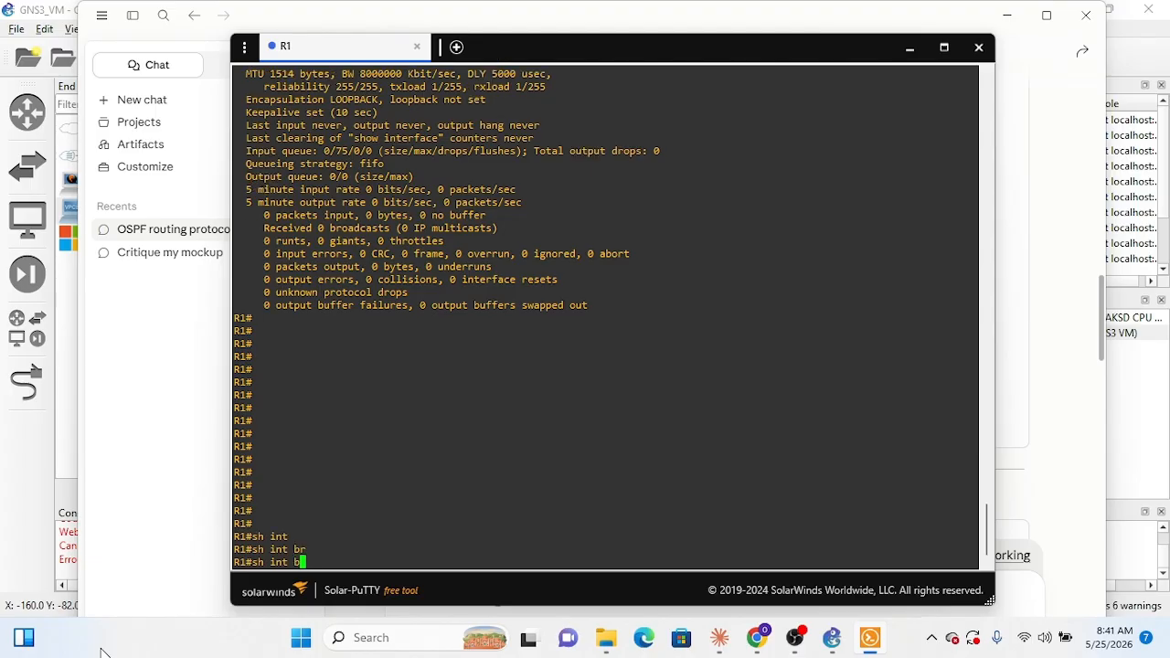
pyautogui.press('Tab')
pyautogui.press('BackSpace')
pyautogui.press('BackSpace')
pyautogui.press('BackSpace')
pyautogui.press('BackSpace')
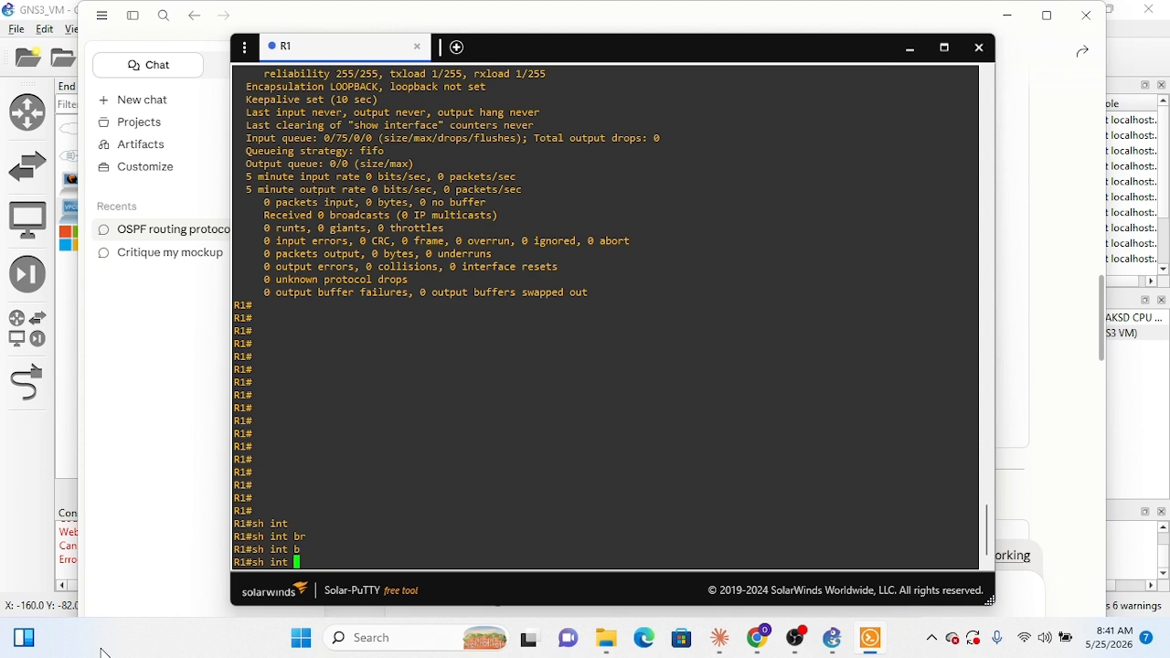
# Step: Try to autocomplete an OSPF option for sh int on R1 using os and ospf, then erase it
pyautogui.write('os')
pyautogui.press('Tab')
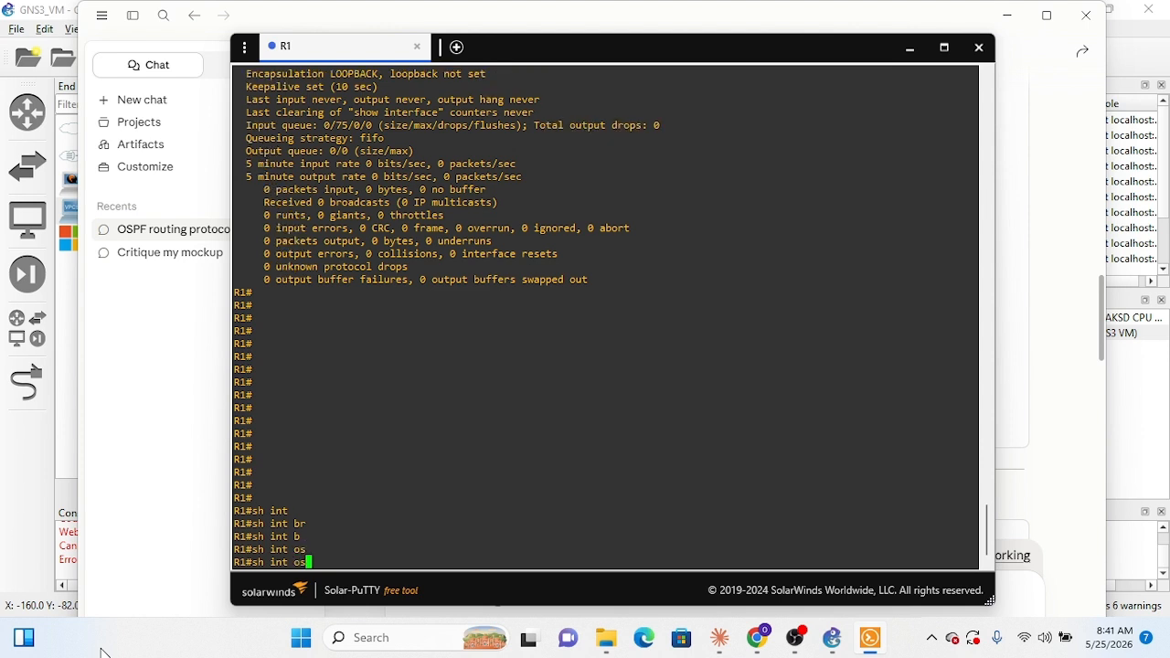
pyautogui.write('pf')
pyautogui.press('Tab')
pyautogui.press('BackSpace')
pyautogui.press('BackSpace')
pyautogui.press('BackSpace')
pyautogui.press('BackSpace')
pyautogui.press('BackSpace')
pyautogui.press('BackSpace')
pyautogui.press('BackSpace')
pyautogui.press('BackSpace')
pyautogui.press('BackSpace')
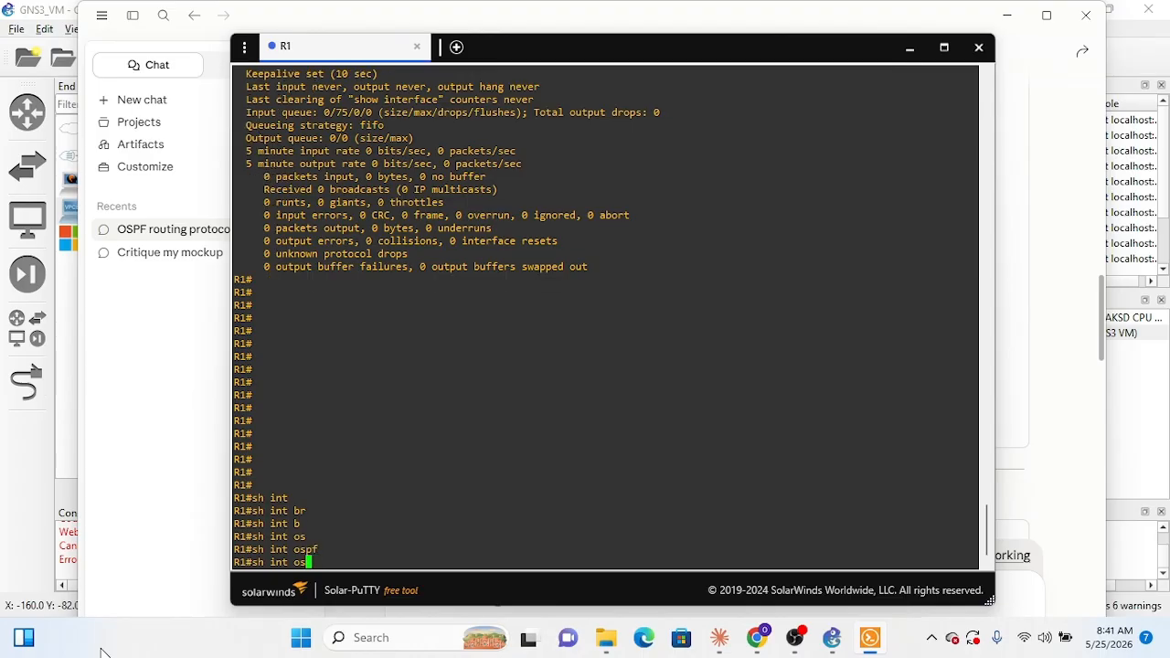
pyautogui.press('BackSpace')
pyautogui.press('BackSpace')
# Step: Open R2's console from the GNS3 topology and bring up its command prompt in Solar-PuTTY
pyautogui.click(833, 638)
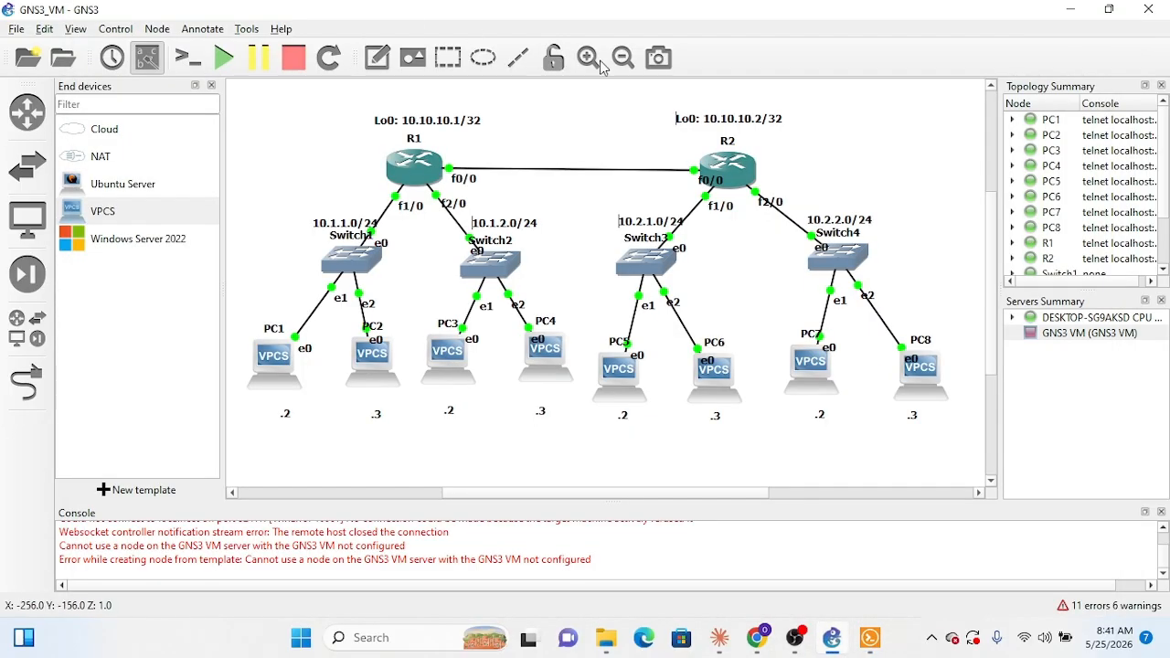
pyautogui.rightClick(748, 187)
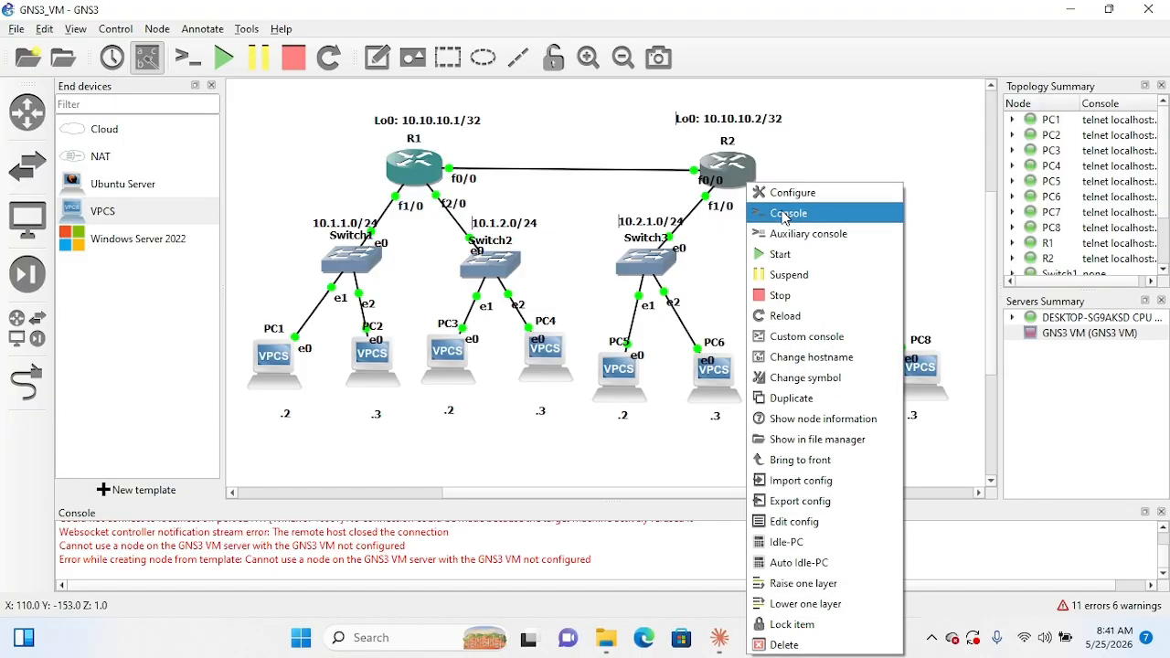
pyautogui.click(784, 216)
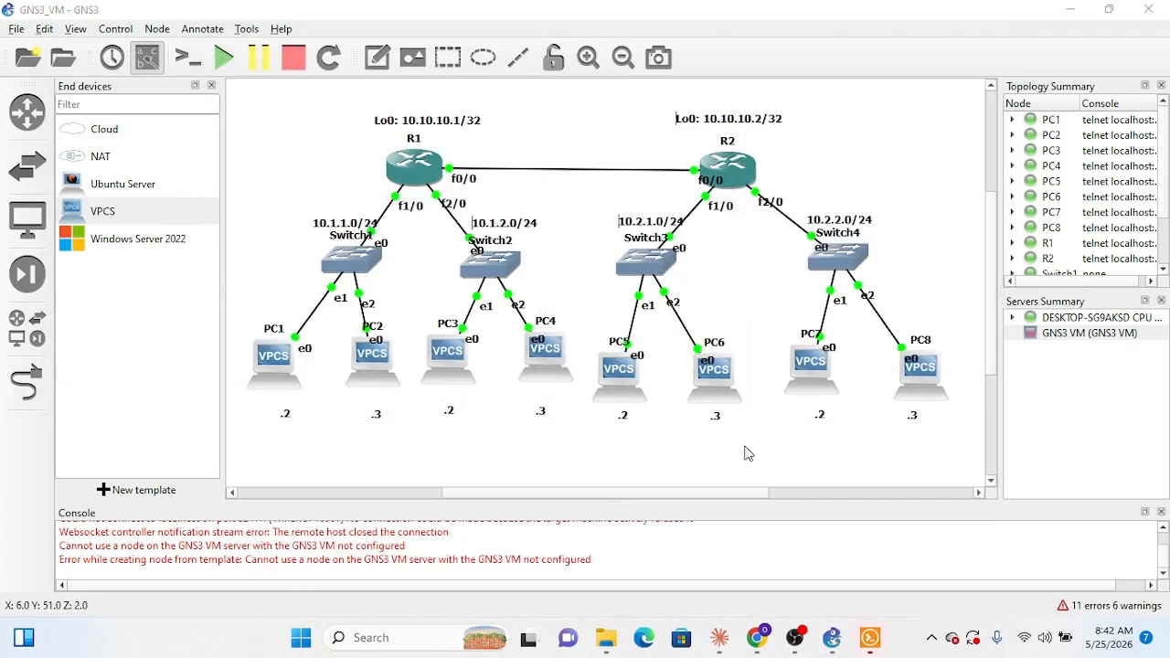
pyautogui.click(883, 640)
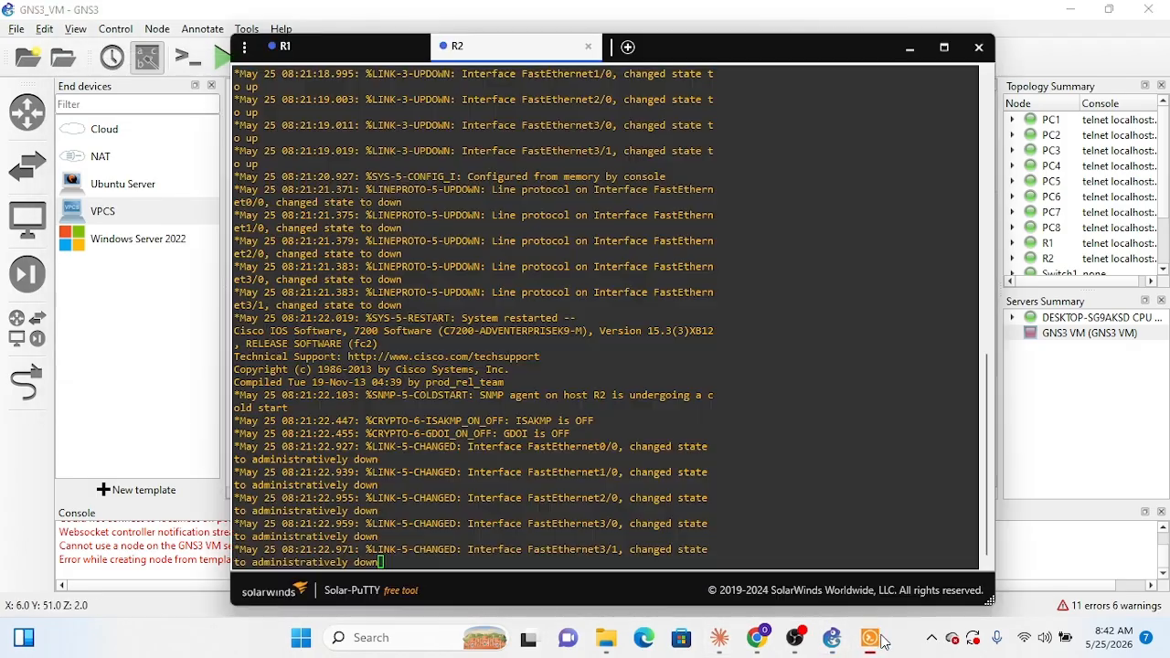
pyautogui.click(730, 499)
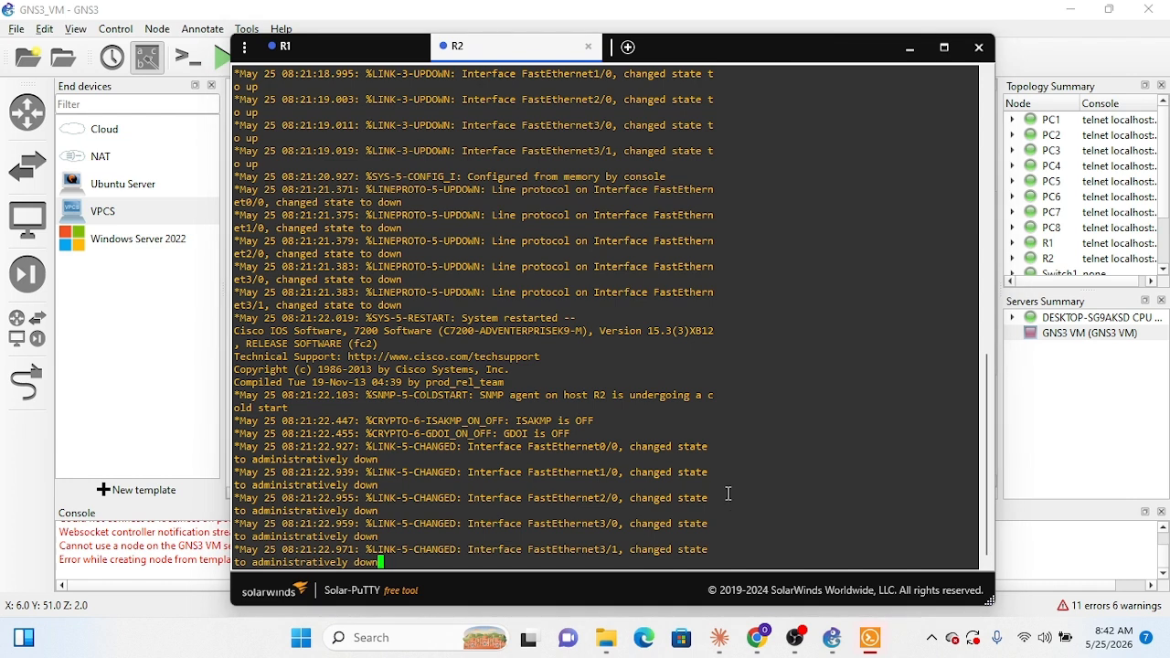
pyautogui.press('Return')
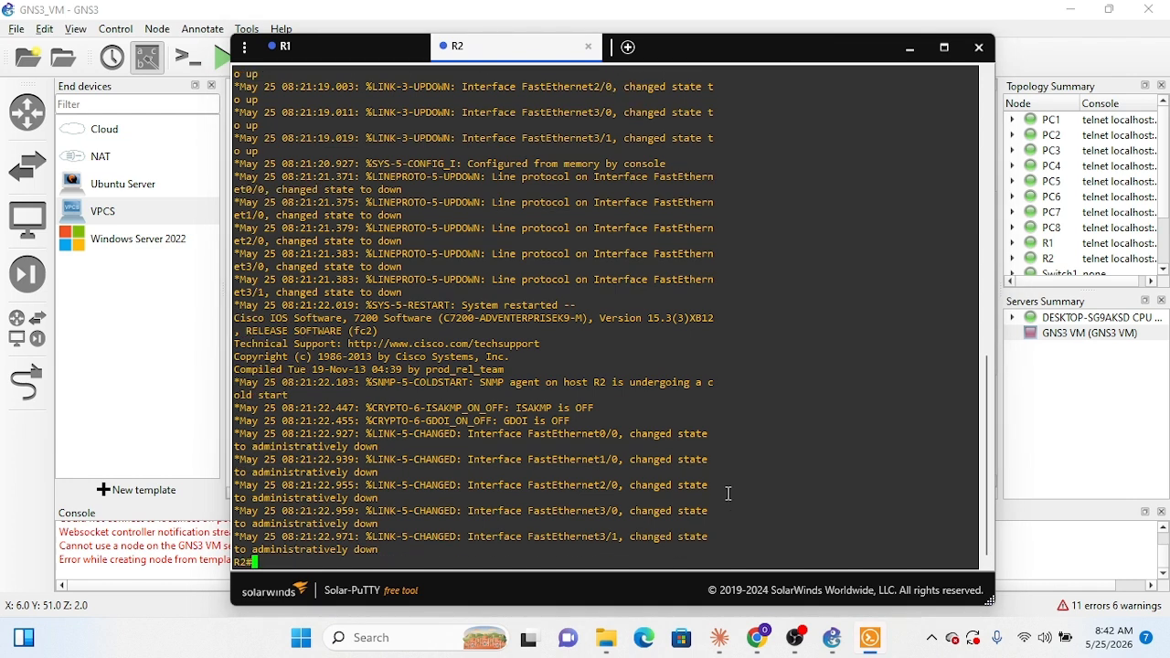
# Step: Enter global configuration mode on R2 with en and conf t
pyautogui.write('en')
pyautogui.press('Return')
pyautogui.write('conf t')
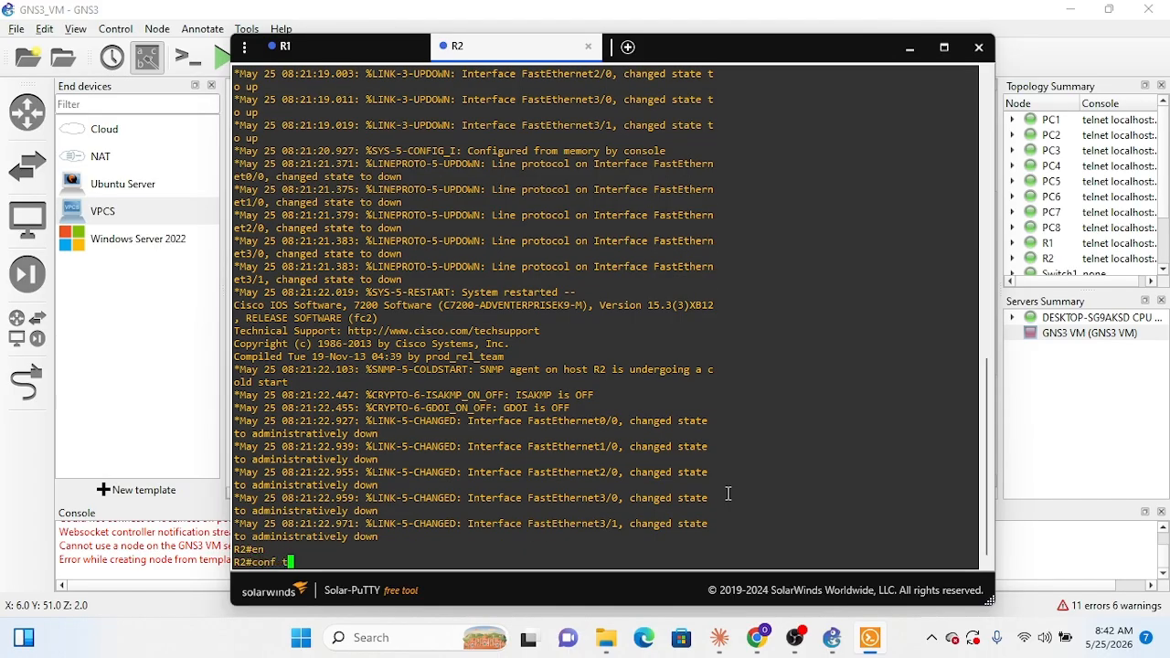
pyautogui.press('Return')
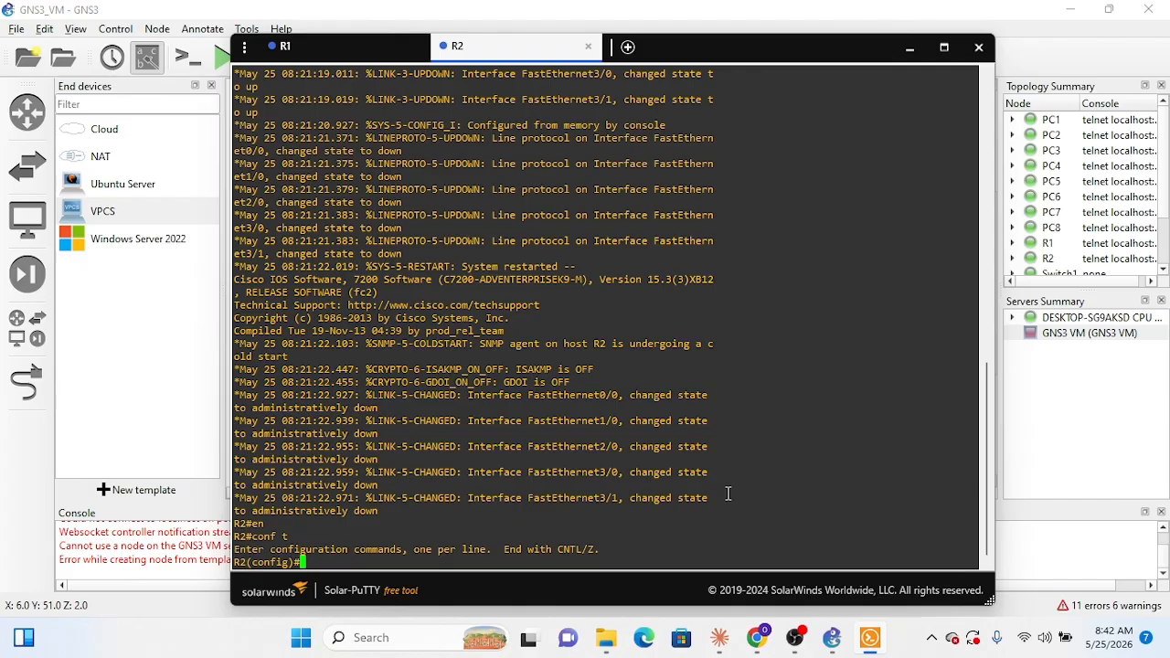
pyautogui.click(932, 640)
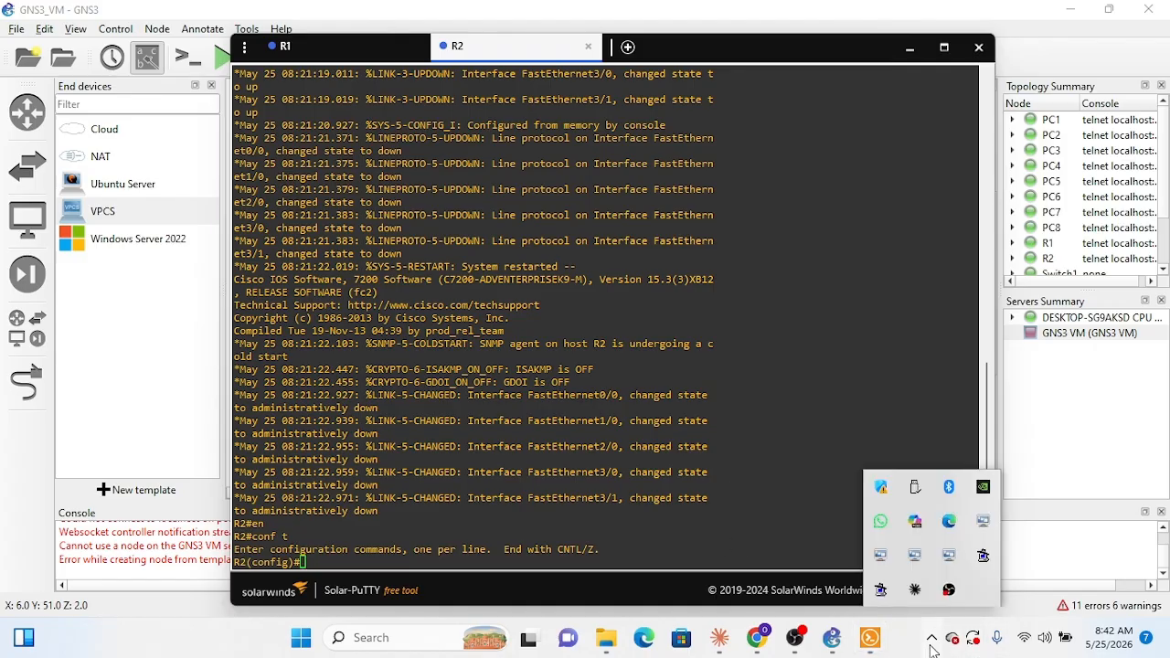
pyautogui.rightClick(949, 590)
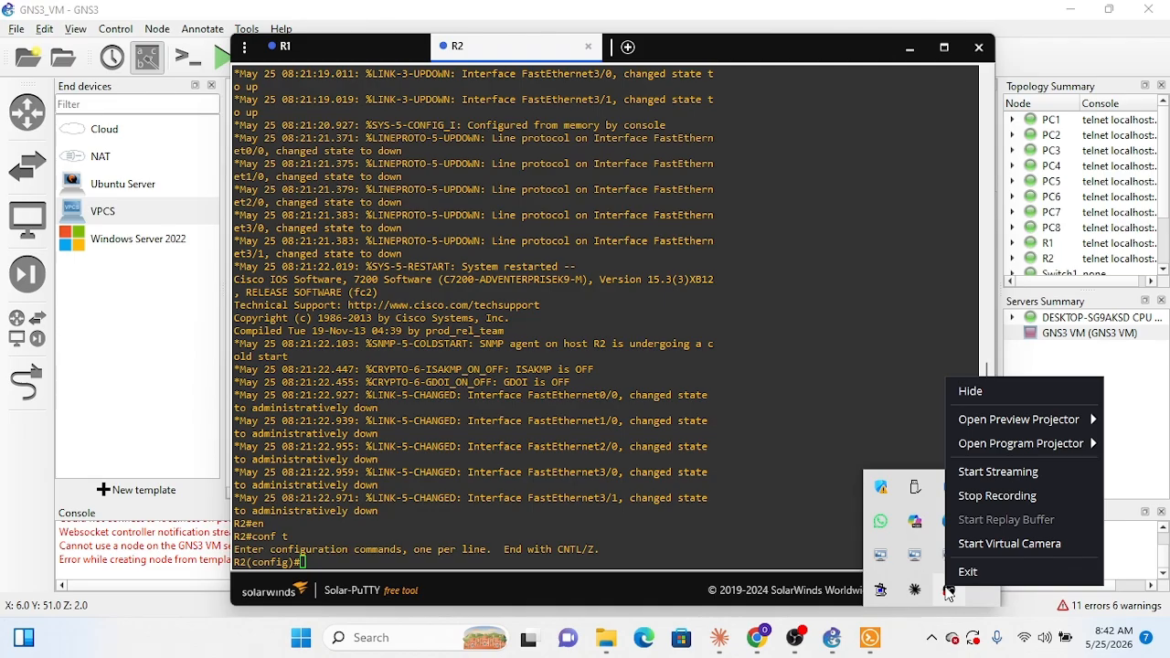
pyautogui.click(922, 623)
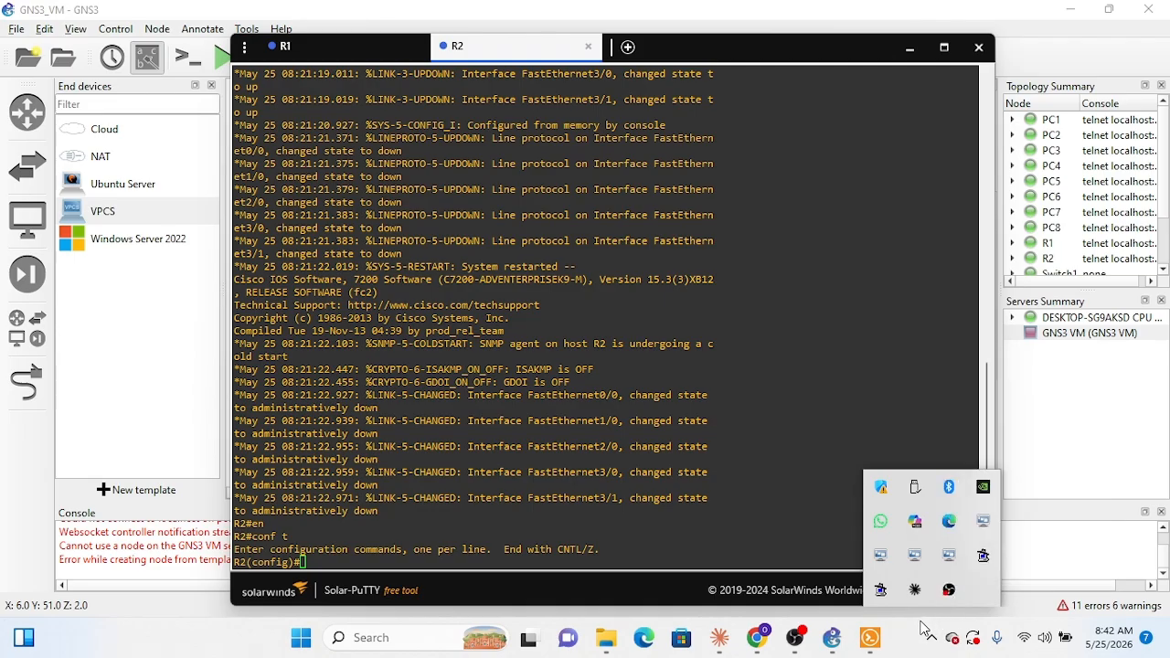
pyautogui.click(797, 640)
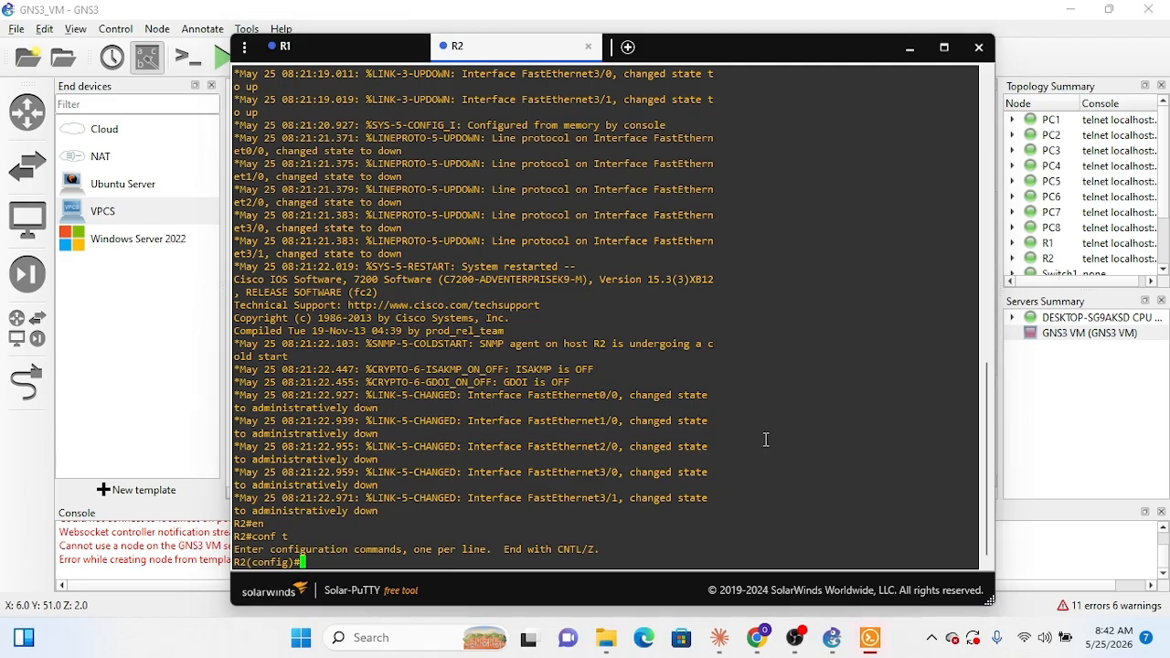
# Step: Enter interface configuration for lo0 on R2 and start its ip addr command
pyautogui.write('int ')
pyautogui.write('lo')
pyautogui.write('o')
pyautogui.press('Return')
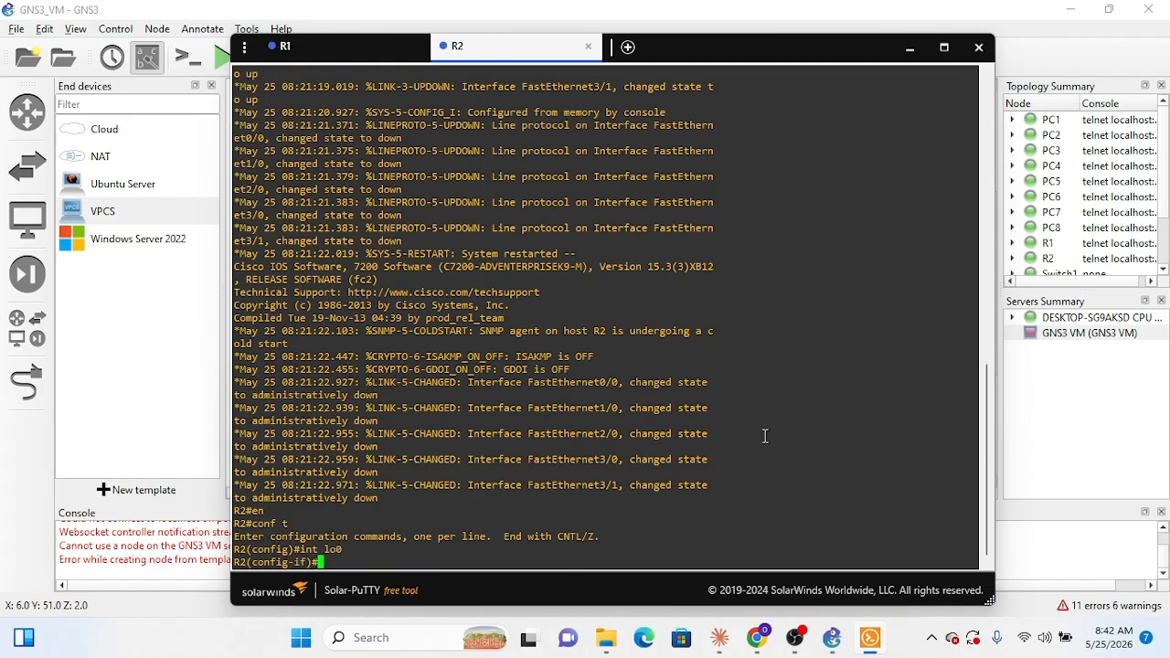
pyautogui.write('ip add')
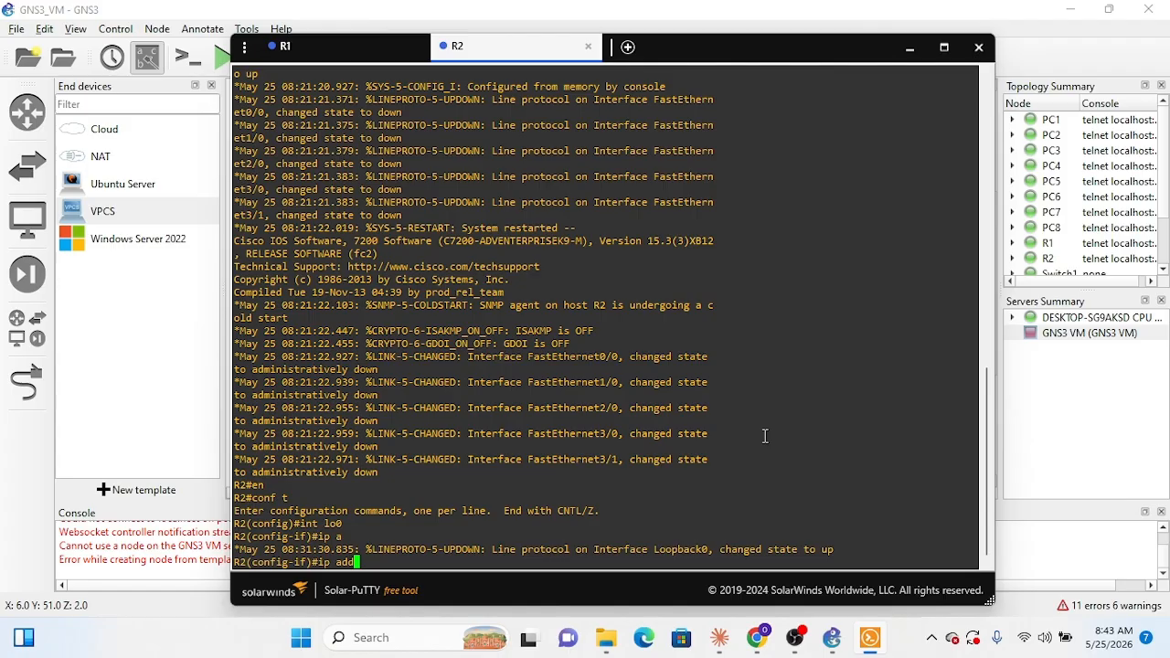
pyautogui.write('re')
pyautogui.press('BackSpace')
# Step: Review the topology and R1's console history for the commands that addressed its loopback and FastEthernet interfaces
pyautogui.click(909, 54)
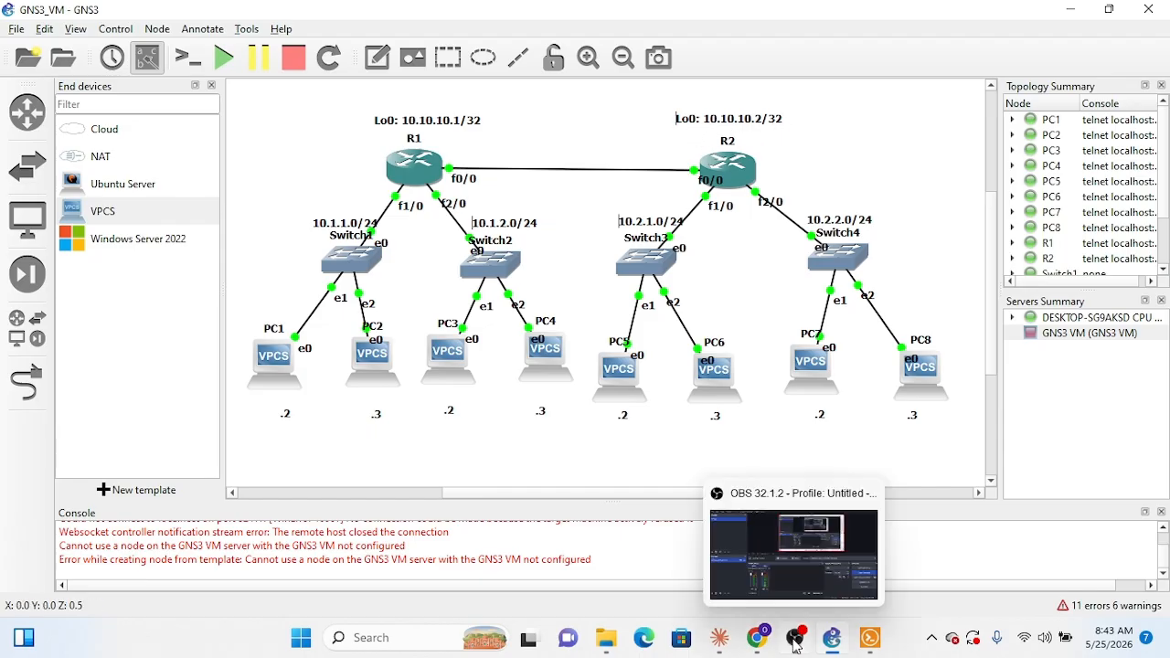
pyautogui.click(864, 647)
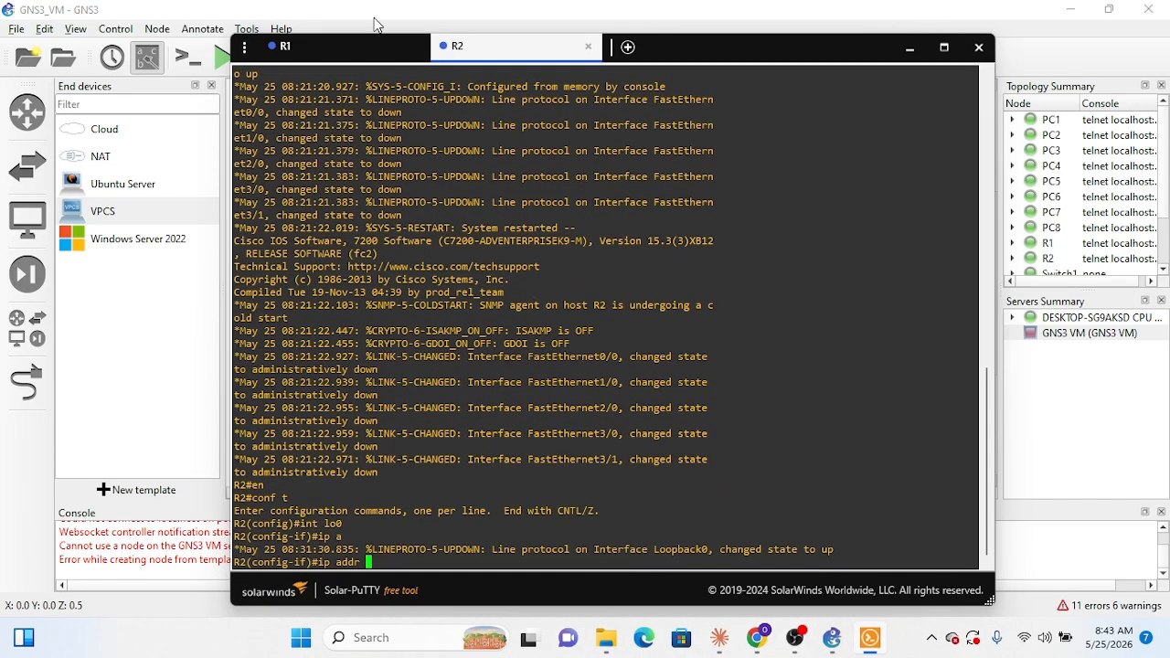
pyautogui.click(347, 48)
pyautogui.scroll(20, 594, 254)
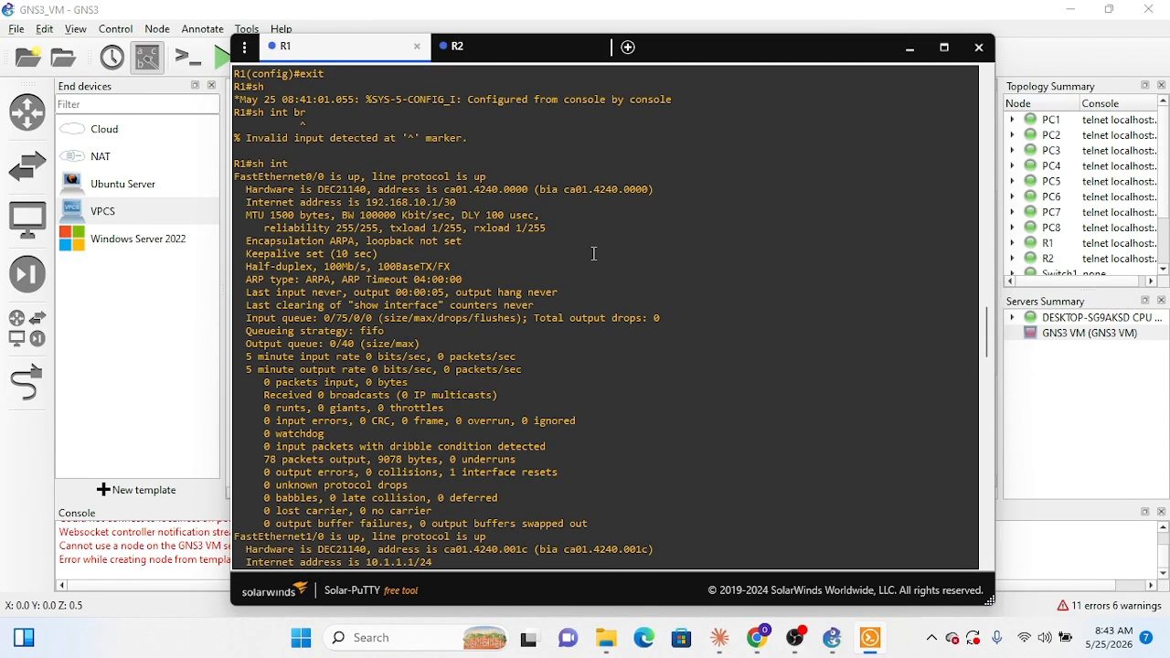
pyautogui.scroll(10, 594, 254)
pyautogui.scroll(-20, 594, 254)
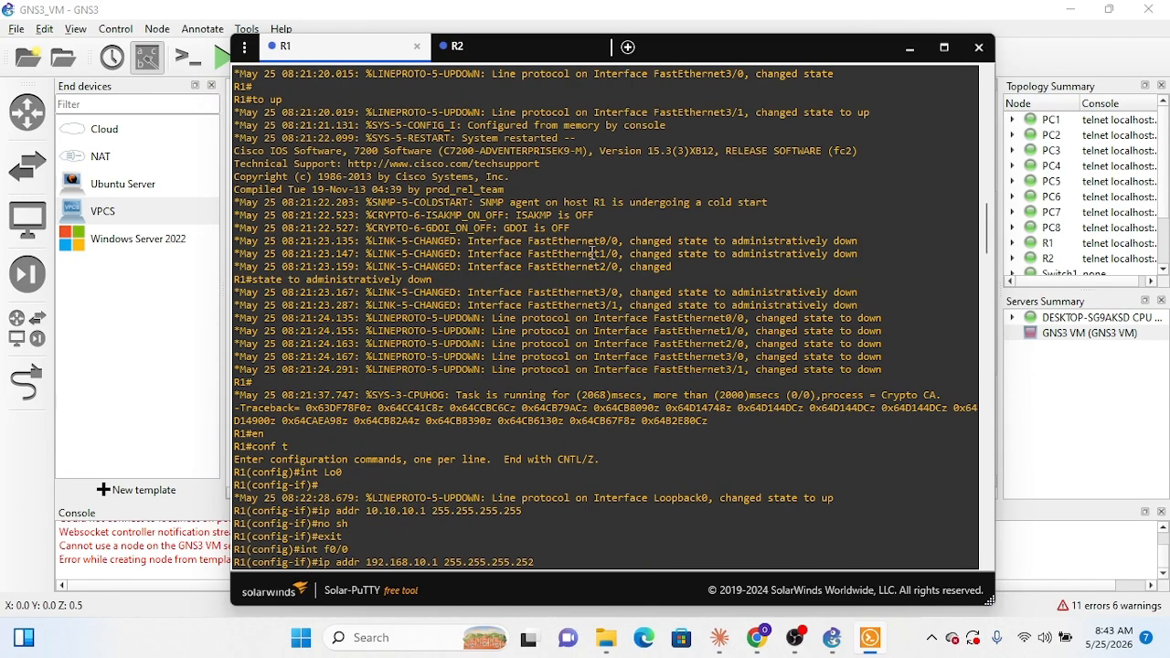
pyautogui.scroll(-13, 594, 342)
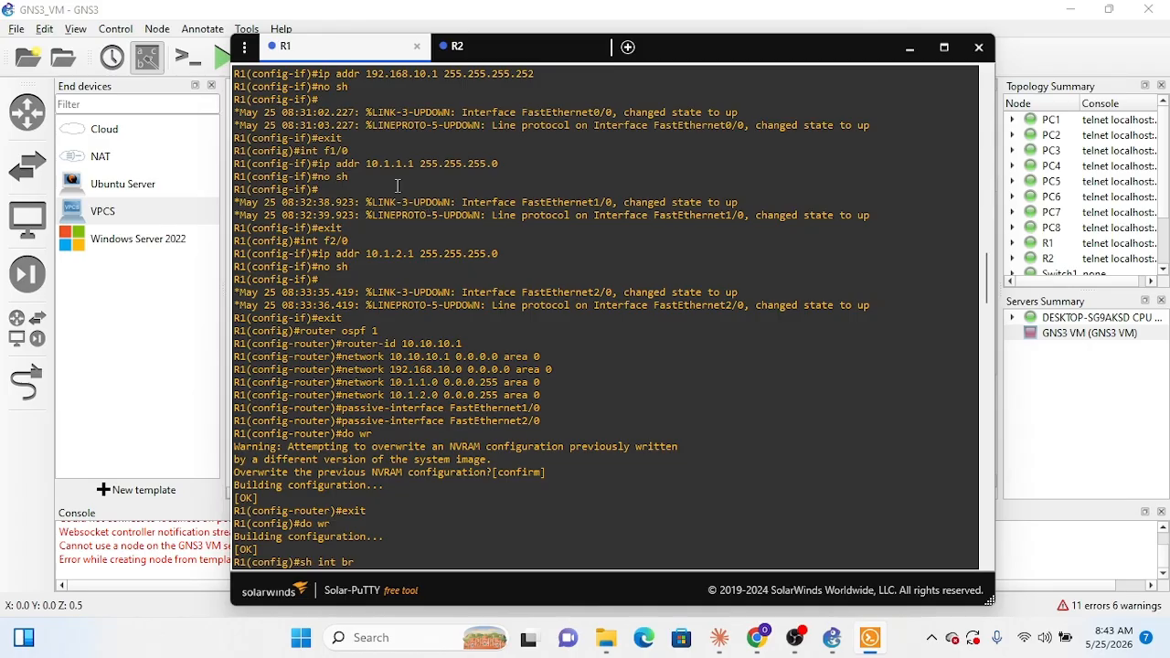
pyautogui.scroll(18, 397, 200)
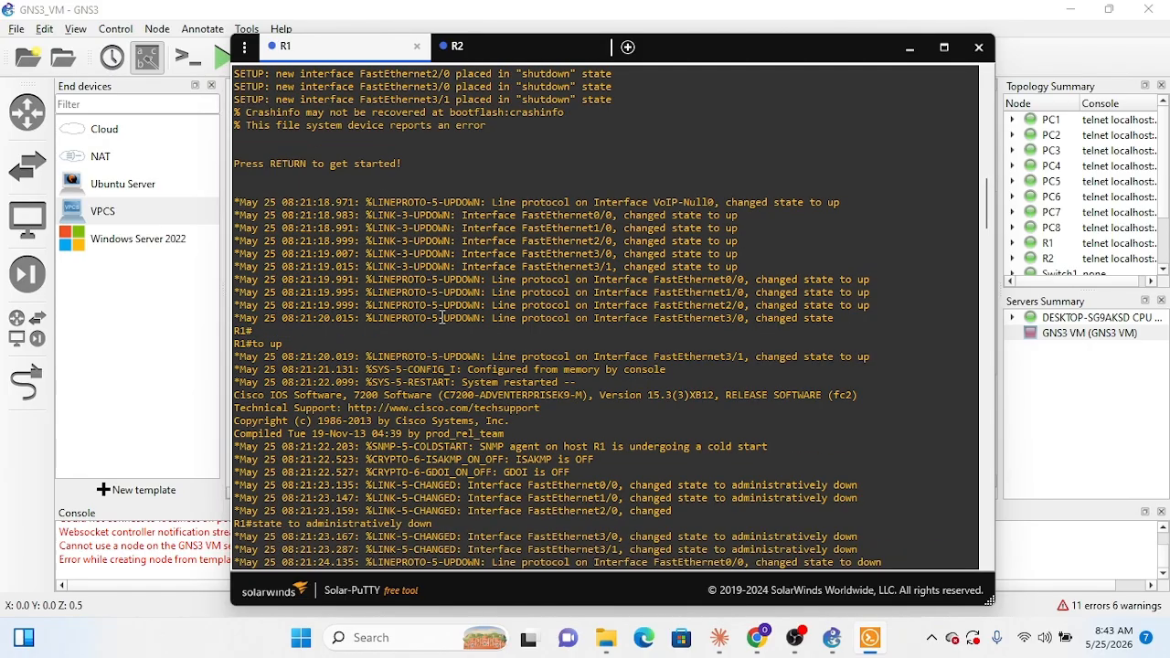
pyautogui.scroll(-13, 443, 317)
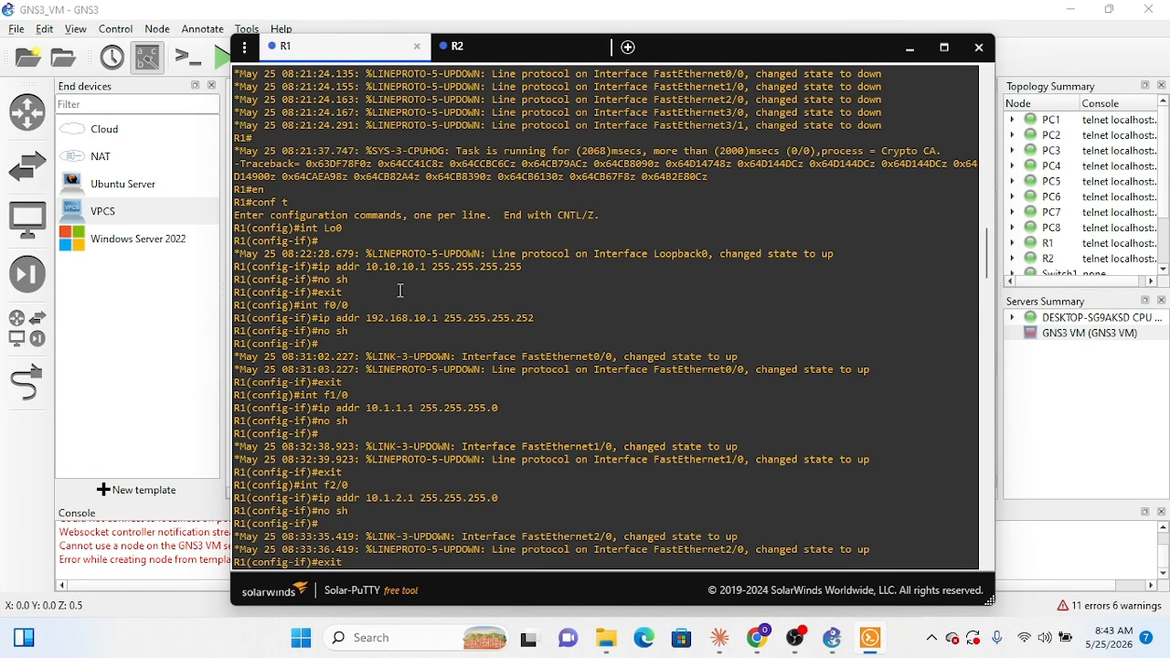
# Step: Assign 10.10.10.2 with mask 255.255.255.255 to lo0 in R2's console, checking the format against R1's loopback command
pyautogui.click(531, 50)
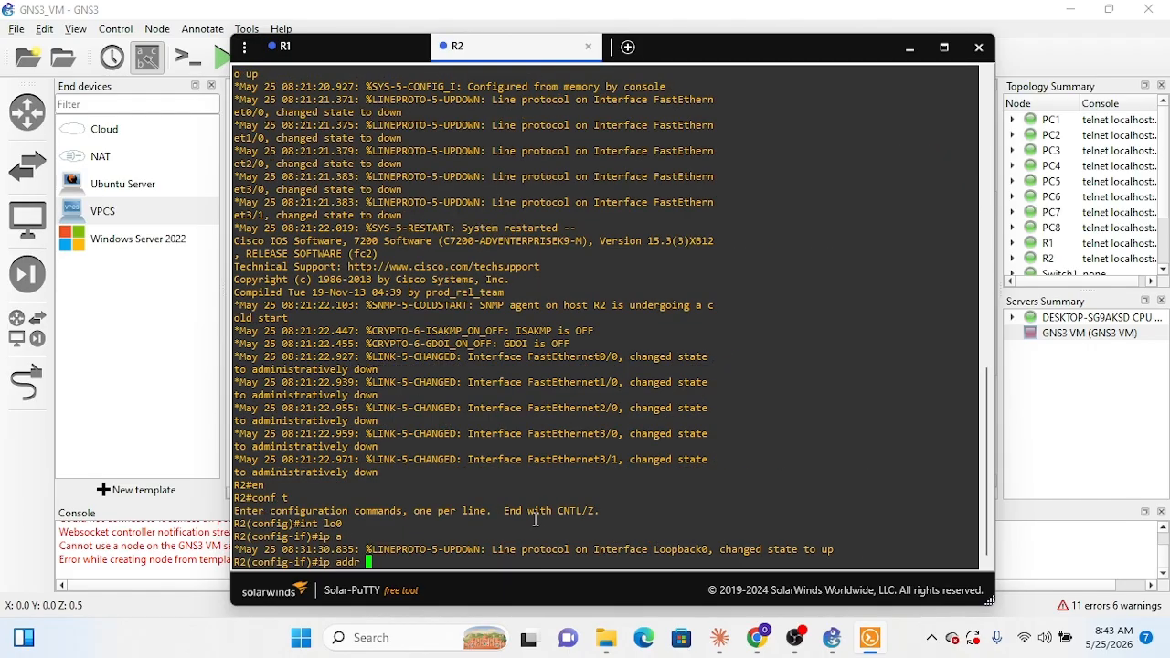
pyautogui.write('10.10.10.2 255.255.255')
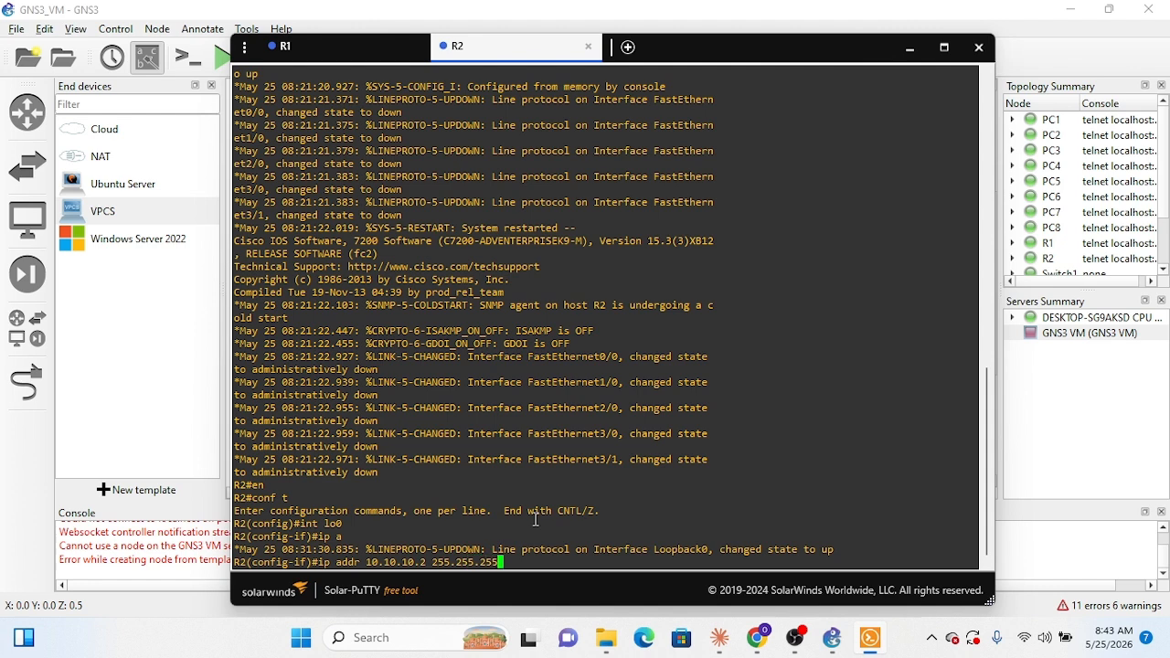
pyautogui.write('.255')
pyautogui.click(343, 53)
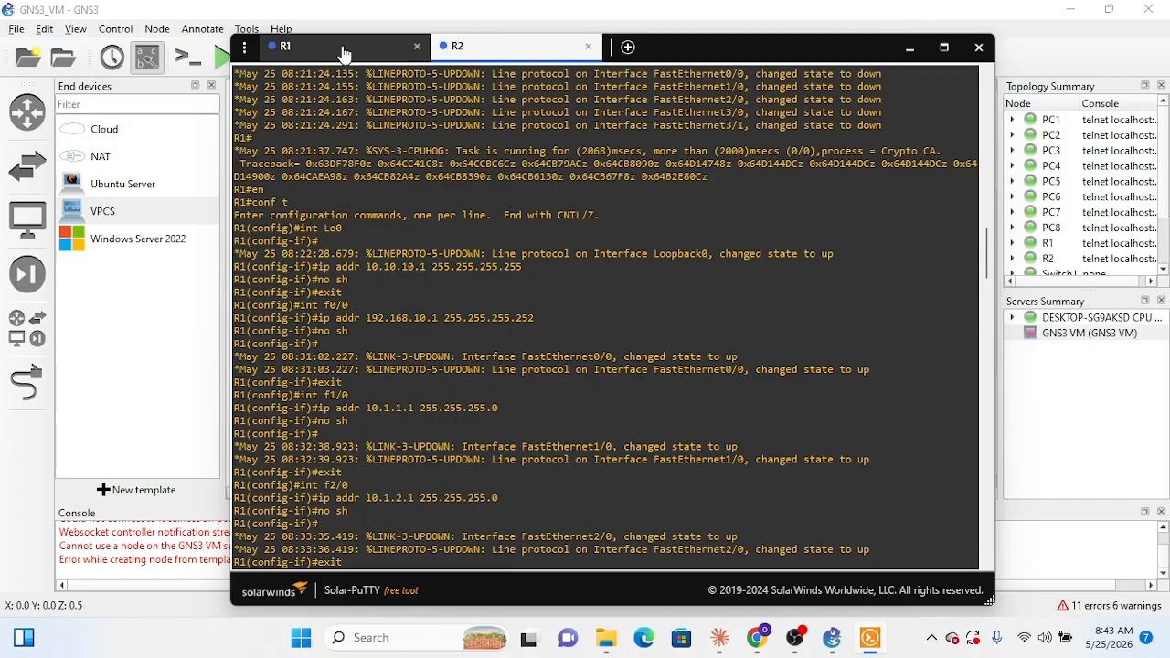
pyautogui.click(559, 59)
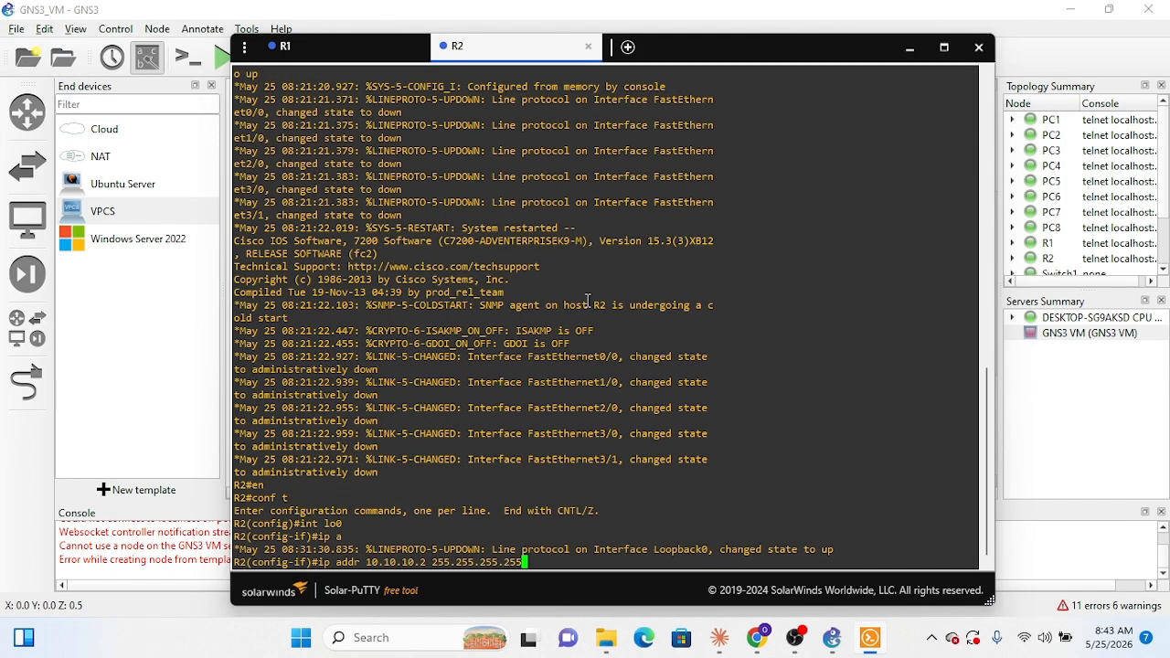
pyautogui.press('Return')
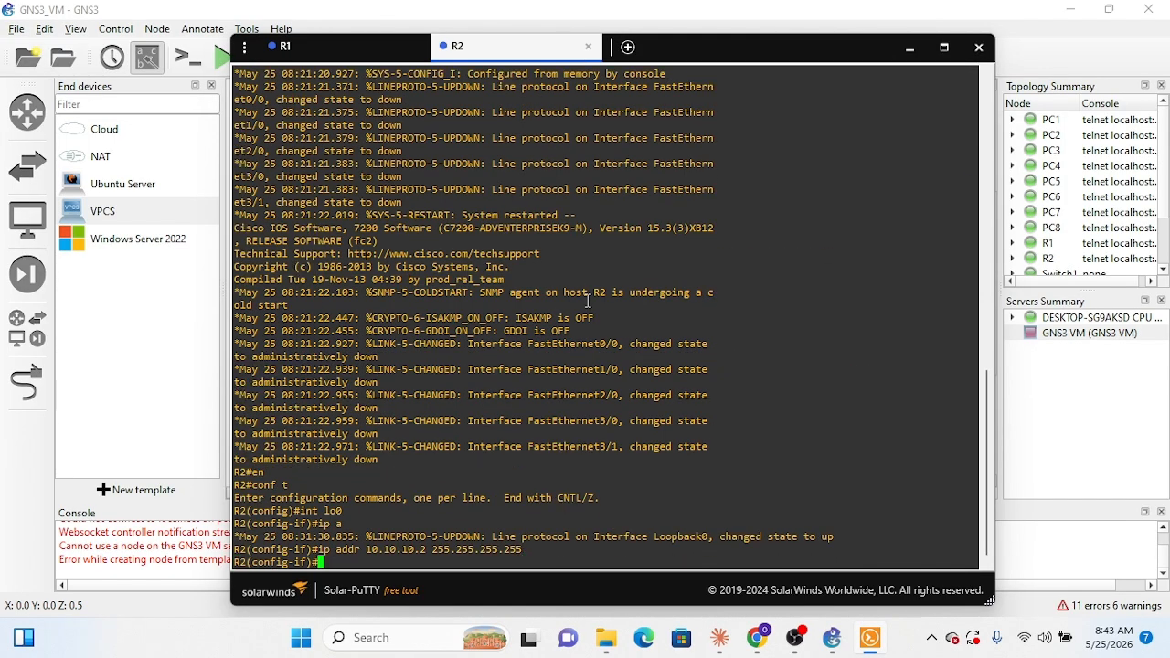
# Step: Enable R2's loopback interface with no sh and exit its interface configuration
pyautogui.write('no sh')
pyautogui.press('Return')
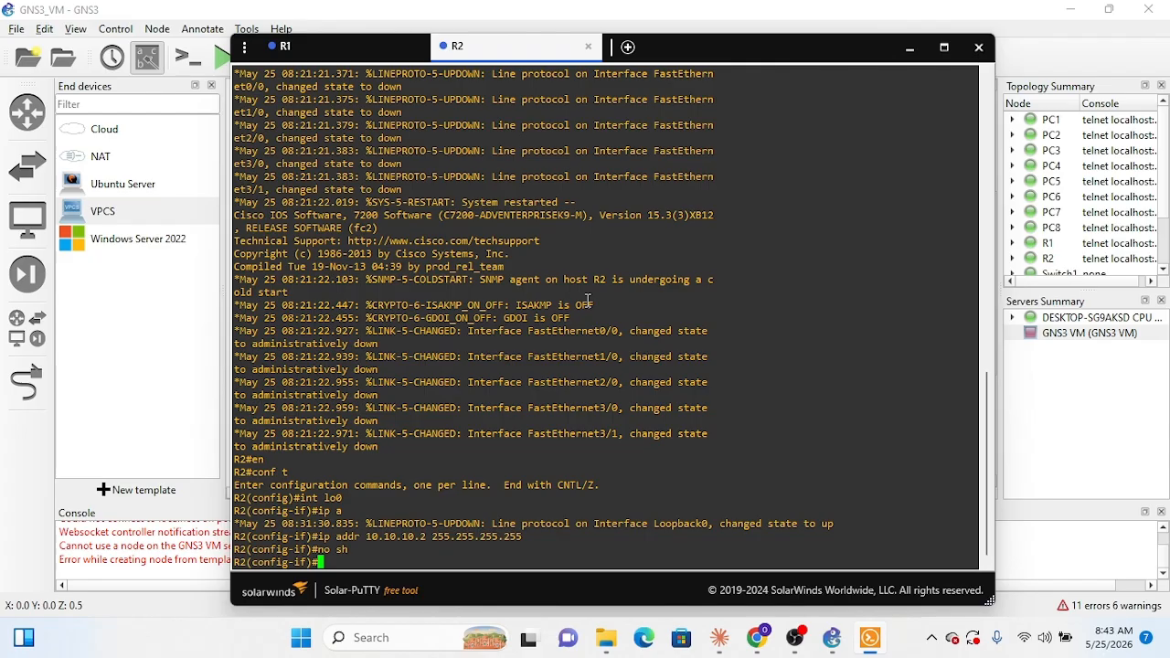
pyautogui.write('exit')
pyautogui.press('Return')
# Step: Check R2's link to R1 in the GNS3 topology and enter interface configuration for f0/0 in R2's console
pyautogui.write('ig)#i')
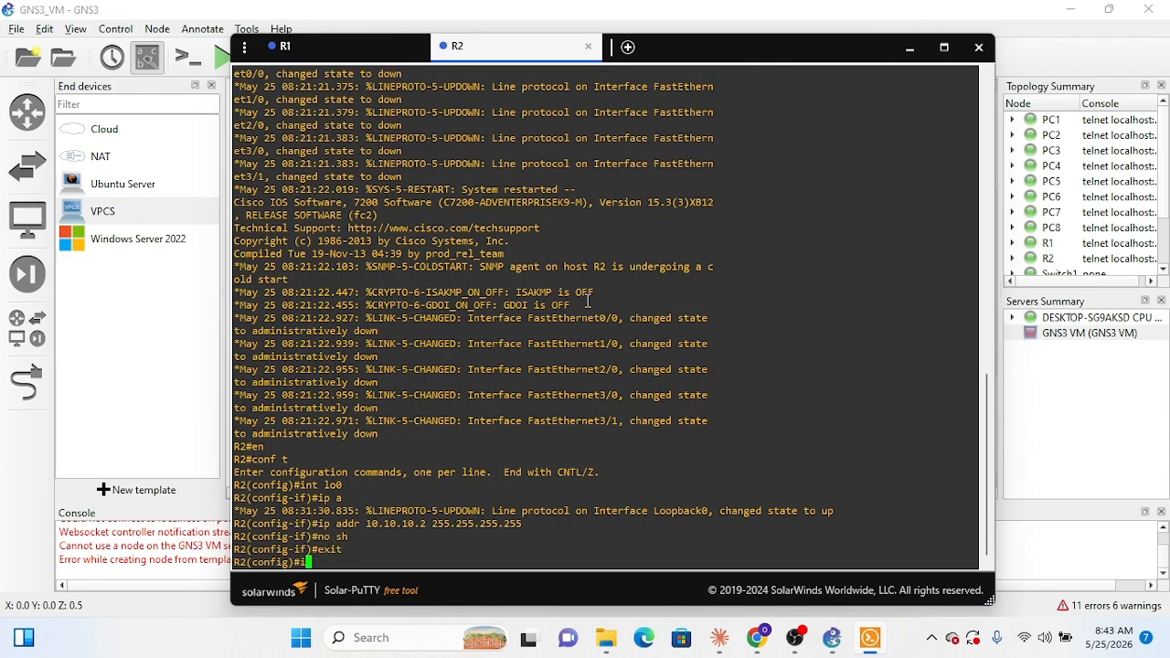
pyautogui.write('nt f')
pyautogui.click(909, 51)
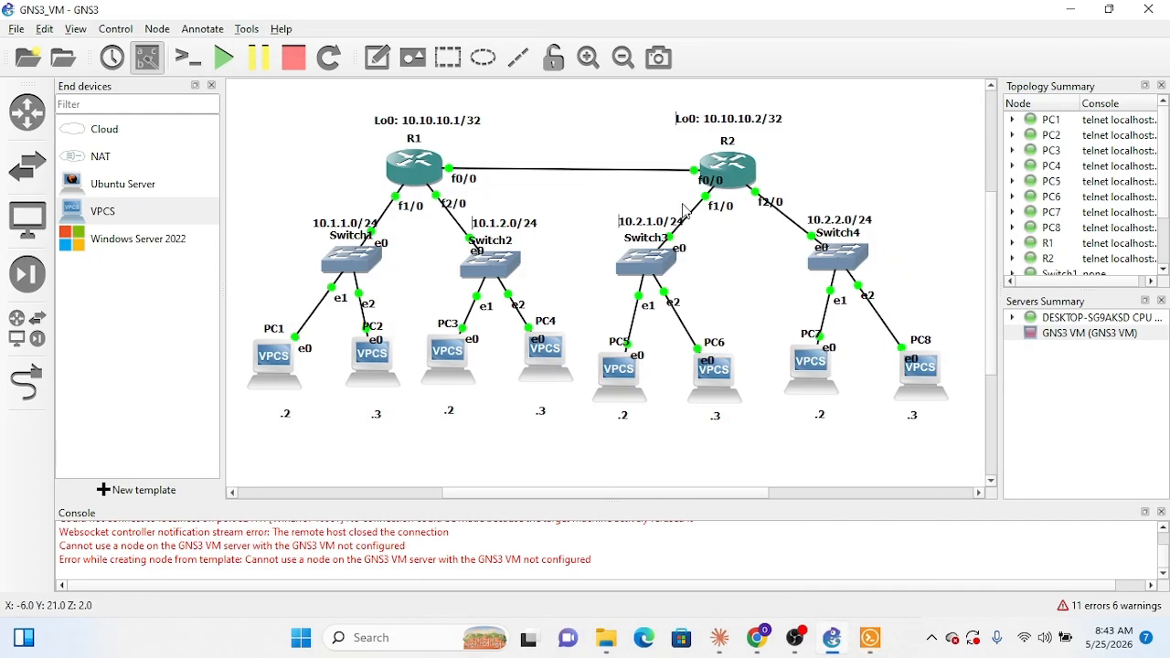
pyautogui.click(873, 639)
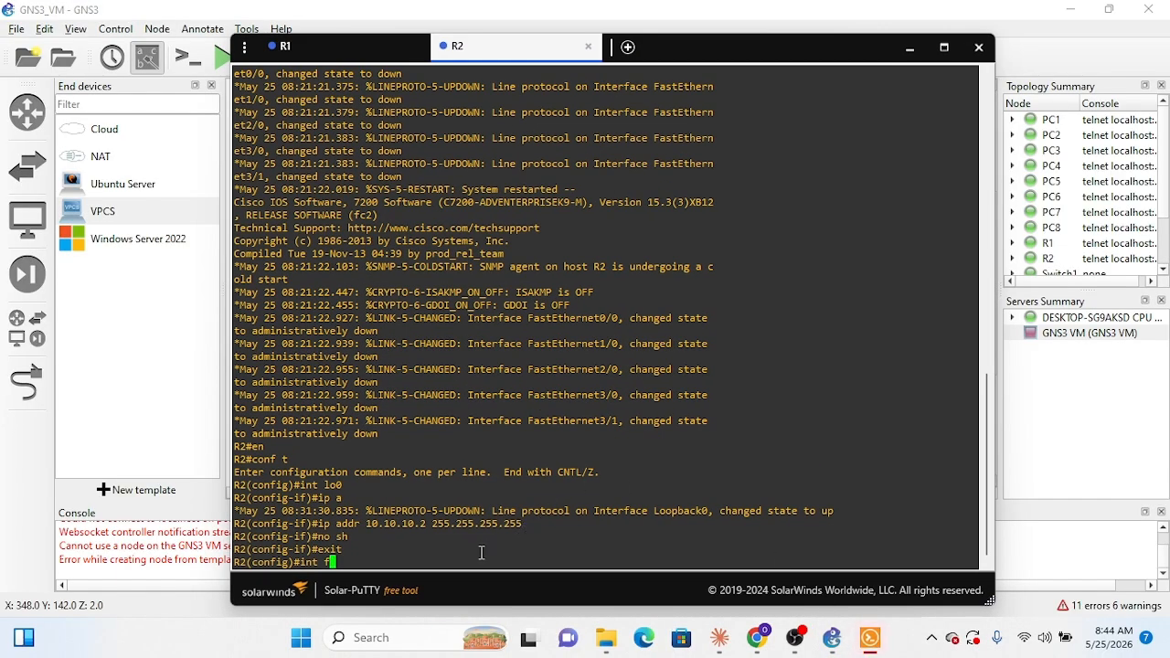
pyautogui.write('0/0')
pyautogui.press('Return')
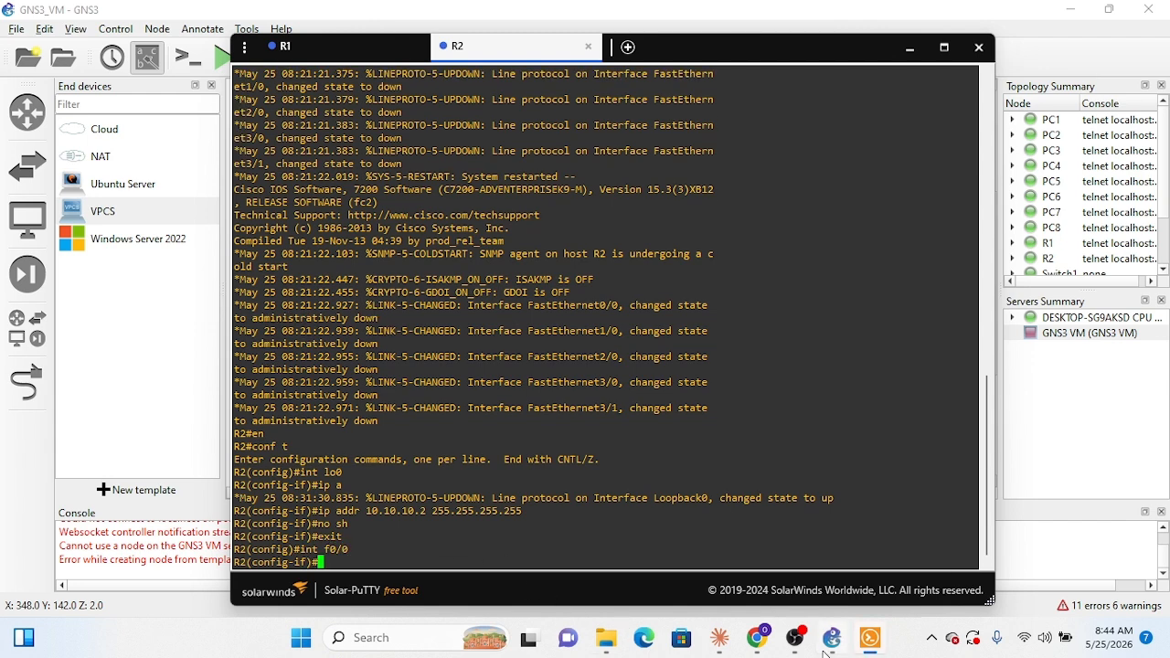
# Step: Consult the R2 configuration in Claude and assign 192.168.10.2 with mask 255.255.255.252 to f0/0 in R2's console using ip addr
pyautogui.click(724, 649)
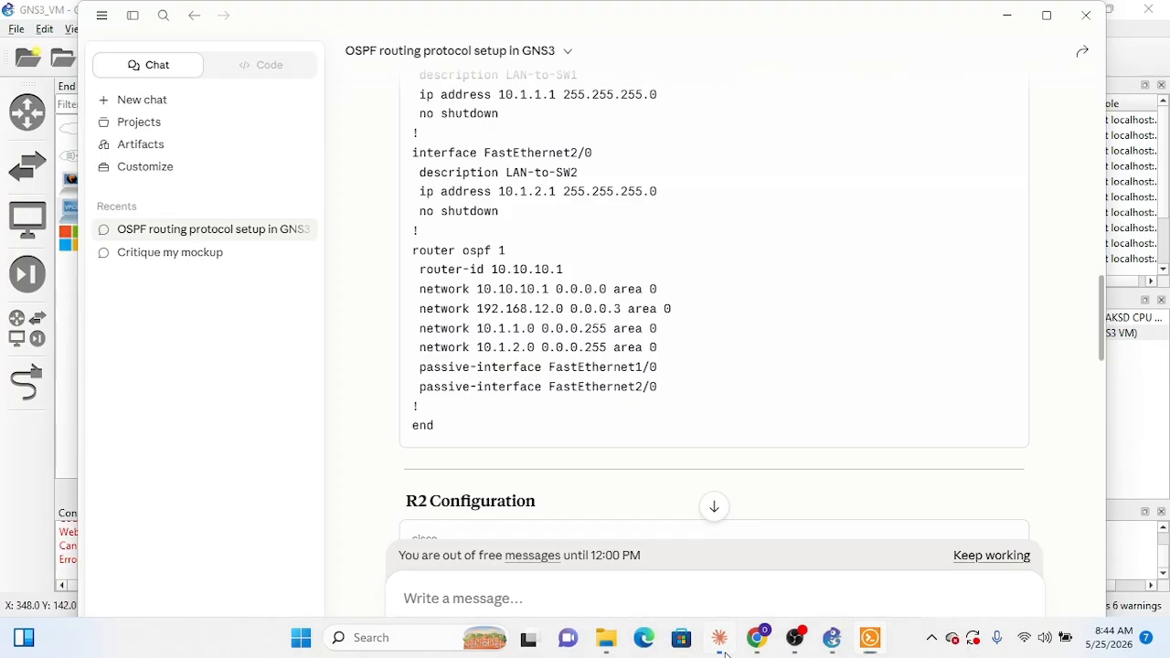
pyautogui.click(724, 651)
pyautogui.click(720, 640)
pyautogui.scroll(-5, 664, 336)
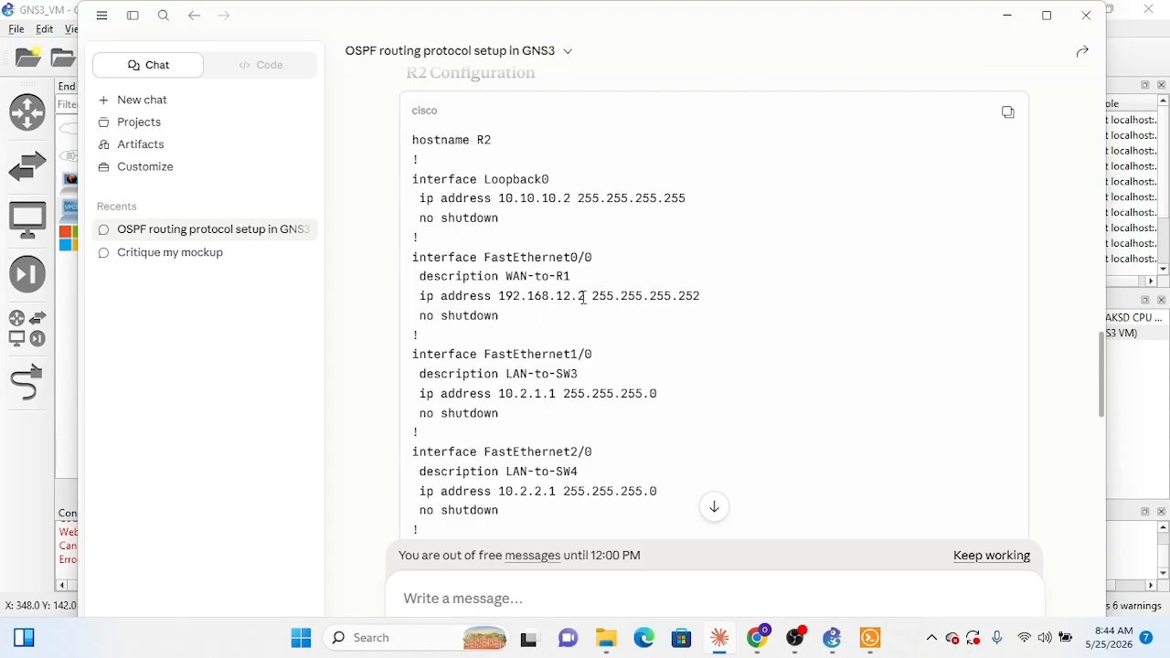
pyautogui.click(1008, 19)
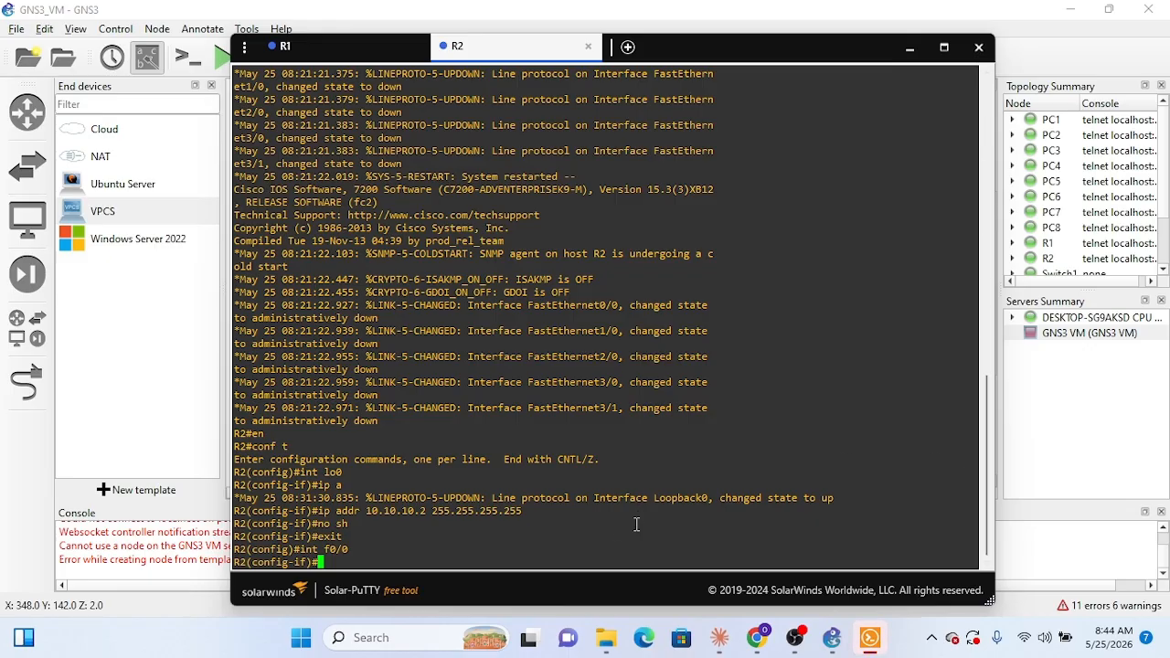
pyautogui.write('ip addr 192.168.')
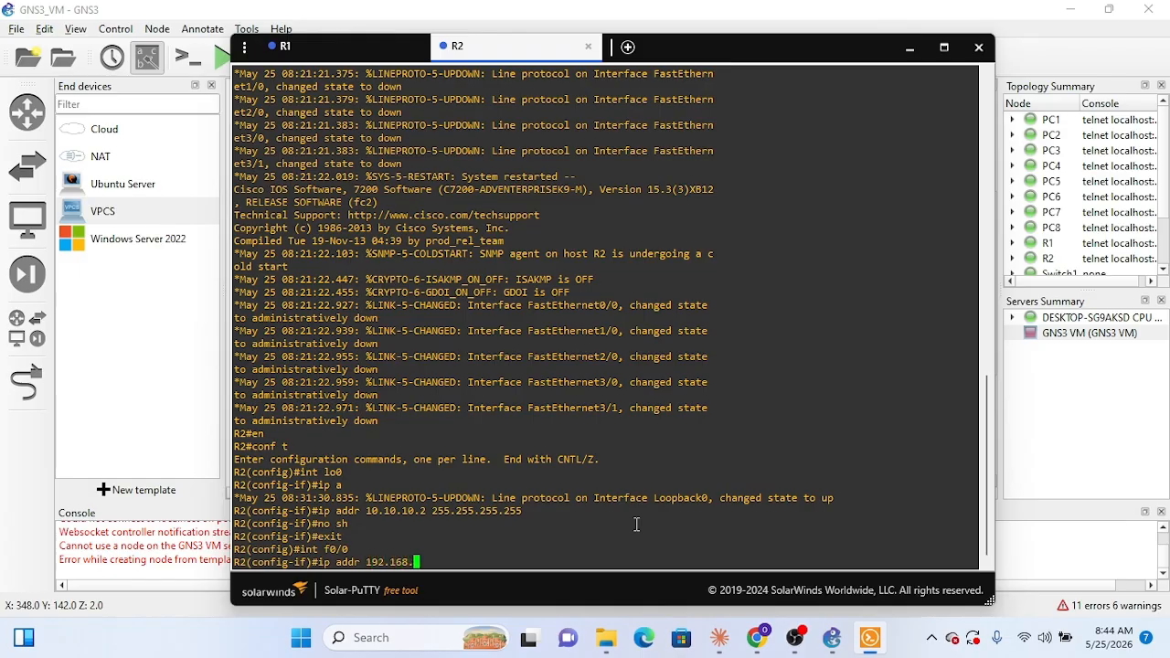
pyautogui.write('10.2 255.255.255.252')
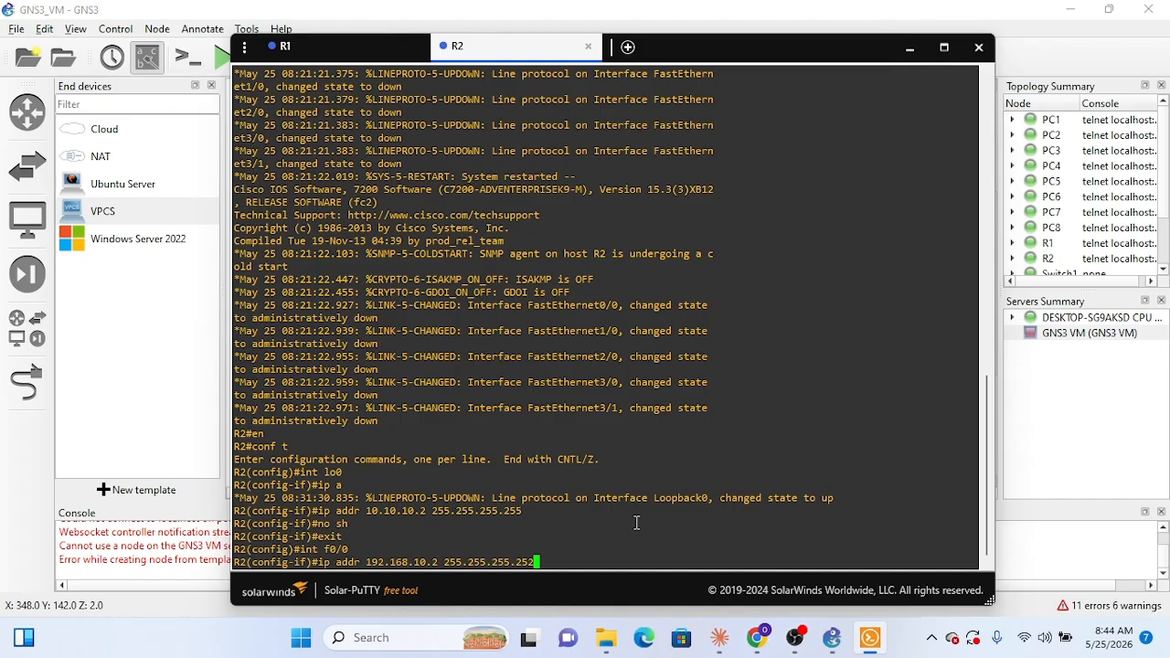
pyautogui.press('Return')
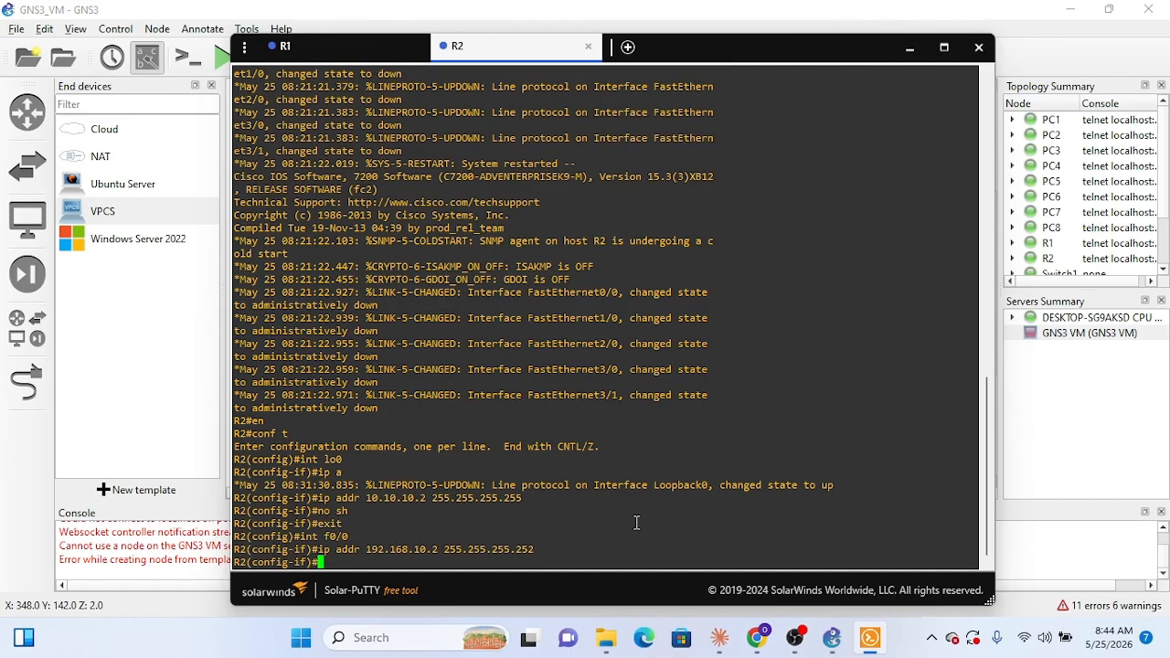
# Step: Compare with R1's f0/0 commands and enable R2's f0/0 with no sh
pyautogui.click(324, 55)
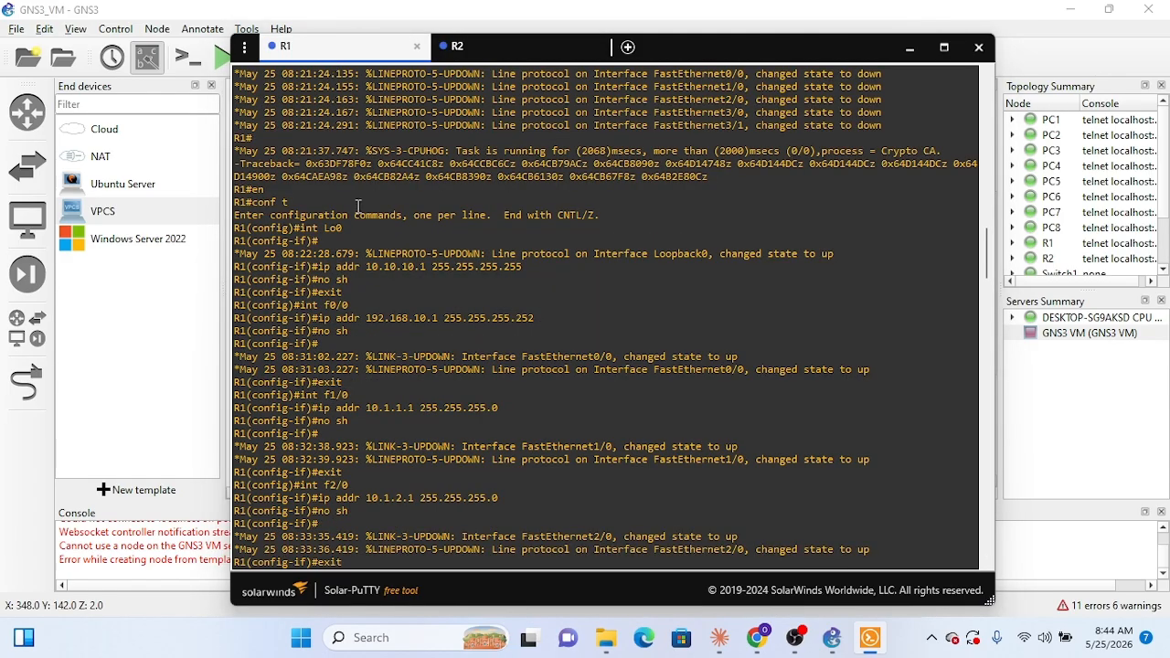
pyautogui.click(573, 51)
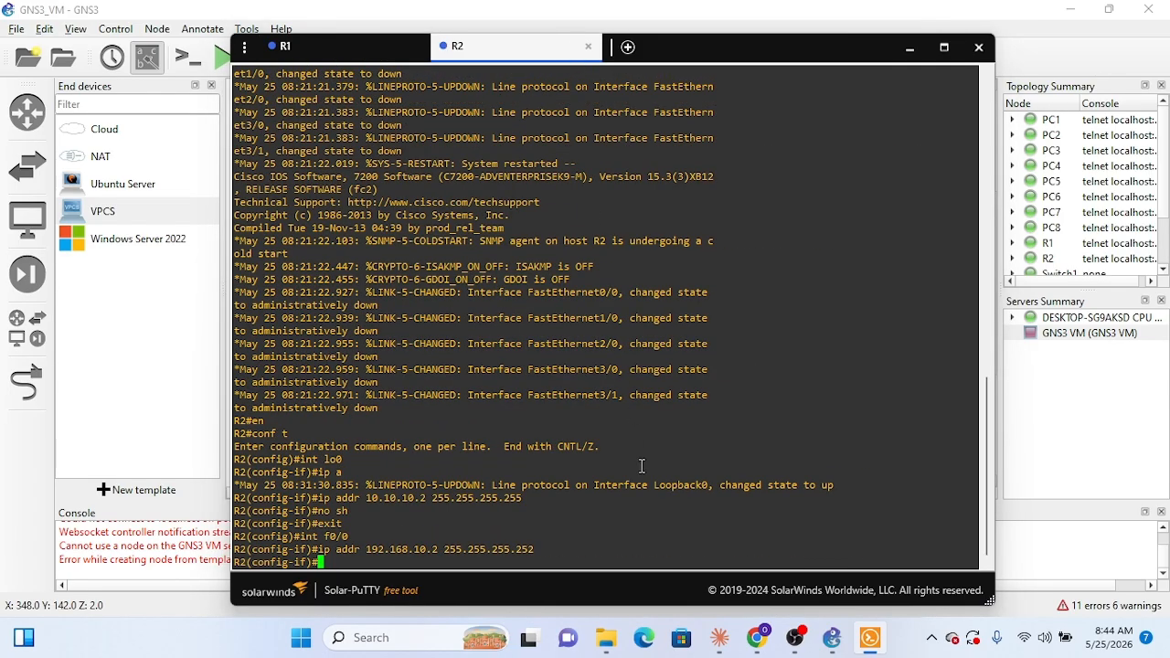
pyautogui.write('no')
pyautogui.write('sh')
pyautogui.press('Return')
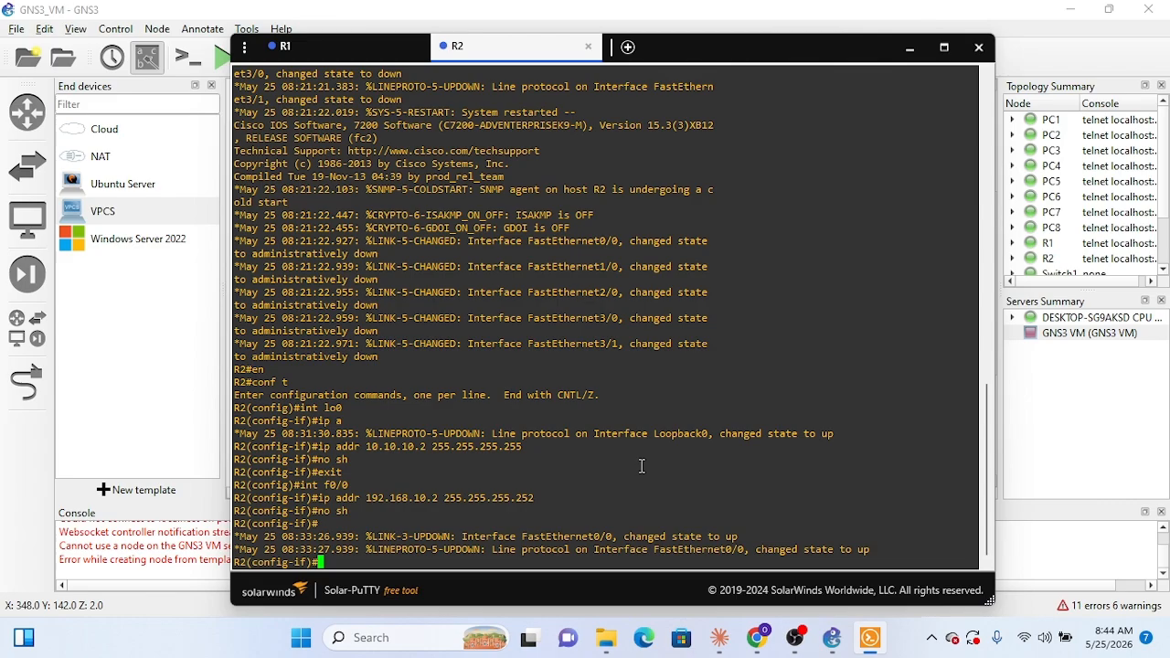
# Step: Check R2's LAN interfaces in the GNS3 topology and enter interface configuration for f1/0 in R2's console
pyautogui.write('int')
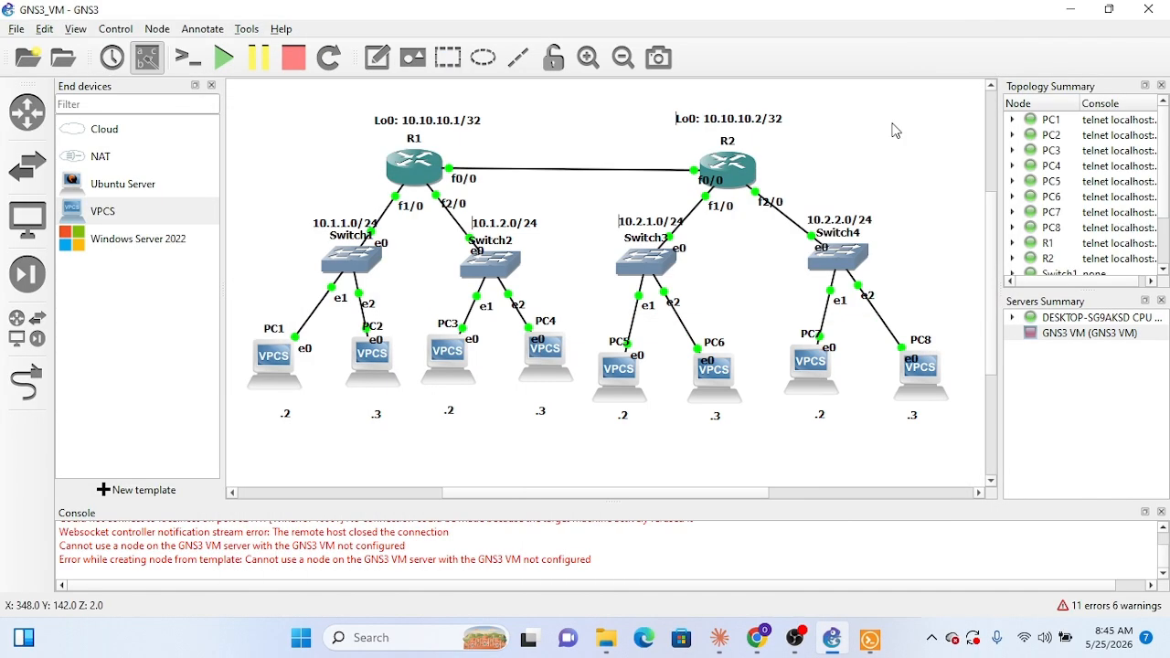
pyautogui.click(910, 47)
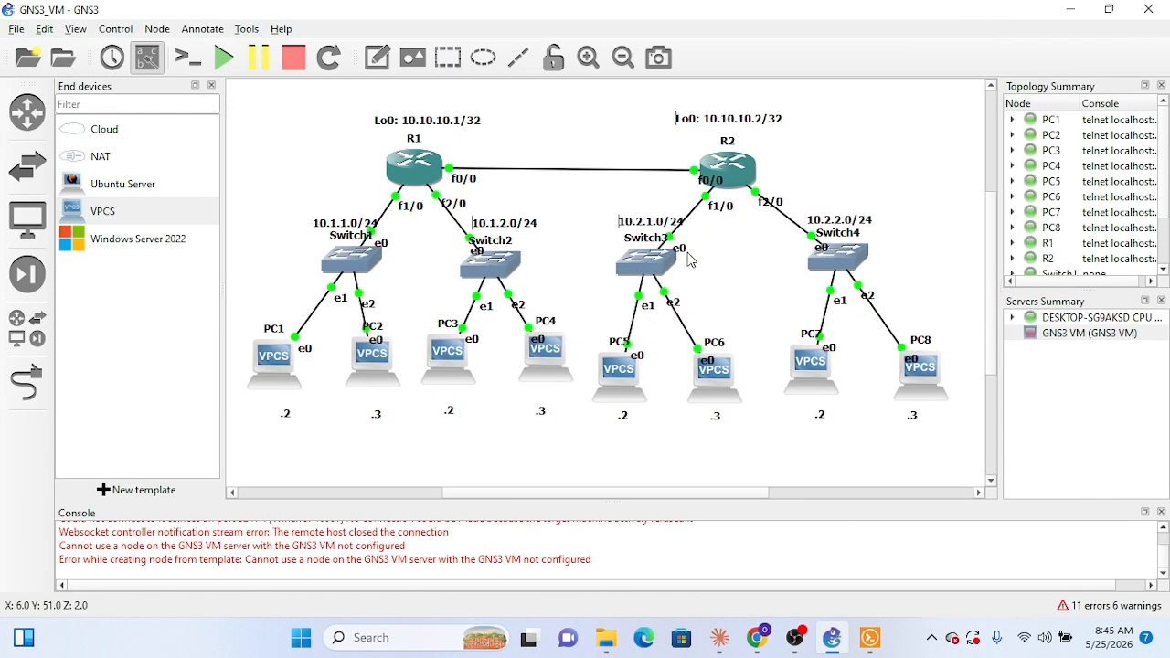
pyautogui.click(871, 638)
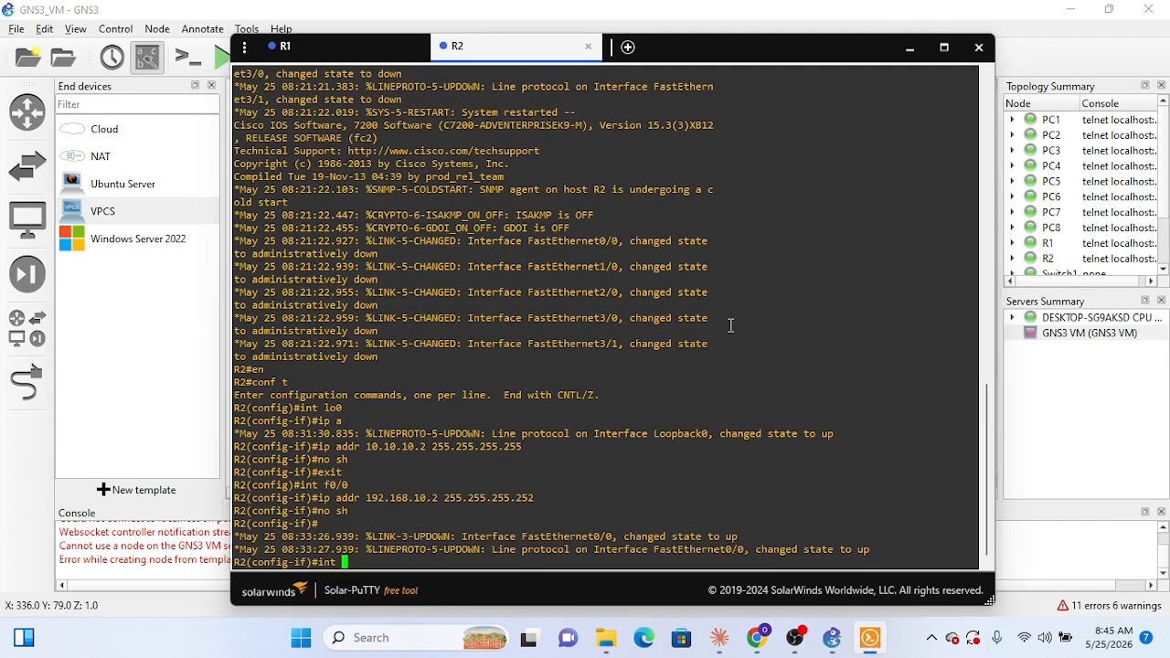
pyautogui.write('f1/0')
pyautogui.press('Return')
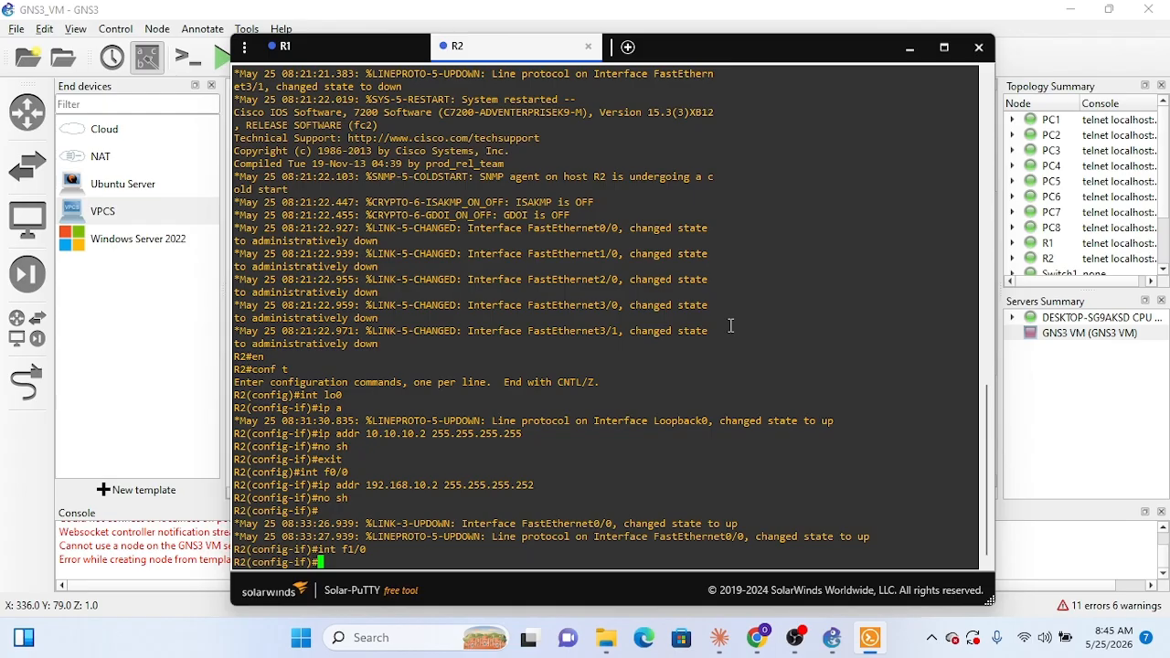
# Step: Assign 10.2.1.1 with mask 255.255.255.0 to R2's f1/0, checking R1's f1/0 commands before submitting
pyautogui.write('ip addr 10.2.1.1 255.255.255.0')
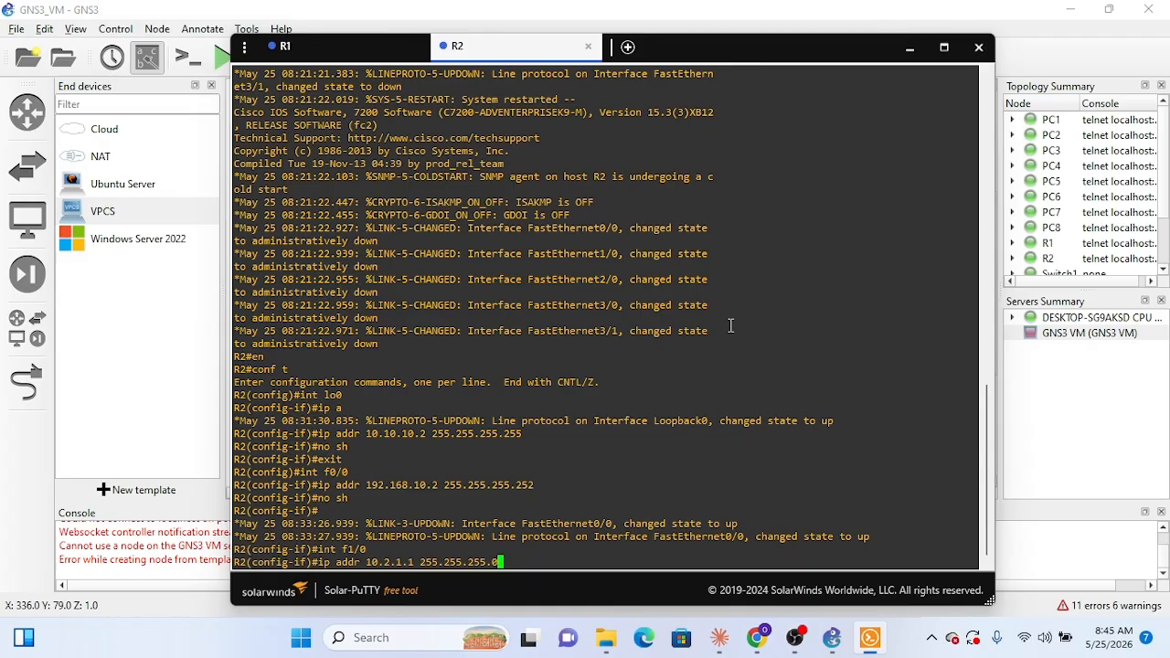
pyautogui.click(352, 48)
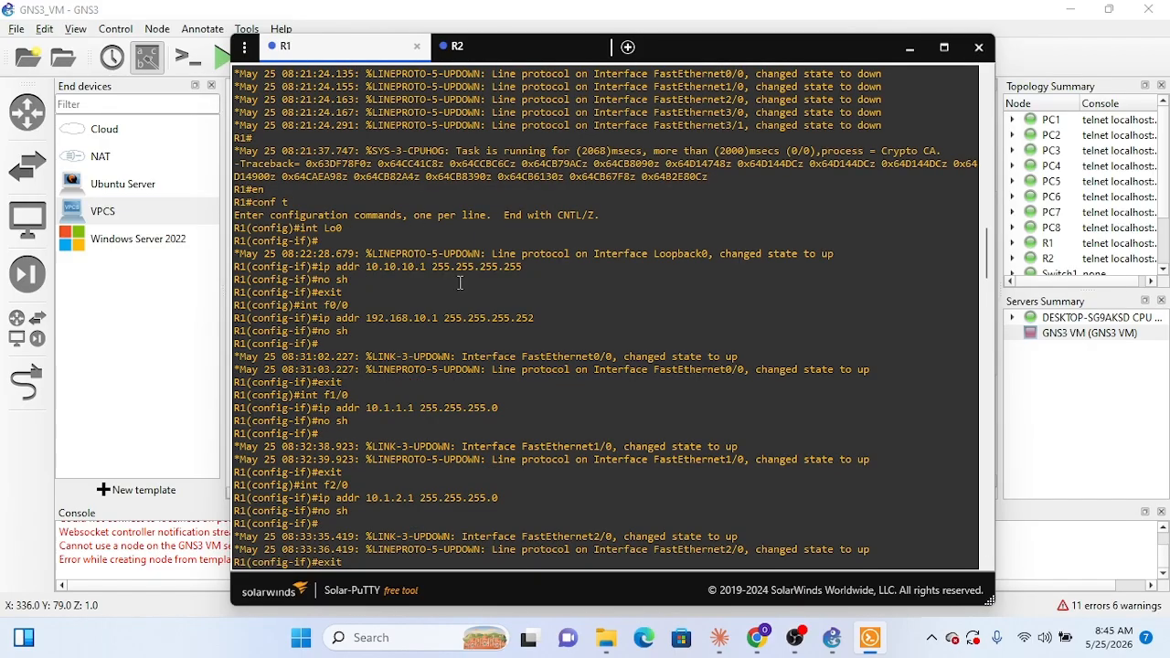
pyautogui.click(536, 45)
pyautogui.press('Return')
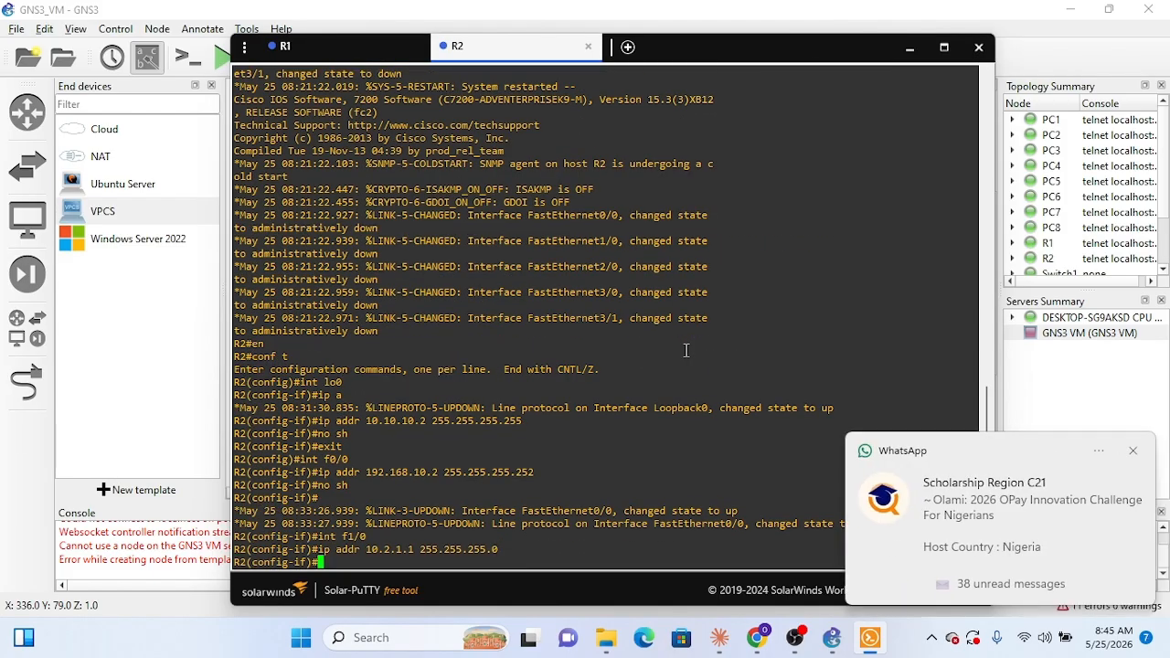
# Step: Dismiss the WhatsApp notification, return to R2's console and enable f1/0 with no sh
pyautogui.click(1134, 453)
pyautogui.hotkey('alt', 'Tab')
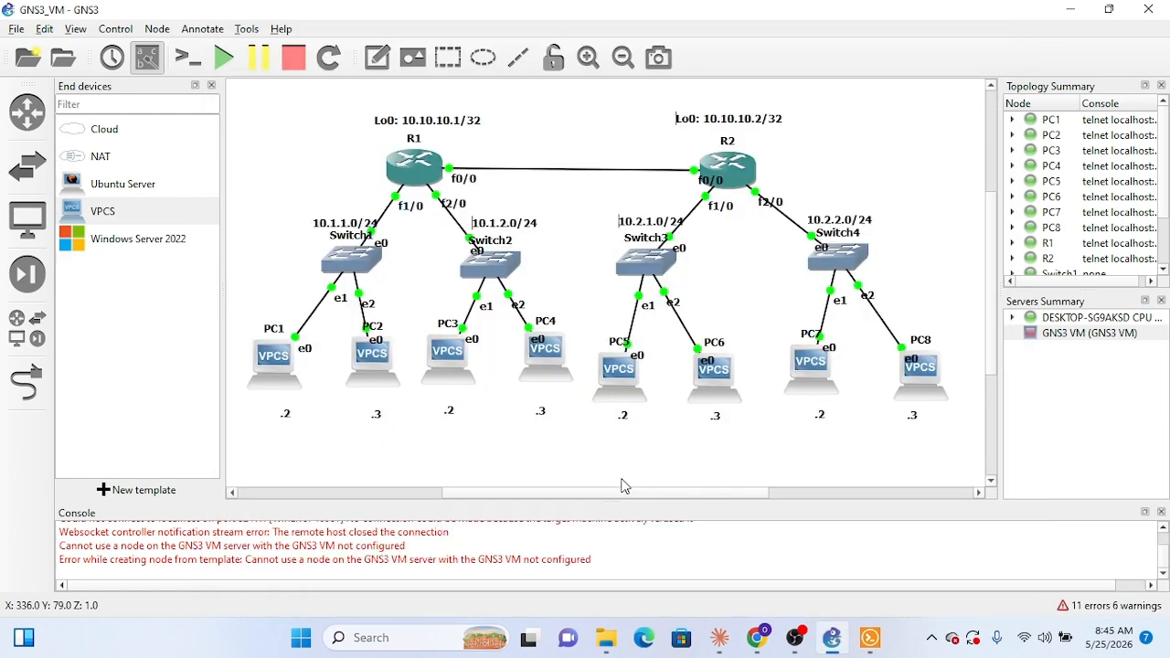
pyautogui.click(870, 637)
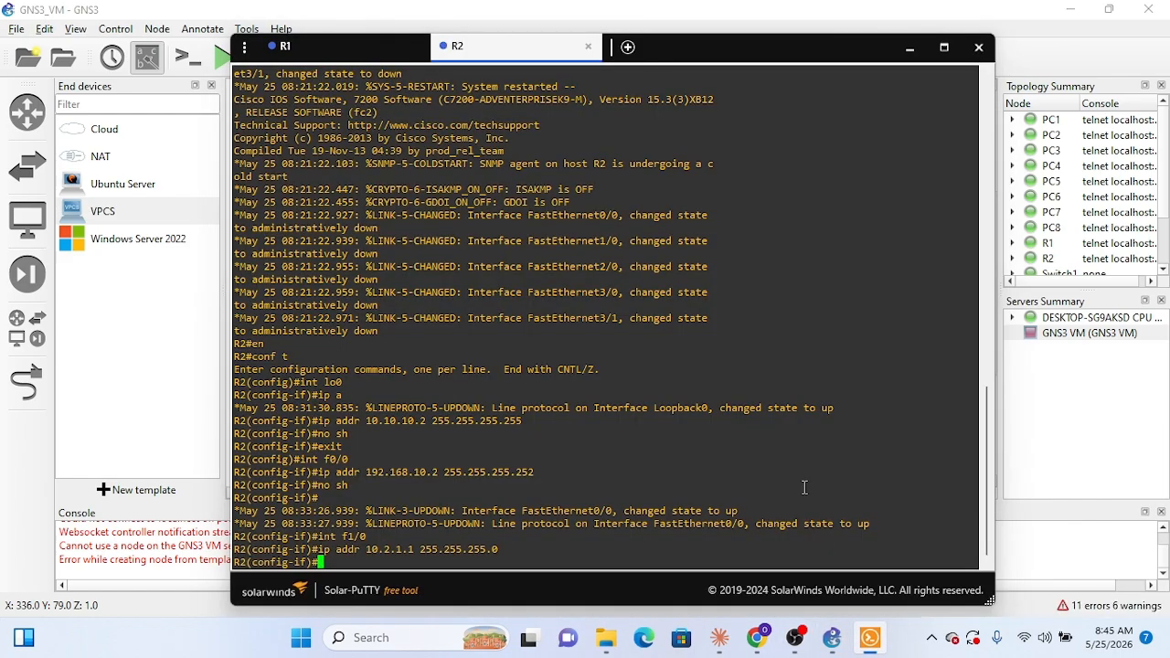
pyautogui.write('no sh')
pyautogui.press('Return')
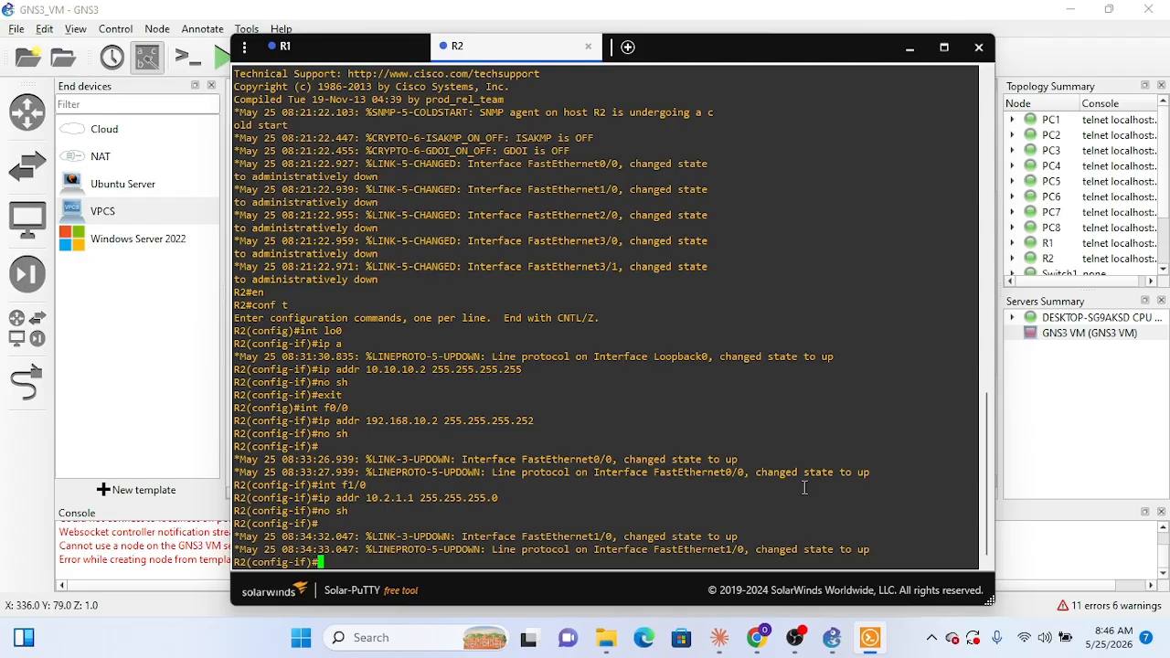
# Step: Enter interface configuration for f2/0 on R2
pyautogui.write('int f2/0')
pyautogui.press('Return')
# Step: Assign 10.2.2.1 with mask 255.255.255.0 to R2's f2/0 and enable the interface with no sh
pyautogui.write('ip')
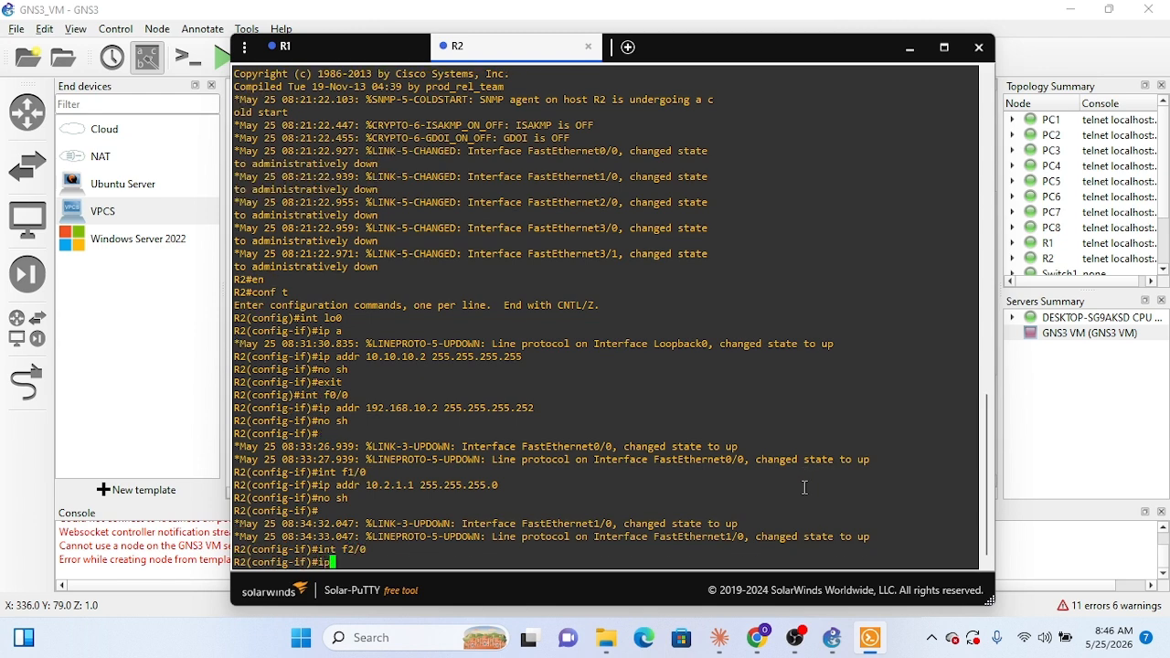
pyautogui.write(' addr 10.2.2.1 255')
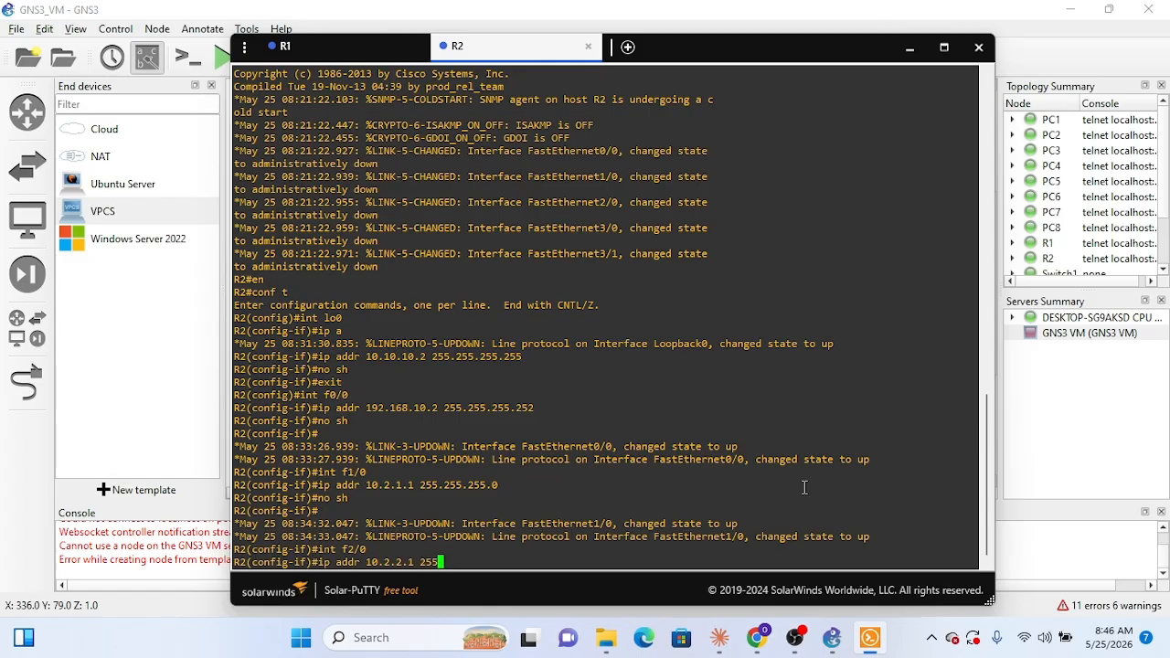
pyautogui.write('.255.255.0')
pyautogui.press('Return')
pyautogui.write('no sh')
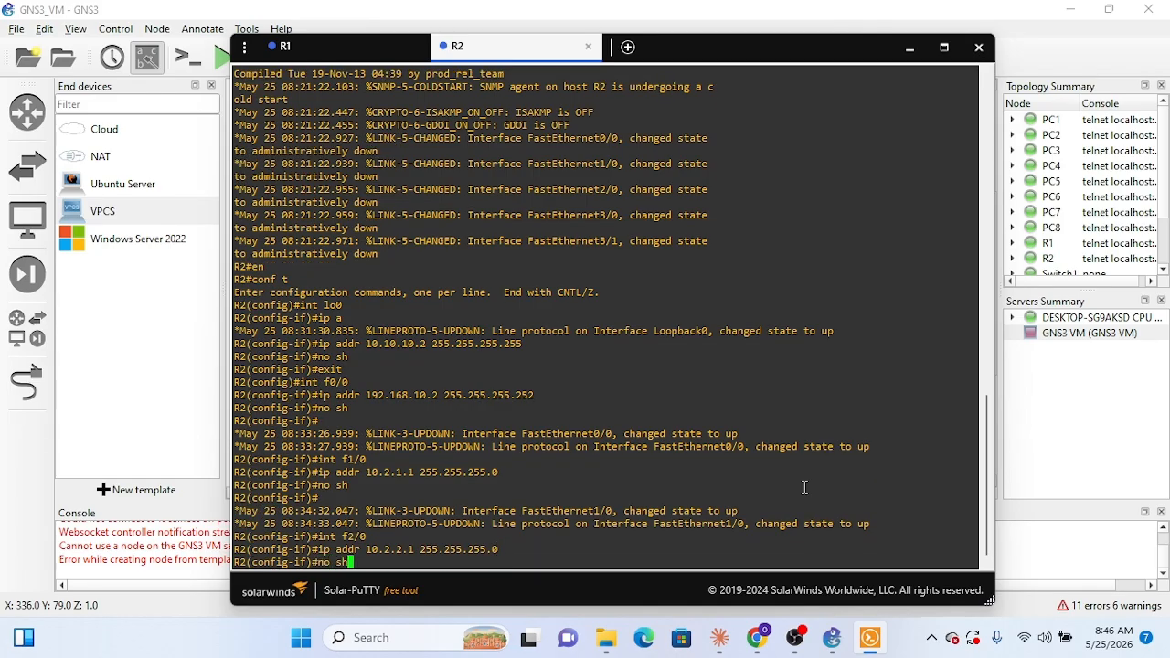
pyautogui.press('Return')
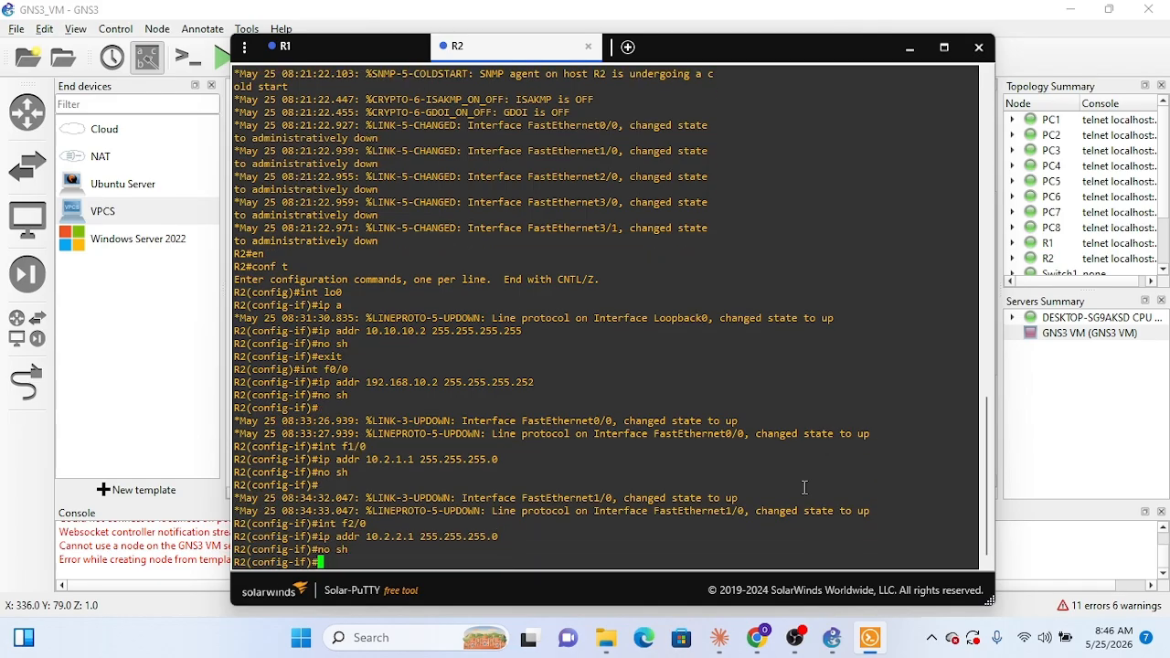
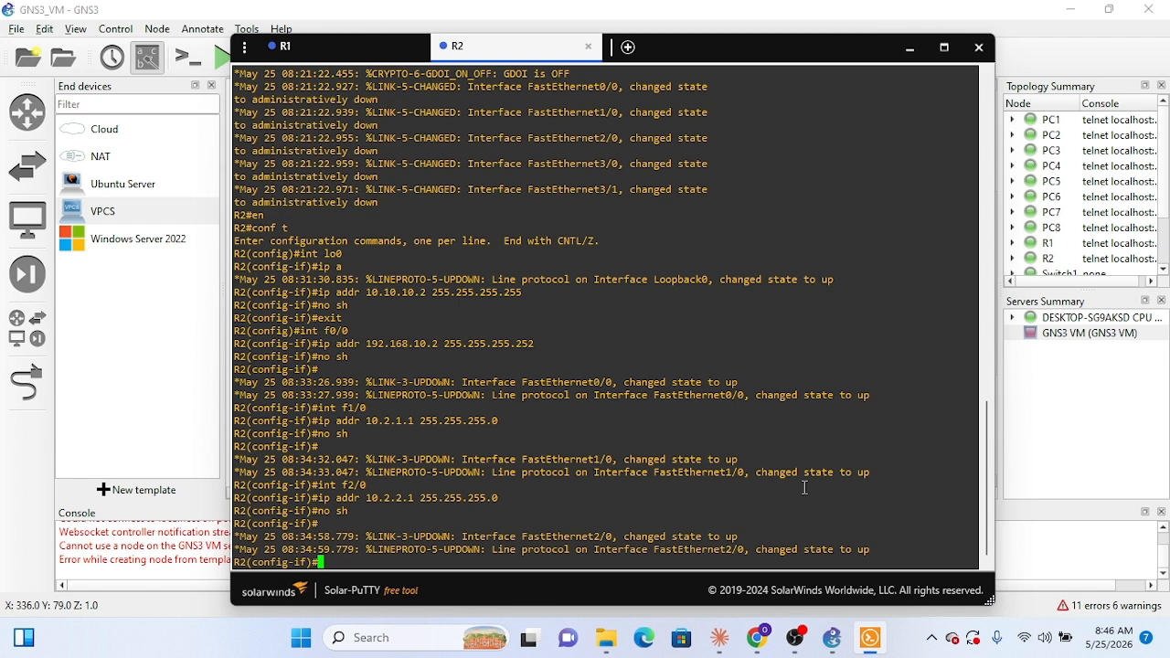
# Step: Leave R2's interface configuration and start OSPF process 1 with router ospf 1, checking the process number in Claude's R2 plan
pyautogui.write('exit')
pyautogui.press('Return')
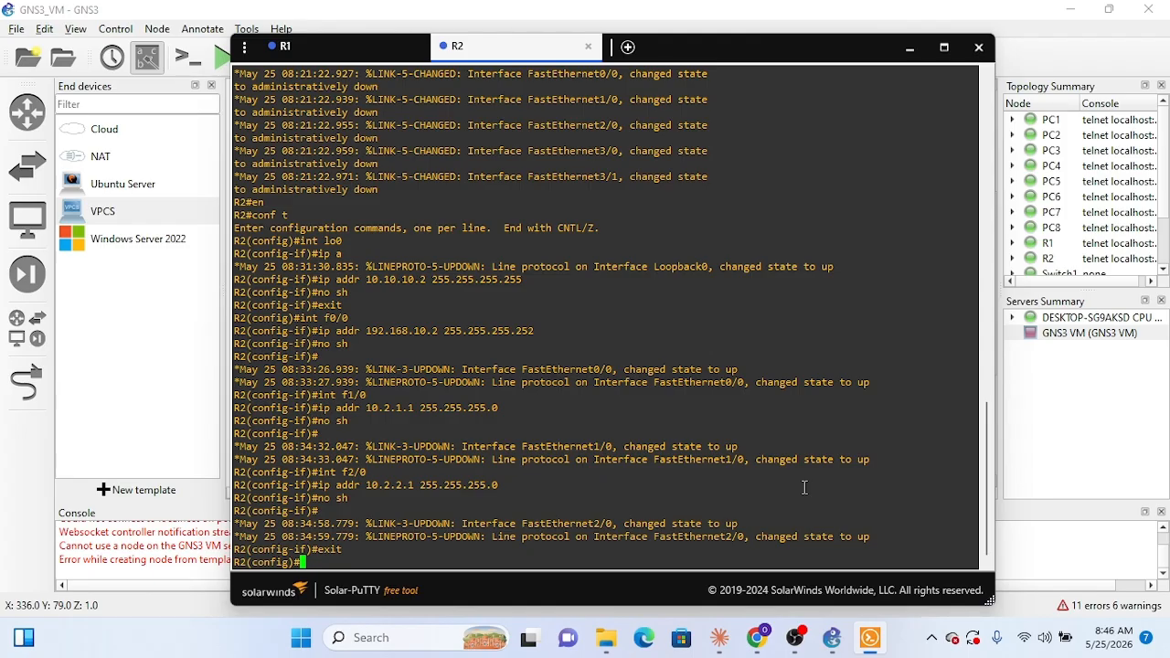
pyautogui.write('router ospf 2')
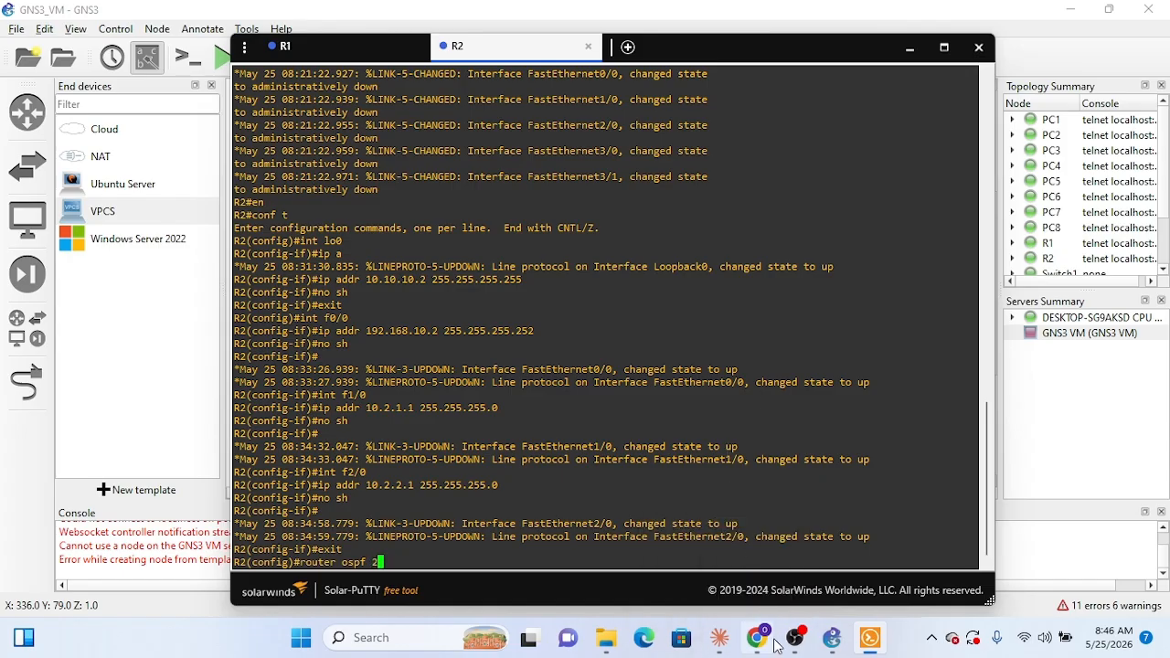
pyautogui.click(719, 637)
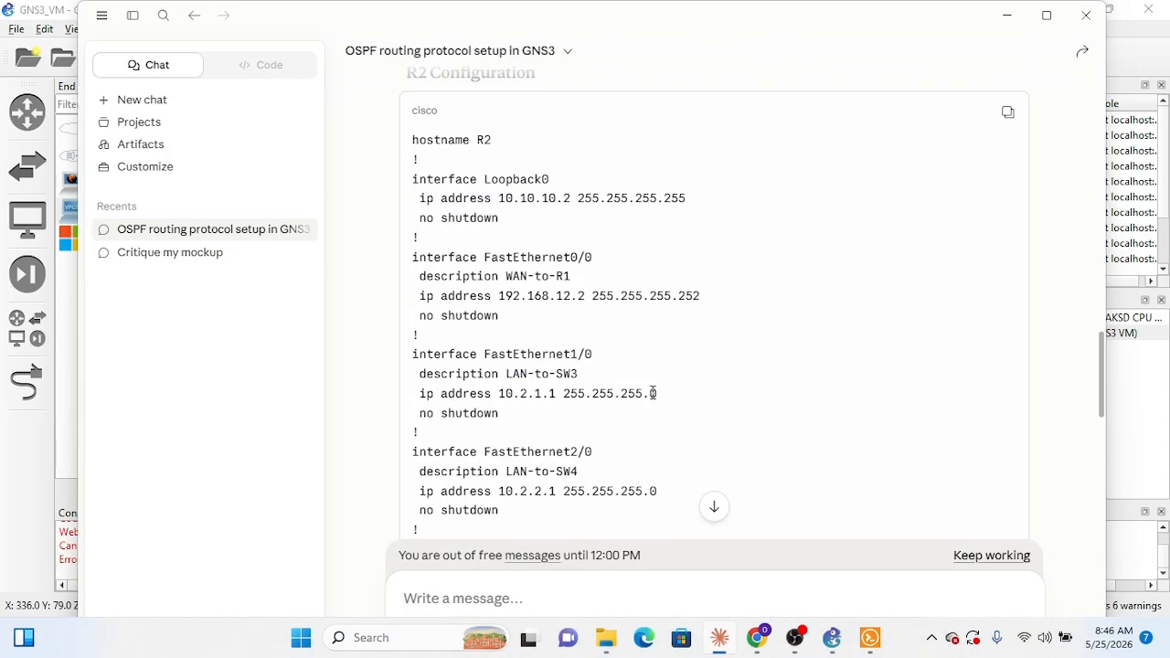
pyautogui.scroll(-3, 653, 393)
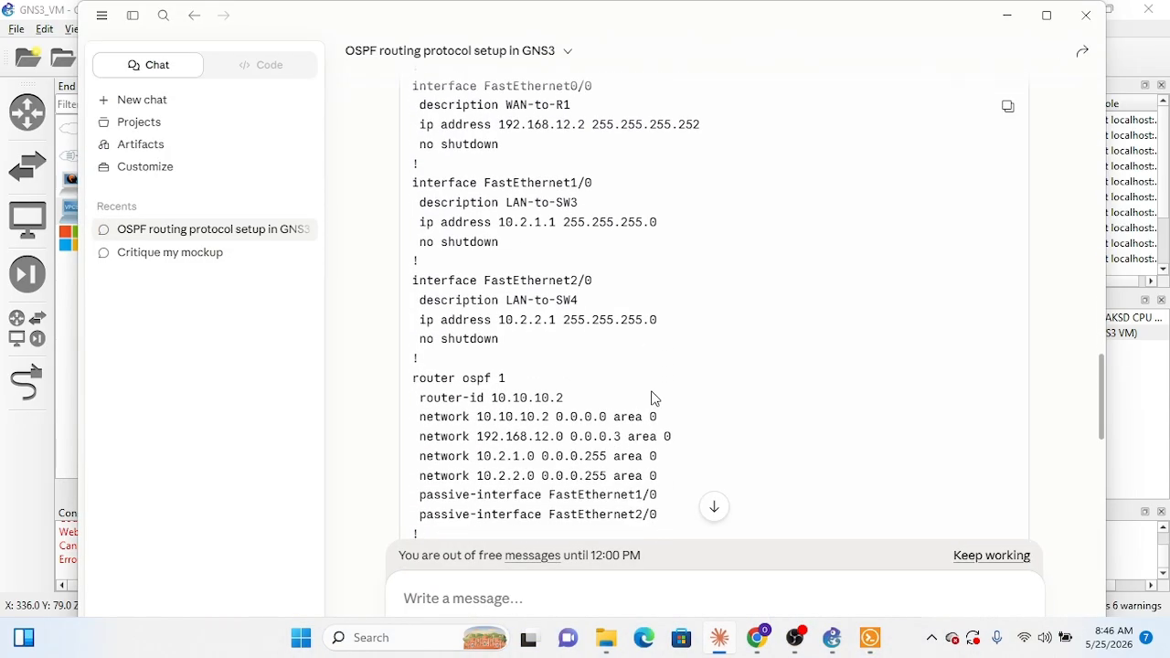
pyautogui.click(1012, 23)
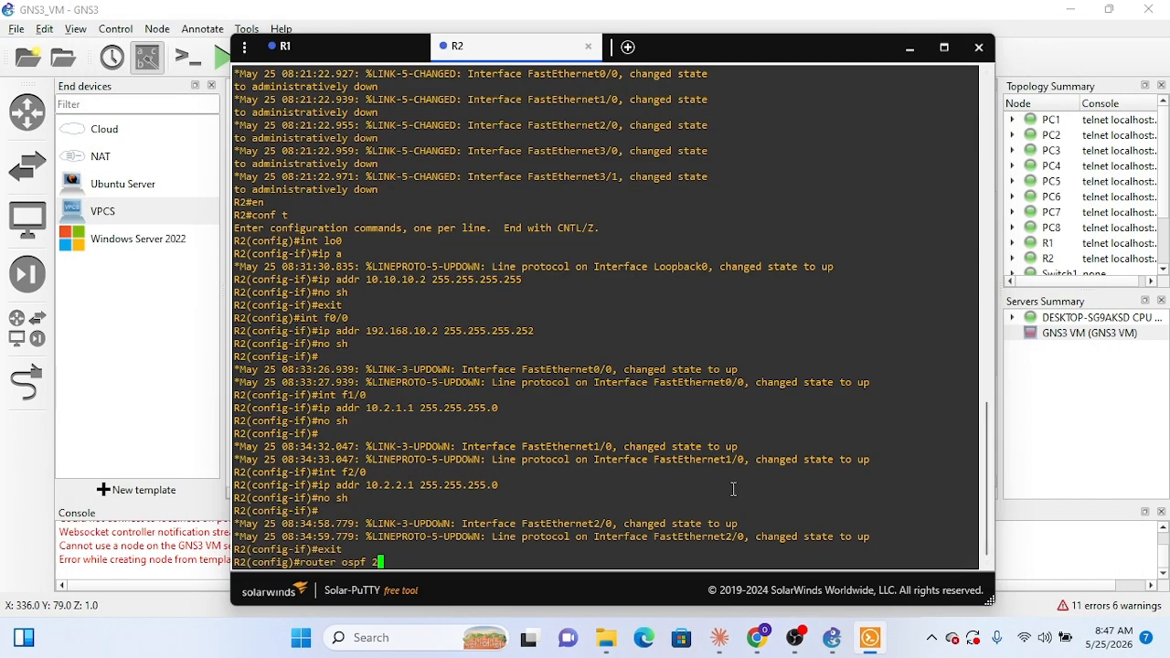
pyautogui.press('Return')
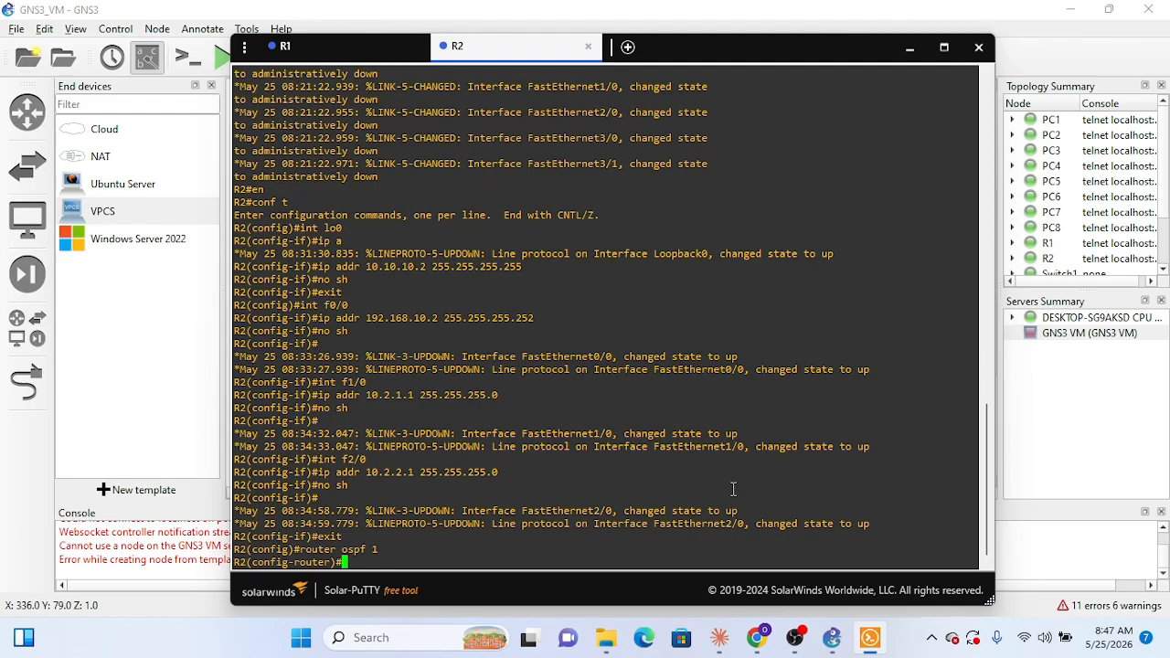
# Step: Set R2's OSPF router ID to 10.10.10.2
pyautogui.write('router')
pyautogui.press('BackSpace')
pyautogui.write('-is')
pyautogui.press('BackSpace')
pyautogui.write('d 10.10.10.2')
pyautogui.press('Return')
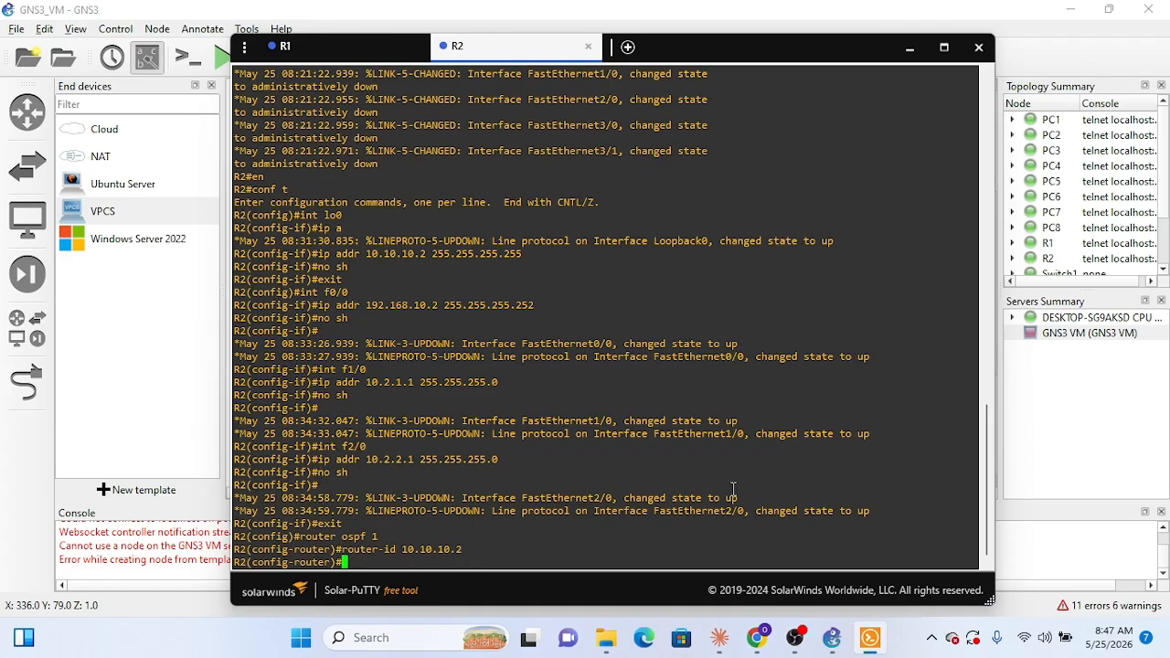
# Step: Advertise R2's loopback network 10.10.10.2 with wildcard 0.0.0.0 in OSPF area 0
pyautogui.write('network')
pyautogui.write('10.10.10.2 ')
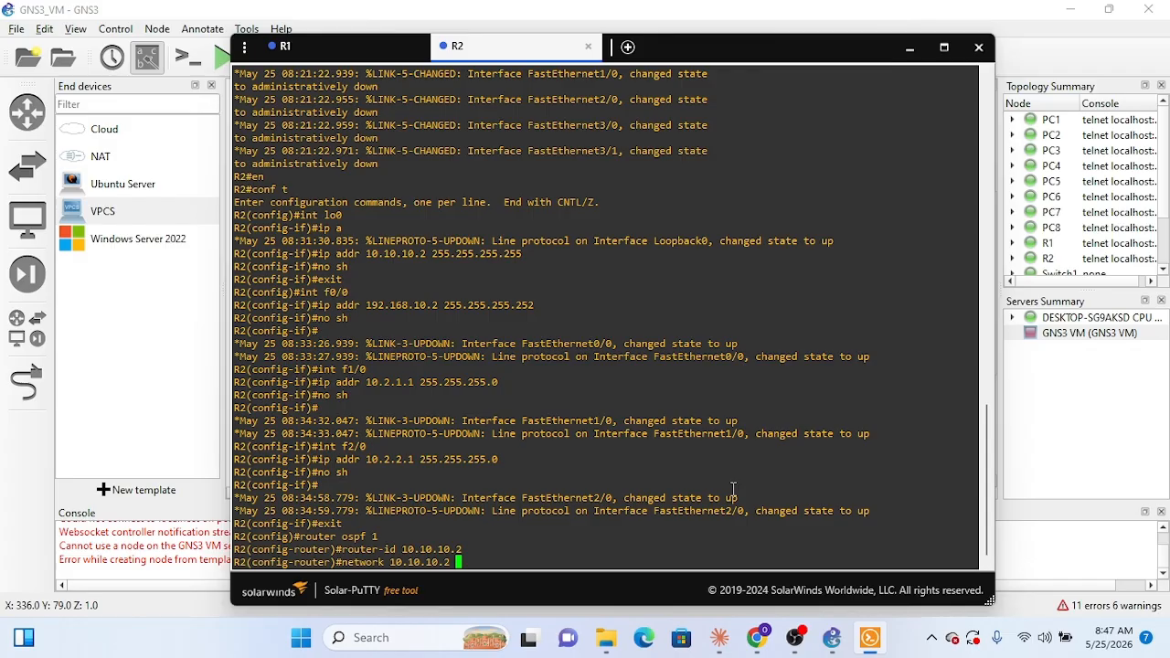
pyautogui.write('0.0.0.0 area 0')
pyautogui.press('Return')
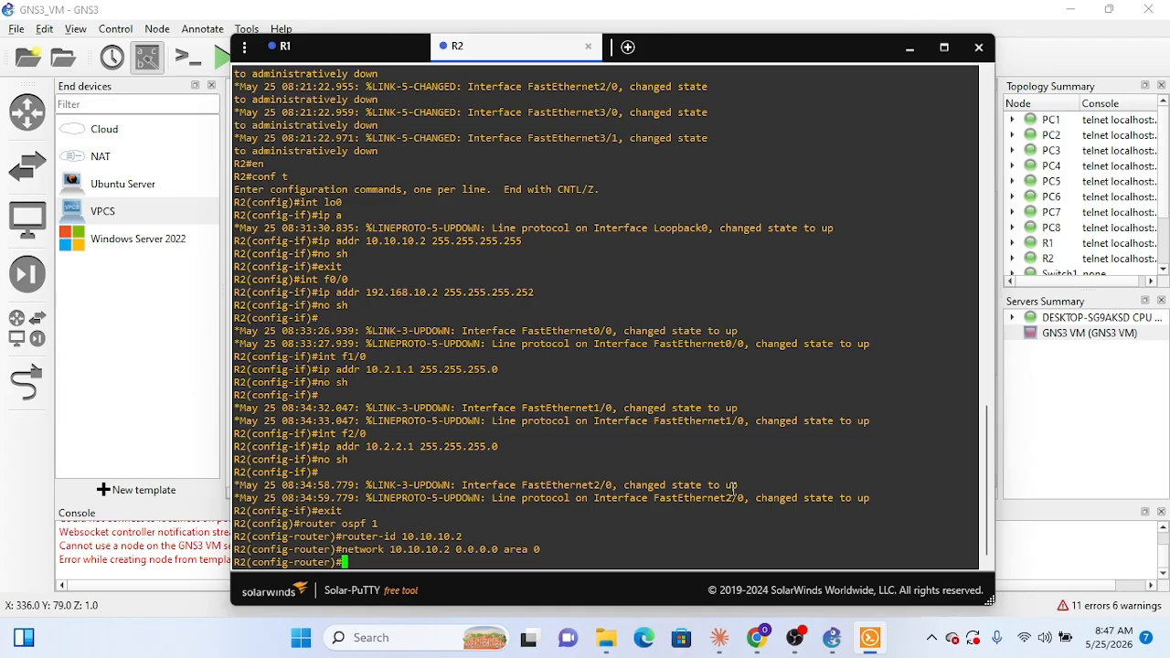
# Step: Add the network 192.168.10.0 with wildcard 0.0.0.0 to OSPF area 0 on R2
pyautogui.write('network 192.168.10.0')
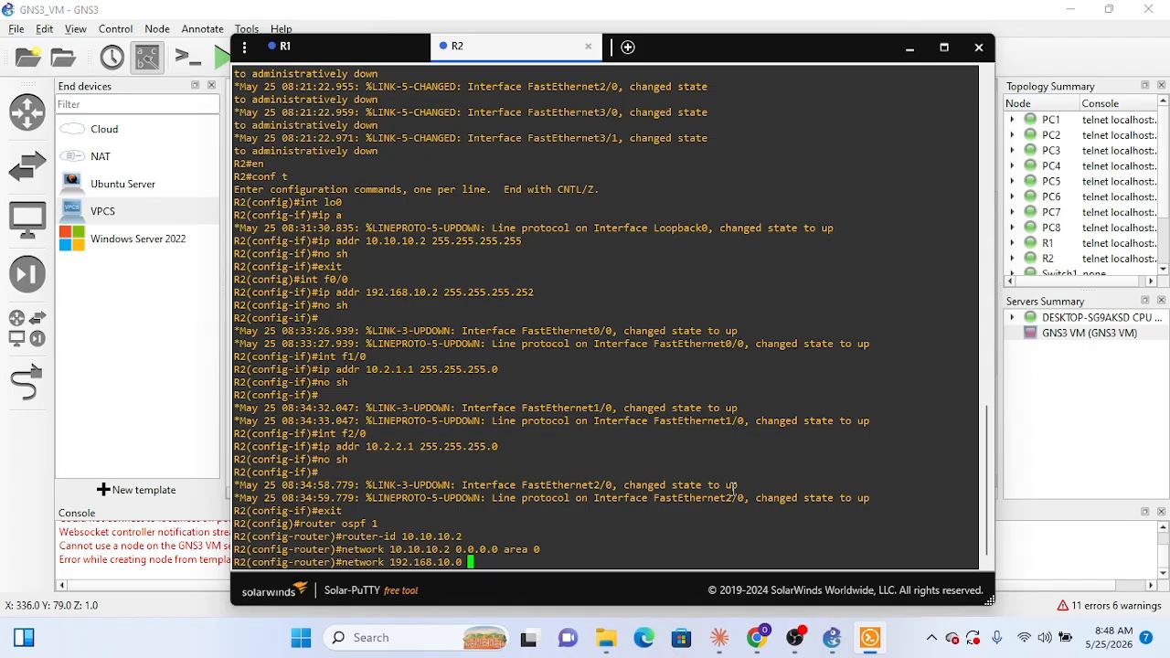
pyautogui.write(' 0.0.0.0 area 0')
pyautogui.press('Return')
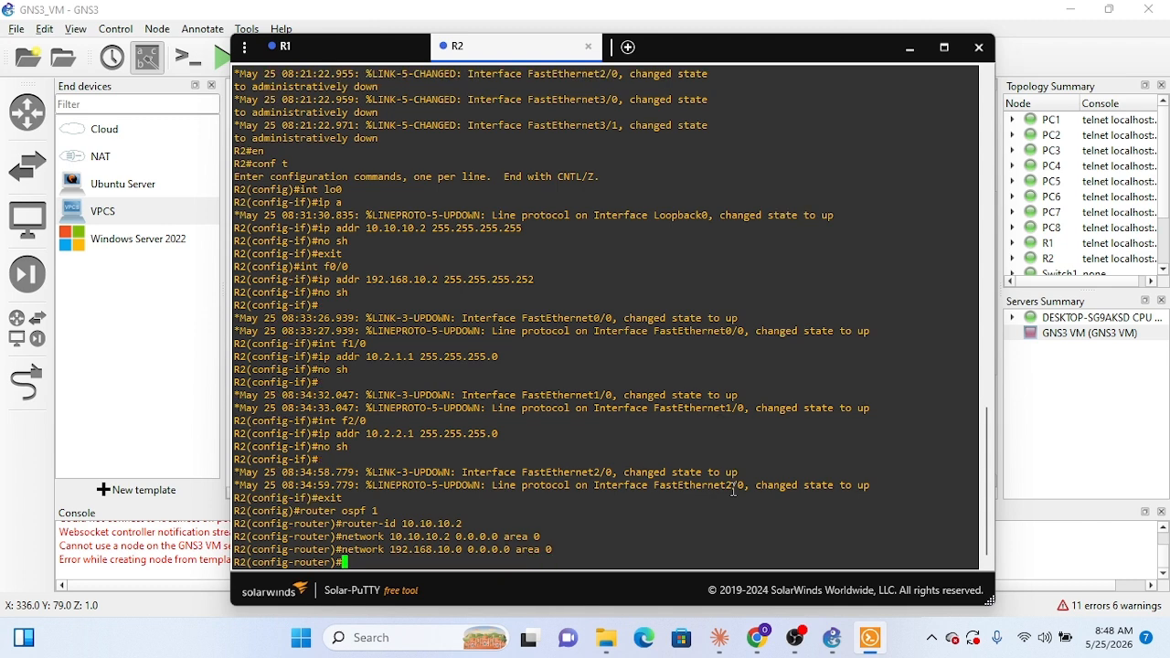
# Step: Advertise the LAN network 10.2.1.0 with wildcard 0.0.0.255 in OSPF area 0 on R2
pyautogui.write('netwo')
pyautogui.write('rk 10.2.1.0 0.0.0.')
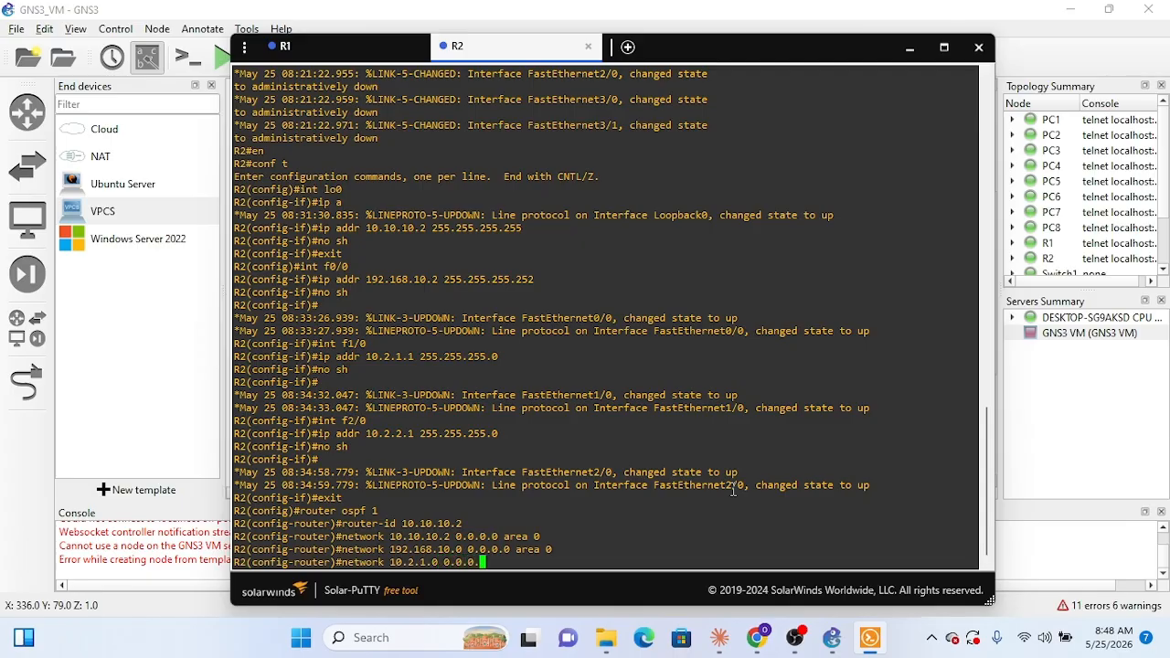
pyautogui.write('255 area 0')
pyautogui.press('Return')
# Step: Advertise the LAN network 10.2.2.0 with wildcard 0.0.0.255 in OSPF area 0 on R2
pyautogui.write('ne')
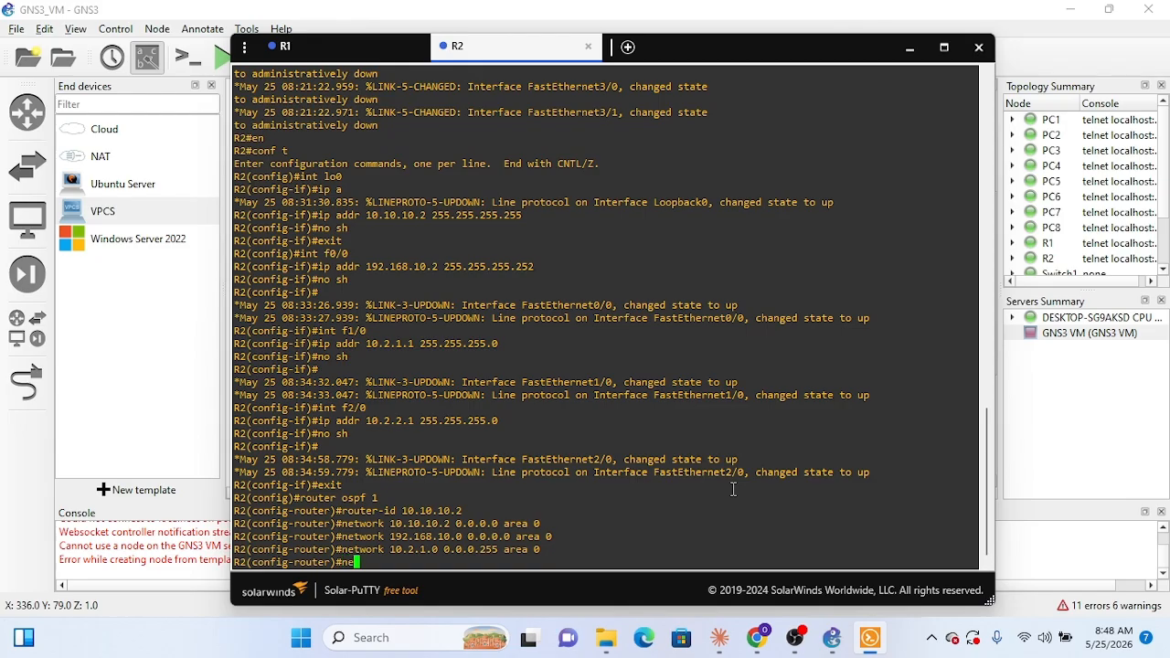
pyautogui.write('twork 10.2.2.0 0.0.0.255')
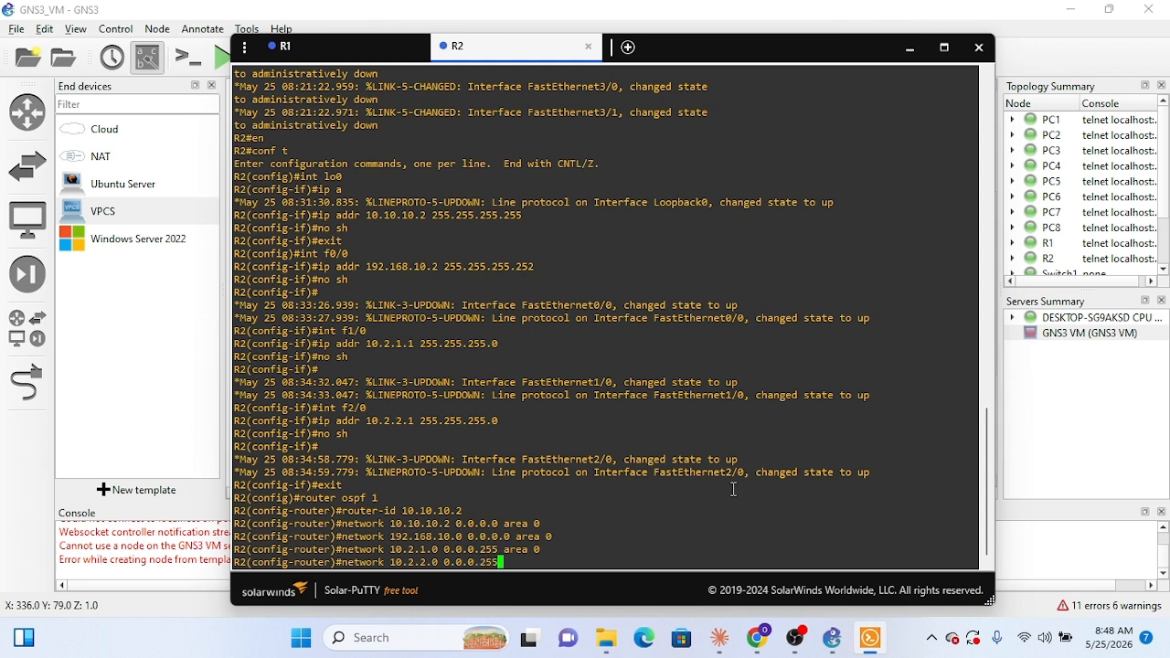
pyautogui.write(' area 0')
pyautogui.press('Return')
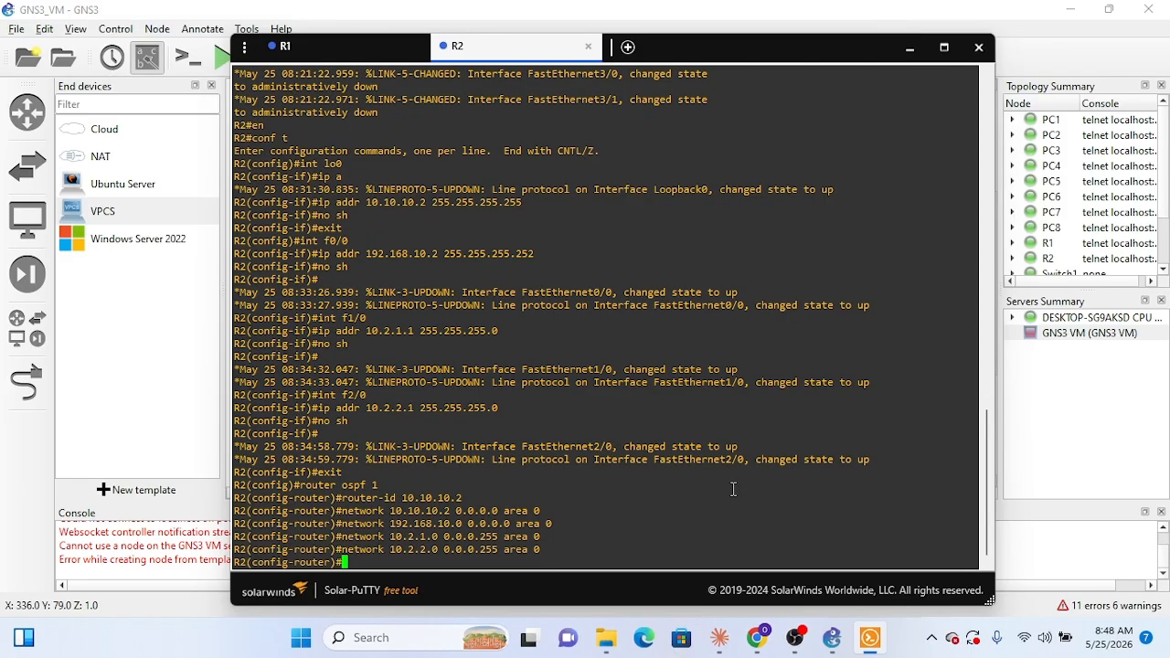
# Step: Make FastEthernet1/0 a passive interface in R2's OSPF process
pyautogui.write('passive-i')
pyautogui.press('Tab')
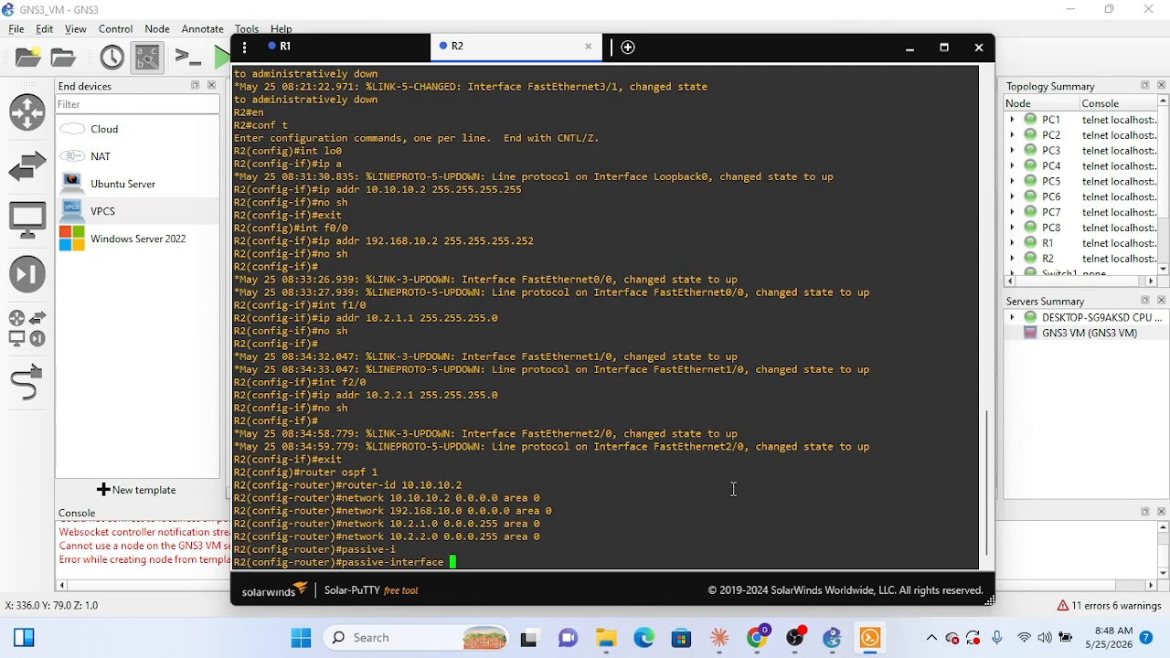
pyautogui.write('Fas')
pyautogui.press('Tab')
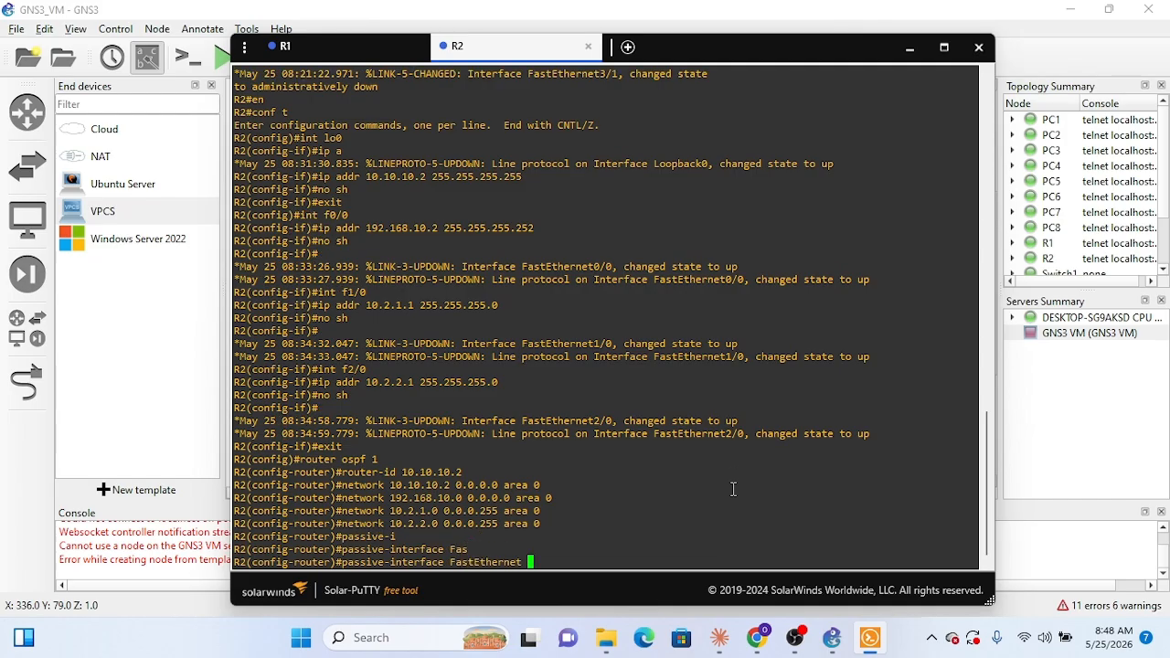
pyautogui.press('BackSpace')
pyautogui.write('1/0')
pyautogui.press('Return')
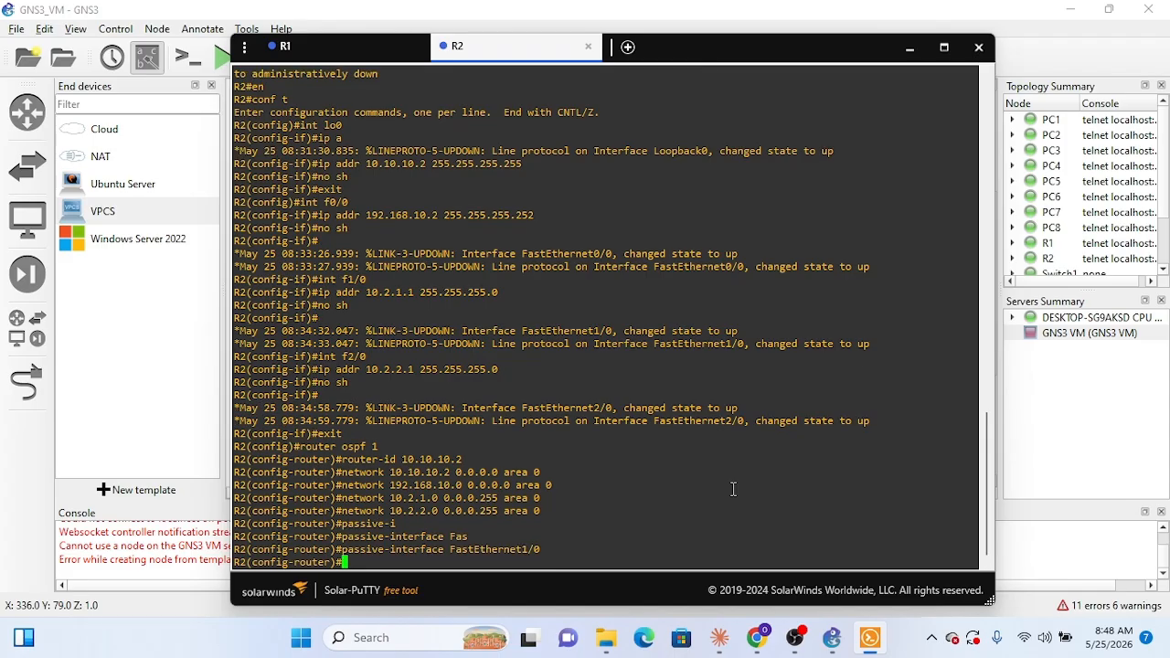
# Step: Make FastEthernet2/0 passive in R2's OSPF process by reusing the previous command, and exit router configuration
pyautogui.press('Up')
pyautogui.press('Left')
pyautogui.press('Left')
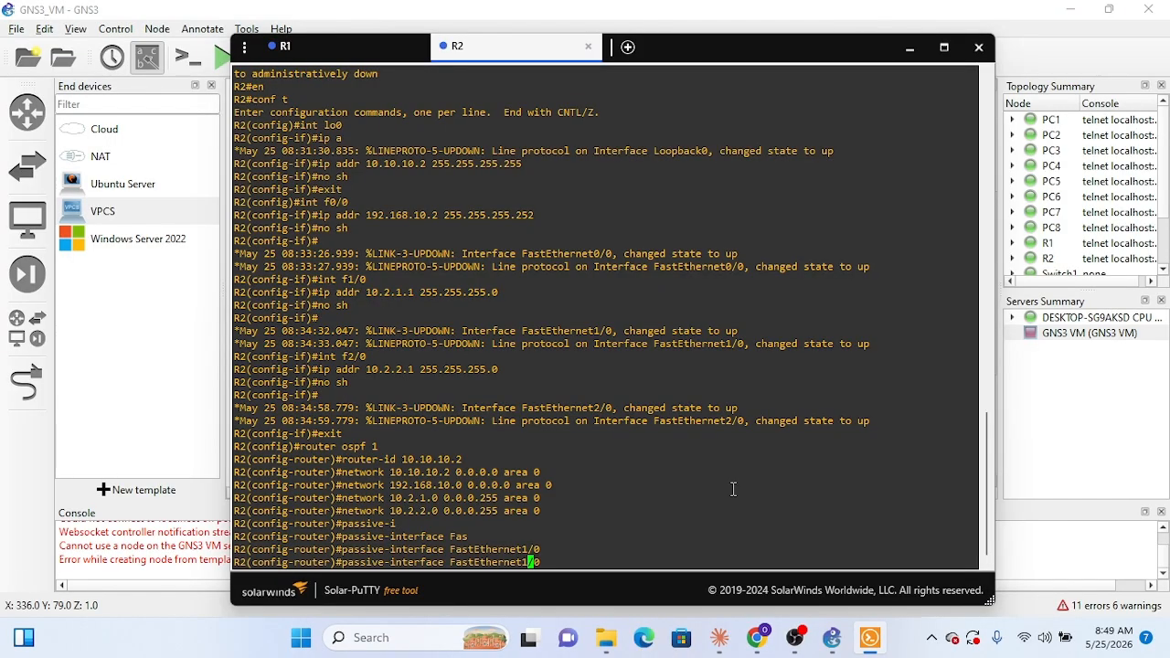
pyautogui.press('BackSpace')
pyautogui.write('2')
pyautogui.press('Return')
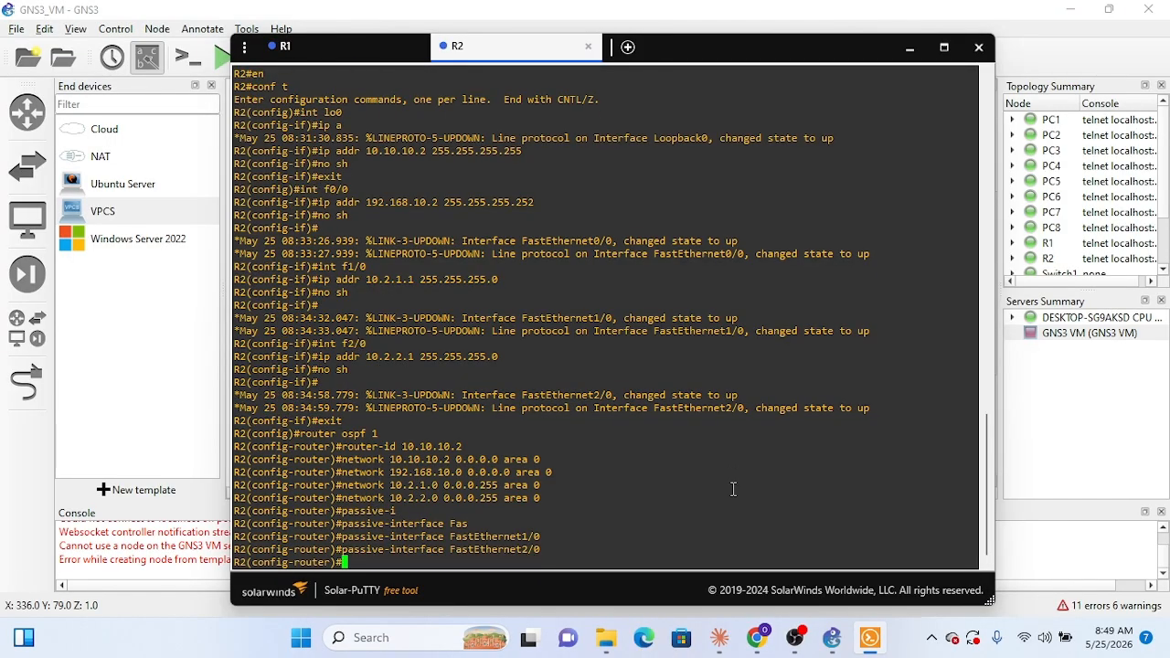
pyautogui.write('exit')
pyautogui.press('Return')
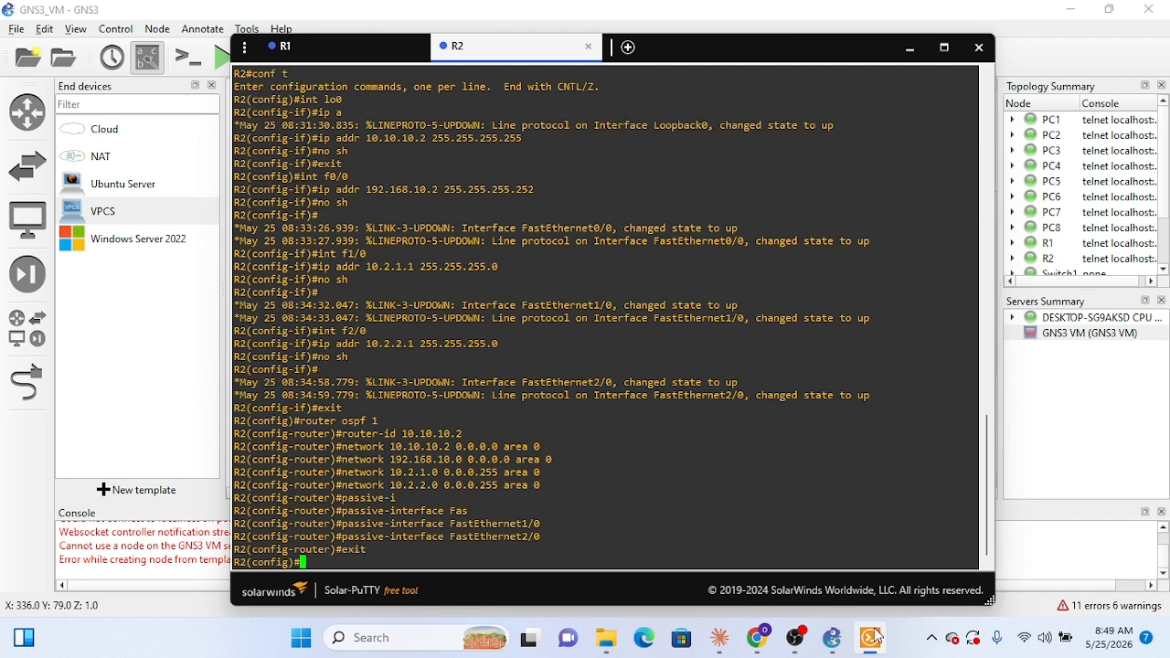
pyautogui.click(793, 638)
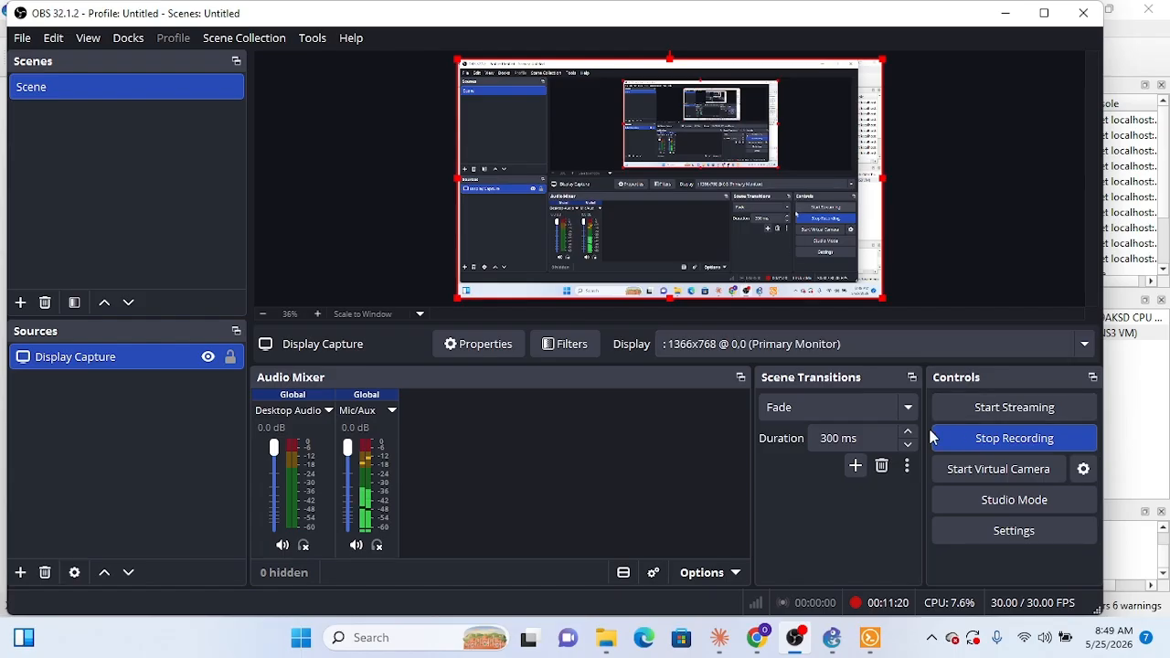
pyautogui.click(978, 453)
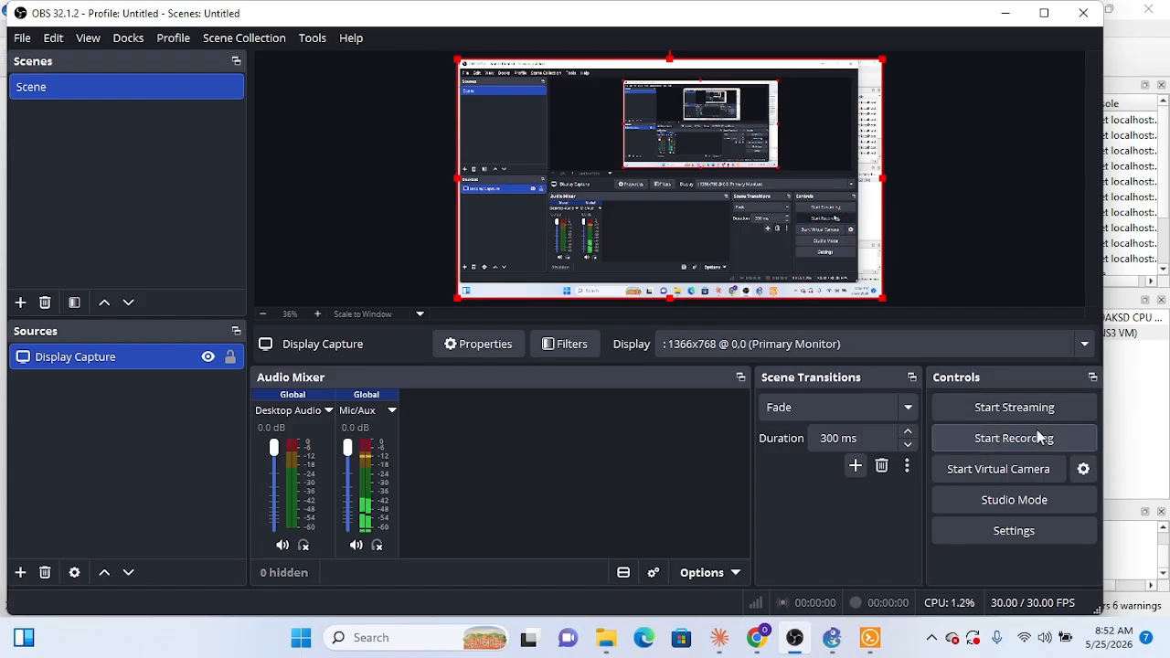
pyautogui.click(978, 448)
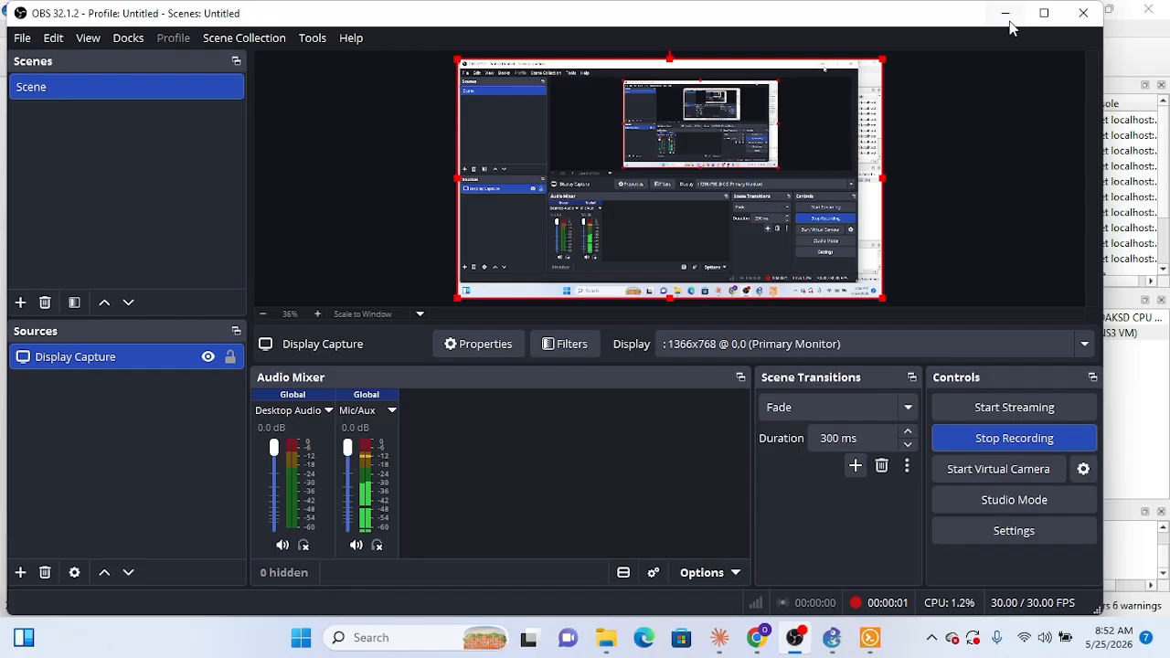
pyautogui.click(1007, 16)
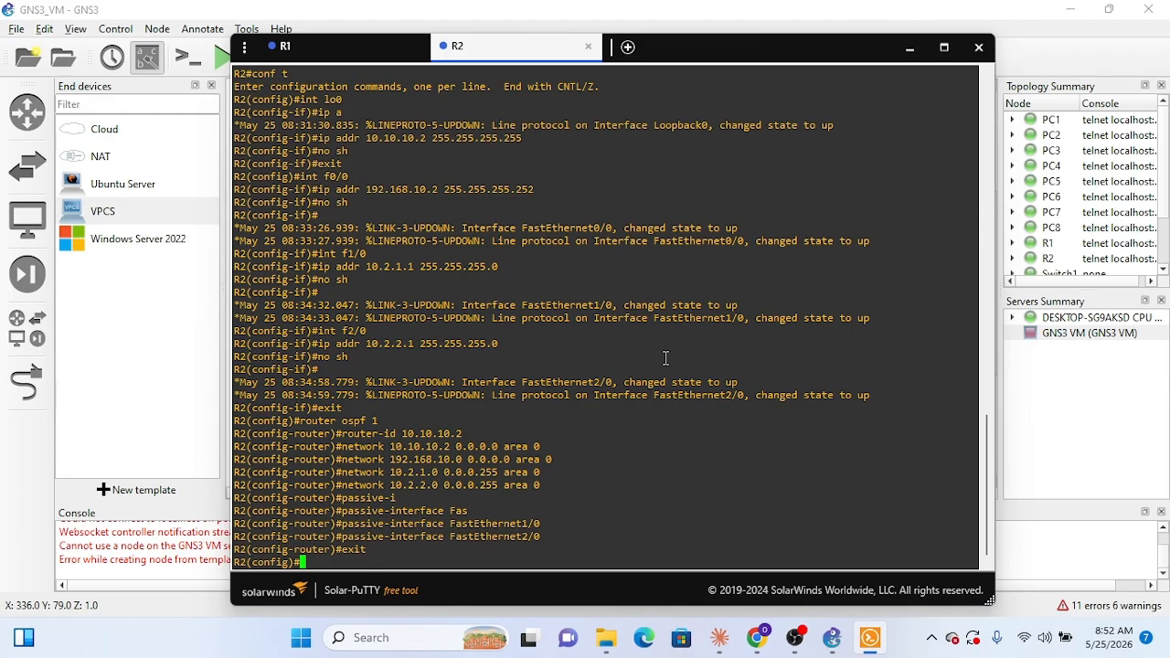
# Step: Exit R2's global configuration mode and try to save the configuration with do wr from the privileged prompt
pyautogui.write('exit')
pyautogui.press('Return')
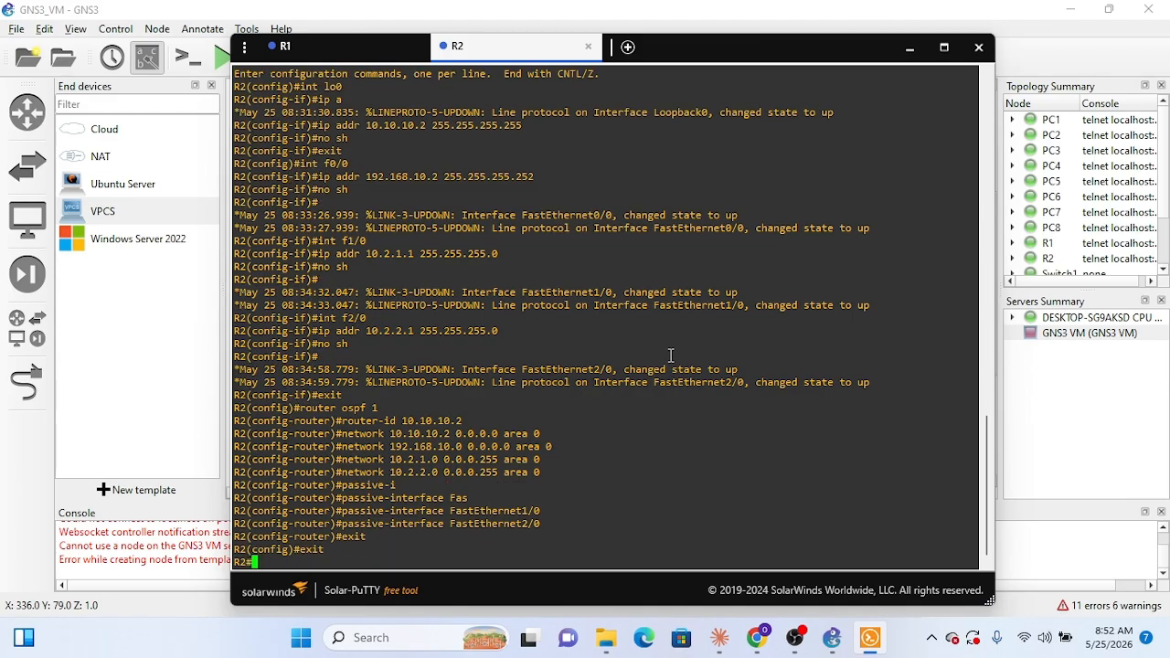
pyautogui.write('sh')
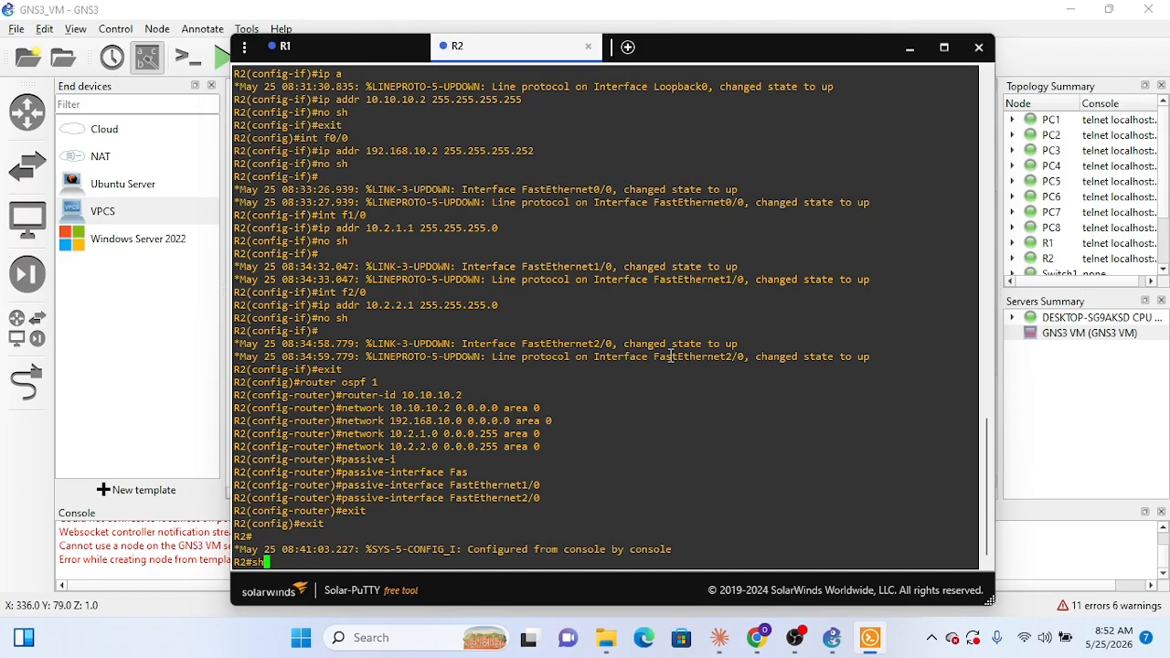
pyautogui.press('BackSpace')
pyautogui.press('BackSpace')
pyautogui.write('do wr')
pyautogui.press('Return')
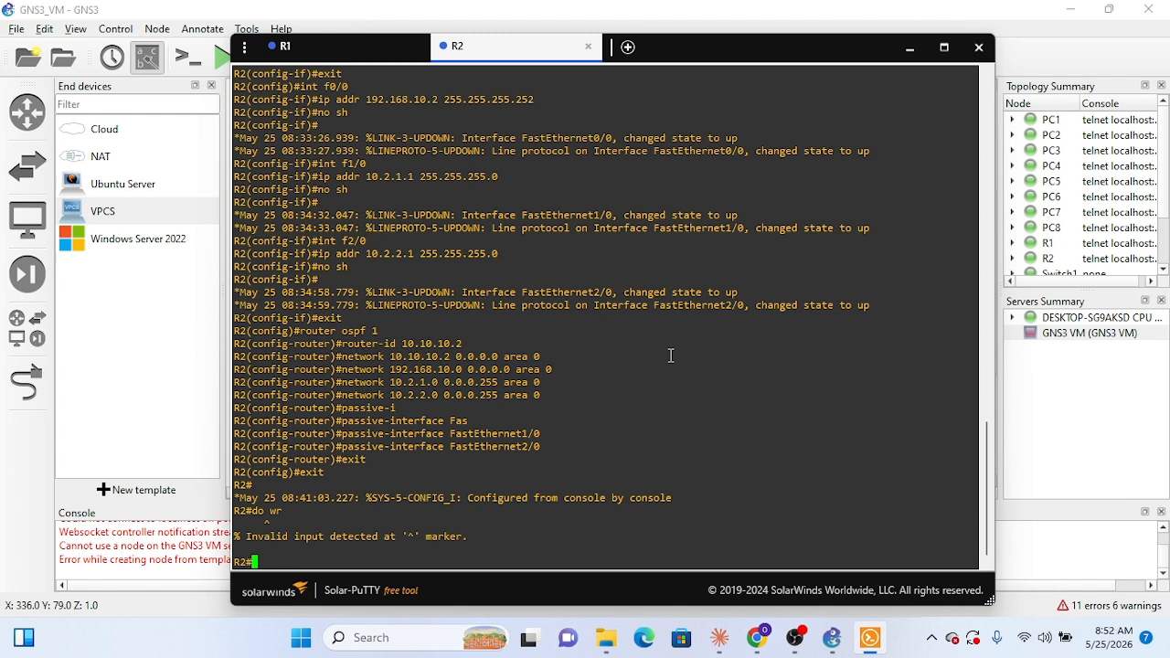
# Step: Enter global configuration mode on R2 and save the configuration with do wr, confirming the NVRAM overwrite
pyautogui.write('conf t')
pyautogui.press('Return')
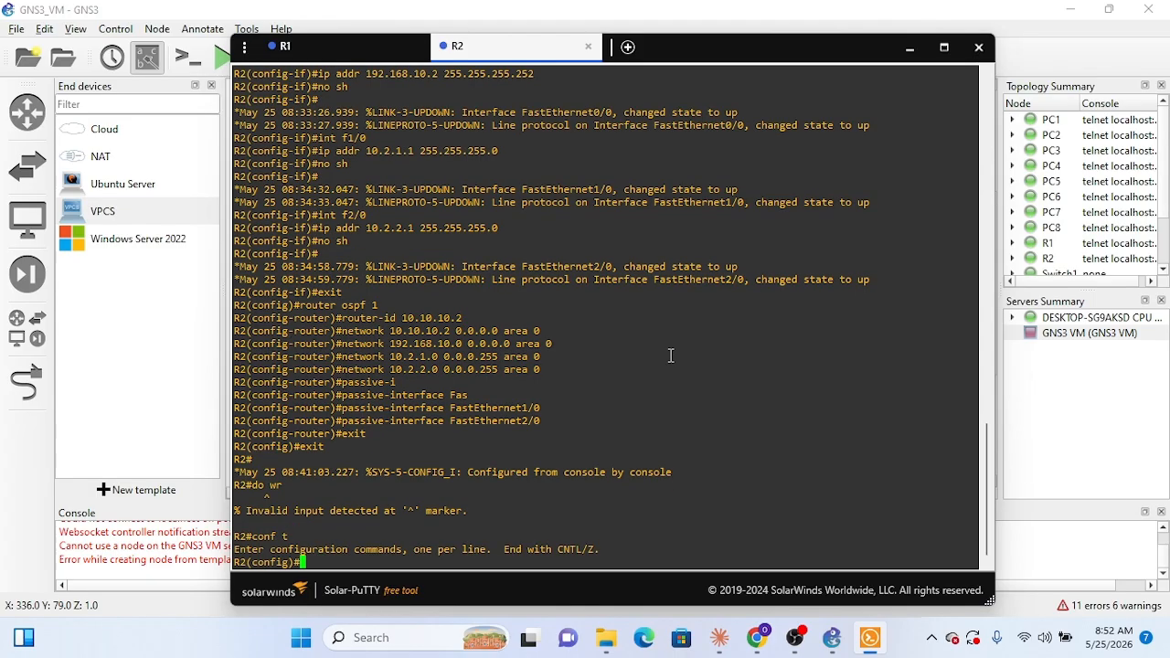
pyautogui.write('do wr')
pyautogui.press('Return')
pyautogui.press('Return')
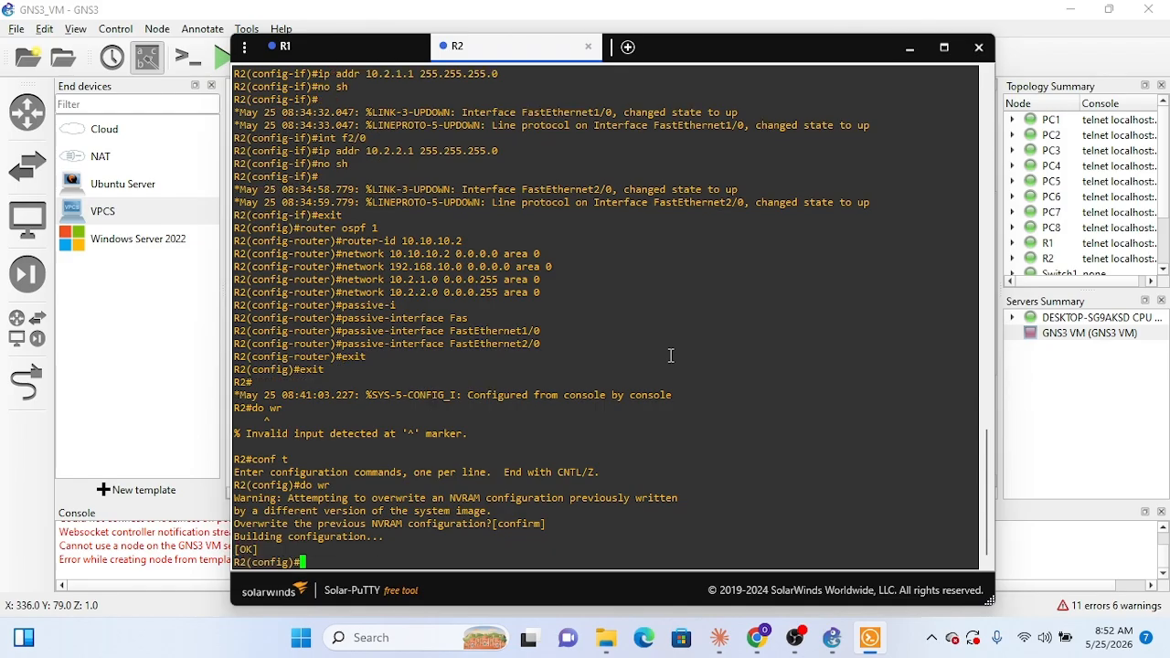
pyautogui.write('sh ip pro')
pyautogui.press('Tab')
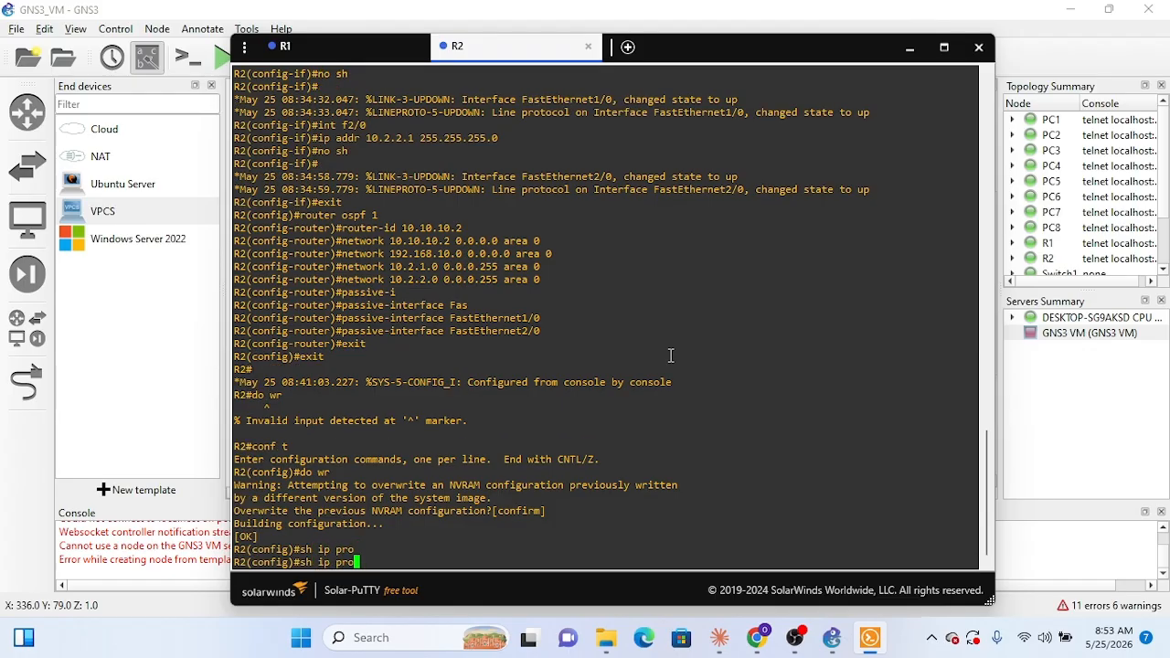
pyautogui.press('BackSpace')
pyautogui.press('BackSpace')
pyautogui.press('BackSpace')
pyautogui.press('BackSpace')
pyautogui.press('BackSpace')
pyautogui.press('BackSpace')
pyautogui.press('BackSpace')
pyautogui.press('BackSpace')
pyautogui.press('BackSpace')
# Step: Exit R2's configuration mode and check its routing protocols with sh ip protocols, paging through the output
pyautogui.write('exit')
pyautogui.press('Return')
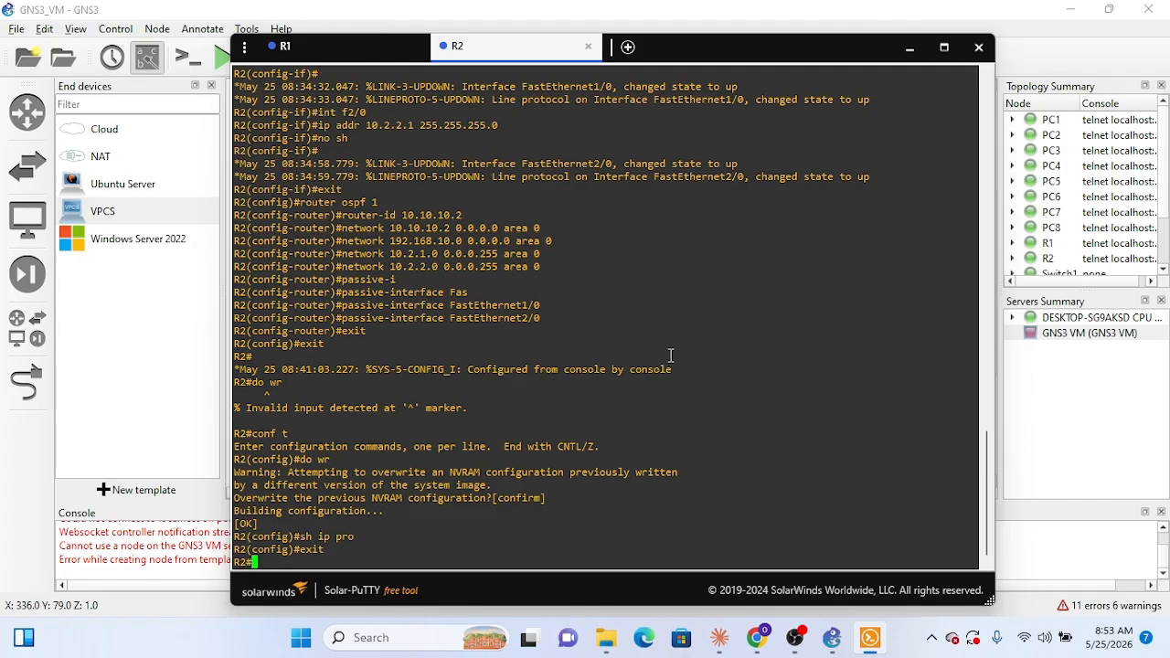
pyautogui.write('sh ')
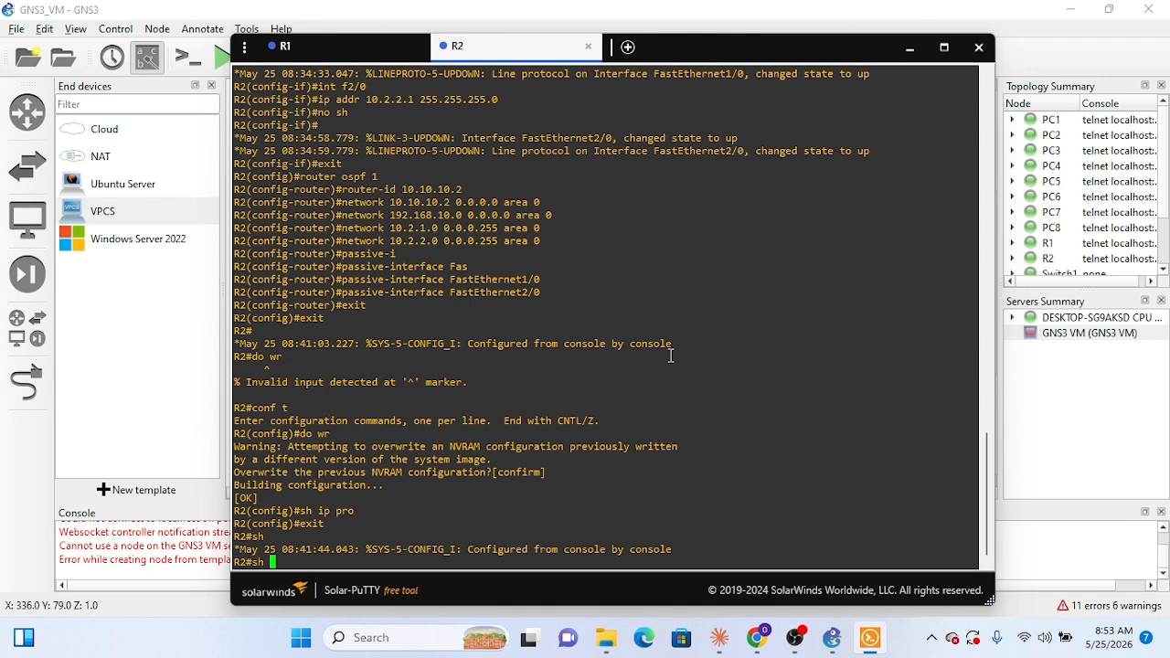
pyautogui.write('i')
pyautogui.press('Tab')
pyautogui.write('p ')
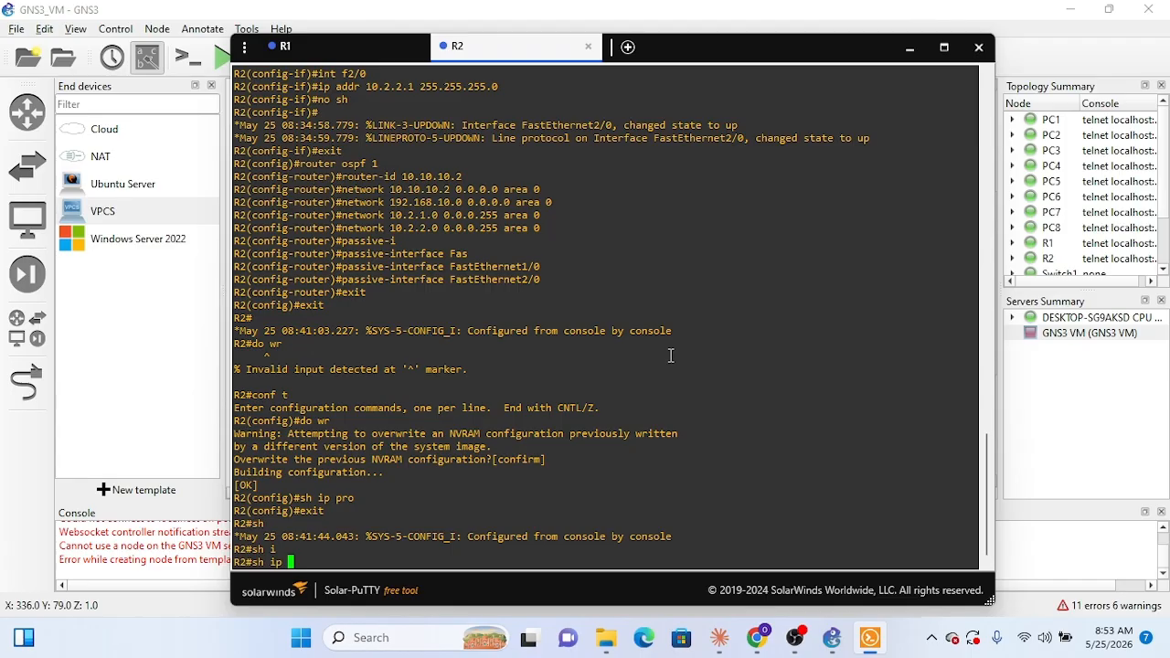
pyautogui.write('protocols')
pyautogui.press('Return')
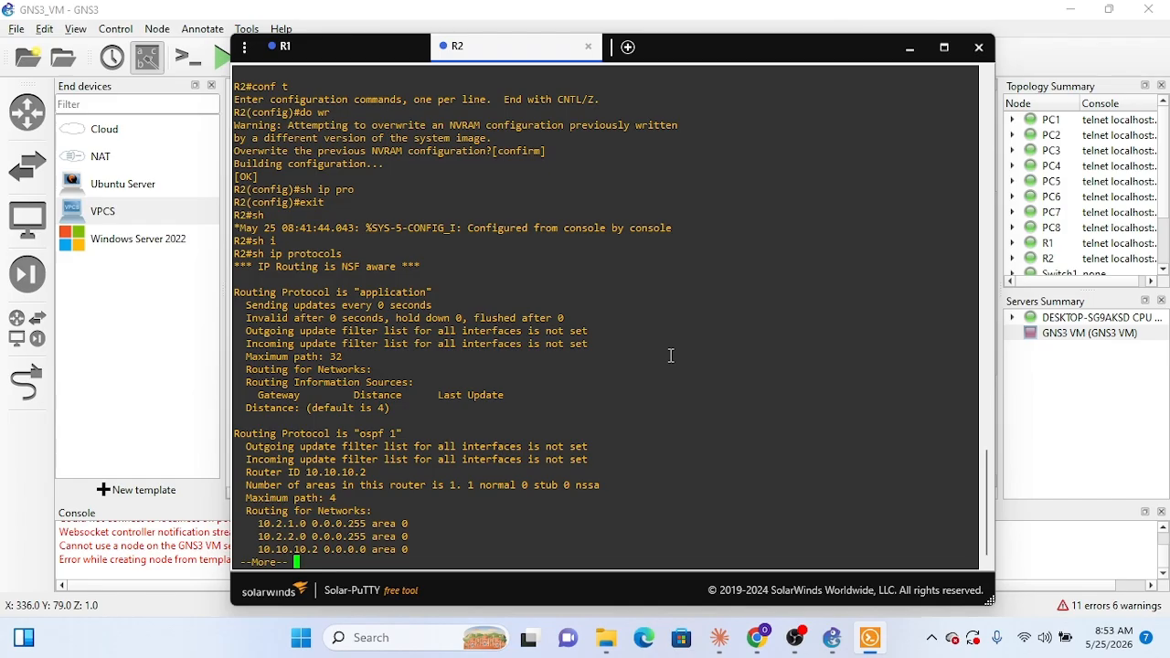
pyautogui.press('space')
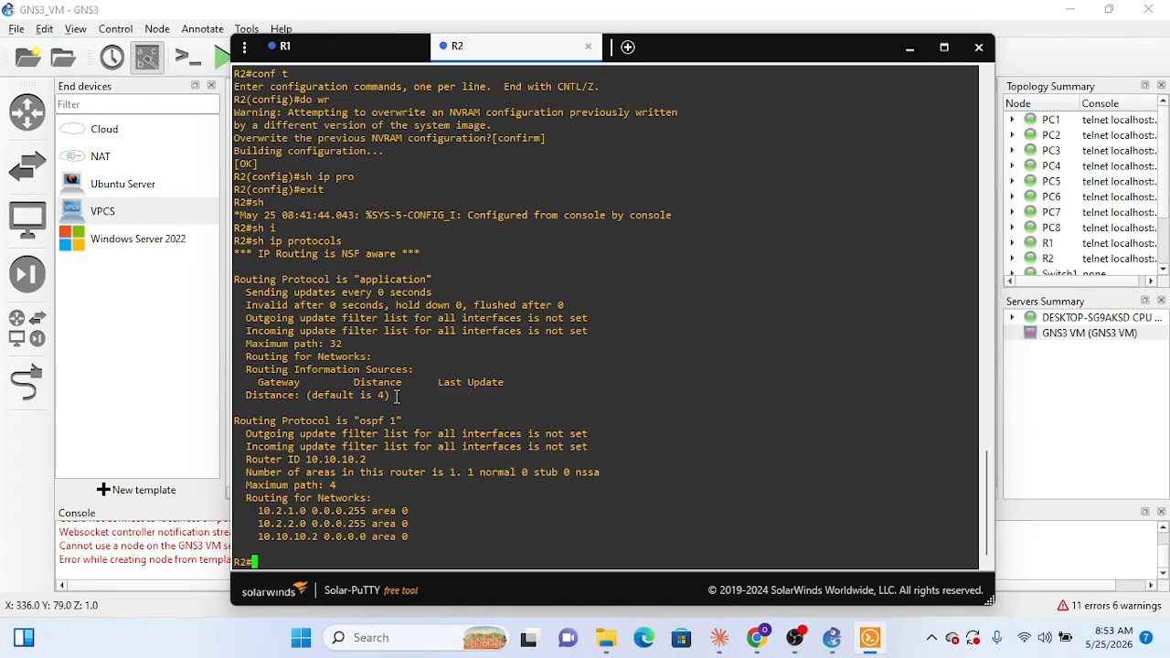
# Step: Switch to R1's console and check its routing protocols with sh ip protocols, paging through the whole output
pyautogui.click(332, 43)
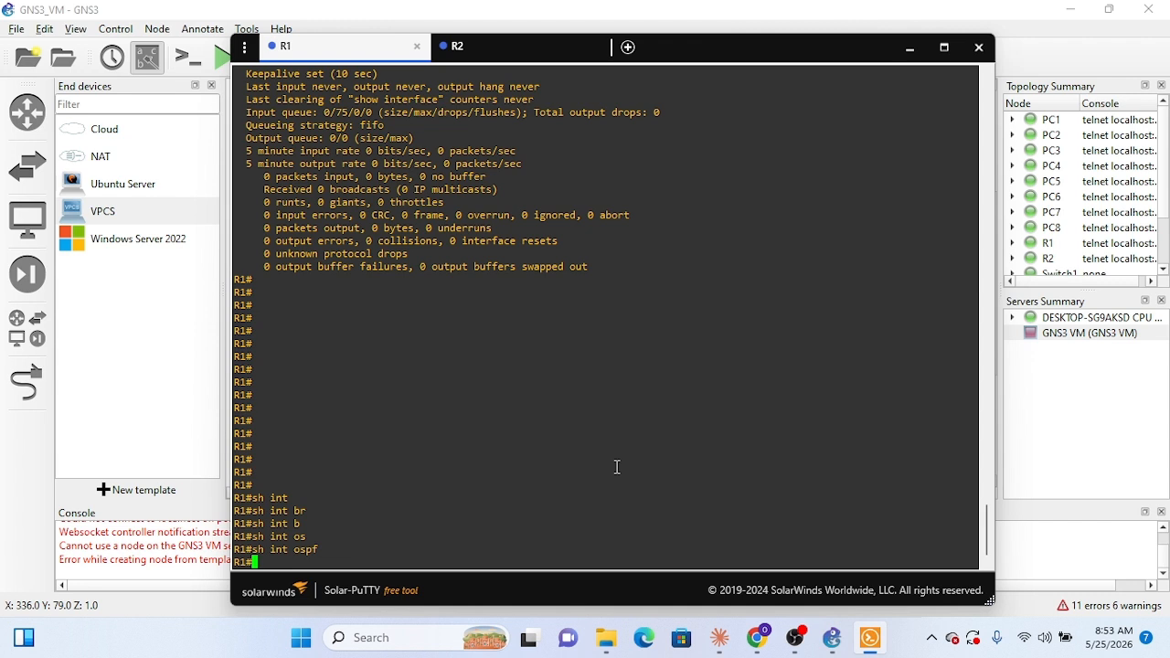
pyautogui.write('sh ip protocols')
pyautogui.press('Return')
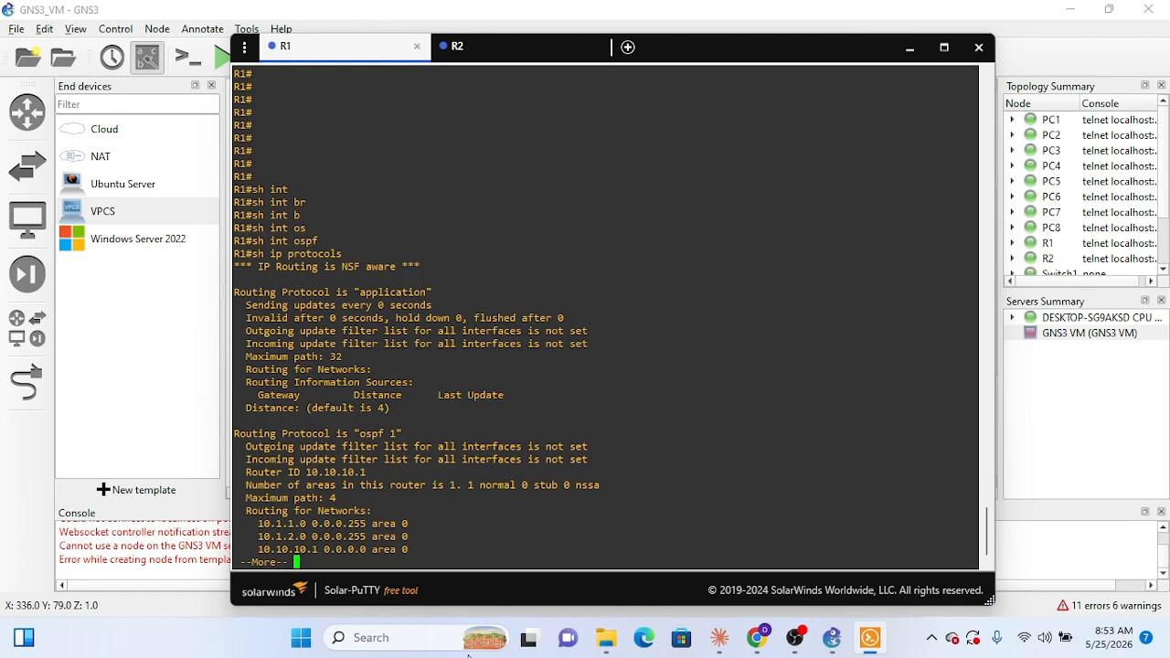
pyautogui.press('Return')
pyautogui.press('Return')
pyautogui.press('Return')
pyautogui.press('Return')
pyautogui.press('Return')
pyautogui.press('Return')
pyautogui.press('Return')
pyautogui.press('Return')
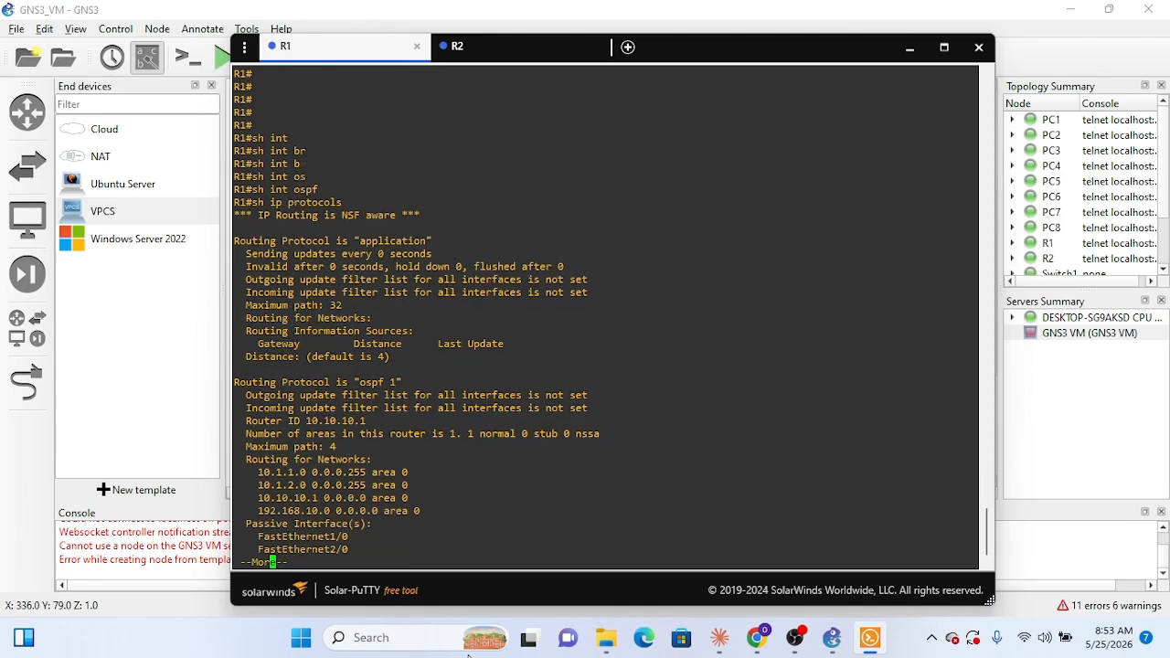
pyautogui.press('Return')
pyautogui.press('Return')
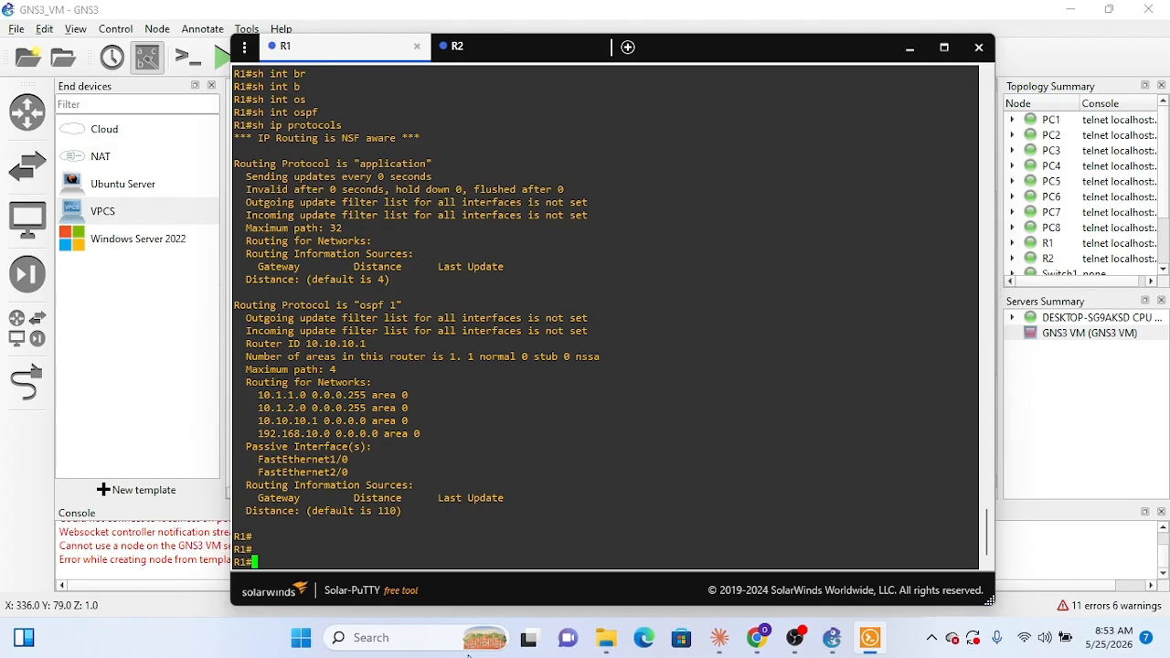
# Step: Return to R2's console and rerun sh ip protocols, paging to the end of the output
pyautogui.click(463, 48)
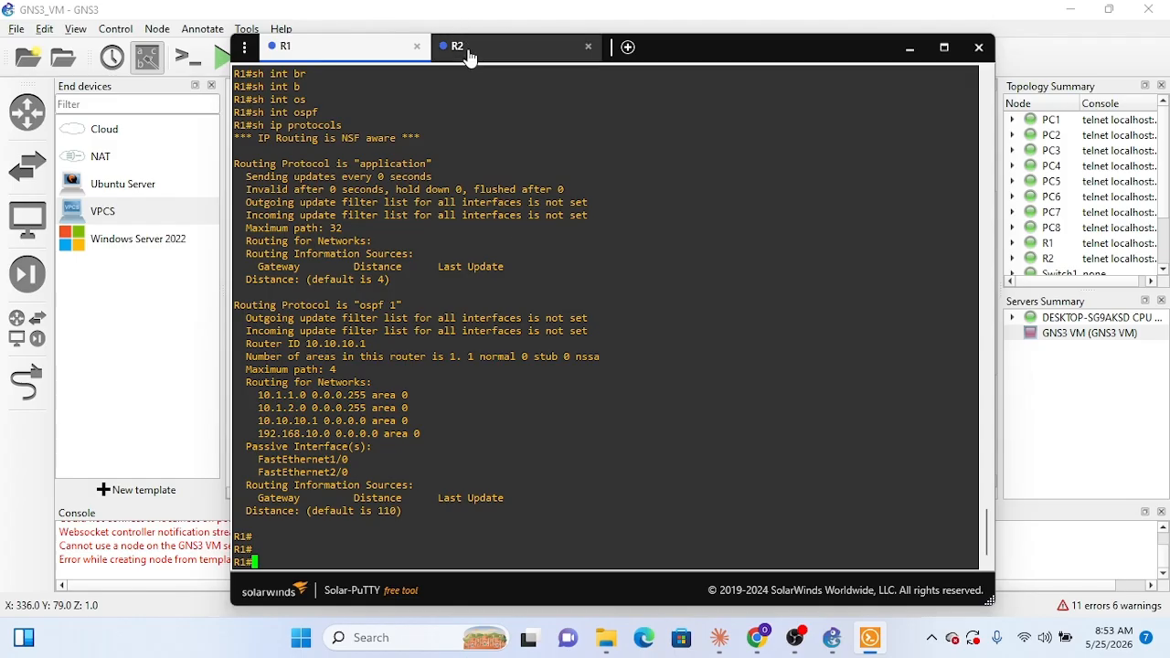
pyautogui.press('Up')
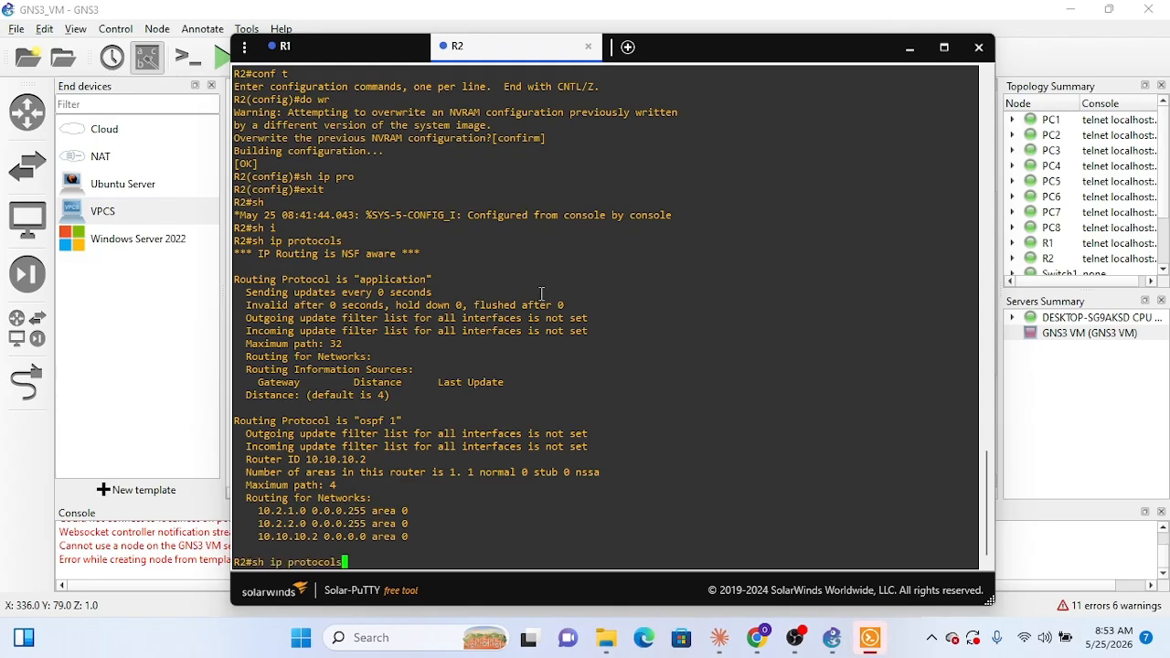
pyautogui.press('Return')
pyautogui.press('Return')
pyautogui.press('Return')
pyautogui.press('Return')
pyautogui.press('Return')
pyautogui.press('Return')
pyautogui.press('Return')
pyautogui.press('Return')
pyautogui.press('Return')
pyautogui.press('Return')
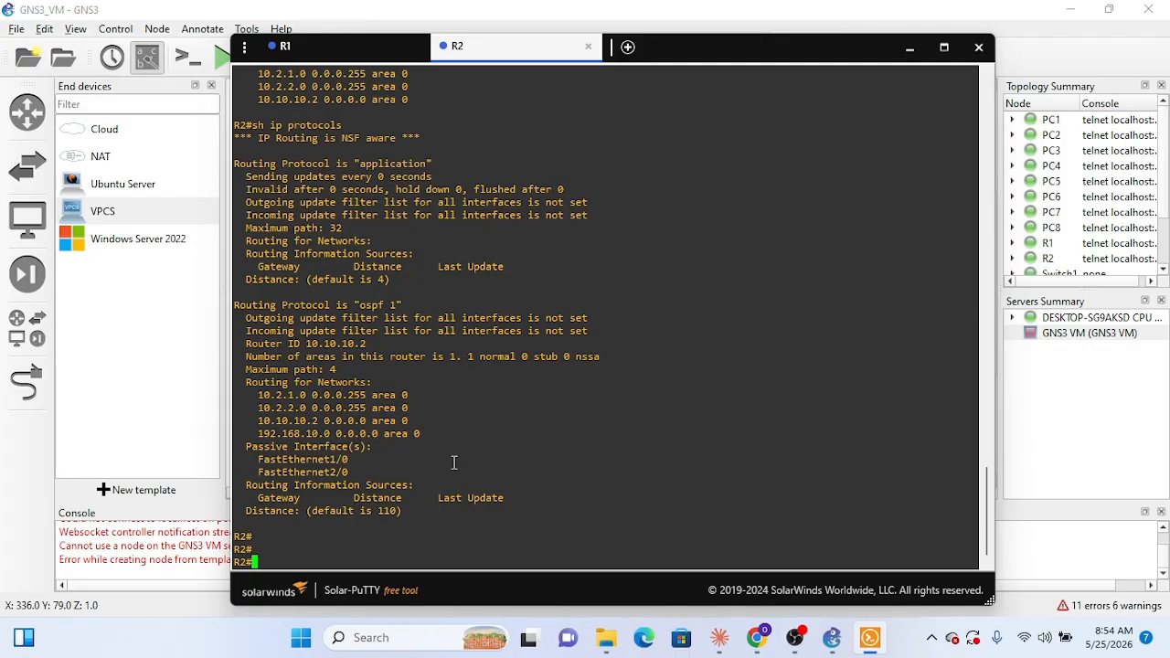
# Step: Check R2's OSPF adjacencies with sh ip ospf neighbor
pyautogui.write('sh ip ospf neig')
pyautogui.press('Tab')
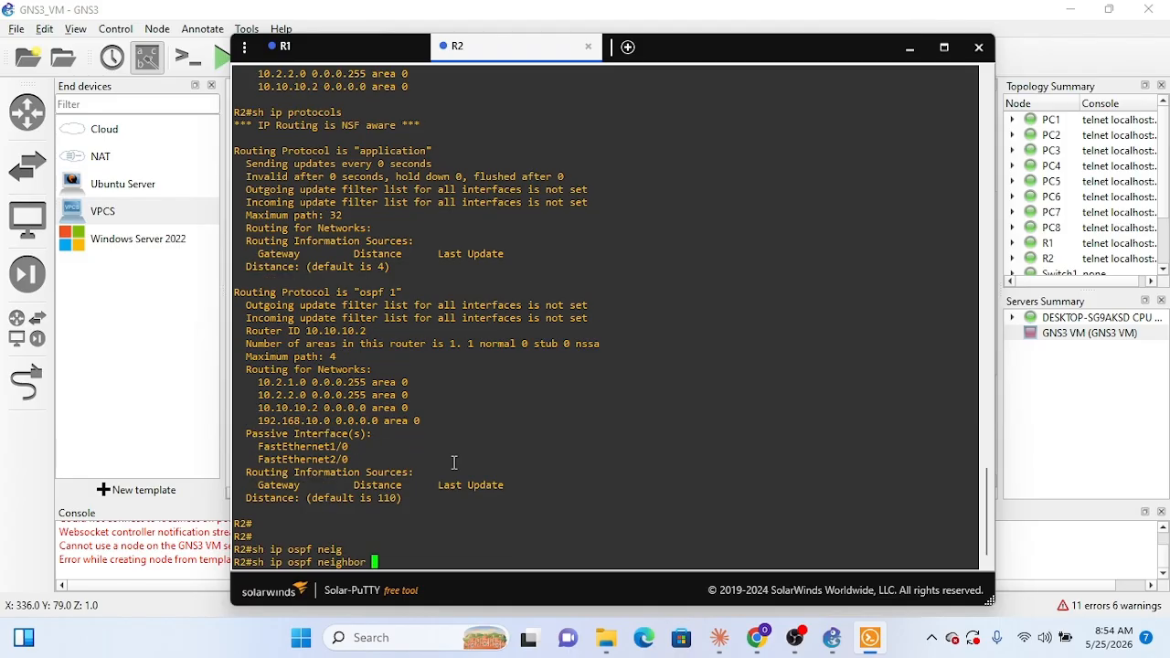
pyautogui.press('Return')
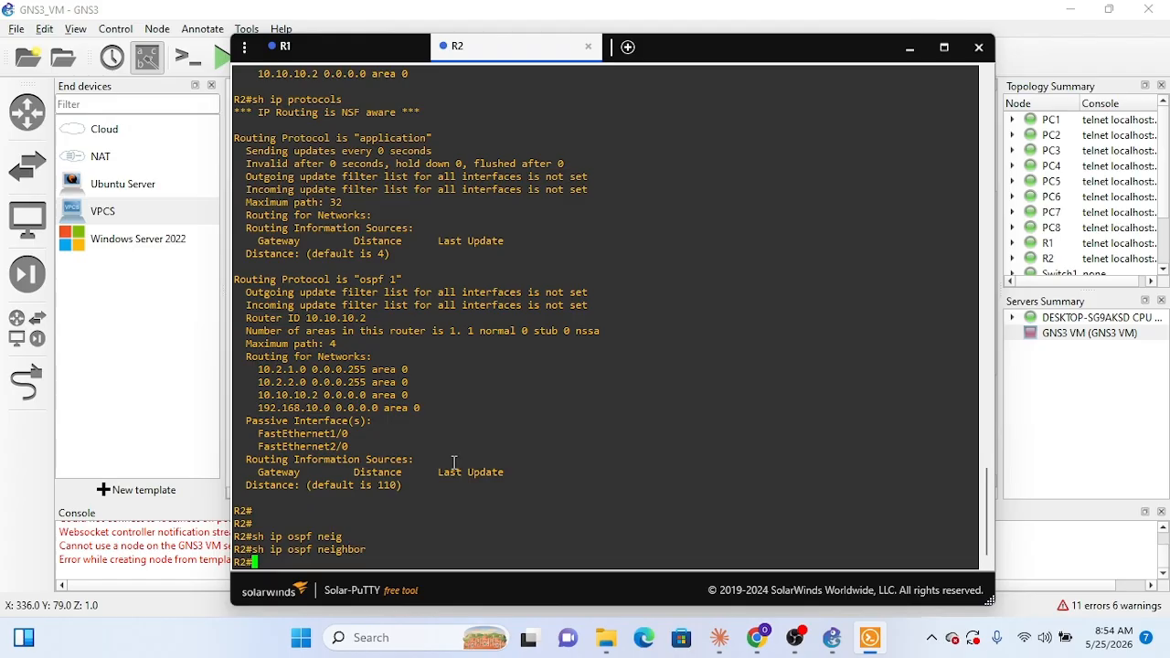
# Step: Switch to R1's console and check its OSPF adjacencies with sh ip ospf neighbor
pyautogui.click(301, 45)
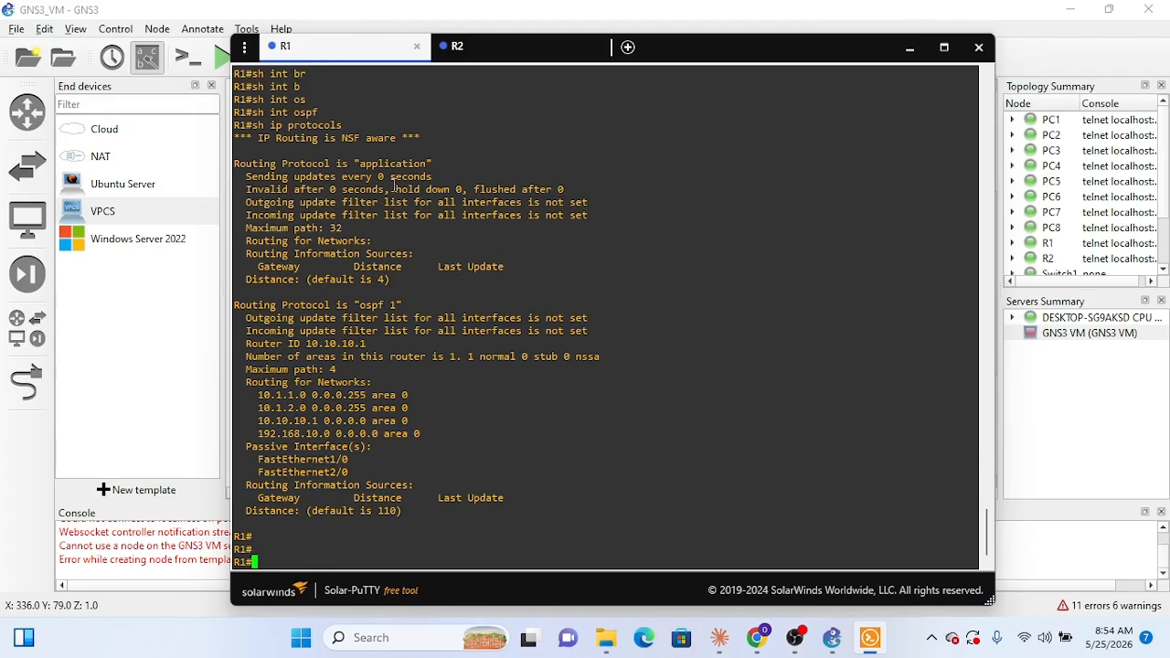
pyautogui.write('sh ip ospf nei')
pyautogui.press('Tab')
pyautogui.press('Return')
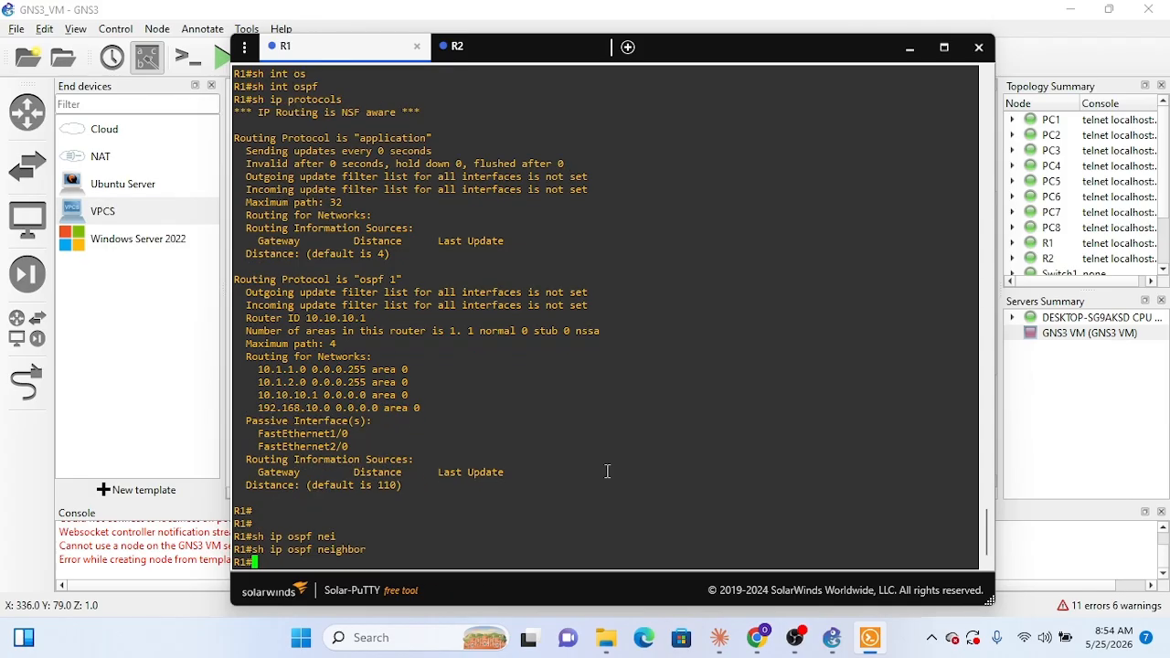
# Step: Switch to R2's console and list its OSPF-enabled interfaces with sh ip ospf int br
pyautogui.click(504, 53)
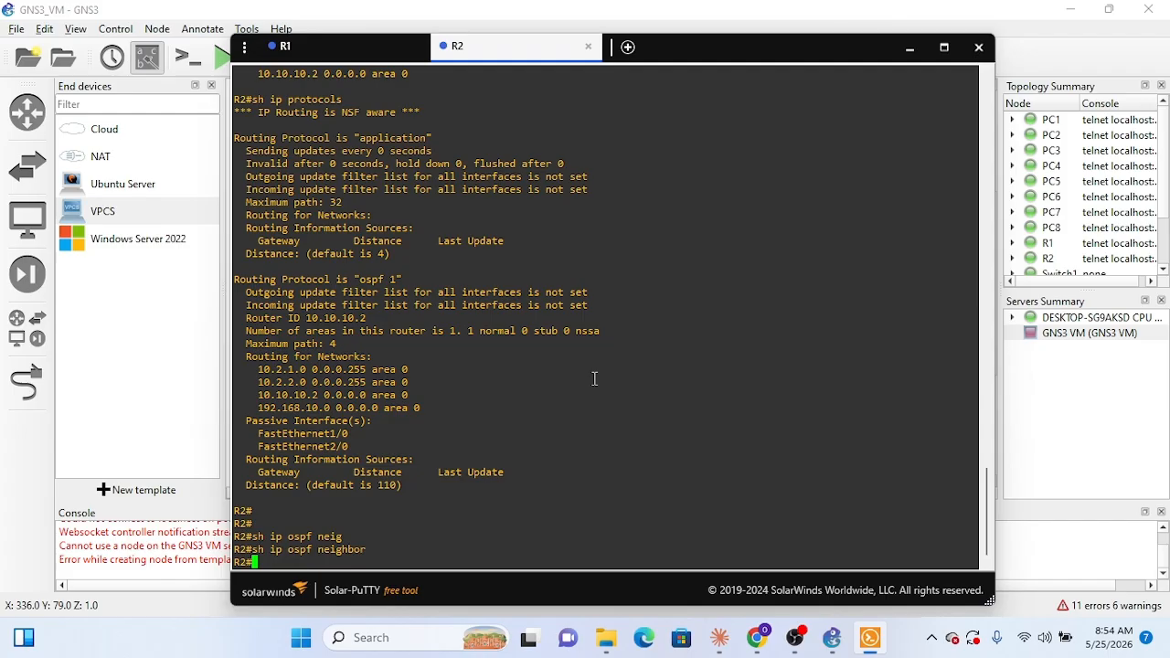
pyautogui.write('sh ip ospf int br')
pyautogui.press('Return')
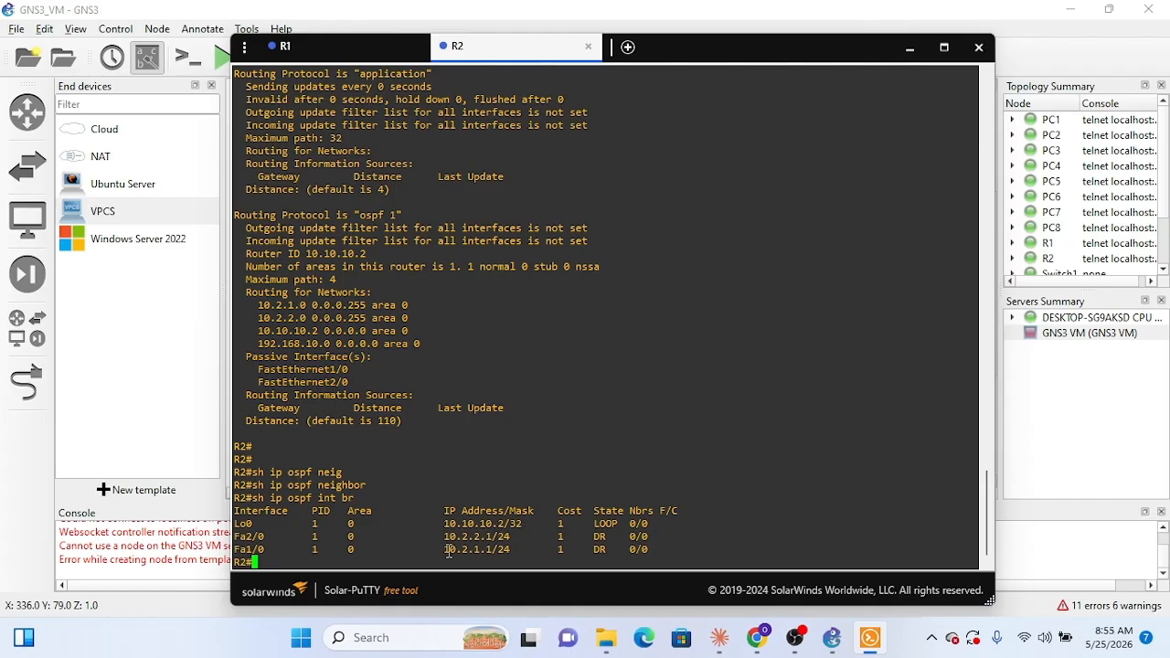
# Step: Switch to R1's console and list its OSPF-enabled interfaces with sh ip ospf int br
pyautogui.click(346, 48)
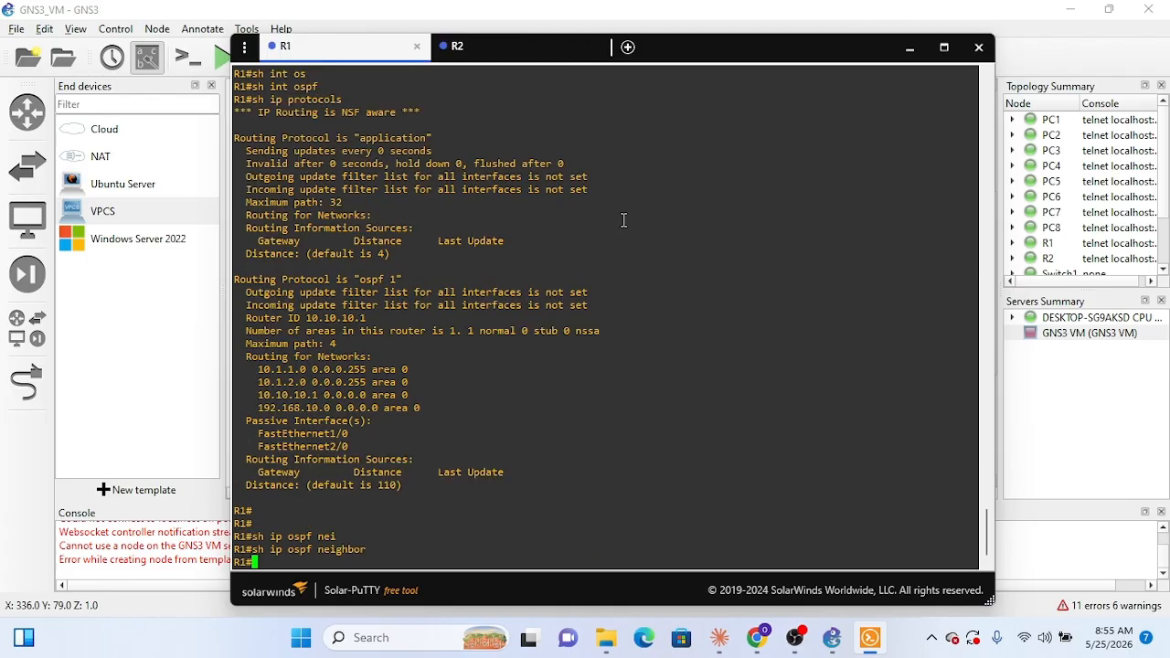
pyautogui.write('sh ip ')
pyautogui.write('in')
pyautogui.press('BackSpace')
pyautogui.press('BackSpace')
pyautogui.press('BackSpace')
pyautogui.write('ospf int br')
pyautogui.press('Return')
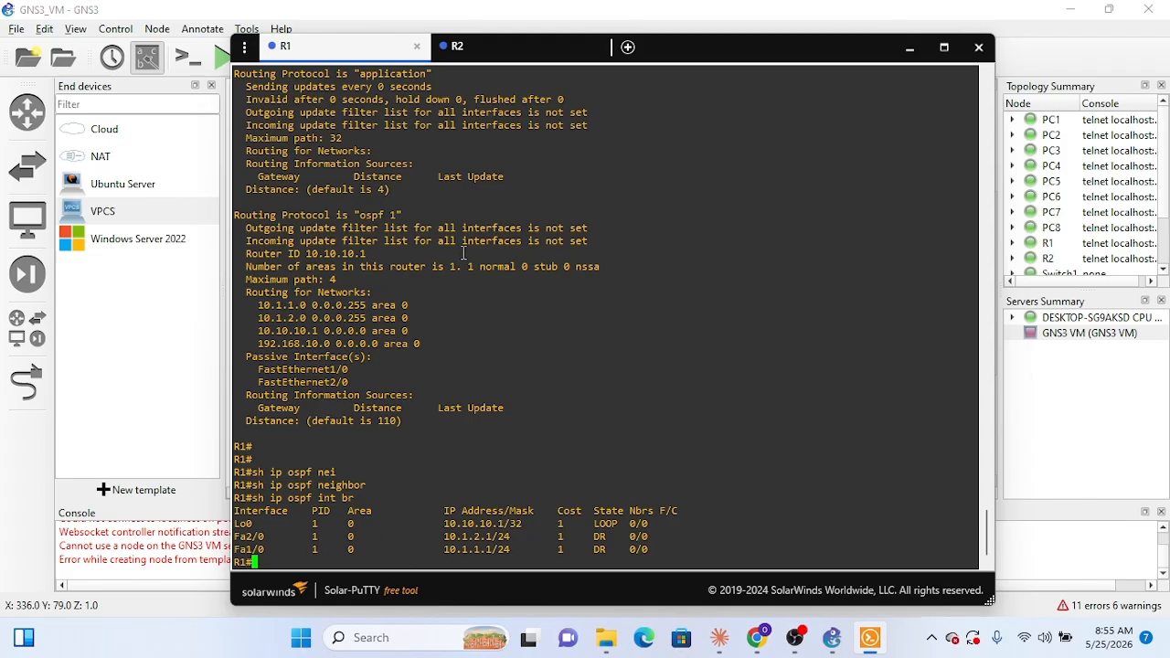
# Step: Switch to R2's console and check its OSPF-learned routes with sh ip route ospf
pyautogui.click(485, 47)
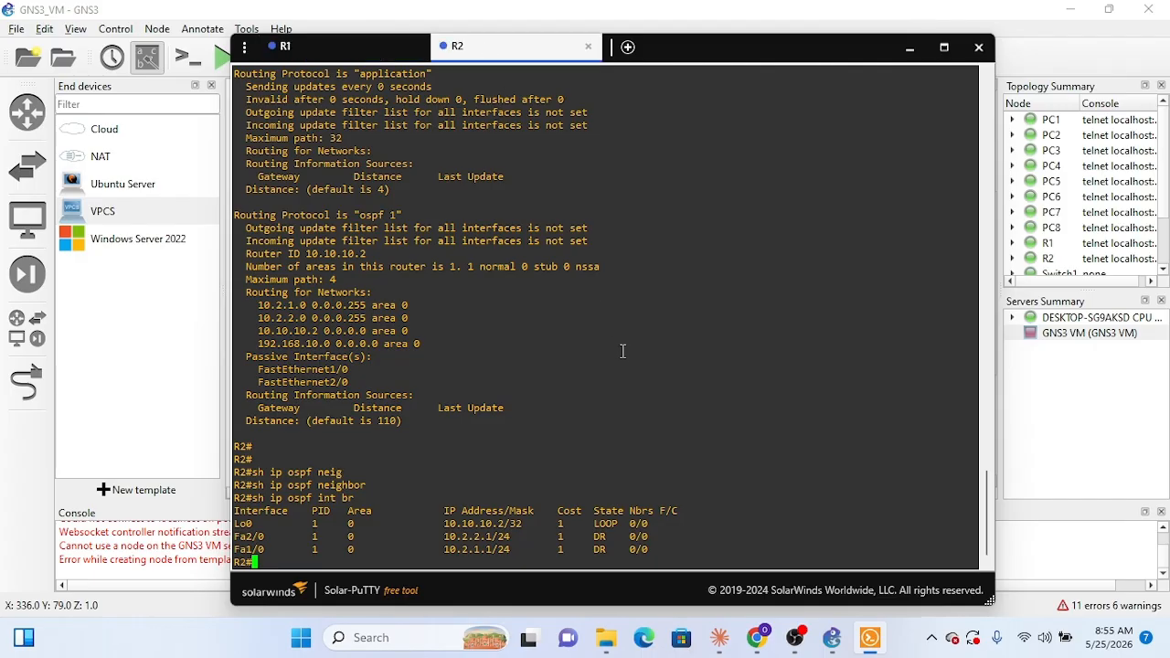
pyautogui.write('sh ip route ospf')
pyautogui.press('Return')
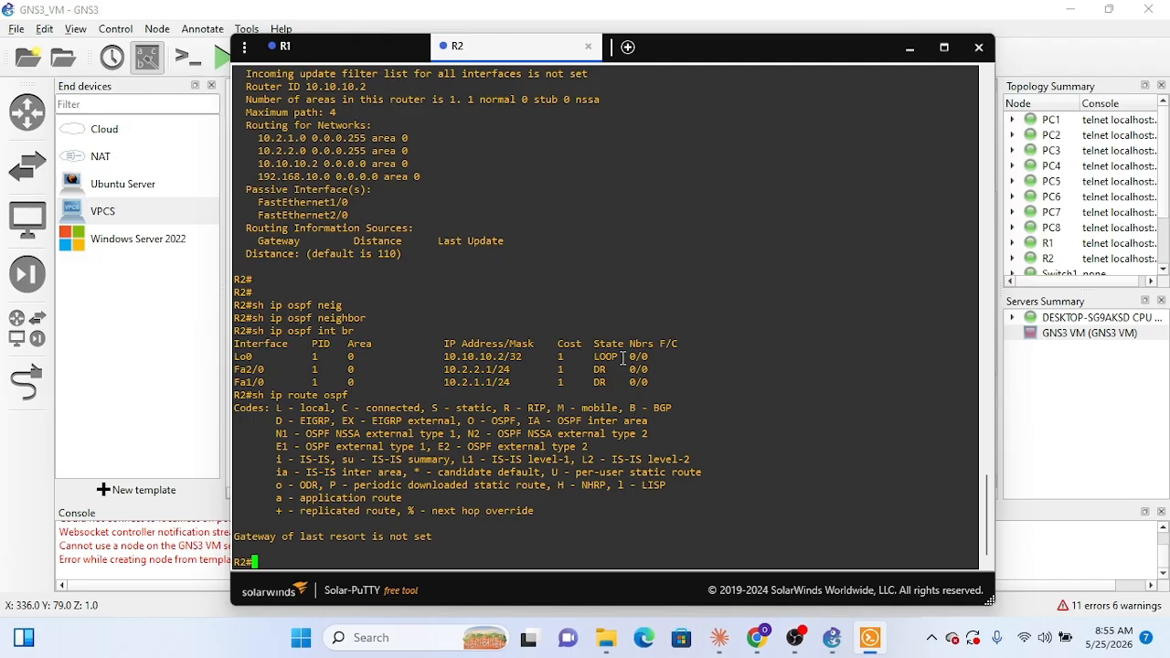
# Step: Repeat R2's OSPF route check with the protocol name in capitals, sh ip route OSPF
pyautogui.press('Up')
pyautogui.press('BackSpace')
pyautogui.press('BackSpace')
pyautogui.press('BackSpace')
pyautogui.press('BackSpace')
pyautogui.write('OSPF')
pyautogui.press('Return')
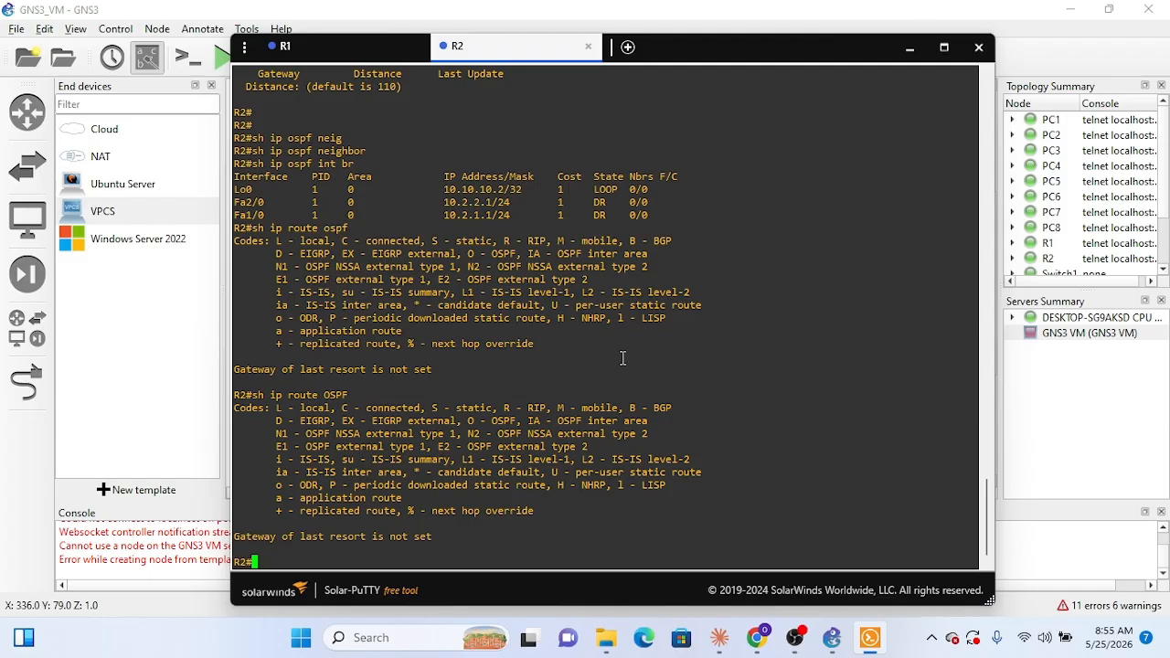
# Step: Try to filter R2's routes with the shortened command sh ip route o
pyautogui.press('Up')
pyautogui.press('BackSpace')
pyautogui.press('BackSpace')
pyautogui.press('BackSpace')
pyautogui.press('BackSpace')
pyautogui.write('o')
pyautogui.press('Tab')
pyautogui.press('Return')
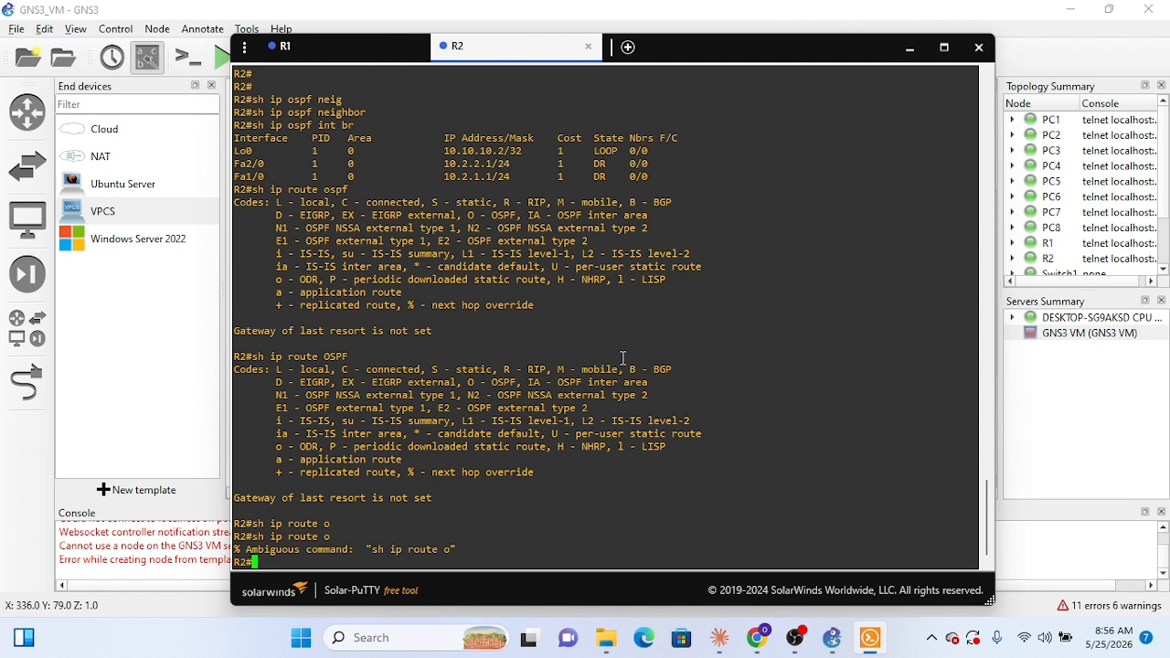
# Step: Display R2's full routing table with sh ip route
pyautogui.write('sh ip route')
pyautogui.press('Return')
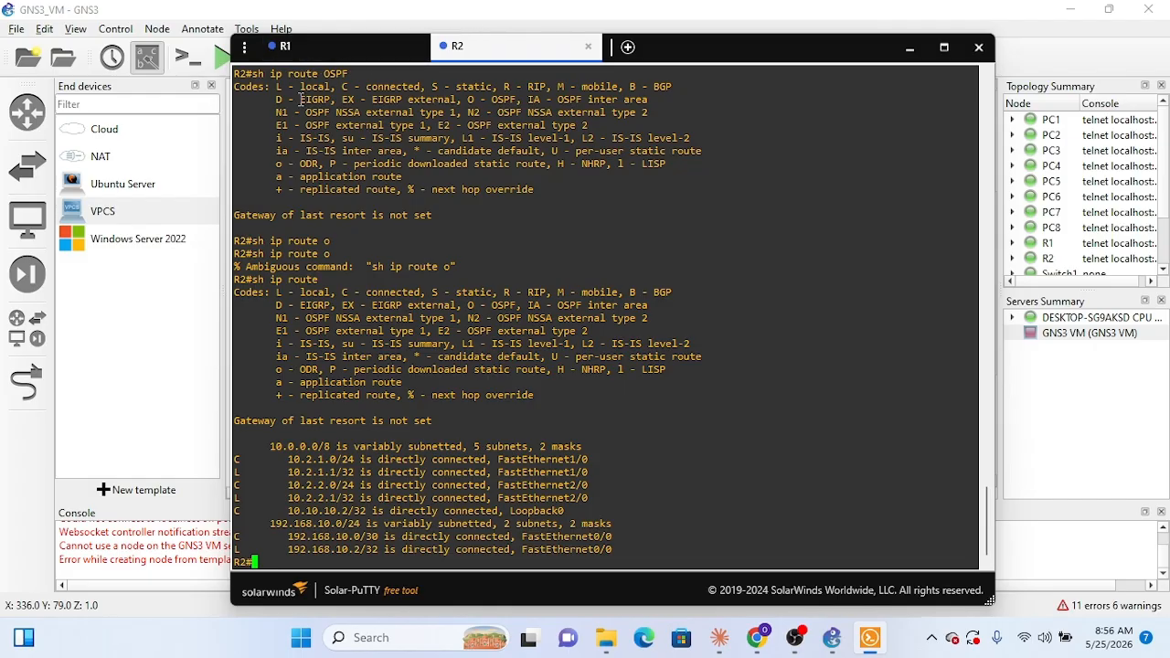
# Step: Switch to R1's console and display its full routing table with sh ip route
pyautogui.click(339, 55)
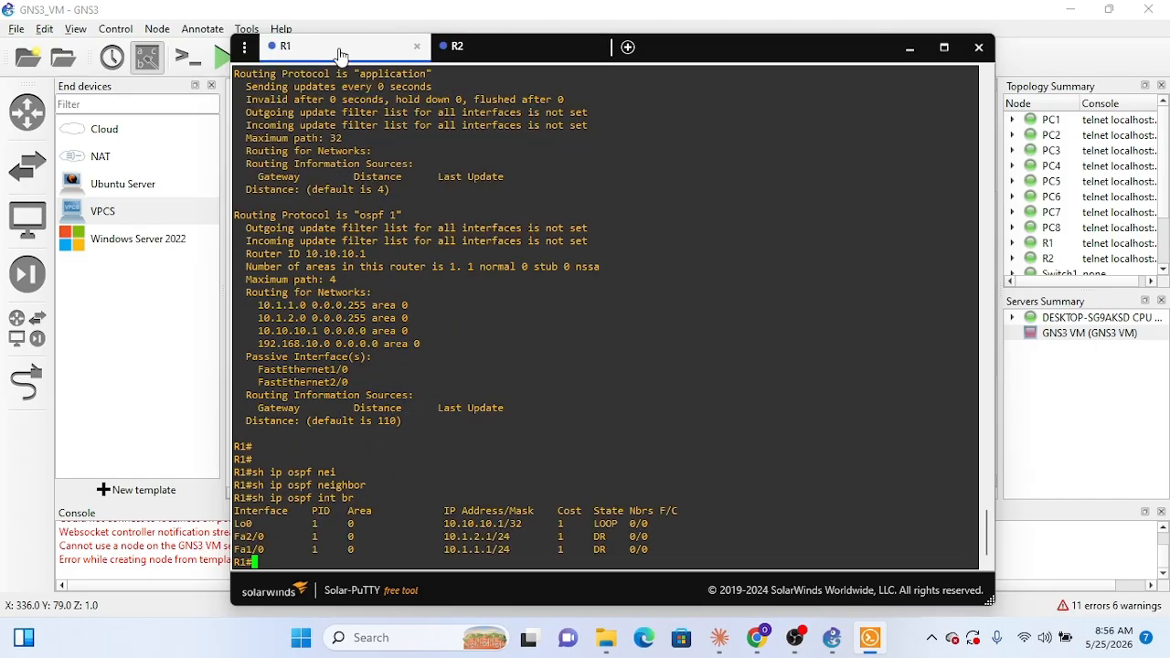
pyautogui.write('sh ip route')
pyautogui.press('Return')
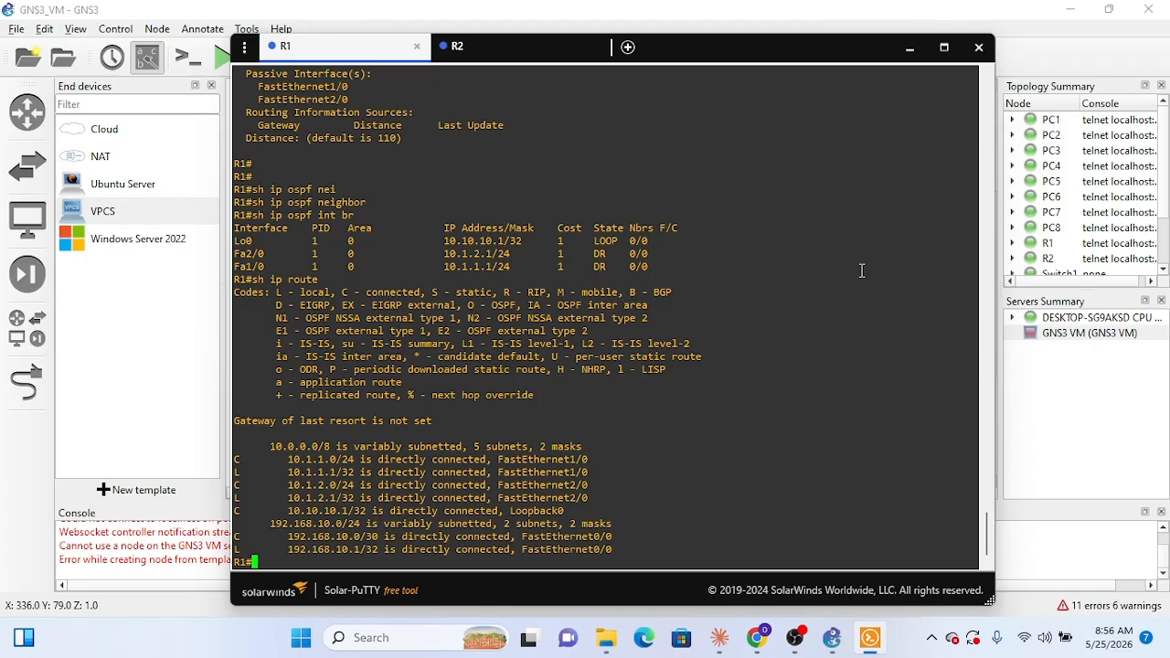
# Step: Go back to the topology, open PC1's console and ping 8.8.8.8 from it
pyautogui.click(909, 46)
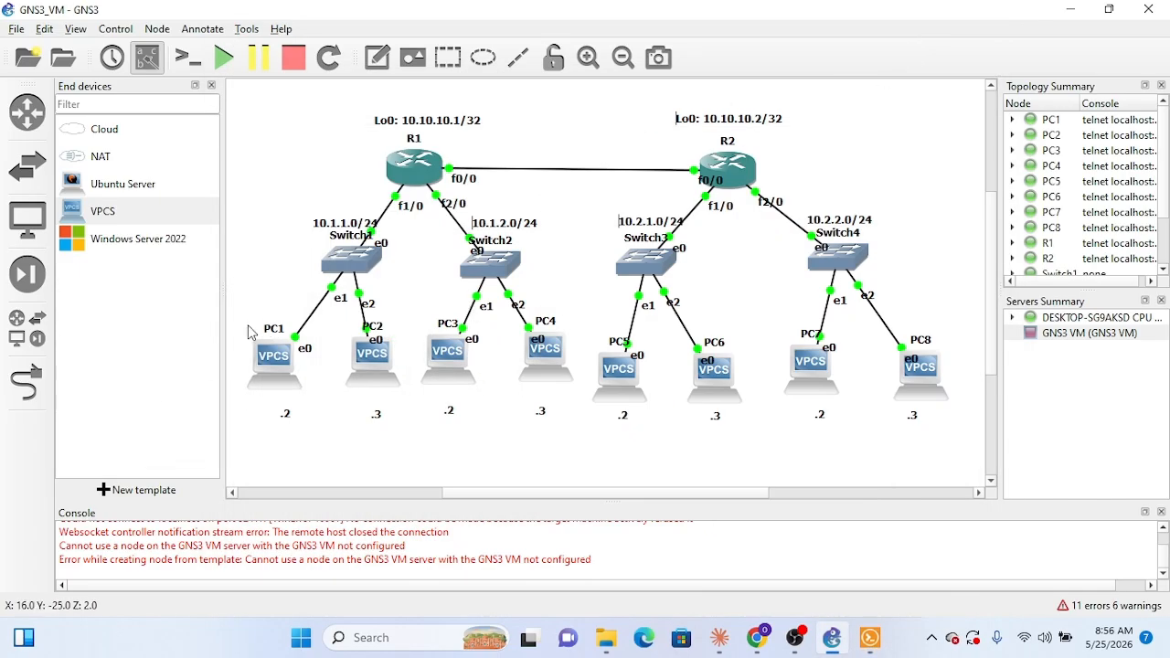
pyautogui.rightClick(276, 365)
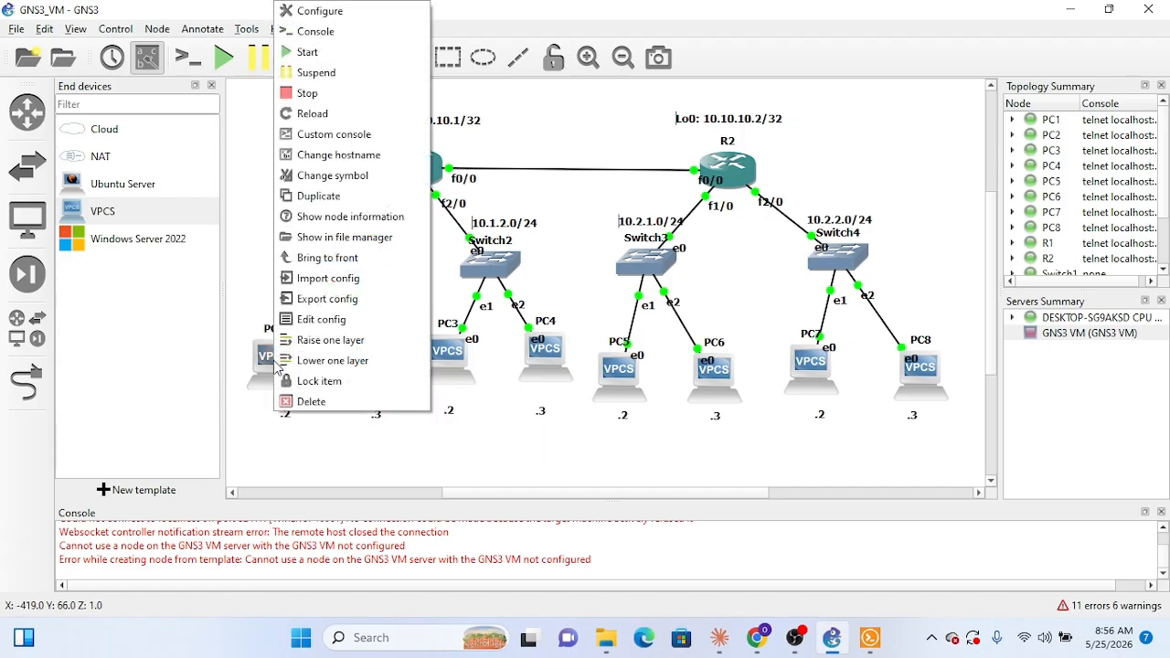
pyautogui.click(304, 32)
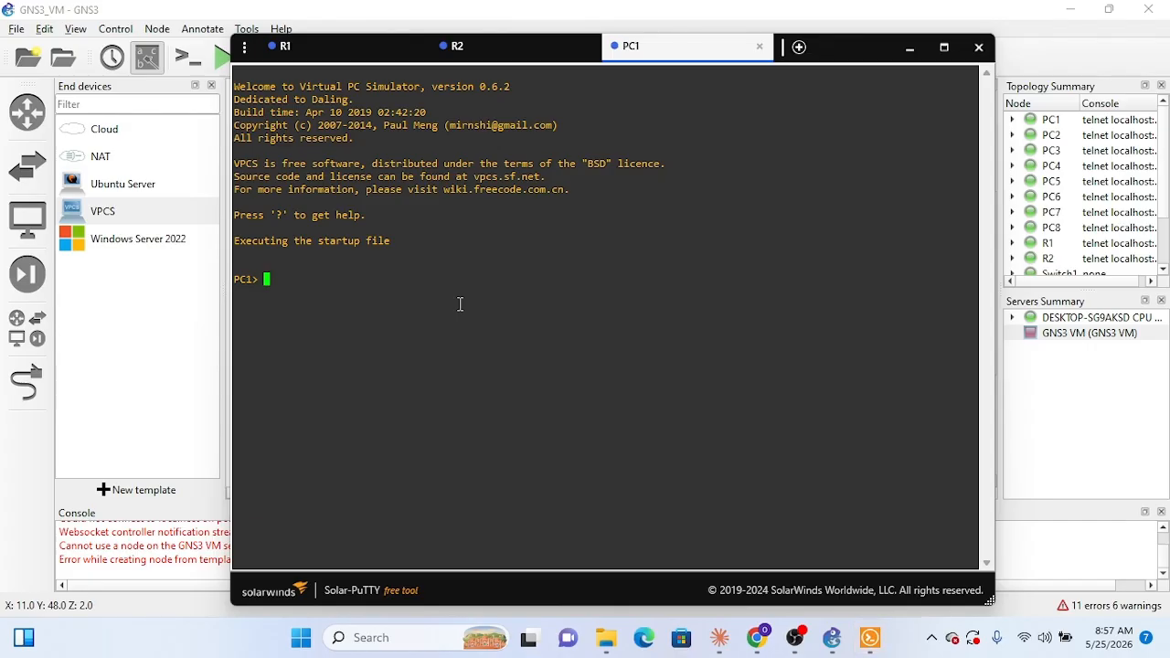
pyautogui.write('ping 8.8.8.8')
pyautogui.press('Return')
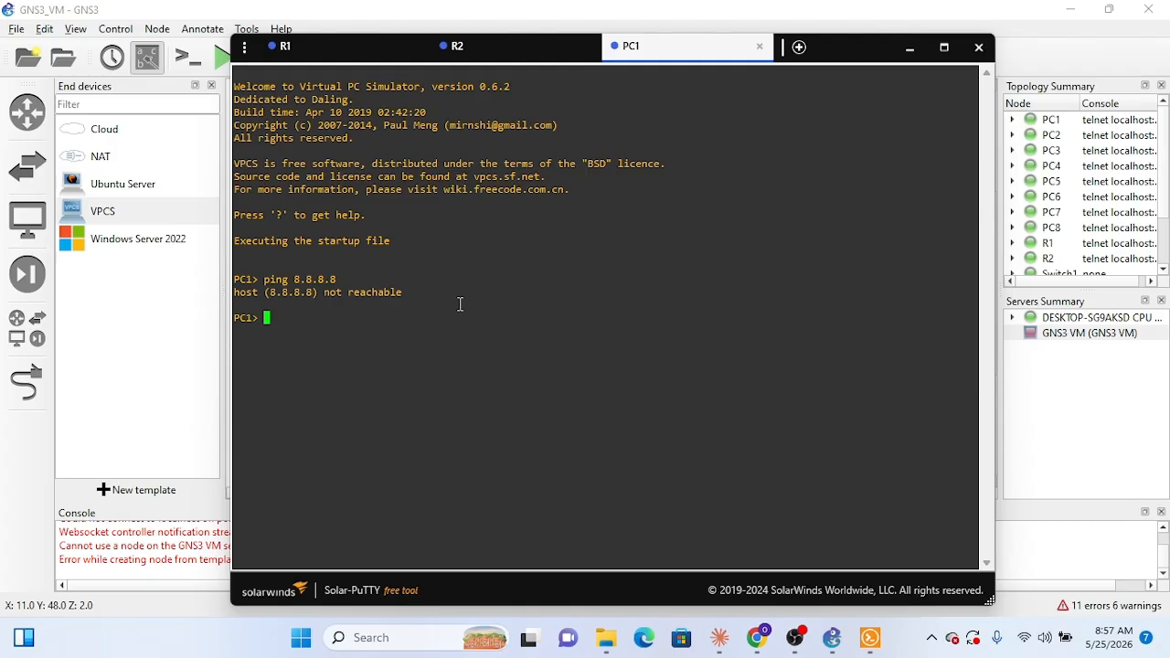
# Step: Try to view PC1's IP settings with the commands ip a, ipconfig and ipconfig -a
pyautogui.write('ip a')
pyautogui.press('Return')
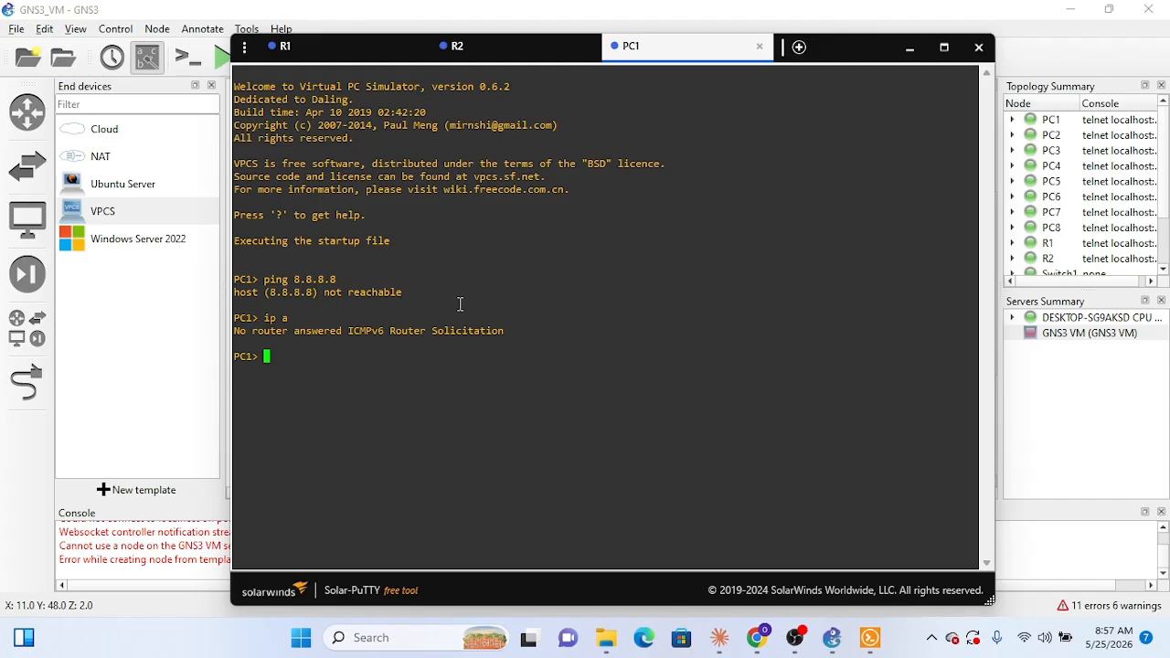
pyautogui.write('ipconfig')
pyautogui.press('Return')
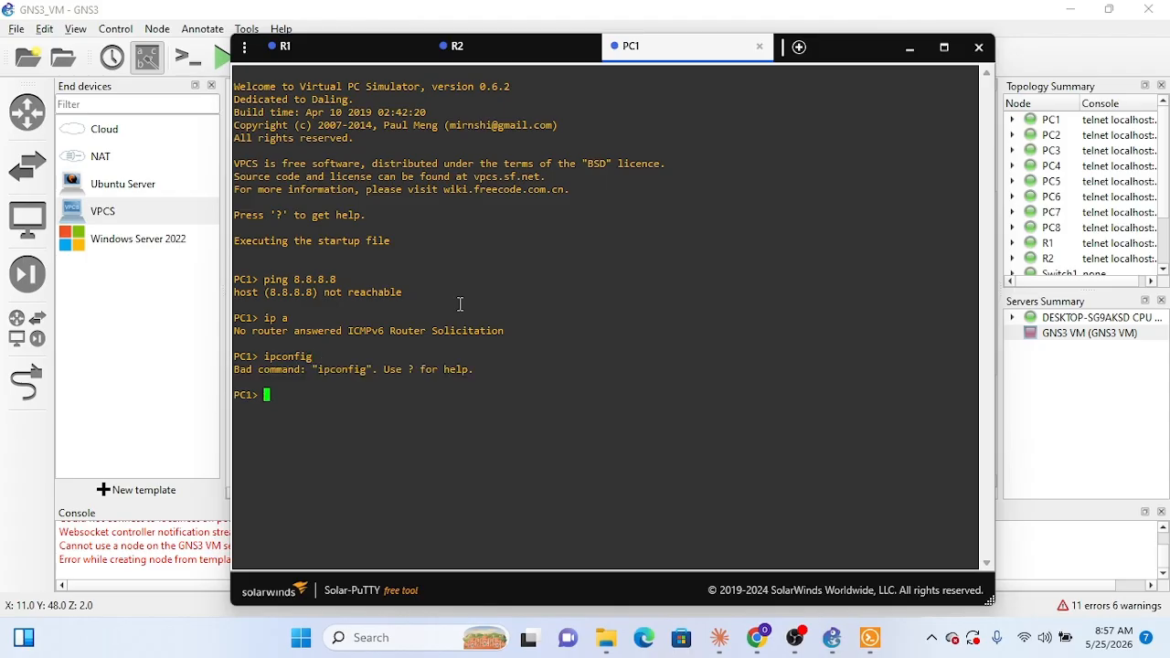
pyautogui.press('Up')
pyautogui.write('-a')
pyautogui.press('Return')
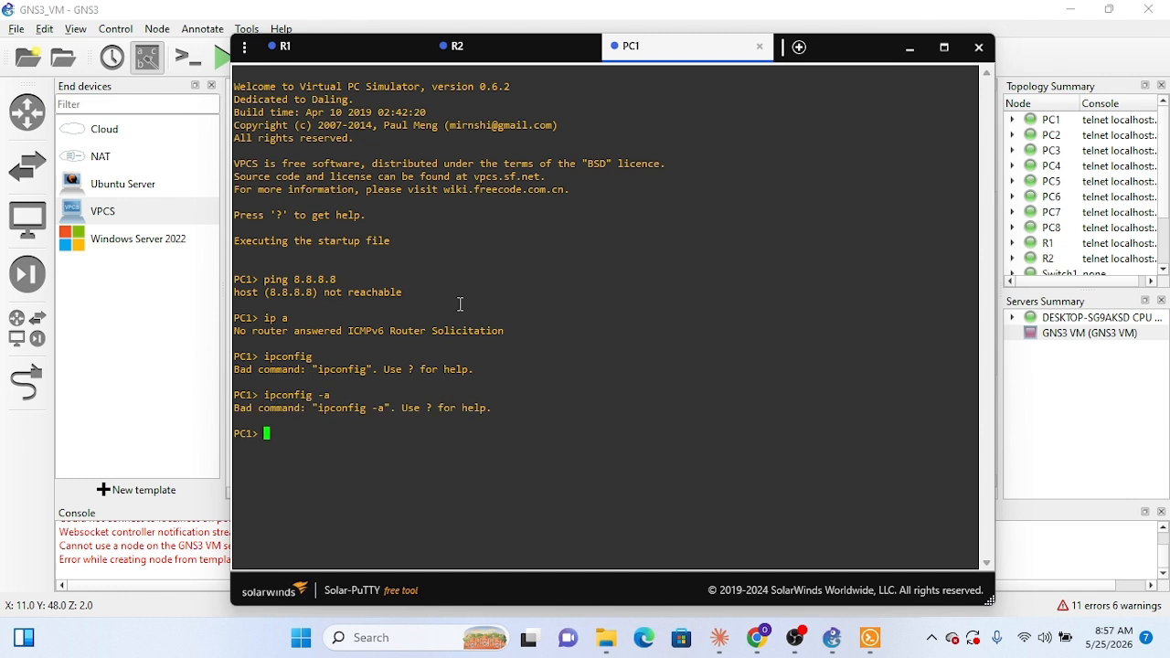
# Step: Try twice to get usage help on PC1 with ipconfig ?
pyautogui.press('Up')
pyautogui.press('BackSpace')
pyautogui.press('BackSpace')
pyautogui.write('?')
pyautogui.press('Return')
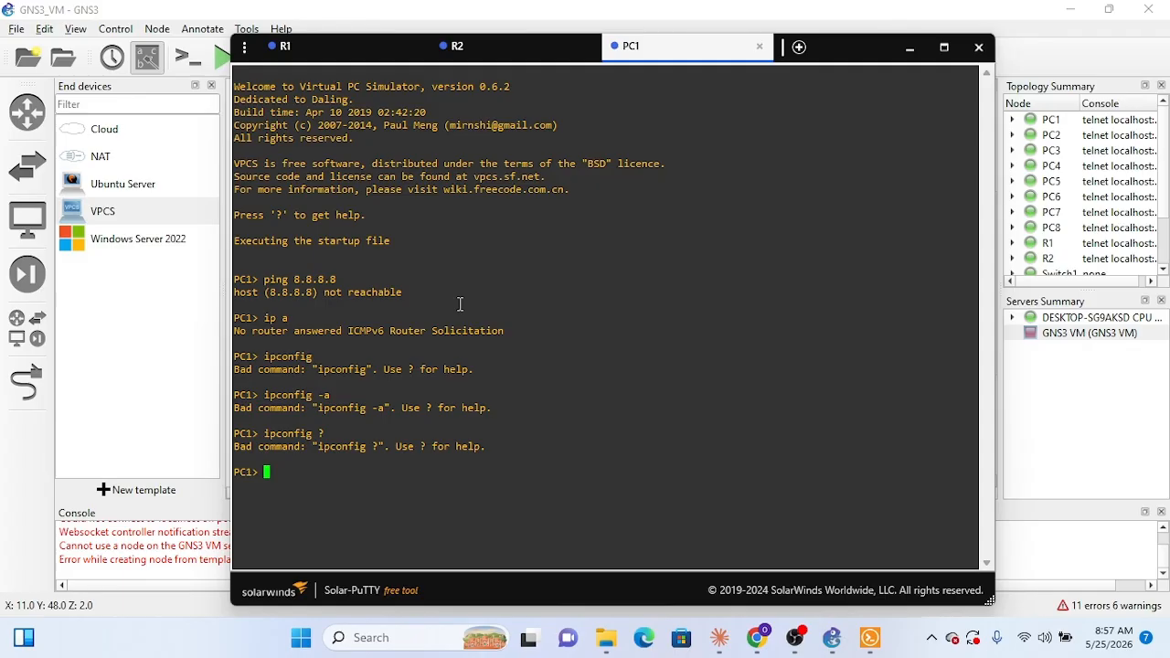
pyautogui.write('?')
pyautogui.press('BackSpace')
pyautogui.write('config ?')
pyautogui.press('Return')
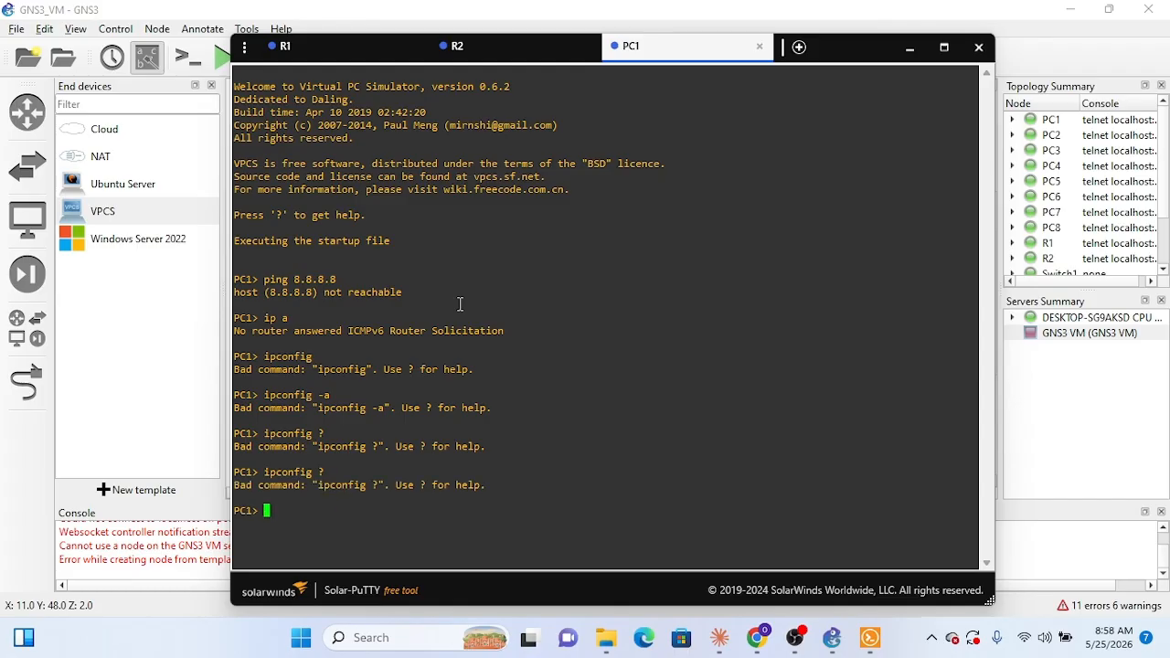
# Step: Display PC1's general help with ? and the IP help with ip ?, and examine the syntax for setting address, mask and gateway
pyautogui.write('?')
pyautogui.press('Return')
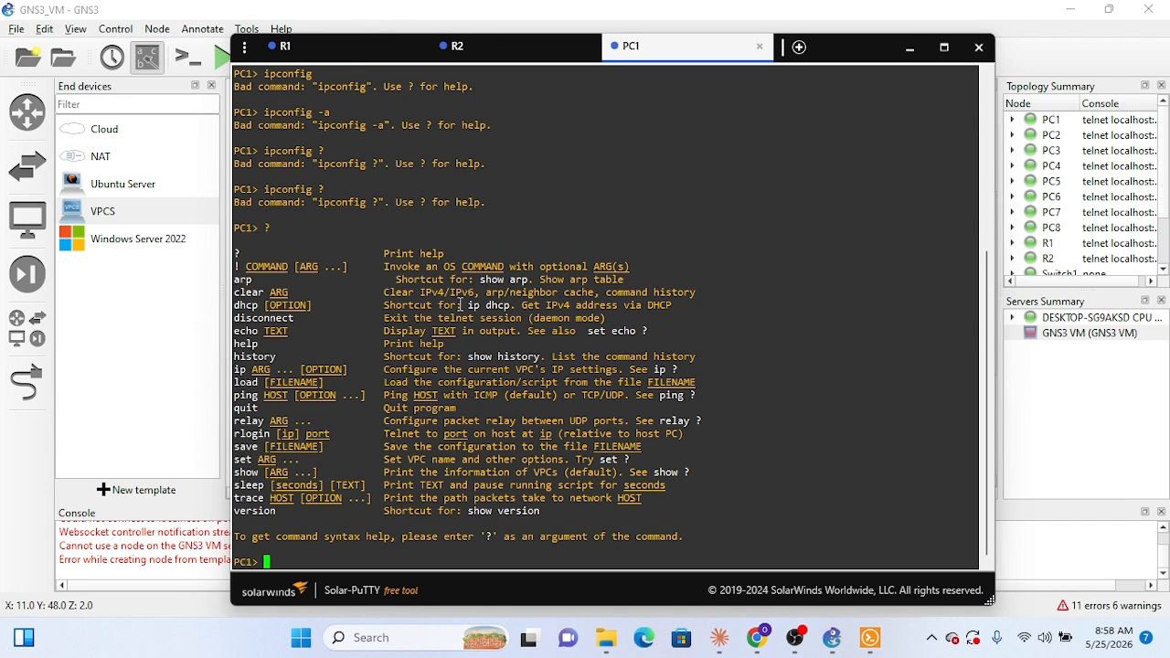
pyautogui.write('ip ?')
pyautogui.press('Return')
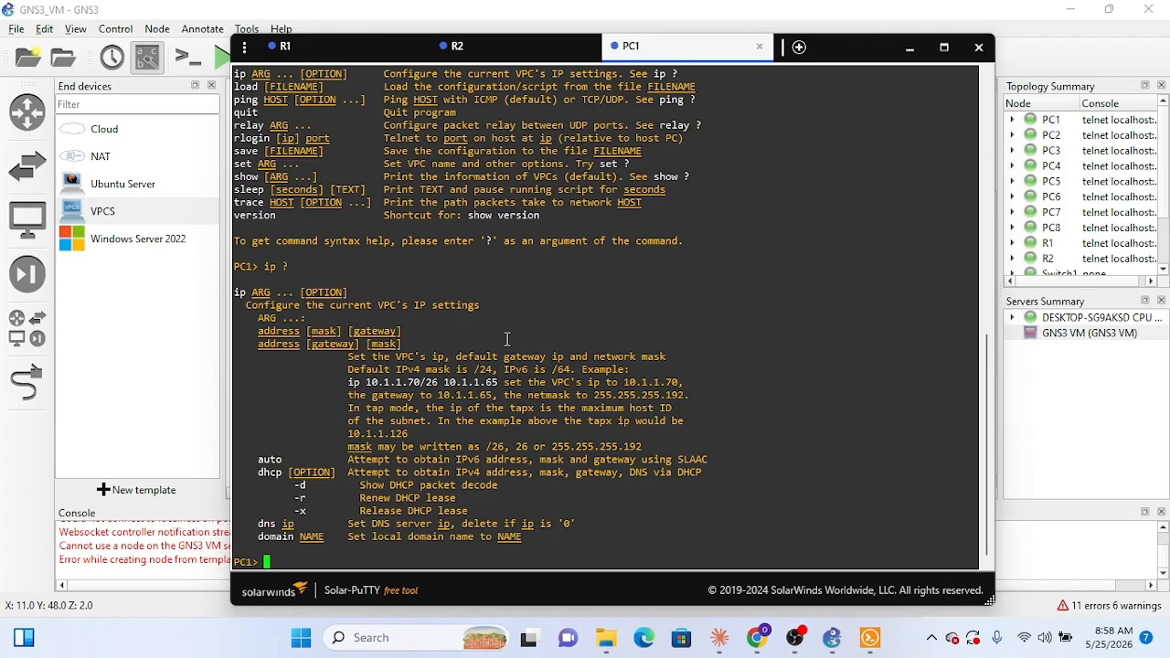
pyautogui.scroll(2, 508, 339)
pyautogui.scroll(-2, 508, 339)
pyautogui.scroll(1, 508, 339)
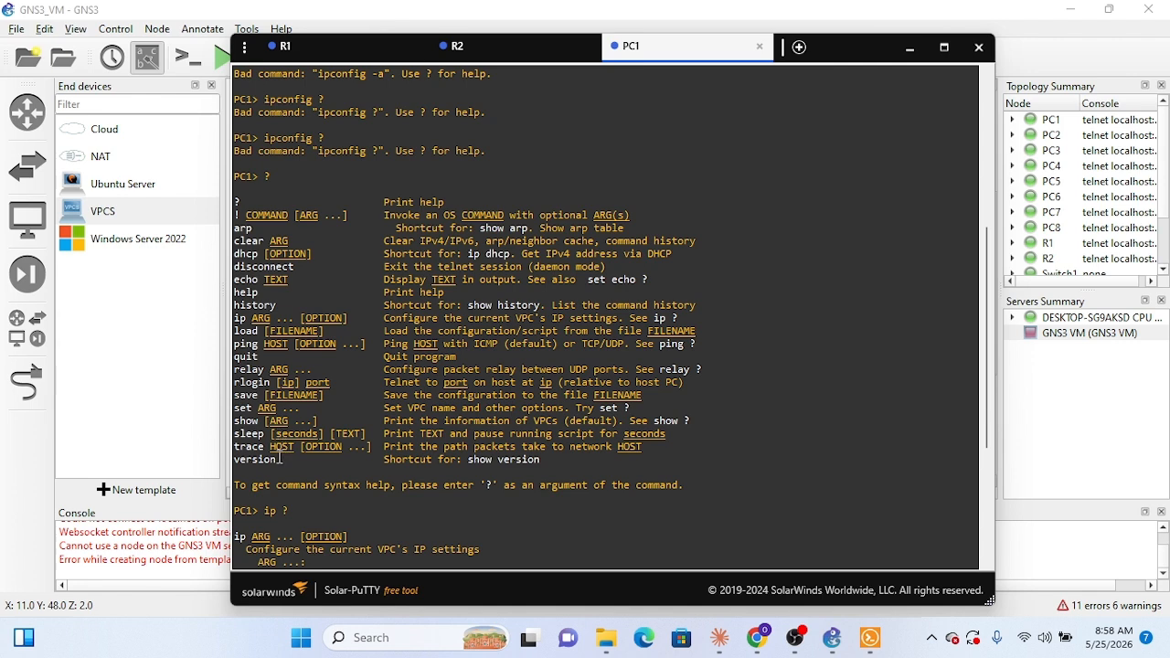
pyautogui.scroll(-5, 281, 452)
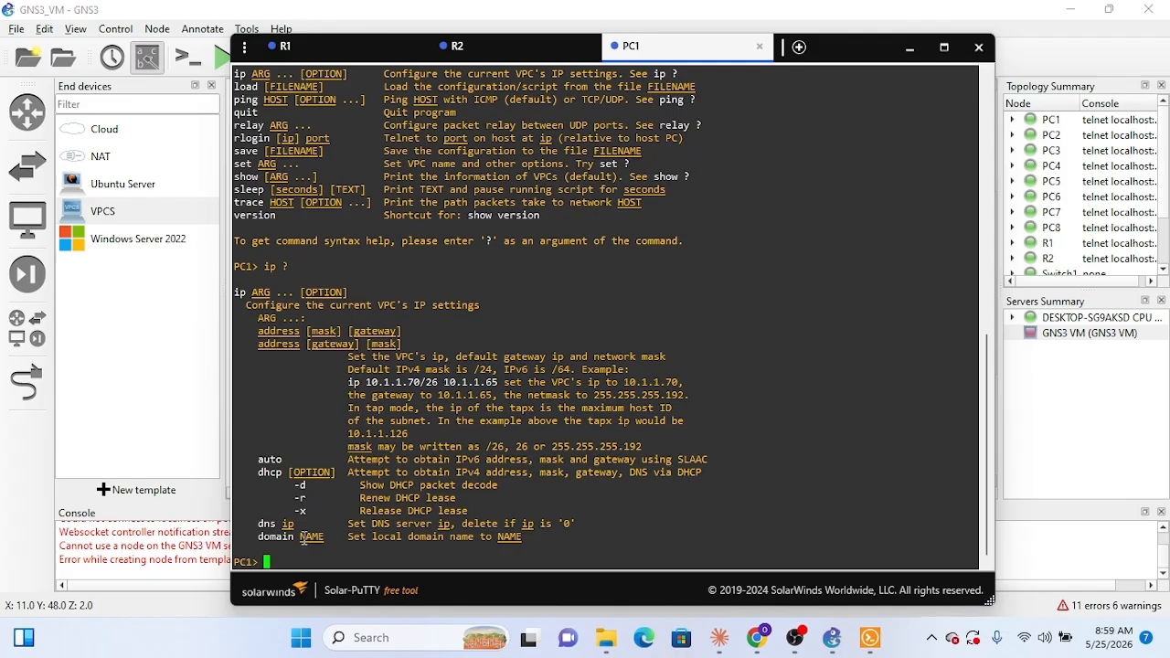
# Step: Display the show command help on PC1 with show ?, and view its current IP settings with show ip
pyautogui.scroll(6, 303, 539)
pyautogui.scroll(-6, 450, 443)
pyautogui.write('show ?')
pyautogui.press('Return')
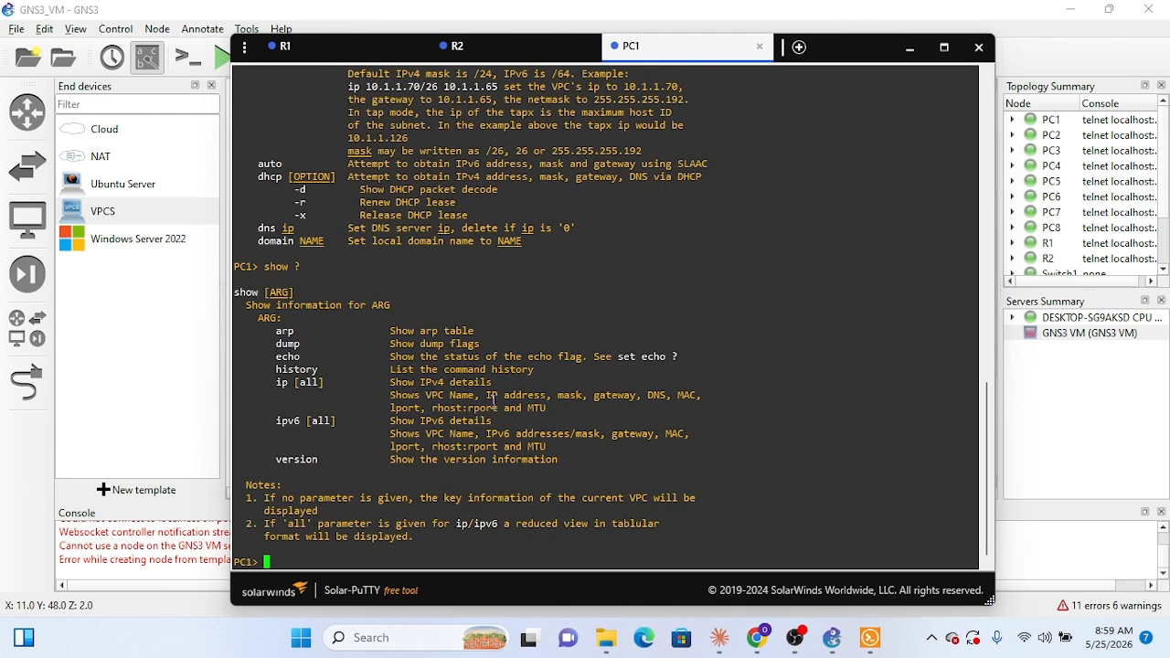
pyautogui.write('show ip')
pyautogui.press('Return')
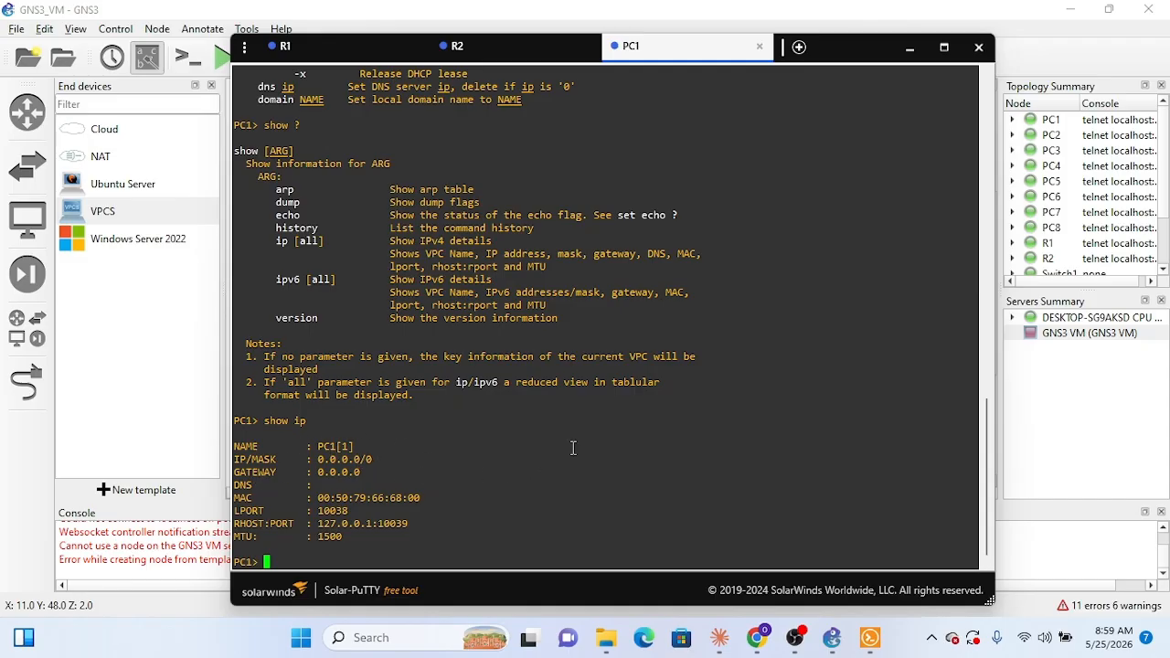
# Step: Try to assign PC1 its address from the topology with ip address 10.1.1.2 255.255.255.0
pyautogui.write('ip addr')
pyautogui.press('BackSpace')
pyautogui.write('ess')
pyautogui.click(114, 313)
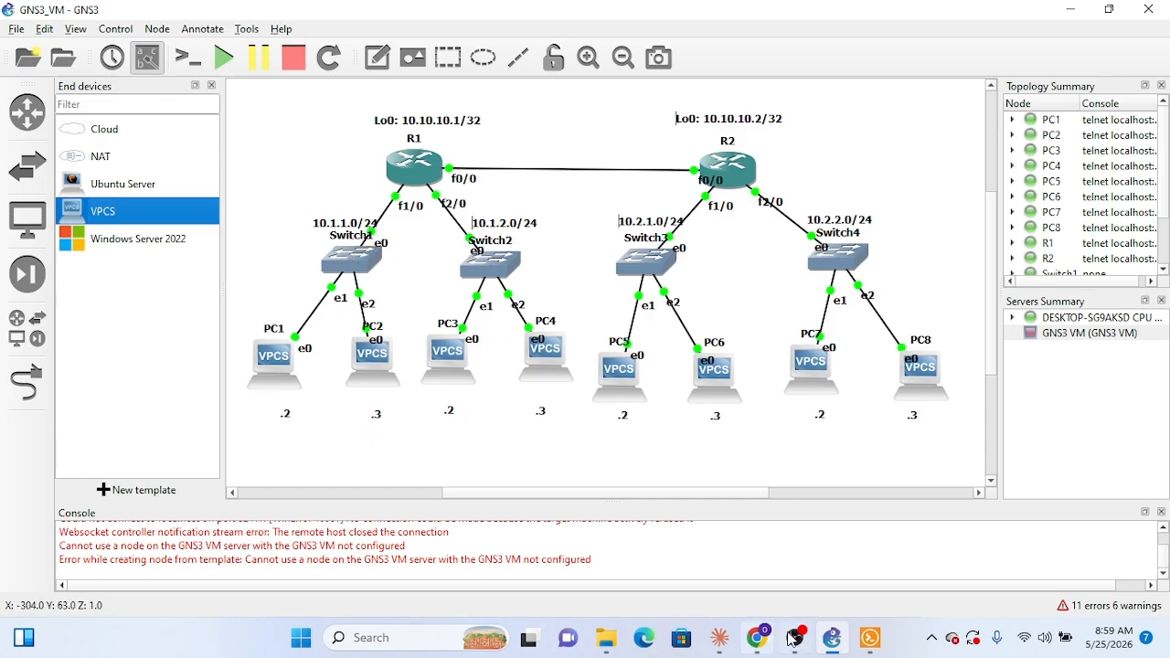
pyautogui.click(870, 640)
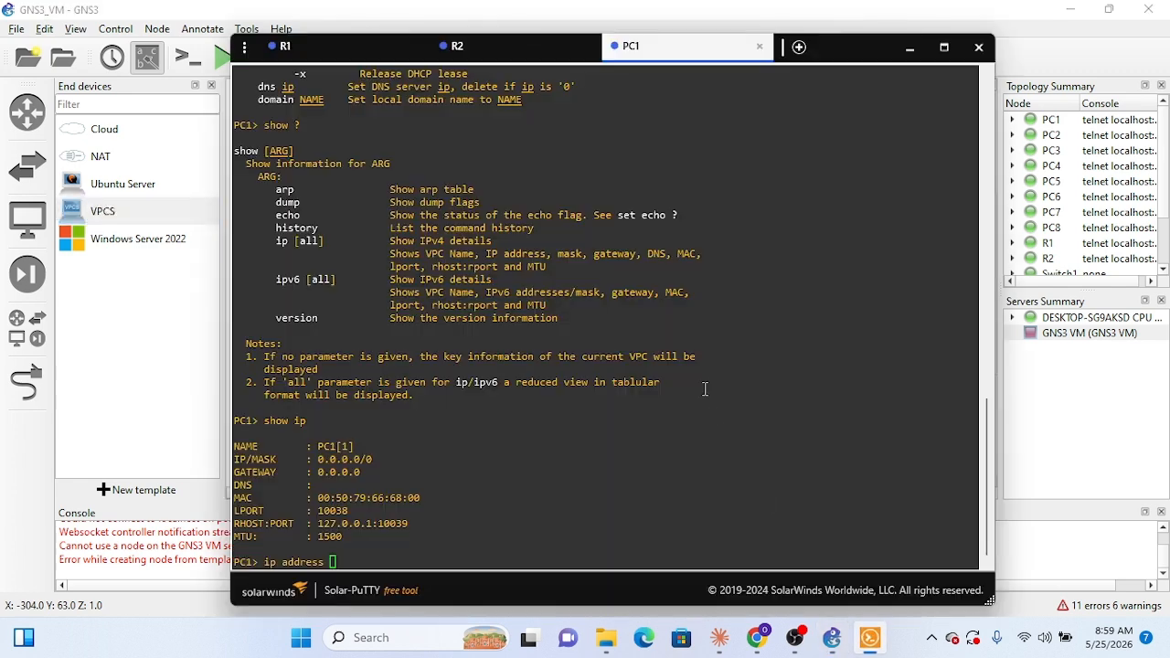
pyautogui.write('10.')
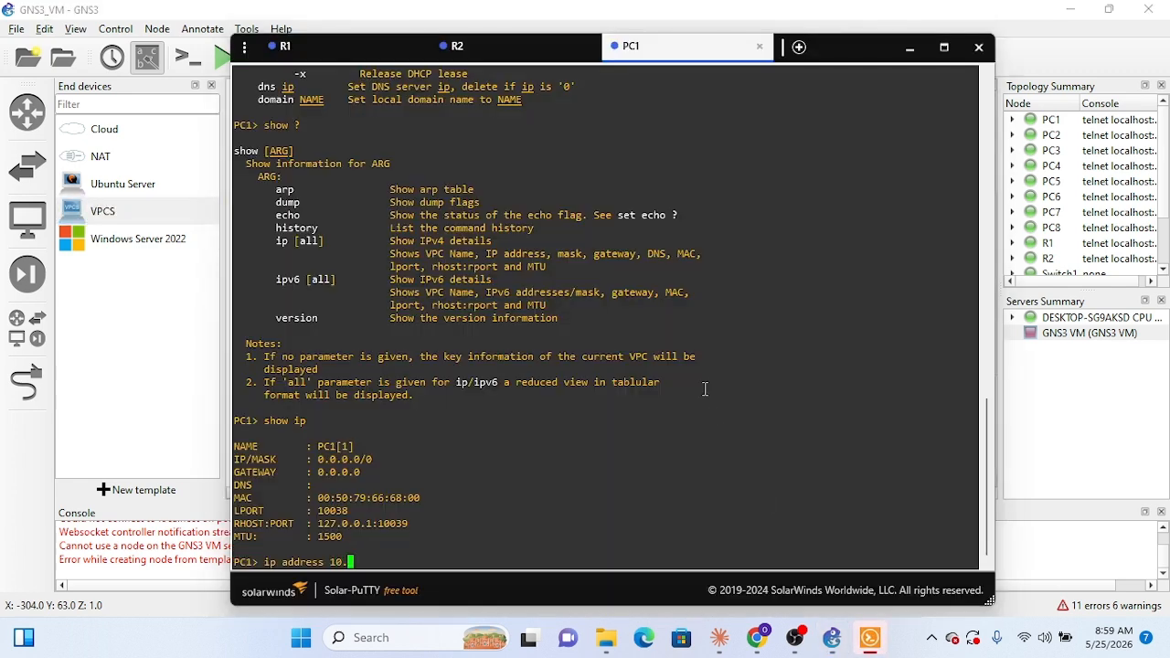
pyautogui.write('1.1.2 ')
pyautogui.write('255,25')
pyautogui.write('5,')
pyautogui.press('BackSpace')
pyautogui.press('BackSpace')
pyautogui.press('BackSpace')
pyautogui.press('BackSpace')
pyautogui.press('BackSpace')
pyautogui.press('BackSpace')
pyautogui.write('5.255.255.0')
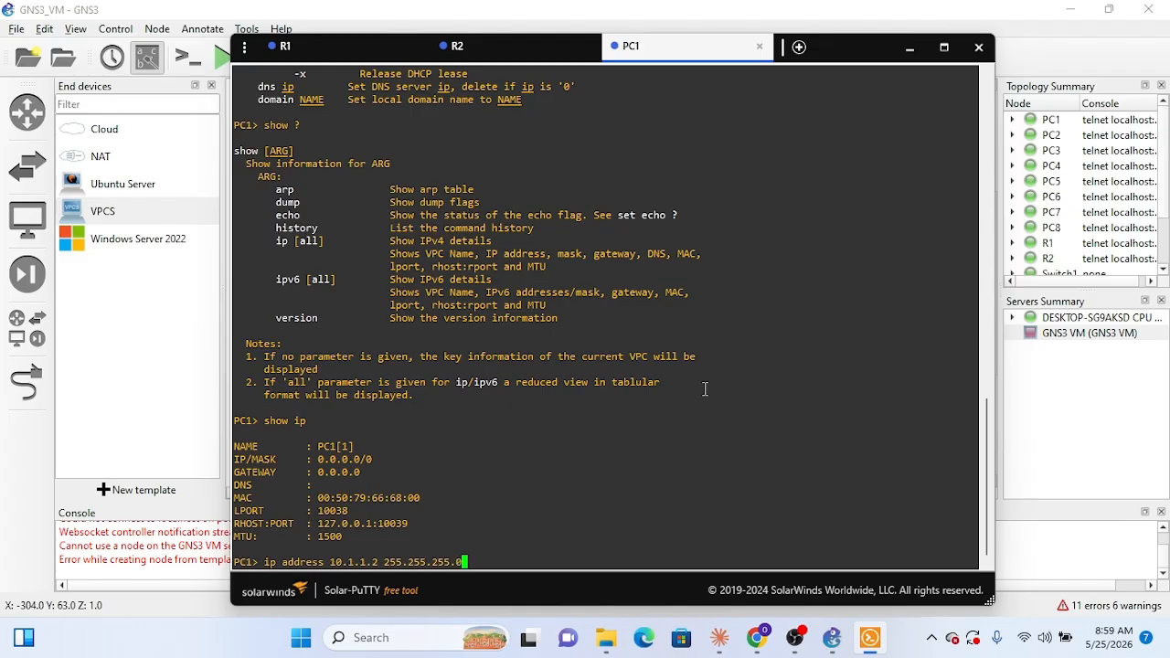
pyautogui.press('Return')
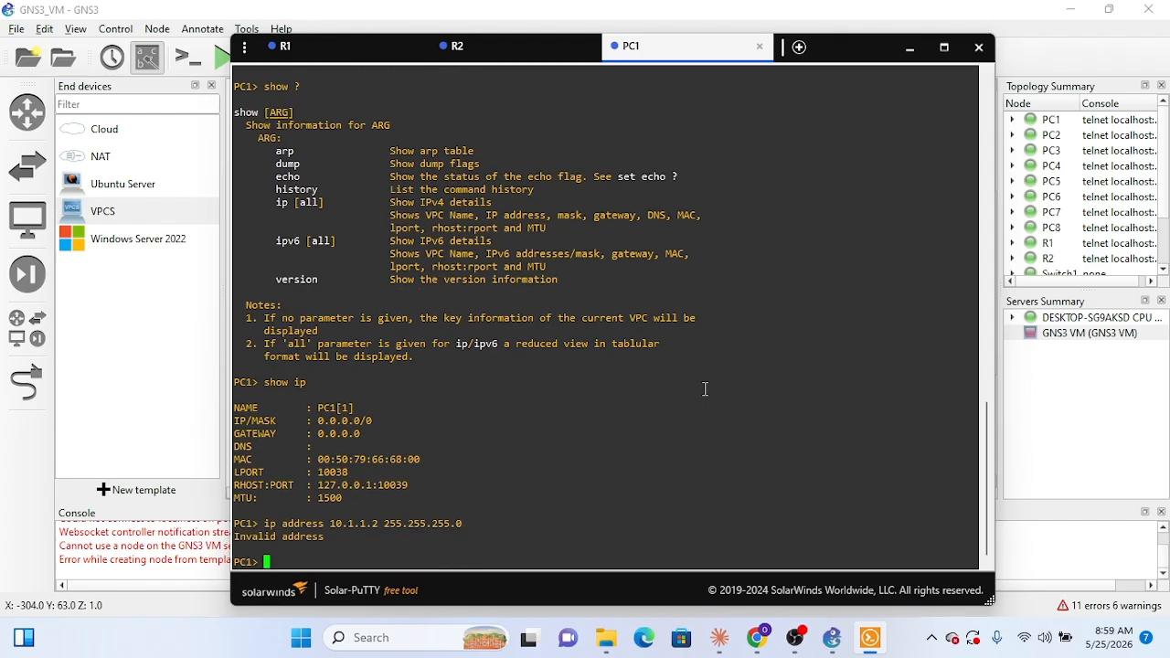
# Step: Consult the VPC IP commands in Claude and try ip address 10.1.1.2 255.255.255.0 10.1.1.1 on PC1
pyautogui.press('Up')
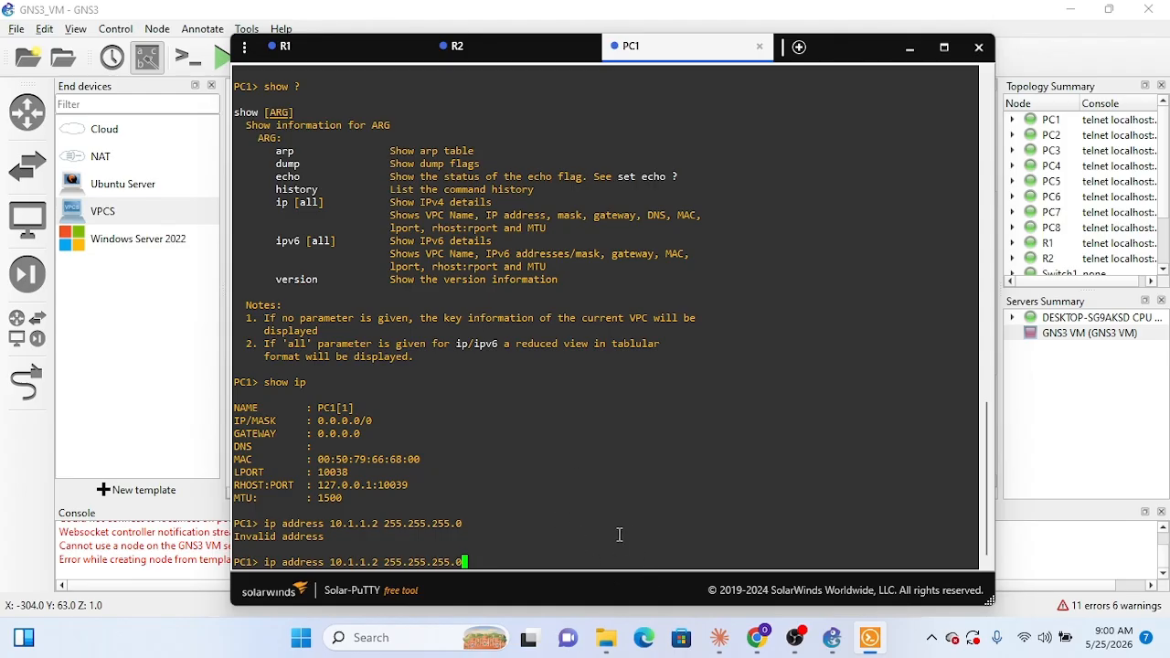
pyautogui.click(720, 637)
pyautogui.scroll(-6, 647, 348)
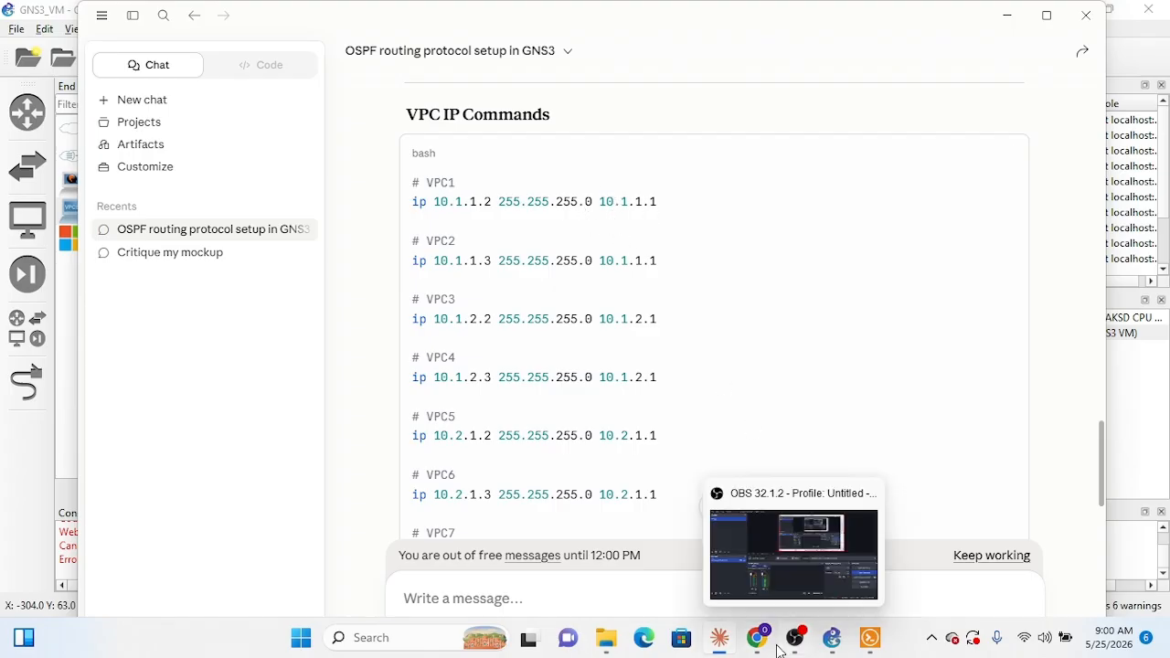
pyautogui.moveTo(869, 646)
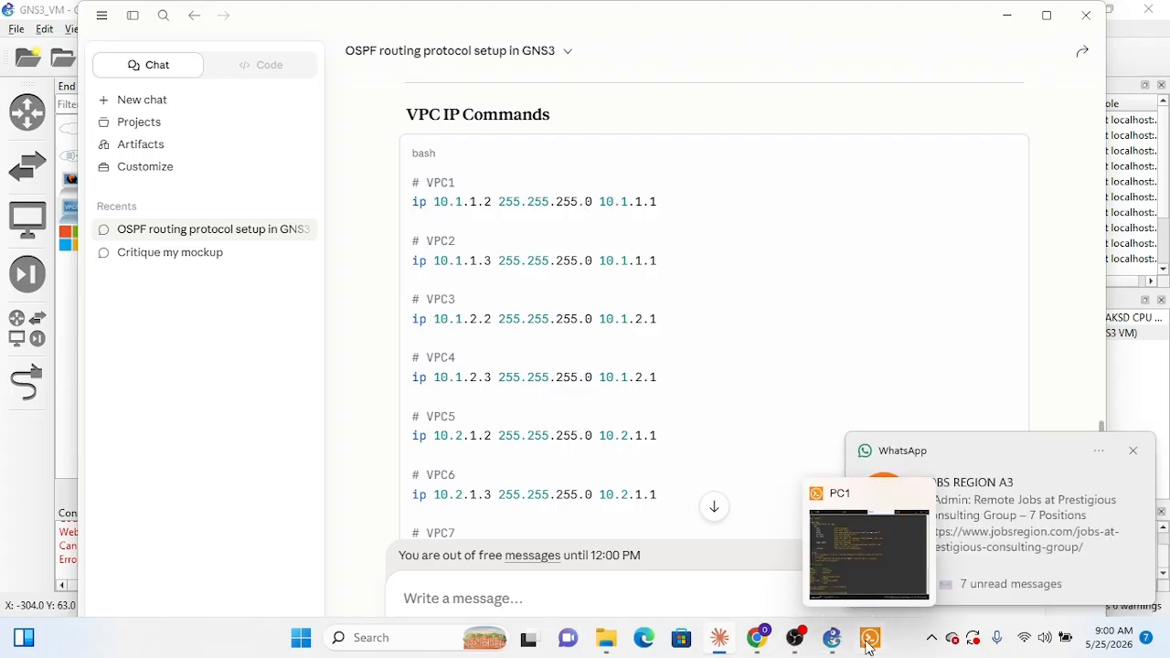
pyautogui.click(869, 548)
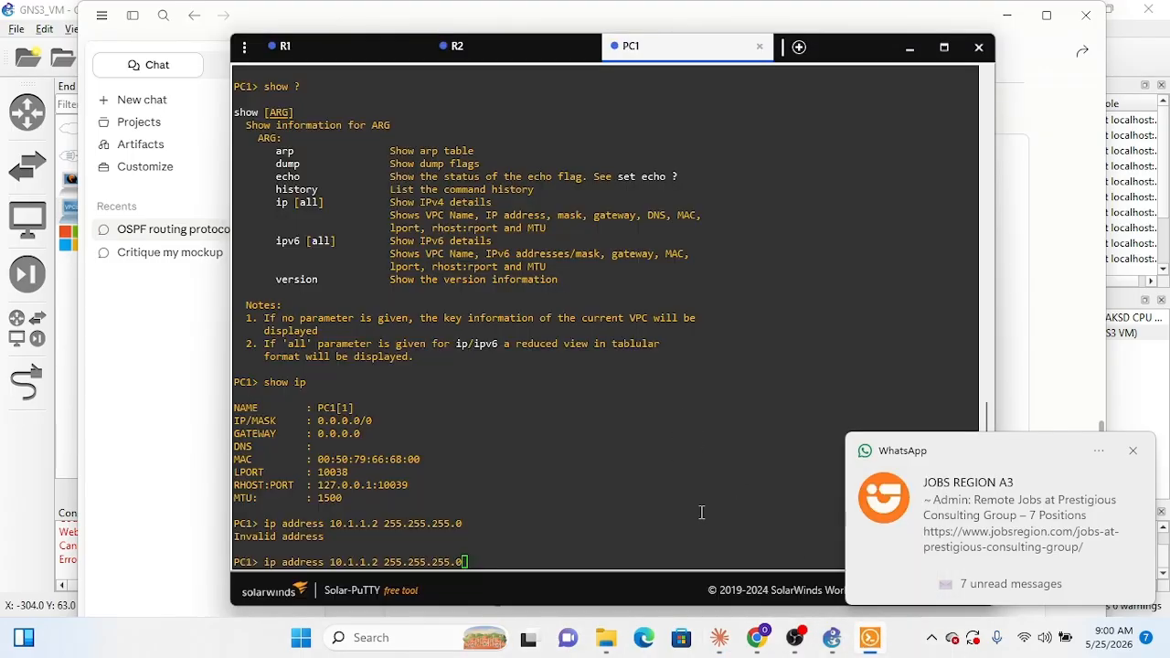
pyautogui.write('10.1.1')
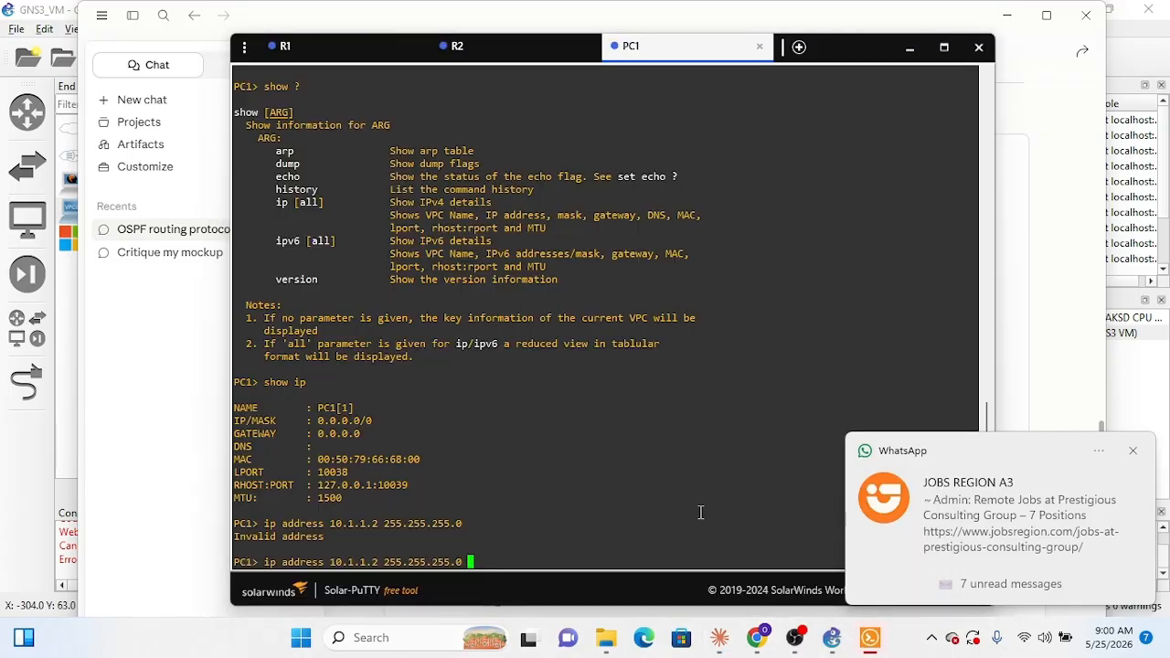
pyautogui.write('.1')
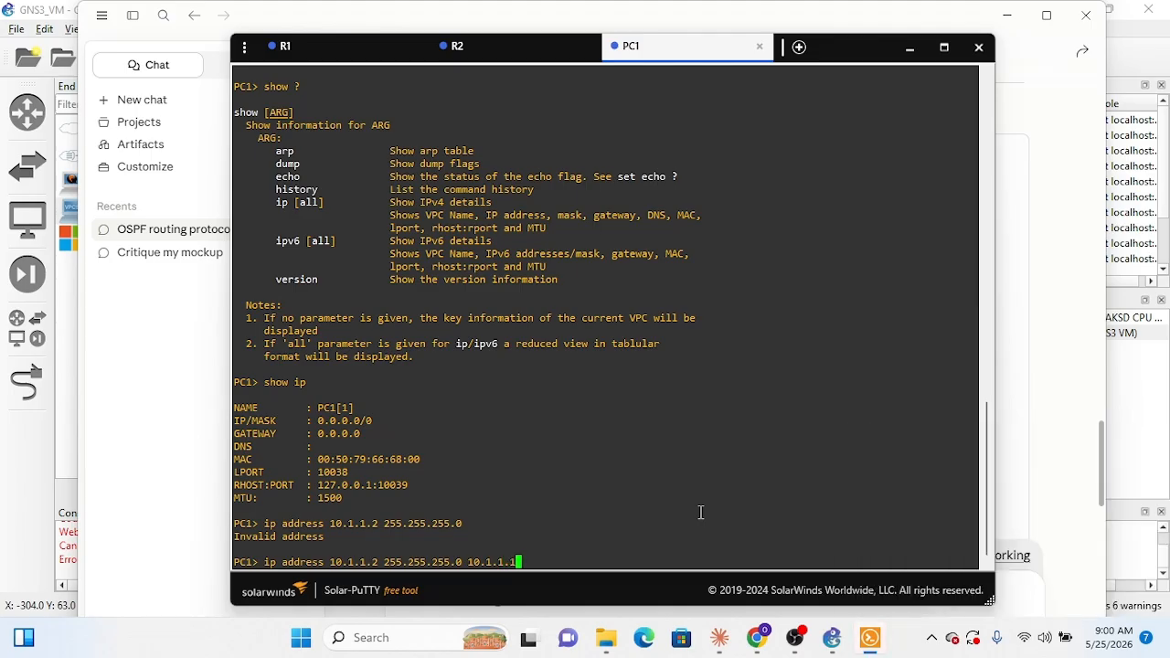
pyautogui.press('Return')
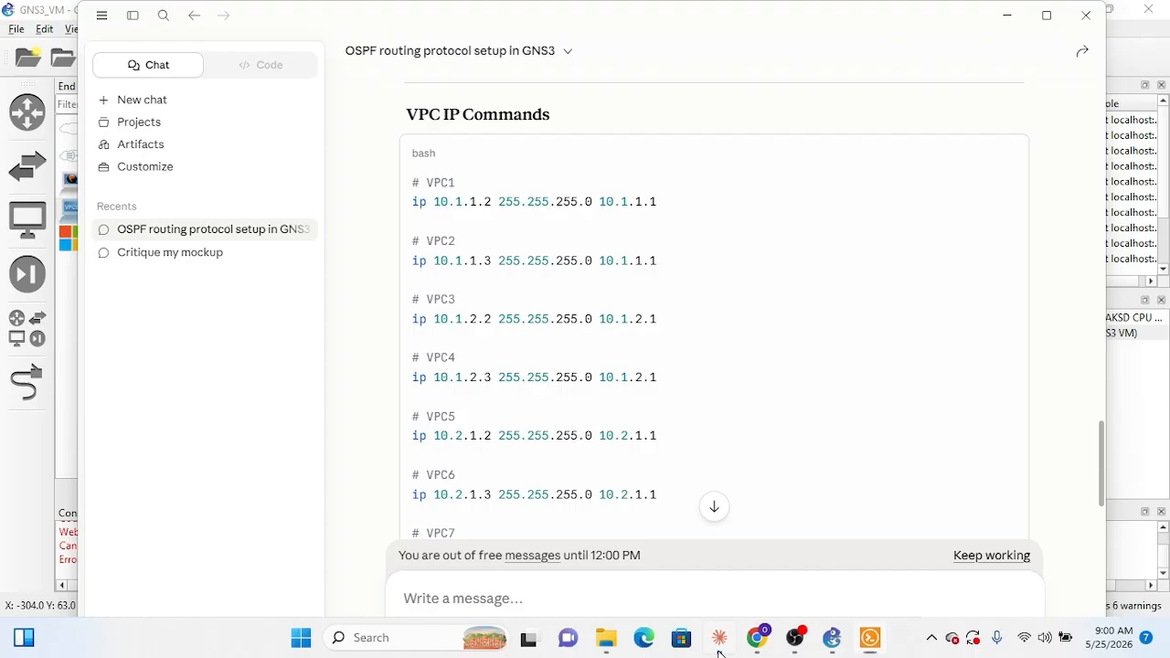
# Step: Set PC1's address, mask and gateway with the command ip 10.1.1.2 255.255.255.0 10.1.1.1
pyautogui.click(720, 650)
pyautogui.click(720, 650)
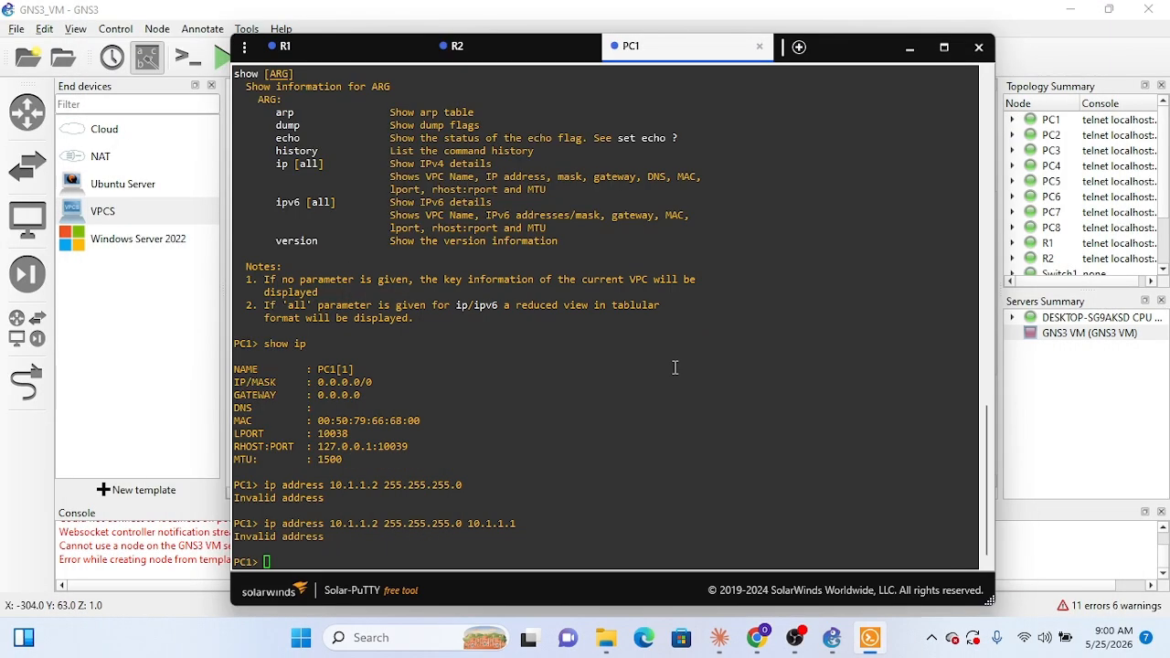
pyautogui.click(666, 411)
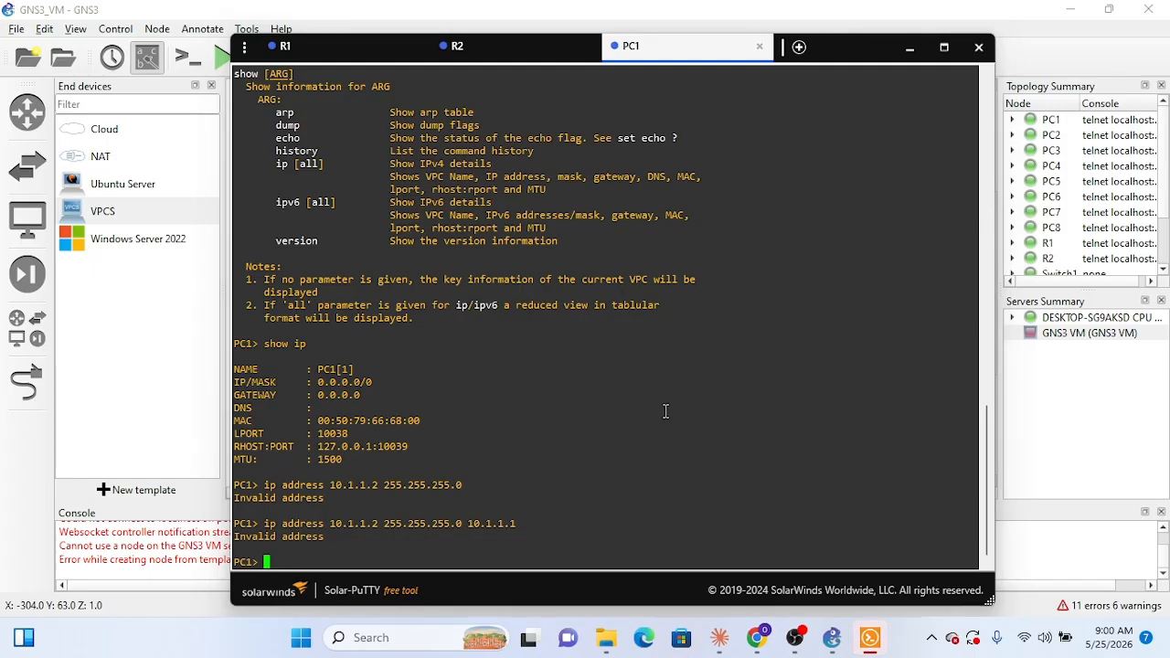
pyautogui.press('Up')
pyautogui.press('Left')
pyautogui.press('Left')
pyautogui.press('Left')
pyautogui.press('Left')
pyautogui.press('Left')
pyautogui.press('Left')
pyautogui.press('Left')
pyautogui.press('Left')
pyautogui.press('Left')
pyautogui.press('Left')
pyautogui.press('Left')
pyautogui.press('Left')
pyautogui.press('Left')
pyautogui.press('Left')
pyautogui.press('Left')
pyautogui.press('Left')
pyautogui.press('Left')
pyautogui.press('Left')
pyautogui.press('Left')
pyautogui.press('Left')
pyautogui.press('Left')
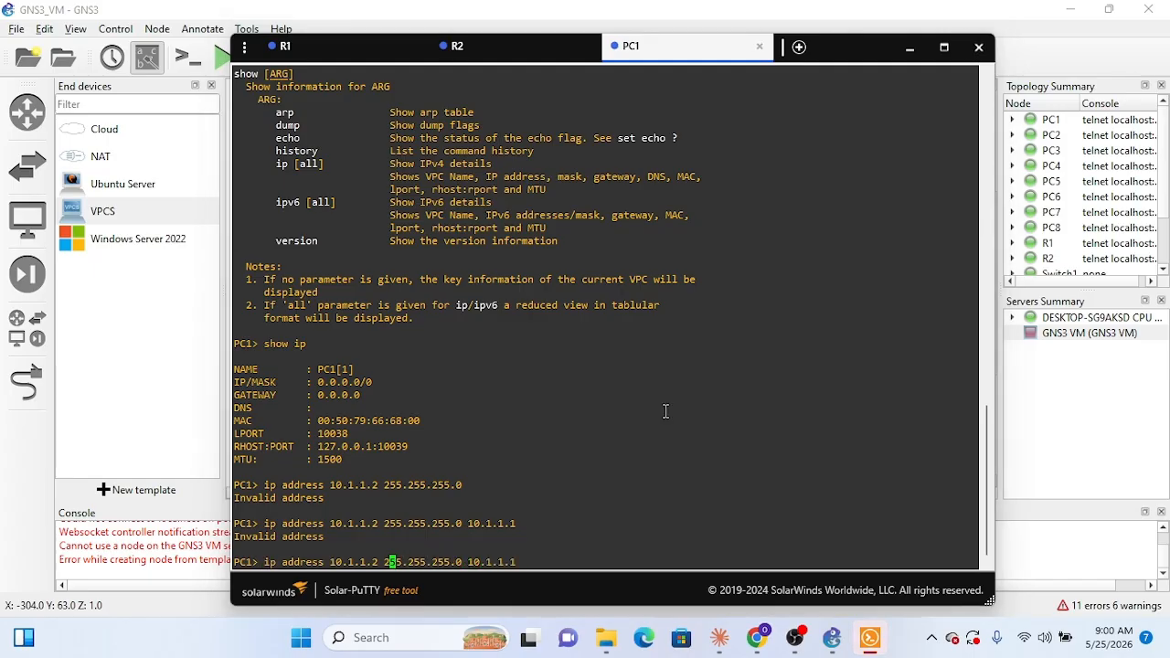
pyautogui.press('BackSpace')
pyautogui.press('BackSpace')
pyautogui.press('BackSpace')
pyautogui.press('BackSpace')
pyautogui.press('BackSpace')
pyautogui.press('BackSpace')
pyautogui.press('BackSpace')
pyautogui.press('BackSpace')
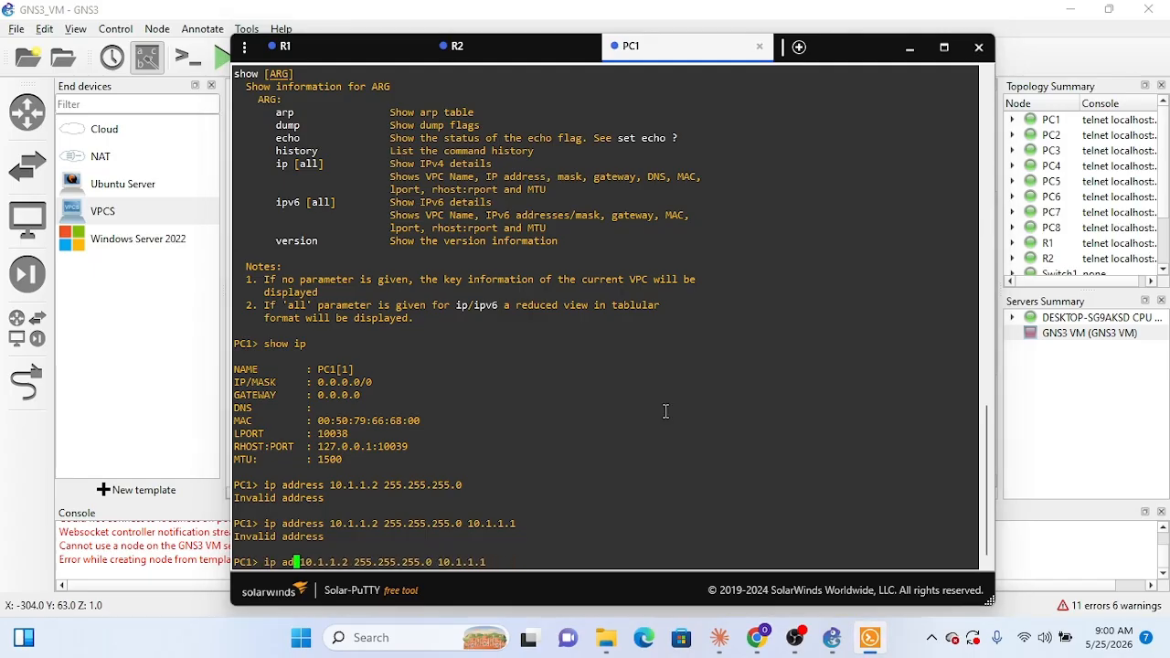
pyautogui.press('Return')
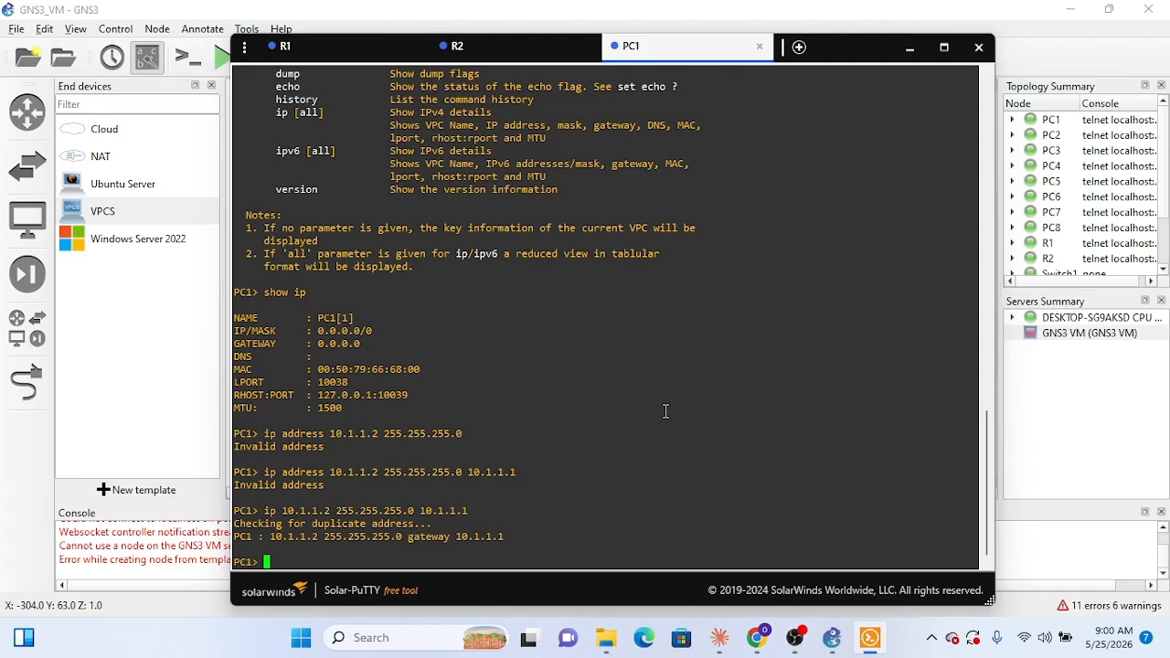
# Step: Check PC1's IP settings with show ip, close its console and return to the topology
pyautogui.press('Up')
pyautogui.press('Up')
pyautogui.press('Up')
pyautogui.press('Up')
pyautogui.press('Return')
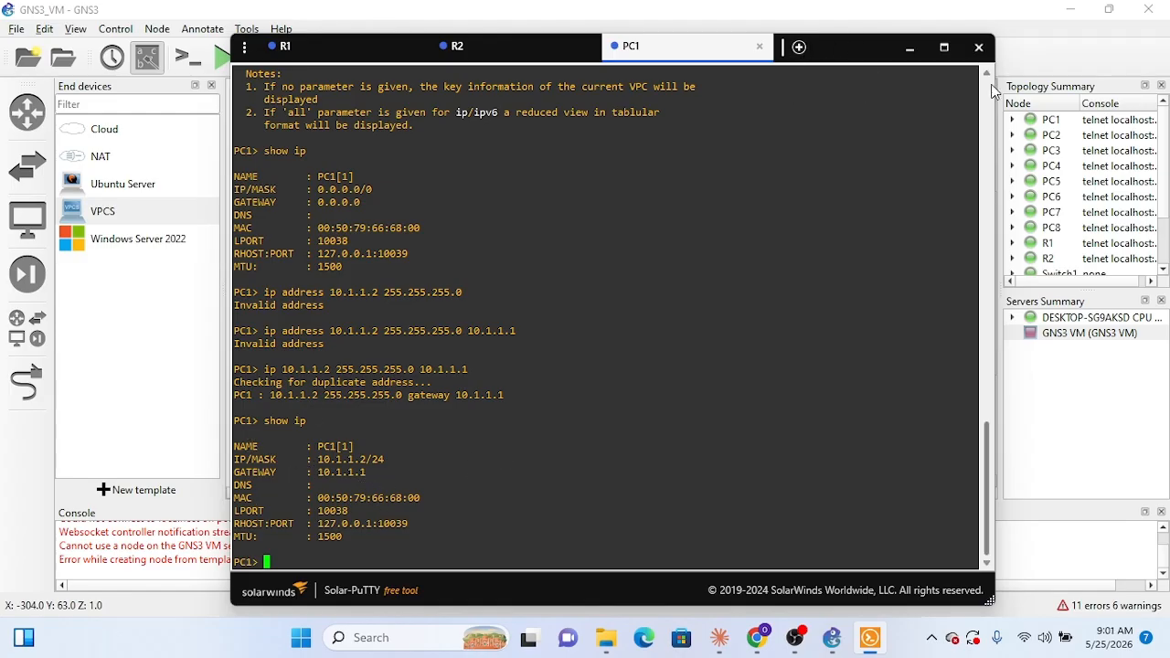
pyautogui.click(761, 48)
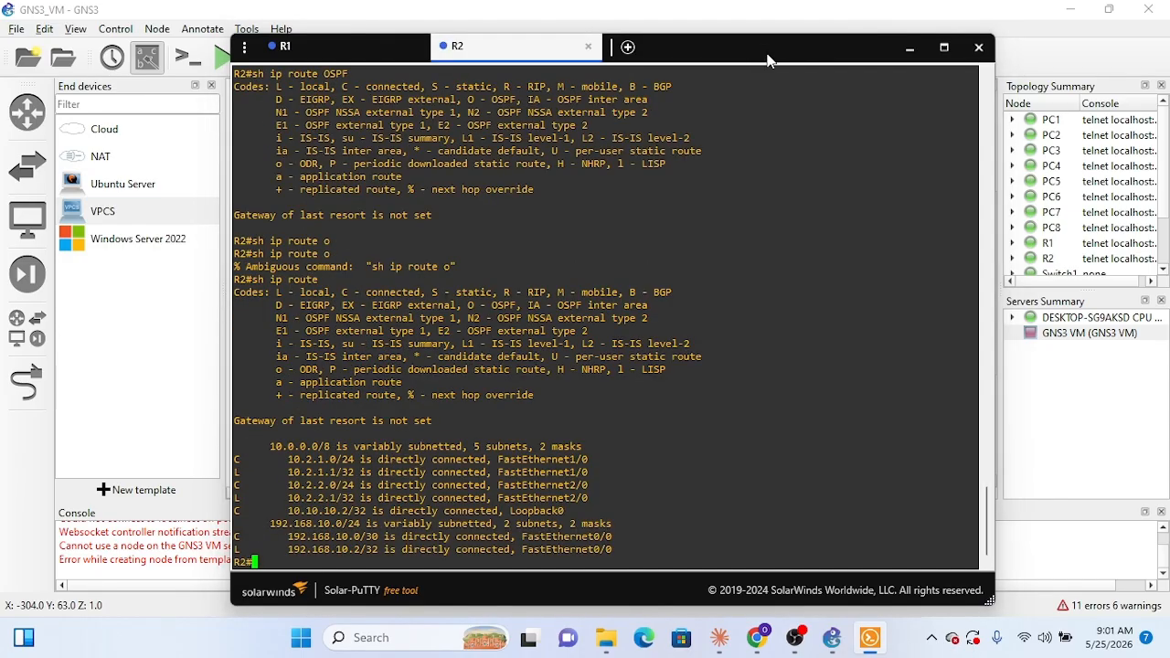
pyautogui.click(912, 49)
# Step: Open PC2's console and display its current IP settings with show ip
pyautogui.rightClick(363, 375)
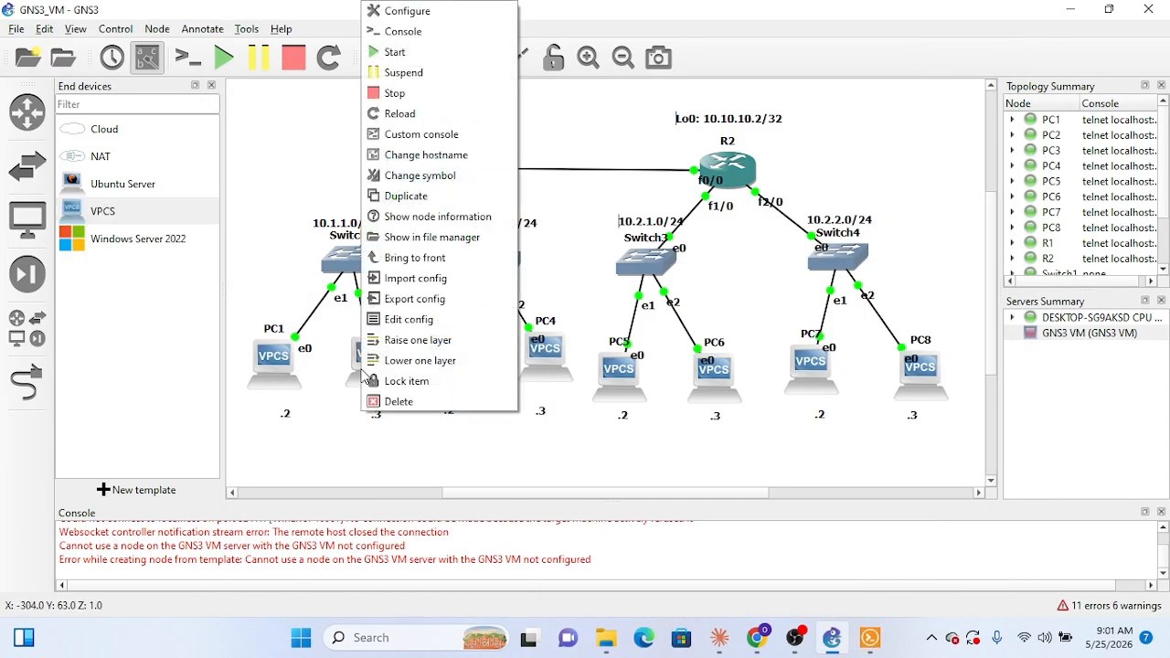
pyautogui.click(429, 37)
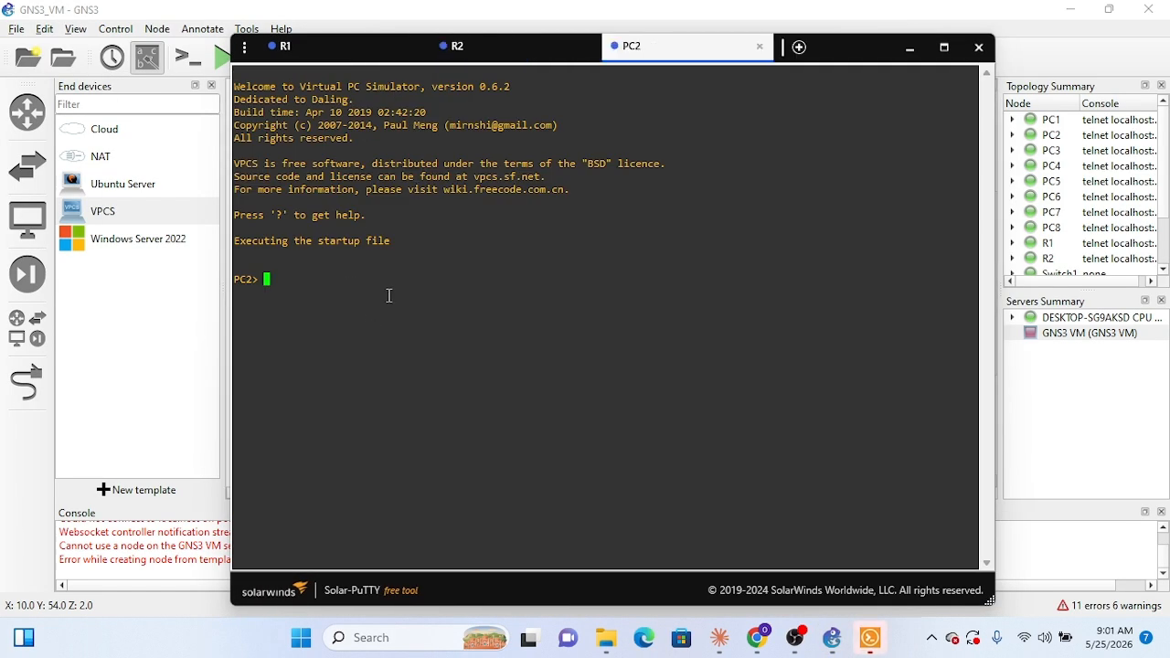
pyautogui.write('show ip')
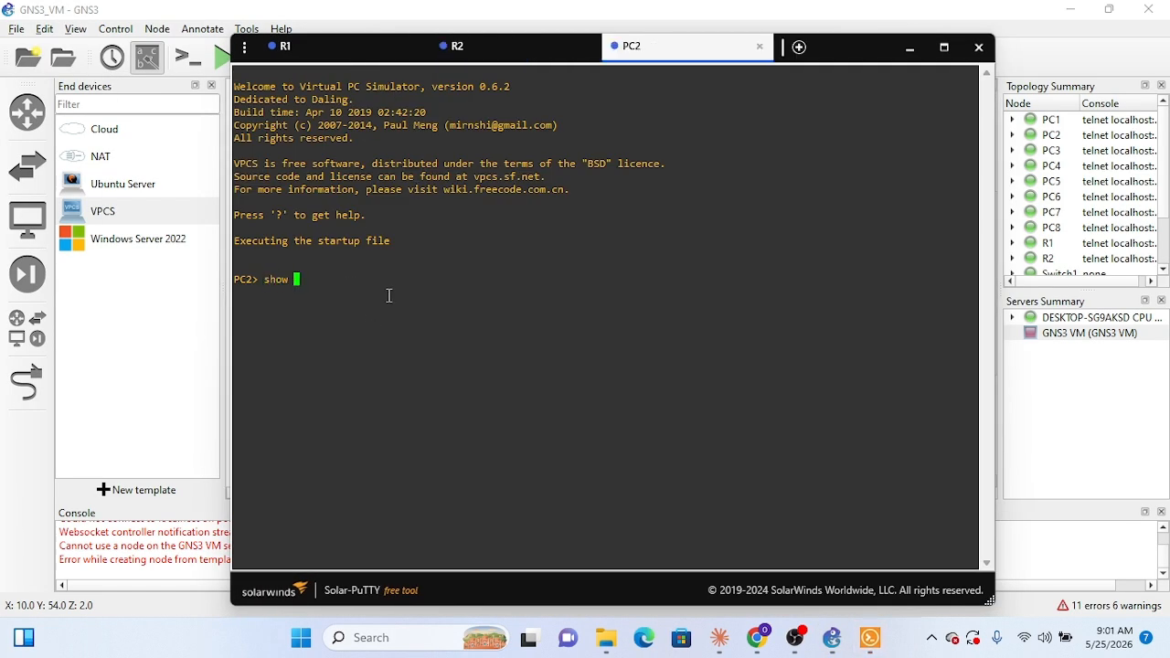
pyautogui.press('Return')
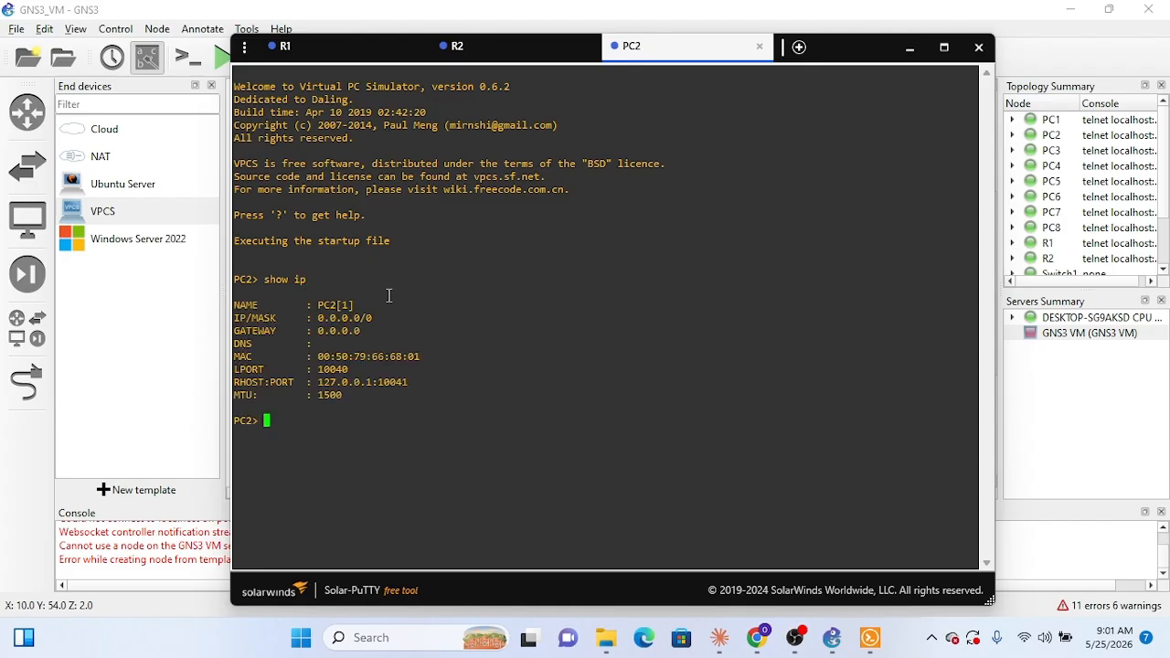
# Step: Set PC2's address, mask and gateway with the command ip 10.1.1.3 255.255.255.0 10.1.1.1
pyautogui.write('ip 10.1.1.3 255.255.255')
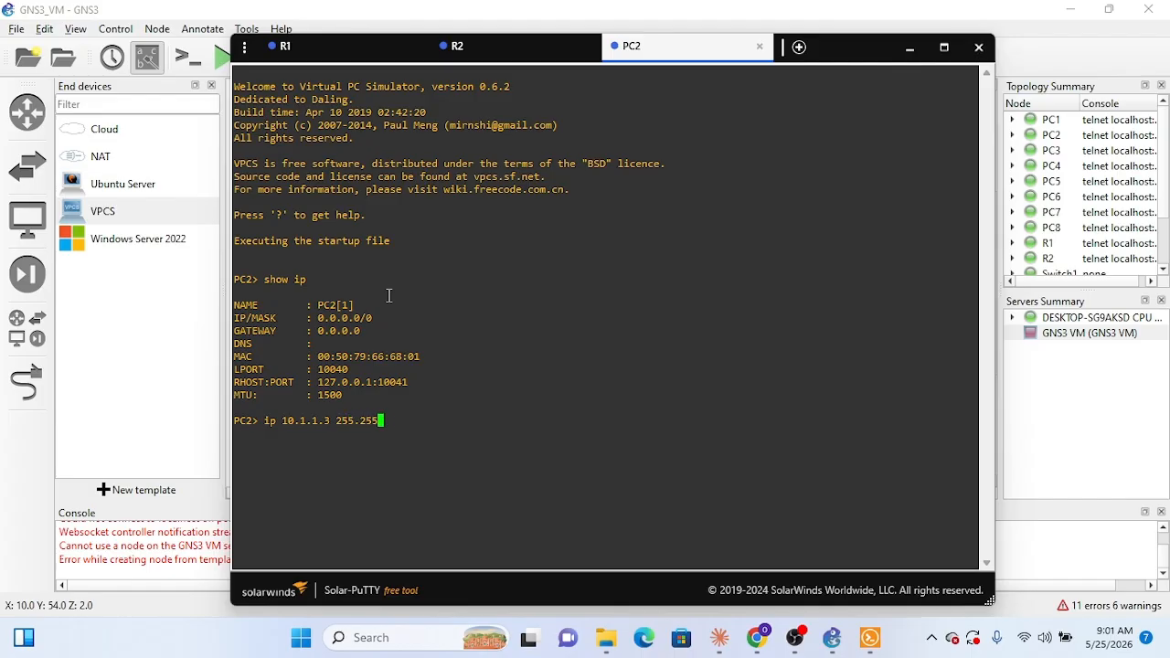
pyautogui.write('.0 10.1.1.1')
pyautogui.press('Return')
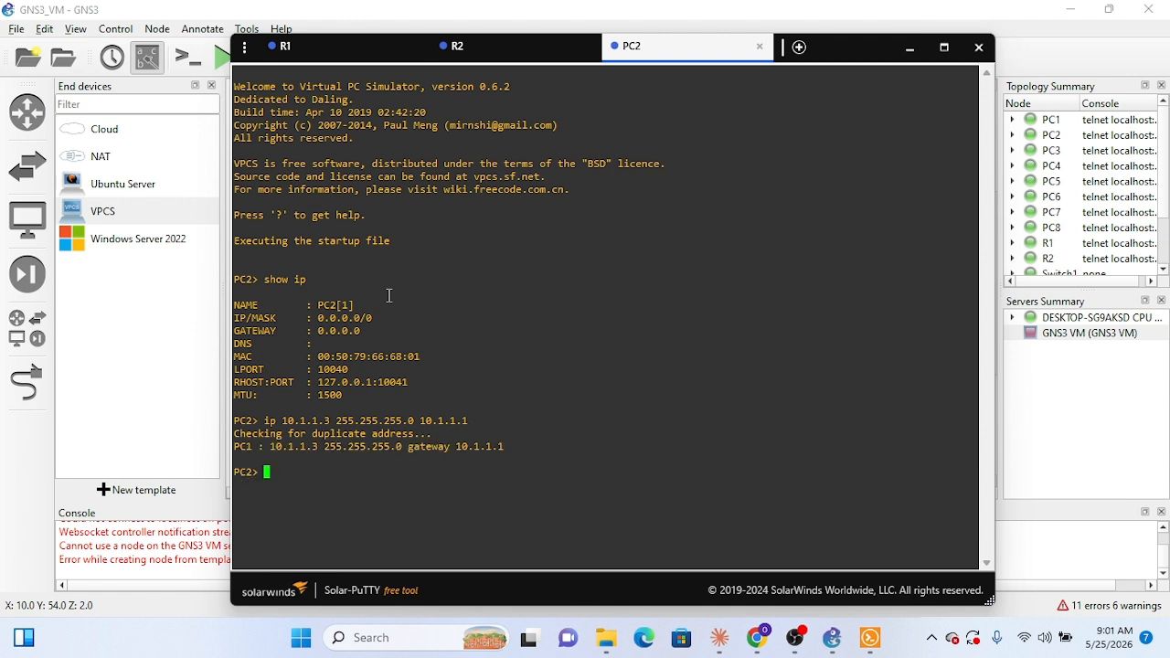
# Step: Verify PC2's IP settings with show ip, close its console and return to the topology
pyautogui.write('show ip')
pyautogui.press('Return')
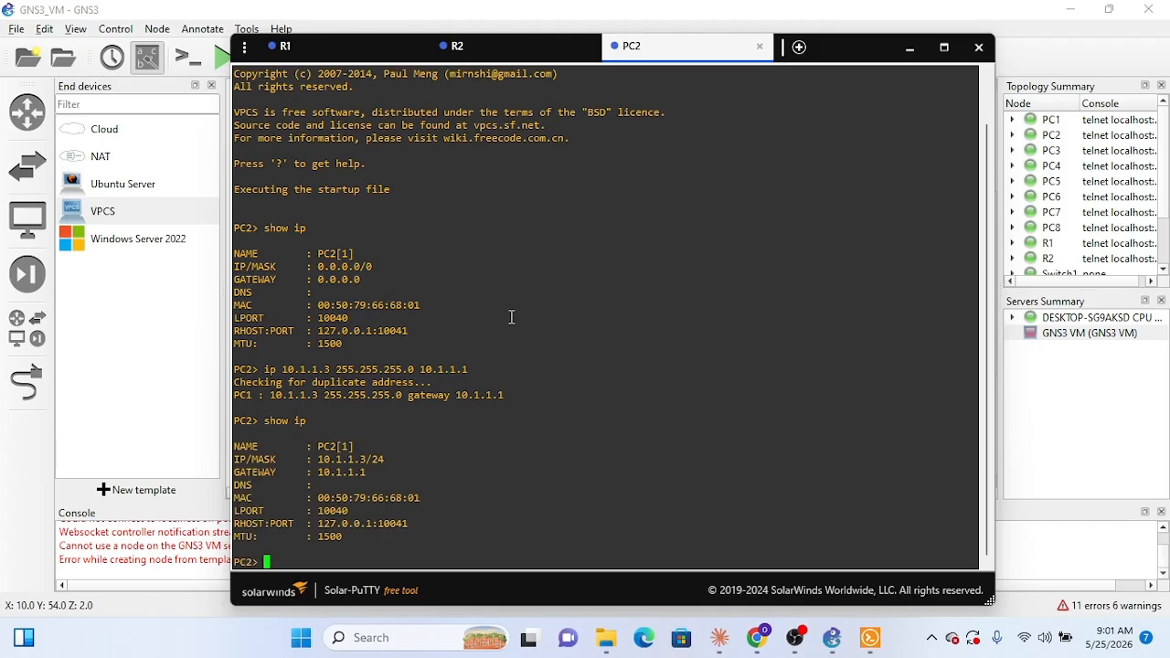
pyautogui.click(760, 47)
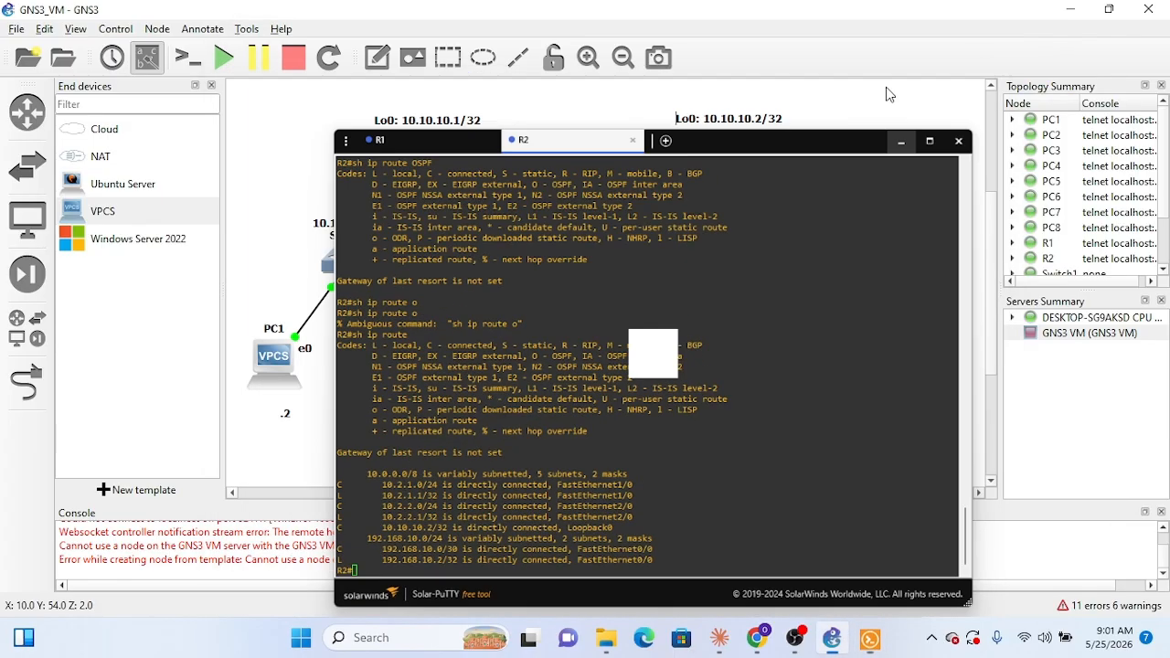
pyautogui.click(887, 94)
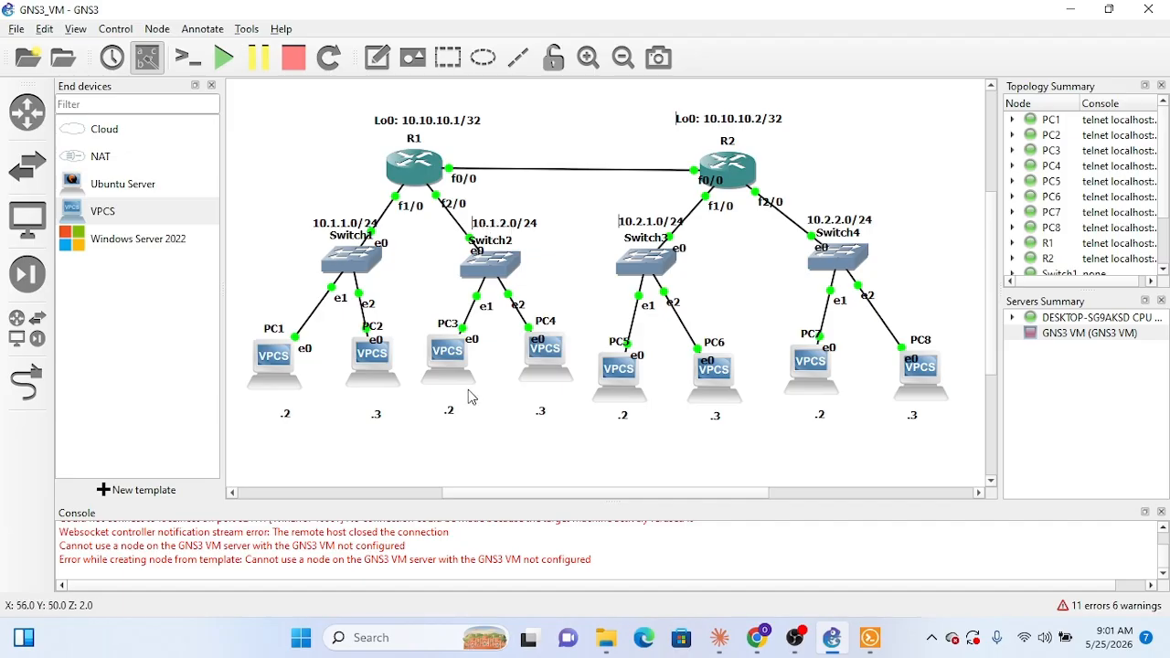
# Step: Open the consoles of PC3 and PC4 from the topology
pyautogui.rightClick(457, 355)
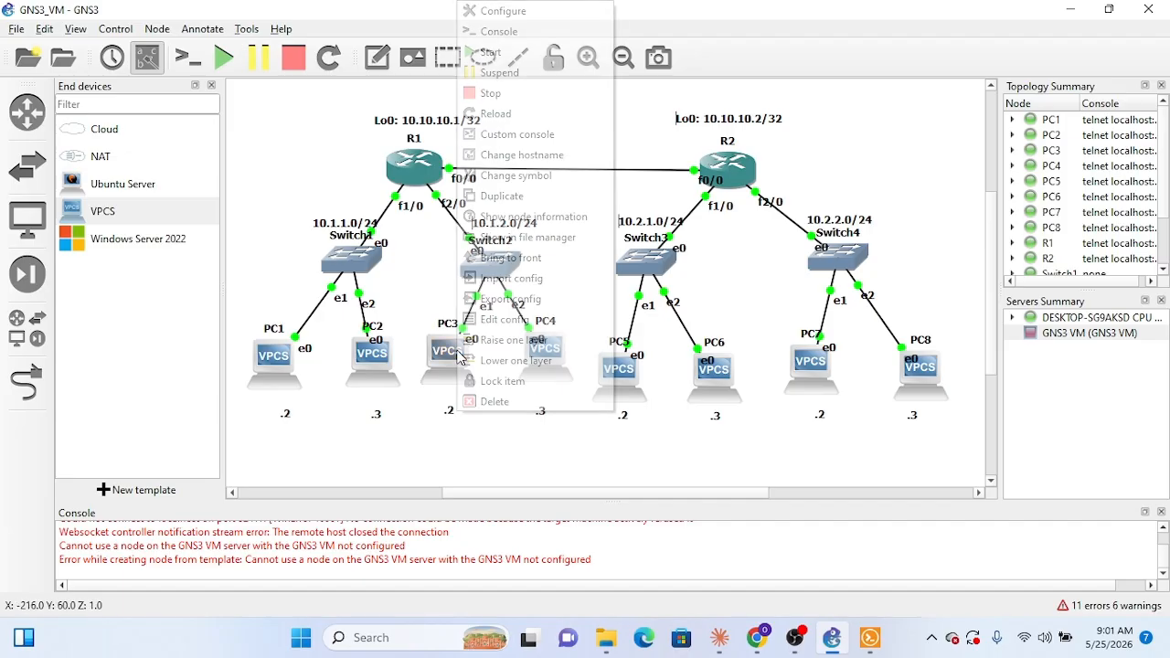
pyautogui.click(512, 37)
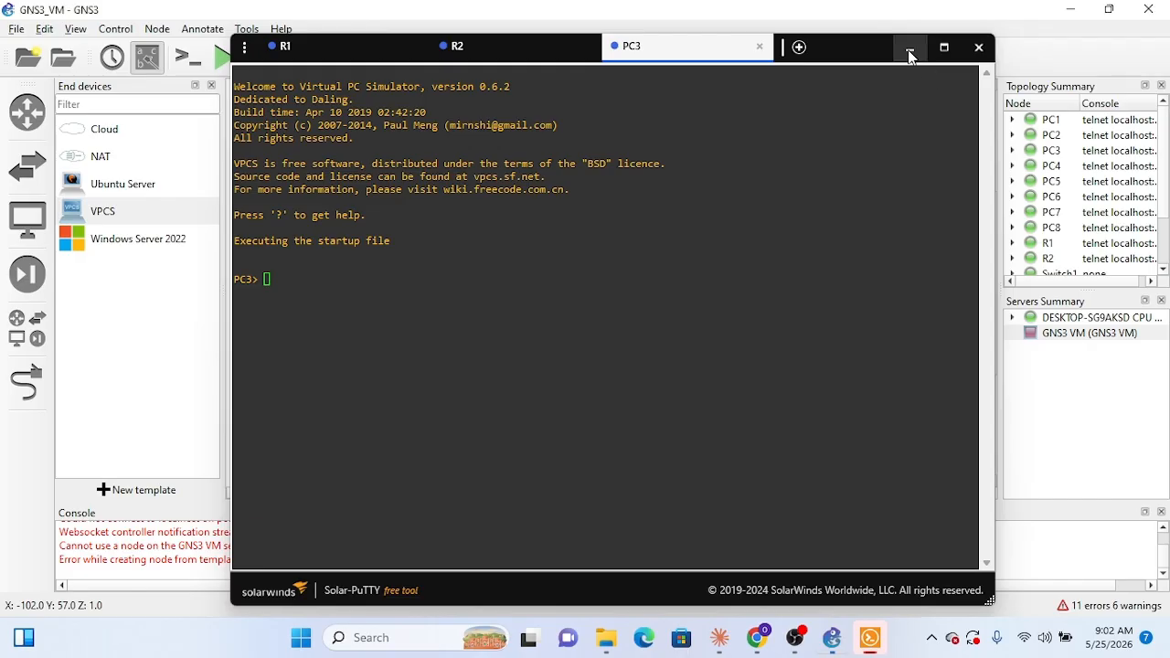
pyautogui.click(910, 47)
pyautogui.rightClick(539, 355)
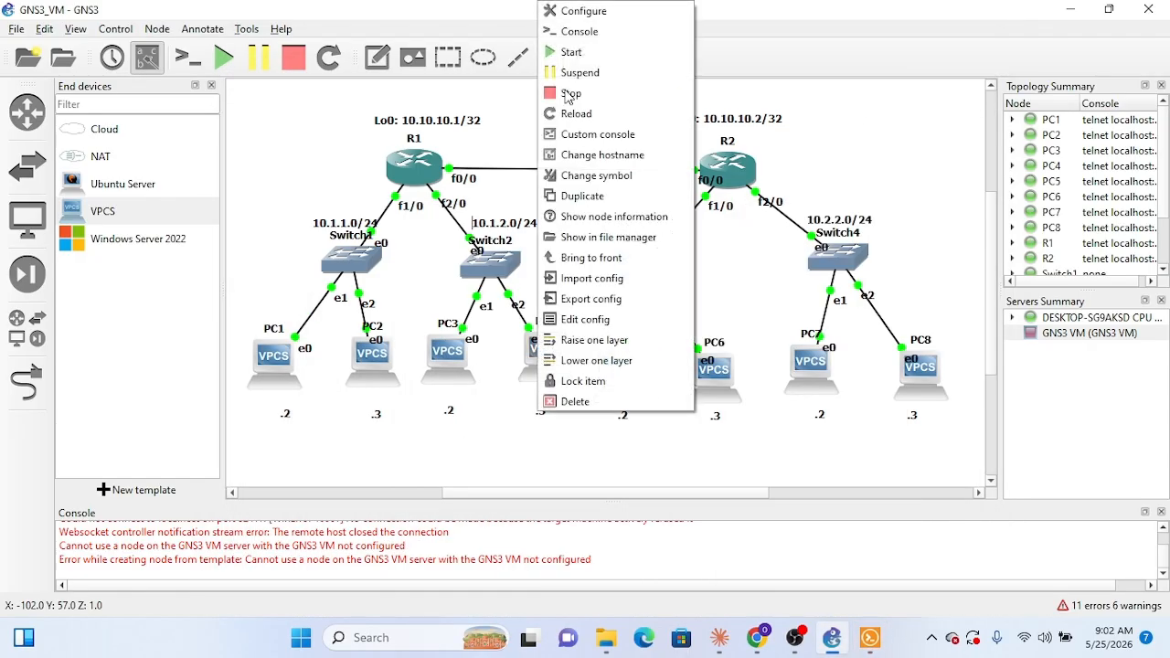
pyautogui.click(593, 35)
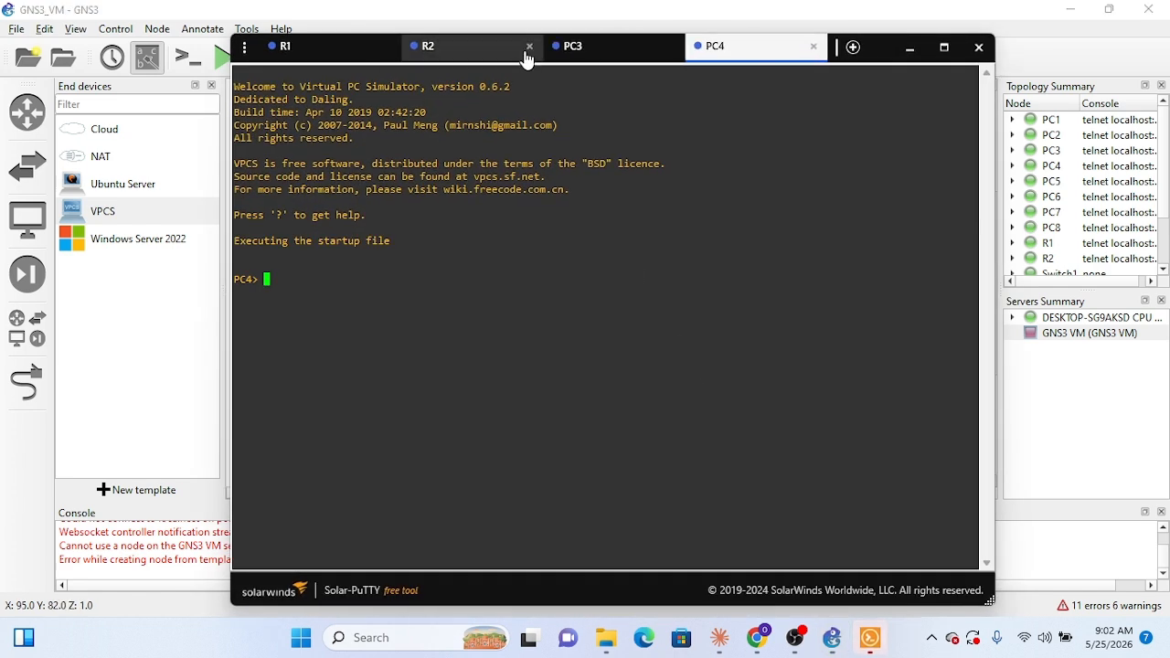
# Step: Set PC3's address, mask and gateway with the command ip 10.1.2.2 255.255.255.0 10.1.2.1
pyautogui.click(582, 56)
pyautogui.doubleClick(433, 294)
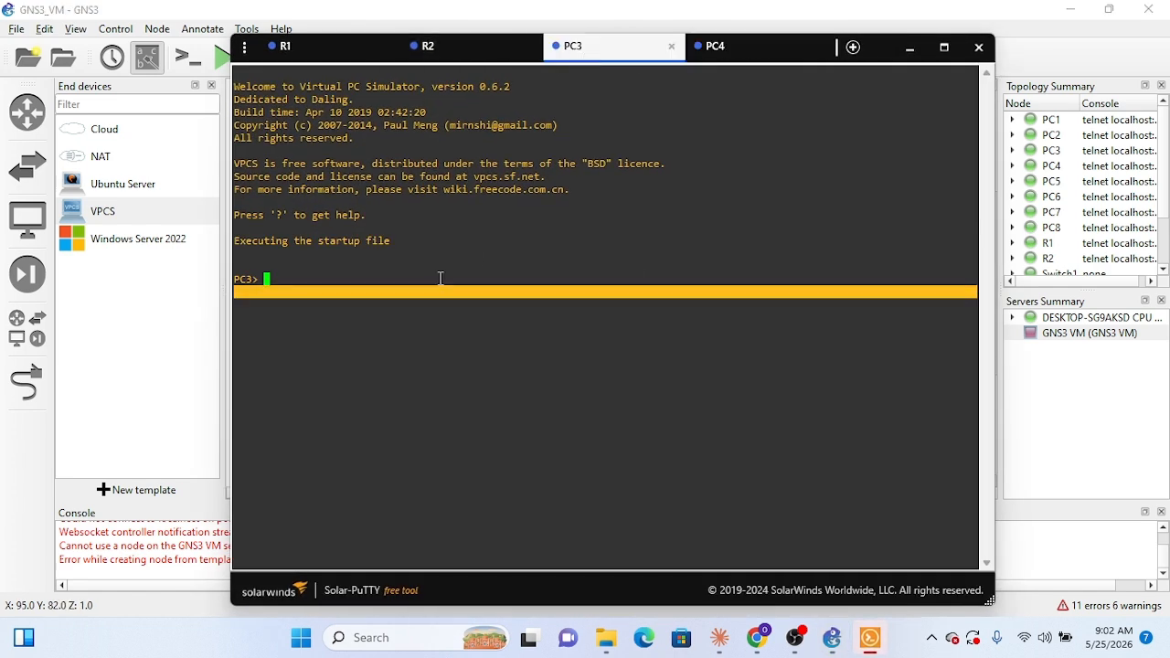
pyautogui.write('ip 10.1.2.2 255.255.255.0')
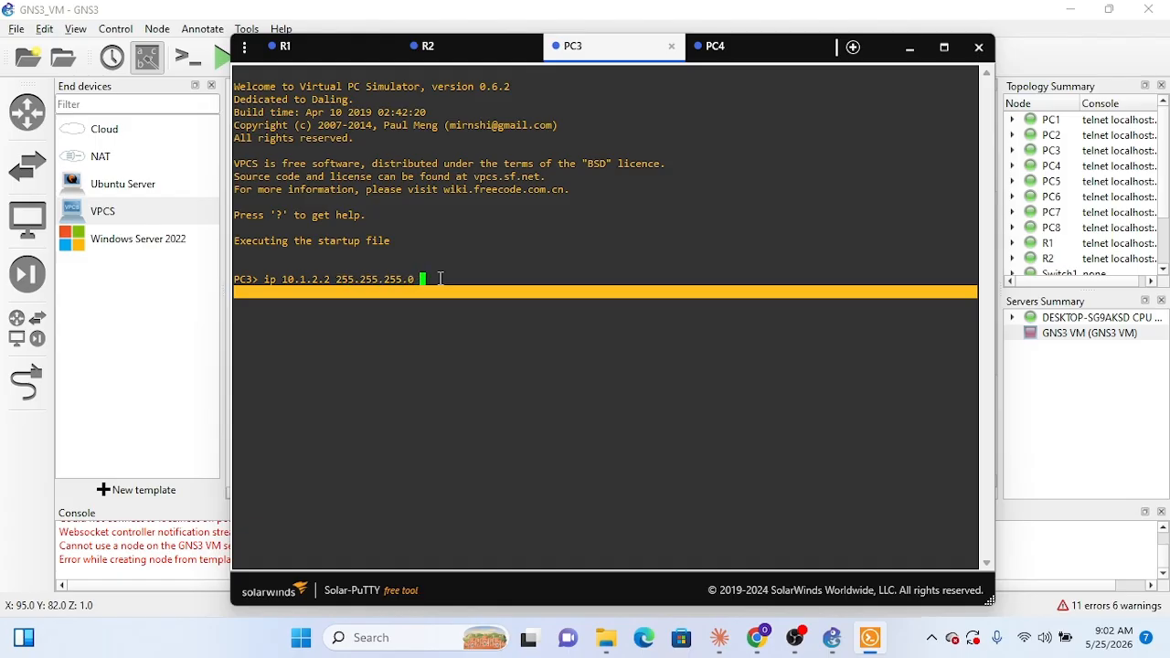
pyautogui.write(' 10.1.1.2')
pyautogui.press('BackSpace')
pyautogui.press('BackSpace')
pyautogui.press('BackSpace')
pyautogui.write('2.1')
pyautogui.press('Return')
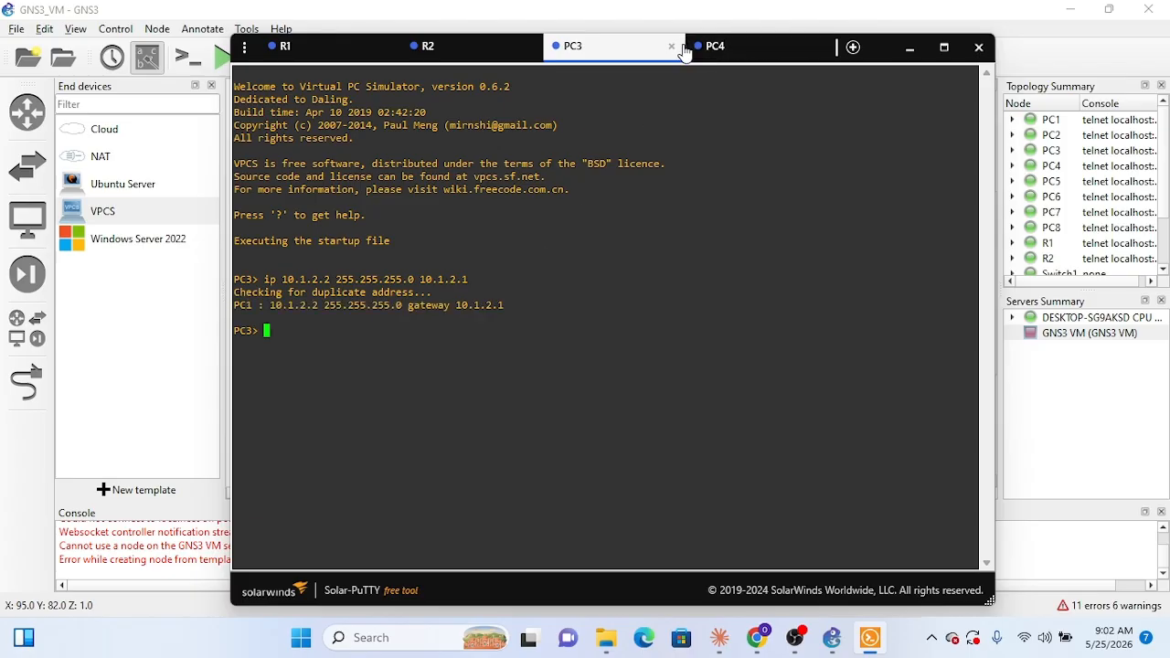
# Step: Copy PC3's ip command line and run it again at the PC3 prompt
pyautogui.click(723, 47)
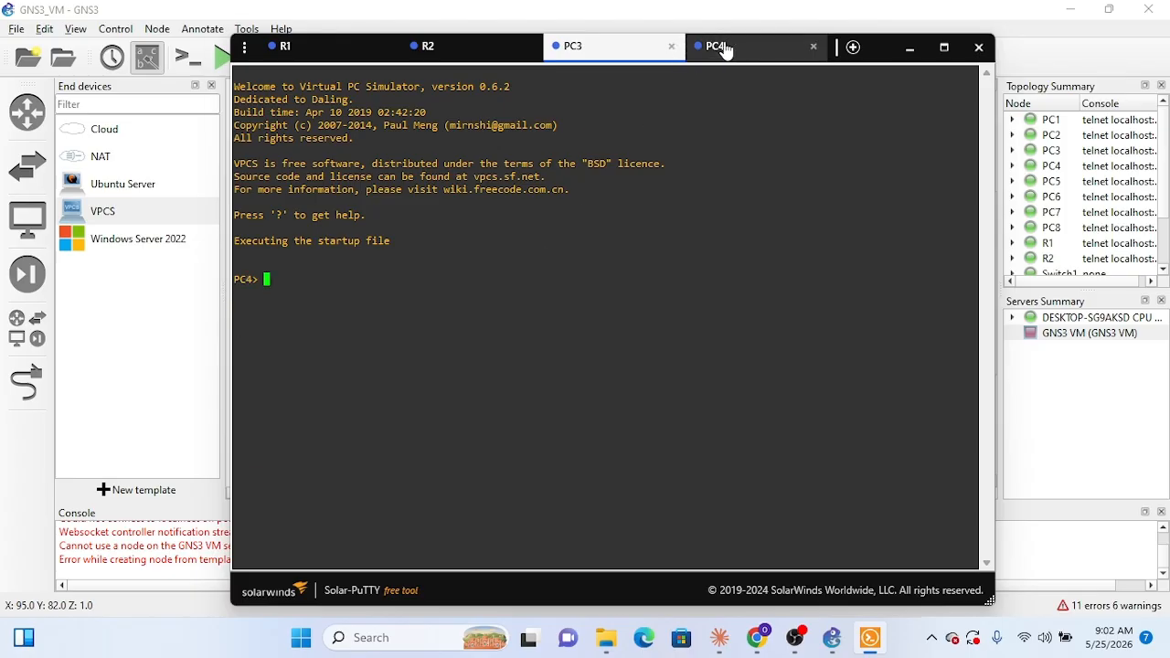
pyautogui.click(615, 58)
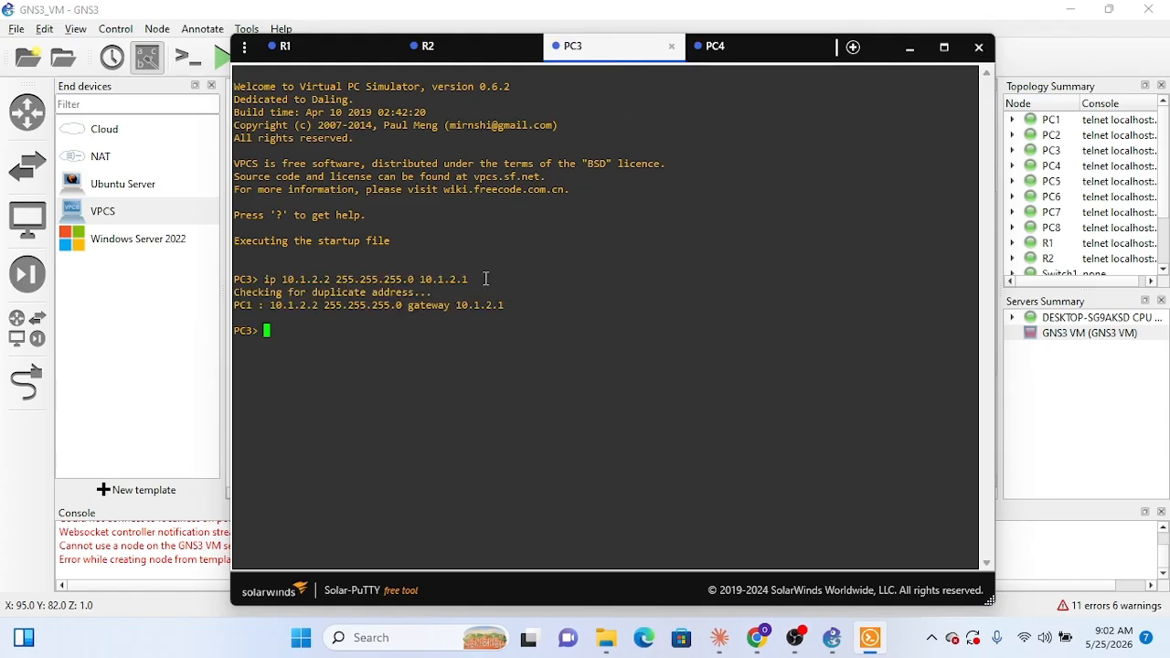
pyautogui.moveTo(468, 279); pyautogui.dragTo(266, 274)
pyautogui.rightClick(266, 275)
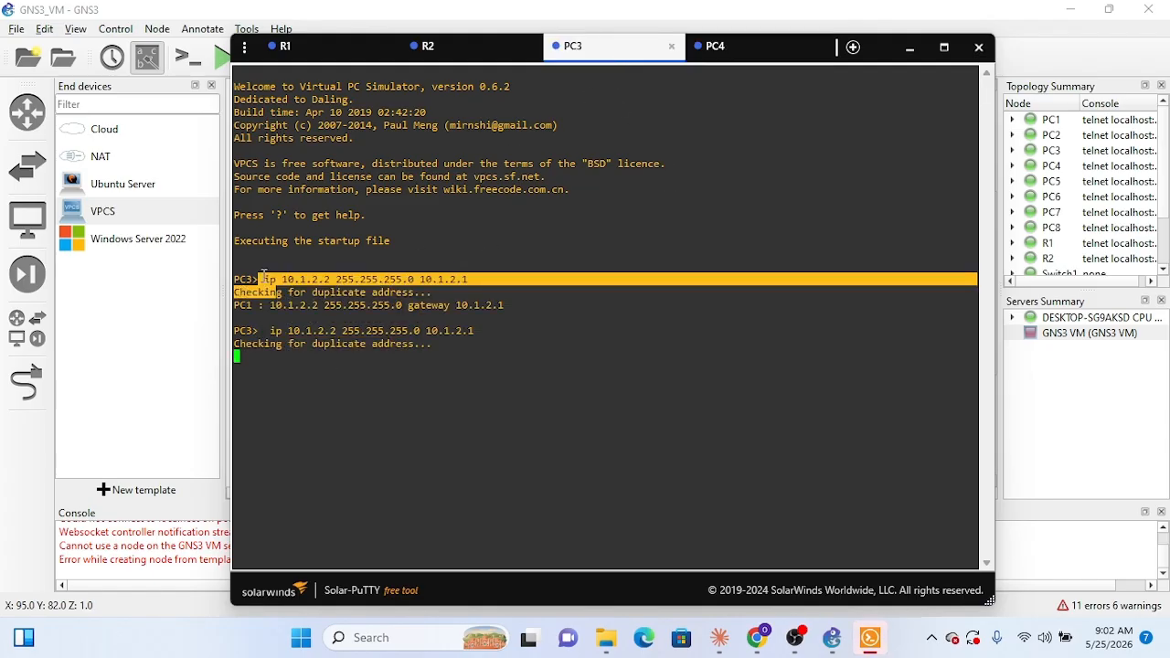
pyautogui.click(558, 258)
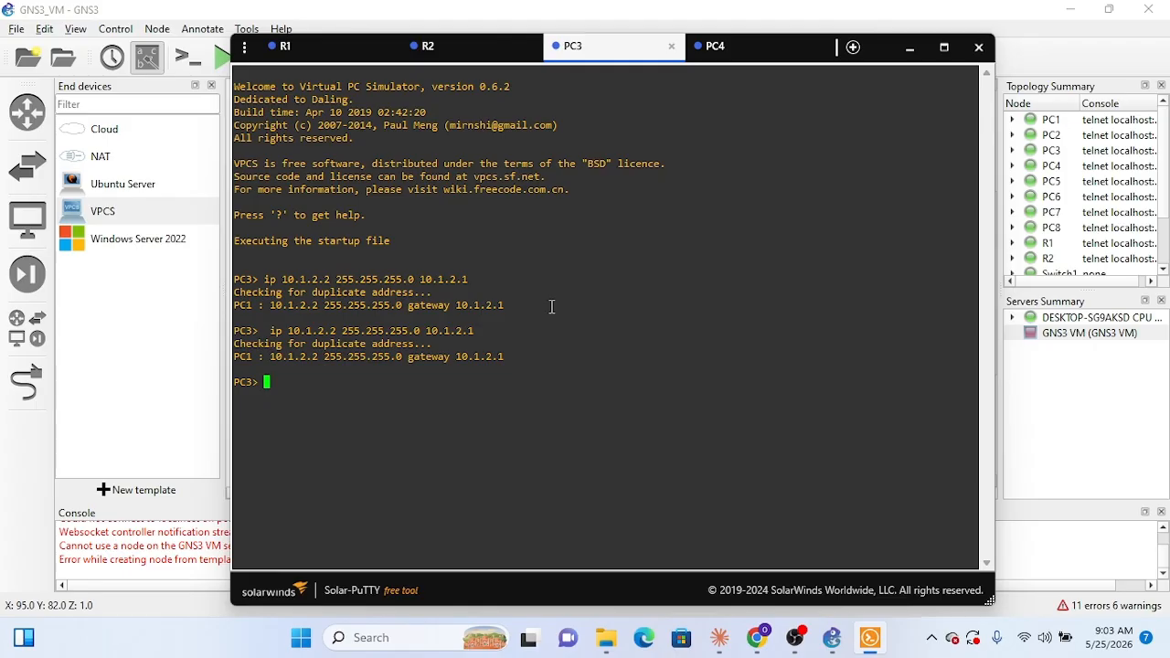
# Step: Verify PC3's IP settings with show ip
pyautogui.write('show ip')
pyautogui.press('Return')
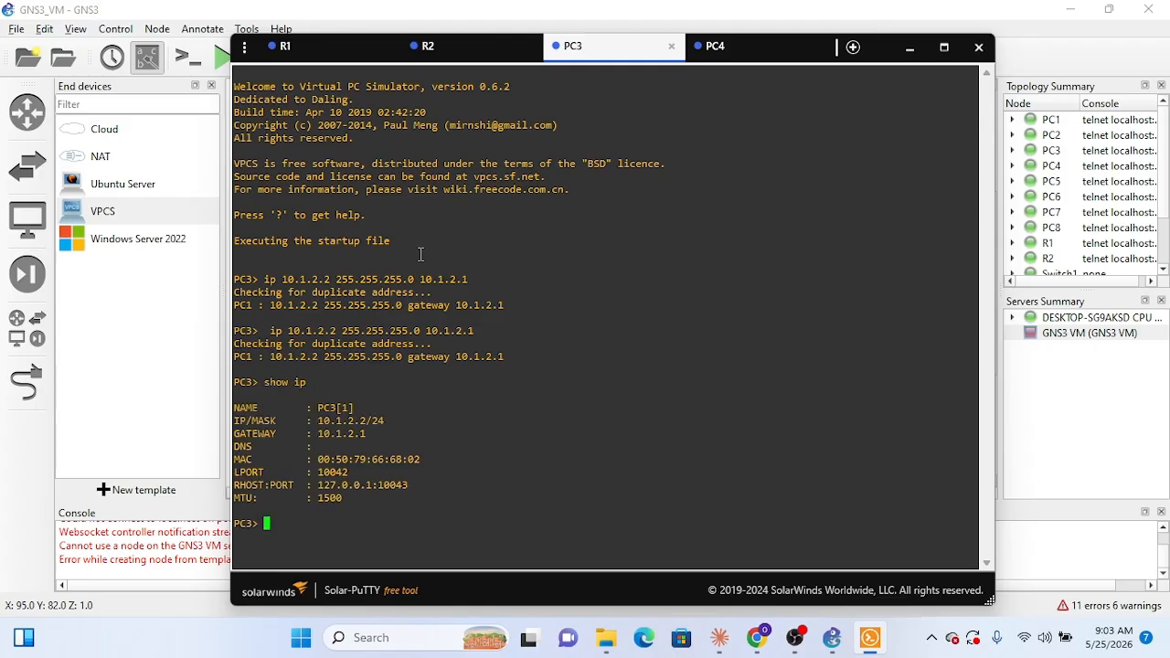
# Step: Set PC4's address, mask and gateway with the command ip 10.1.2.3 255.255.255.0 10.1.2.1
pyautogui.click(729, 53)
pyautogui.write('i')
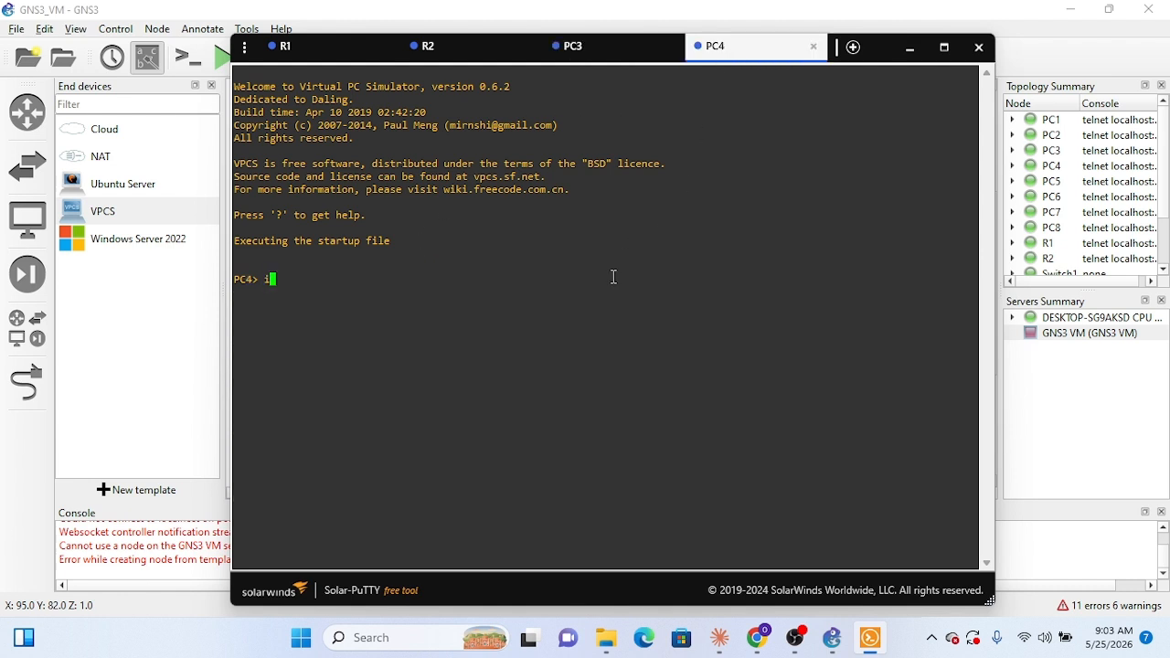
pyautogui.write('p 10.1.2.3 255.255.2')
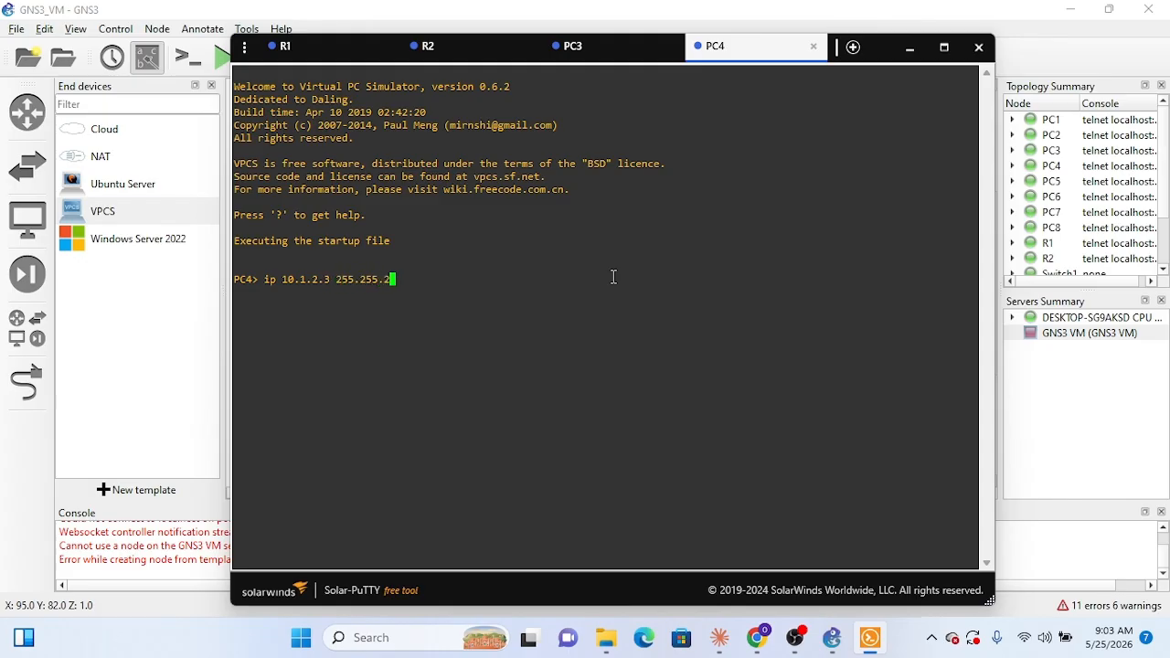
pyautogui.write('55.0 10.1.2.1')
pyautogui.press('Return')
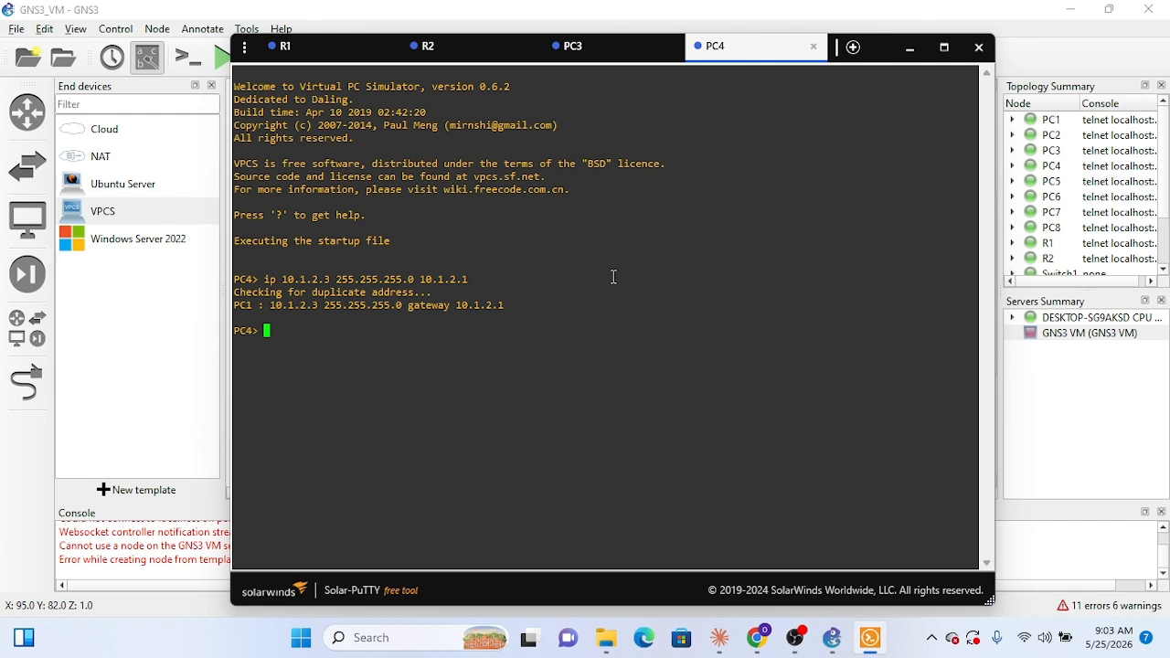
# Step: Verify PC4's IP settings with show ip, then close the PC4 and PC3 consoles and return to the topology
pyautogui.write('show ip')
pyautogui.press('Return')
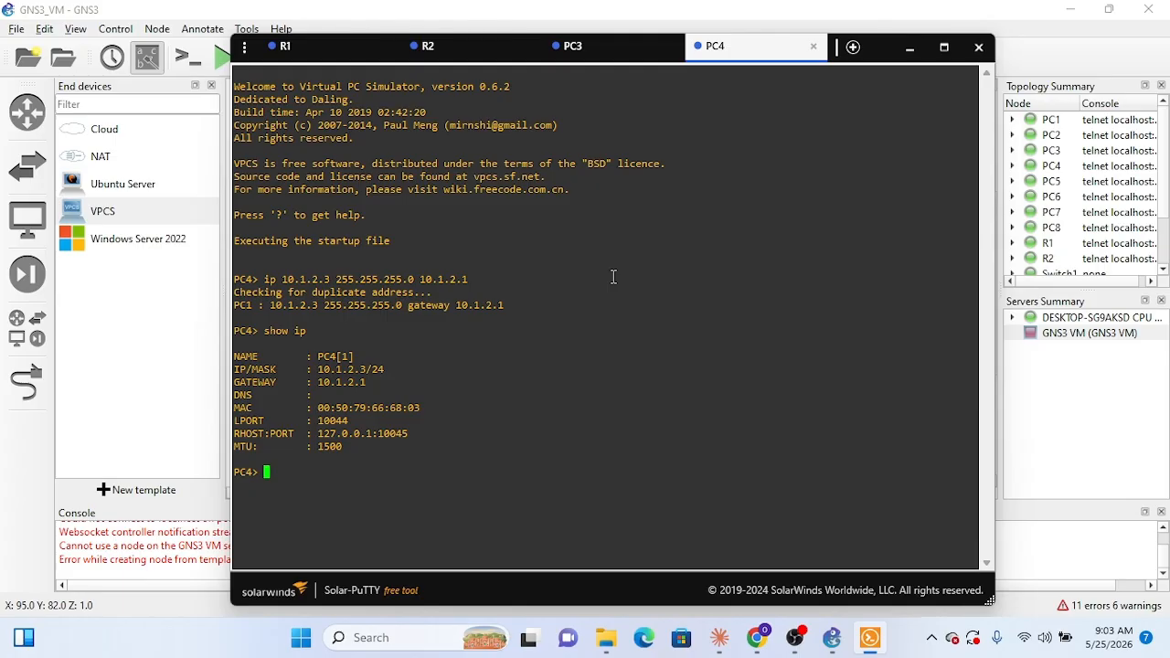
pyautogui.click(814, 46)
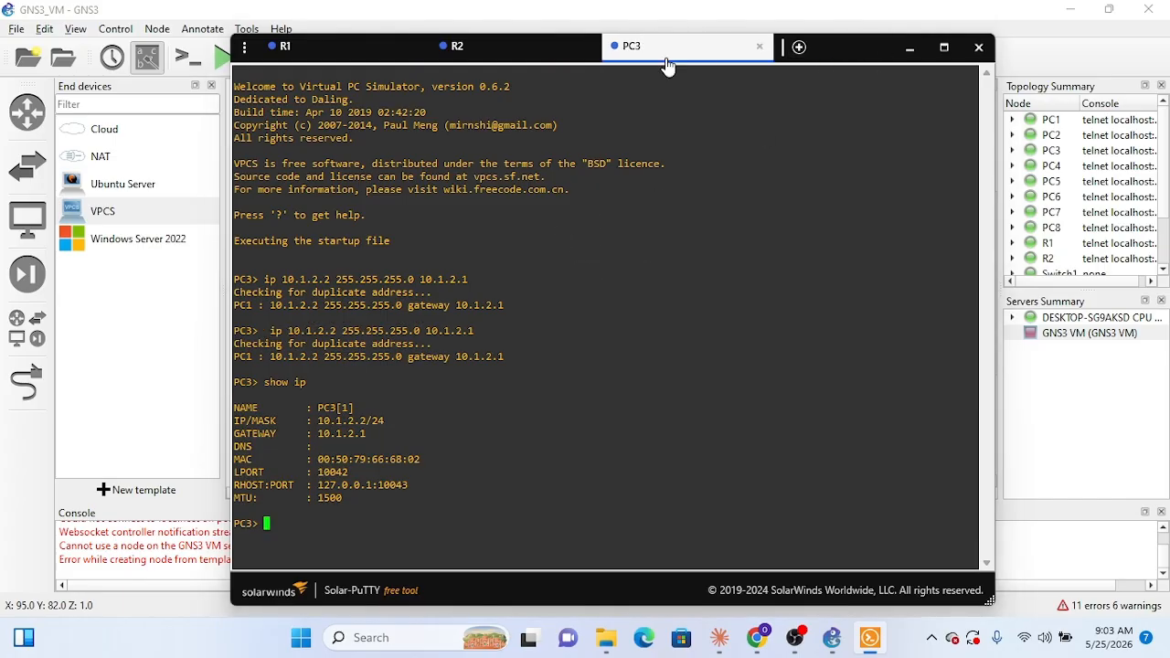
pyautogui.click(759, 45)
pyautogui.click(910, 46)
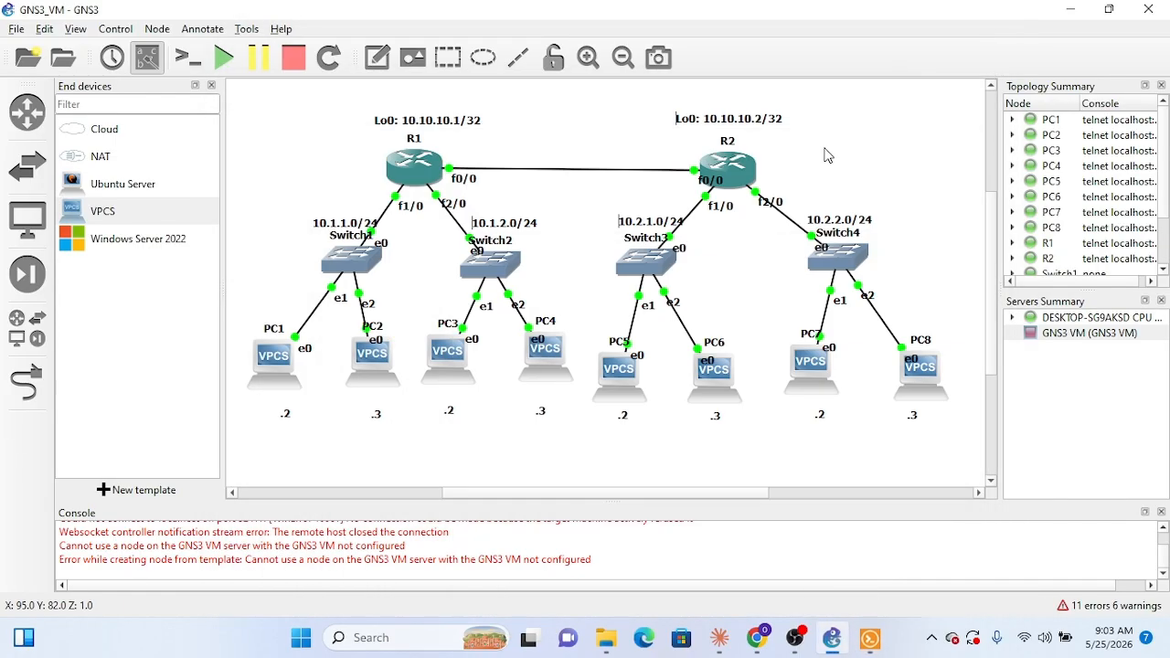
# Step: Open the consoles of PC5 and PC6 from the topology
pyautogui.rightClick(621, 388)
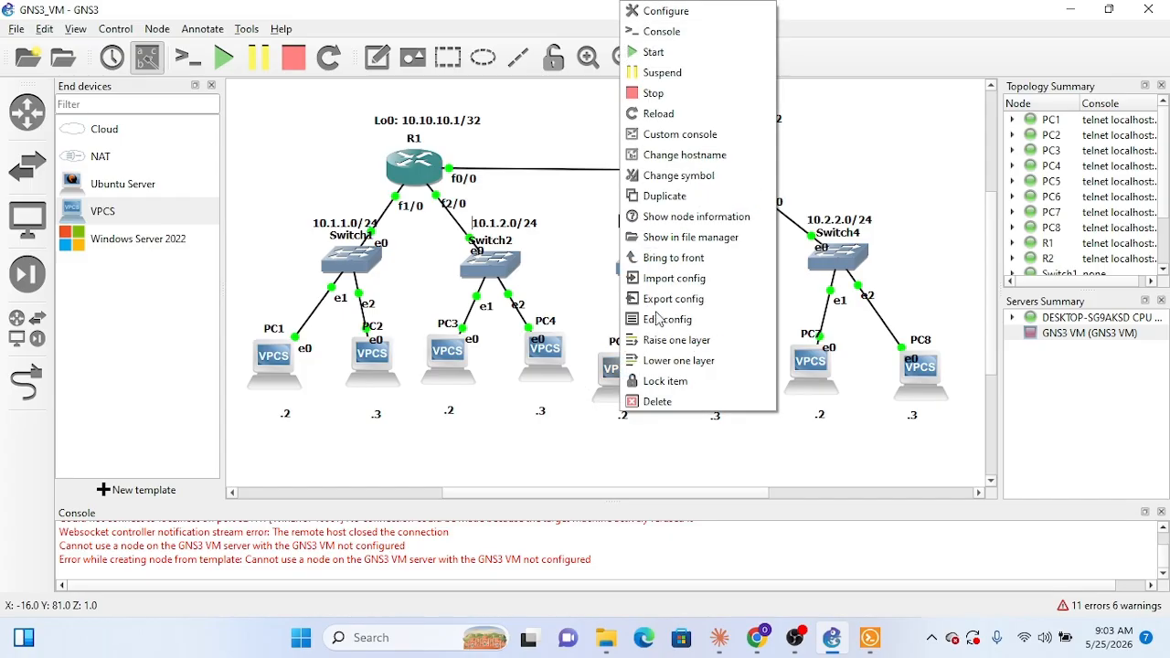
pyautogui.click(727, 41)
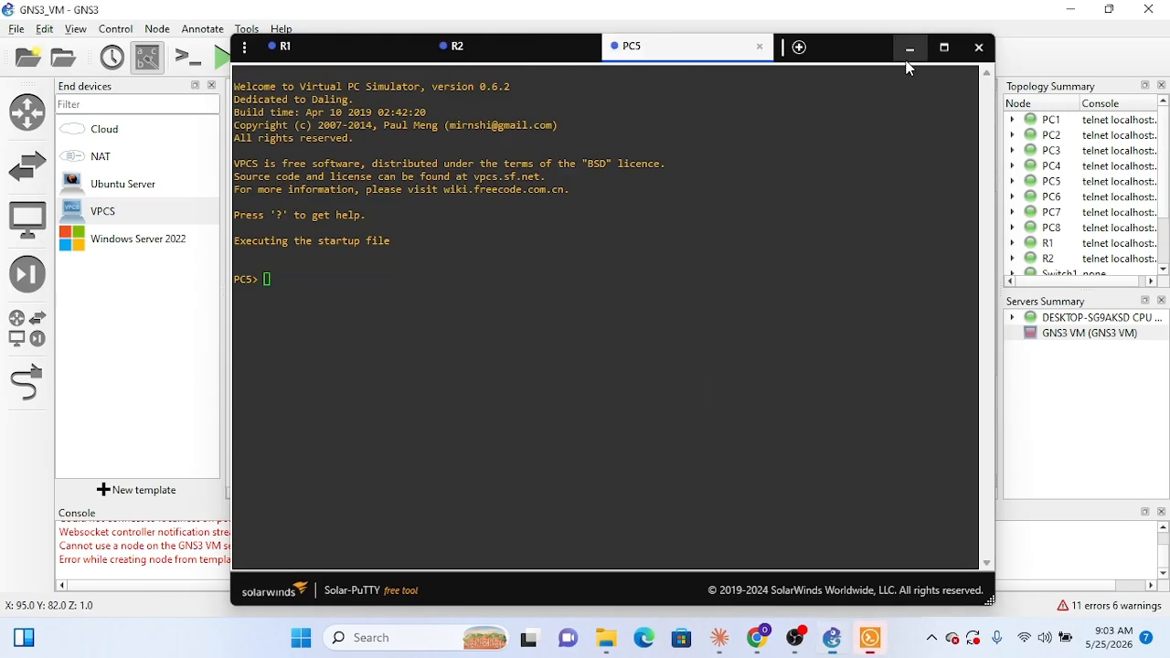
pyautogui.click(909, 48)
pyautogui.rightClick(725, 372)
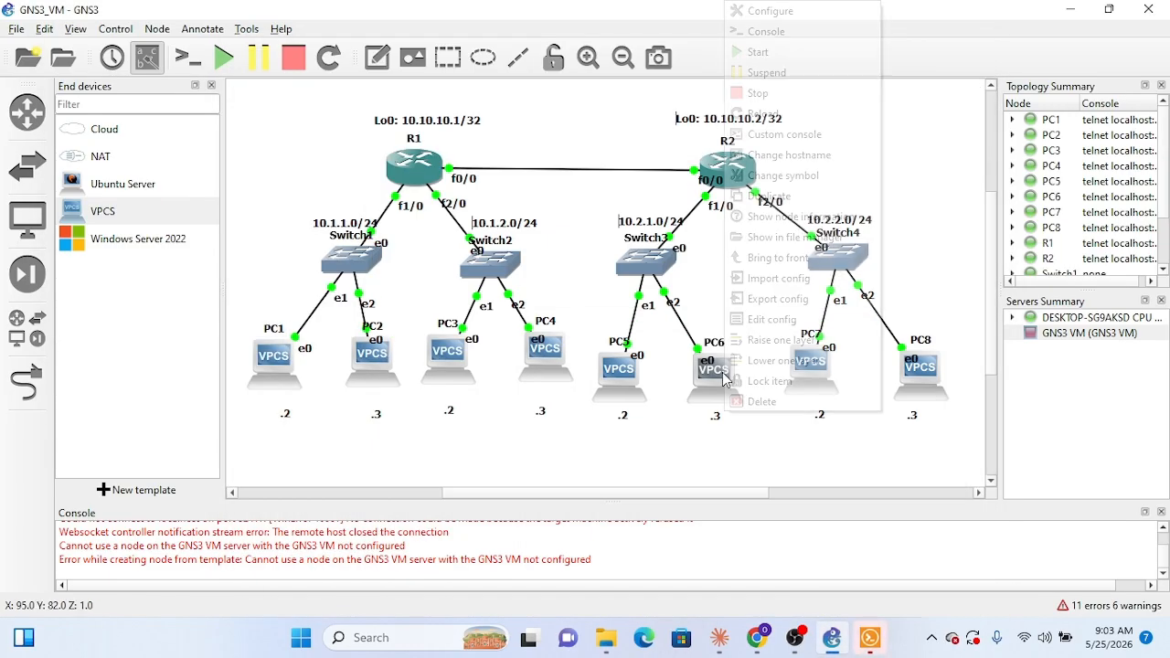
pyautogui.click(826, 36)
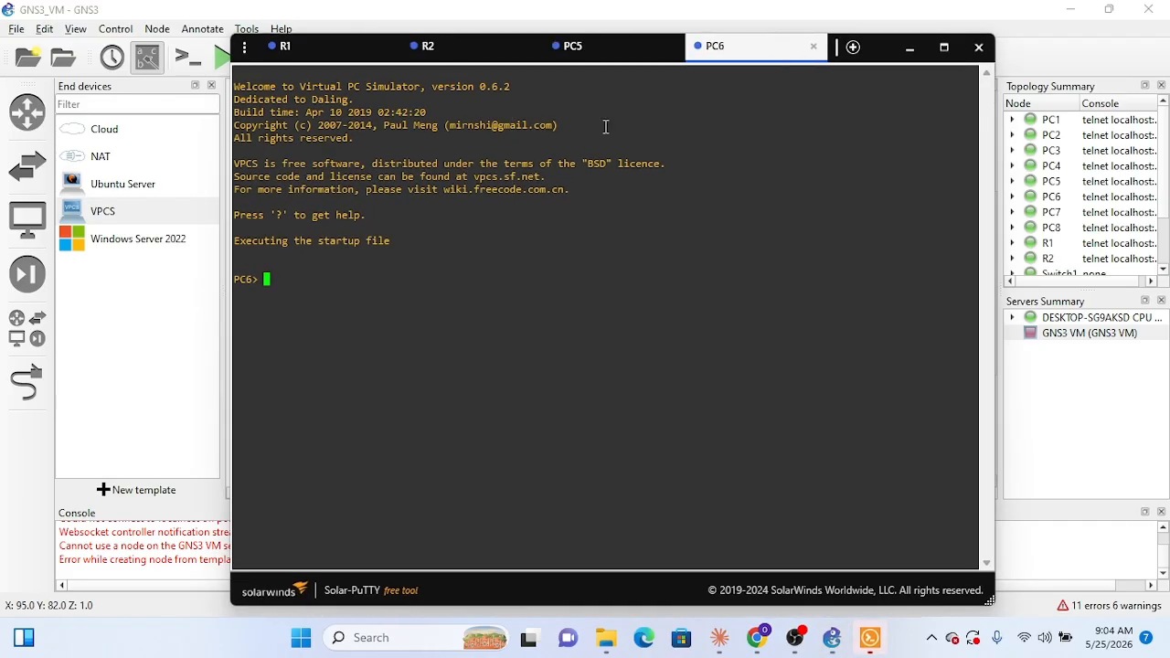
# Step: Set PC5's address, mask and gateway with the command ip 10.2.1.2 255.255.255.0 10.2.1.1
pyautogui.click(587, 48)
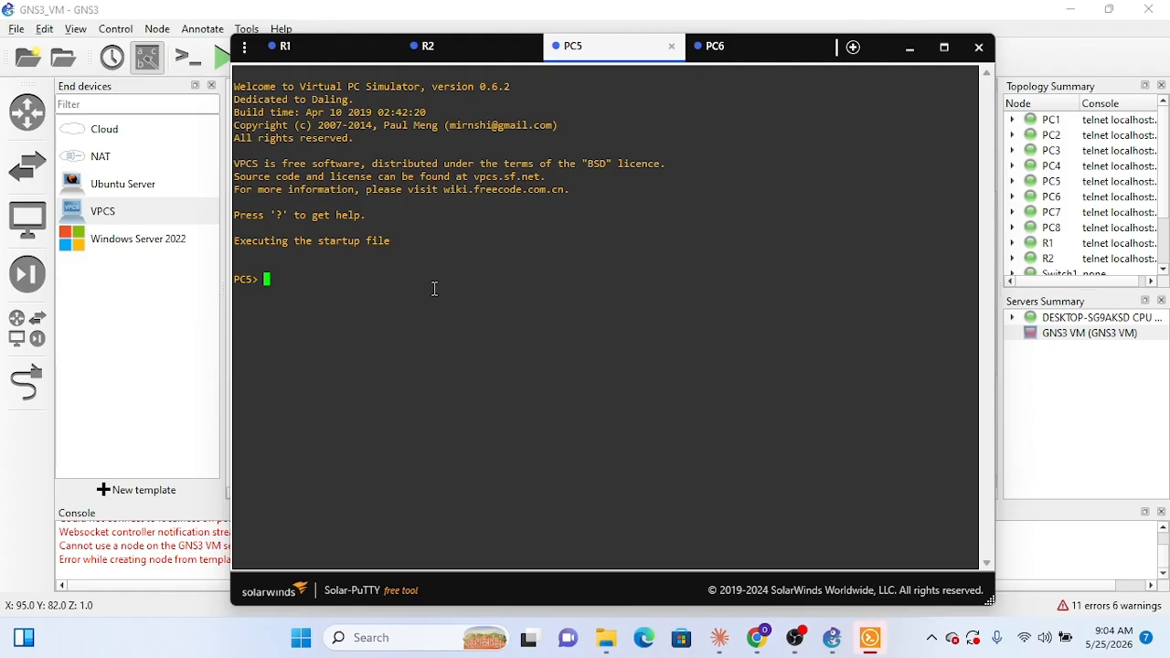
pyautogui.write('ip 10.2.1.2 255.255')
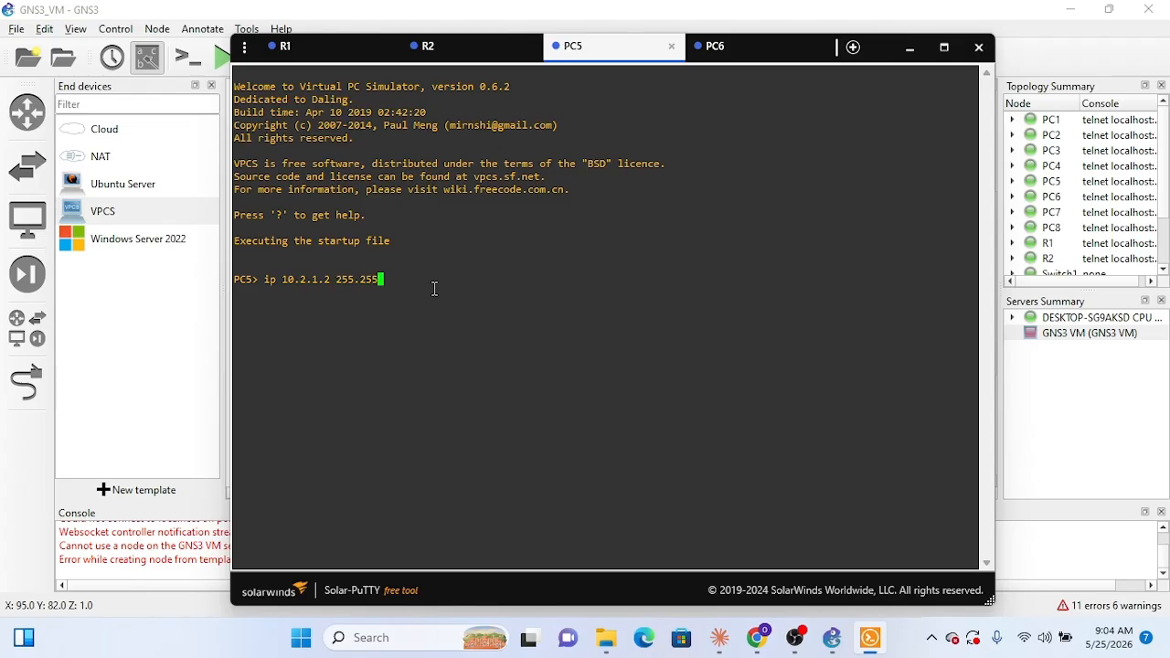
pyautogui.write('.255.0')
pyautogui.write('10.2.1.1')
pyautogui.press('Return')
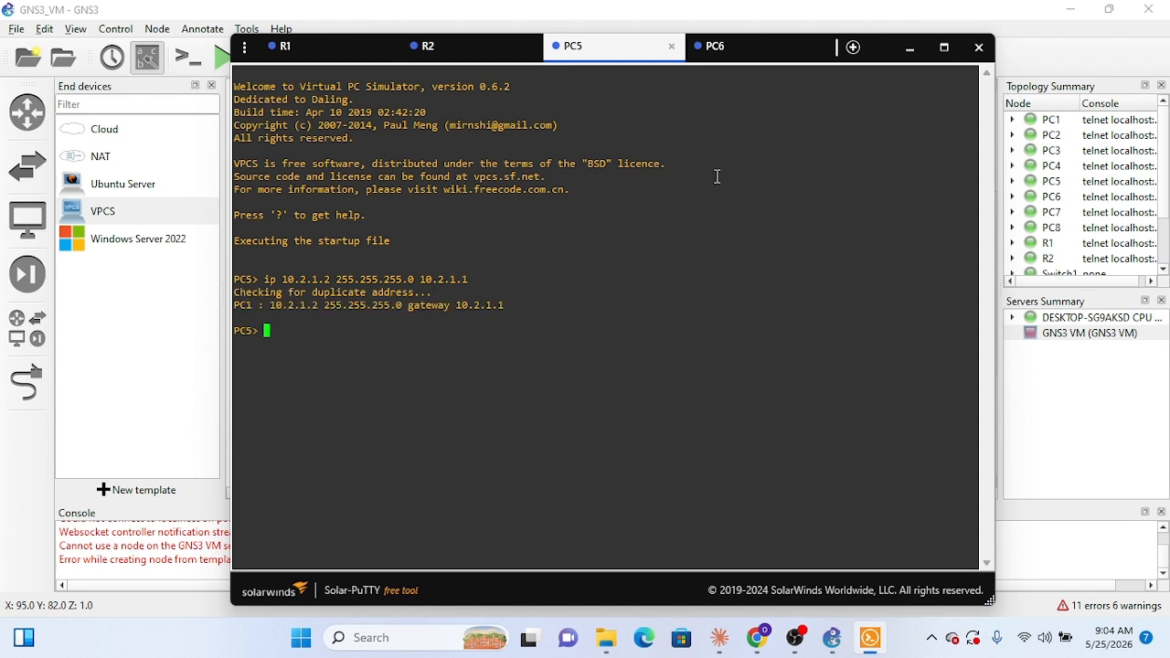
# Step: Check PC5's addressing against the topology and verify its IP settings with show ip
pyautogui.click(915, 49)
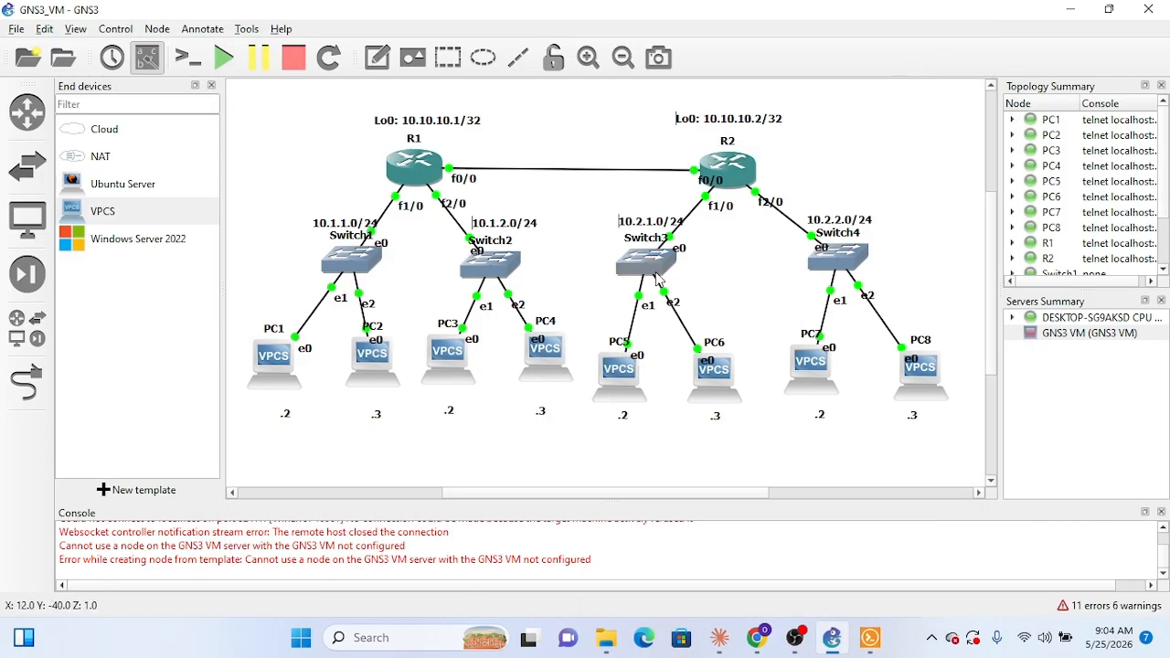
pyautogui.click(870, 637)
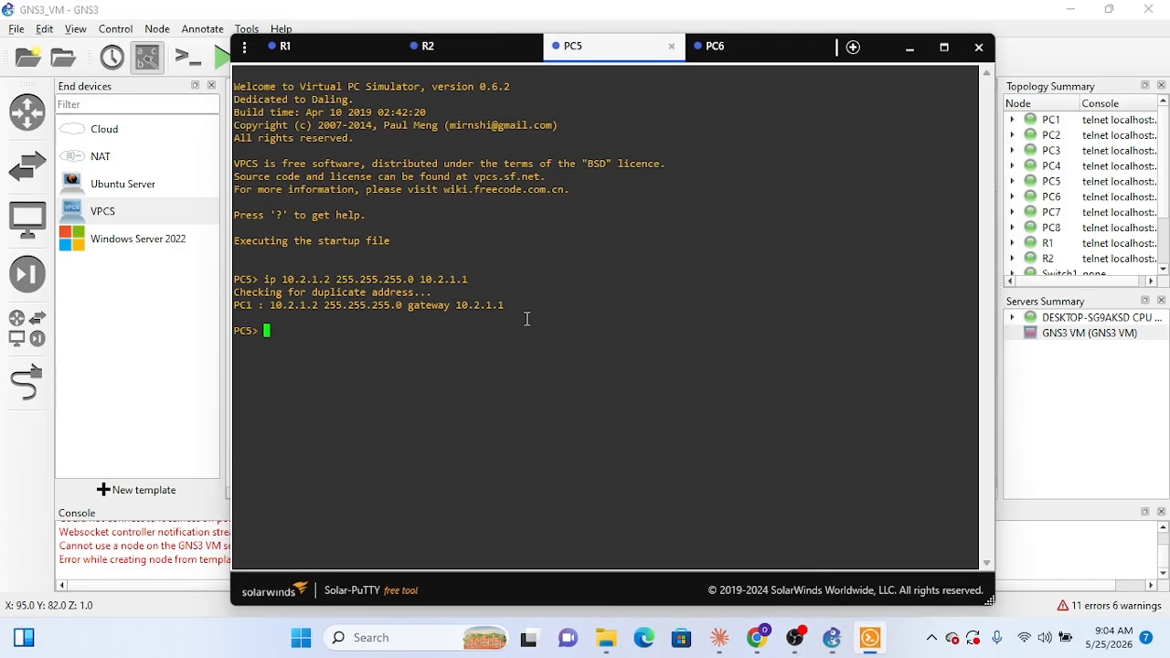
pyautogui.write('ip')
pyautogui.press('BackSpace')
pyautogui.press('BackSpace')
pyautogui.press('BackSpace')
pyautogui.write('show ip')
pyautogui.press('Return')
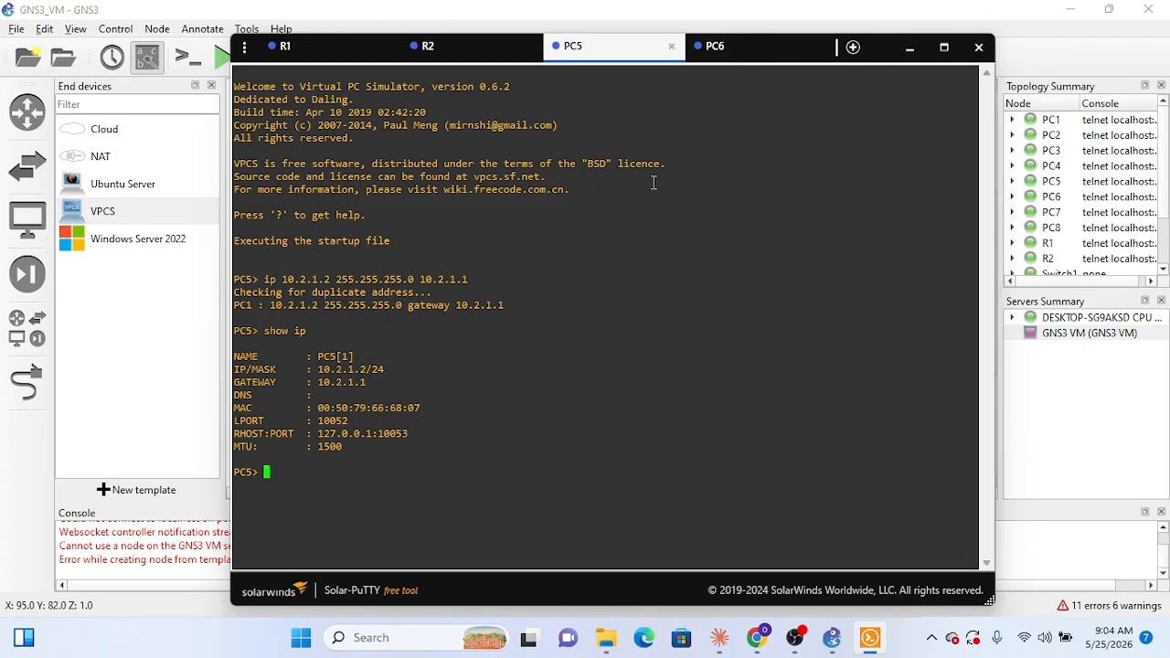
# Step: Set PC6's address, mask and gateway with the command ip 10.2.1.3 255.255.255.0 10.2.1.1
pyautogui.click(718, 47)
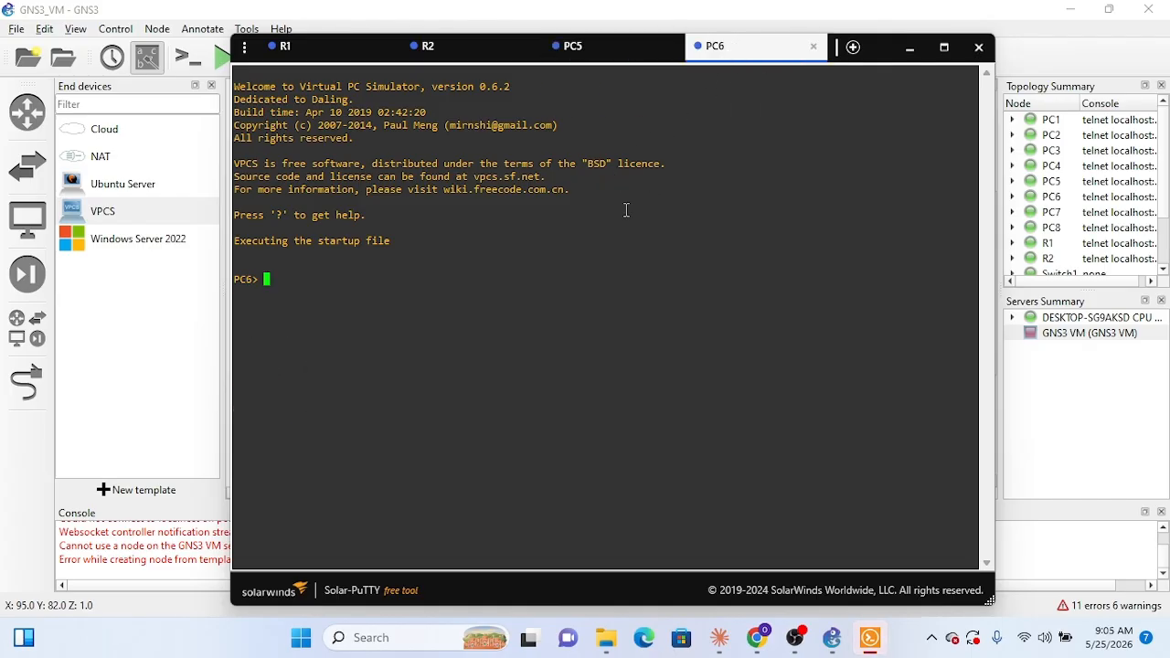
pyautogui.write('ip 10.2.1.3 255.25')
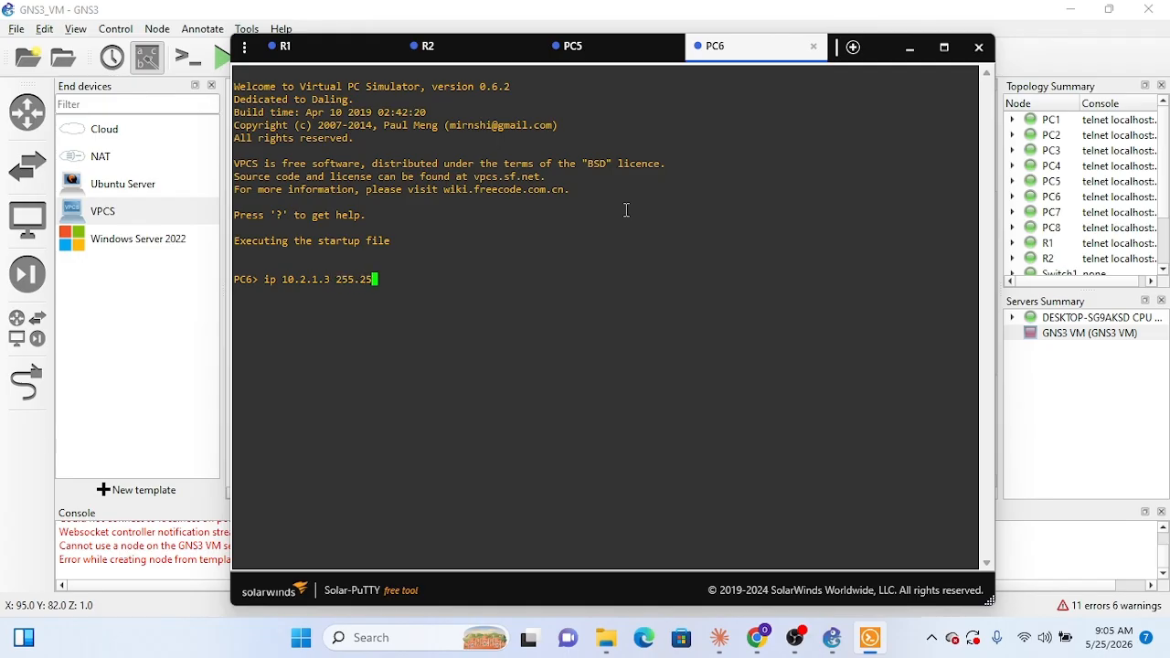
pyautogui.write('5.255.0 10.2.1.1')
pyautogui.press('Return')
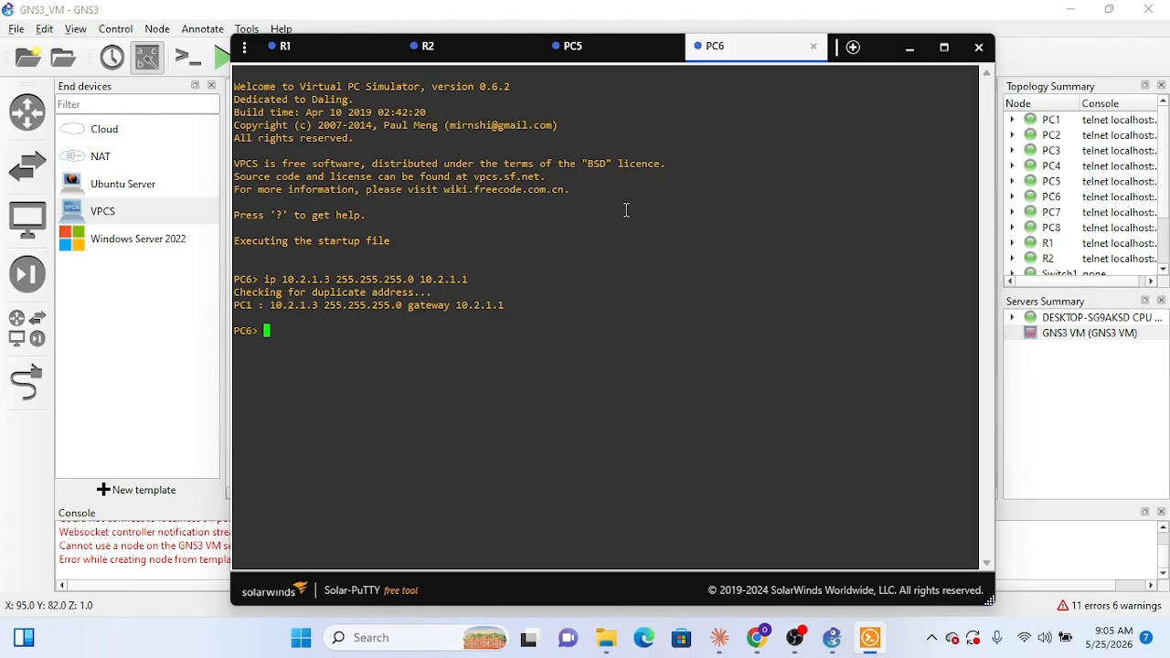
# Step: Verify PC6's IP settings with sh ip, close the PC6 and PC5 consoles and return to the topology
pyautogui.write('sh ip')
pyautogui.press('Return')
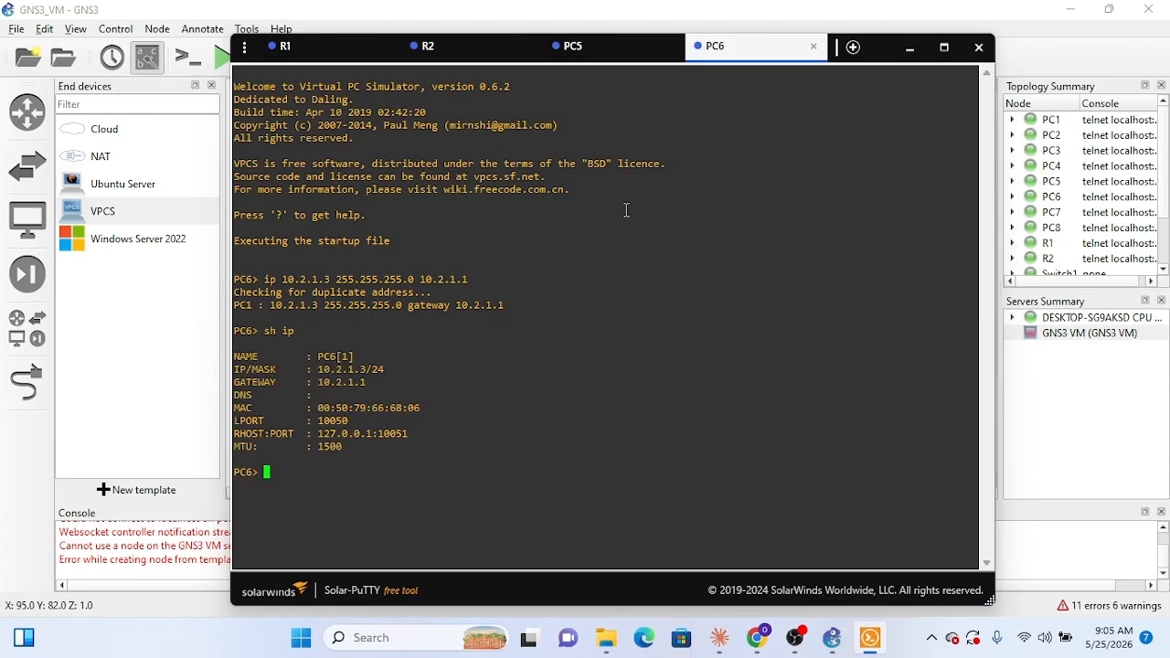
pyautogui.click(813, 45)
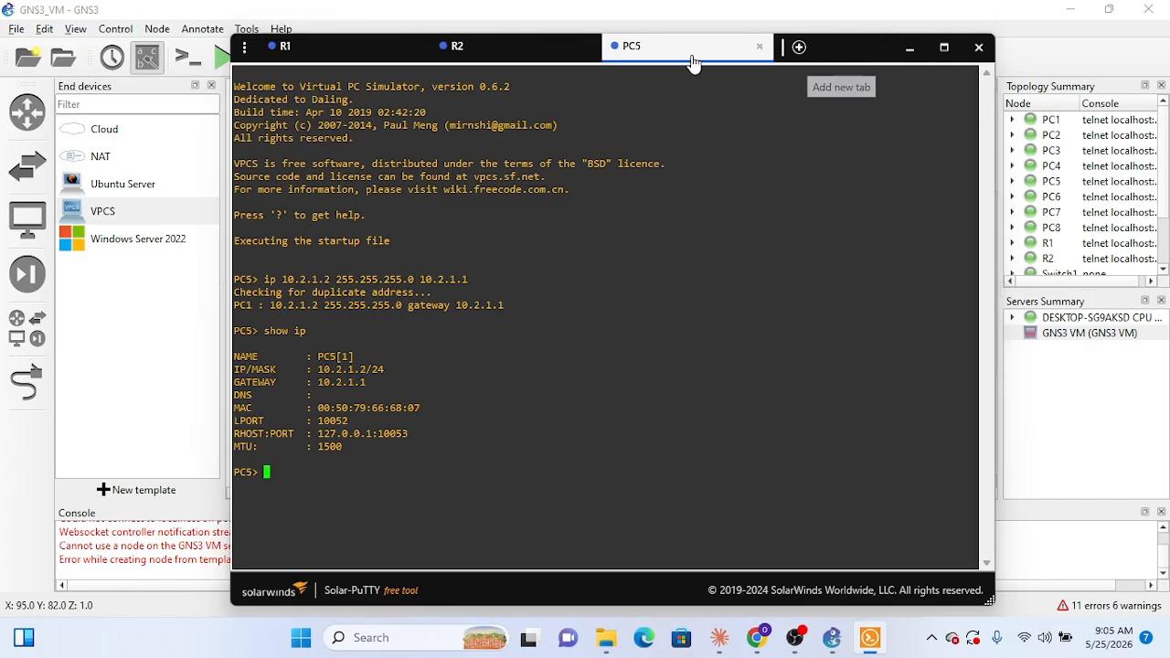
pyautogui.click(759, 46)
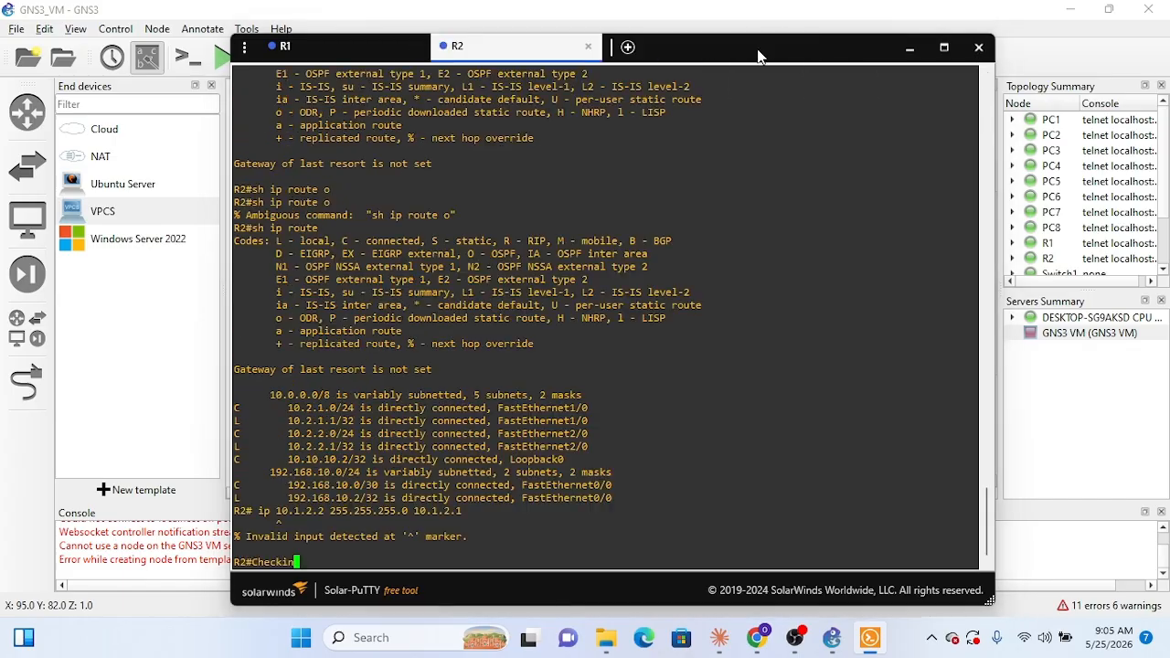
pyautogui.click(910, 48)
# Step: Open the consoles of PC7 and PC8 from the topology
pyautogui.rightClick(816, 368)
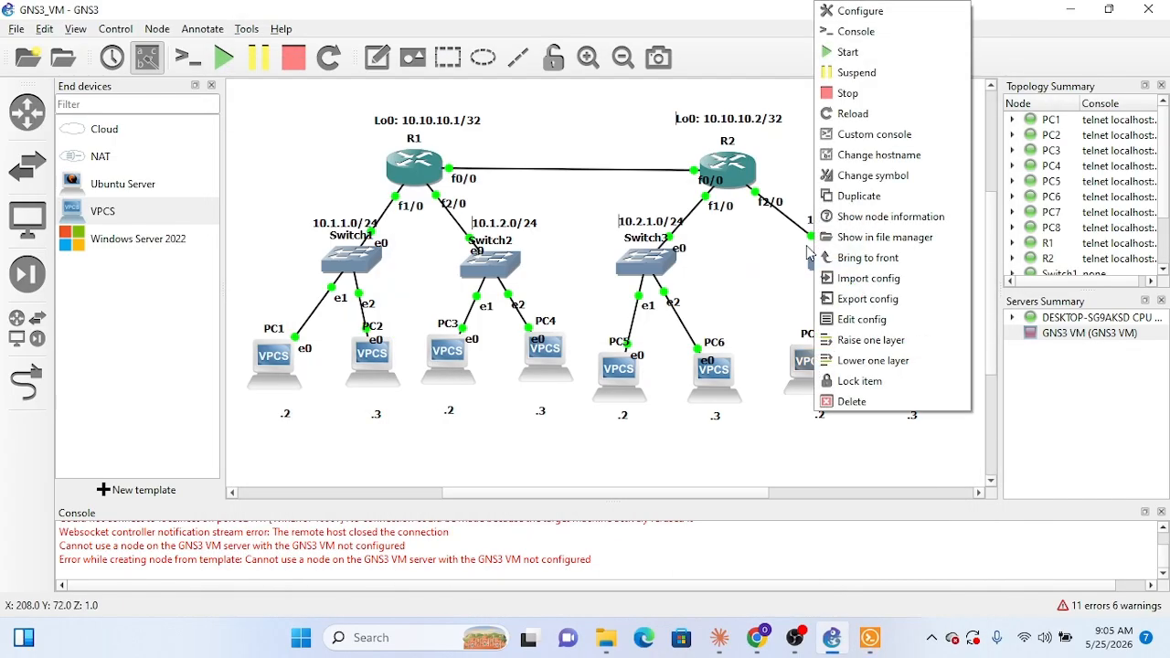
pyautogui.click(857, 31)
pyautogui.rightClick(910, 379)
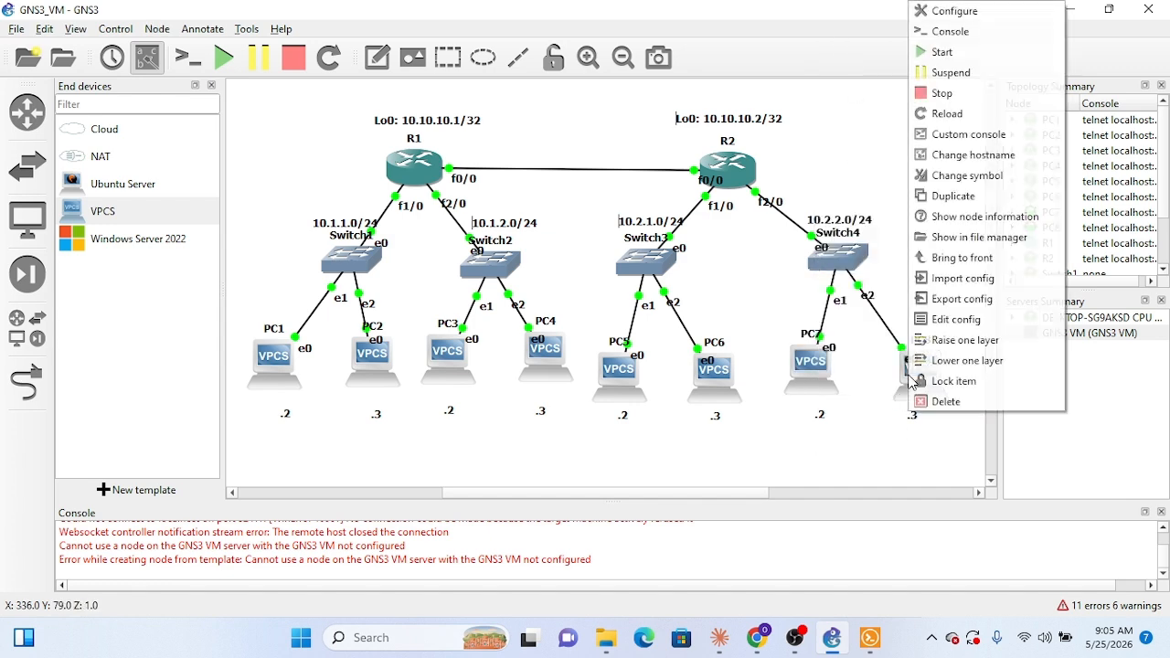
pyautogui.click(949, 33)
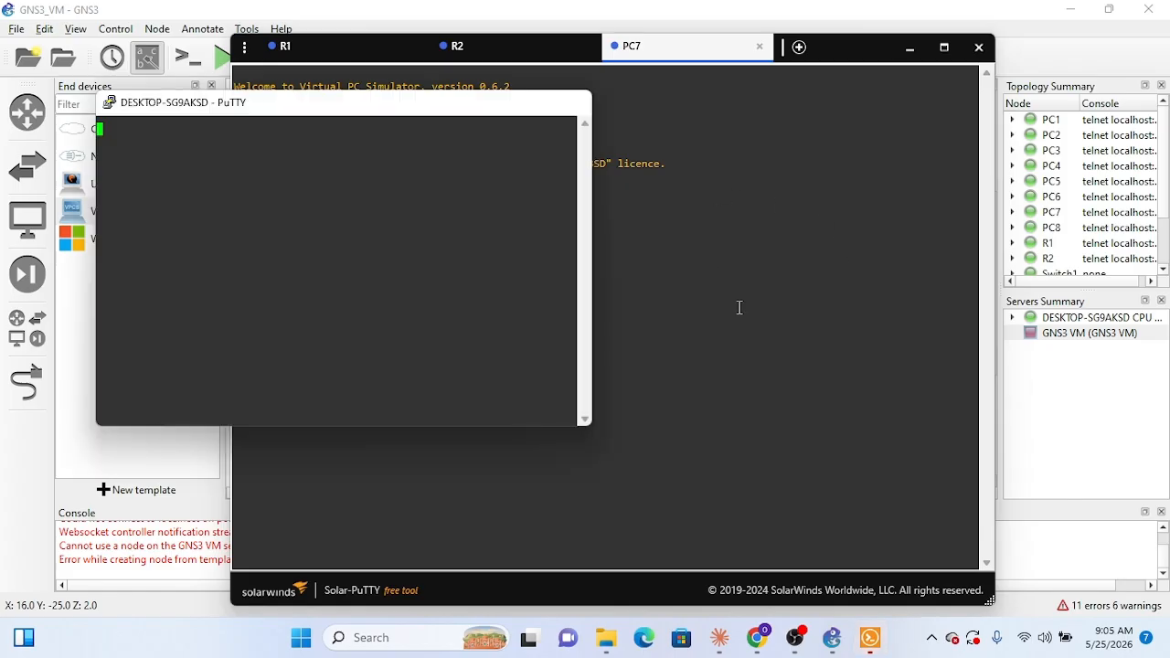
# Step: Set PC7's address, mask and gateway with the command ip 10.2.2.2 255.255.255.0 10.2.2.1
pyautogui.click(629, 48)
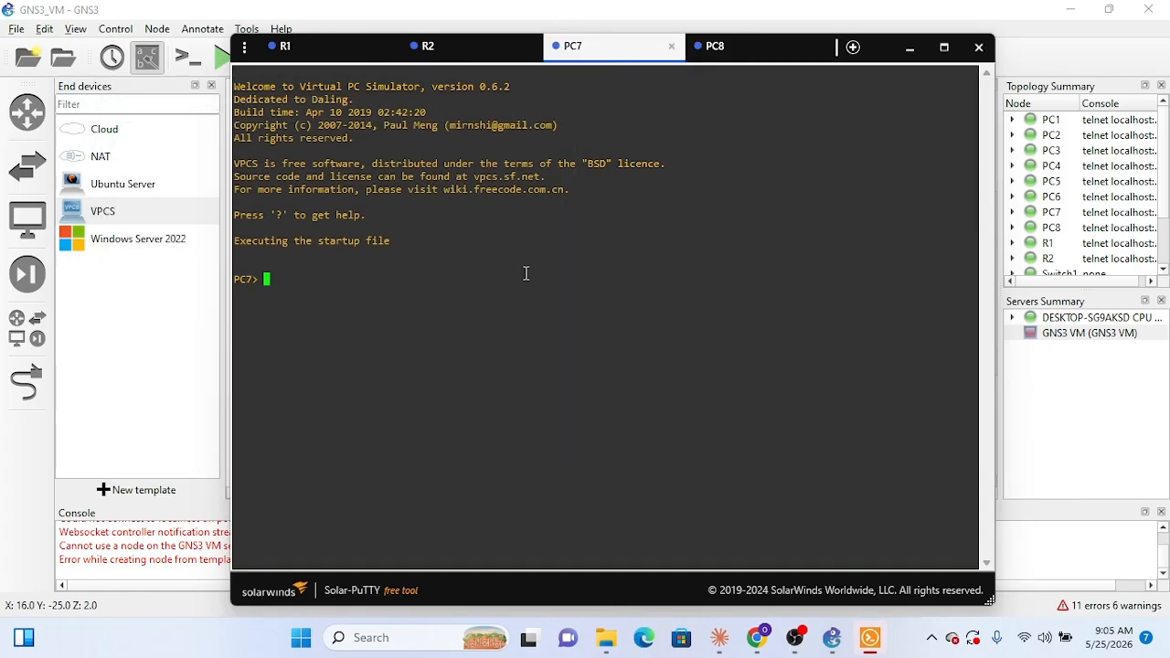
pyautogui.write('ip 10.2.2.2 255.255.255.')
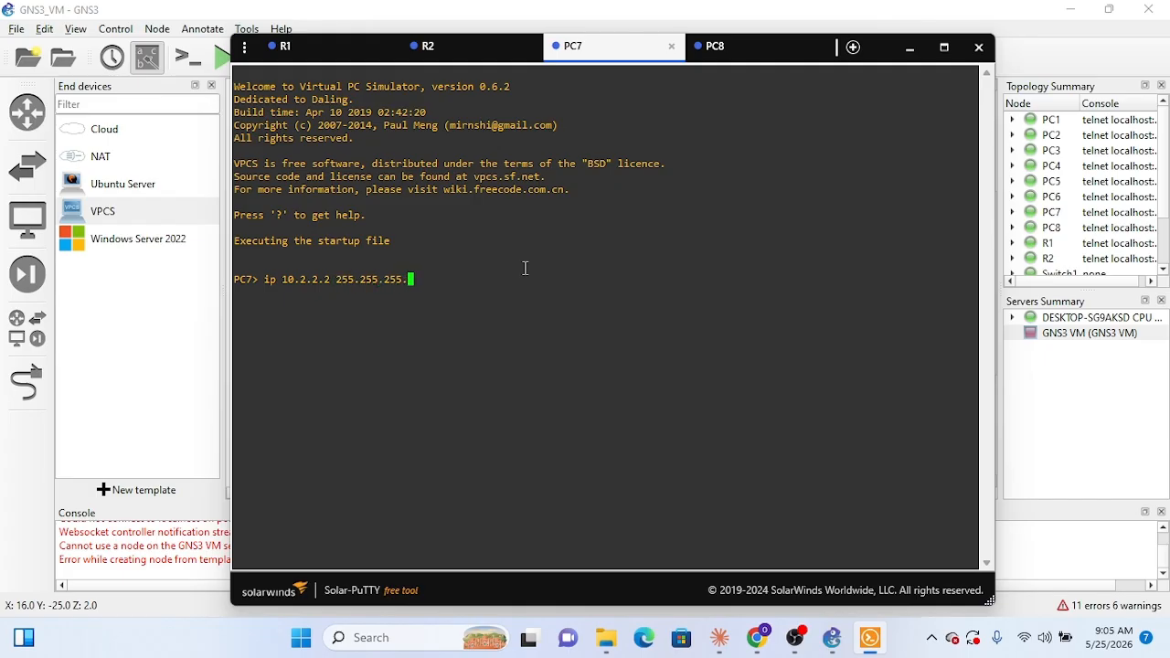
pyautogui.write('0 10.2.2.1')
pyautogui.press('Return')
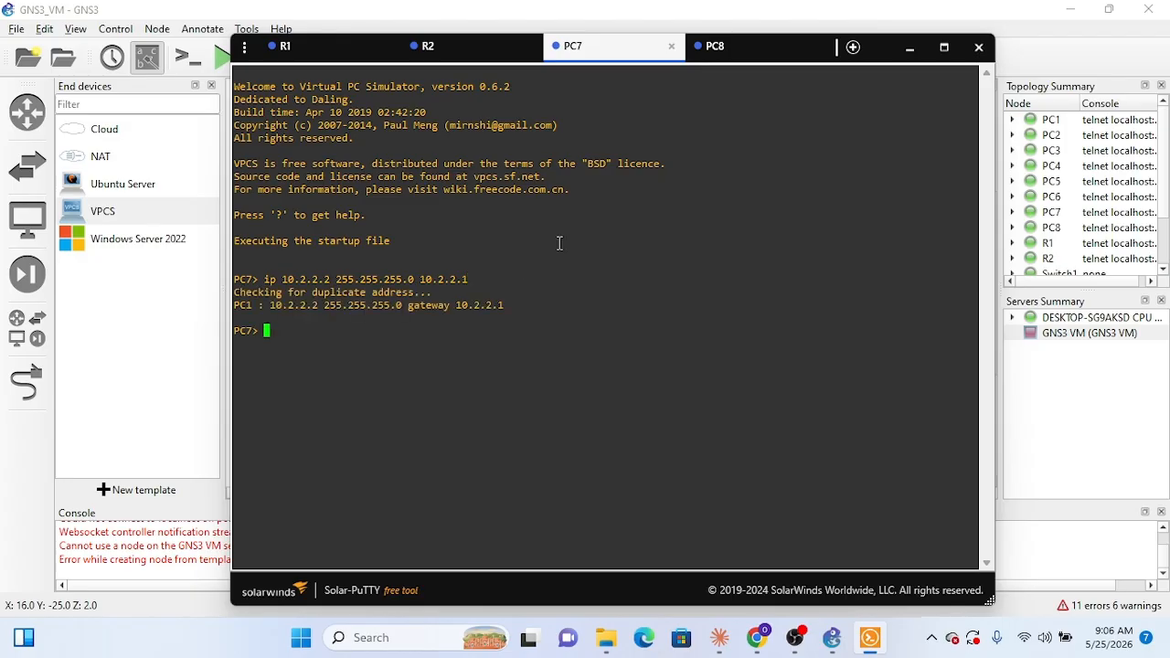
# Step: Verify PC7's IP settings with sh ip
pyautogui.click(740, 55)
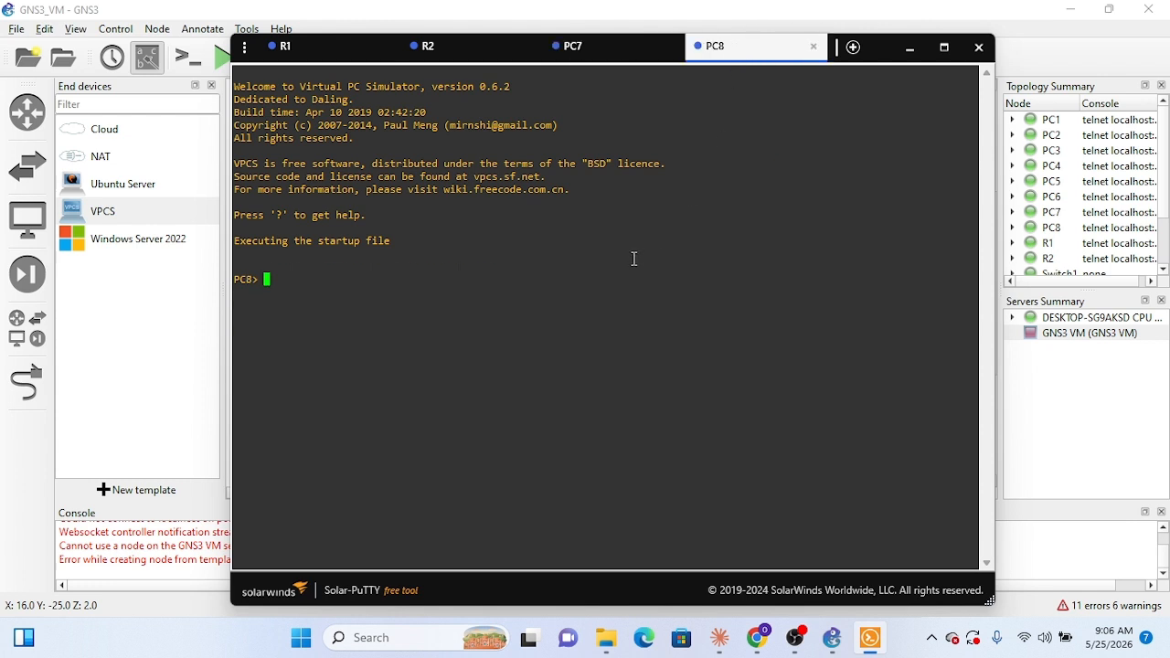
pyautogui.click(602, 57)
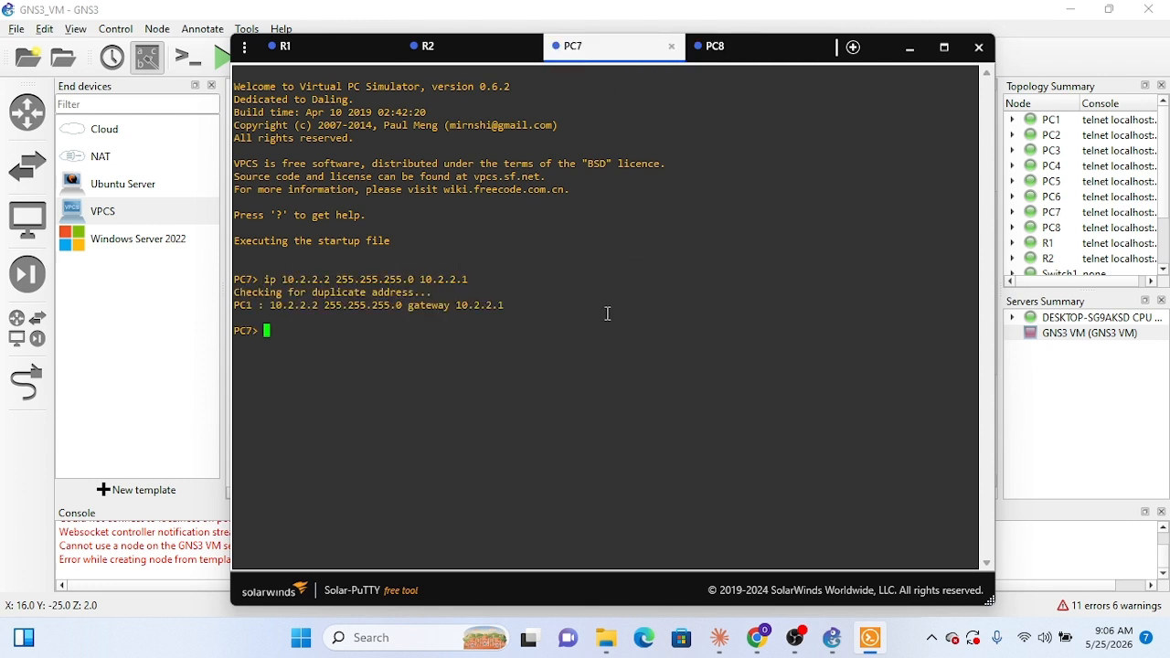
pyautogui.write('sh ip')
pyautogui.press('Return')
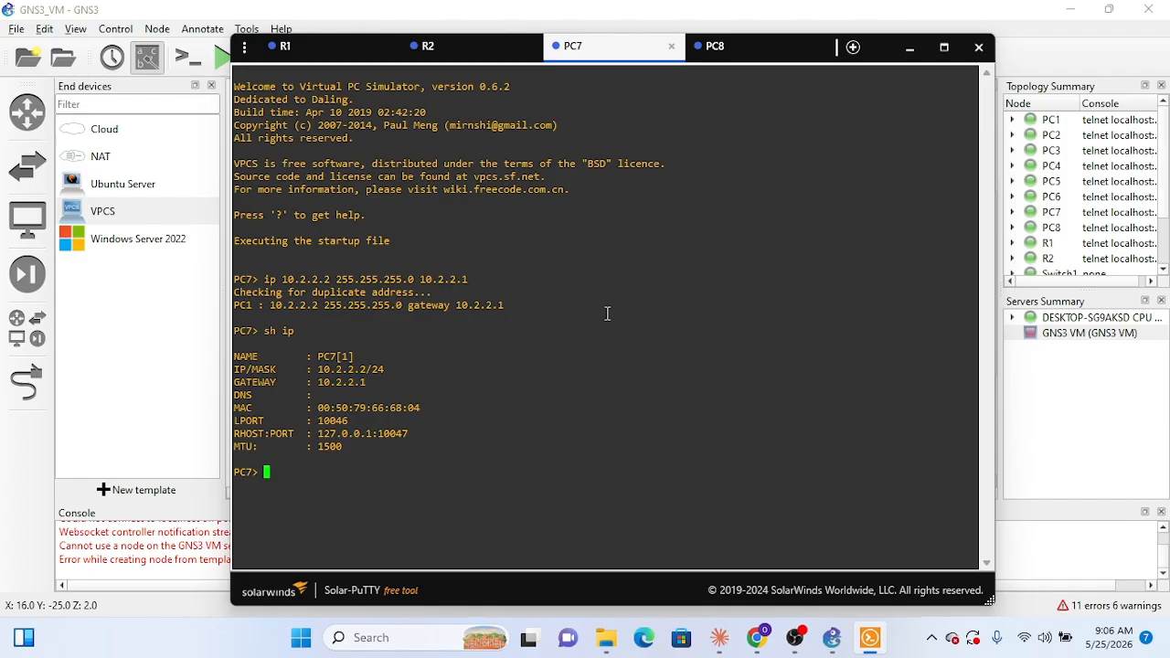
# Step: Set PC8's address, mask and gateway with the command ip 10.2.2.3 255.255.255.0 10.2.2.1
pyautogui.click(717, 57)
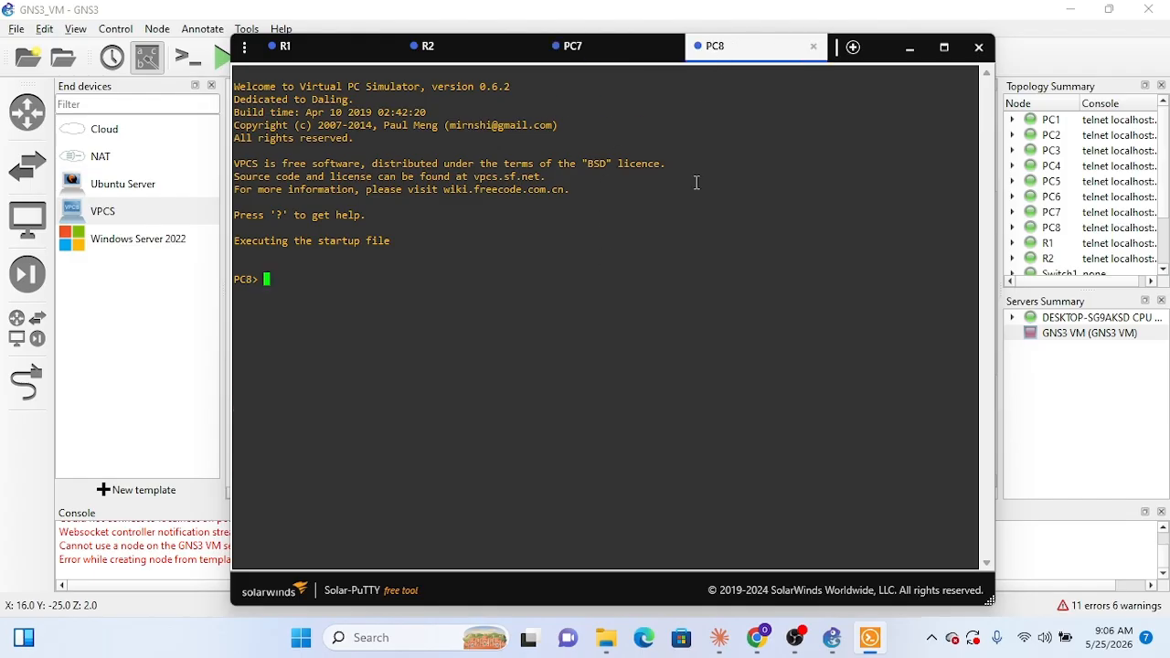
pyautogui.write('ip 10.2.2.3 255.255.255.')
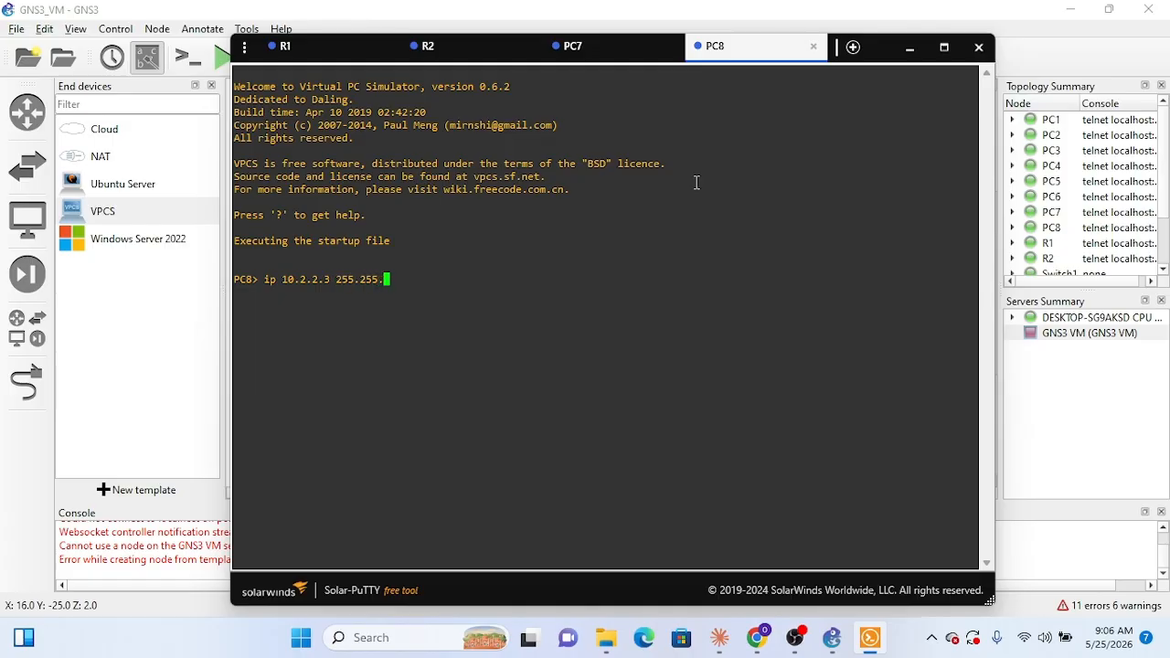
pyautogui.write('20')
pyautogui.press('BackSpace')
pyautogui.press('BackSpace')
pyautogui.write('0')
pyautogui.click(592, 41)
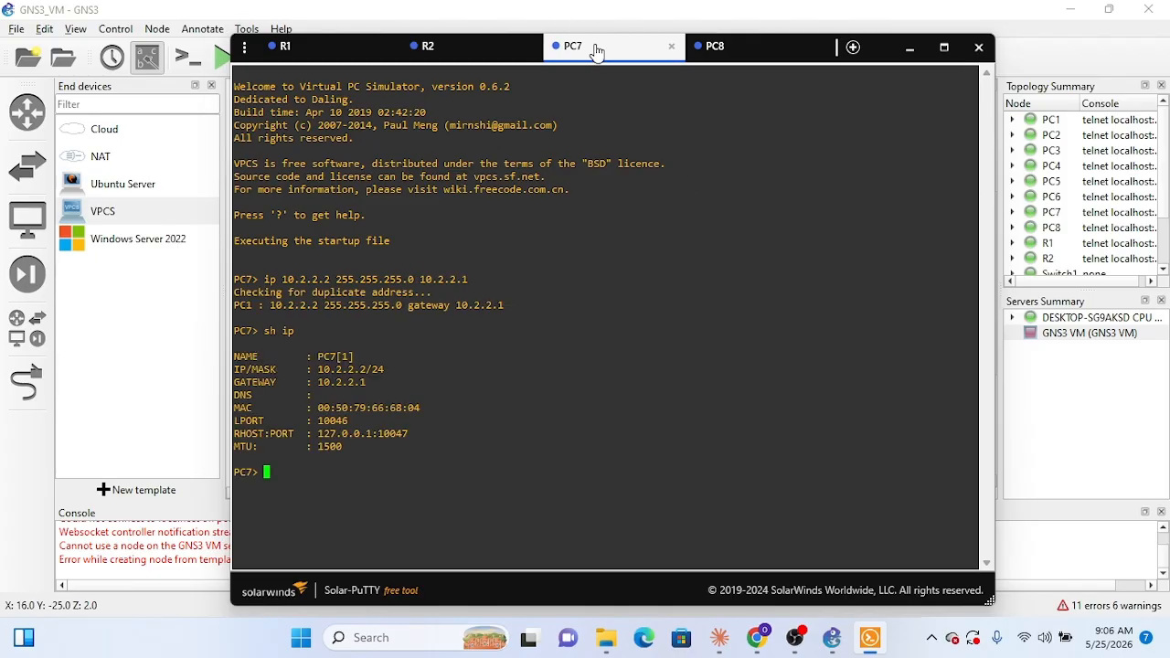
pyautogui.click(715, 47)
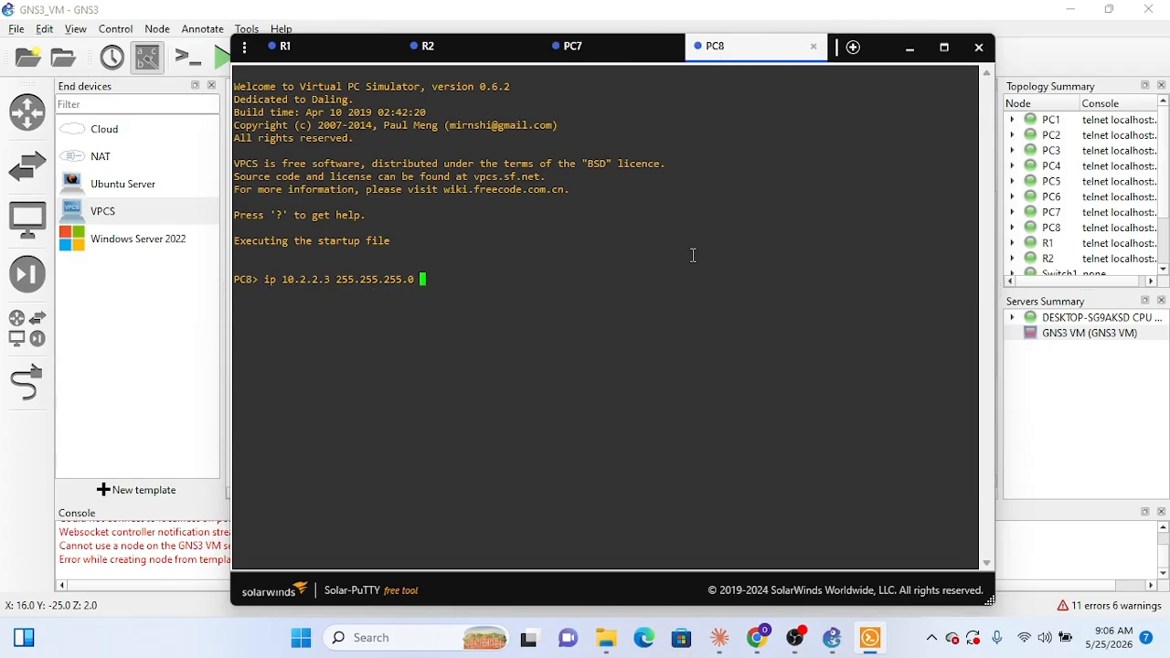
pyautogui.write('10.2.2.1')
pyautogui.press('Return')
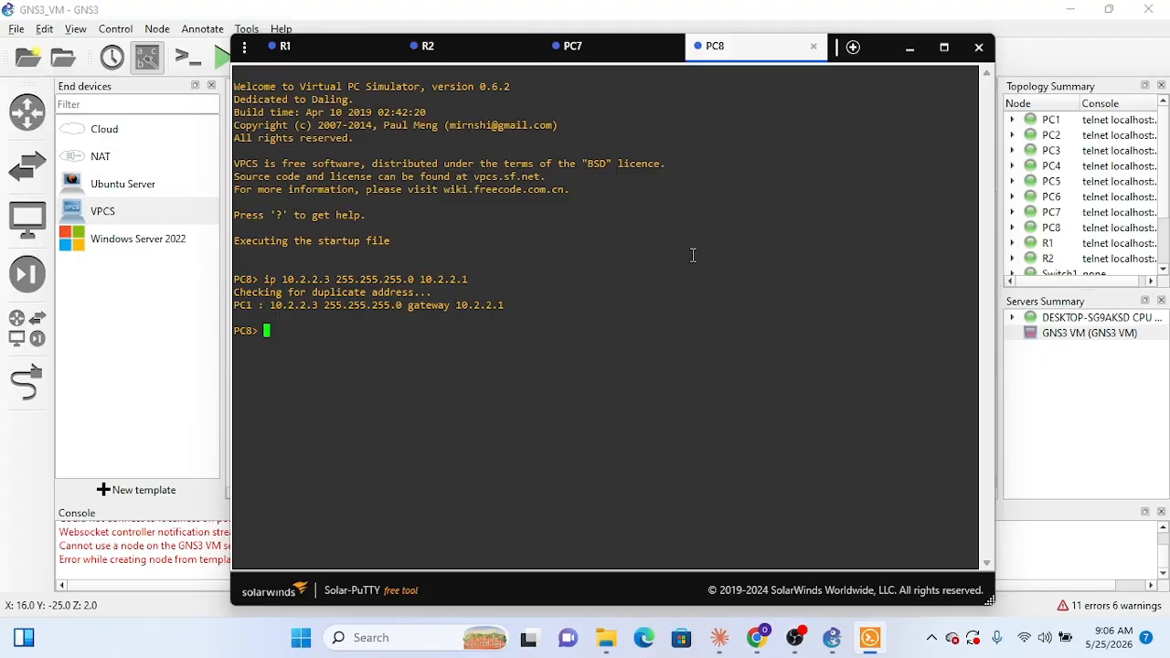
# Step: Verify PC8's IP settings with sh ip, close the PC8 and PC7 consoles and return to the topology
pyautogui.write('sh ip')
pyautogui.press('Return')
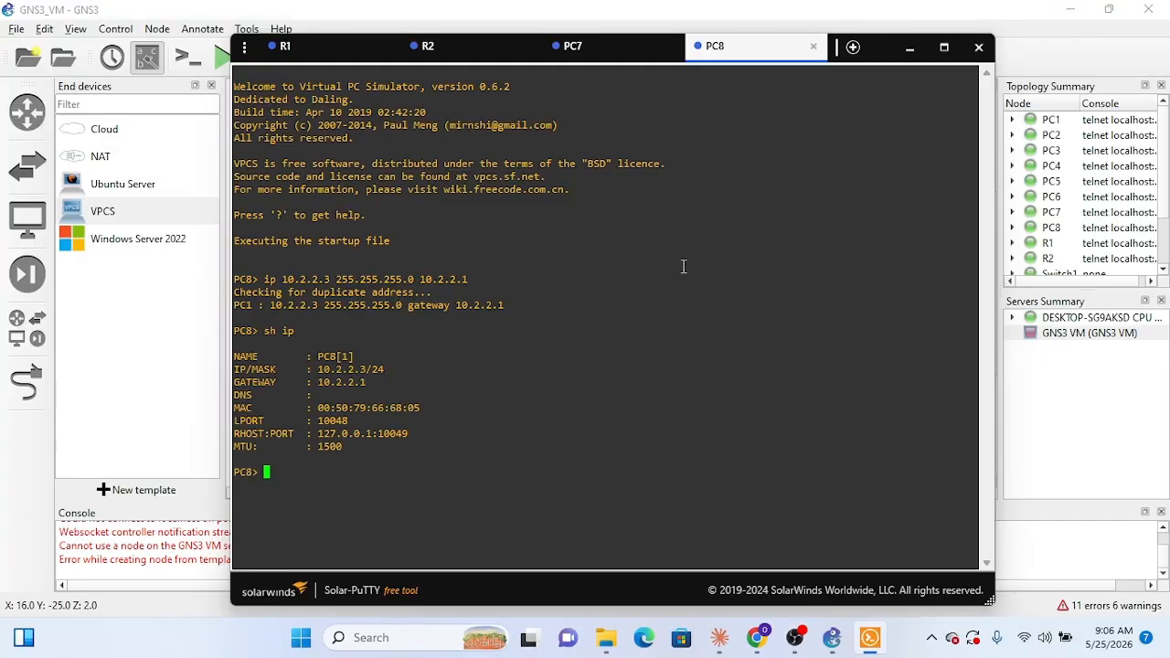
pyautogui.click(815, 47)
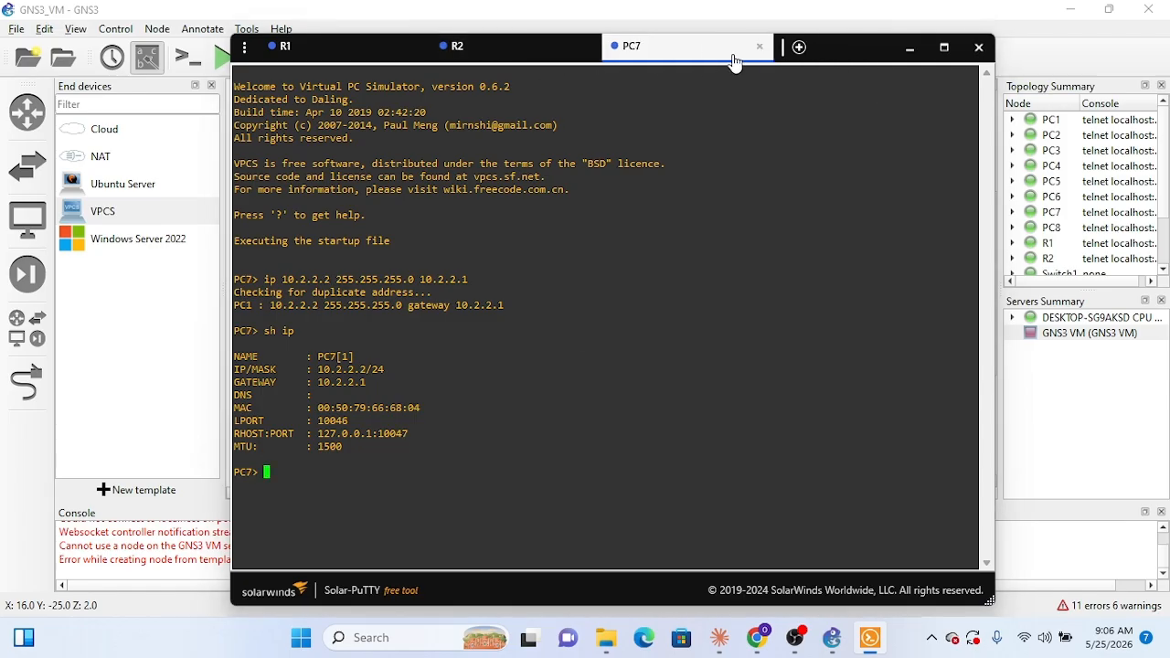
pyautogui.click(760, 47)
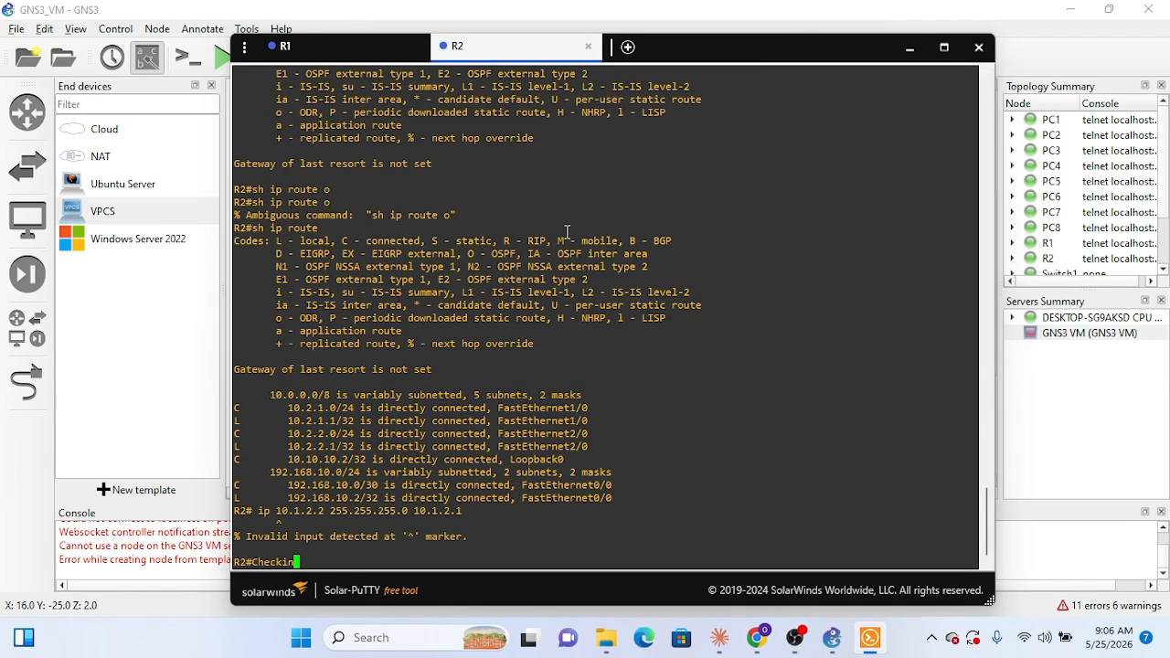
pyautogui.click(924, 54)
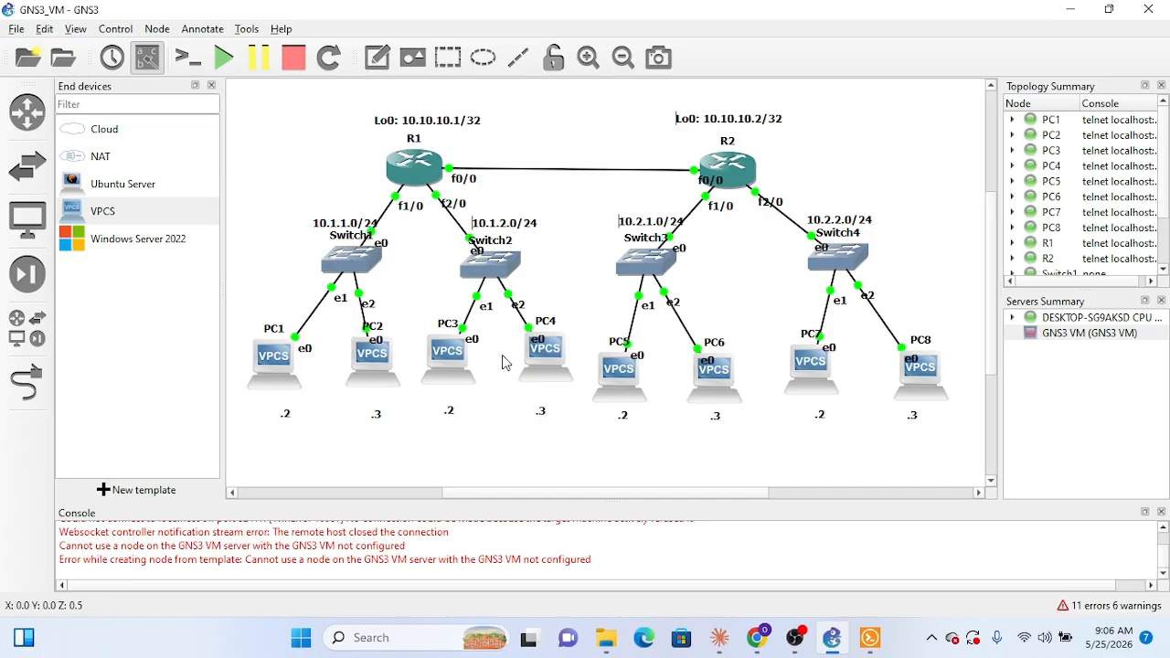
# Step: Switch to Claude and review the verification commands in the OSPF setup plan
pyautogui.click(724, 648)
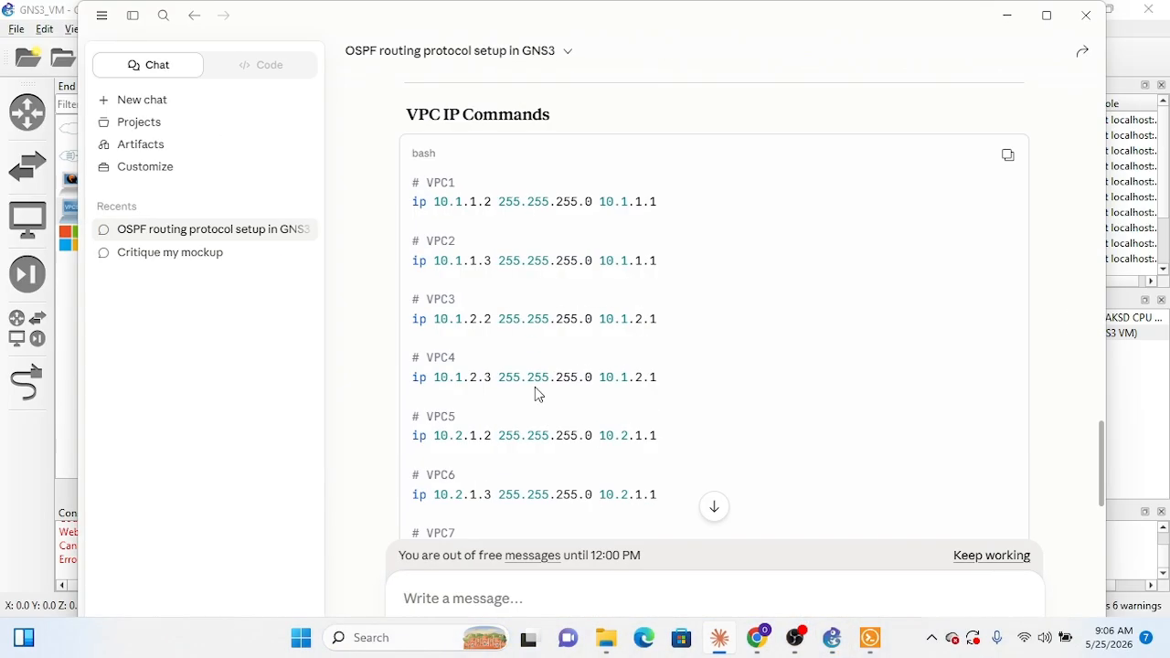
pyautogui.scroll(-5, 534, 387)
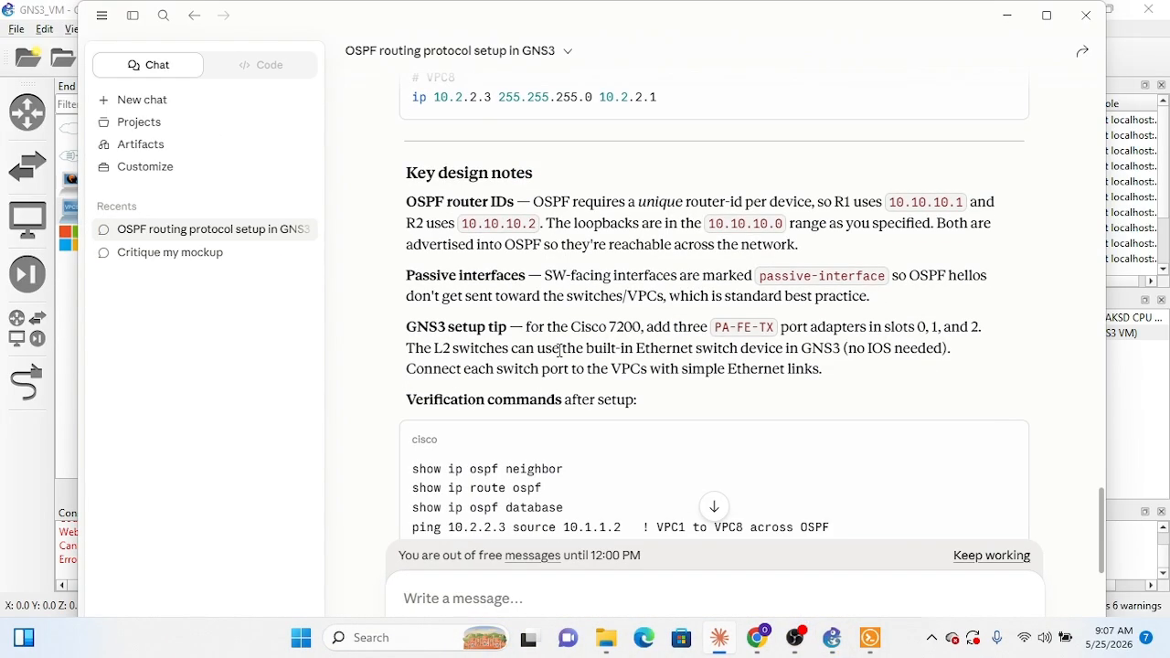
pyautogui.scroll(-3, 559, 350)
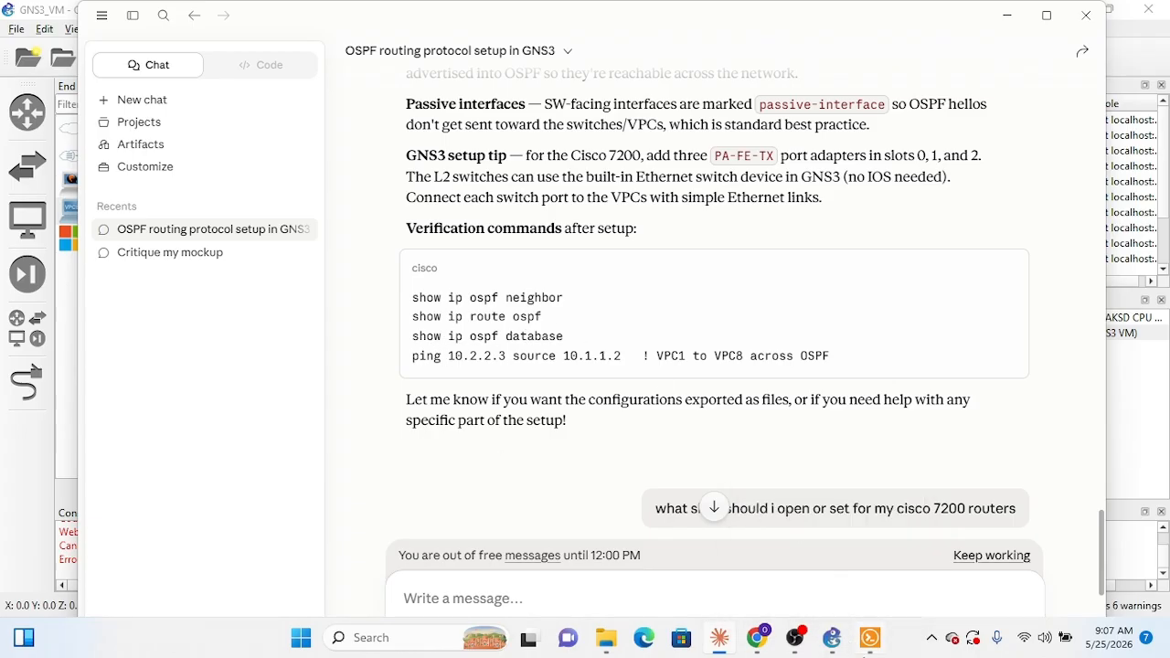
# Step: Switch to R2's console and display its OSPF database with sh ip ospf database
pyautogui.hotkey('alt', 'Tab')
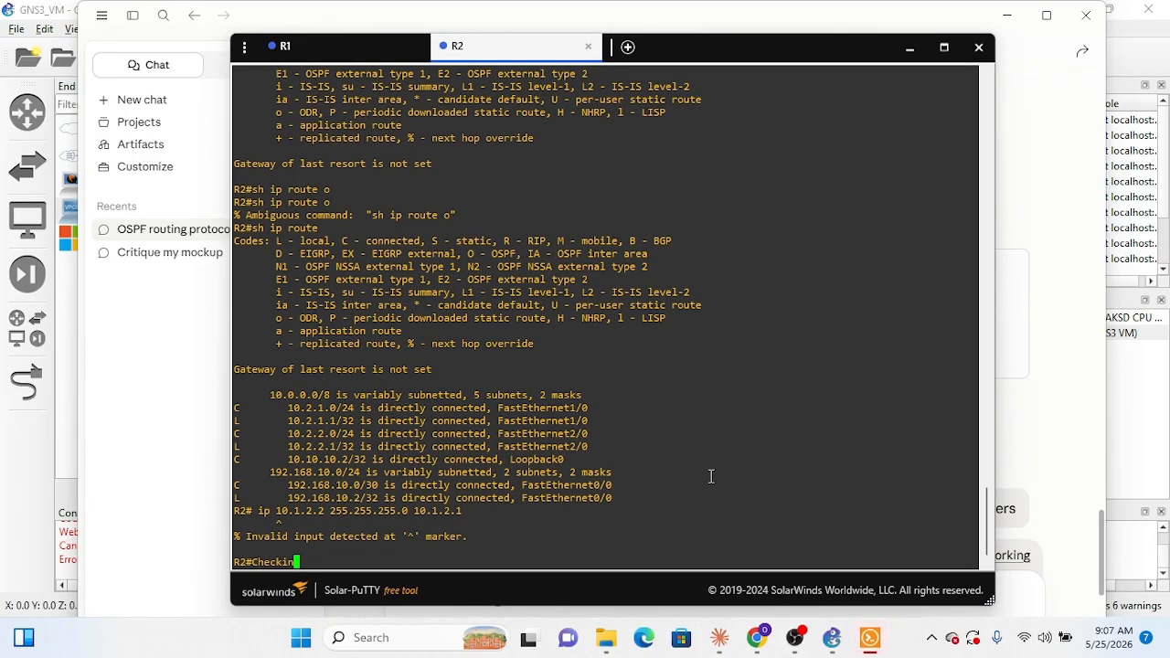
pyautogui.press('BackSpace')
pyautogui.press('BackSpace')
pyautogui.press('BackSpace')
pyautogui.press('BackSpace')
pyautogui.press('BackSpace')
pyautogui.press('BackSpace')
pyautogui.press('BackSpace')
pyautogui.write('sh ip ospf datatb')
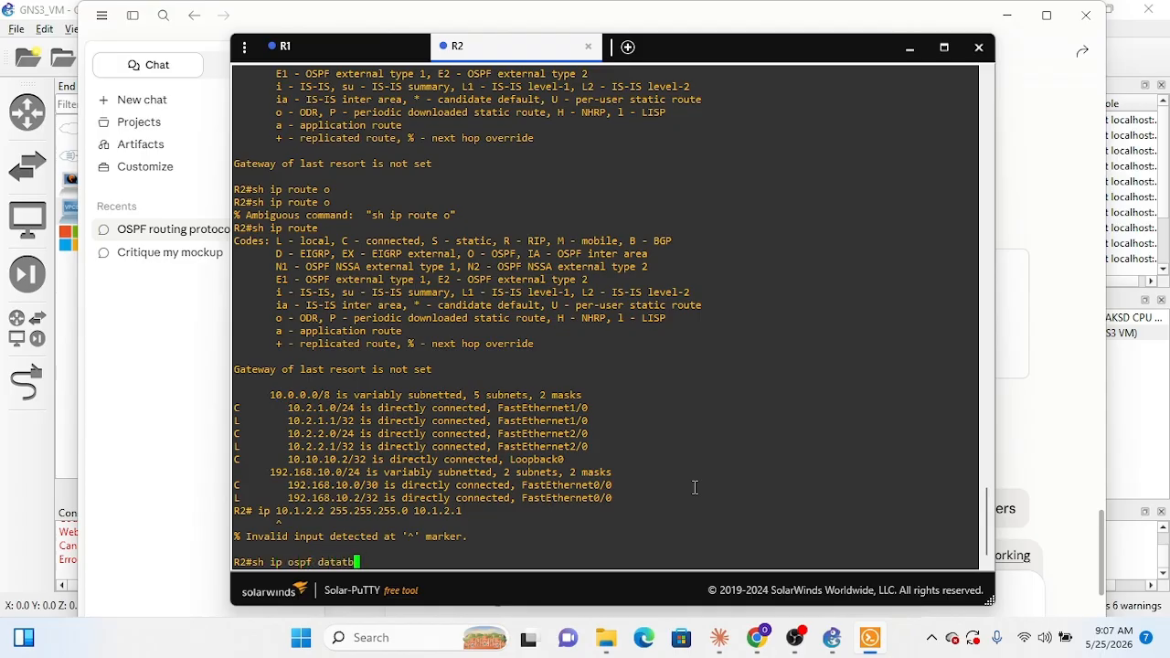
pyautogui.press('BackSpace')
pyautogui.press('BackSpace')
pyautogui.write('base')
pyautogui.press('Return')
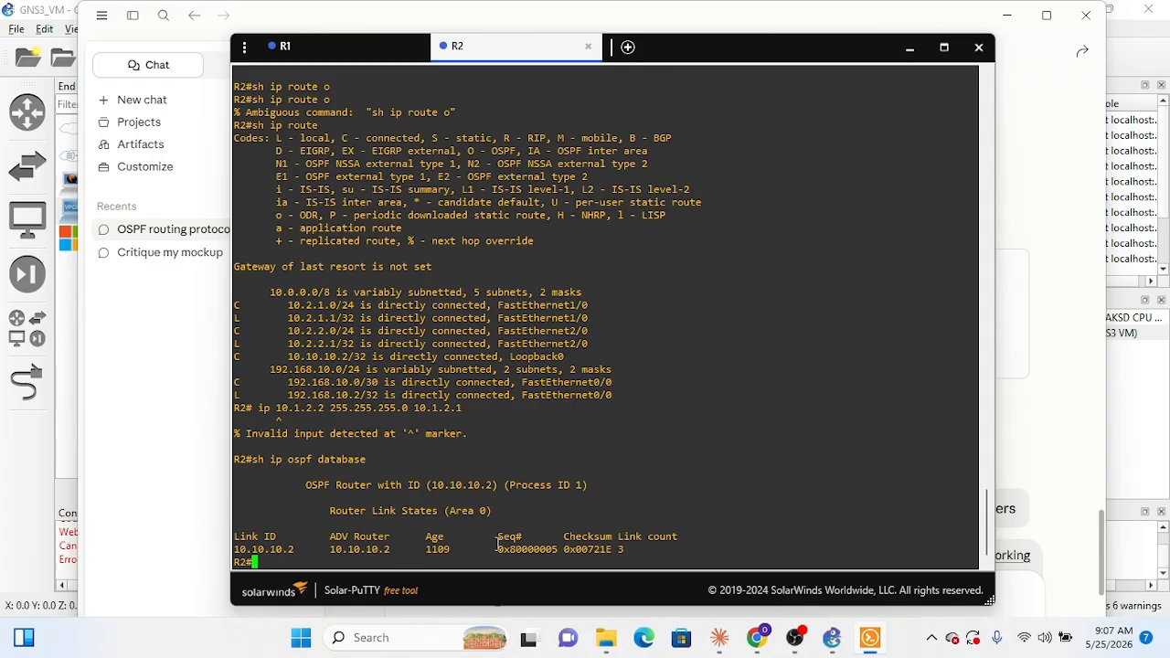
# Step: Display R1's OSPF database with sh ip ospf database
pyautogui.click(347, 50)
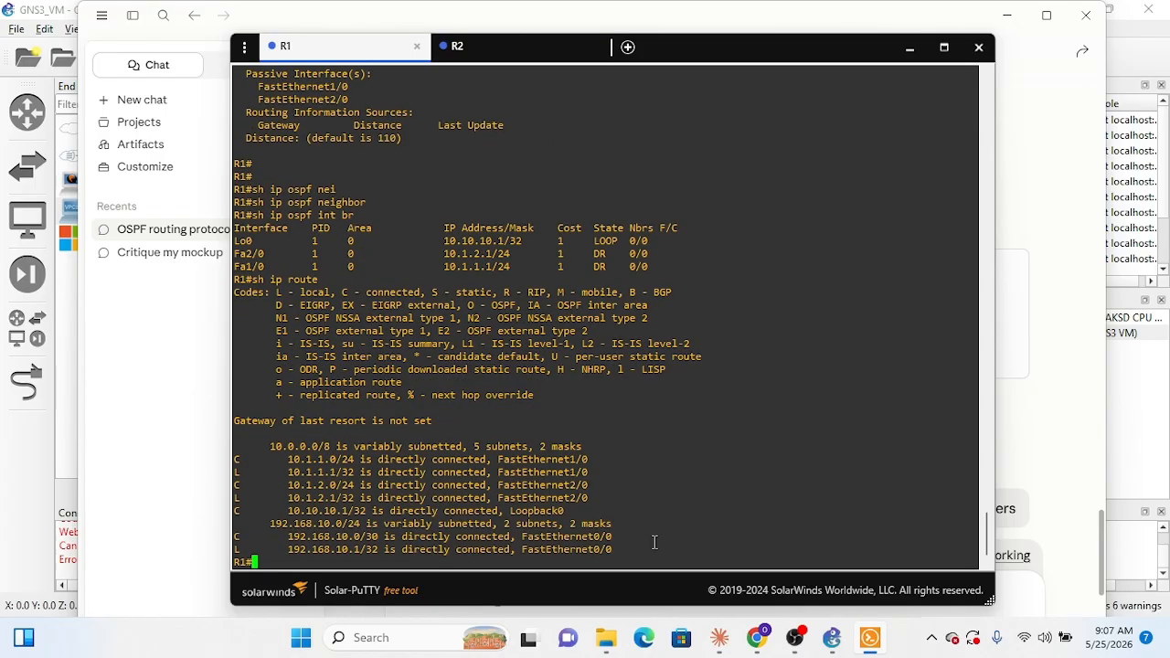
pyautogui.write('sh ip ospf database')
pyautogui.press('Return')
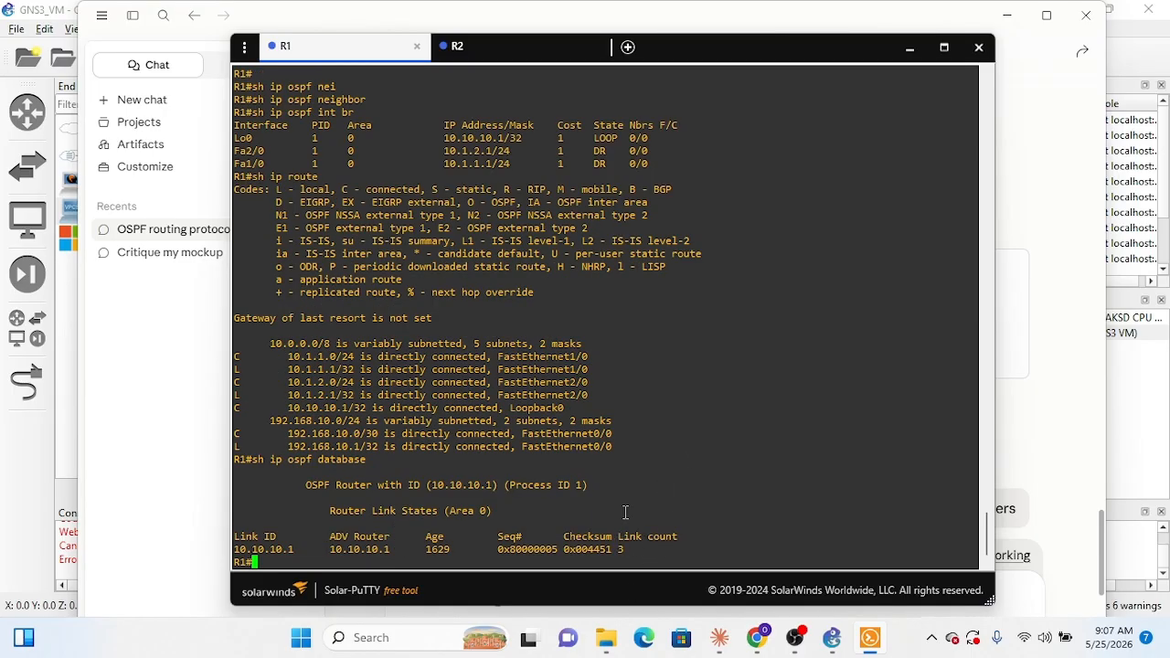
# Step: Return to the GNS3 topology, open PC1's console and bring up its command prompt
pyautogui.moveTo(761, 648)
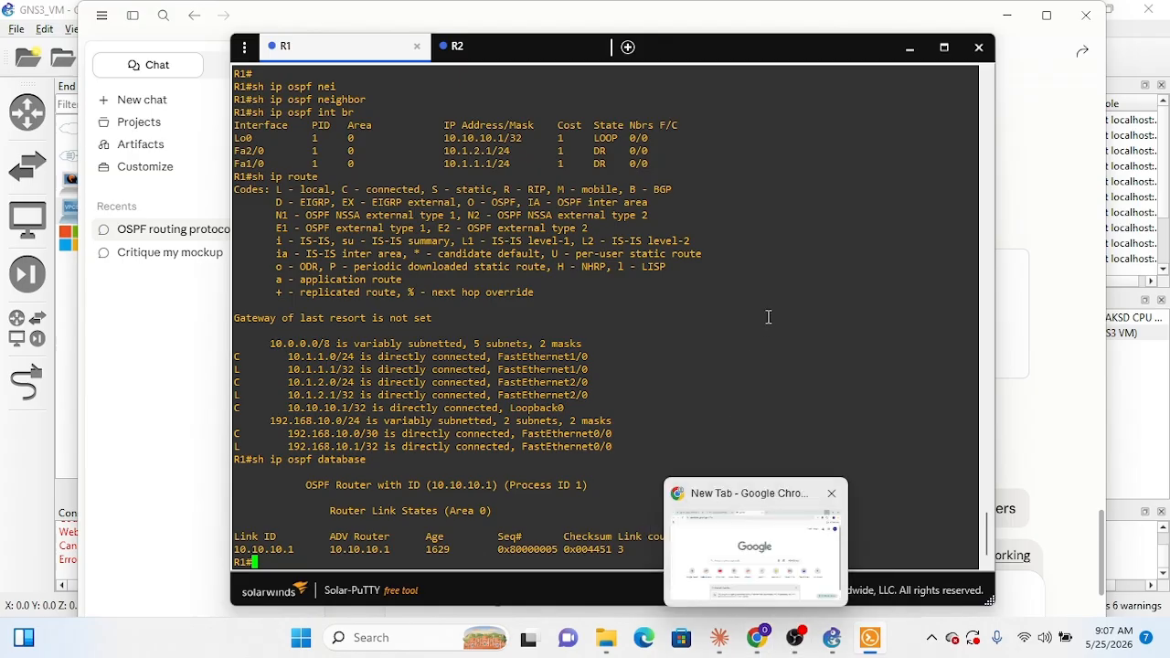
pyautogui.click(1126, 359)
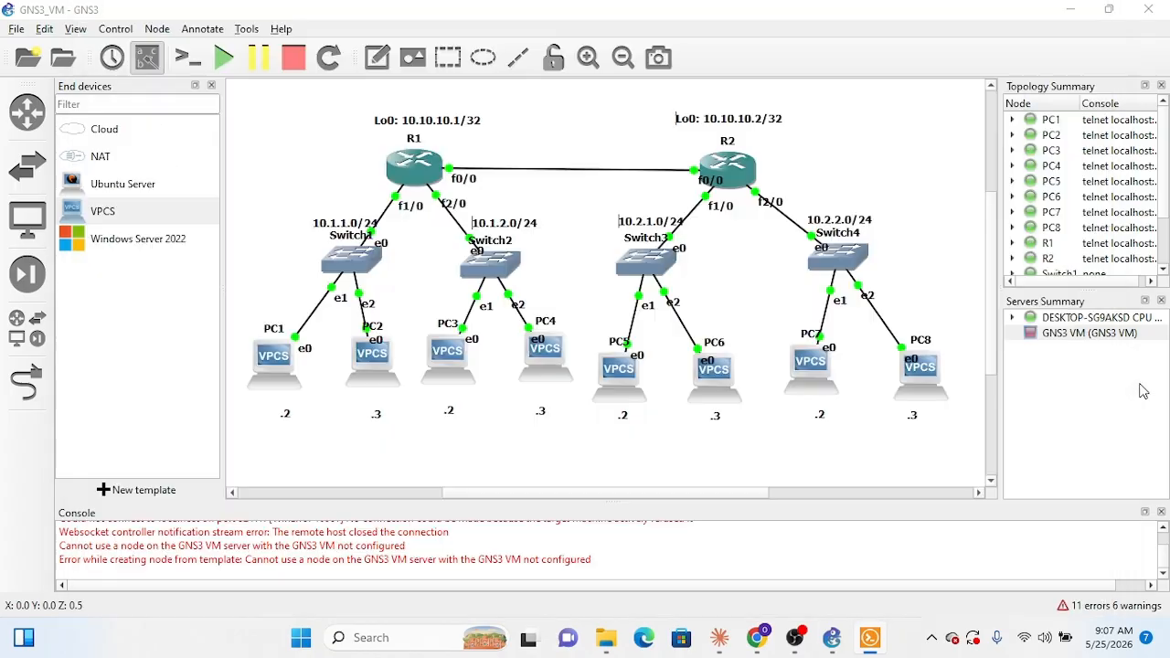
pyautogui.rightClick(271, 367)
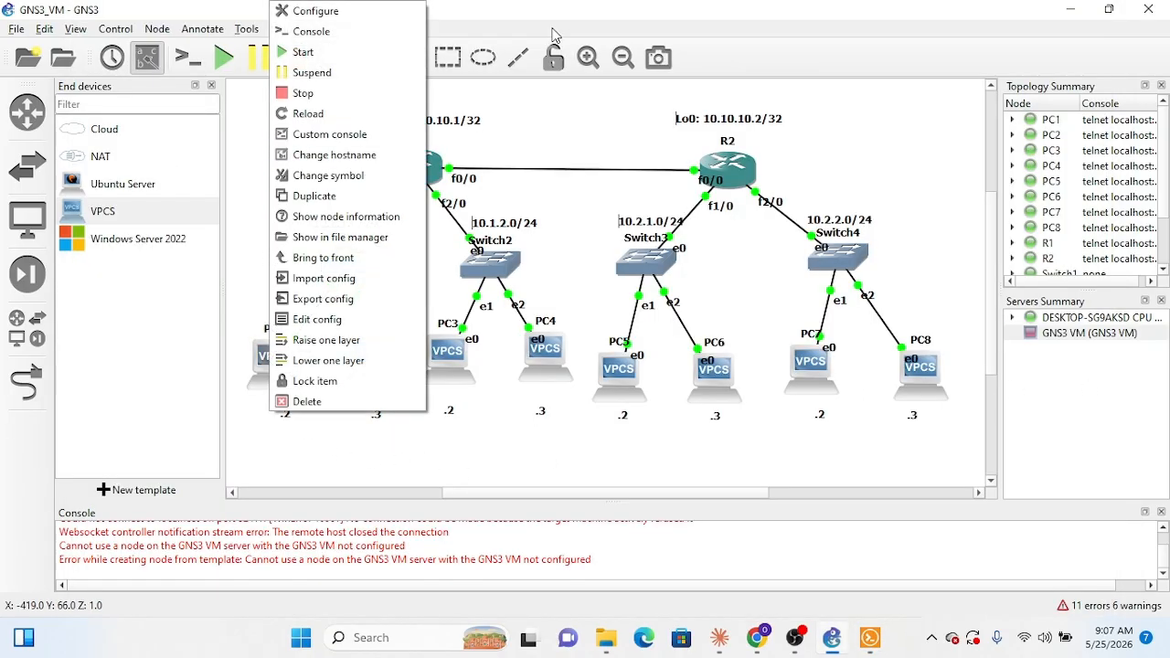
pyautogui.click(339, 32)
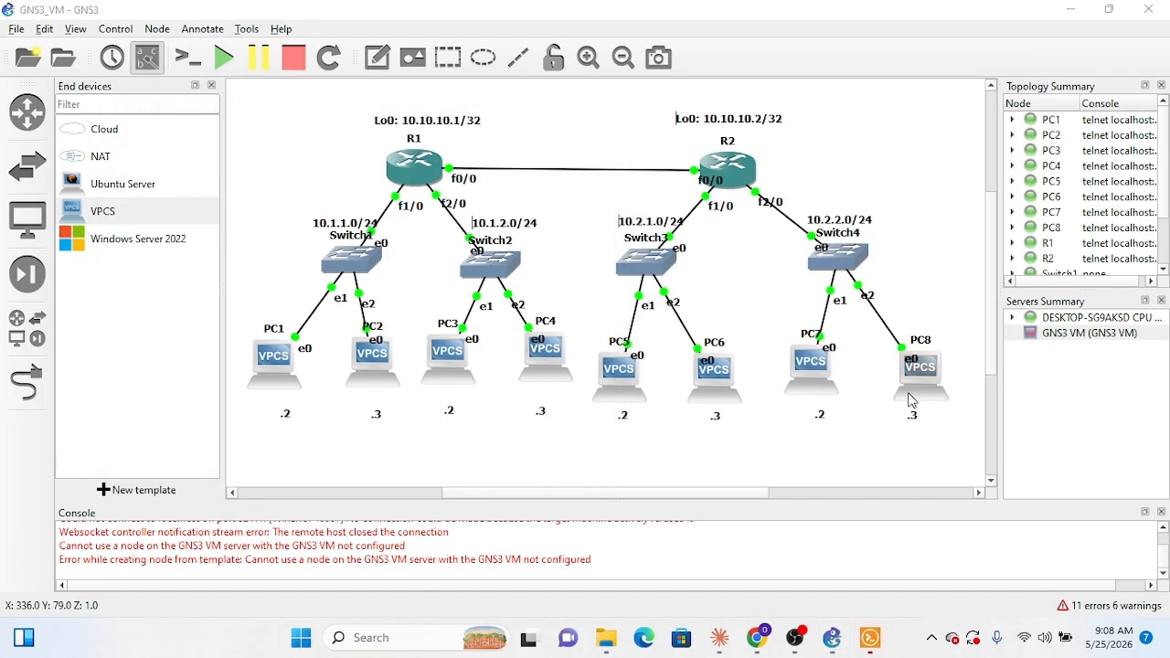
pyautogui.click(871, 638)
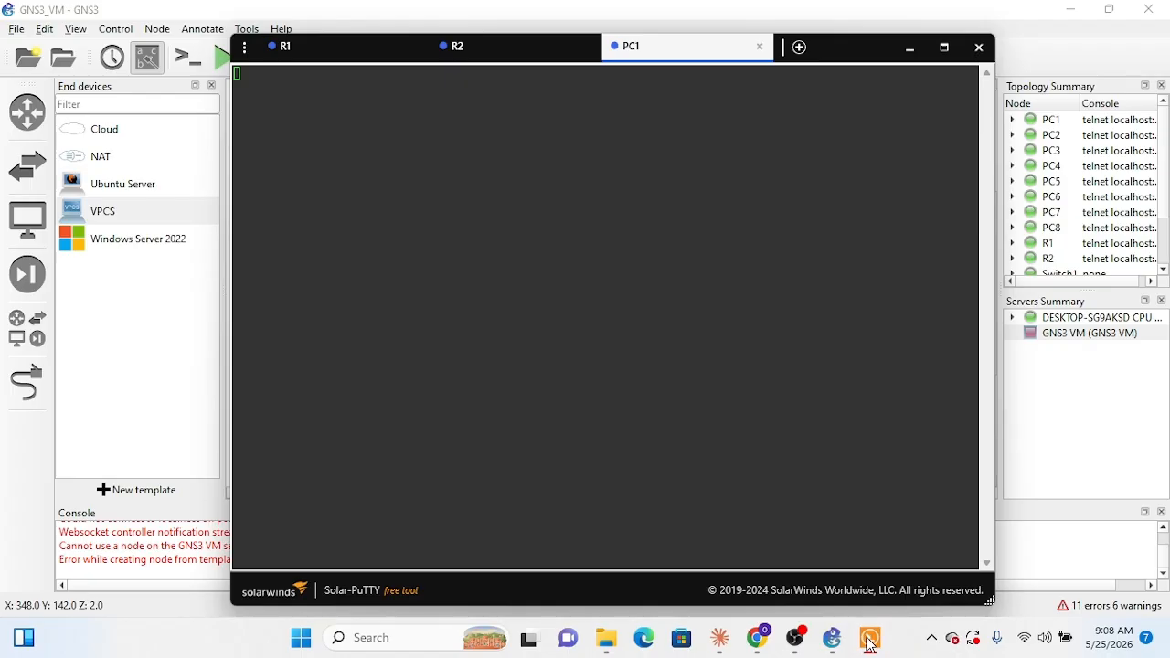
pyautogui.click(559, 183)
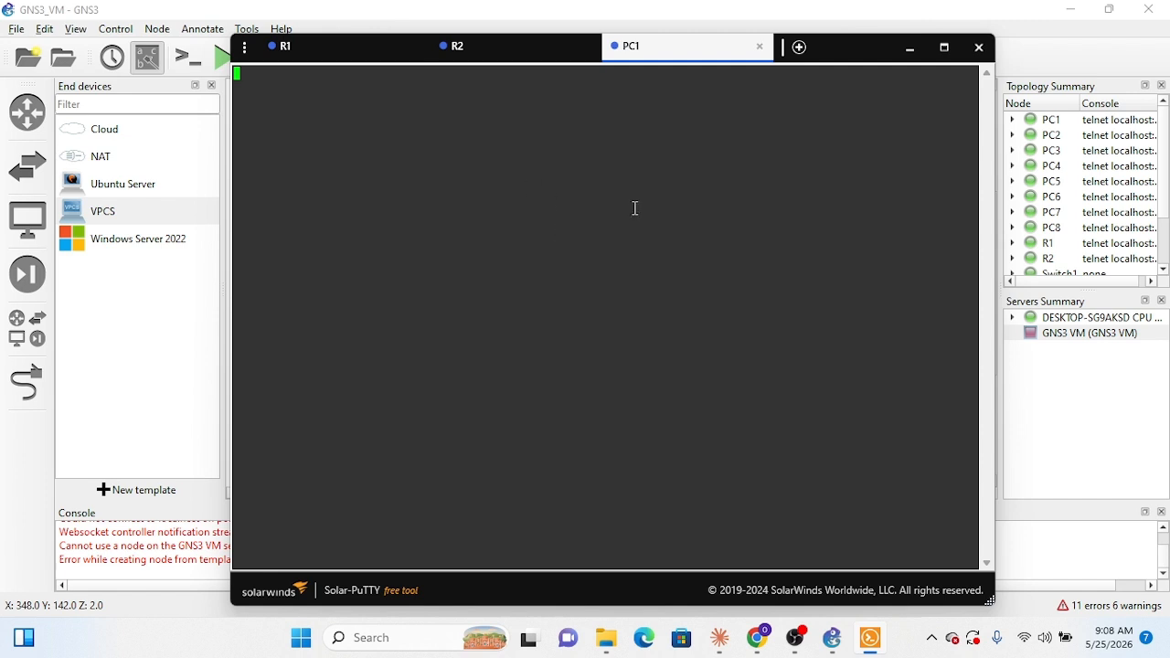
pyautogui.press('Return')
pyautogui.press('Return')
pyautogui.press('Return')
# Step: Test connectivity from PC1 to PC8 with the command ping 10.2.2.3
pyautogui.write('ping ')
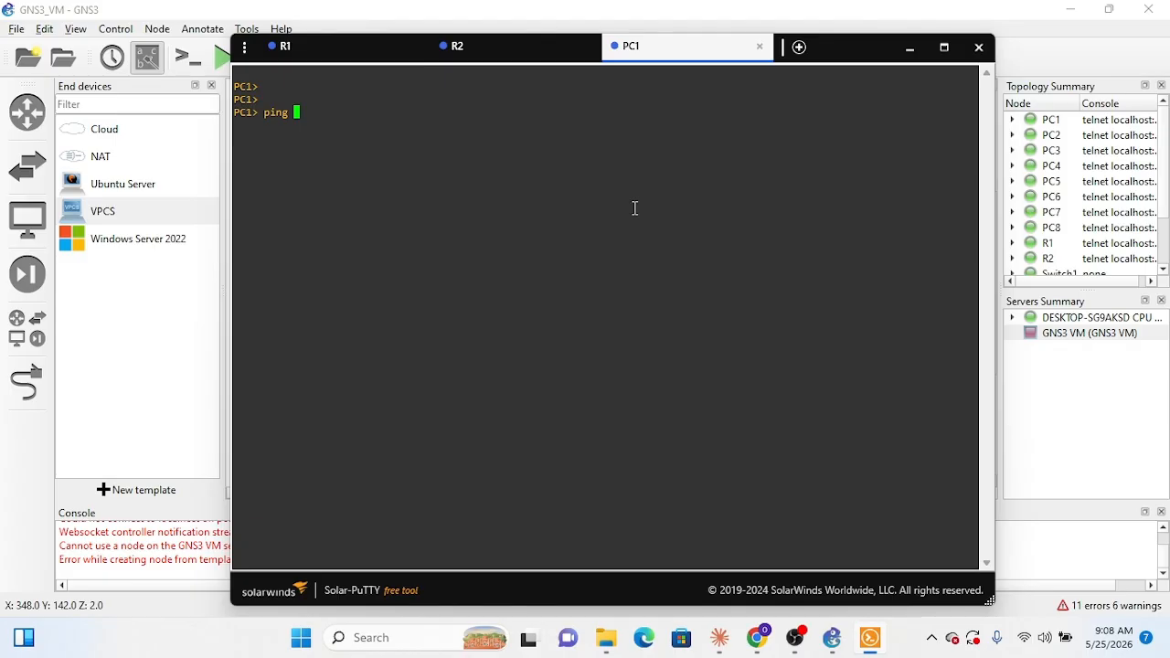
pyautogui.write('10.2.2.3')
pyautogui.press('Return')
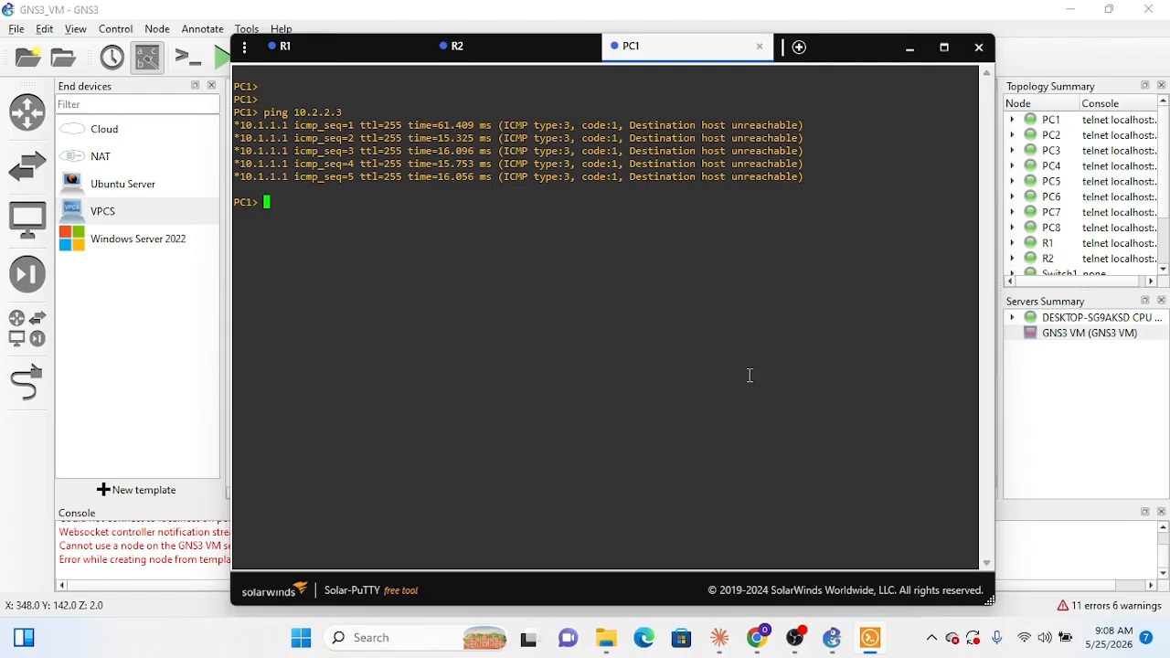
# Step: Recheck the verification commands in Claude, open PC8's console from the topology and return to PC1's session
pyautogui.click(1132, 453)
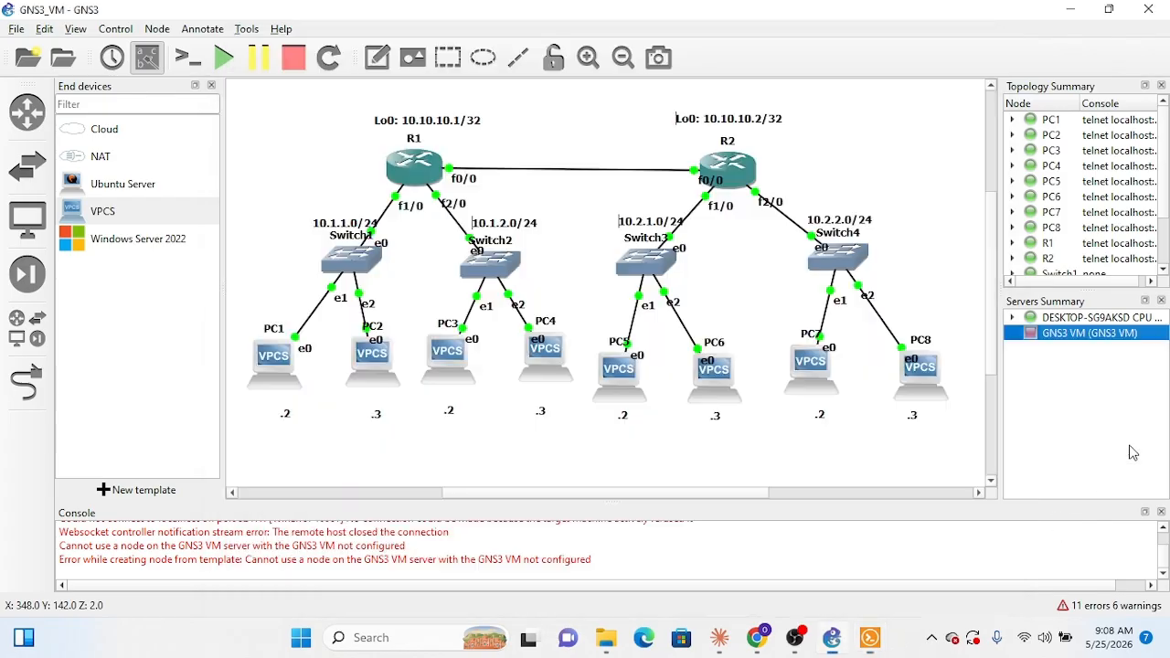
pyautogui.click(719, 637)
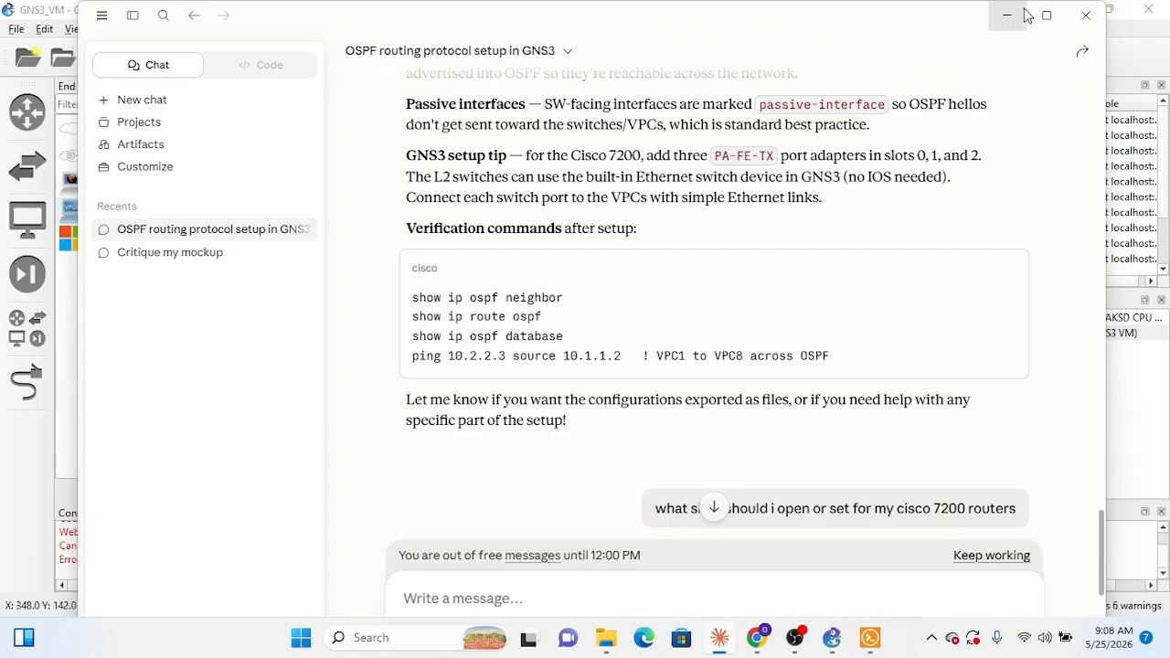
pyautogui.click(1006, 16)
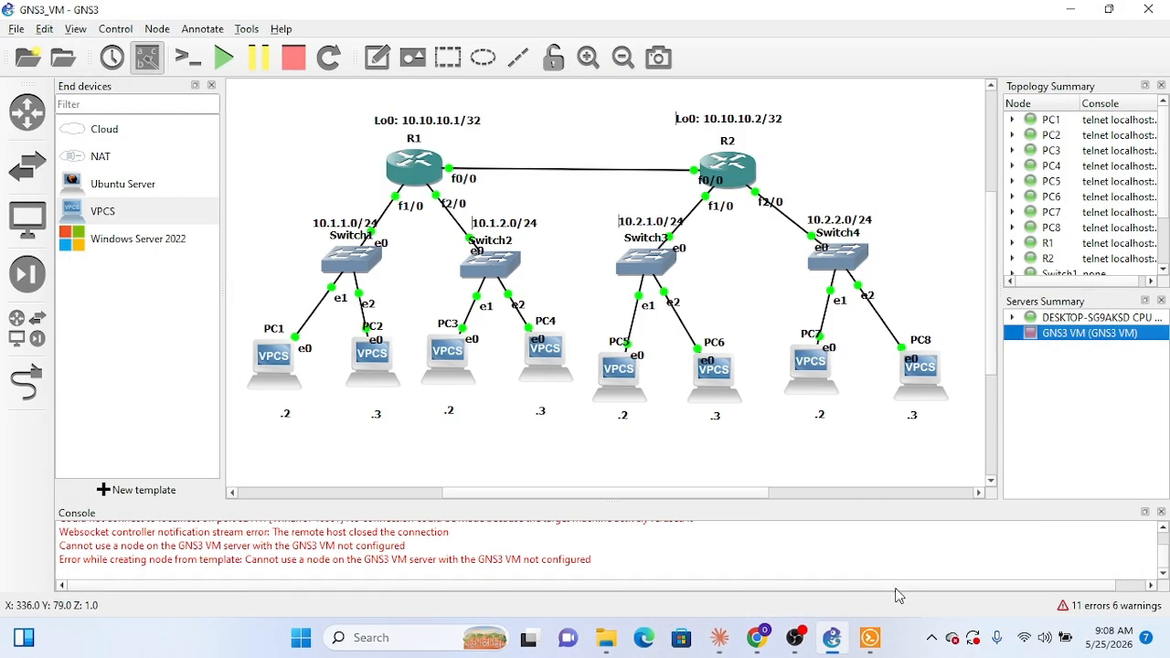
pyautogui.rightClick(932, 384)
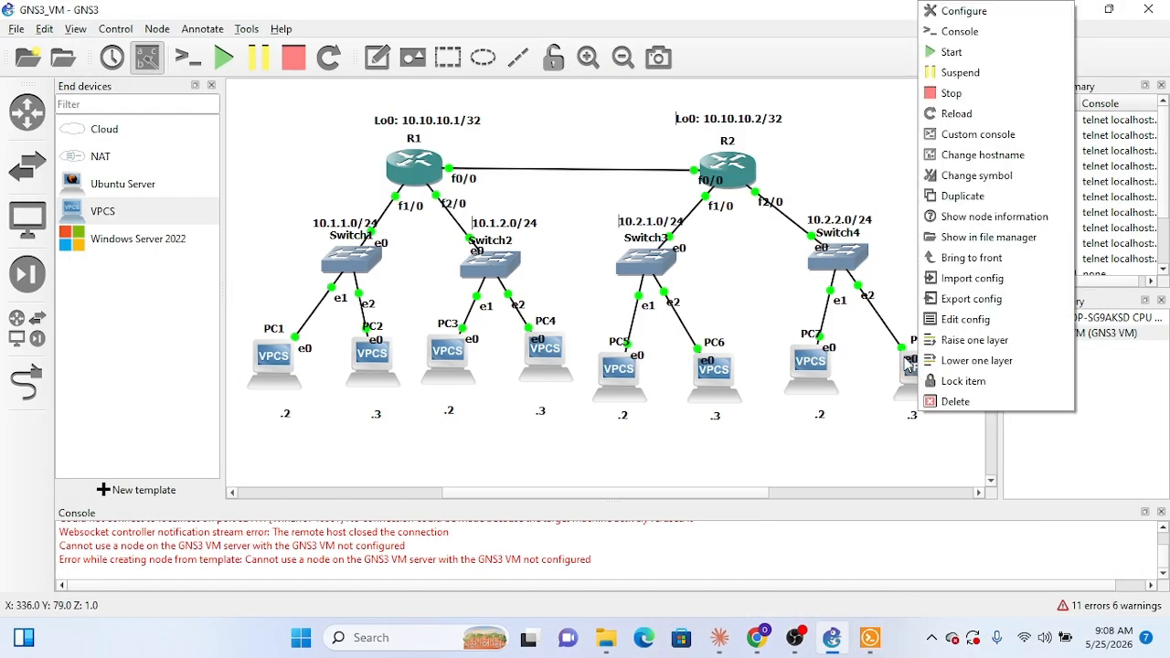
pyautogui.click(969, 42)
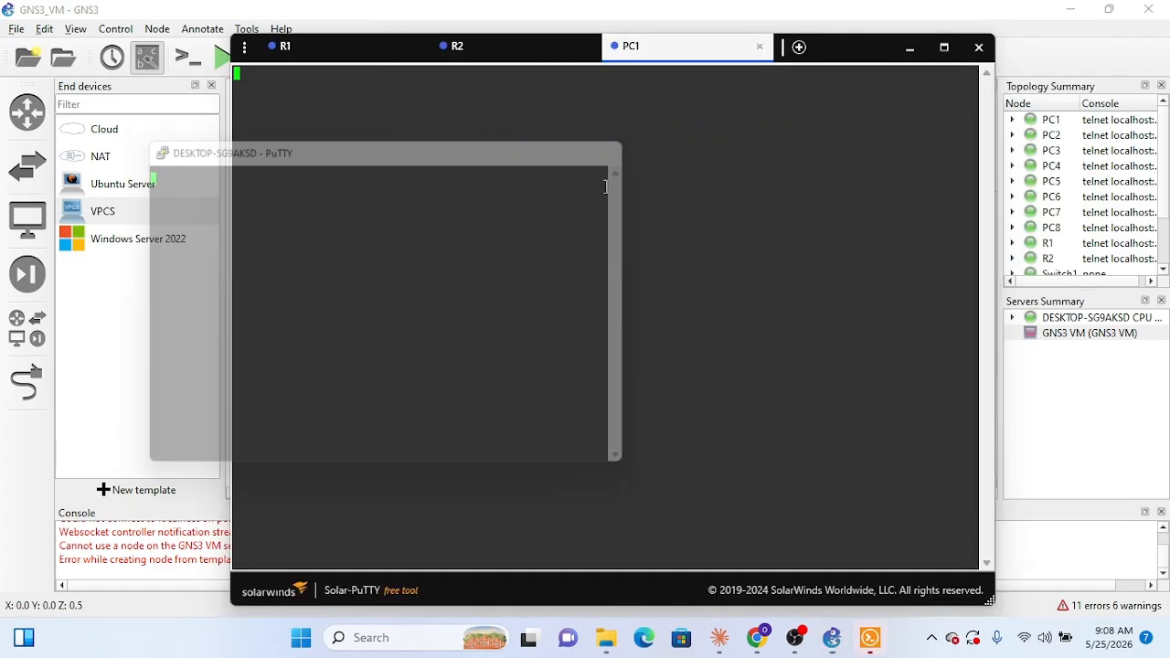
pyautogui.click(583, 40)
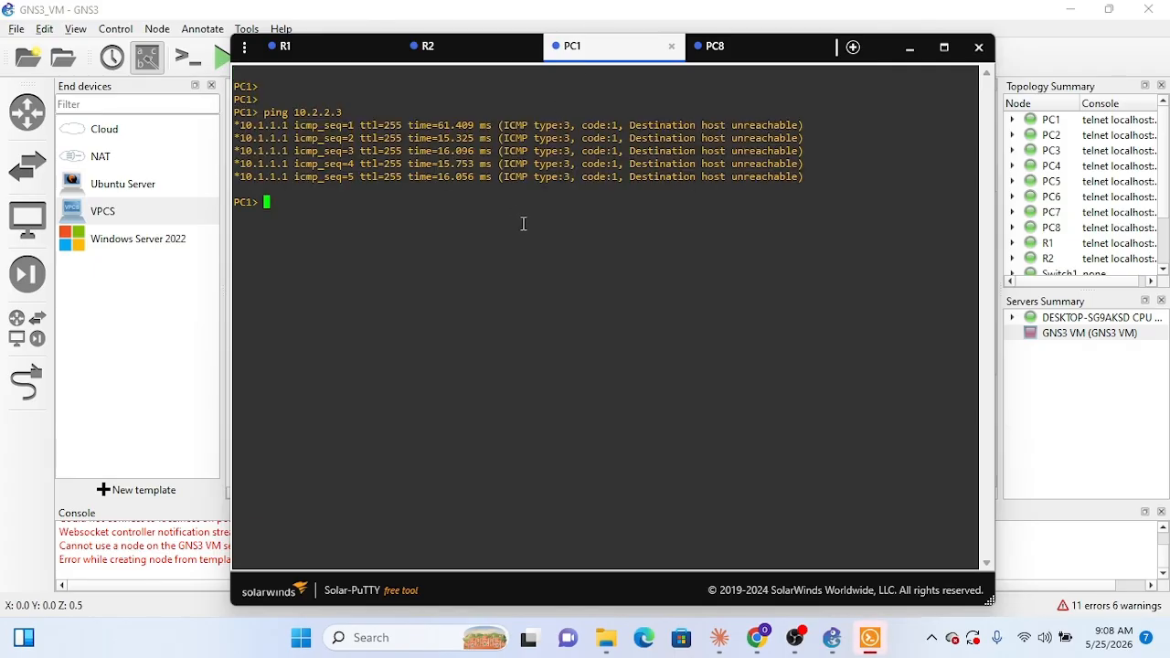
# Step: Review the source ping command in Claude's plan and bring up the command prompt in PC8's console
pyautogui.click(715, 651)
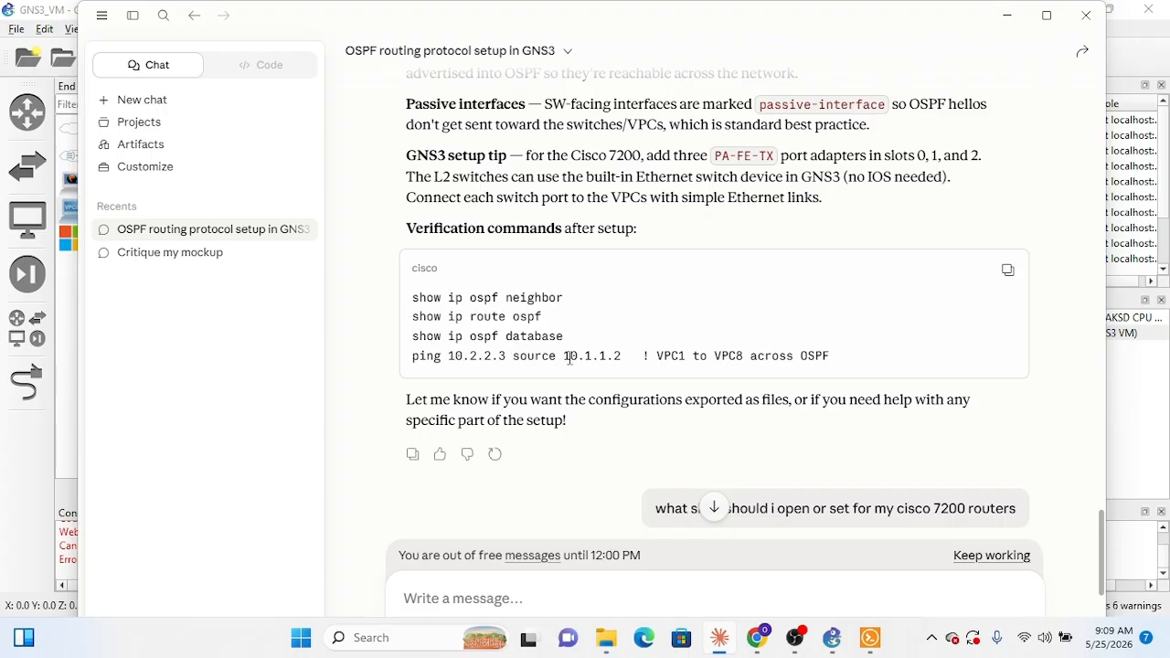
pyautogui.moveTo(727, 653)
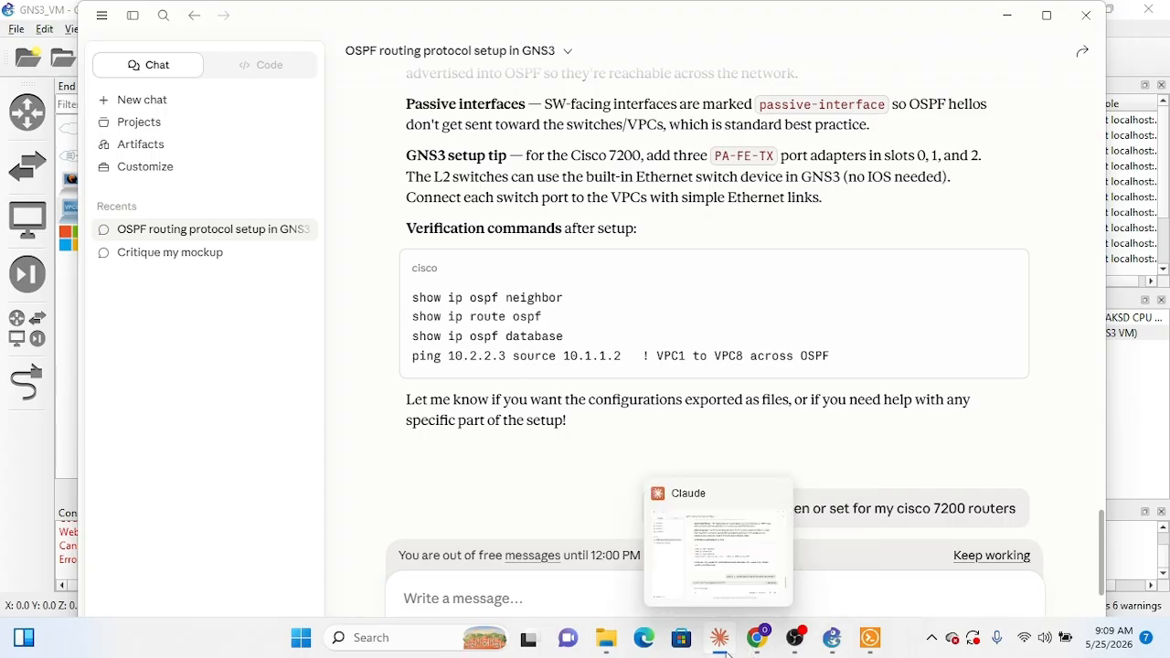
pyautogui.click(727, 651)
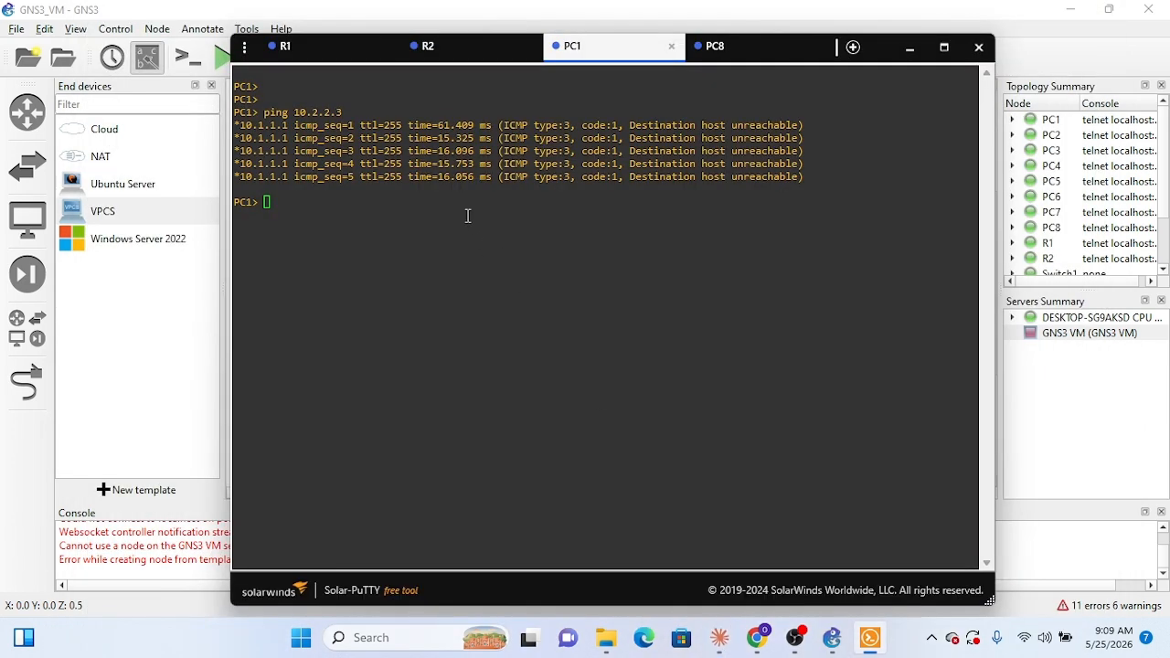
pyautogui.click(742, 67)
pyautogui.click(637, 58)
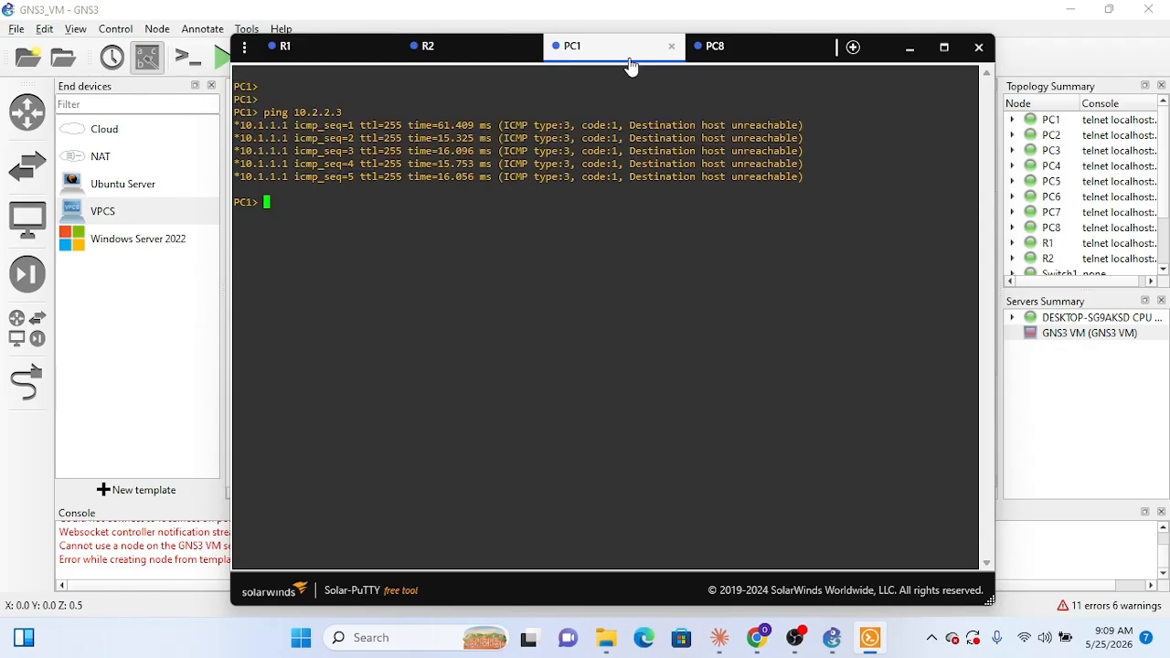
pyautogui.click(750, 70)
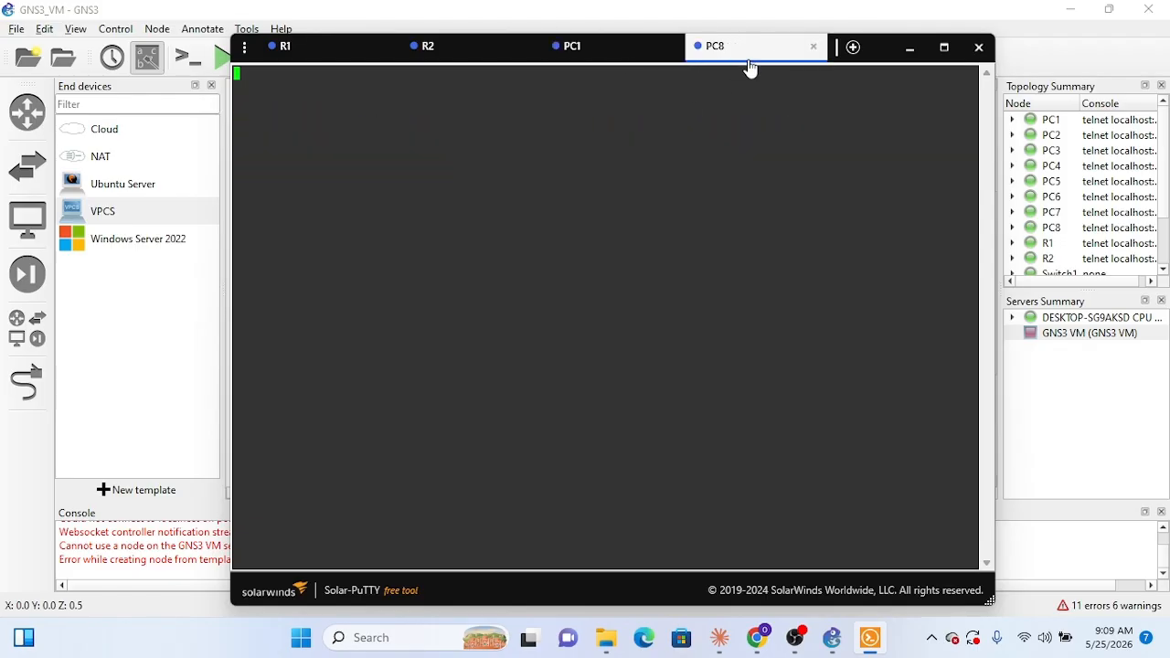
pyautogui.press('Return')
pyautogui.press('Return')
pyautogui.press('Return')
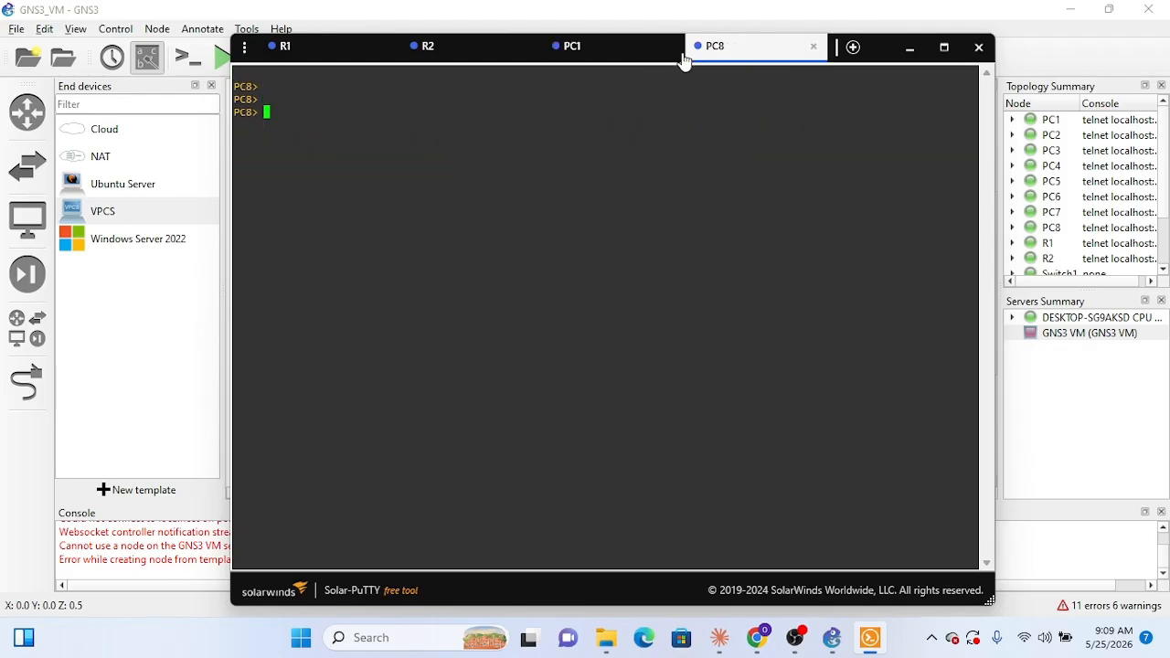
# Step: From PC1, ping PC8 with an explicit source using ping 10.2.2.3 source 10.1.1.2
pyautogui.click(613, 48)
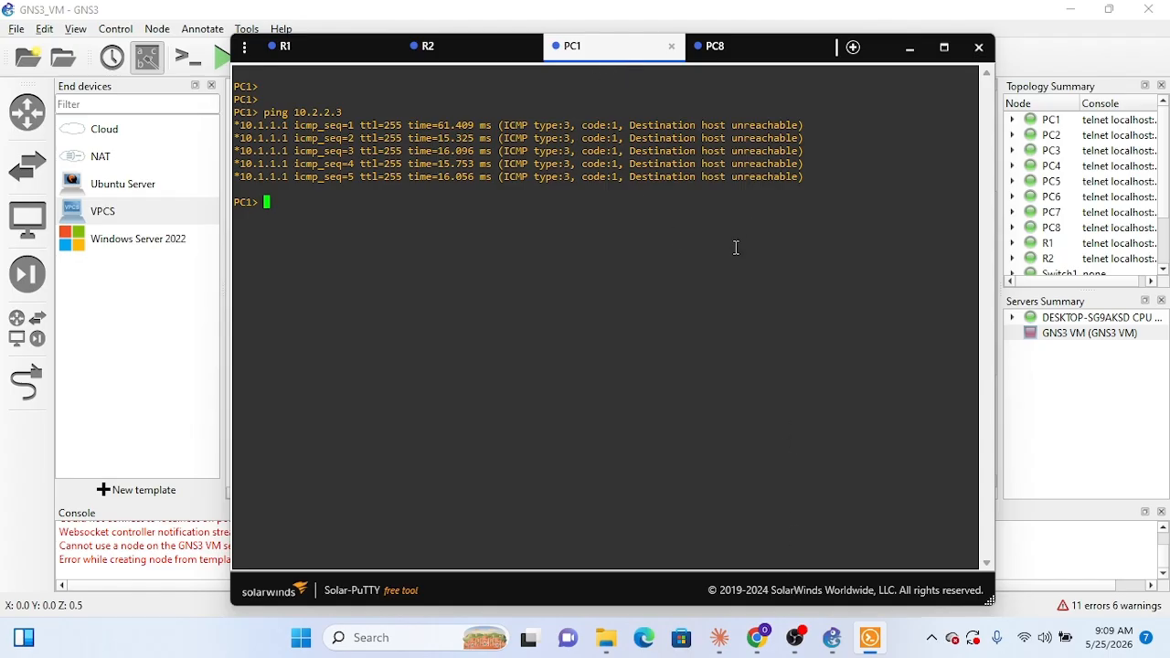
pyautogui.press('Up')
pyautogui.write('source ')
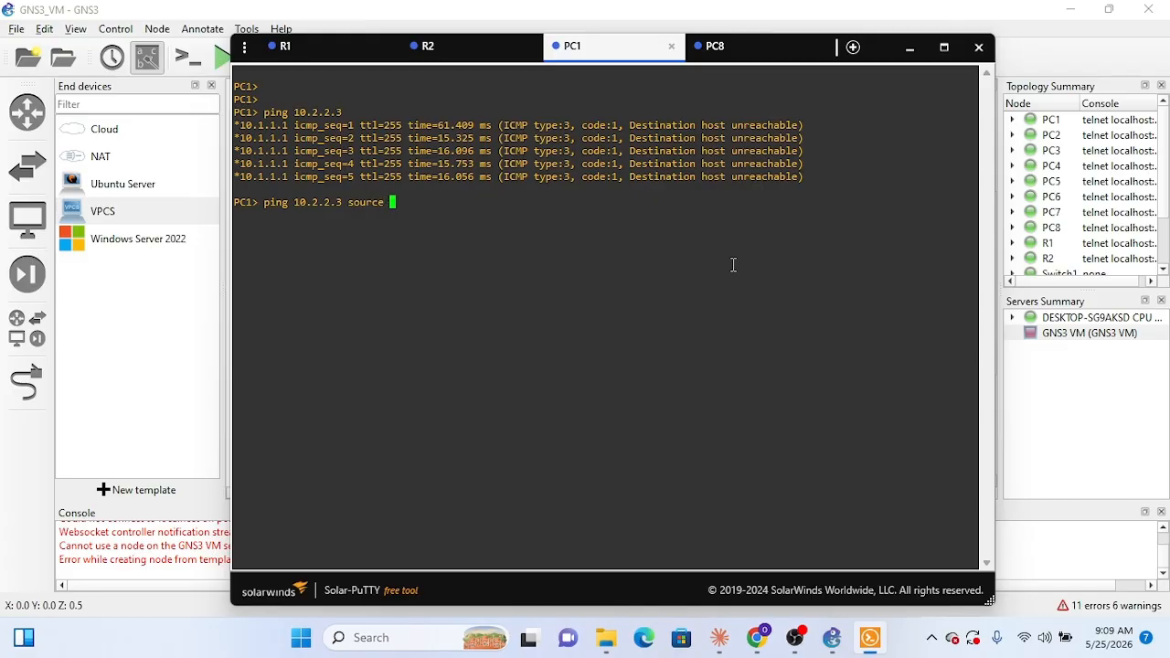
pyautogui.write('10.1')
pyautogui.press('BackSpace')
pyautogui.write('1.1.2')
pyautogui.press('Return')
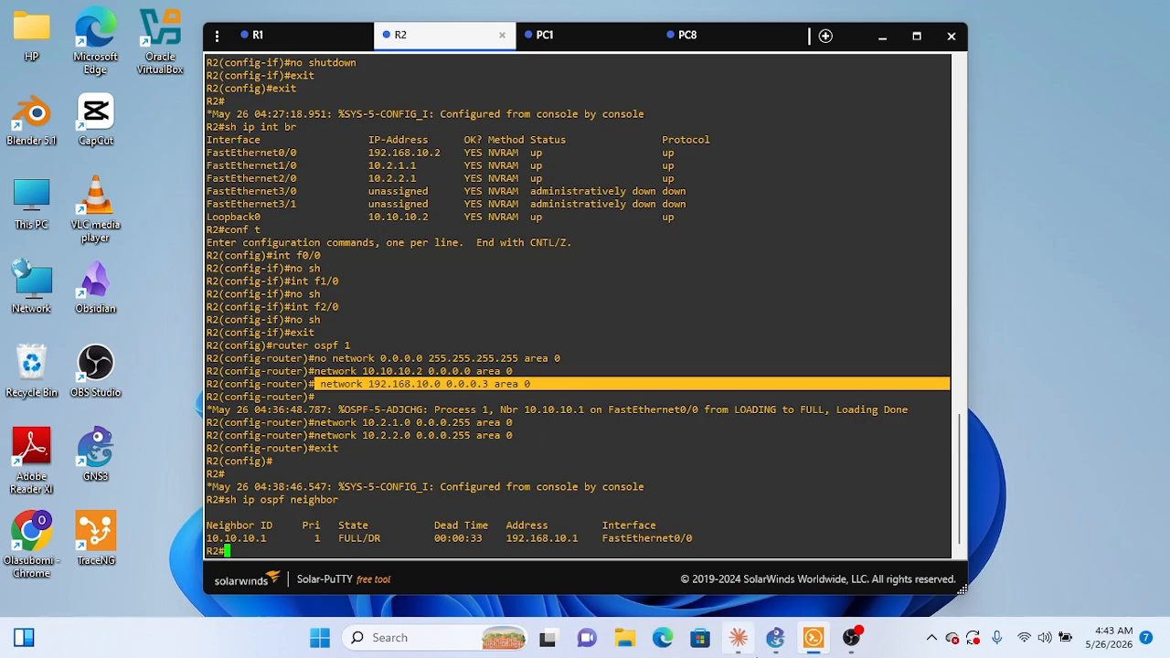
# Step: Switch from R2's session to PC1 and retest the path to PC8 with ping 10.2.2.3
pyautogui.moveTo(748, 649)
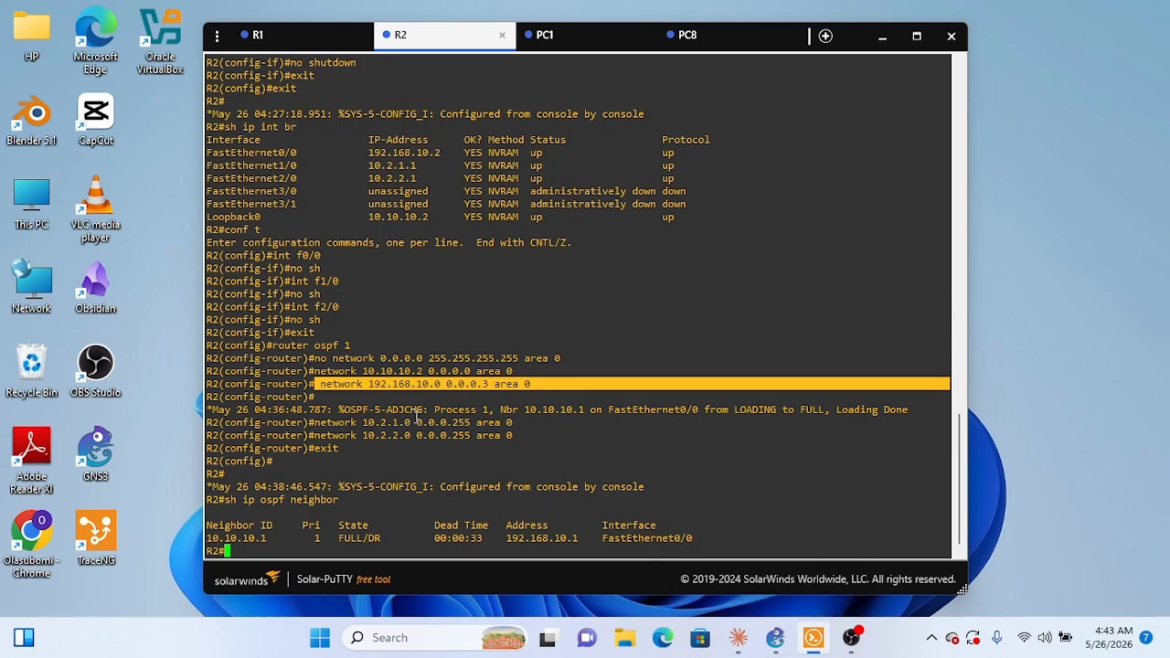
pyautogui.click(579, 57)
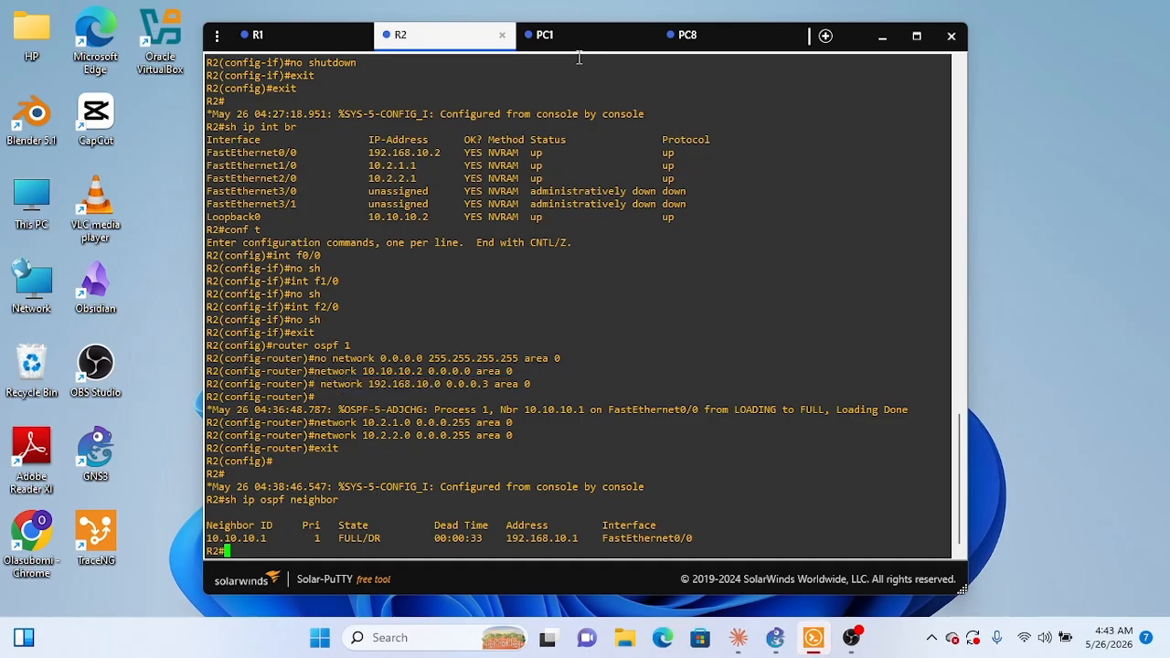
pyautogui.click(585, 42)
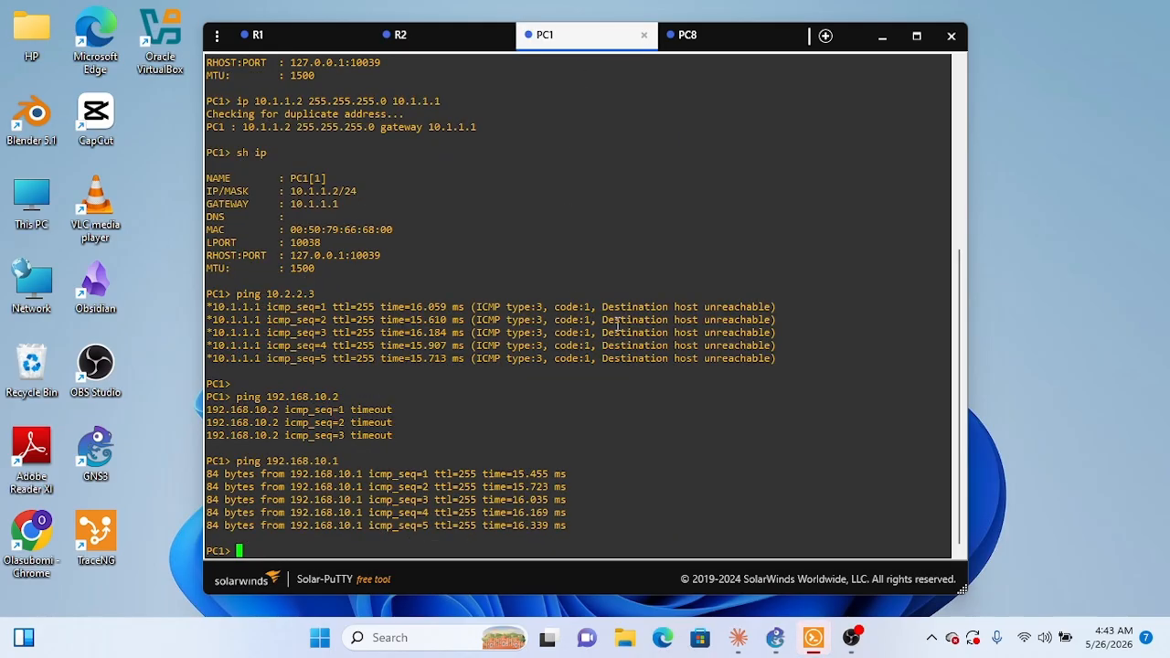
pyautogui.write('ping 10.2.2.3')
pyautogui.press('Return')
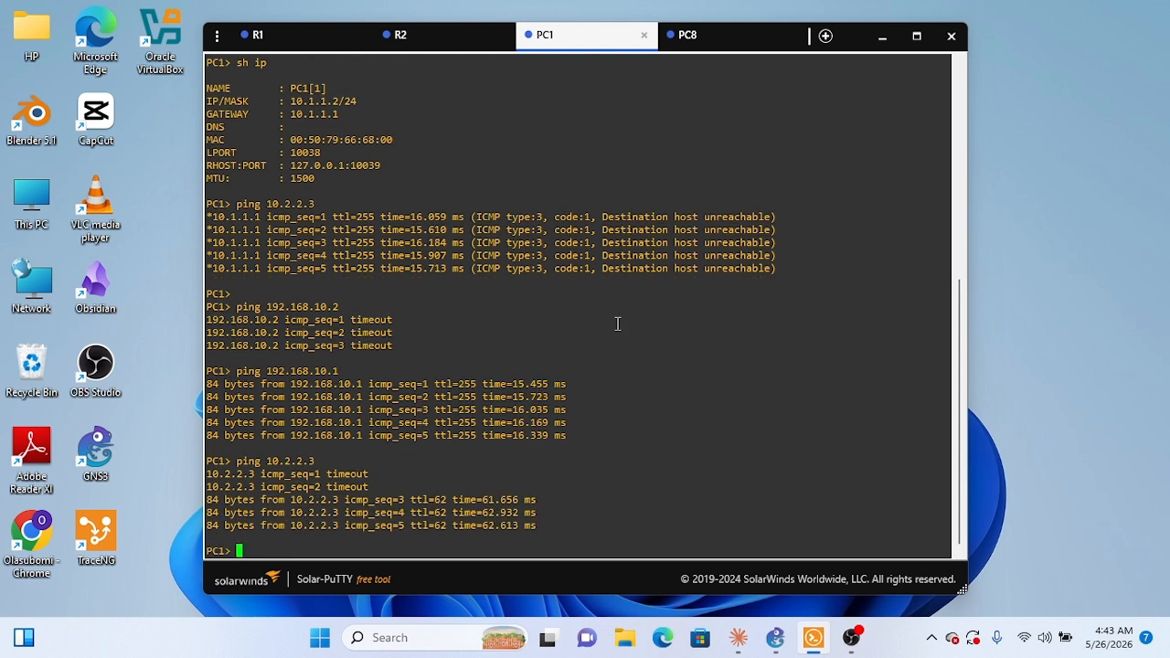
# Step: Repeat ping 10.1.1.2 from PC8 to test the path to PC1, and return to the GNS3 topology
pyautogui.click(727, 38)
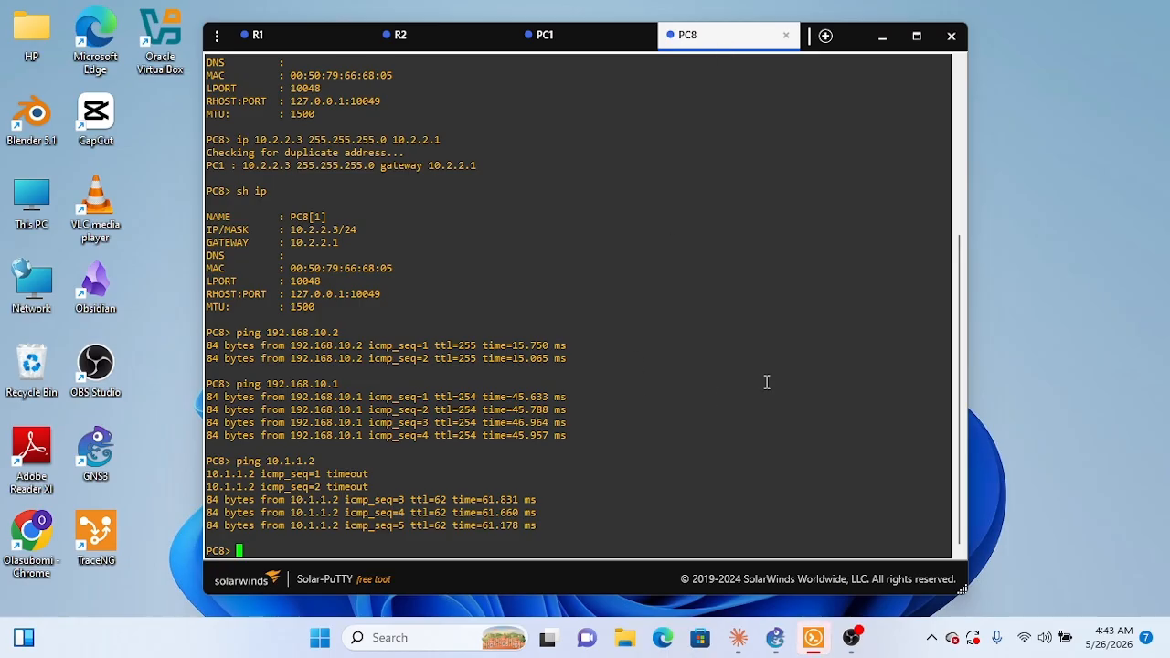
pyautogui.press('Up')
pyautogui.press('Return')
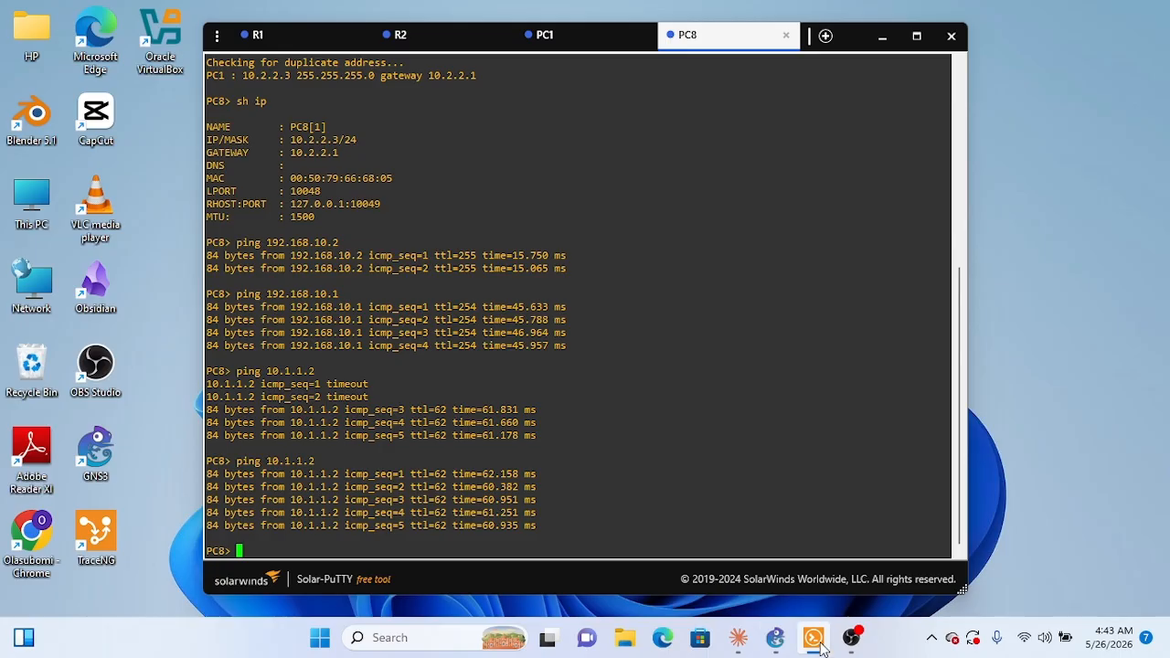
pyautogui.click(776, 637)
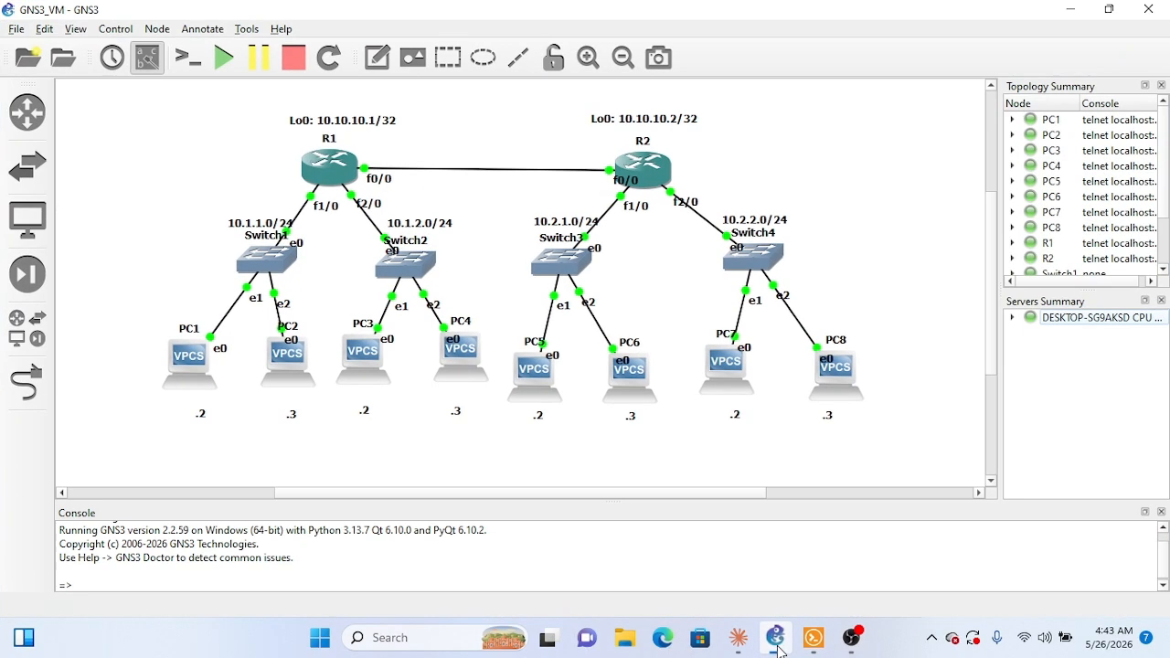
# Step: Start an Ethernet packet capture on the R1–R2 link as R1_FastEthernet00_to_R2_FastEthernet00 and view it live in a maximized Wireshark window
pyautogui.rightClick(474, 173)
pyautogui.click(543, 185)
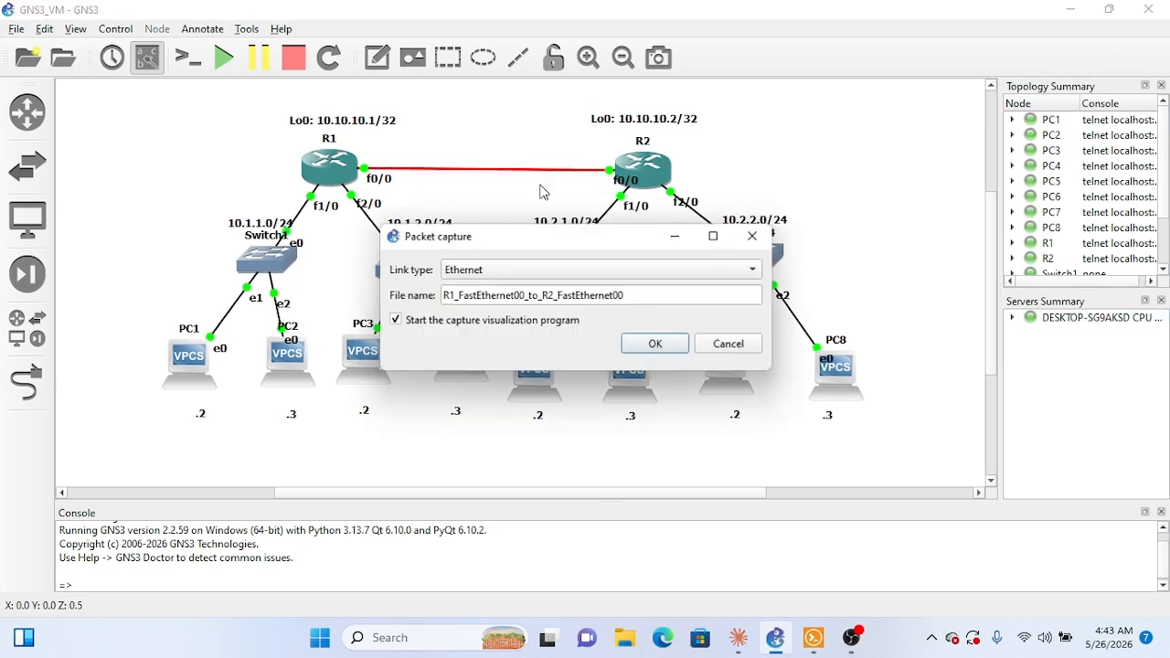
pyautogui.click(658, 345)
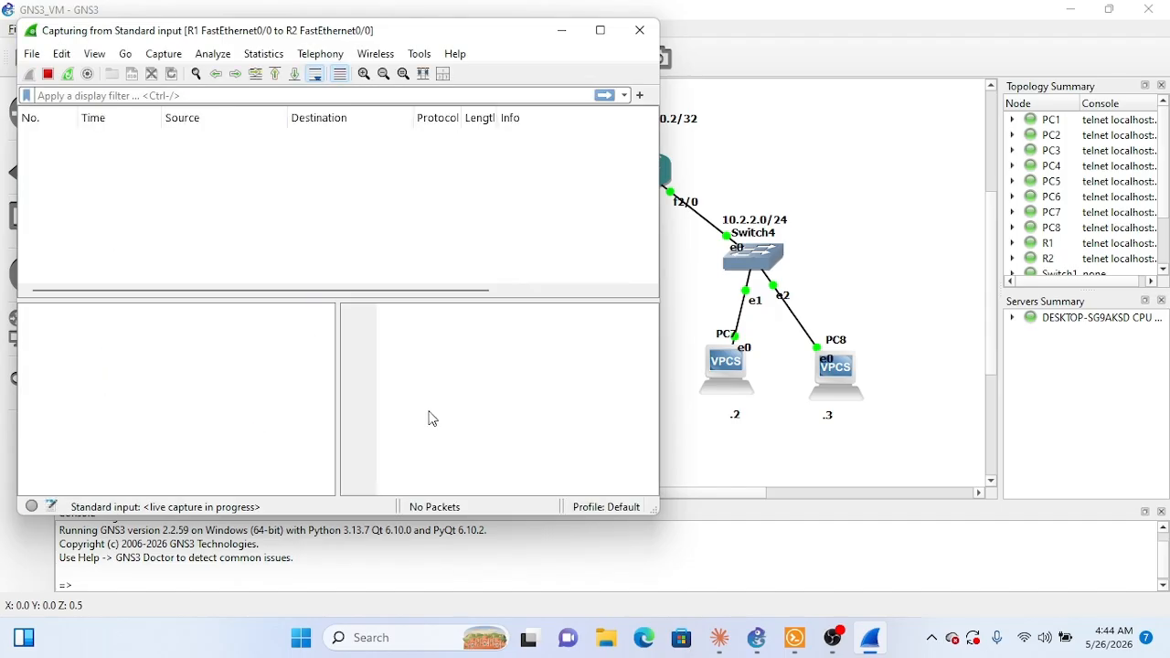
pyautogui.click(600, 30)
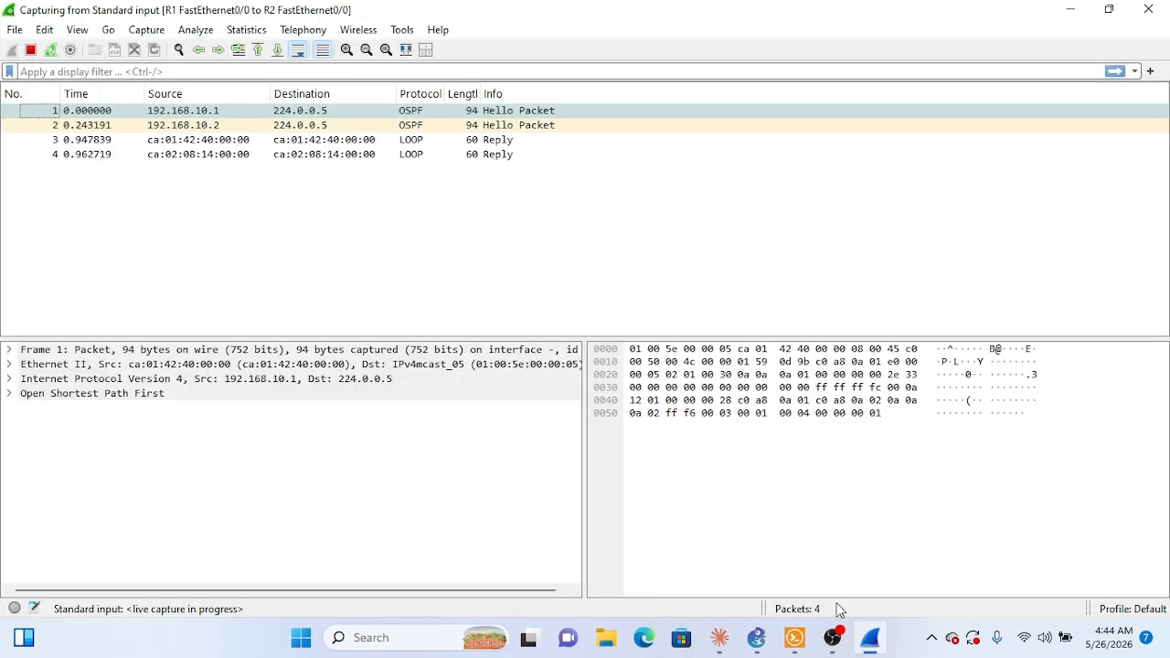
# Step: Generate ICMP traffic by repeating ping 10.1.1.2 from PC8's console, and return to the Wireshark capture
pyautogui.click(794, 638)
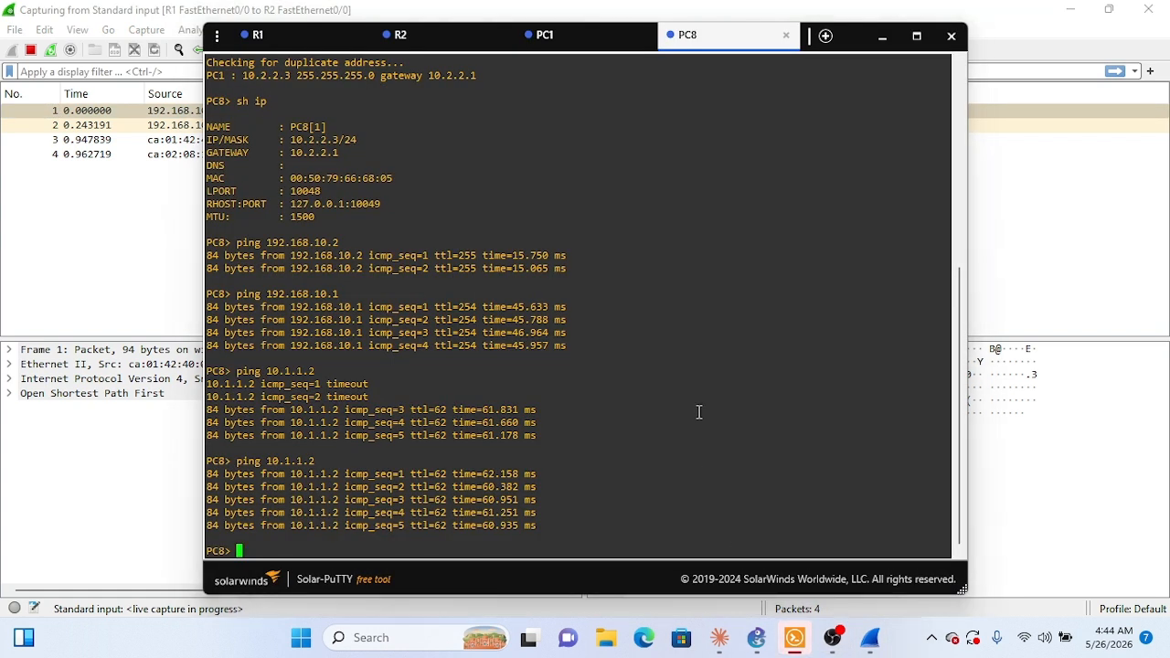
pyautogui.press('Up')
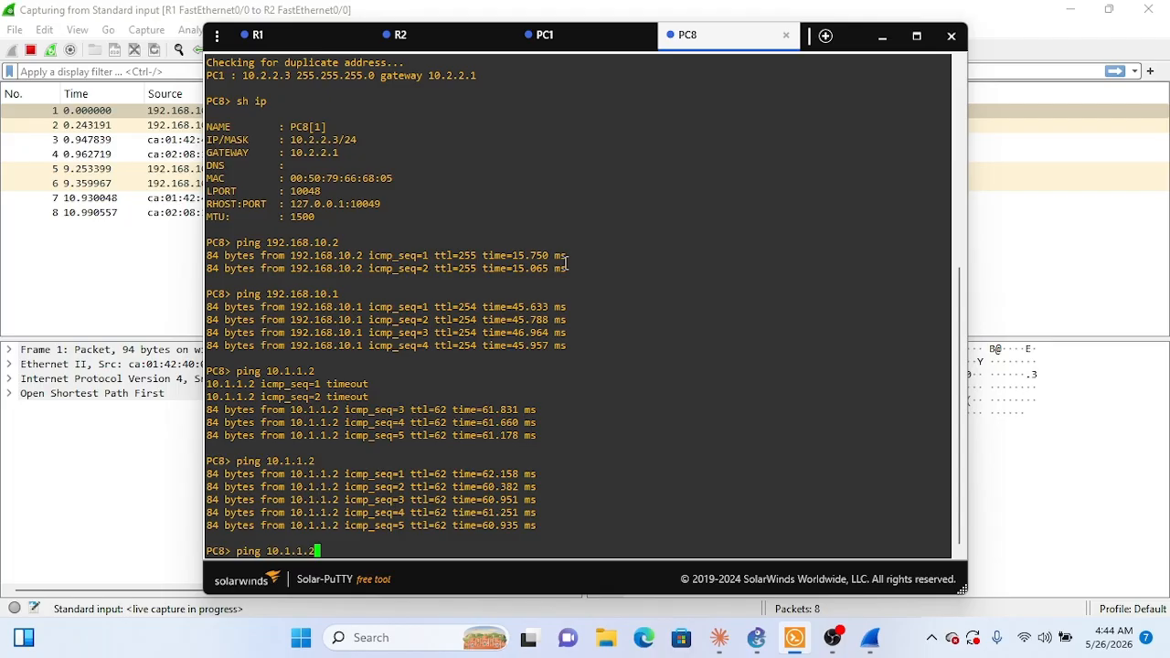
pyautogui.press('Return')
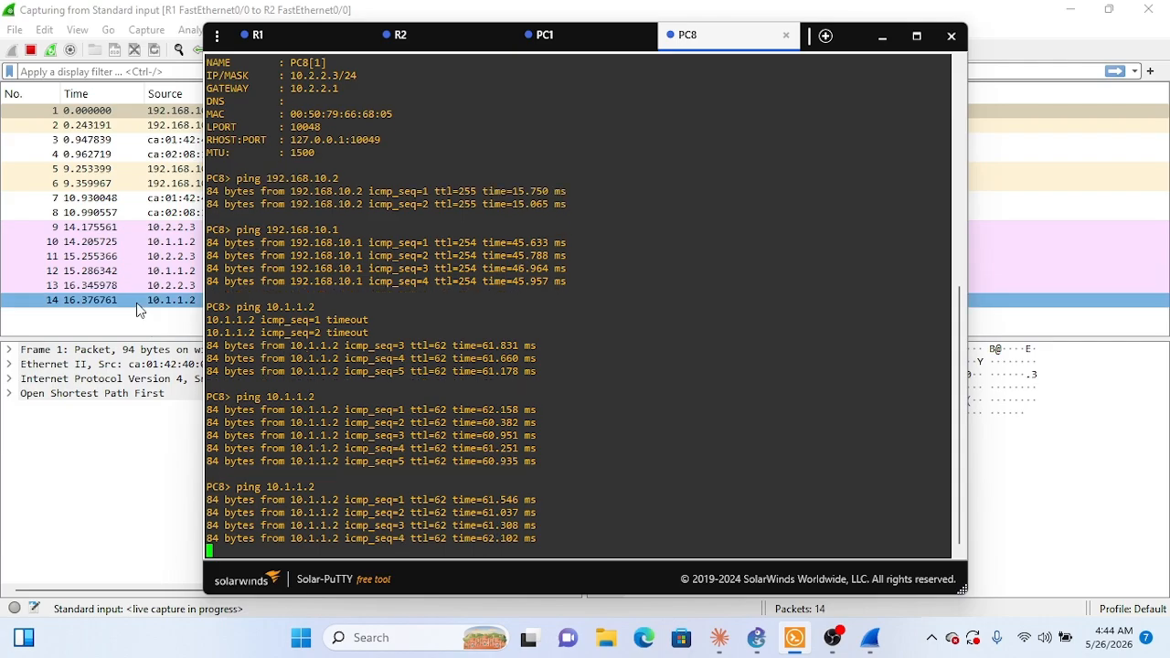
pyautogui.click(157, 322)
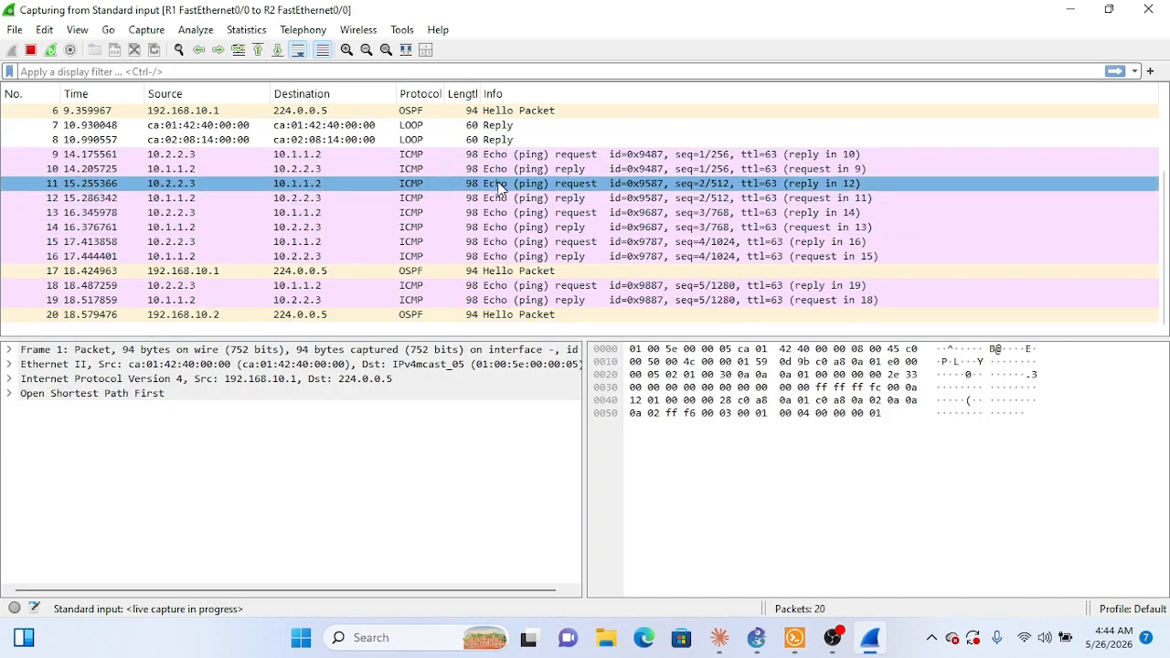
# Step: Inspect an echo request from 10.2.2.3 and expand the ICMP details of an echo reply from 10.1.1.2
pyautogui.click(528, 156)
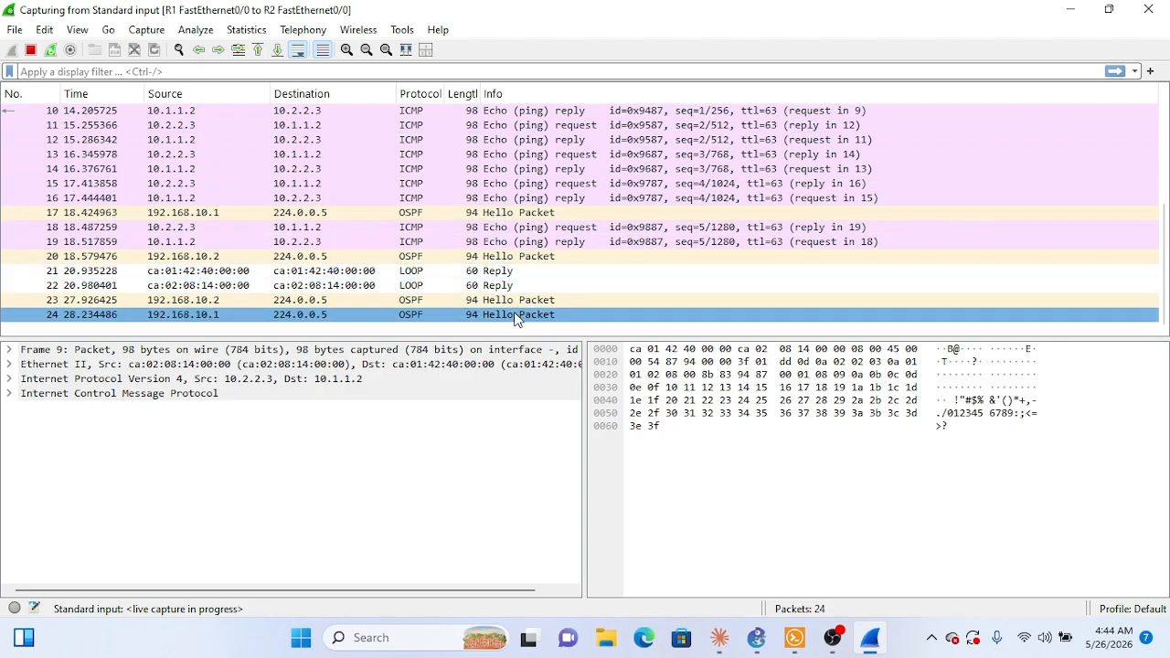
pyautogui.scroll(2, 533, 263)
pyautogui.click(516, 227)
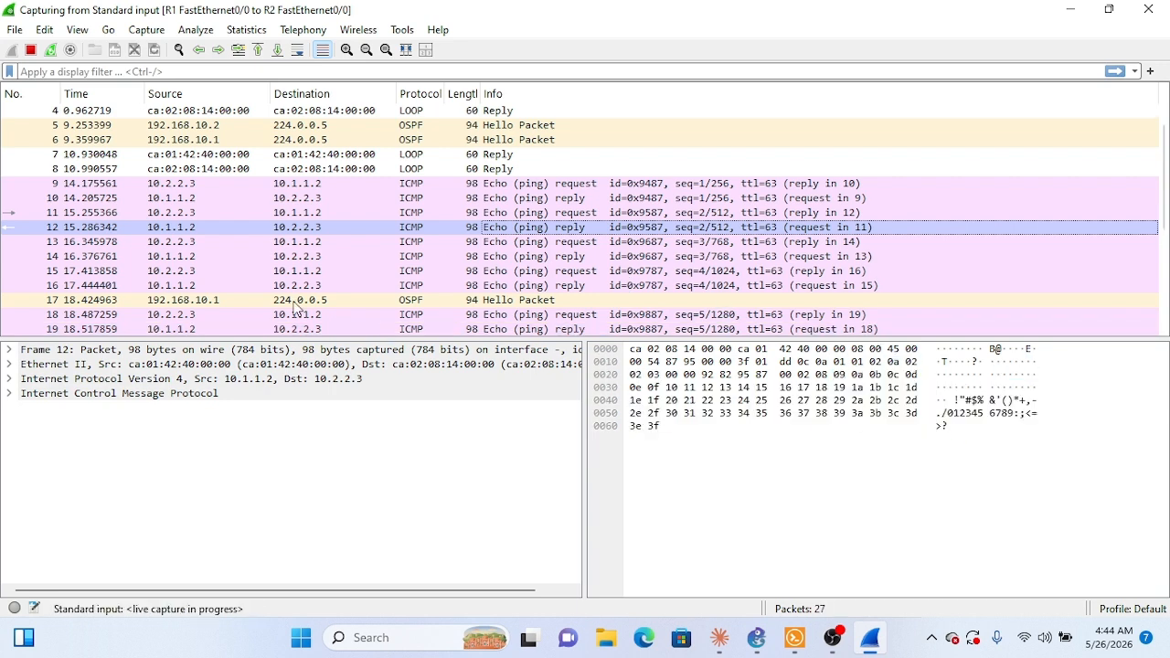
pyautogui.click(16, 397)
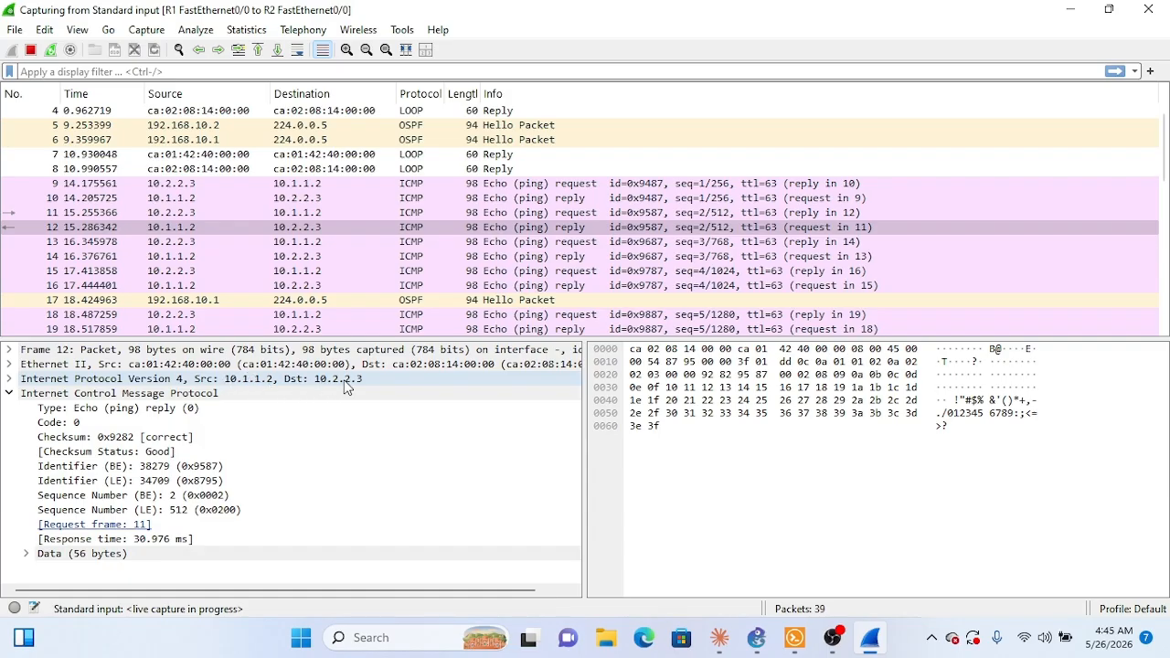
# Step: Look at PC1's console, and in the capture examine the OSPF header and Hello fields of a Hello packet from 192.168.10.1
pyautogui.click(794, 638)
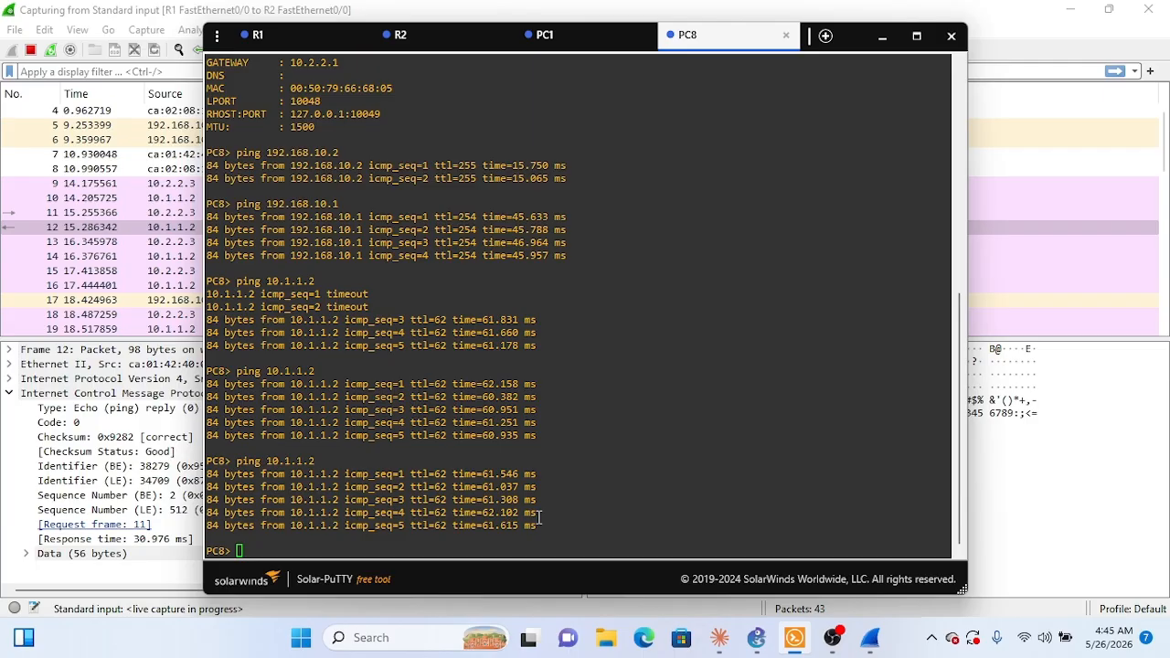
pyautogui.click(597, 37)
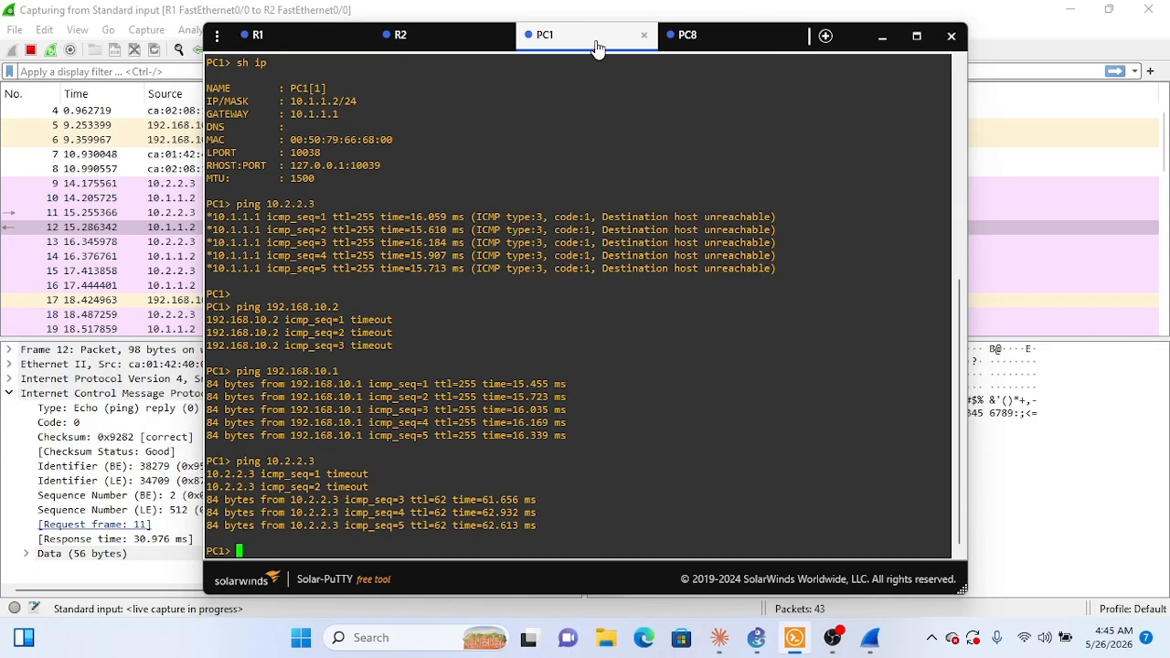
pyautogui.click(136, 274)
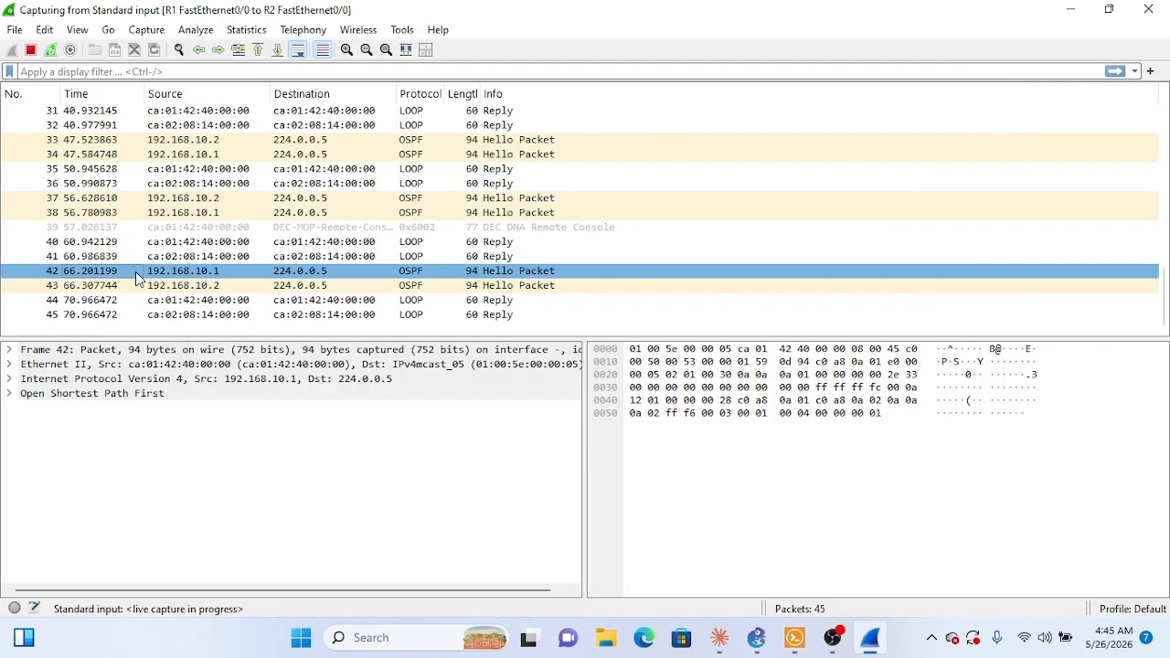
pyautogui.click(9, 395)
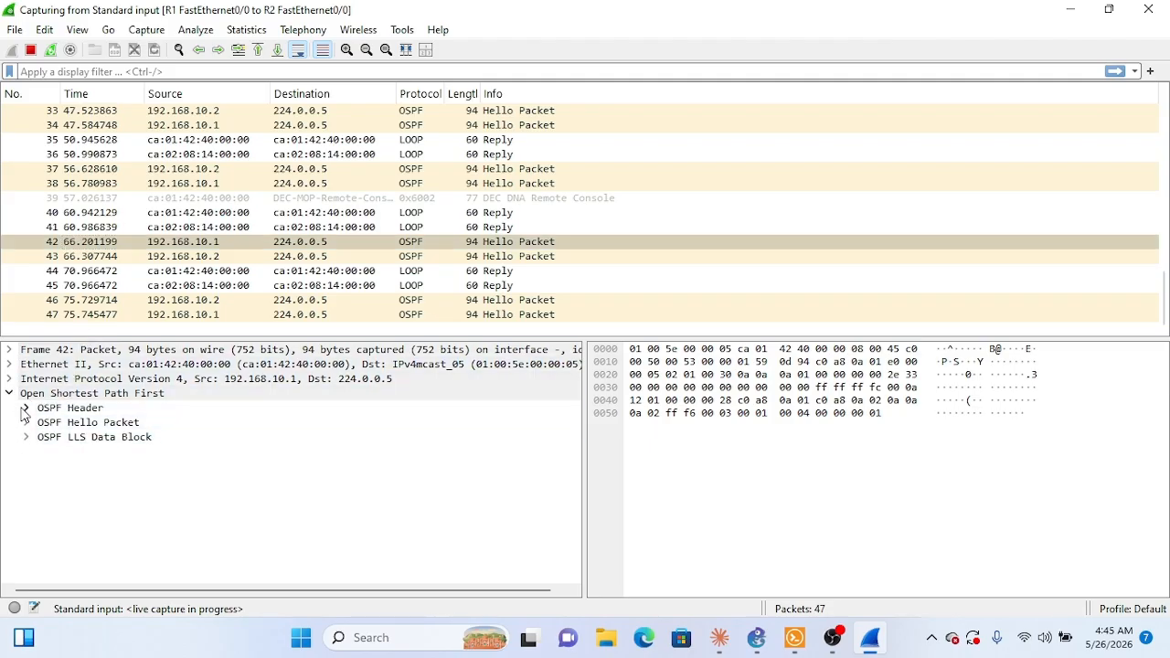
pyautogui.click(26, 409)
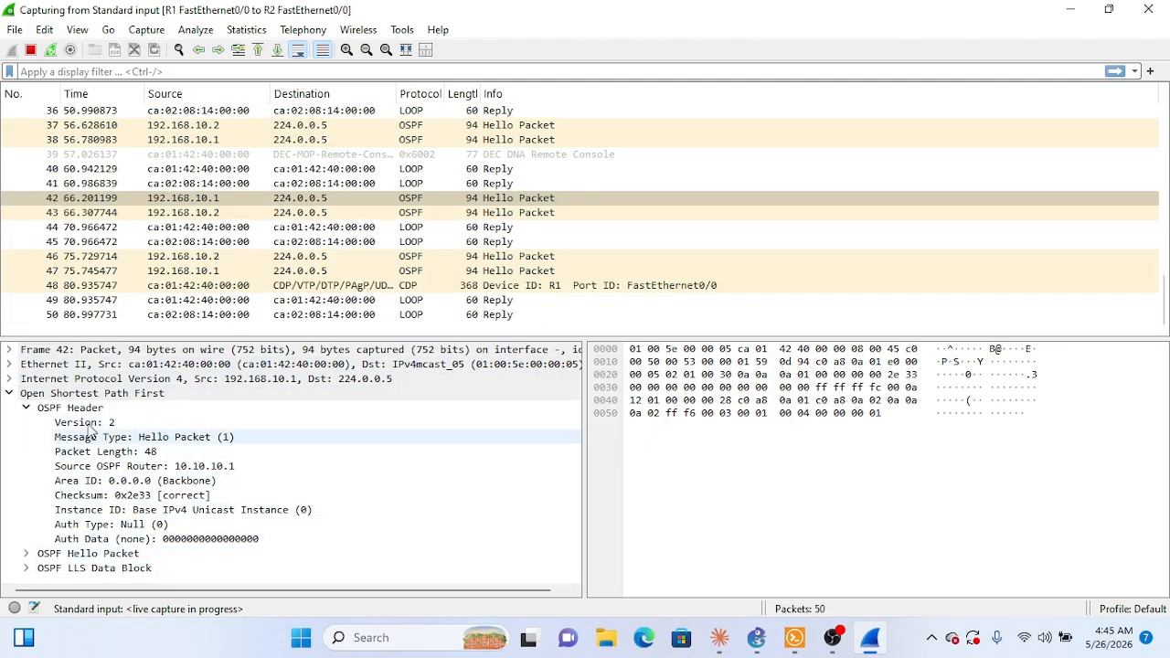
pyautogui.click(26, 409)
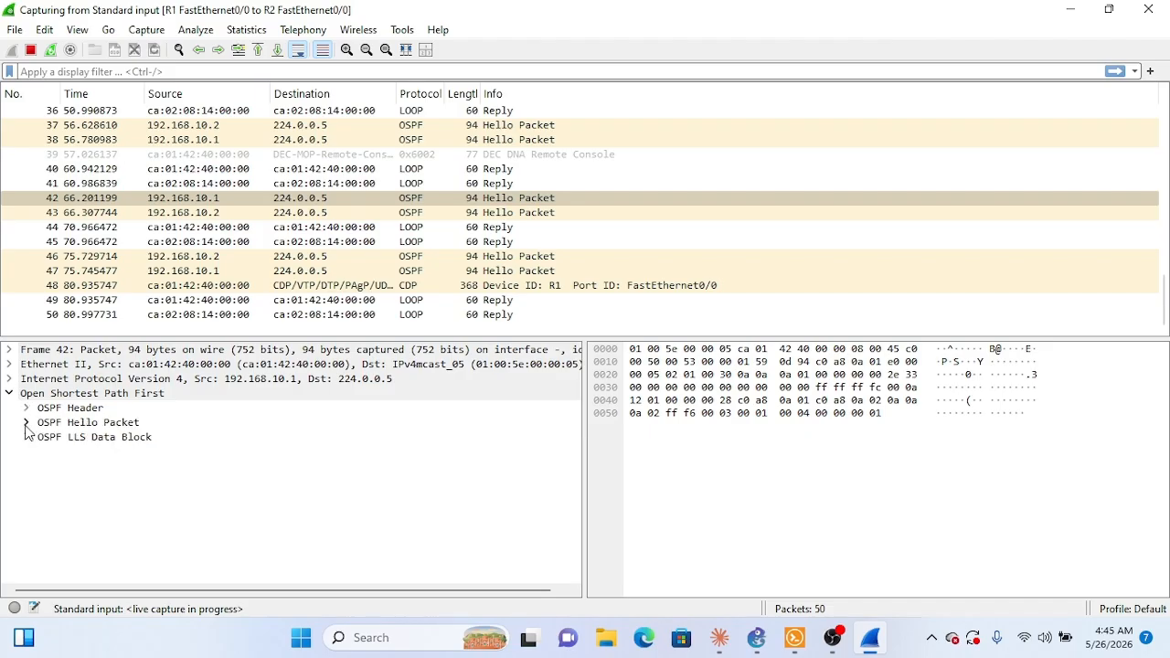
pyautogui.click(26, 423)
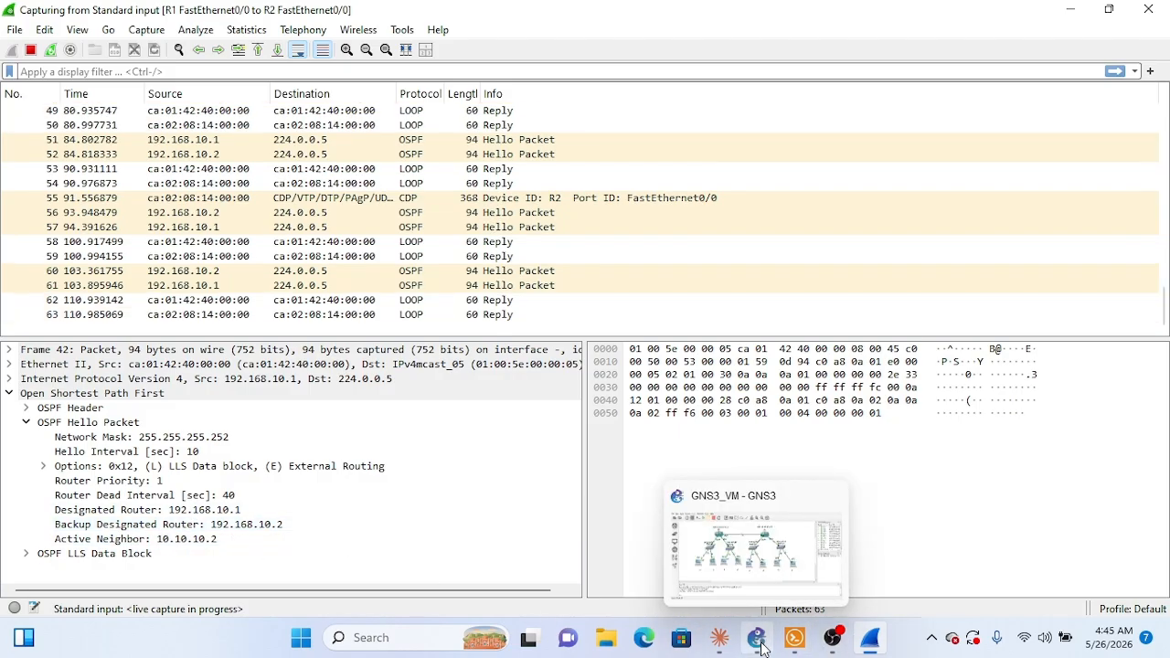
# Step: Check the routers in the GNS3 topology, then examine the Hello packet's LLS data block and a Hello from 192.168.10.2
pyautogui.click(763, 647)
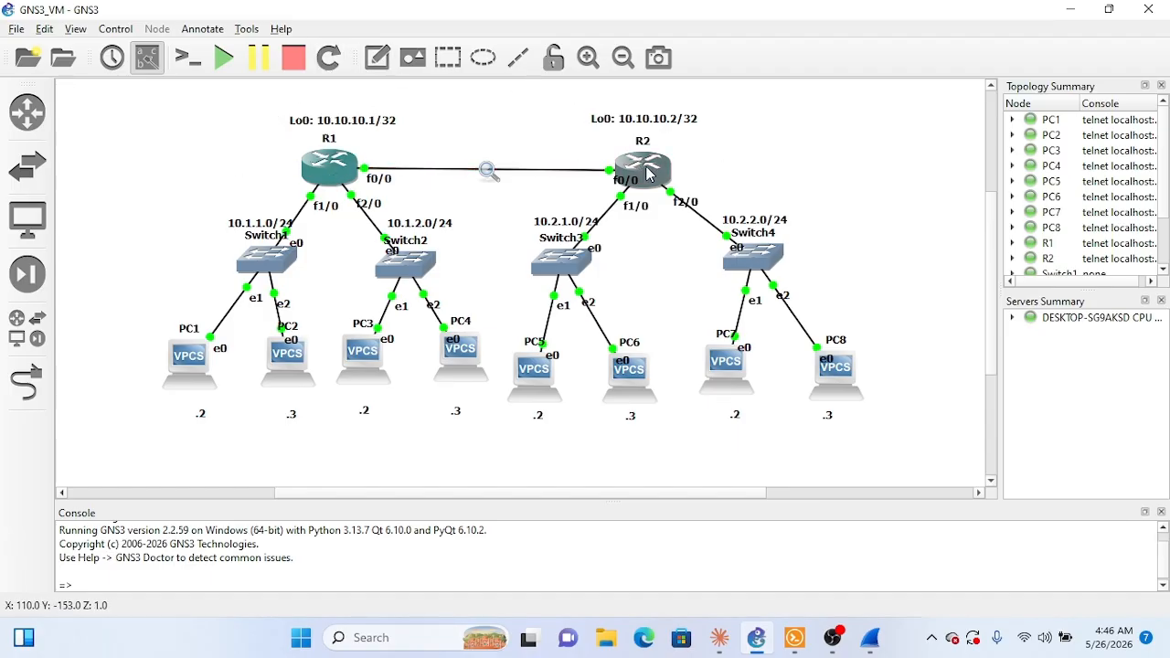
pyautogui.click(1072, 13)
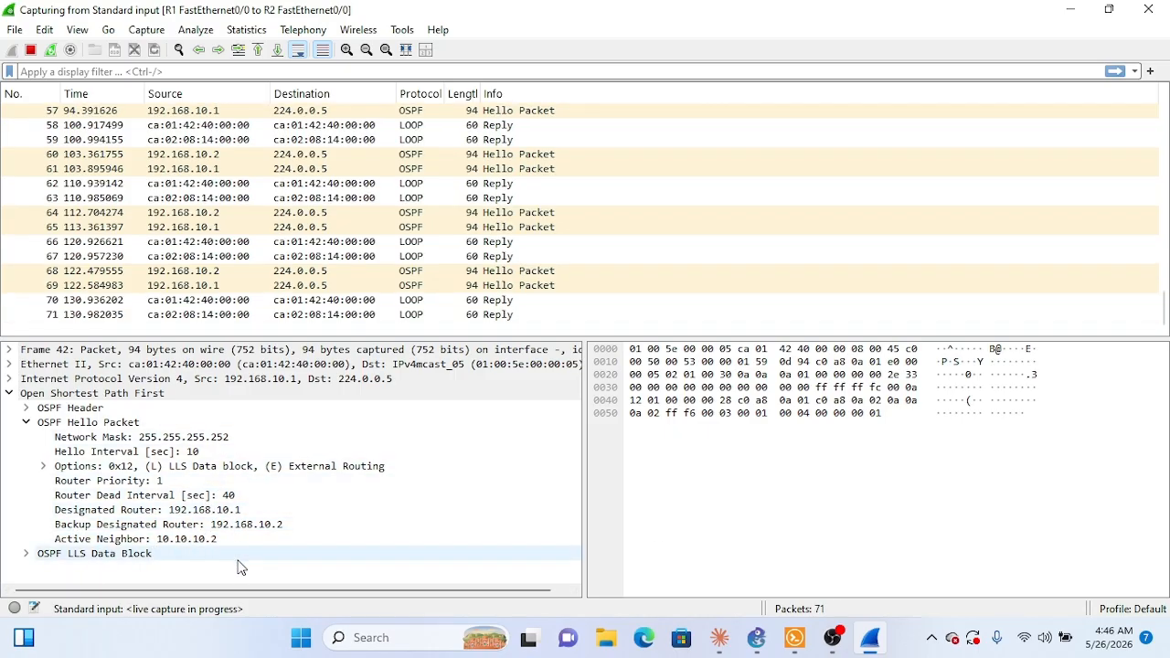
pyautogui.click(27, 554)
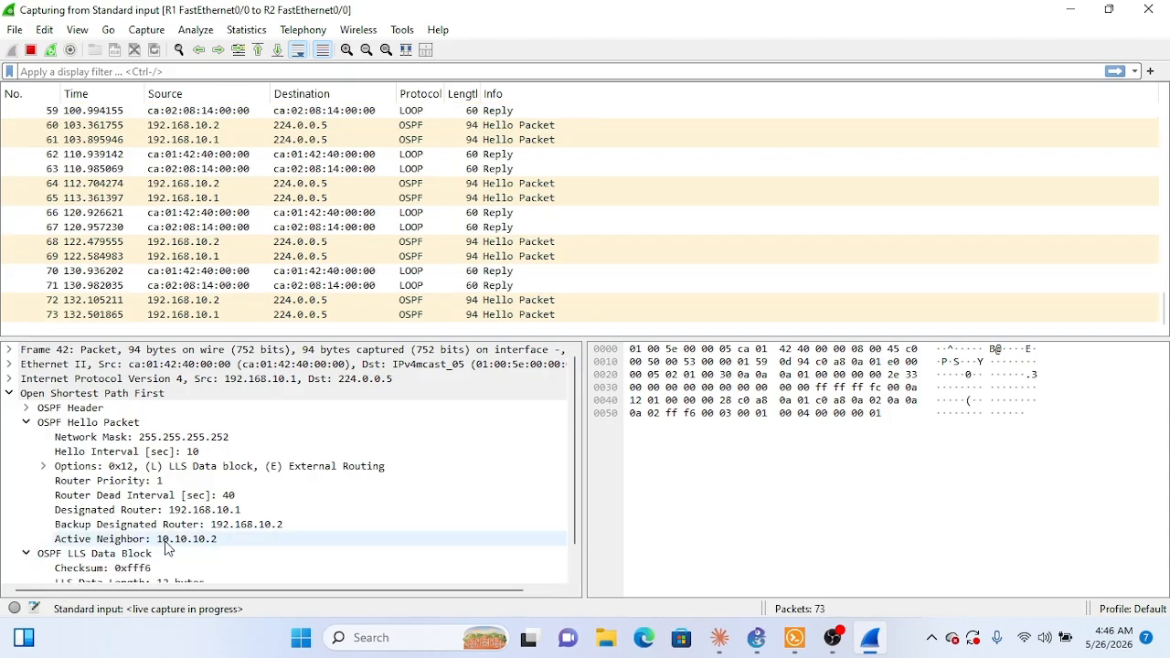
pyautogui.scroll(-1, 165, 539)
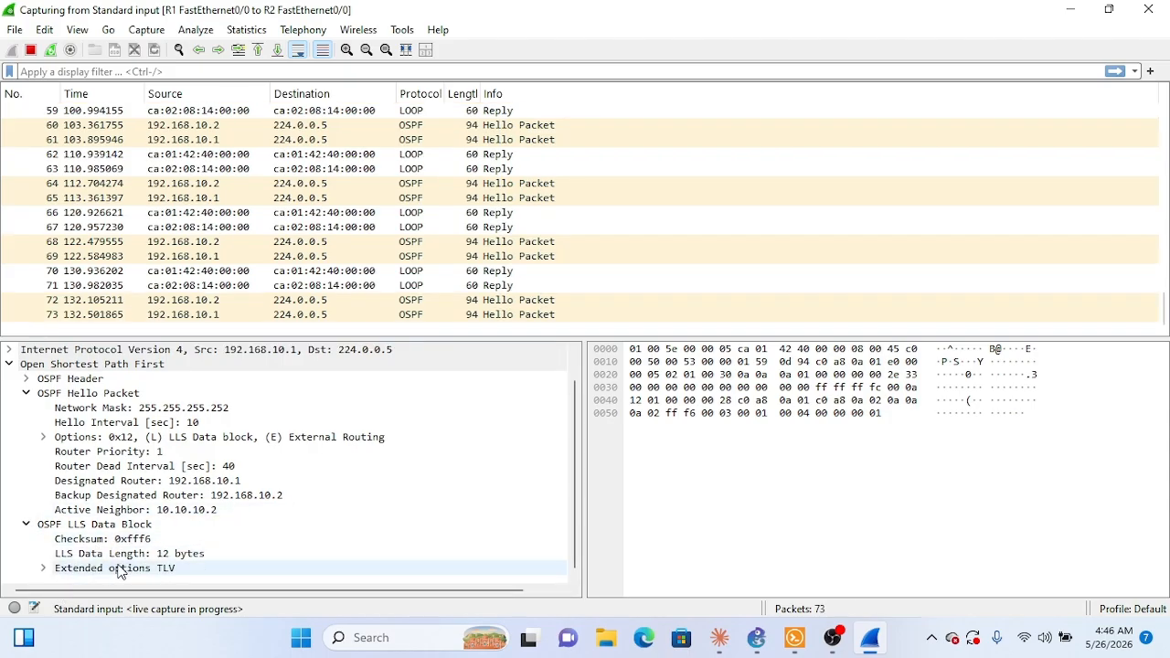
pyautogui.scroll(1, 124, 570)
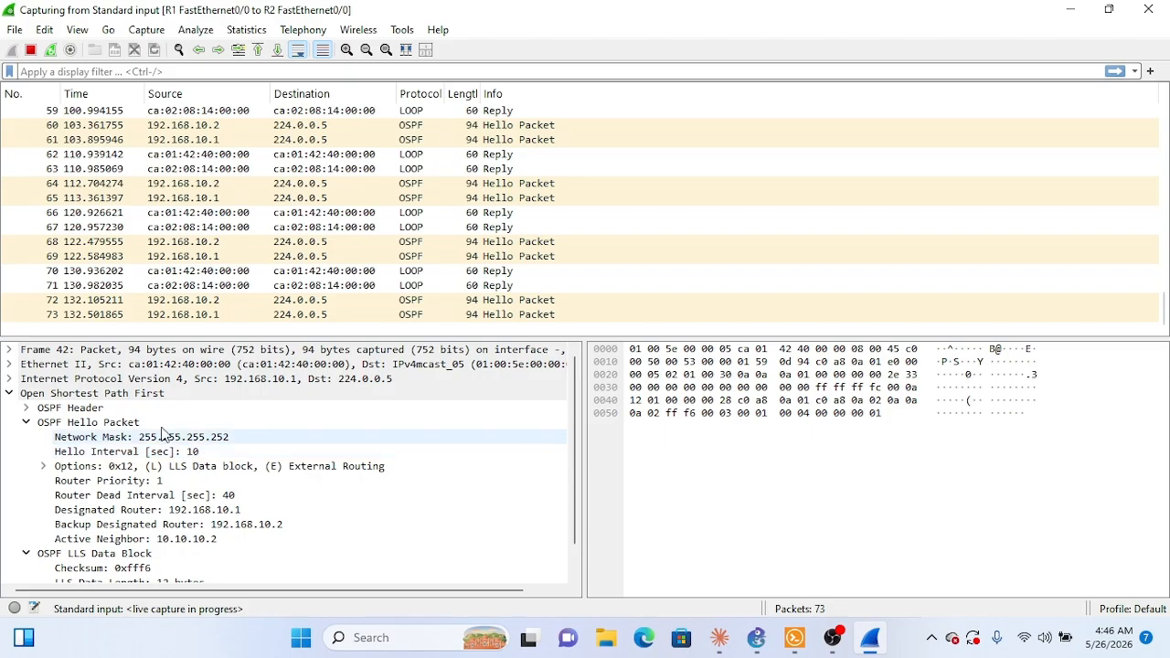
pyautogui.click(382, 257)
pyautogui.click(399, 242)
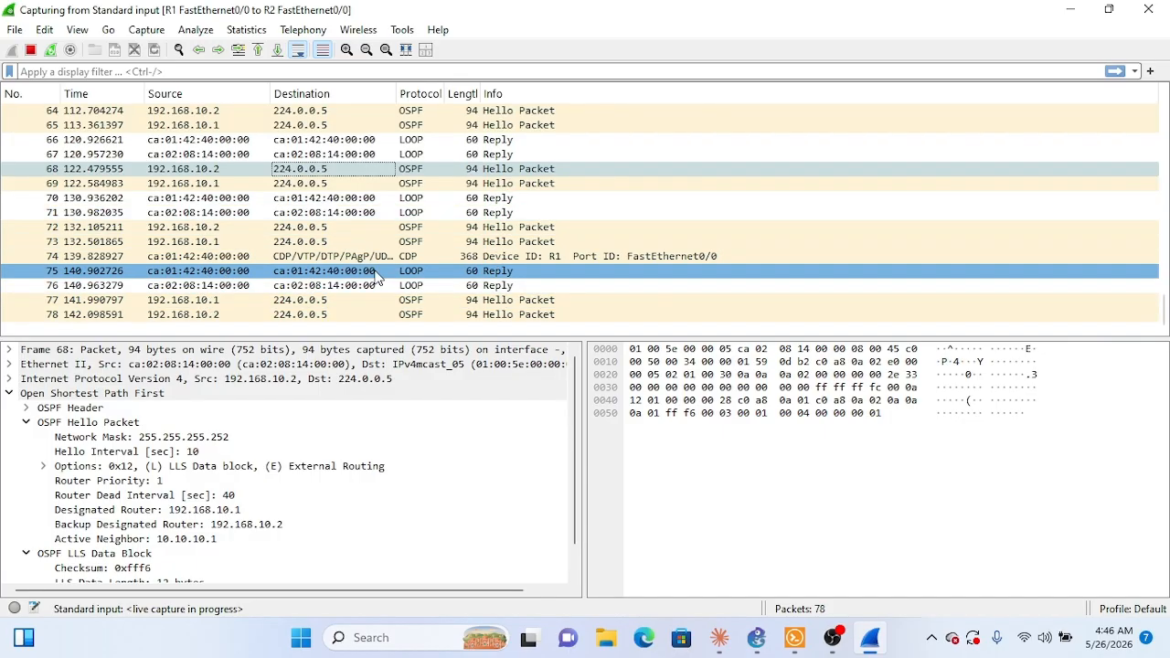
# Step: Switch to PC1's console and send ping 10.2.2.3 to generate traffic in the opposite direction
pyautogui.moveTo(798, 642)
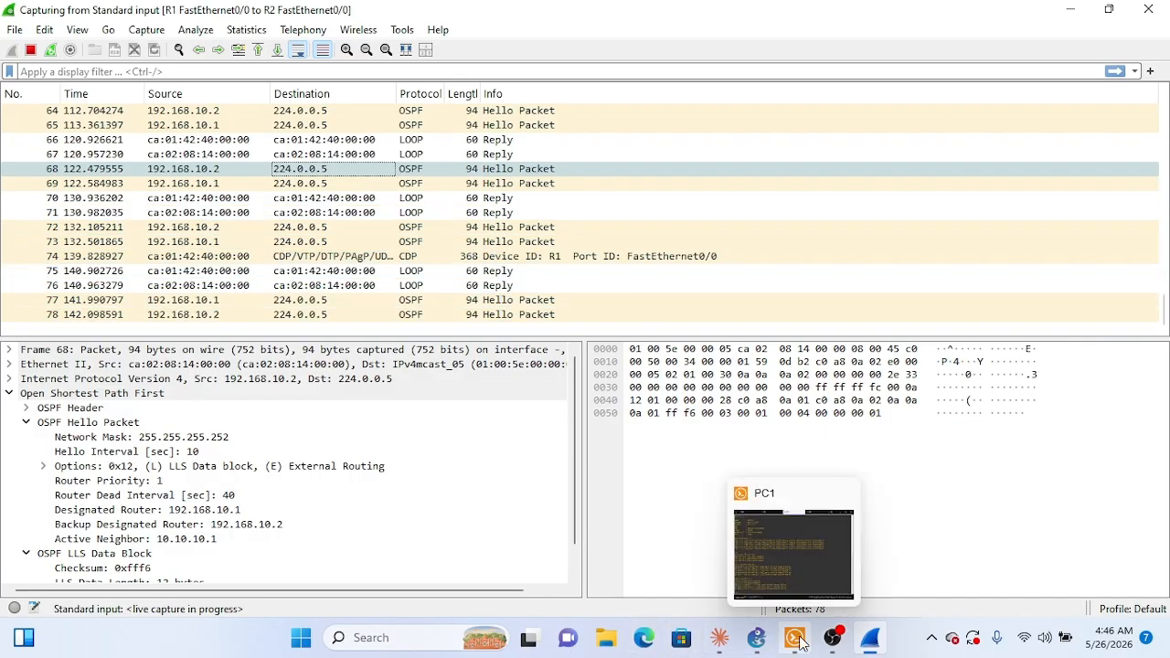
pyautogui.click(795, 577)
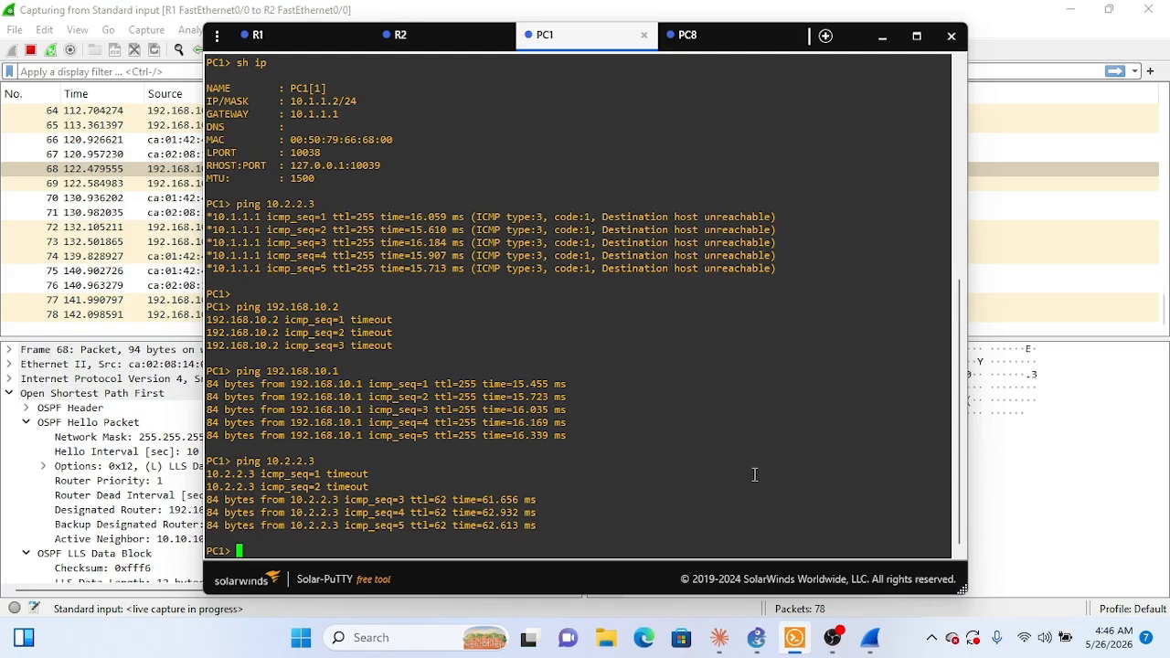
pyautogui.press('Up')
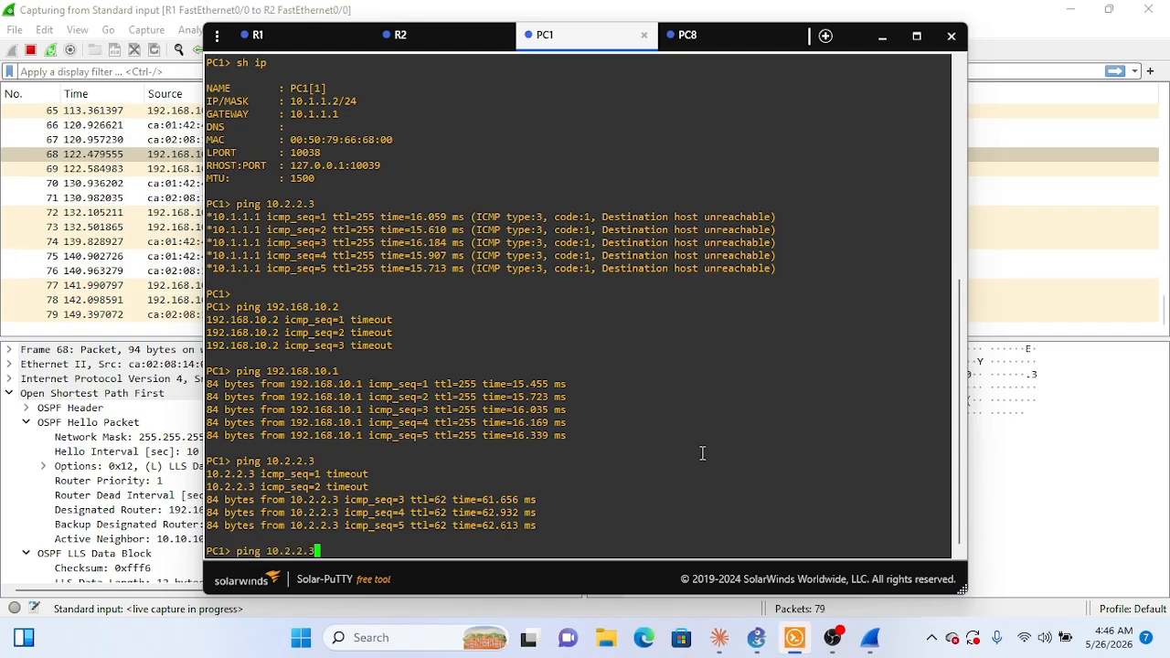
pyautogui.click(729, 38)
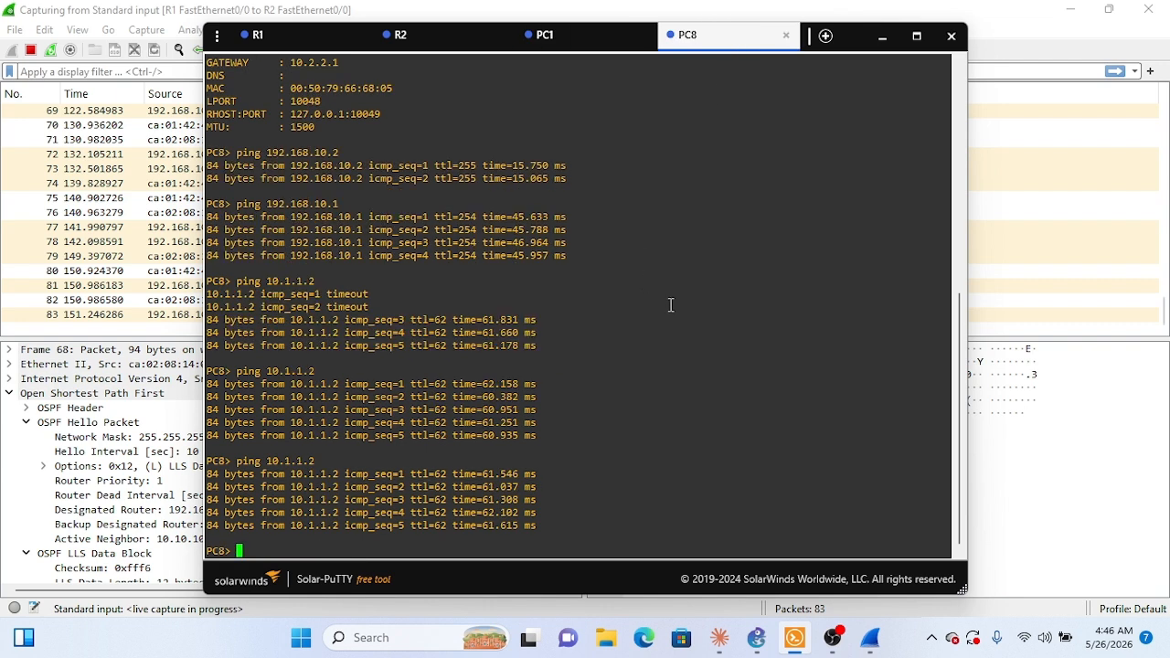
pyautogui.press('Up')
pyautogui.click(585, 37)
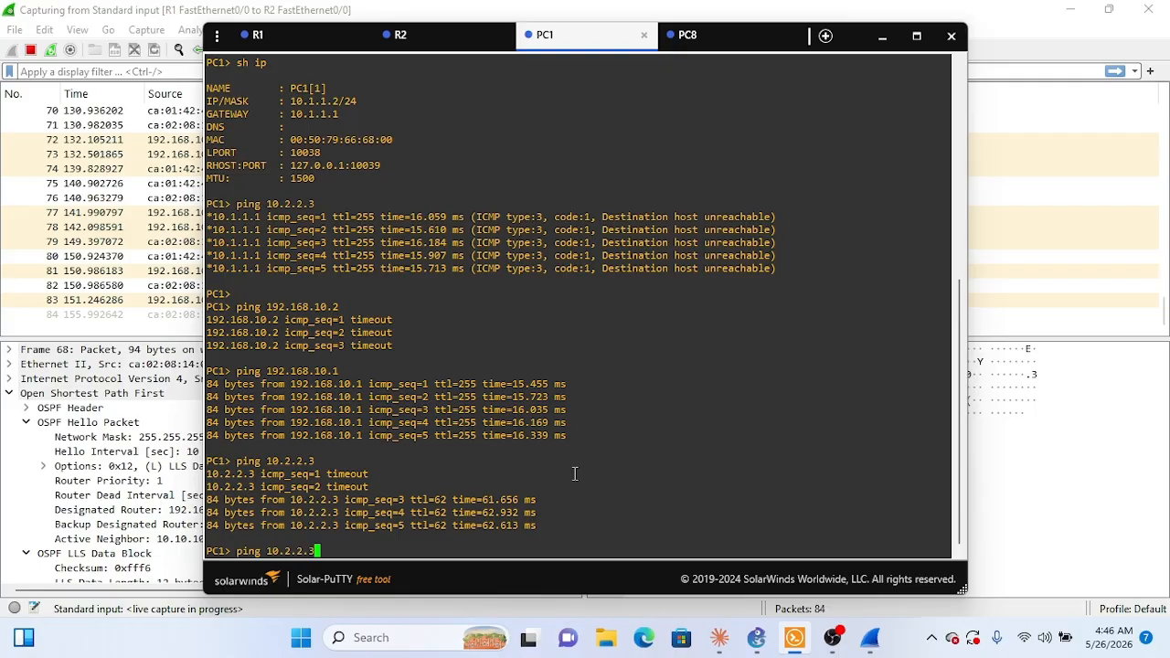
pyautogui.press('Return')
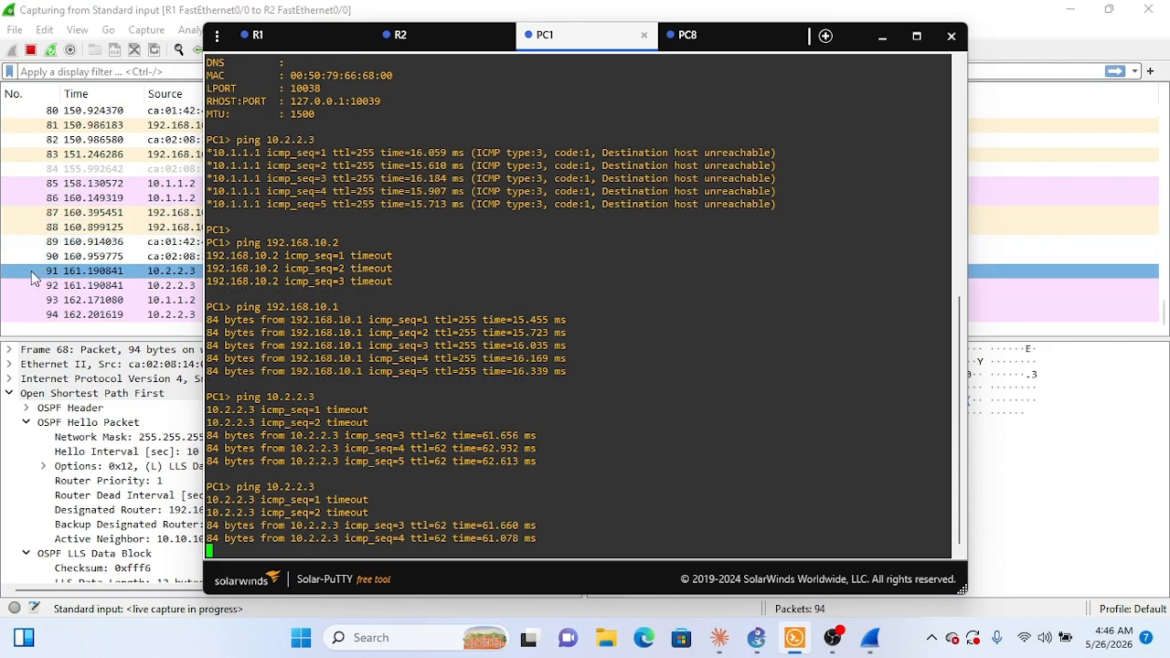
# Step: Back in Wireshark, examine the source, destination and ICMP details of the echo requests and replies between 10.1.1.2 and 10.2.2.3
pyautogui.moveTo(38, 273); pyautogui.dragTo(165, 223)
pyautogui.click(246, 241)
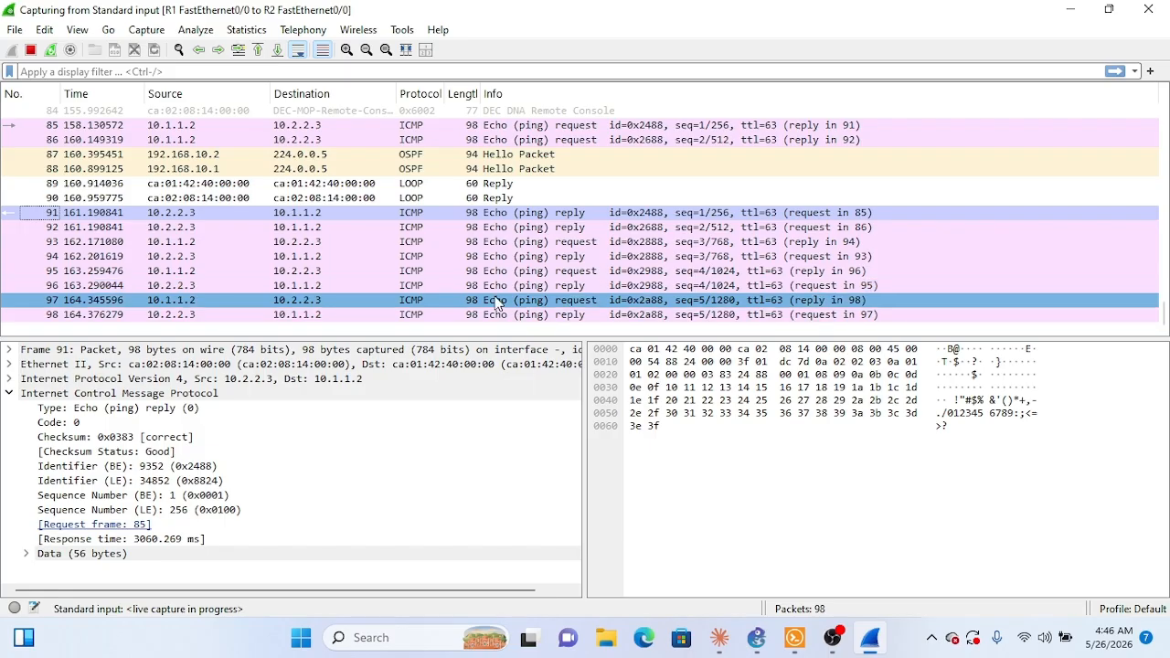
pyautogui.click(396, 315)
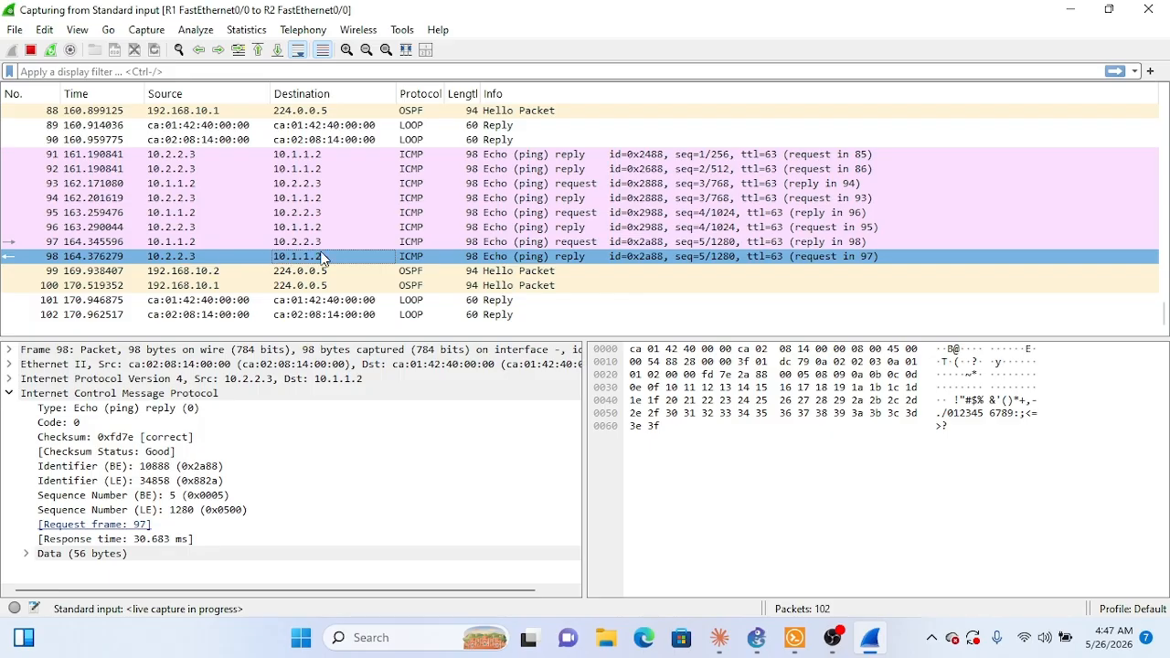
pyautogui.click(165, 274)
pyautogui.click(146, 259)
pyautogui.click(292, 252)
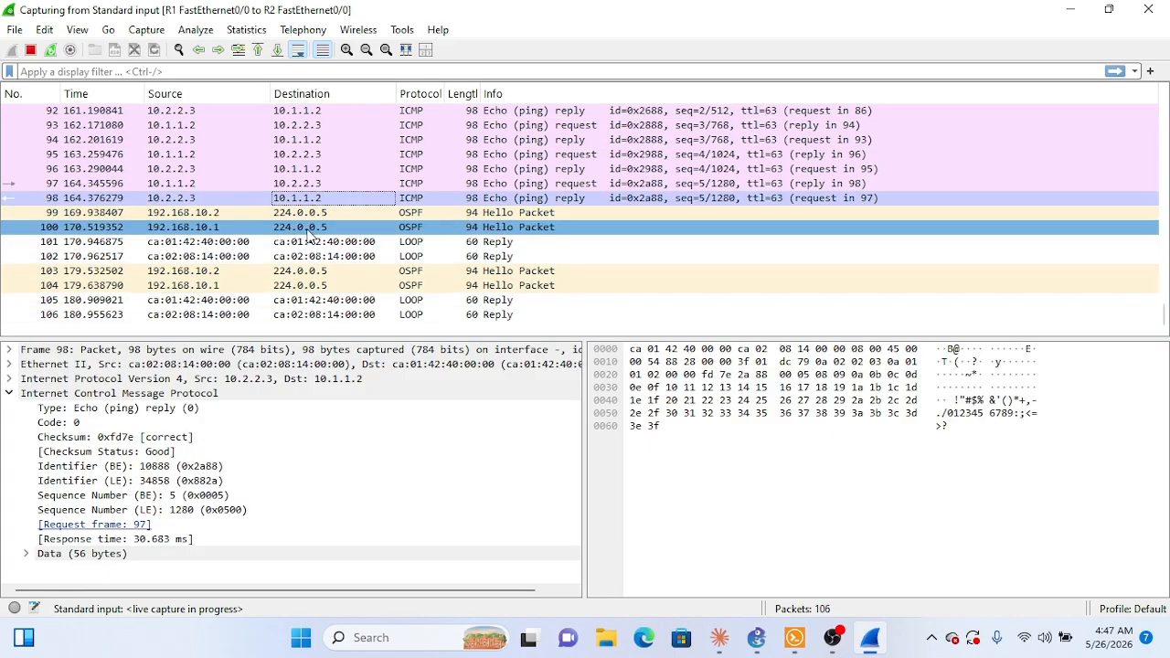
pyautogui.click(313, 198)
pyautogui.click(318, 188)
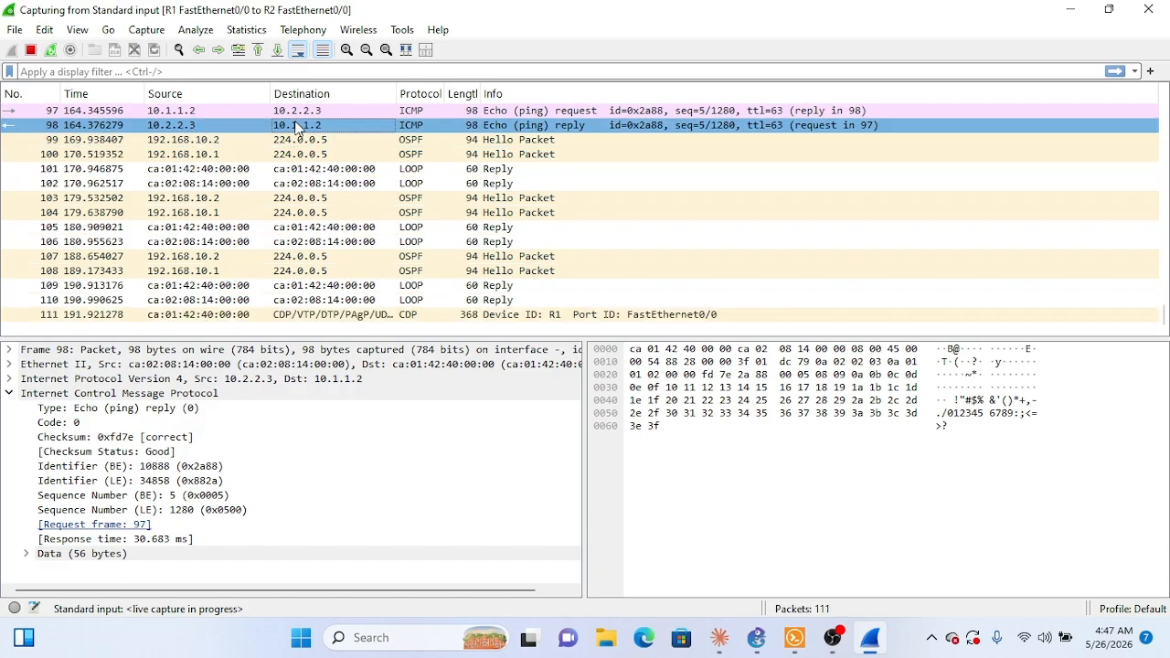
pyautogui.click(171, 111)
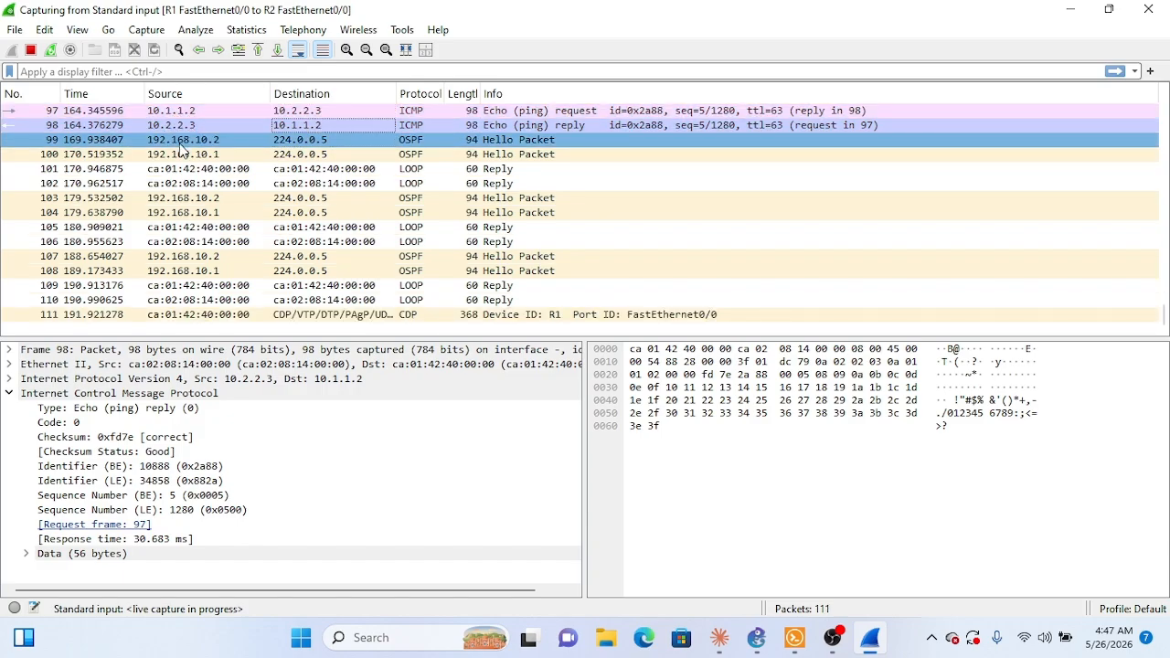
# Step: Review the captured packet list from the ICMP exchange through the subsequent OSPF Hello, LOOP and CDP packets
pyautogui.scroll(4, 183, 210)
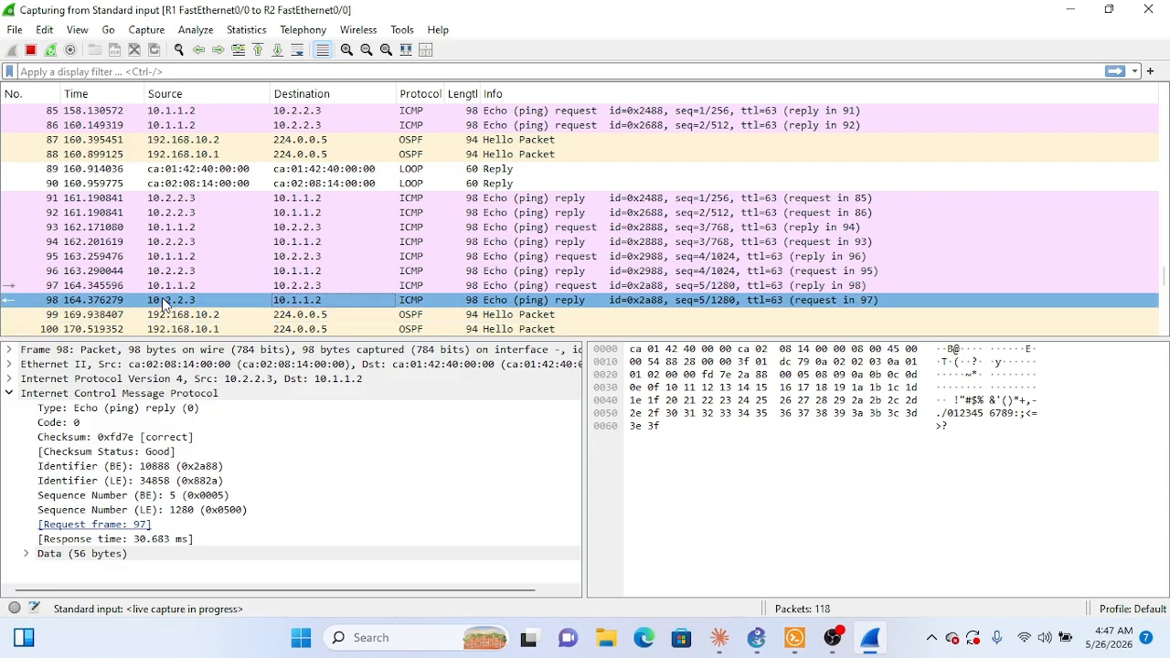
pyautogui.scroll(-1, 339, 289)
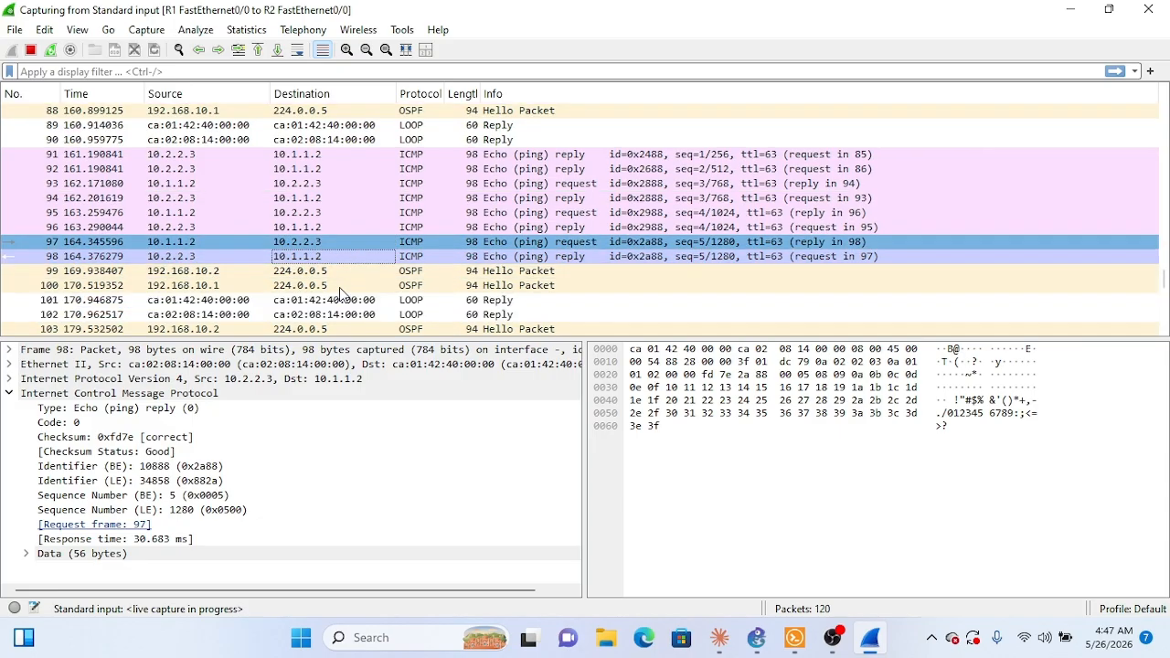
pyautogui.scroll(-1, 339, 292)
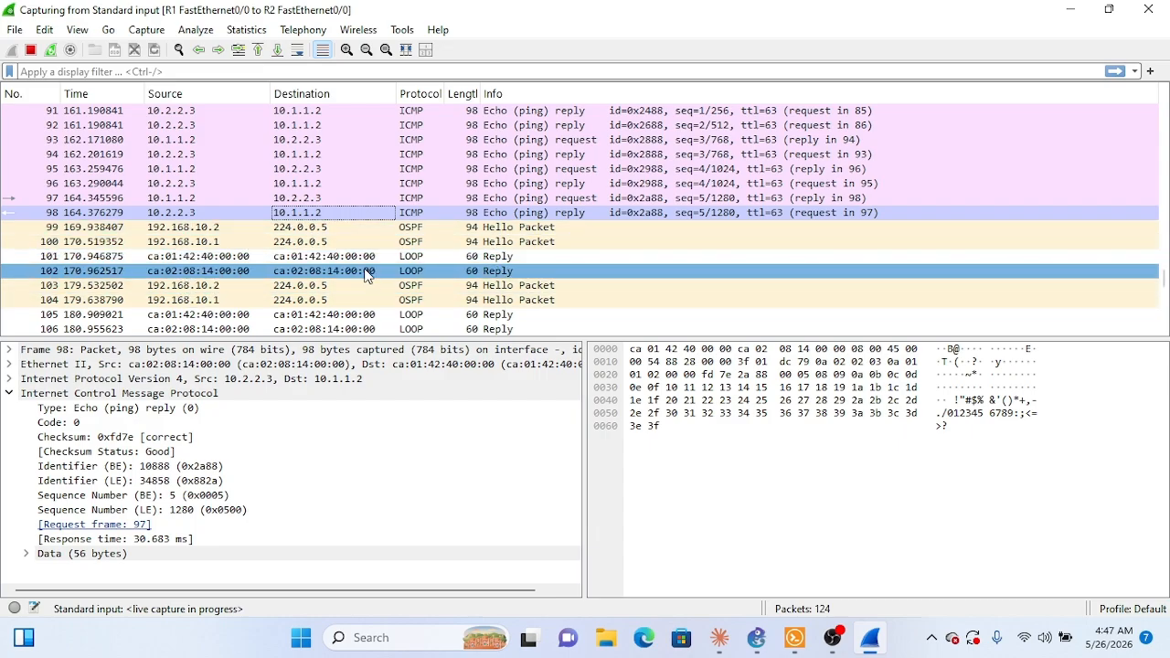
pyautogui.scroll(-2, 307, 309)
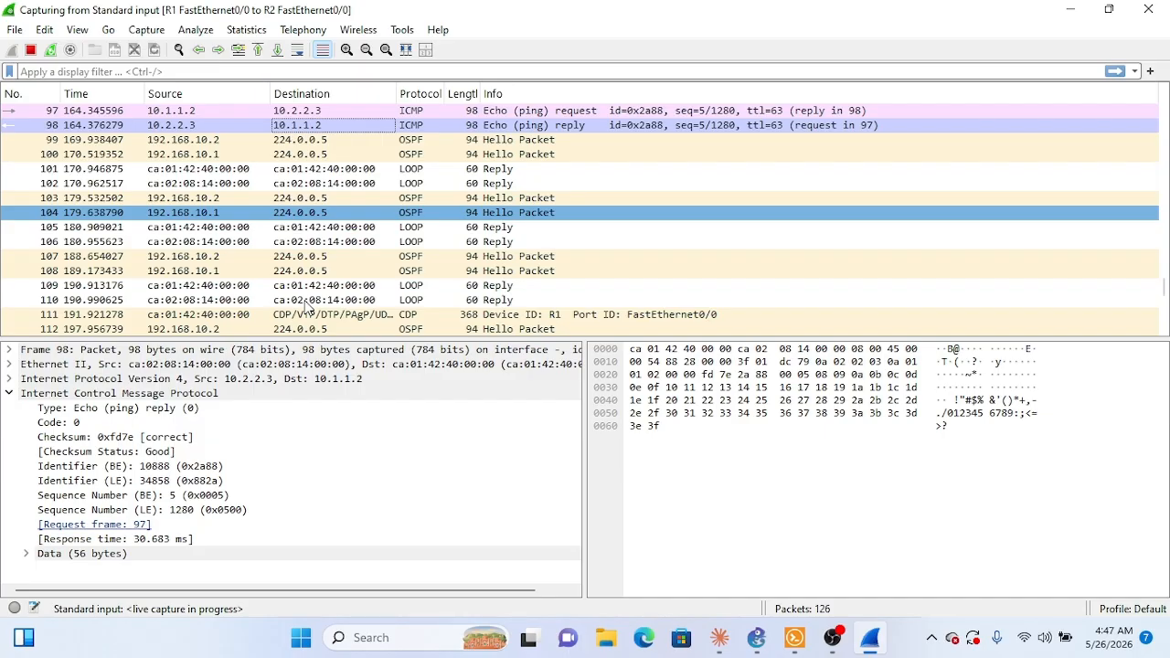
pyautogui.scroll(-5, 307, 309)
pyautogui.scroll(1, 384, 293)
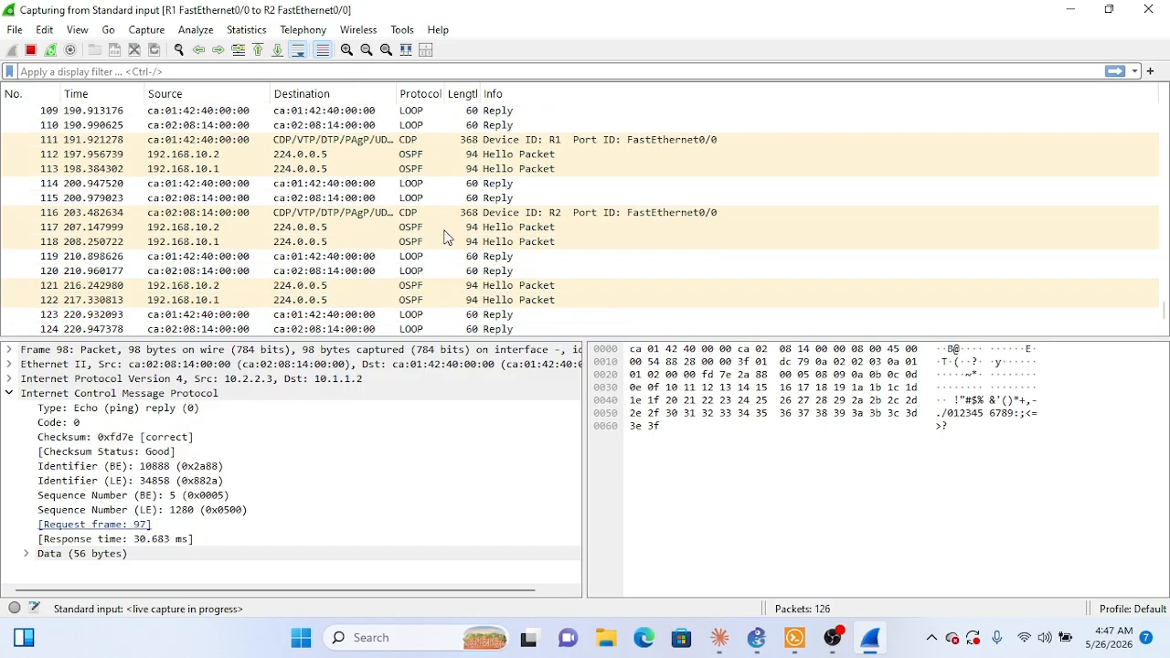